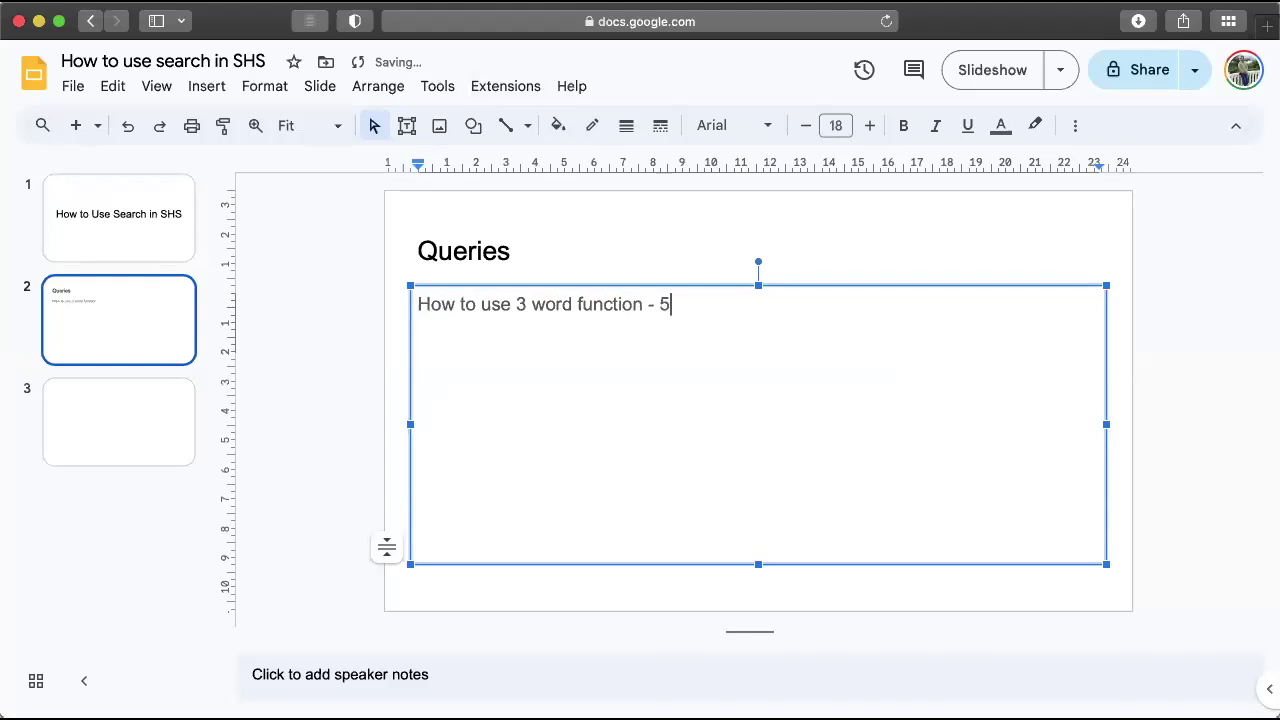
# - Complete the first Queries line as "How to use 3 word function - 5 word function" and add the line "How to use different connectors"
pyautogui.write('tion')
pyautogui.press('Return')
pyautogui.write('How to use')
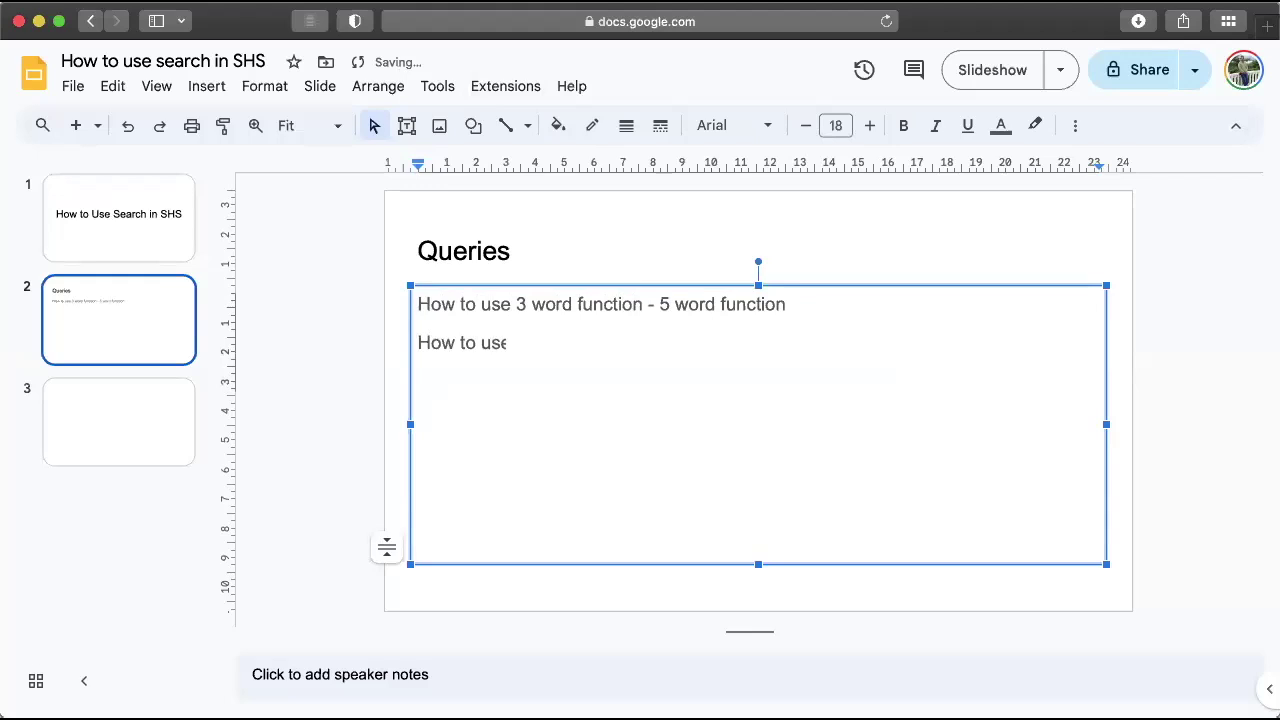
pyautogui.write(' different do')
pyautogui.press('BackSpace')
pyautogui.press('BackSpace')
pyautogui.write('co')
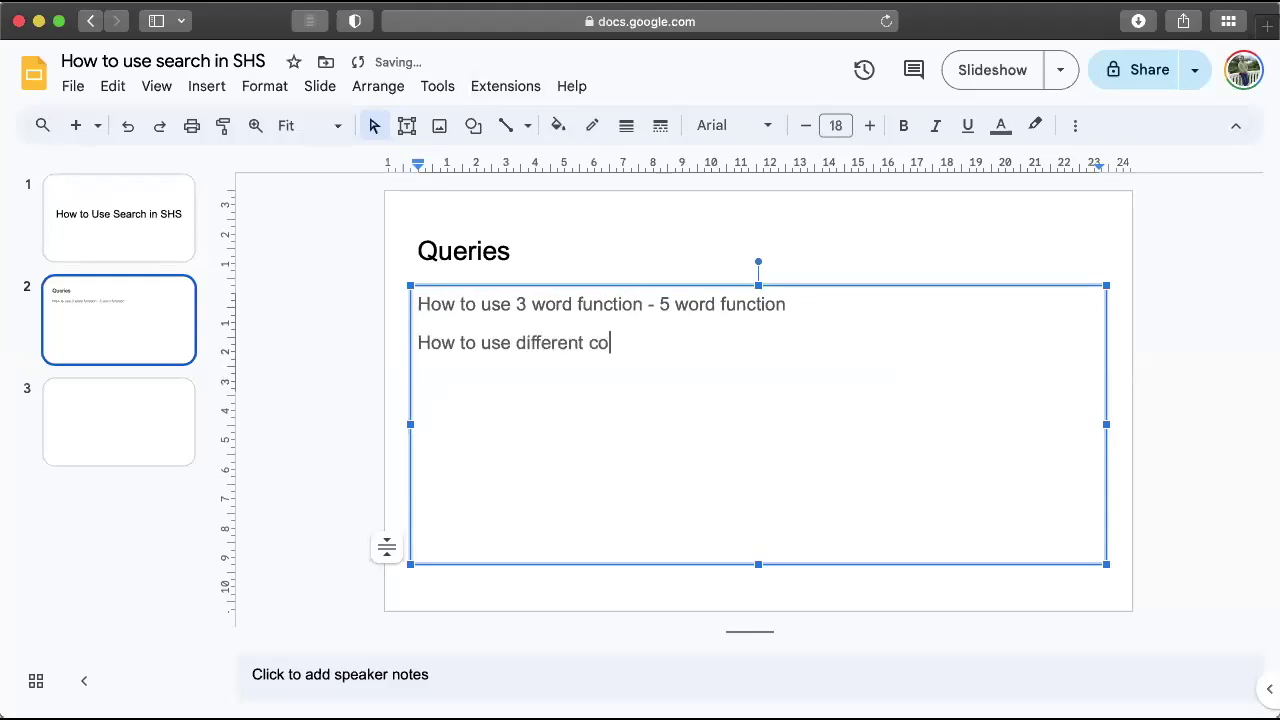
pyautogui.write('nnectors')
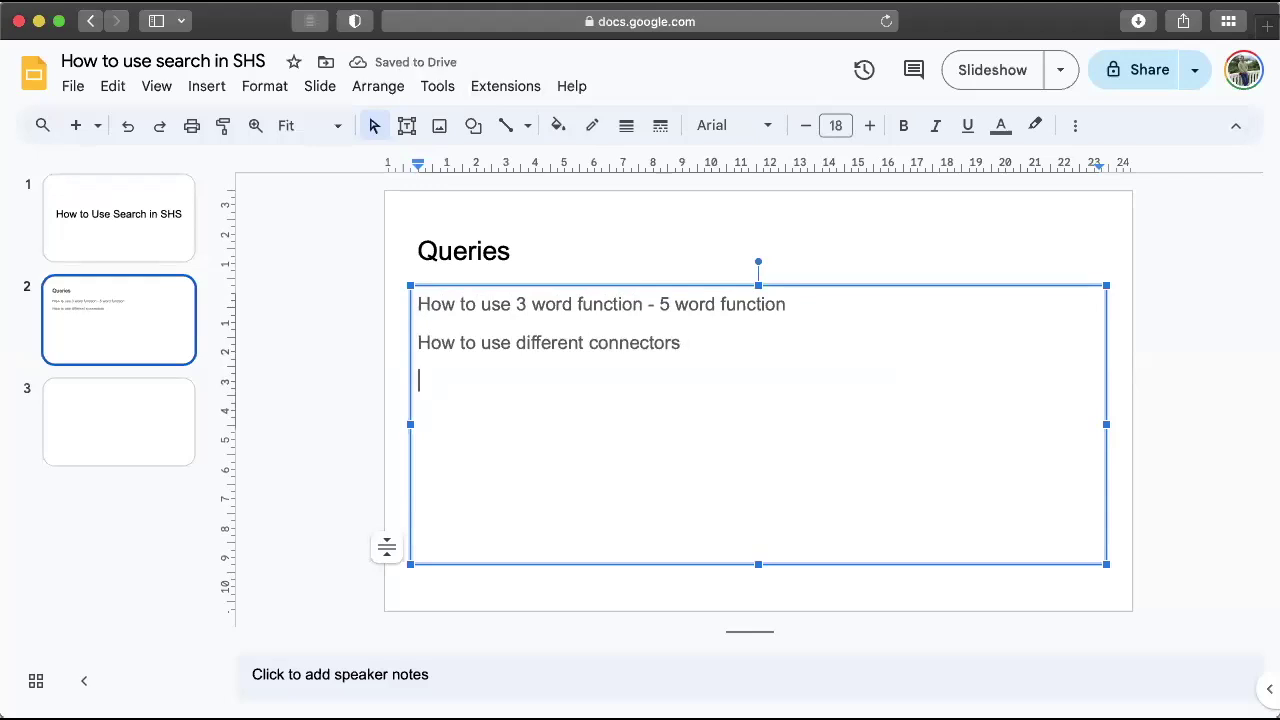
# - Insert "How to use the search to locate a rubric or symptom from repertory or references." as the first Queries line, without a blank line below
pyautogui.press('Up')
pyautogui.press('Up')
pyautogui.press('Return')
pyautogui.press('Return')
pyautogui.press('Up')
pyautogui.press('Up')
pyautogui.write('How to use the search to ')
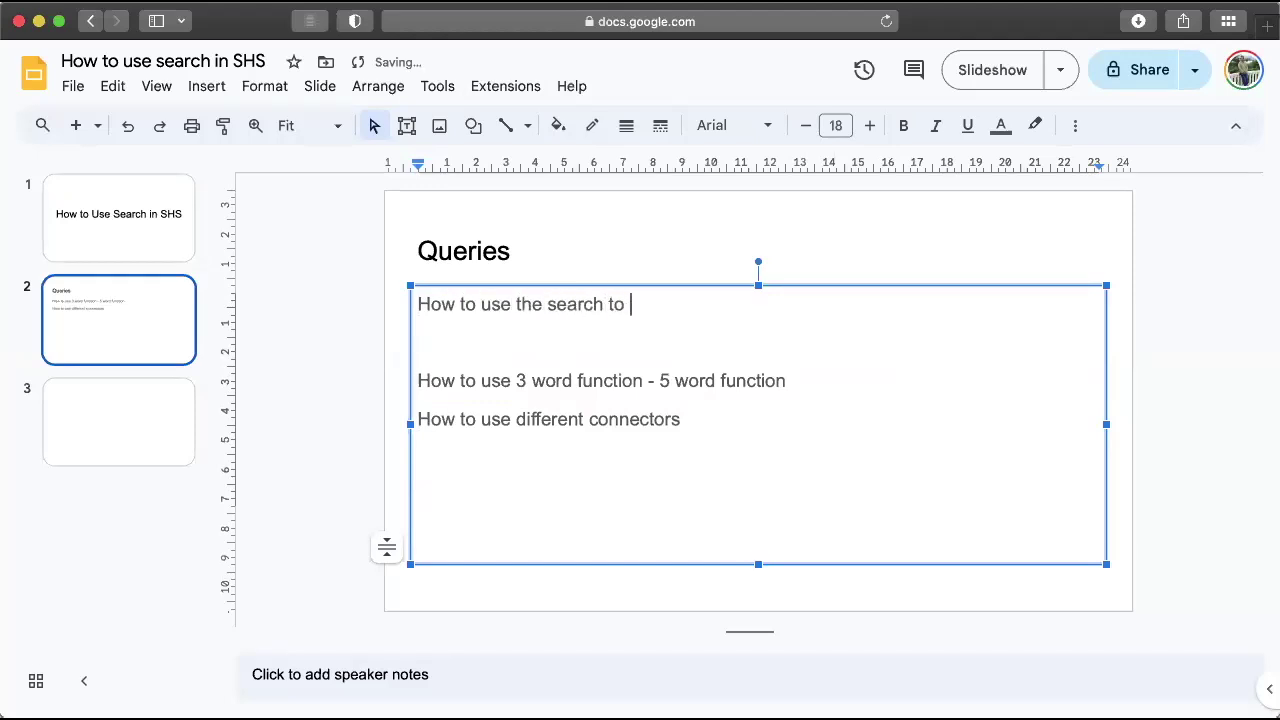
pyautogui.write('locate a')
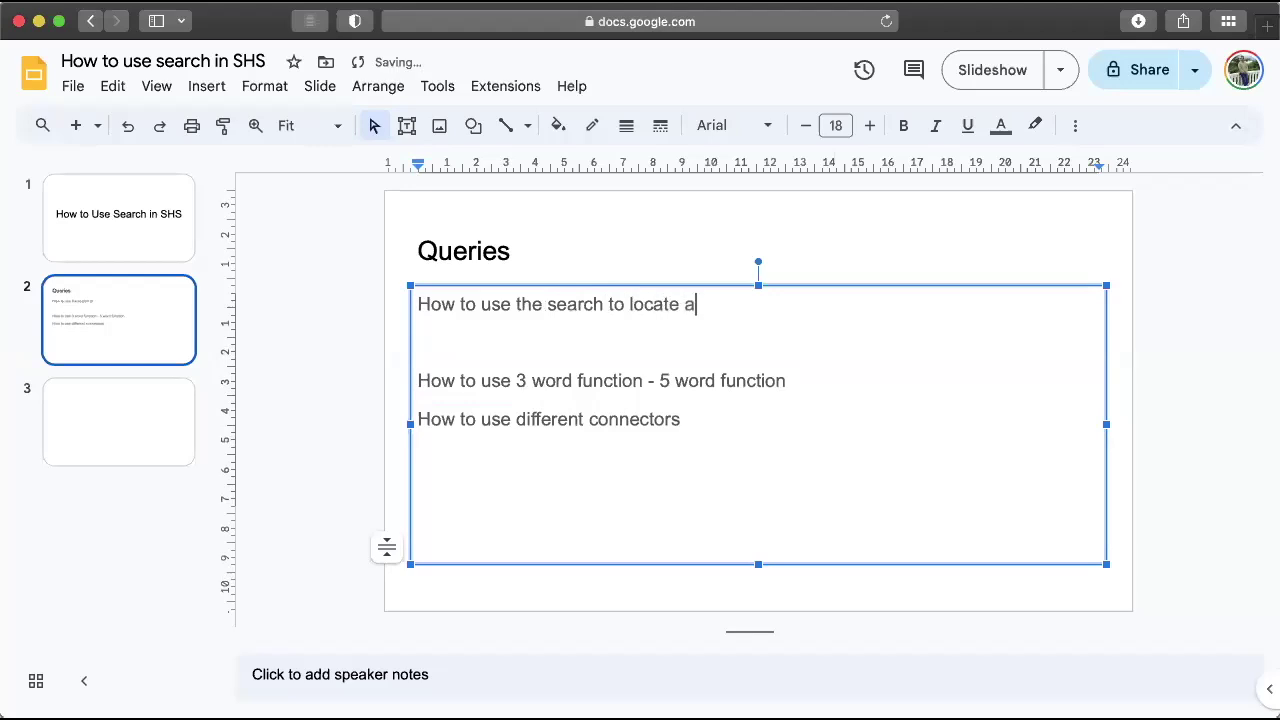
pyautogui.write(' rubric or symptom from ')
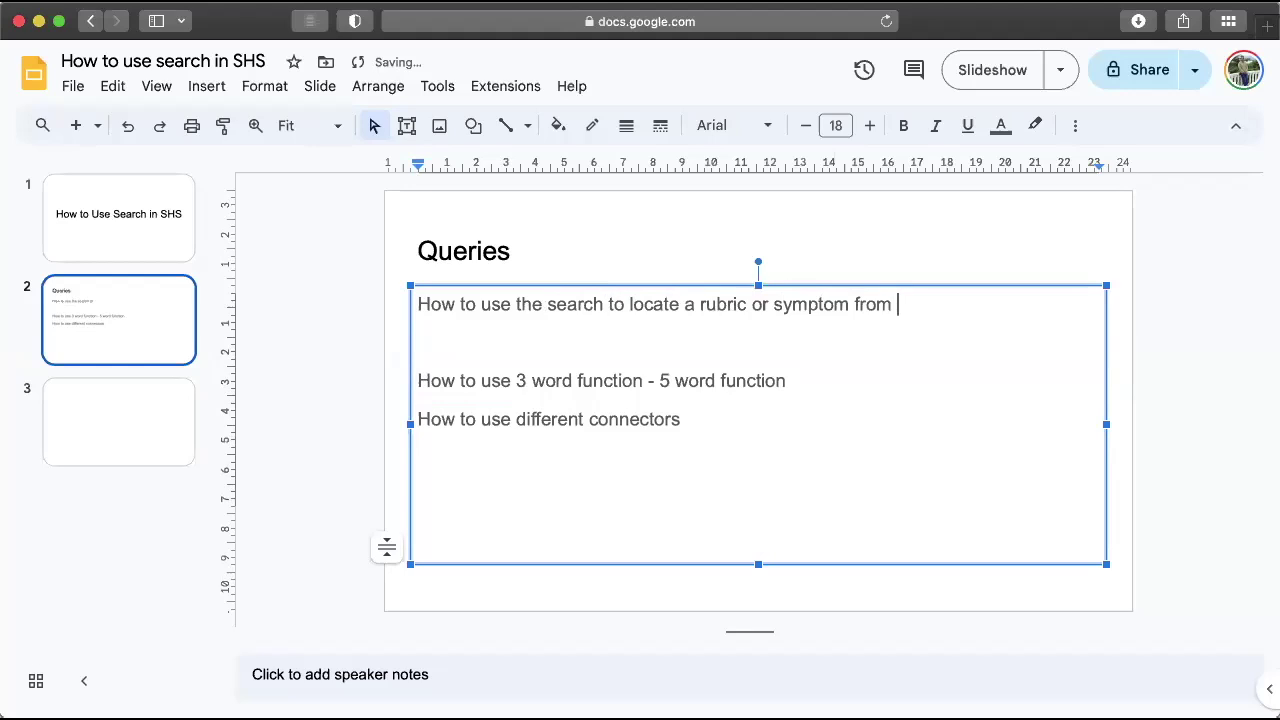
pyautogui.write('repertory or ')
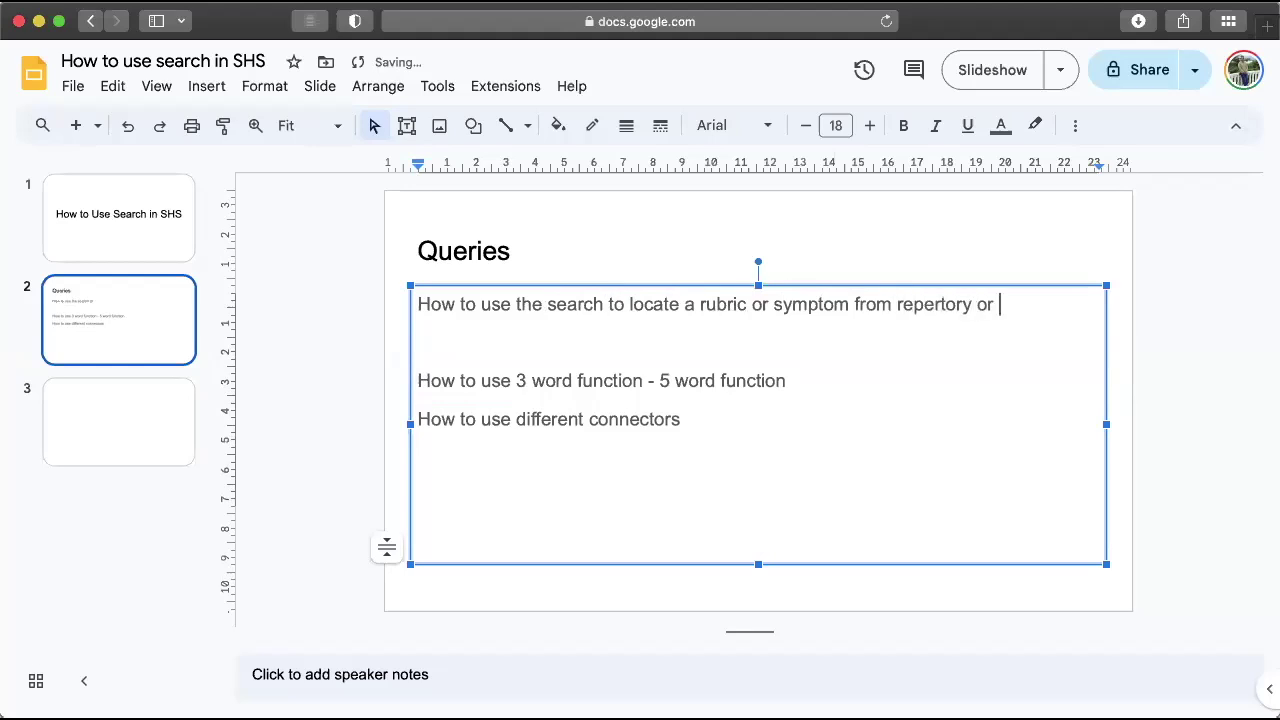
pyautogui.write('references.')
pyautogui.press('Down')
pyautogui.press('BackSpace')
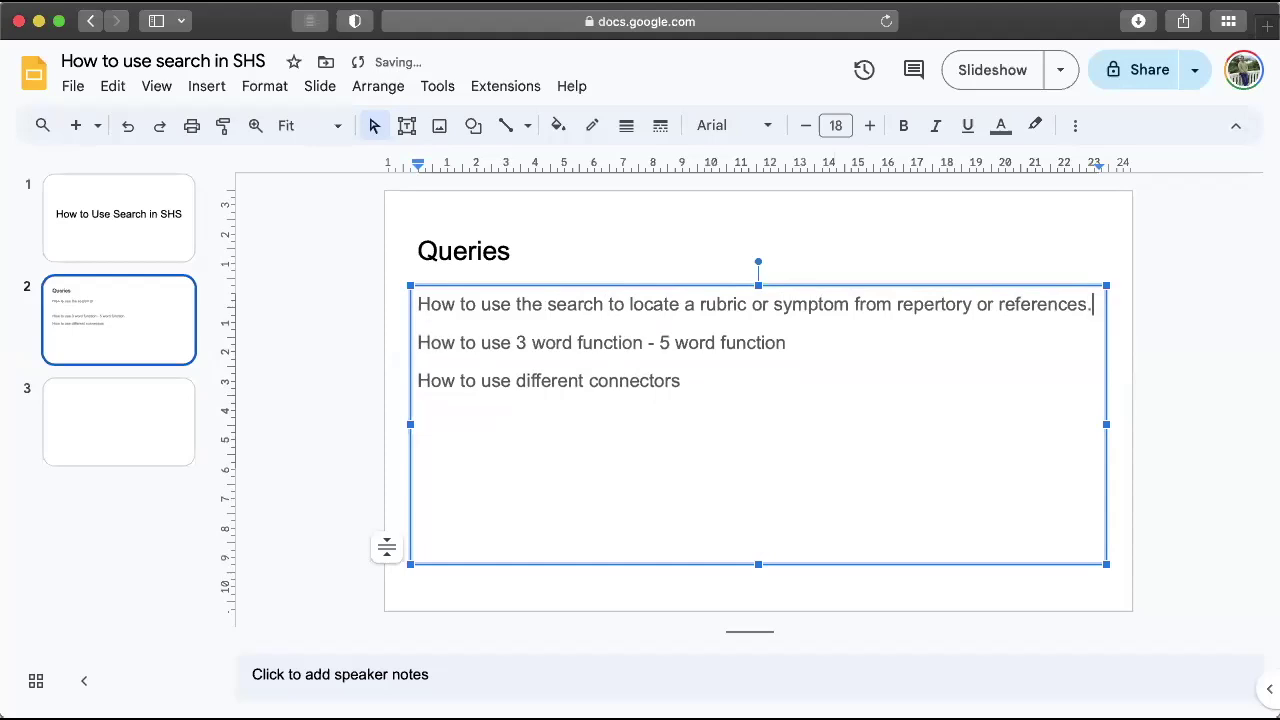
# - Switch to Synergy Homeopathic Software and search the repertories and reference library for "rub eye"
pyautogui.click(503, 200)
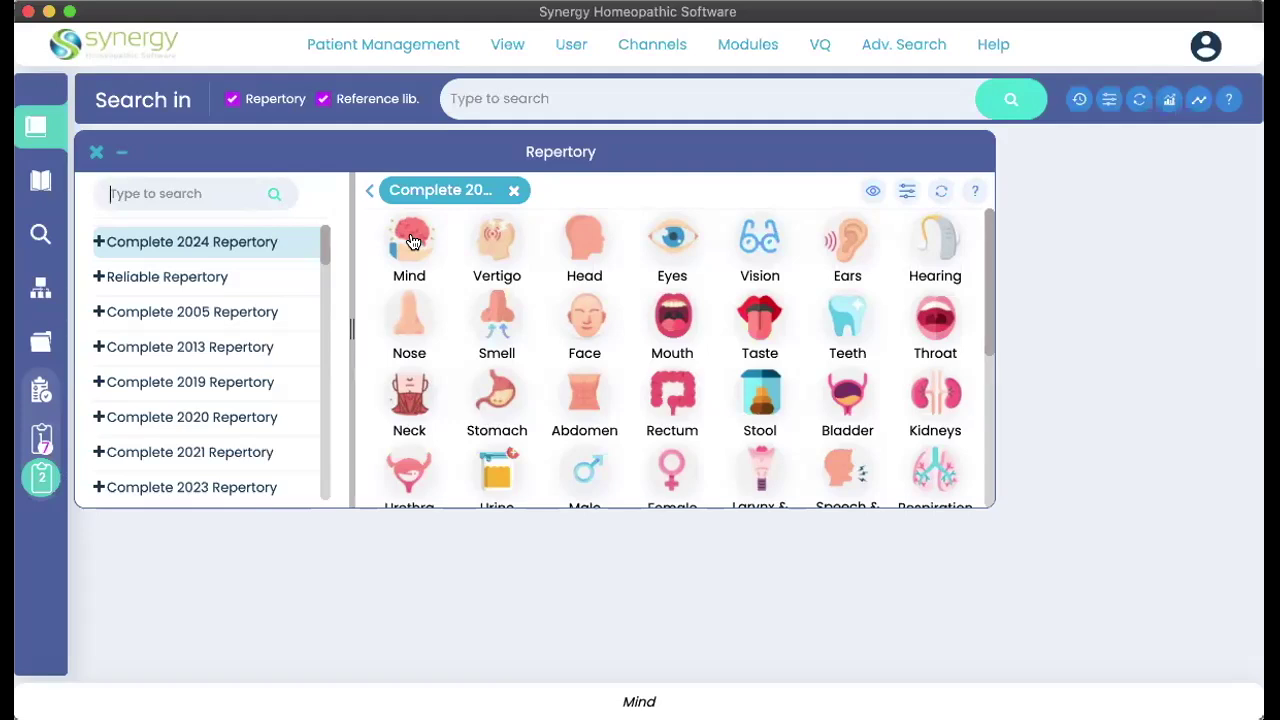
pyautogui.click(488, 94)
pyautogui.write('rub')
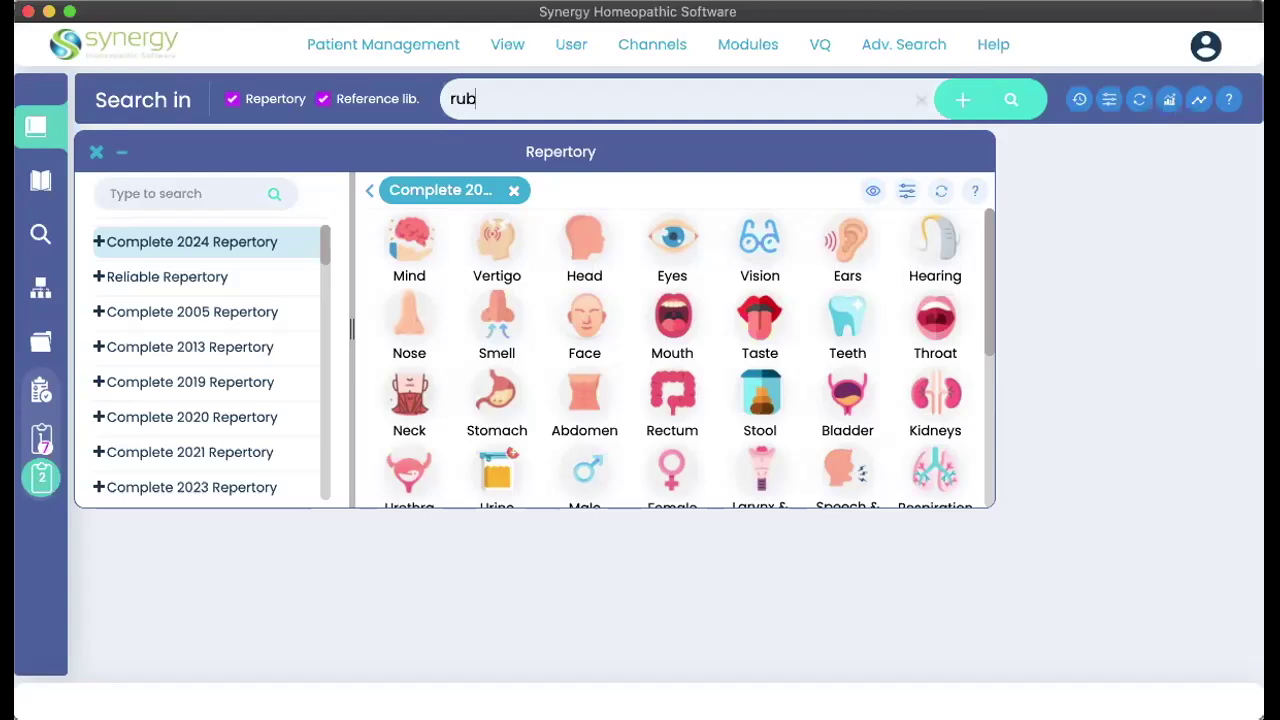
pyautogui.write(' eye')
pyautogui.press('Return')
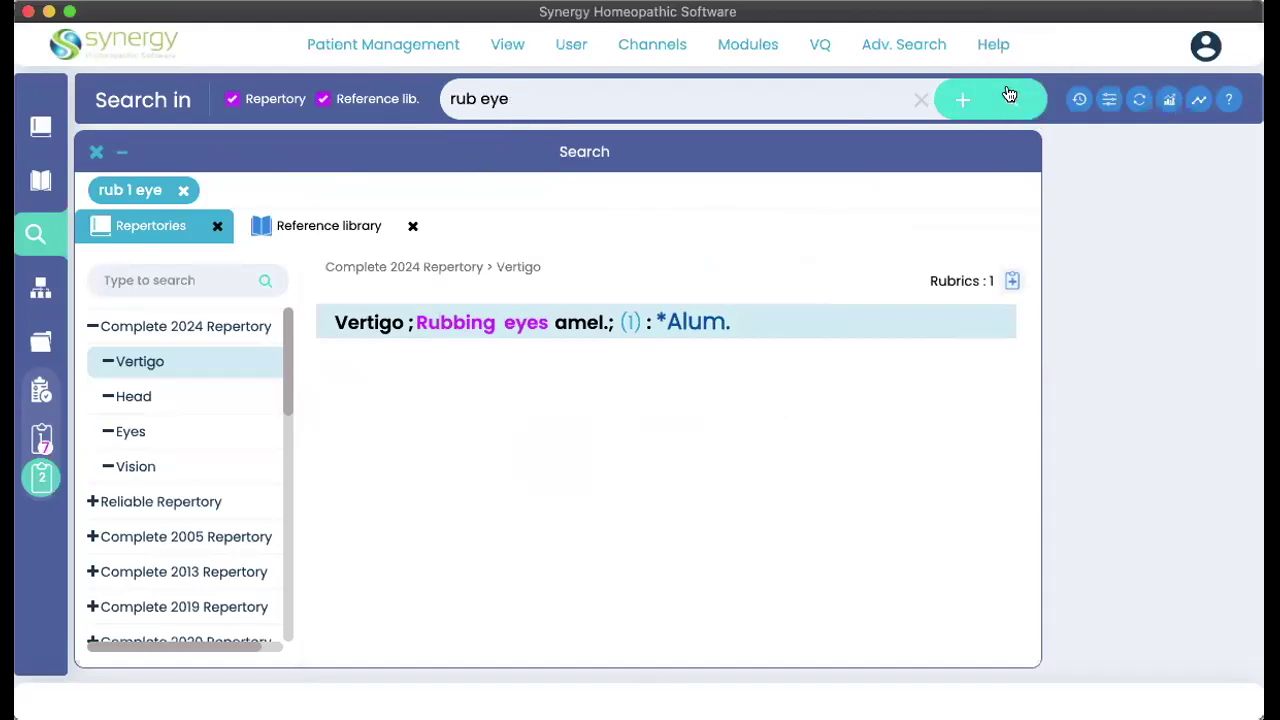
# - Enlarge the application display by two zoom levels
pyautogui.moveTo(516, 48)
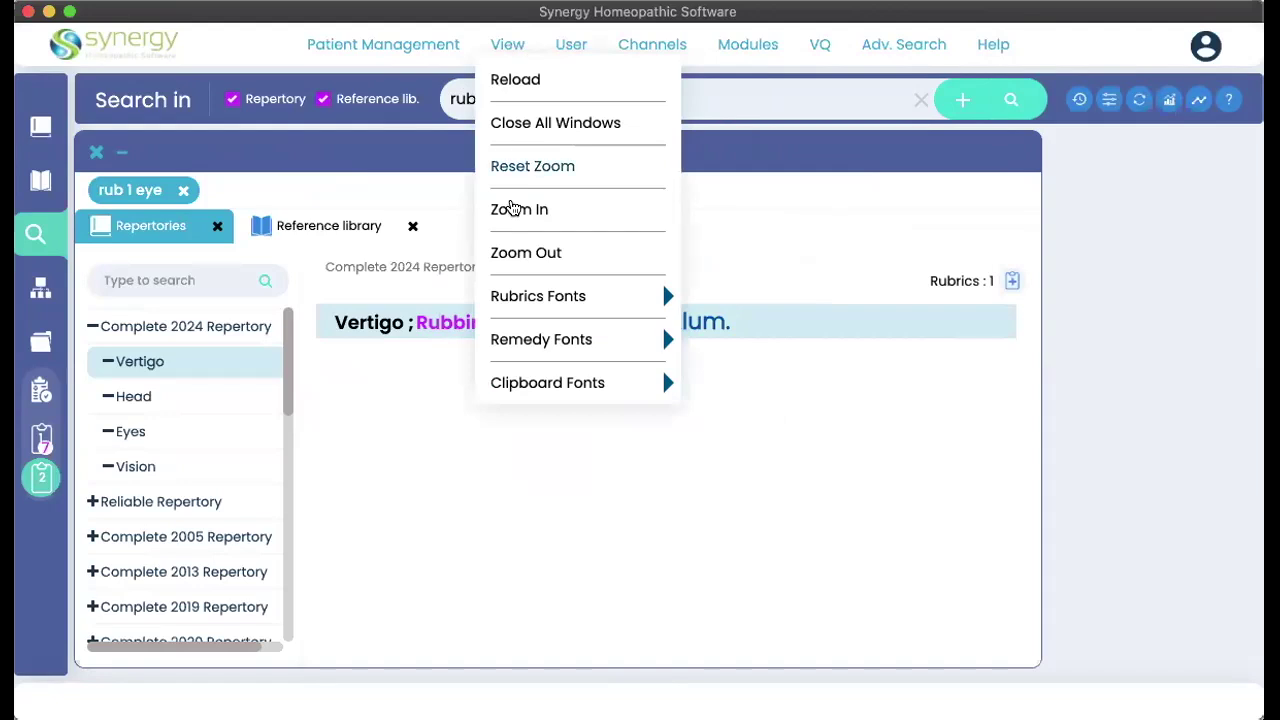
pyautogui.click(511, 213)
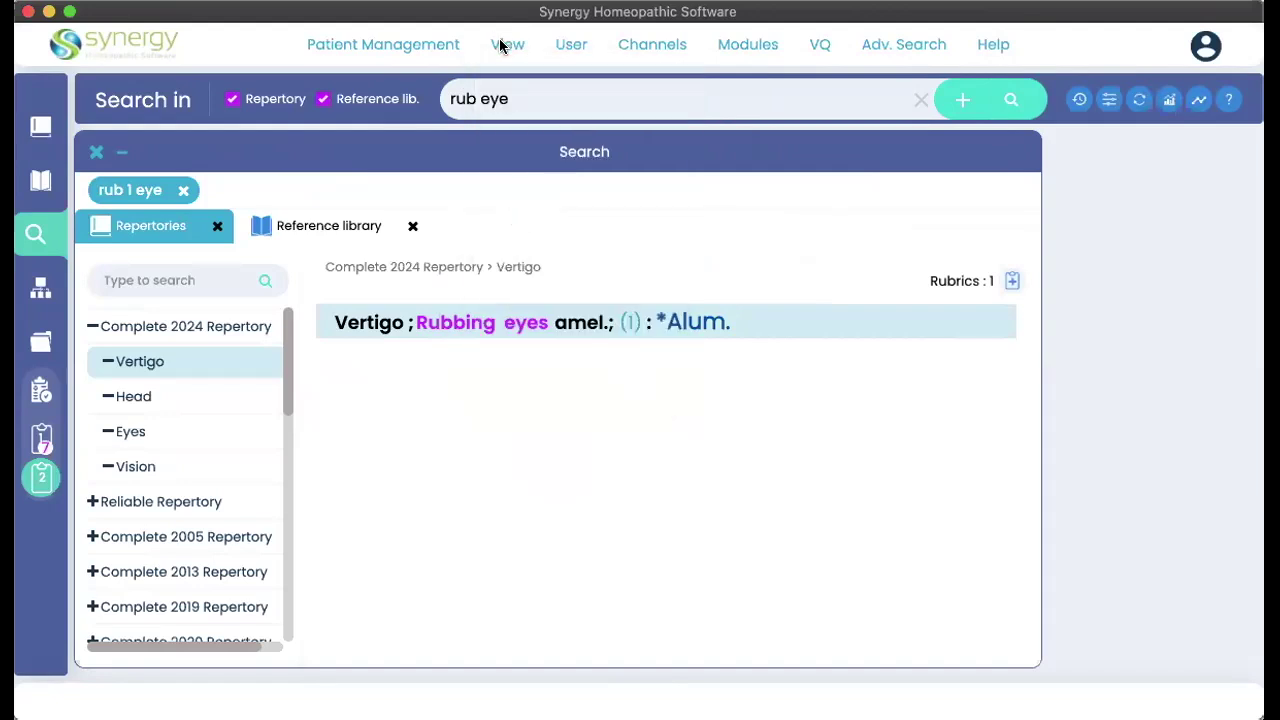
pyautogui.moveTo(529, 57)
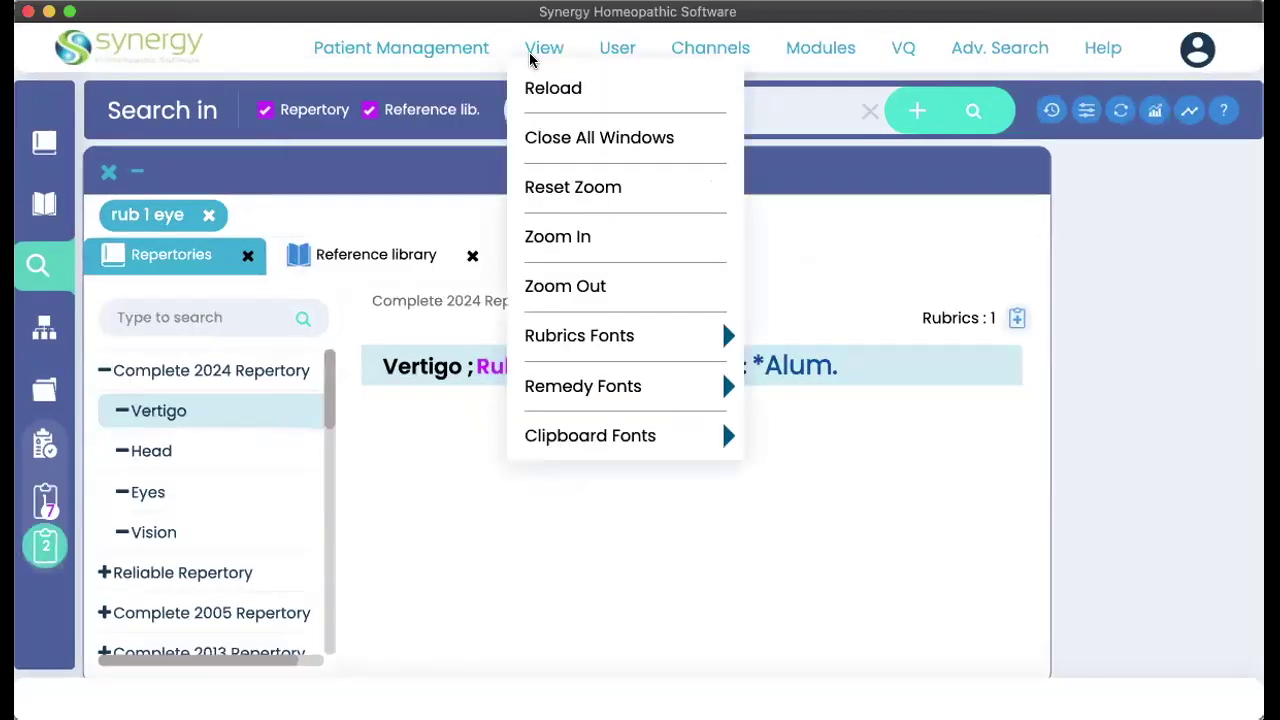
pyautogui.click(551, 240)
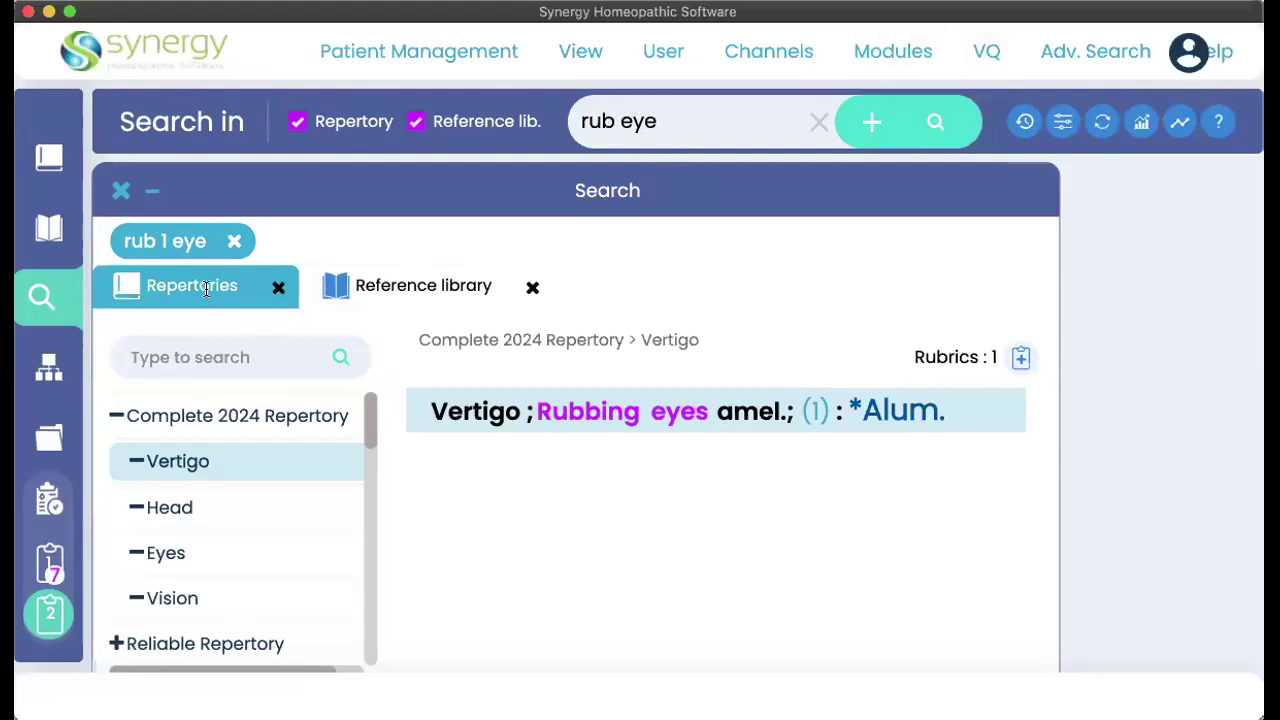
# - Examine the reference library results for the query and the matching Head rubrics in the Complete 2024 Repertory
pyautogui.click(422, 284)
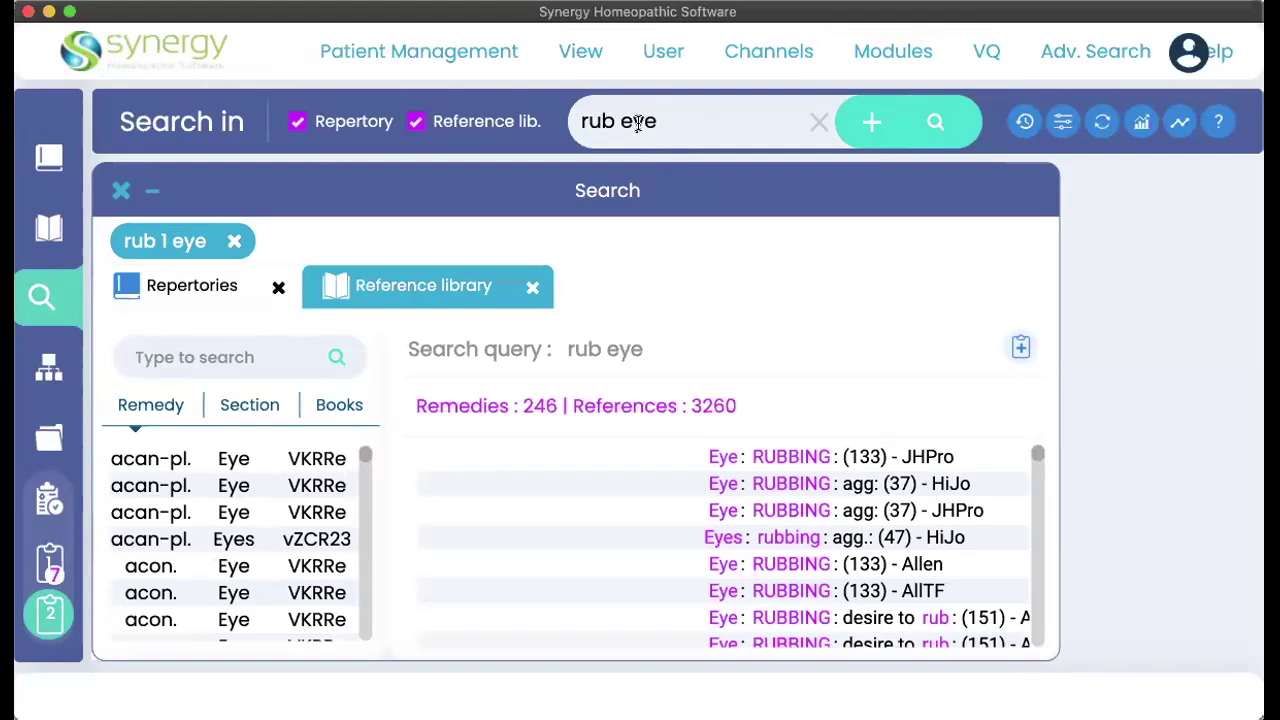
pyautogui.click(210, 285)
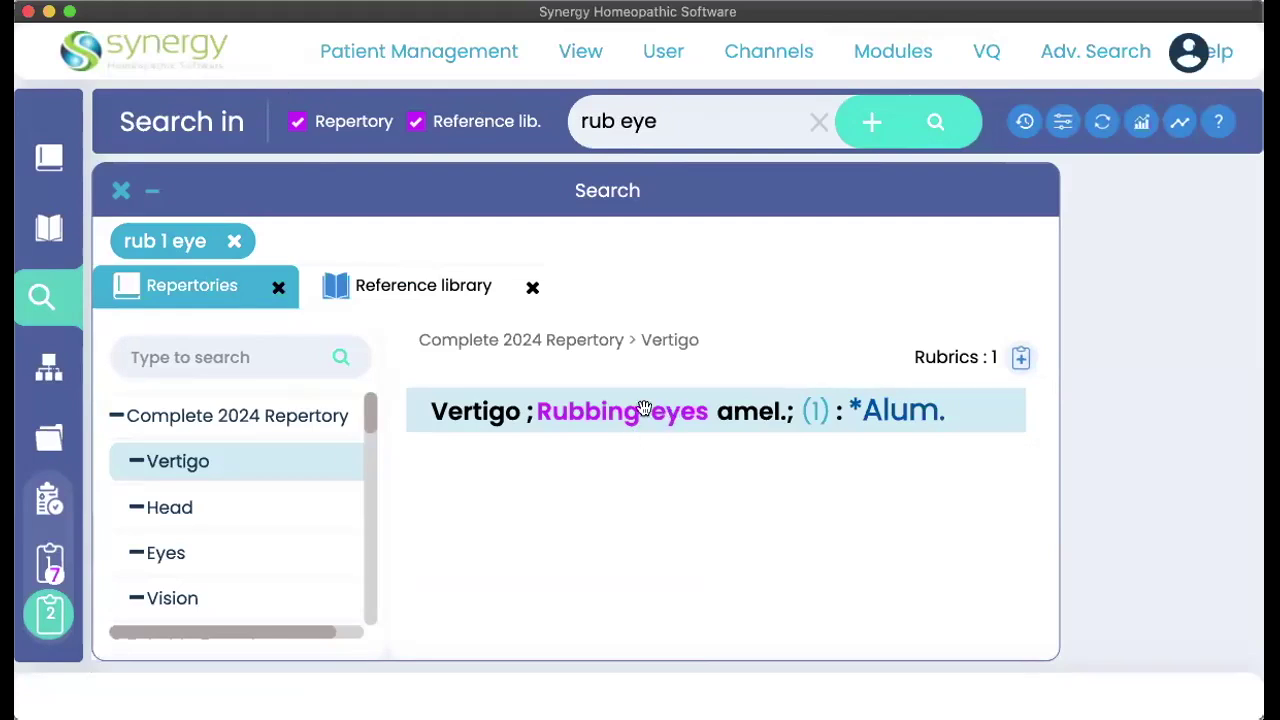
pyautogui.click(170, 506)
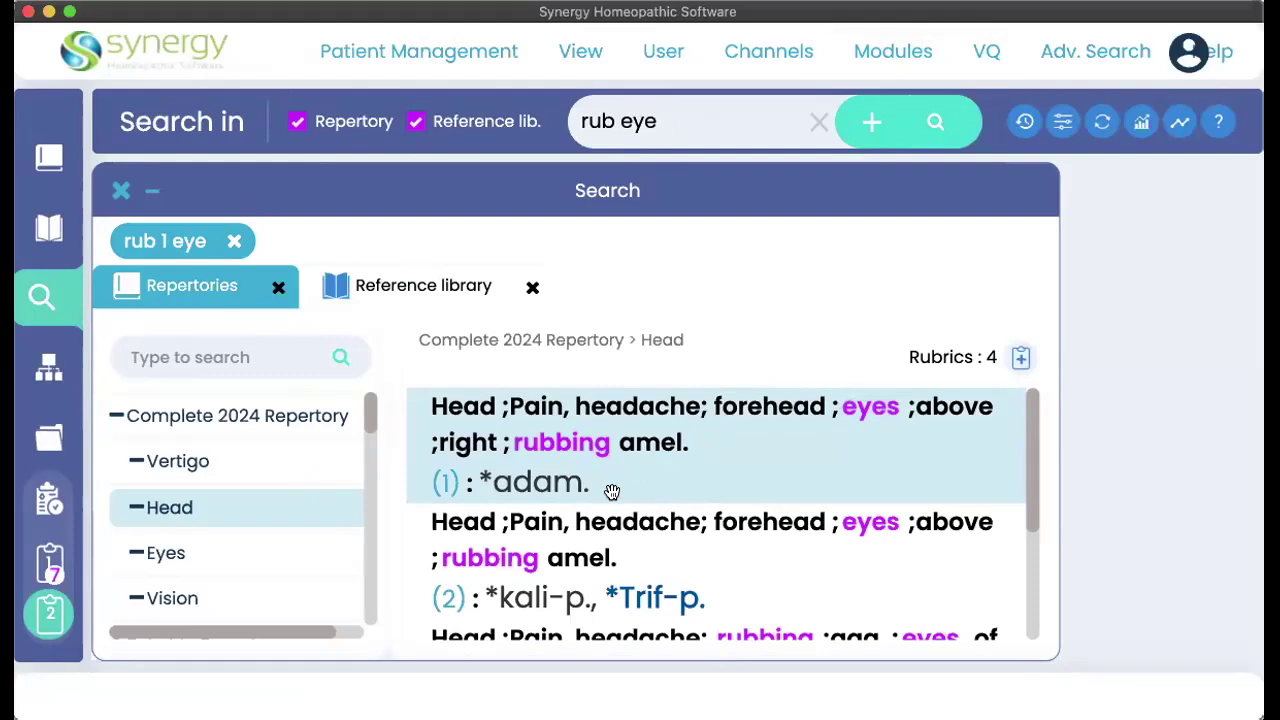
pyautogui.scroll(-1, 603, 505)
pyautogui.scroll(-4, 603, 505)
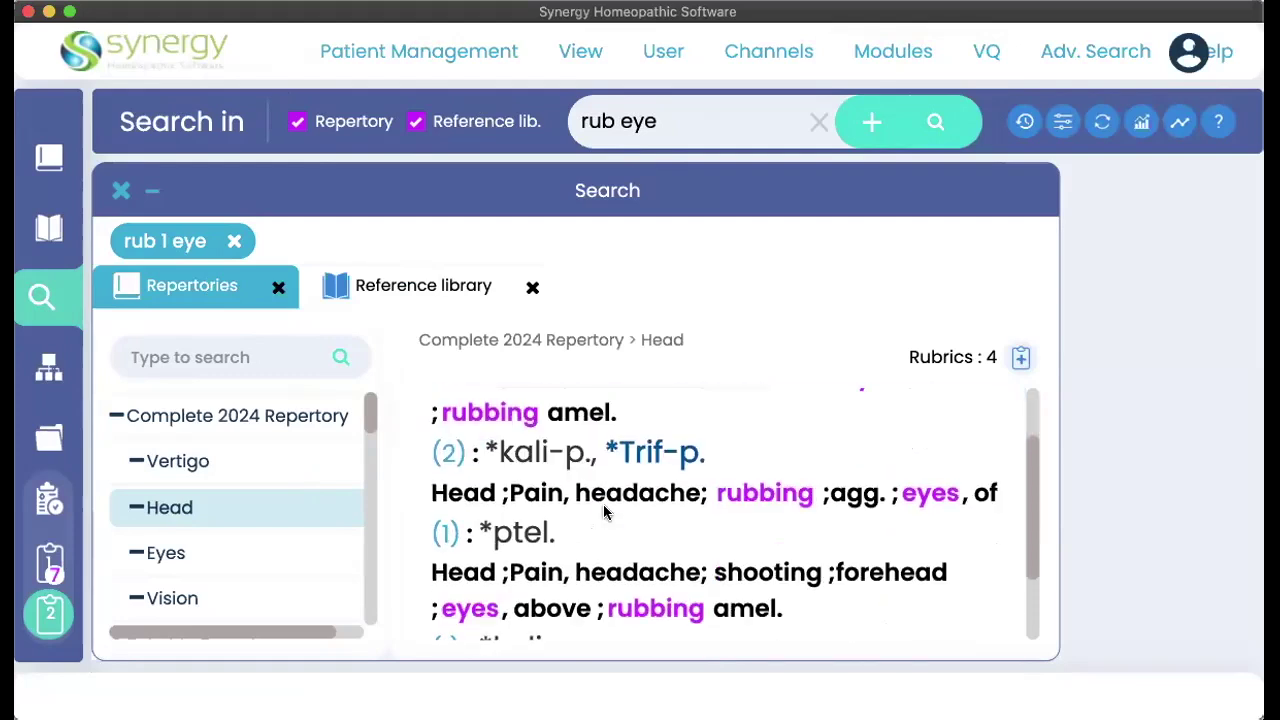
pyautogui.scroll(-2, 603, 505)
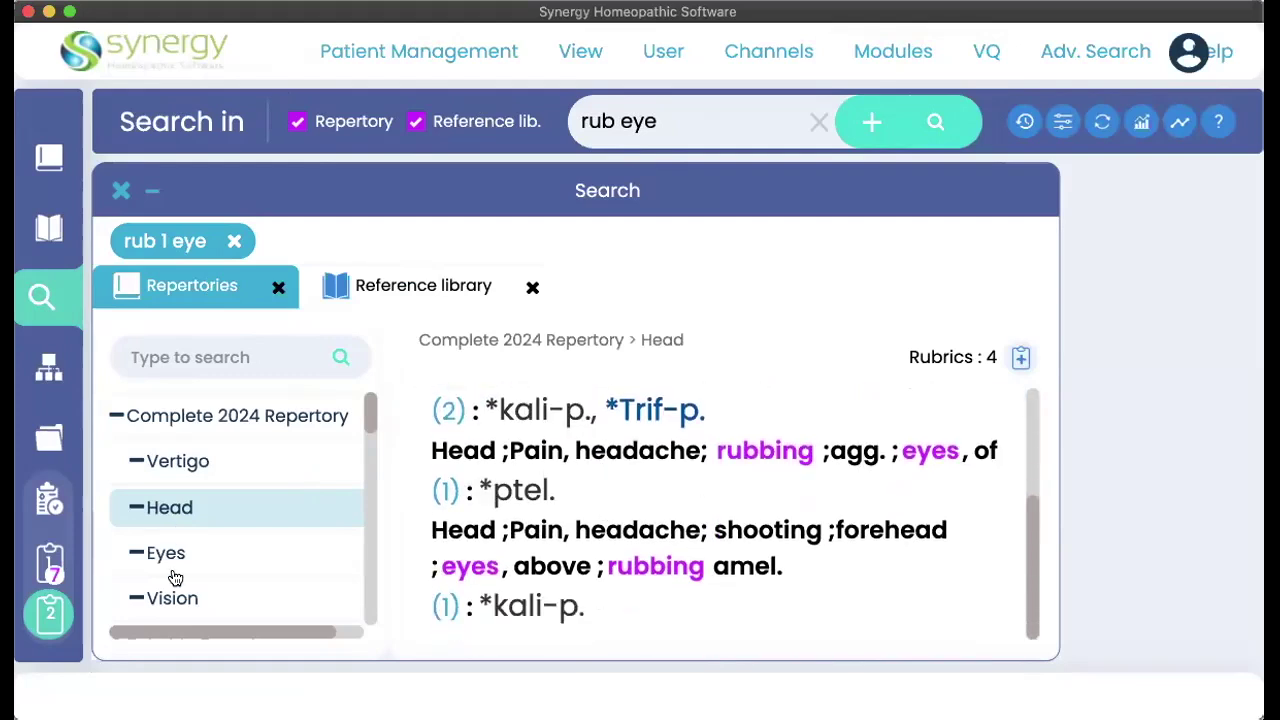
pyautogui.scroll(-5, 171, 574)
pyautogui.scroll(5, 175, 578)
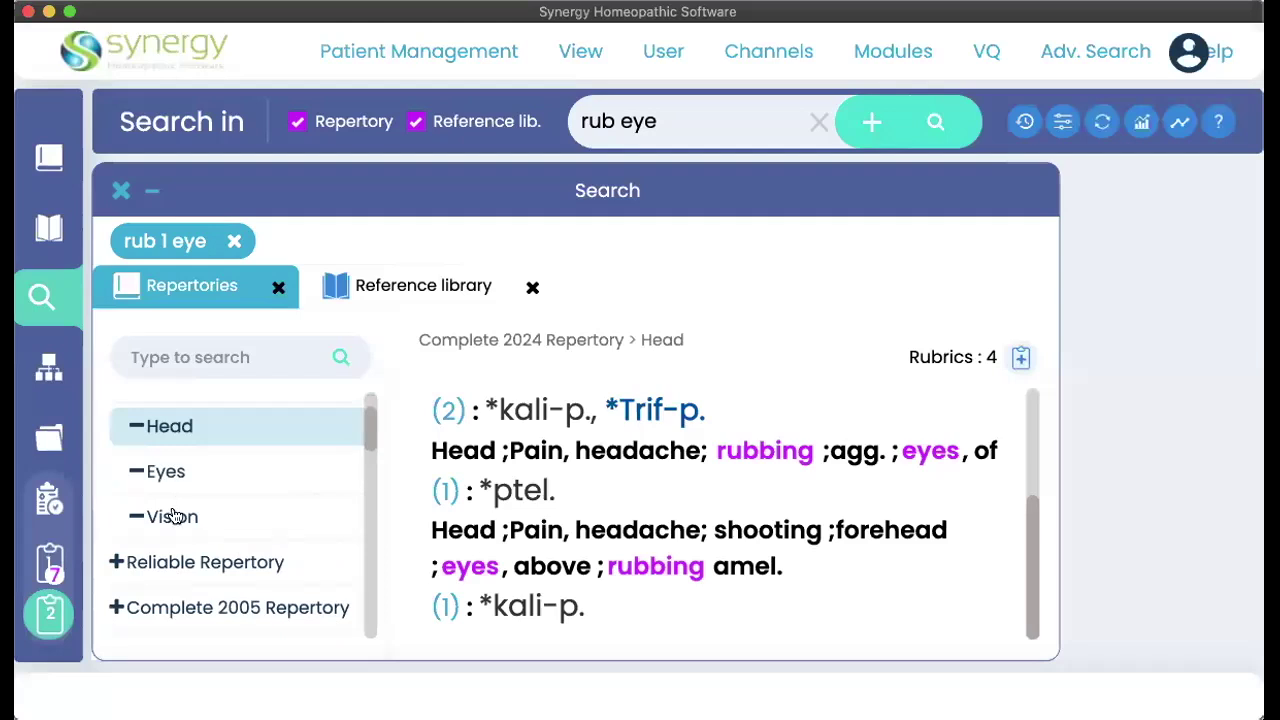
# - View the matching Vision and Eyes rubrics in the Complete 2024 Repertory
pyautogui.click(175, 516)
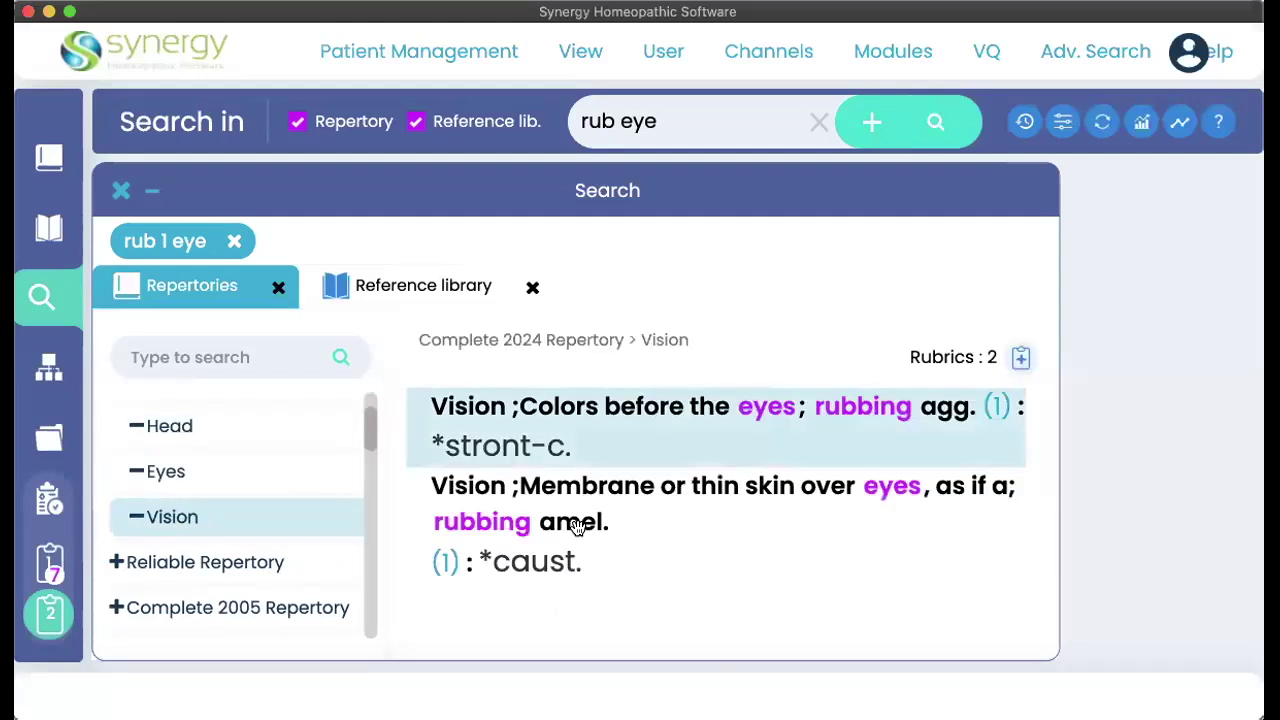
pyautogui.click(158, 473)
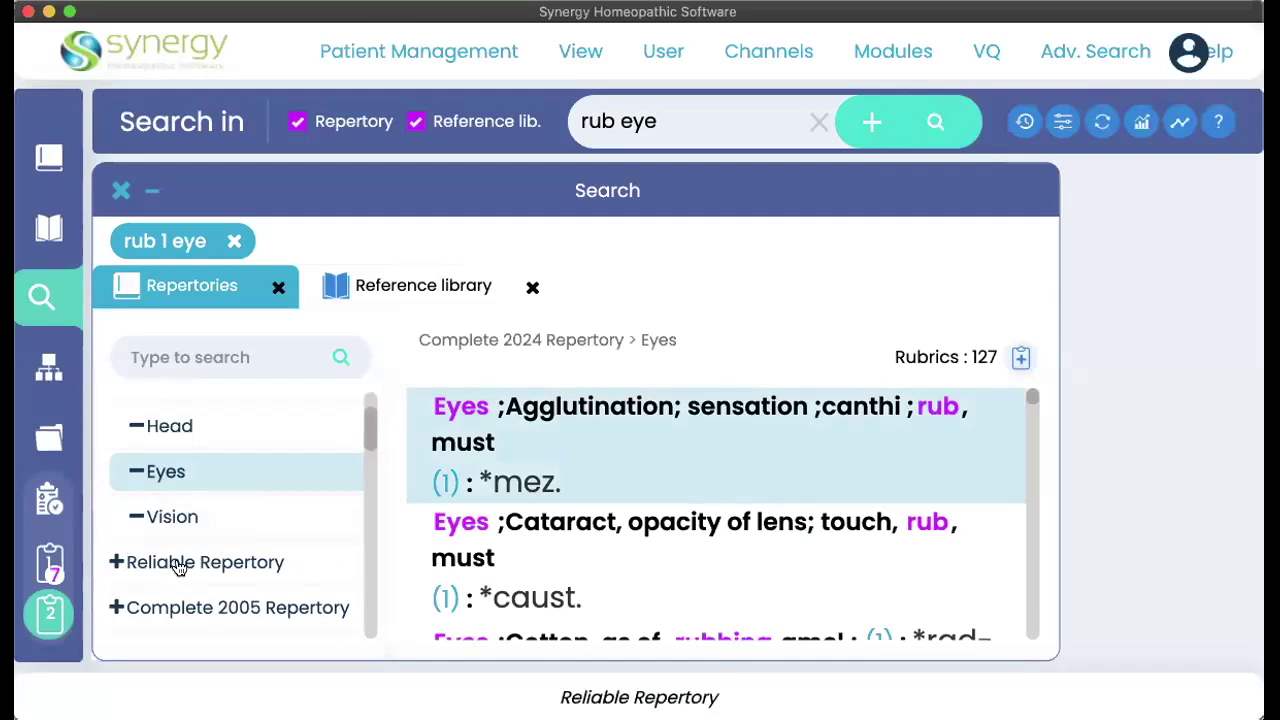
pyautogui.scroll(2, 178, 567)
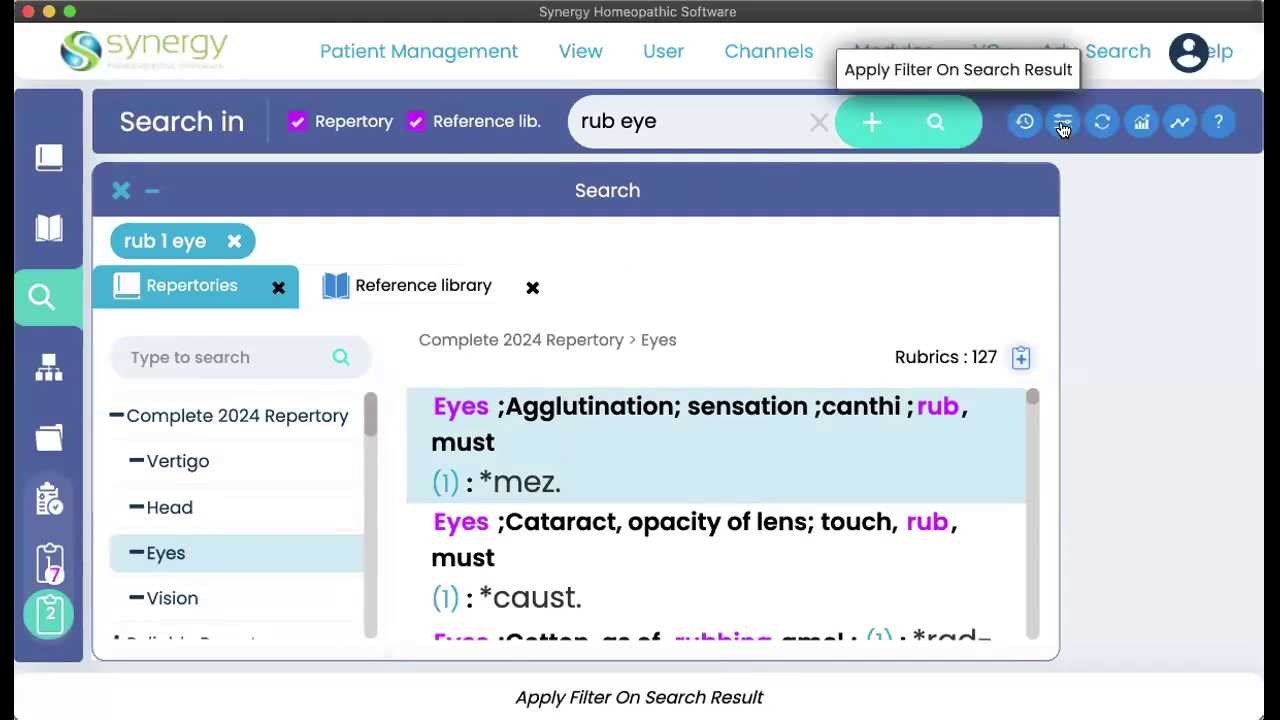
pyautogui.click(720, 121)
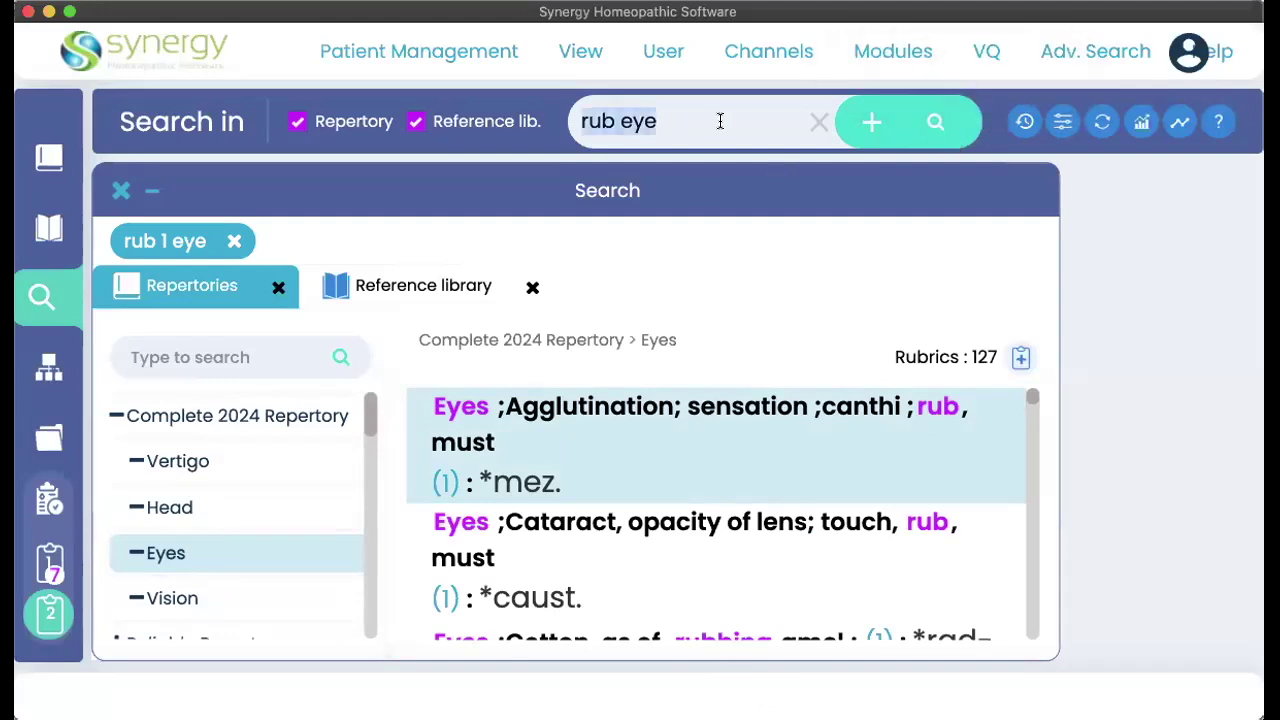
pyautogui.click(720, 121)
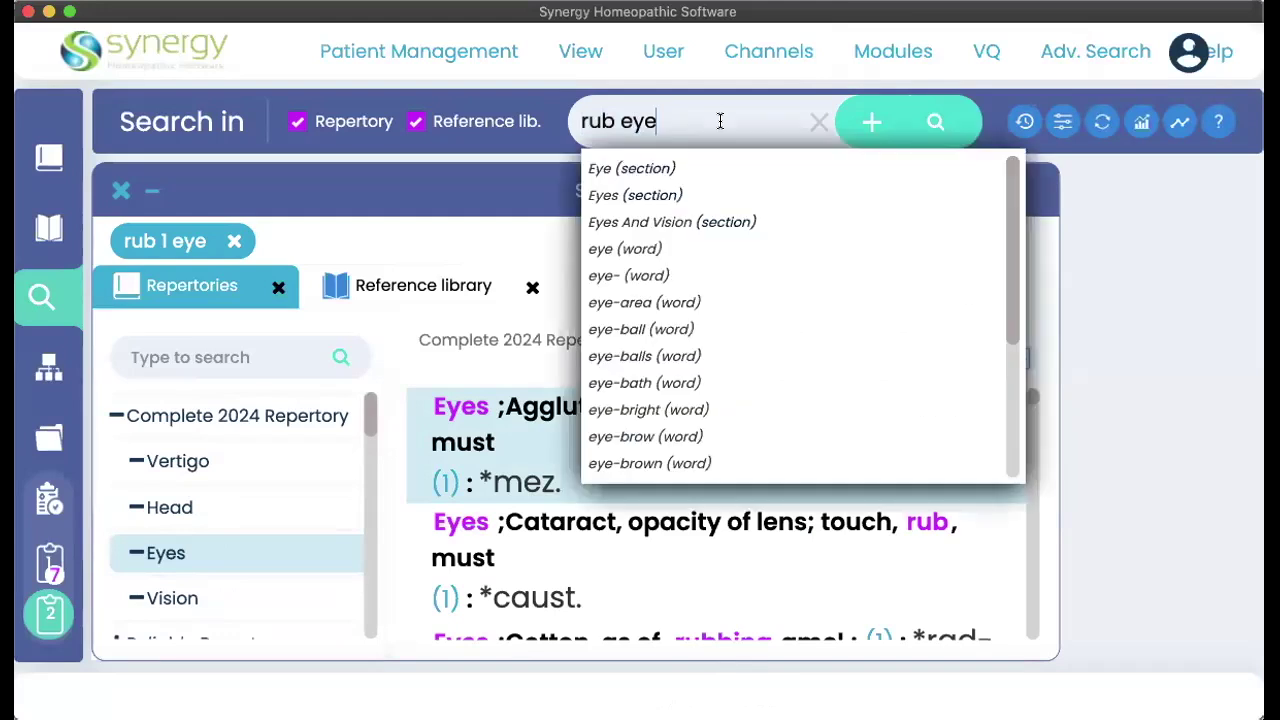
pyautogui.click(392, 238)
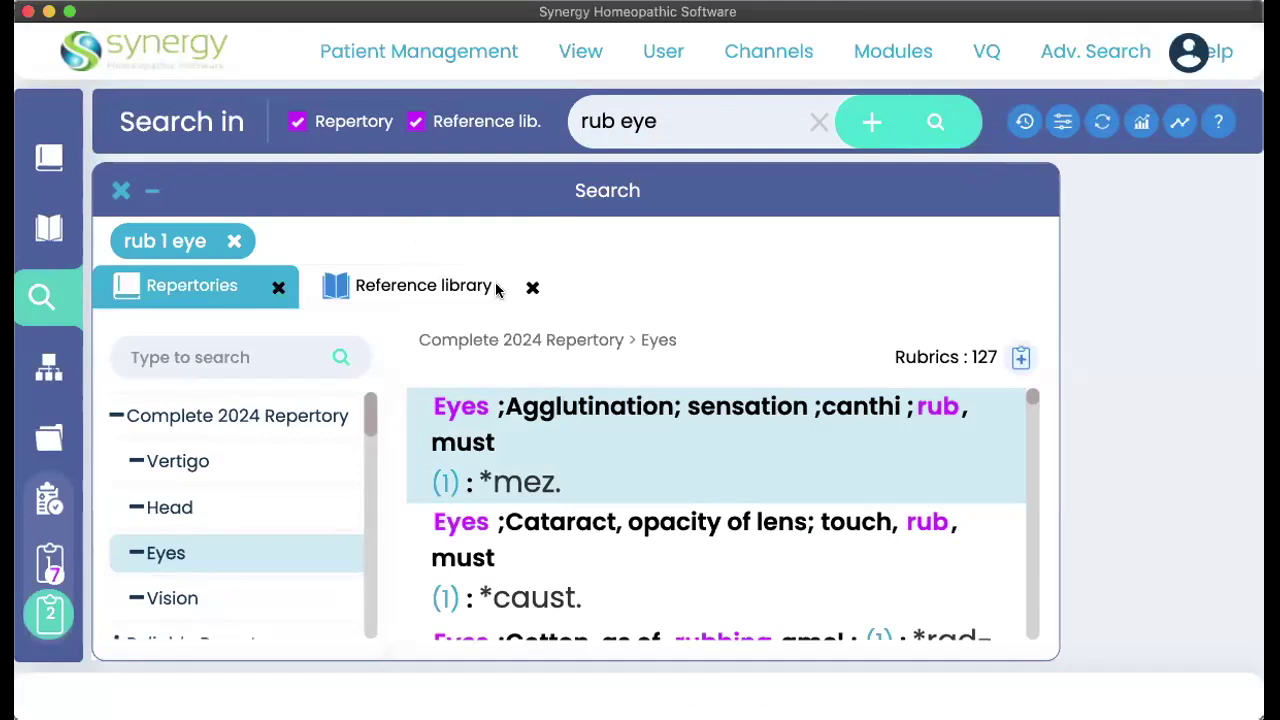
# - Collapse the Complete 2024 Repertory, expand the Reliable Repertory, and look through its matching sections and the other repertories listed
pyautogui.click(117, 420)
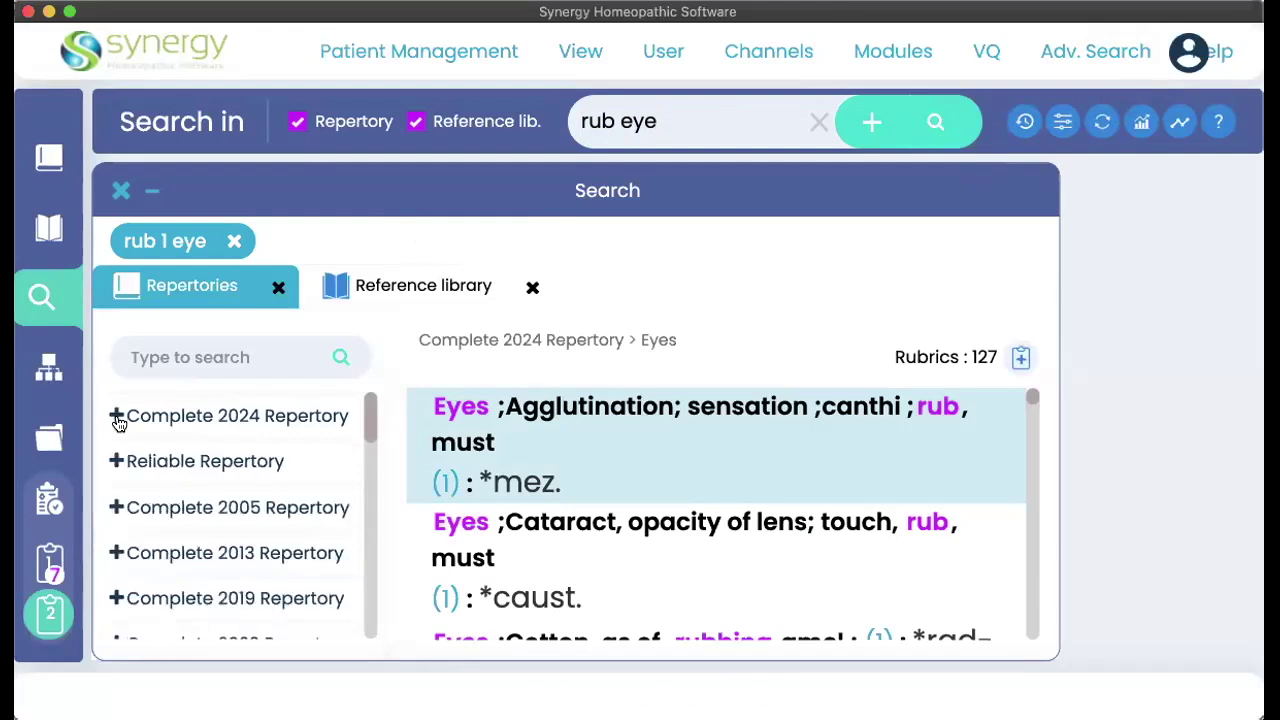
pyautogui.click(117, 465)
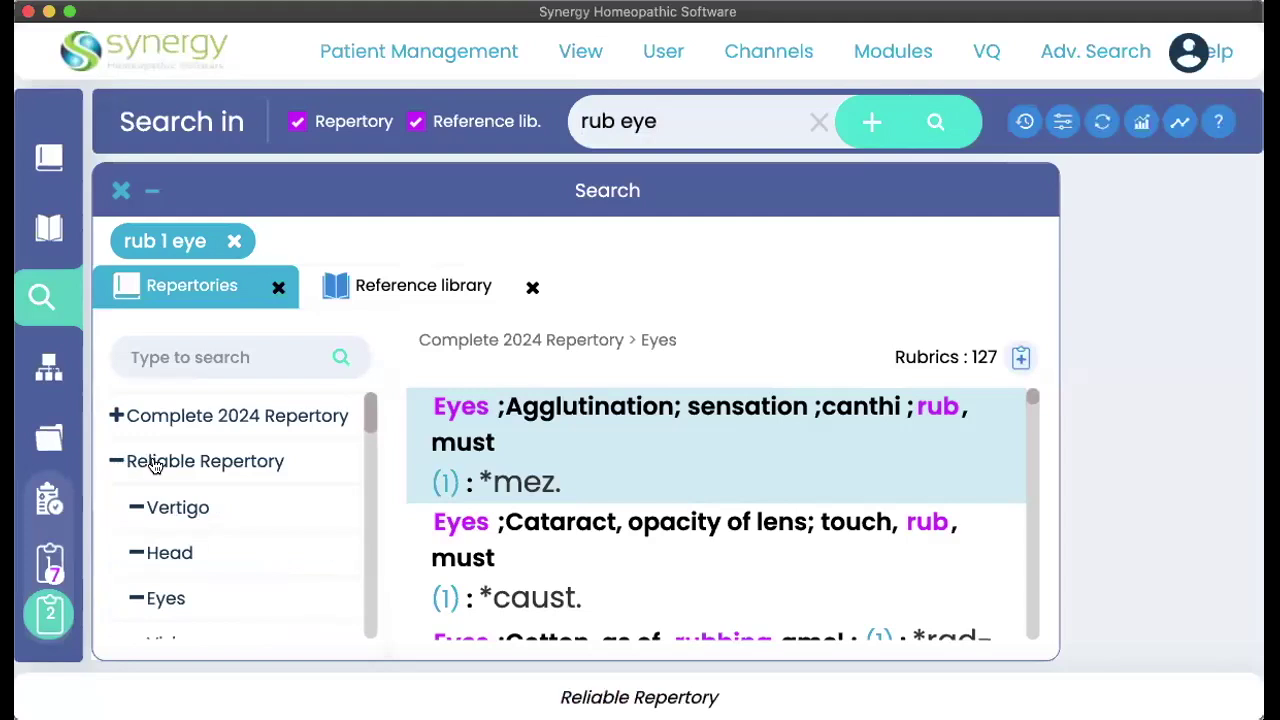
pyautogui.scroll(-1, 150, 462)
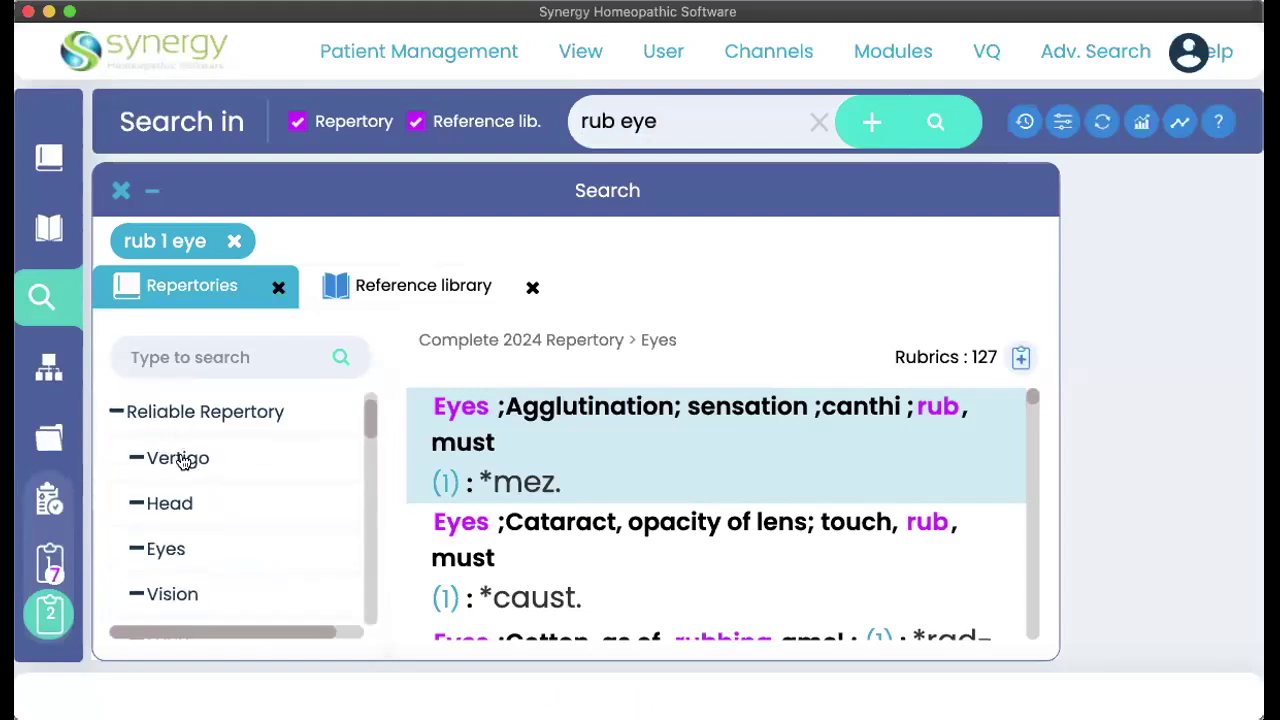
pyautogui.scroll(-1, 180, 450)
pyautogui.scroll(-5, 180, 450)
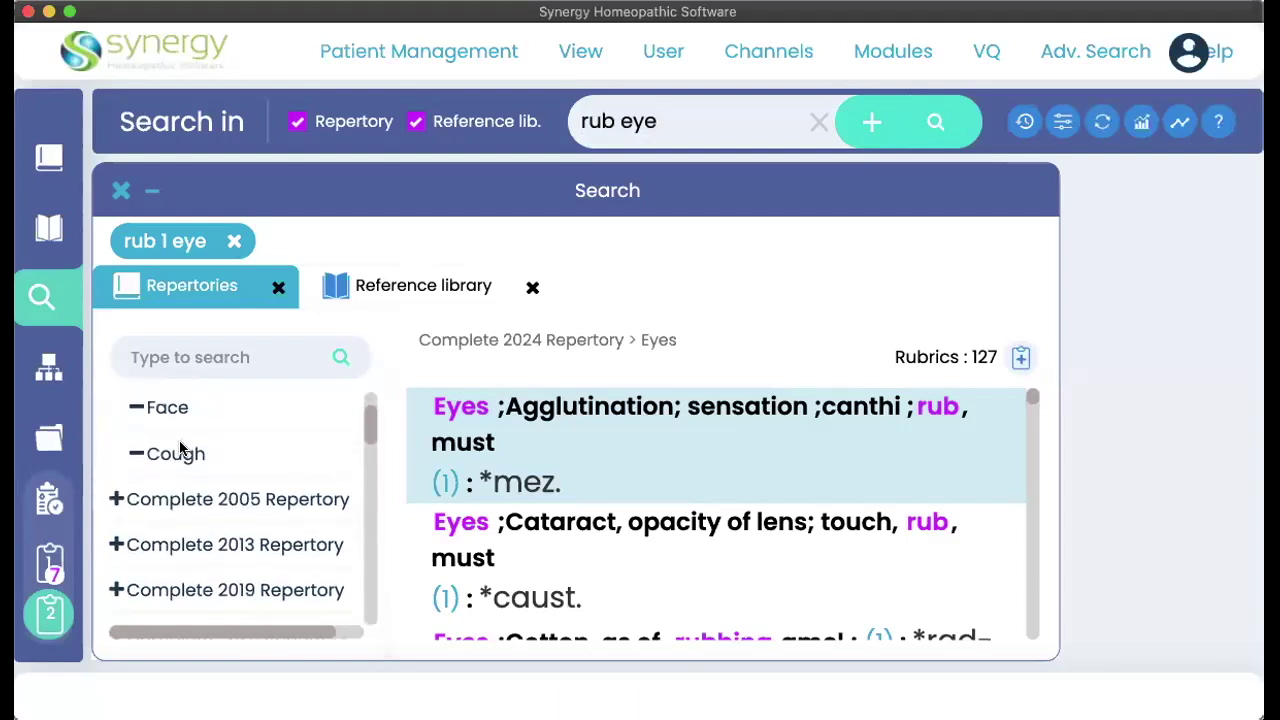
pyautogui.scroll(-5, 183, 450)
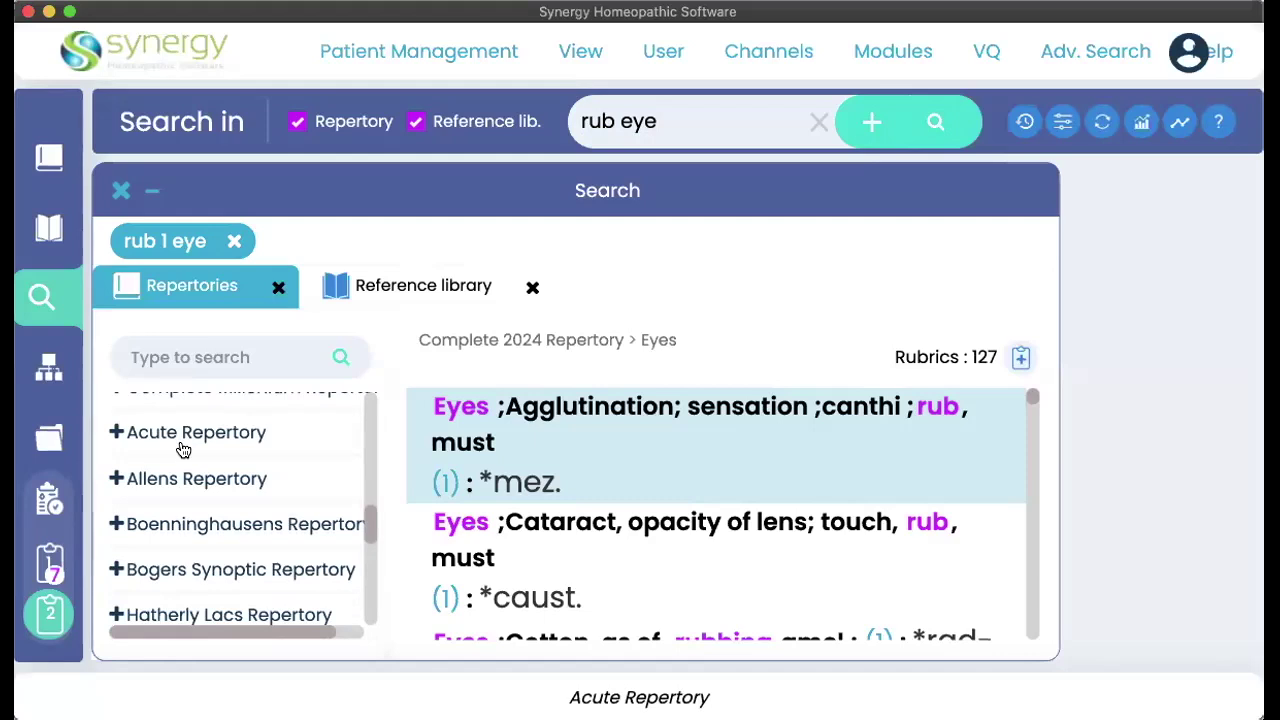
pyautogui.scroll(1, 183, 449)
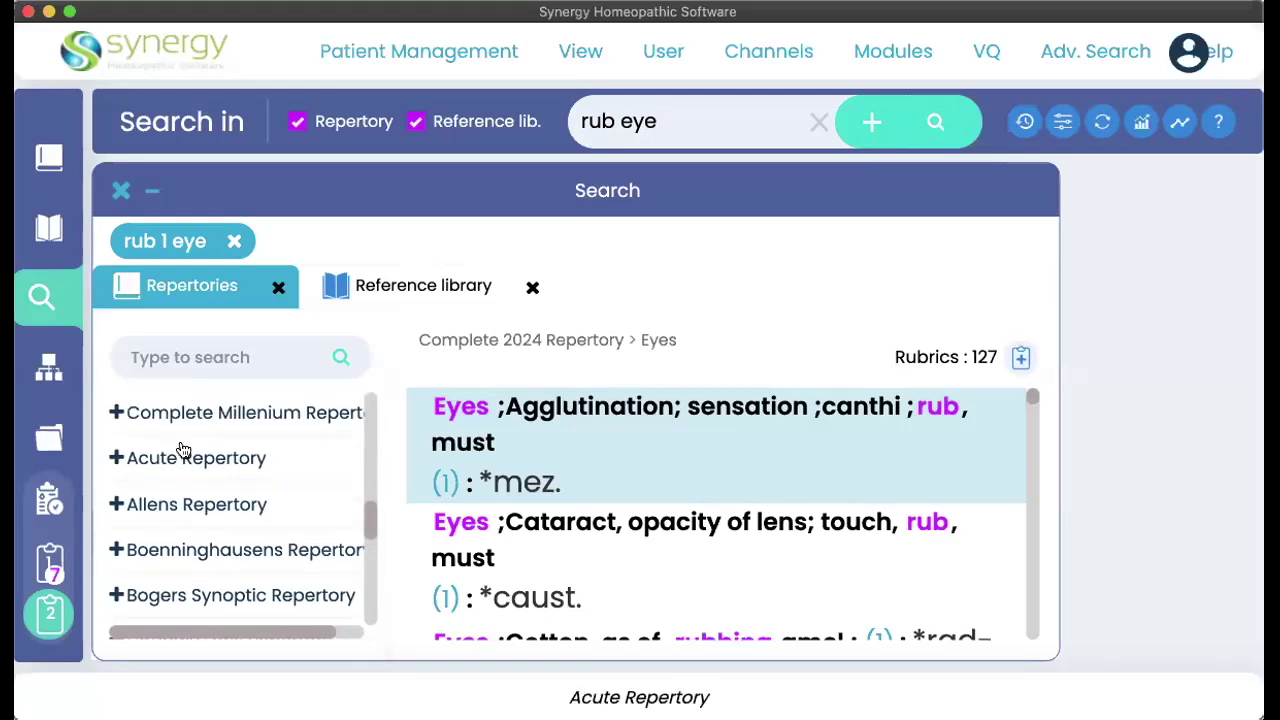
pyautogui.scroll(7, 182, 449)
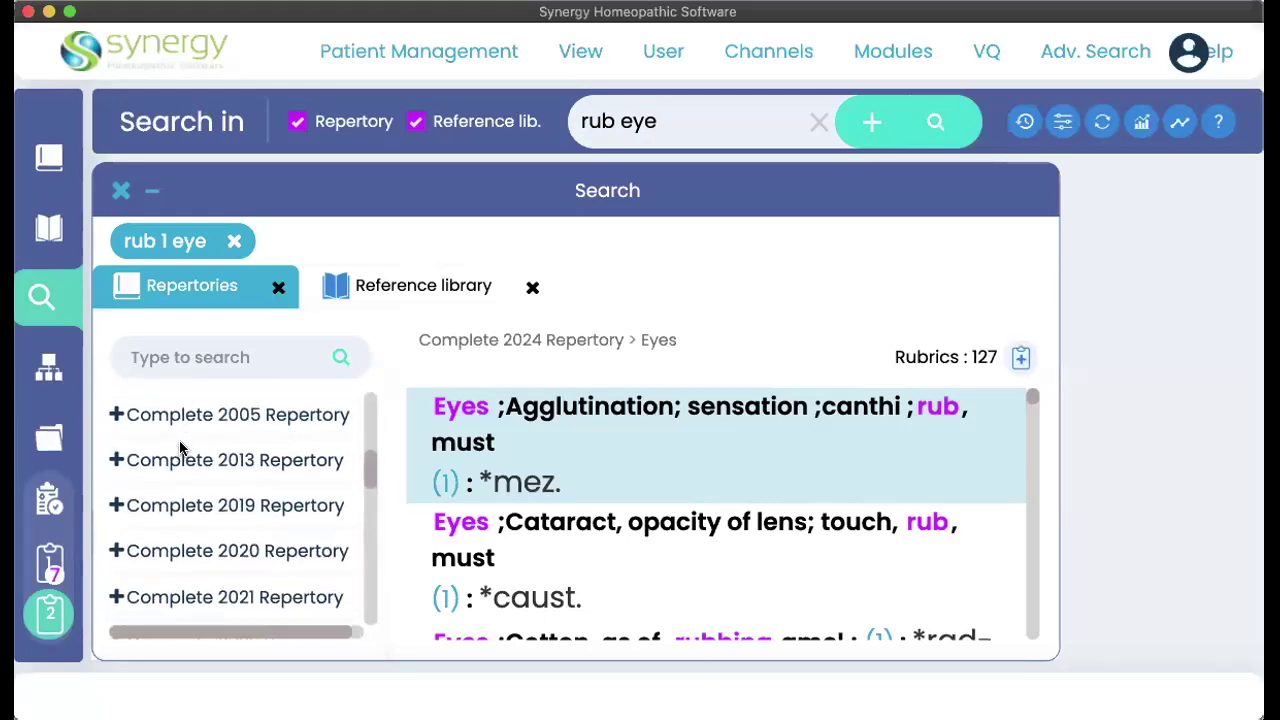
pyautogui.scroll(1, 182, 449)
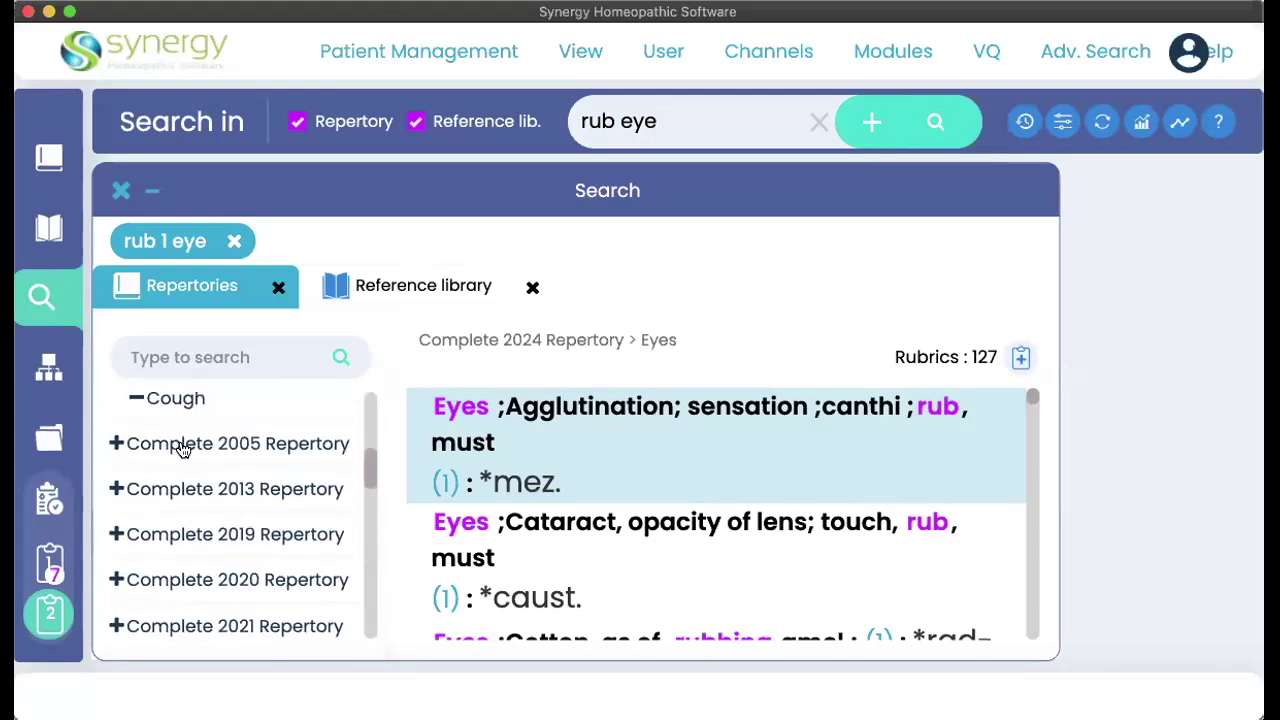
# - Expand the Complete 2019 Repertory and view its matching Vertigo and Head rubrics
pyautogui.click(213, 536)
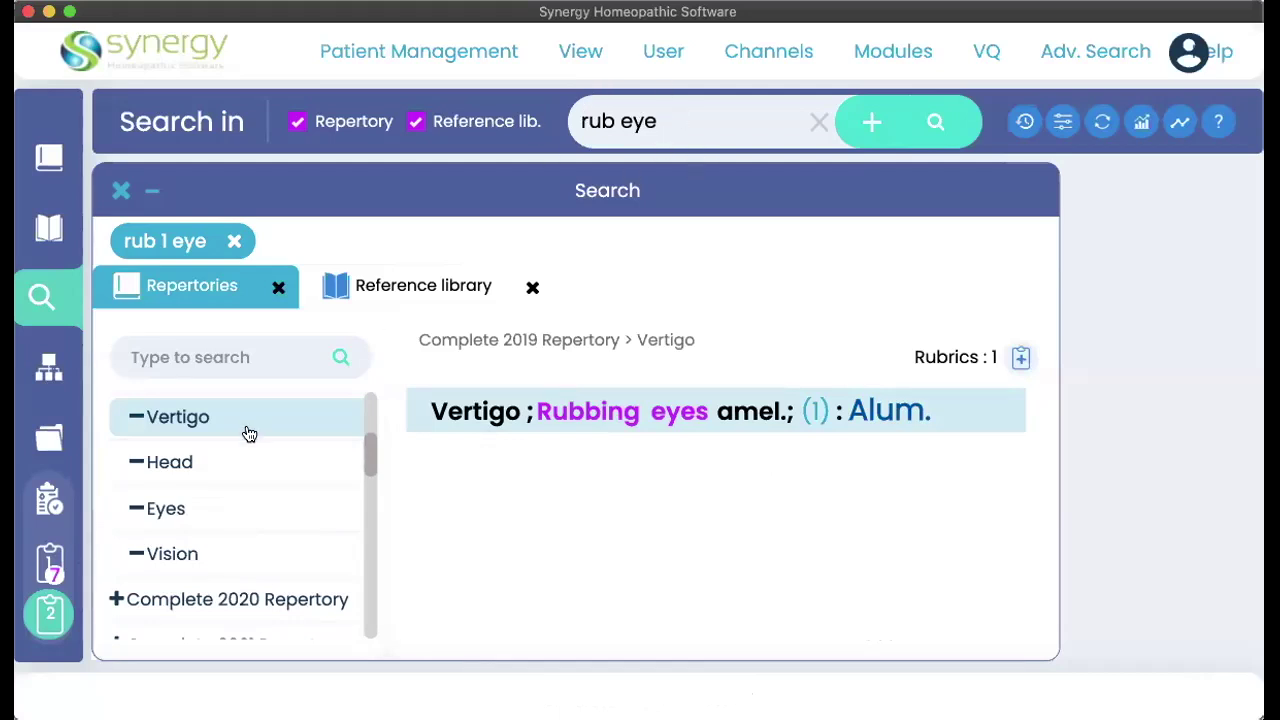
pyautogui.scroll(1, 200, 494)
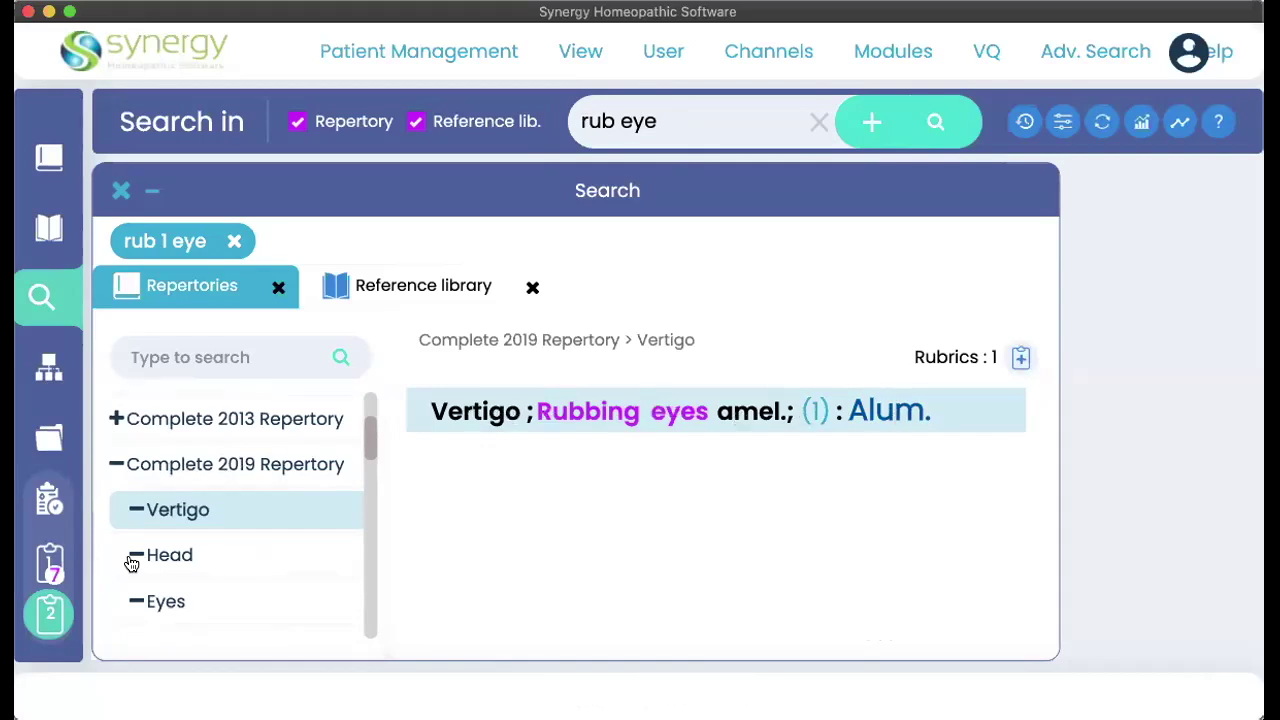
pyautogui.click(184, 565)
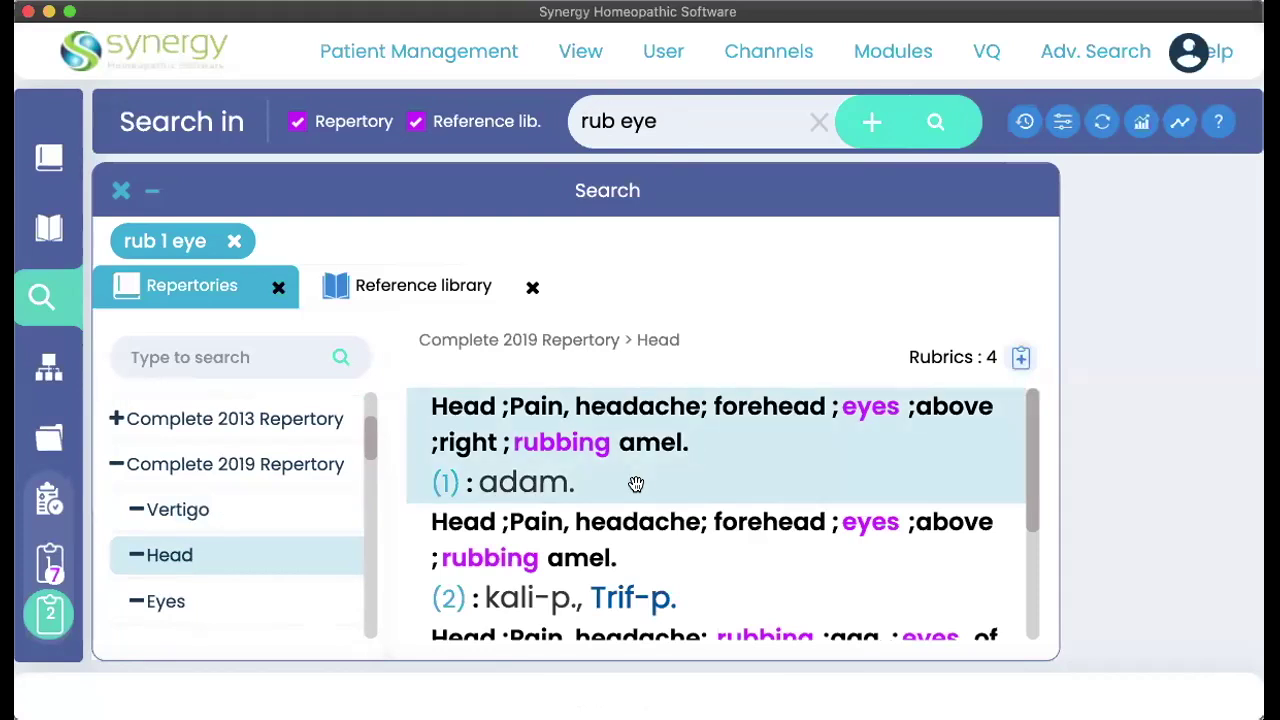
pyautogui.scroll(-1, 636, 488)
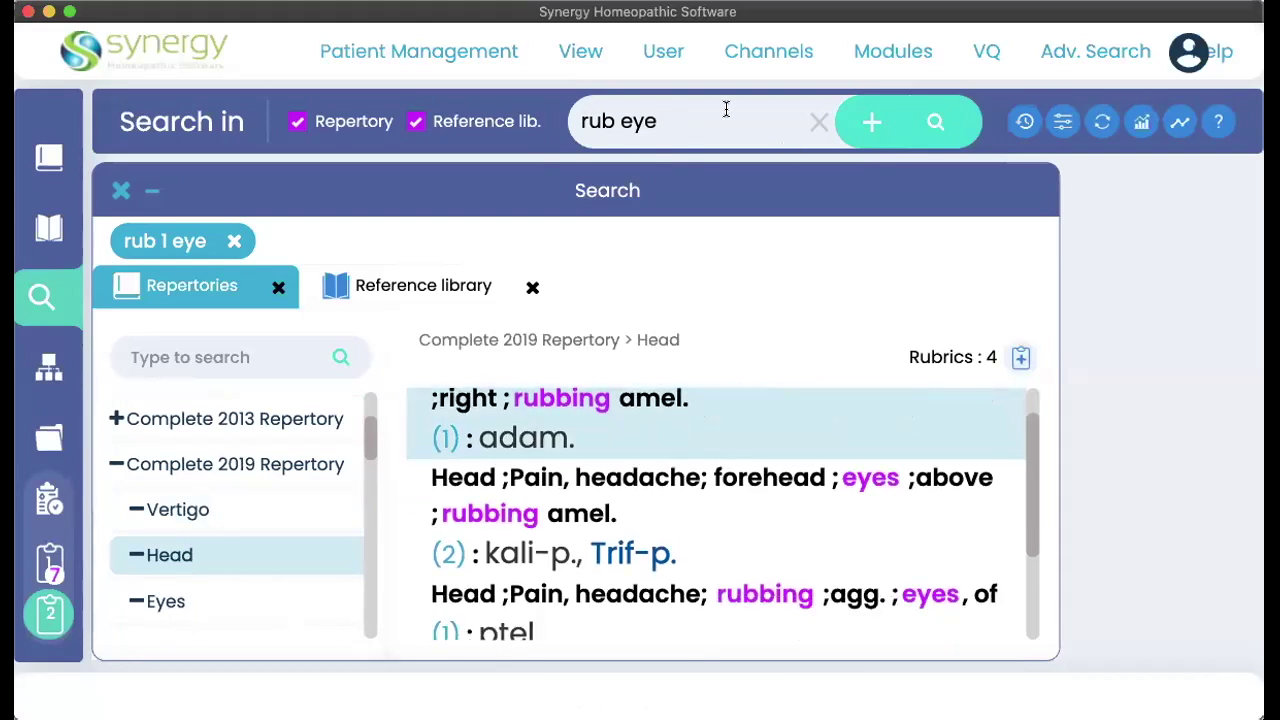
# - Clear the search query, enter "rub eye" again and run the search
pyautogui.tripleClick(674, 126)
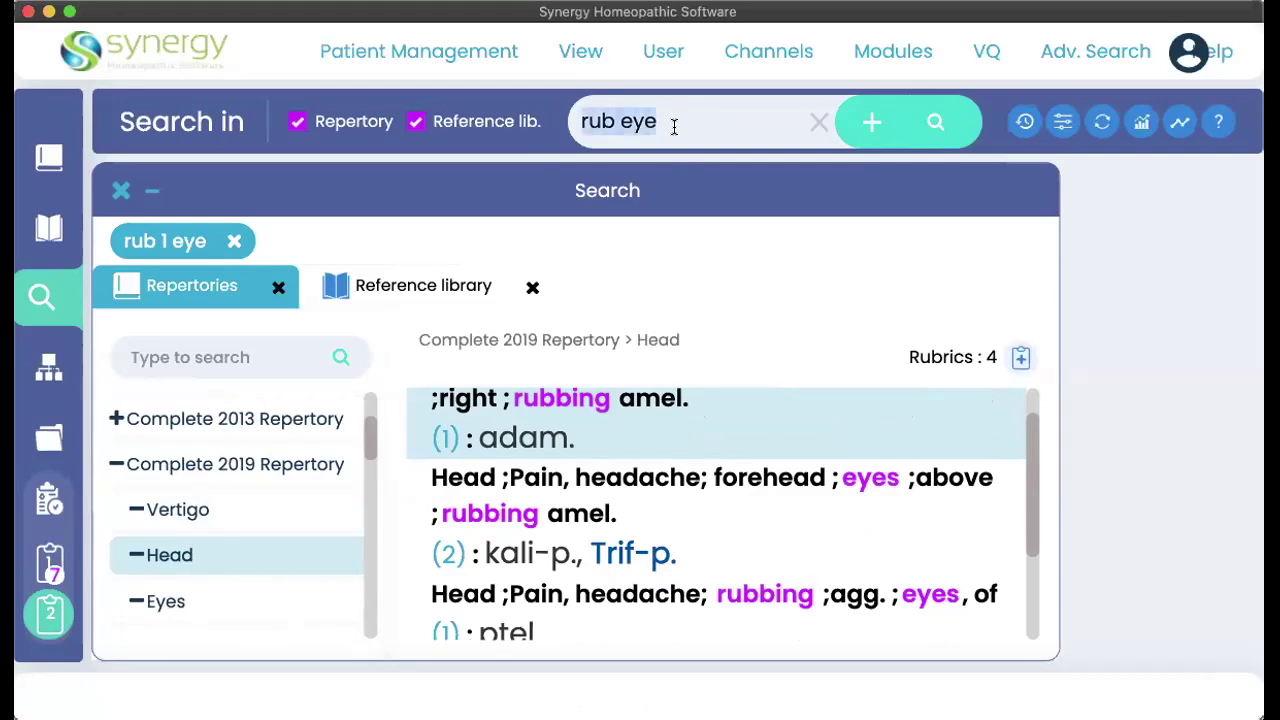
pyautogui.press('BackSpace')
pyautogui.write('ru')
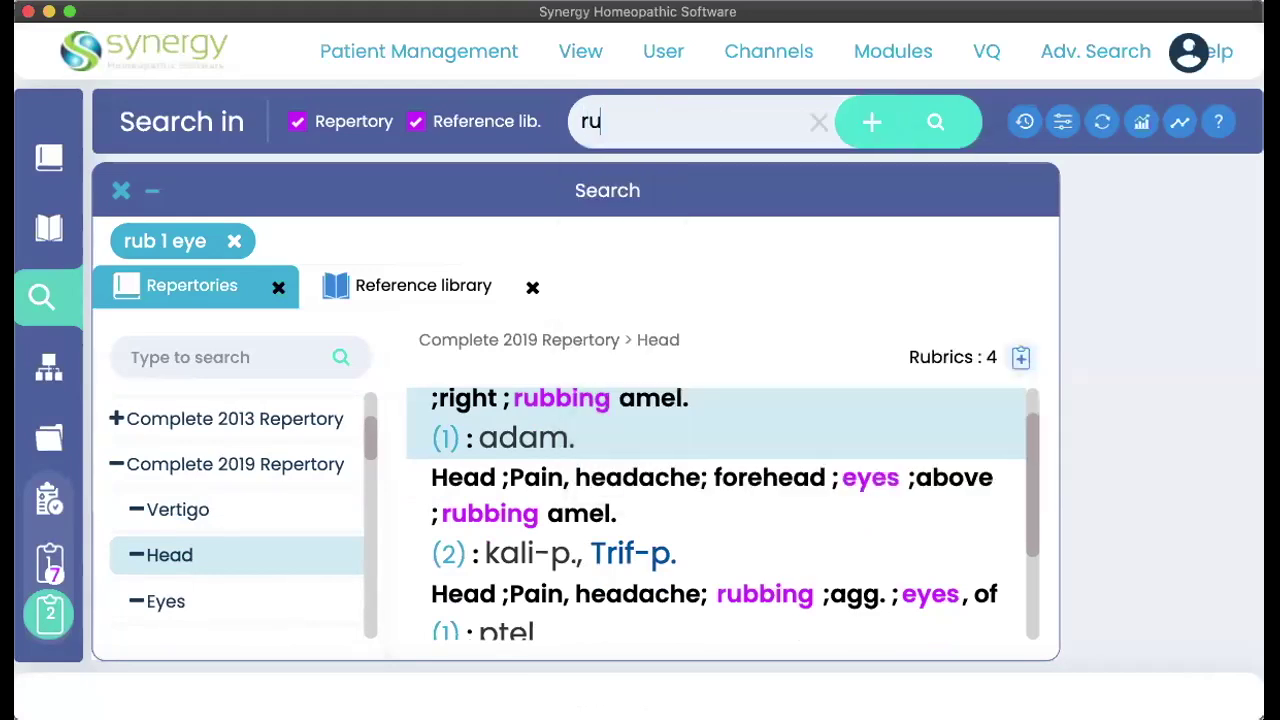
pyautogui.write('b eye')
pyautogui.press('Return')
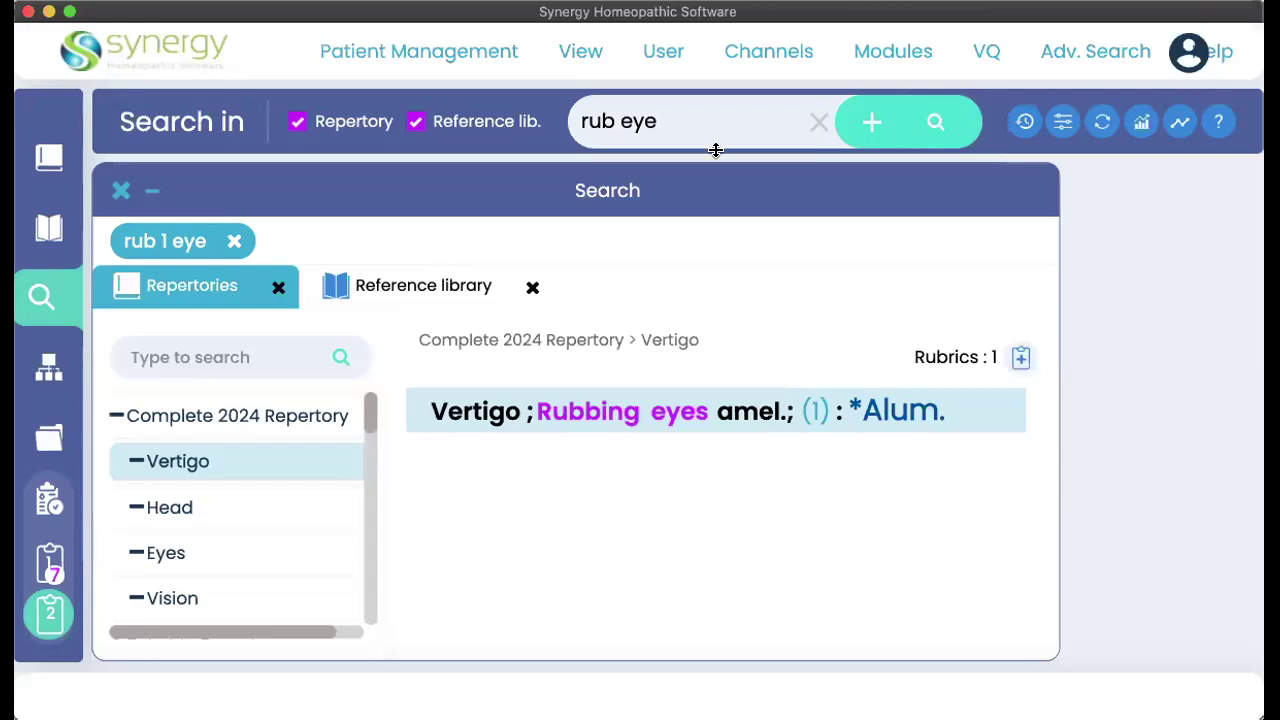
# - Collapse the Complete 2024 Repertory and examine the matching Head, Eyes and Vision rubrics in the Complete 2019 Repertory
pyautogui.click(114, 416)
pyautogui.scroll(-1, 219, 523)
pyautogui.scroll(-2, 220, 523)
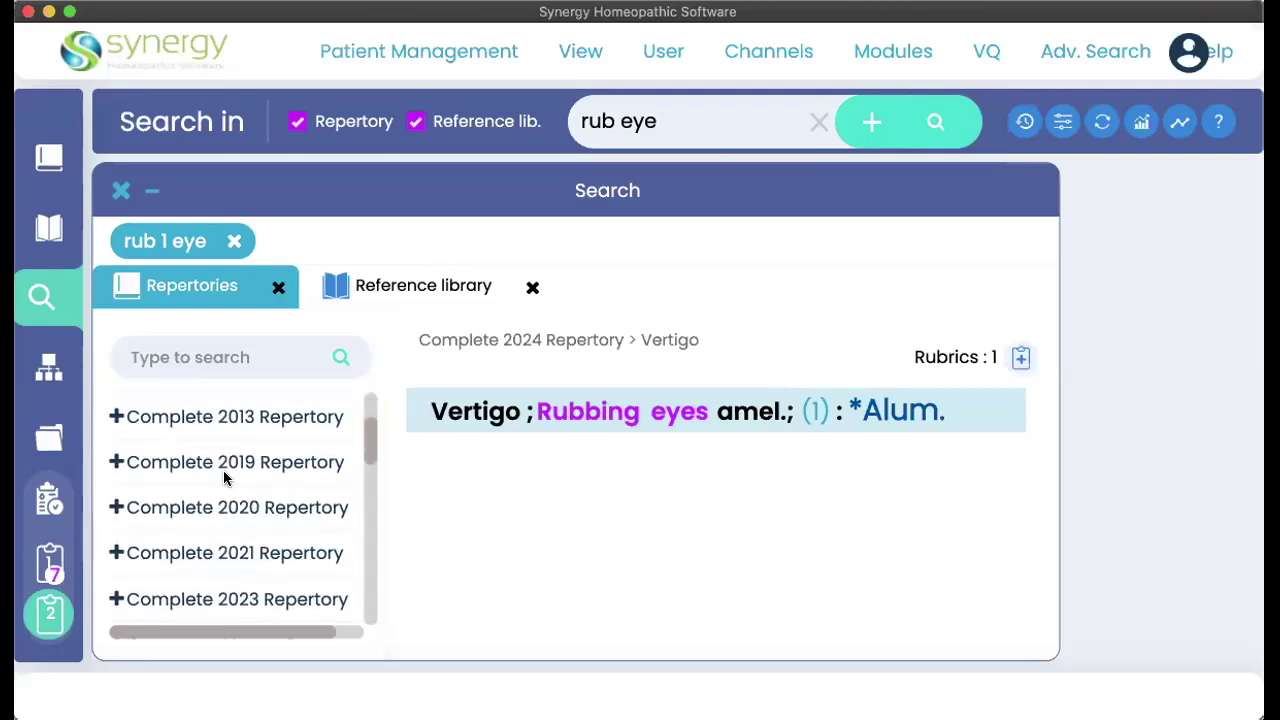
pyautogui.click(231, 474)
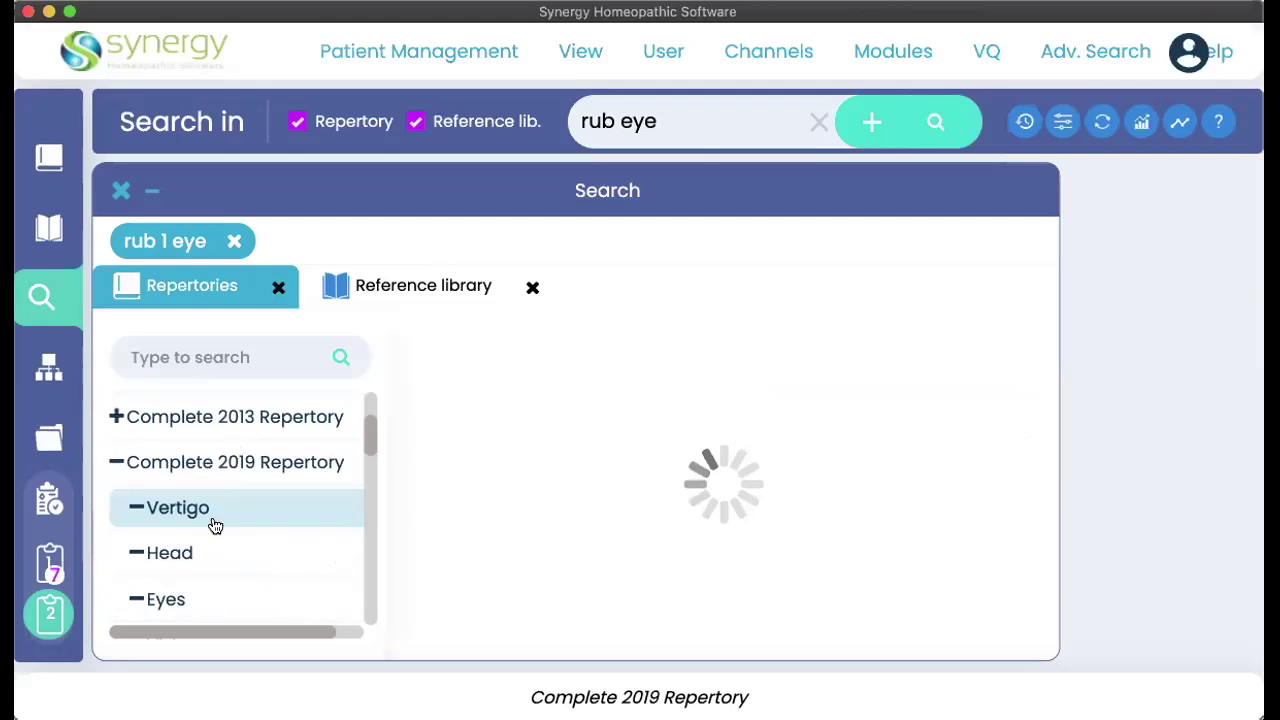
pyautogui.click(177, 563)
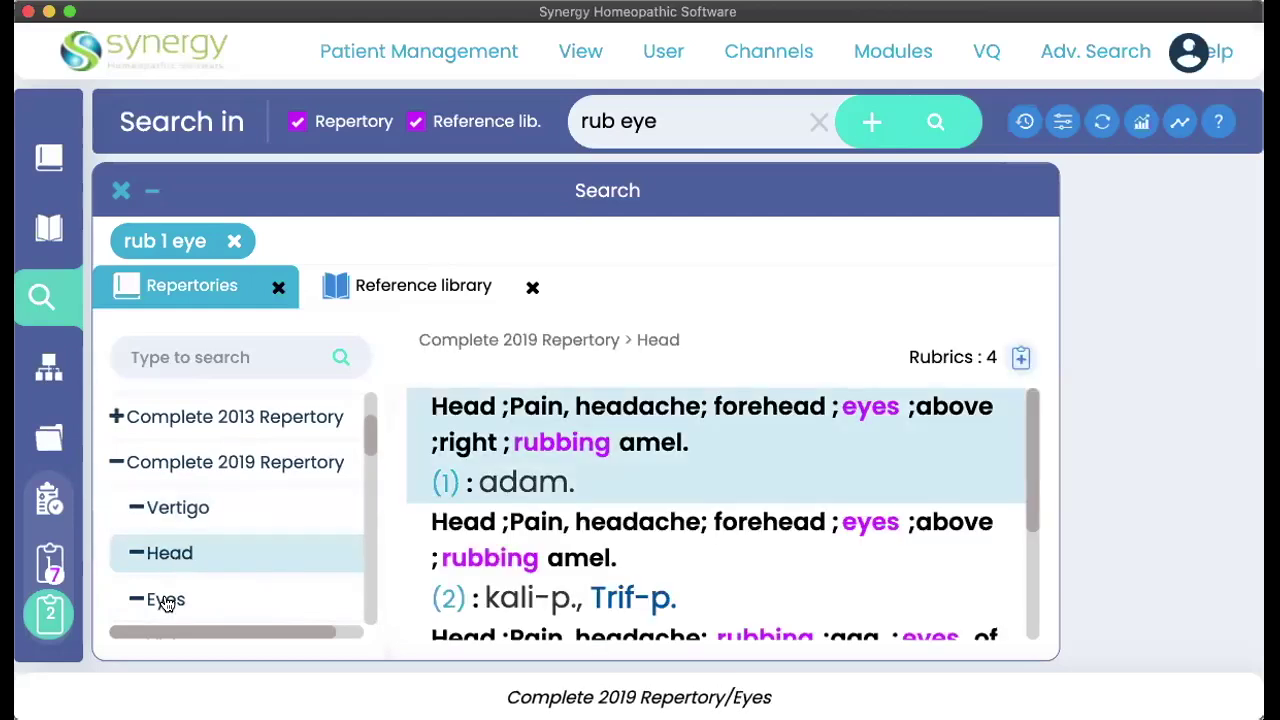
pyautogui.click(164, 601)
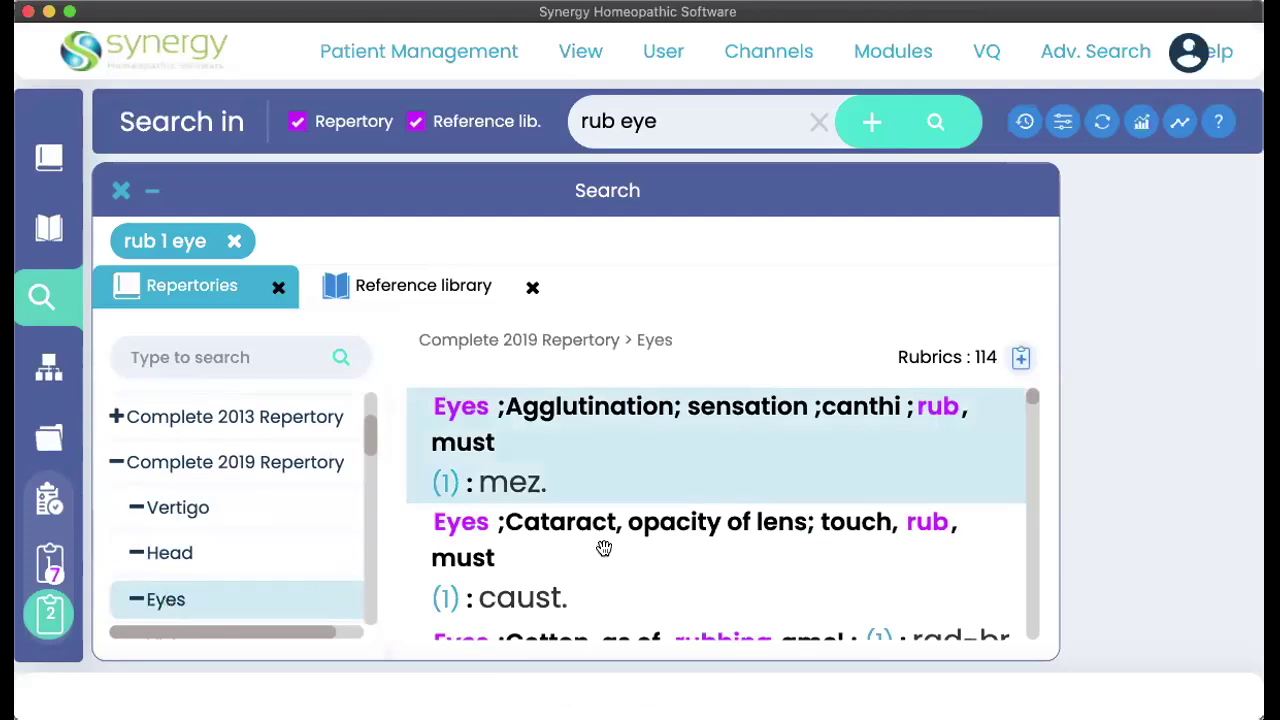
pyautogui.scroll(-5, 604, 546)
pyautogui.scroll(-1, 190, 600)
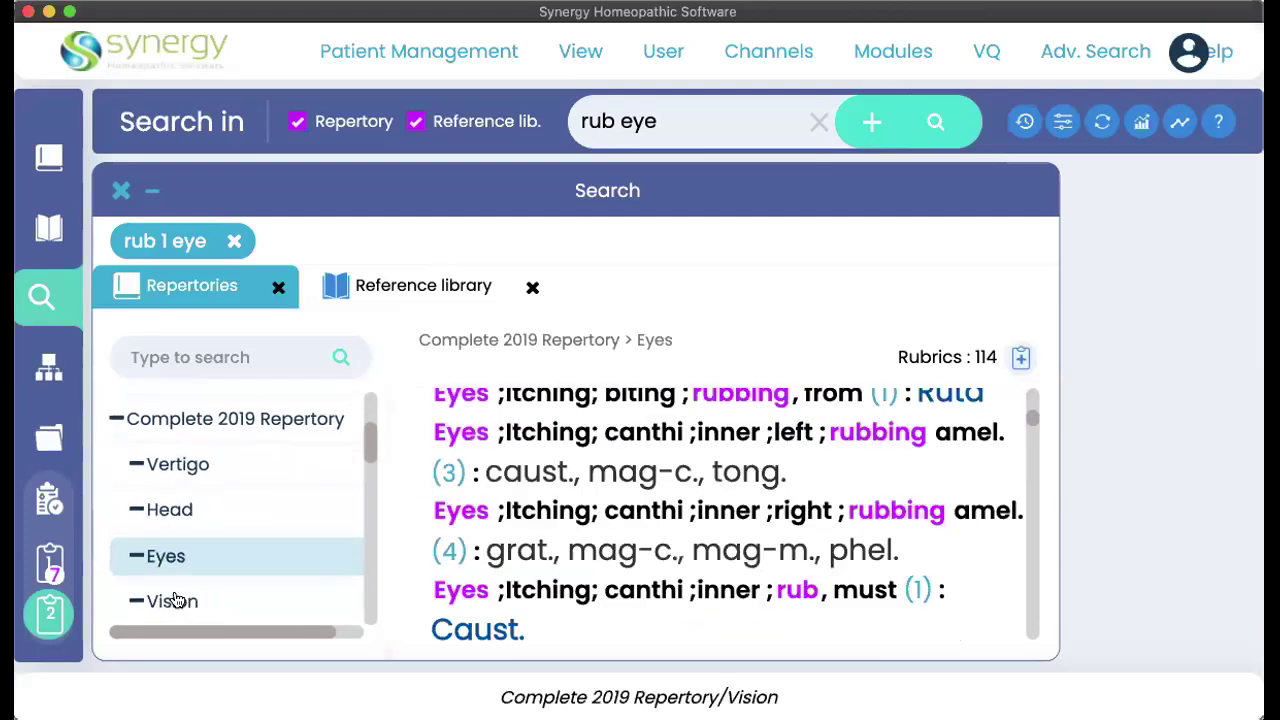
pyautogui.click(174, 600)
pyautogui.scroll(-1, 174, 600)
pyautogui.scroll(-4, 187, 460)
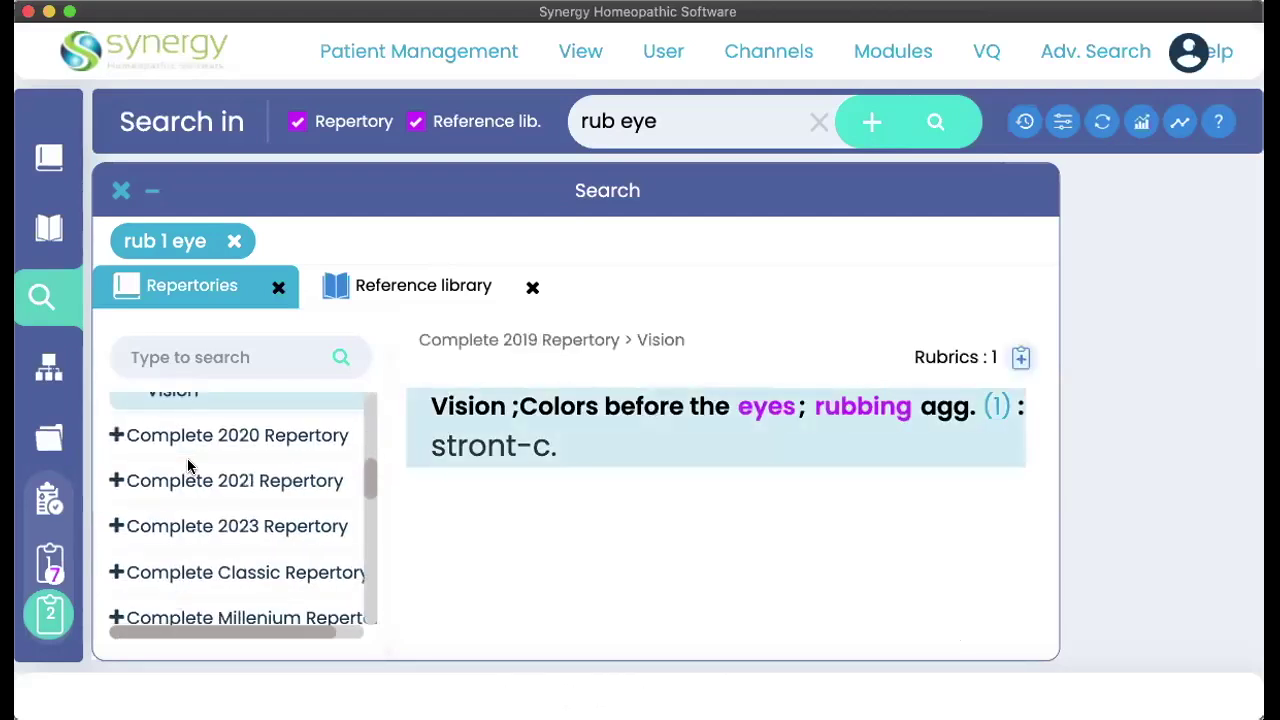
# - View the matching rubrics in Boger's Synoptic Repertory, the Hatherly Lacs Repertory and the Vertigo section of Kent's Repertory
pyautogui.scroll(-4, 186, 560)
pyautogui.scroll(-4, 185, 555)
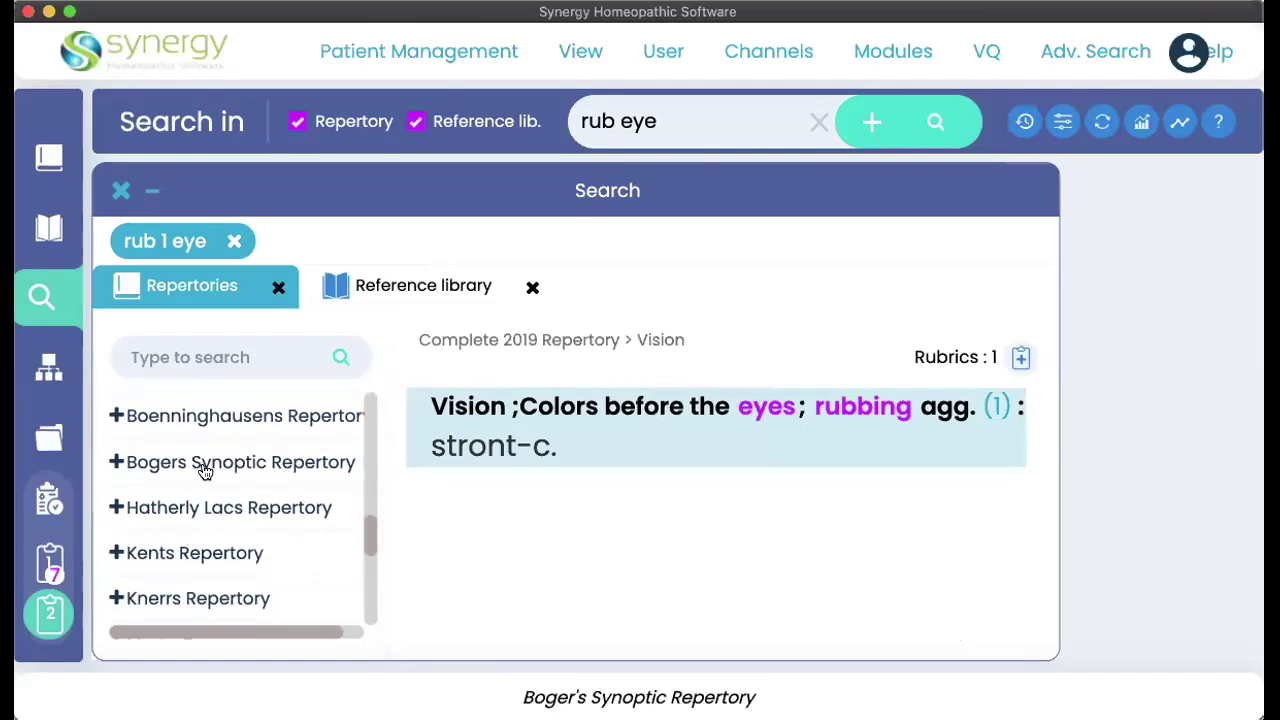
pyautogui.click(203, 457)
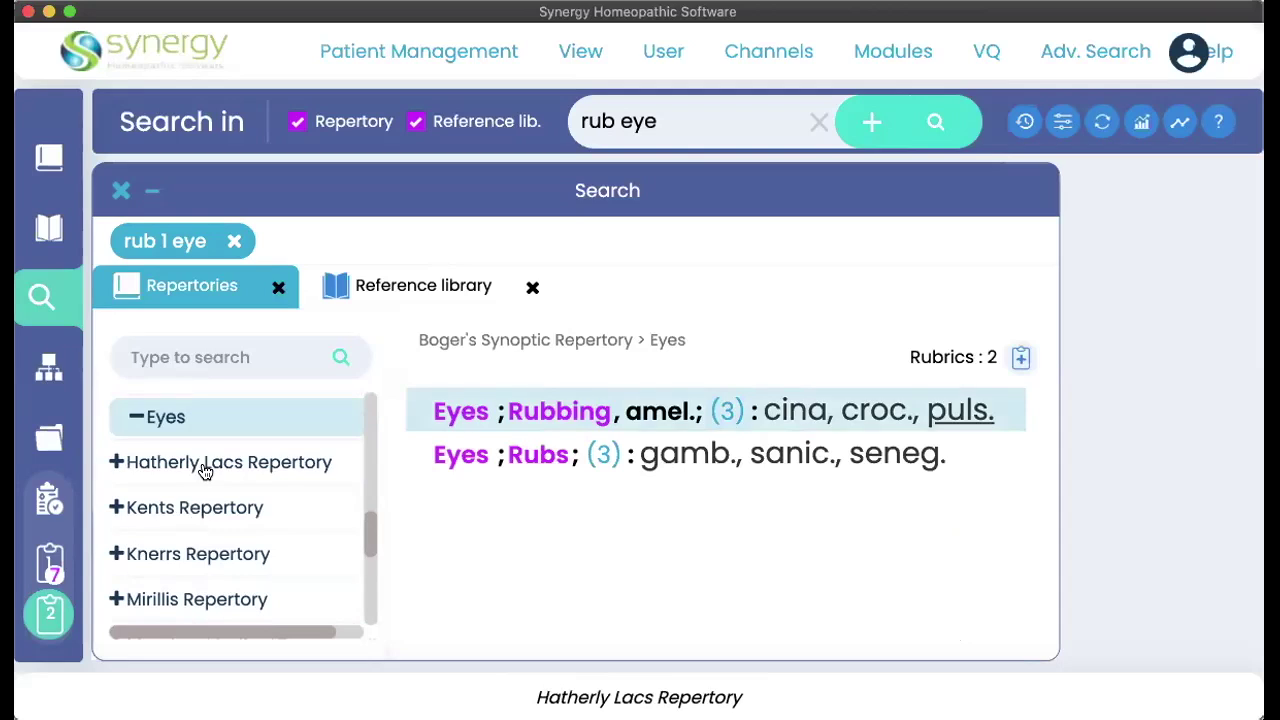
pyautogui.click(204, 467)
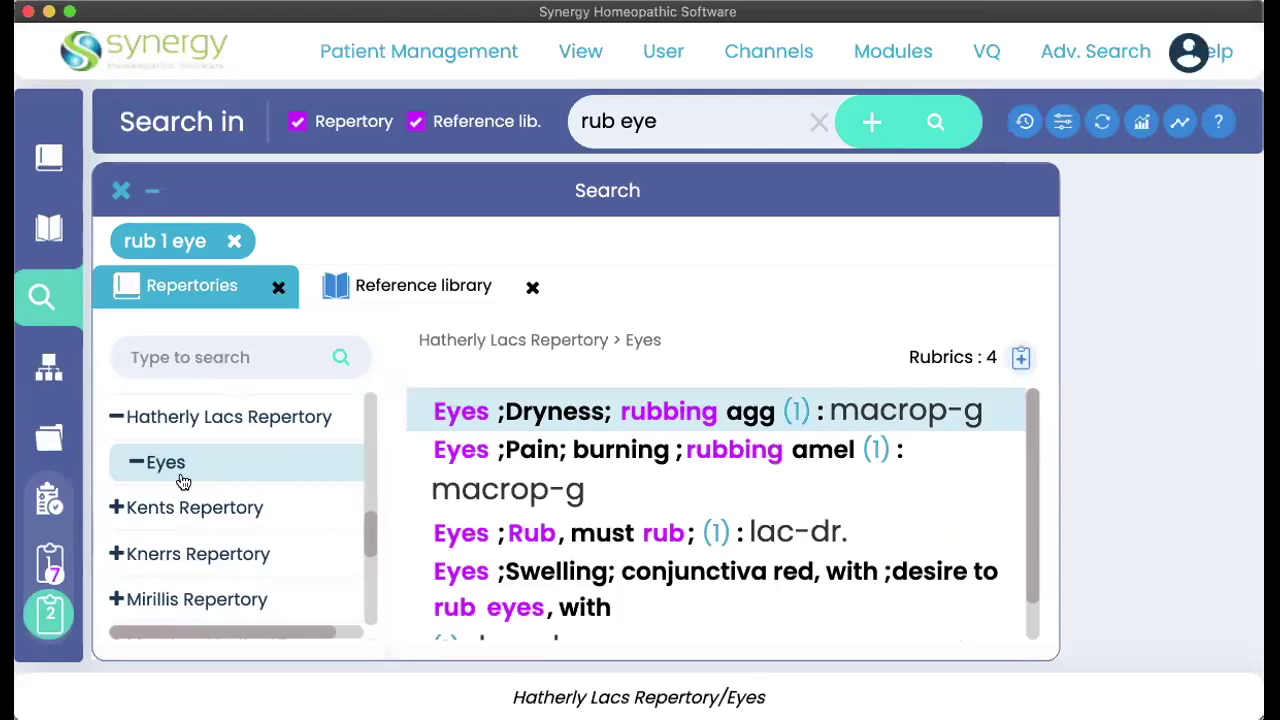
pyautogui.click(183, 509)
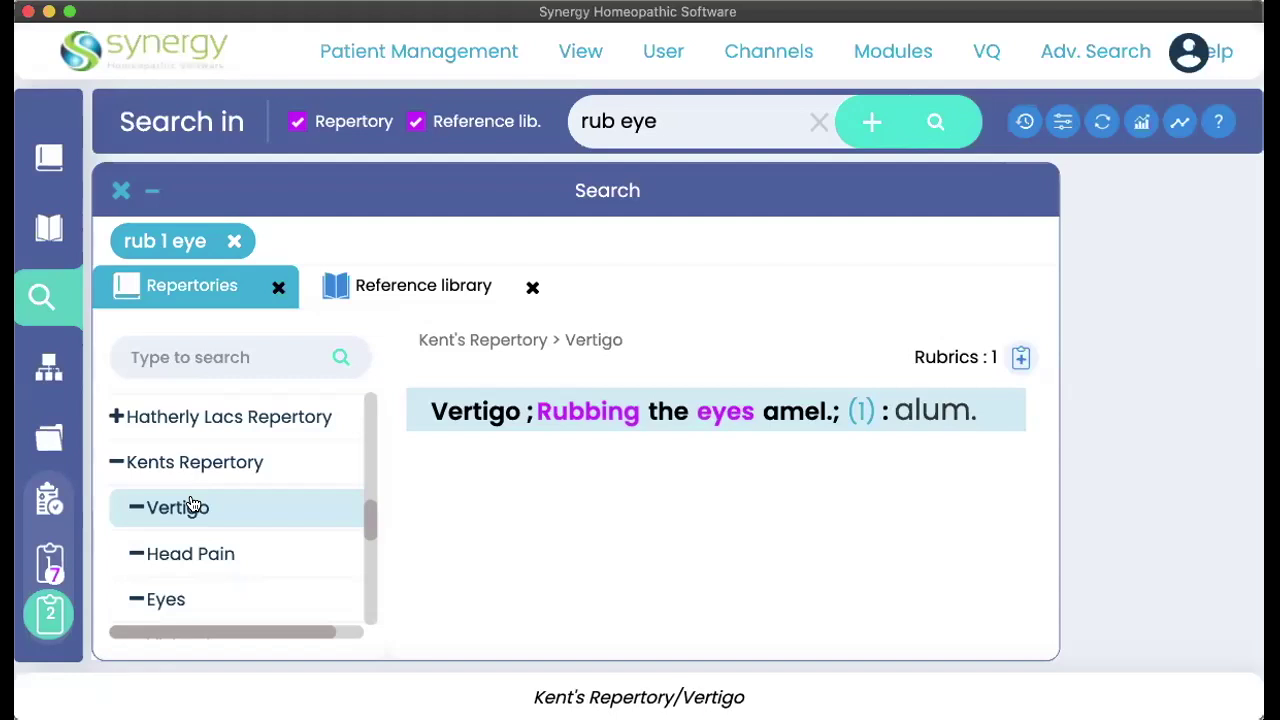
pyautogui.scroll(-5, 185, 510)
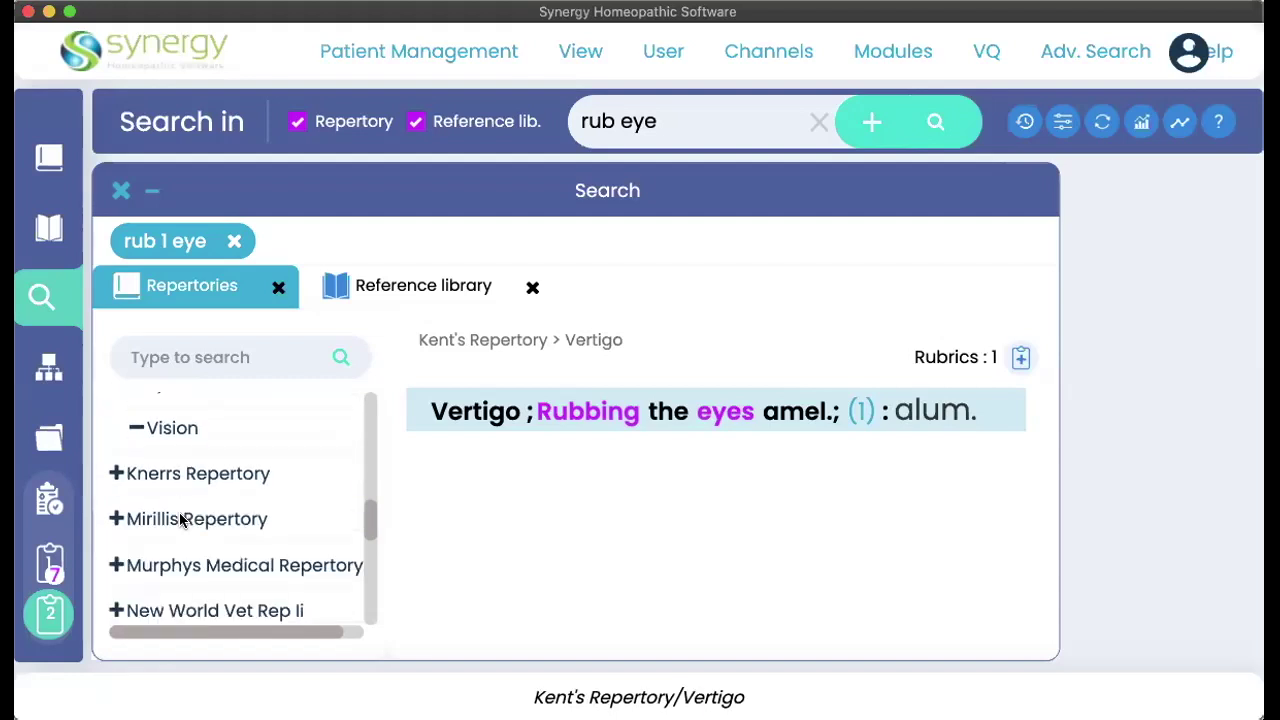
# - View the Inner Head, Eyes and Vision matches in Knerr's Repertory and sections E and H of Murphy's Medical Repertory
pyautogui.click(182, 476)
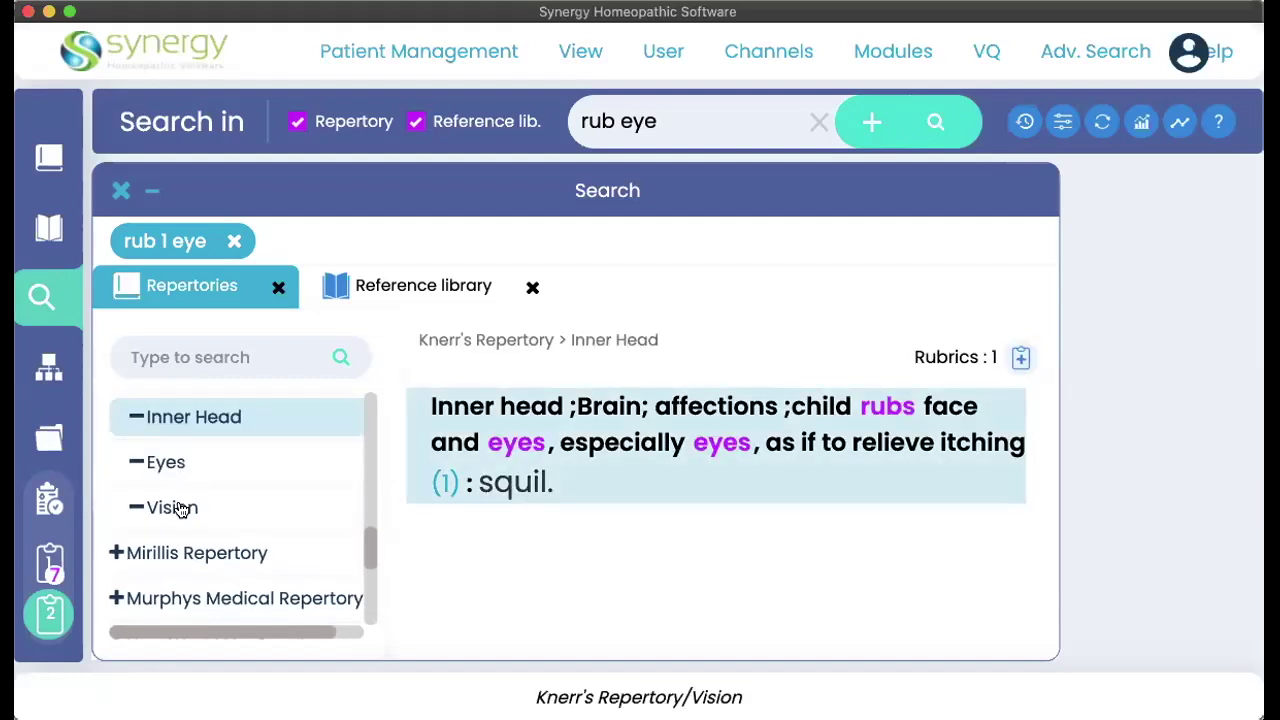
pyautogui.click(170, 465)
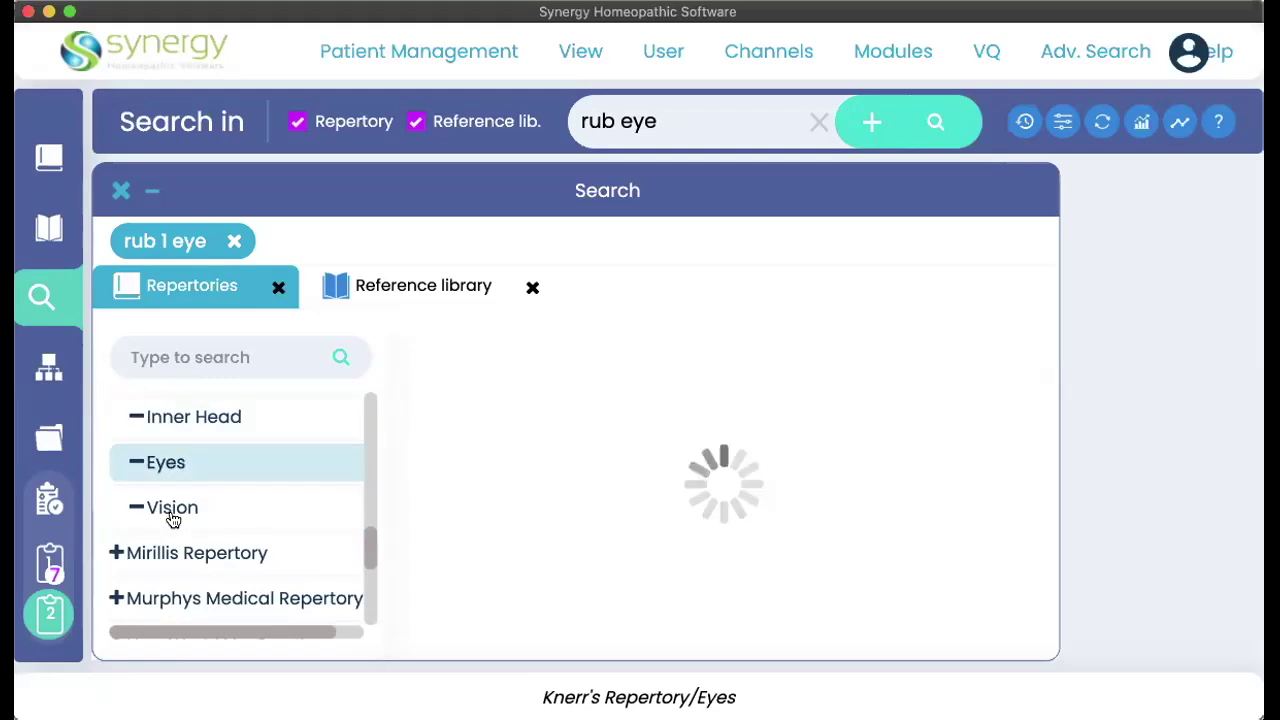
pyautogui.click(172, 519)
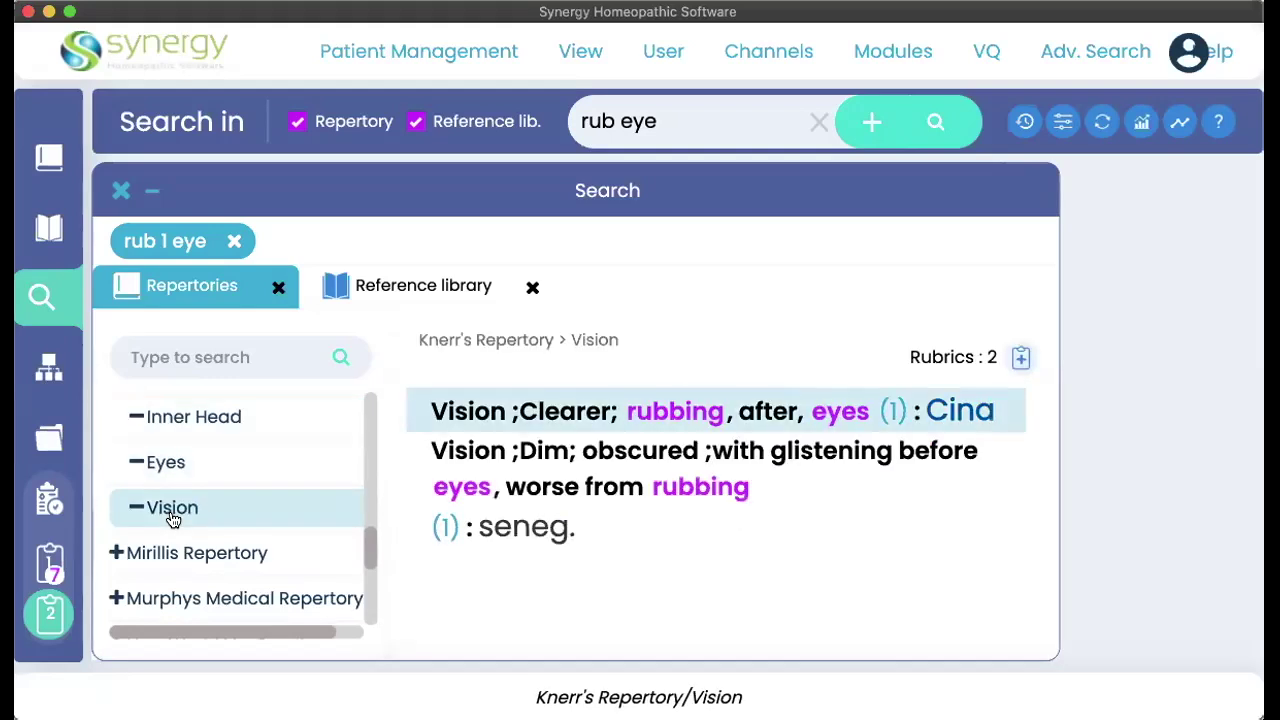
pyautogui.scroll(2, 194, 509)
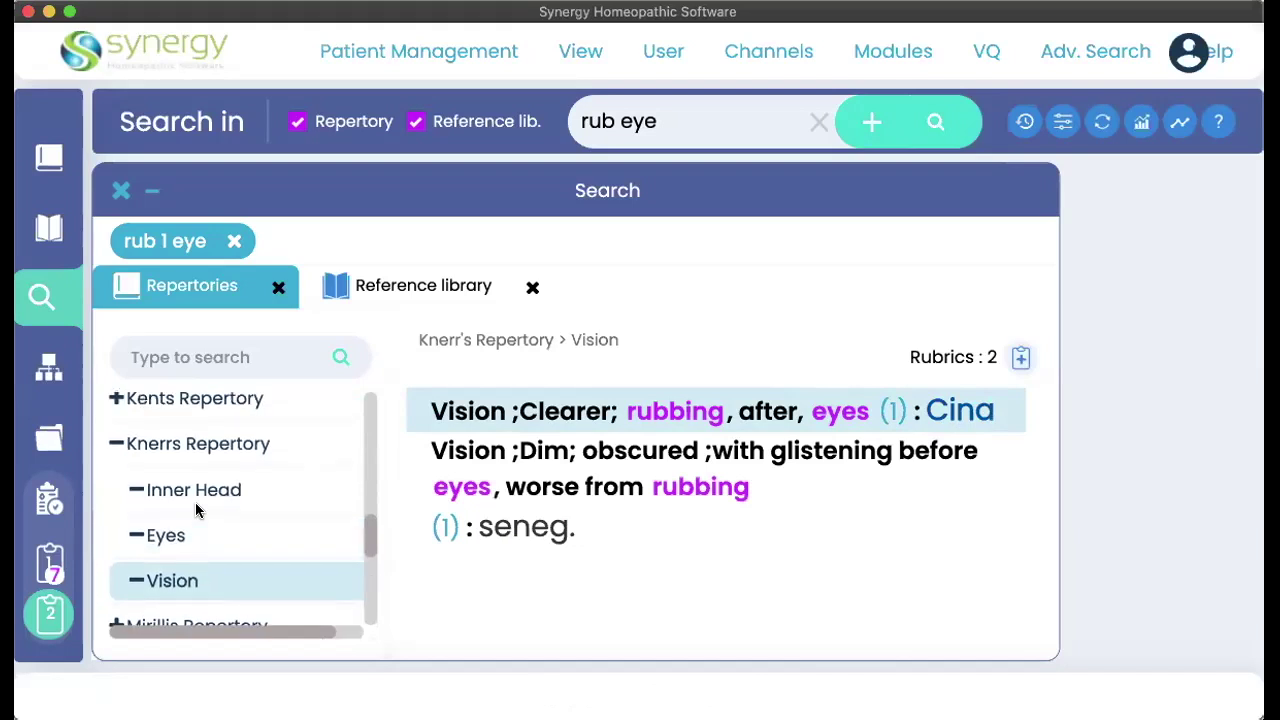
pyautogui.scroll(-3, 187, 560)
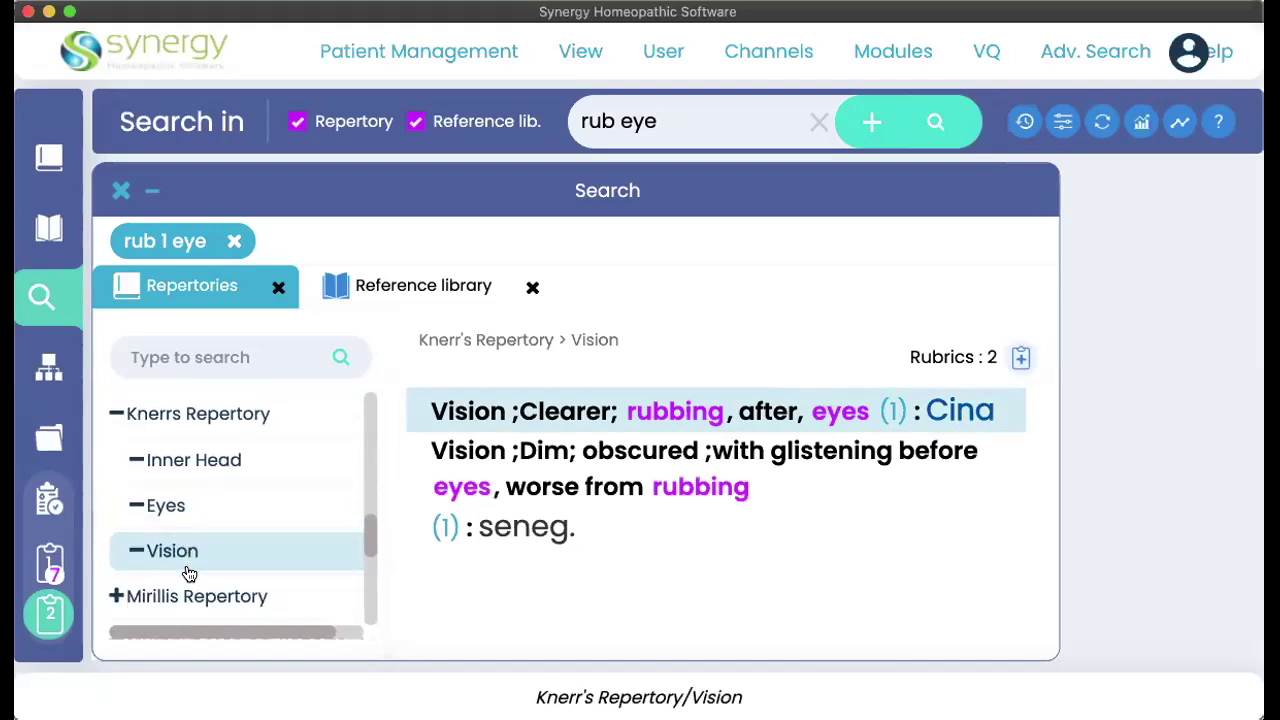
pyautogui.click(191, 498)
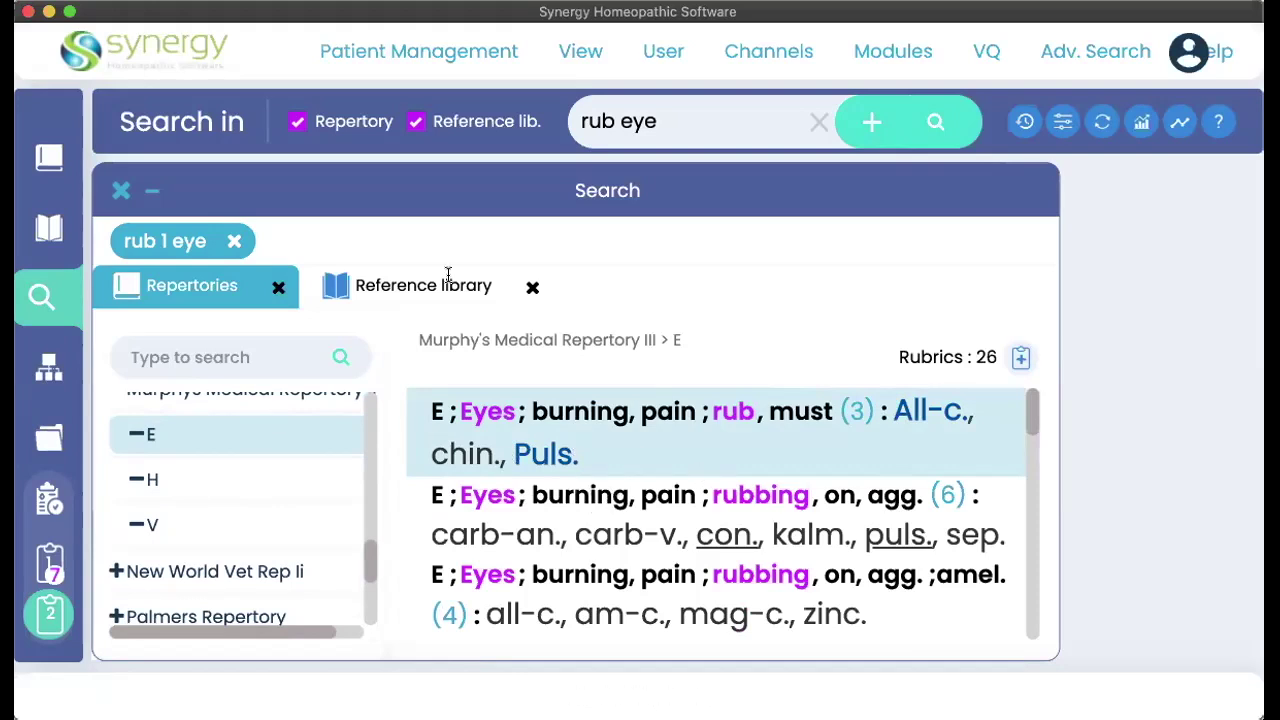
pyautogui.click(150, 481)
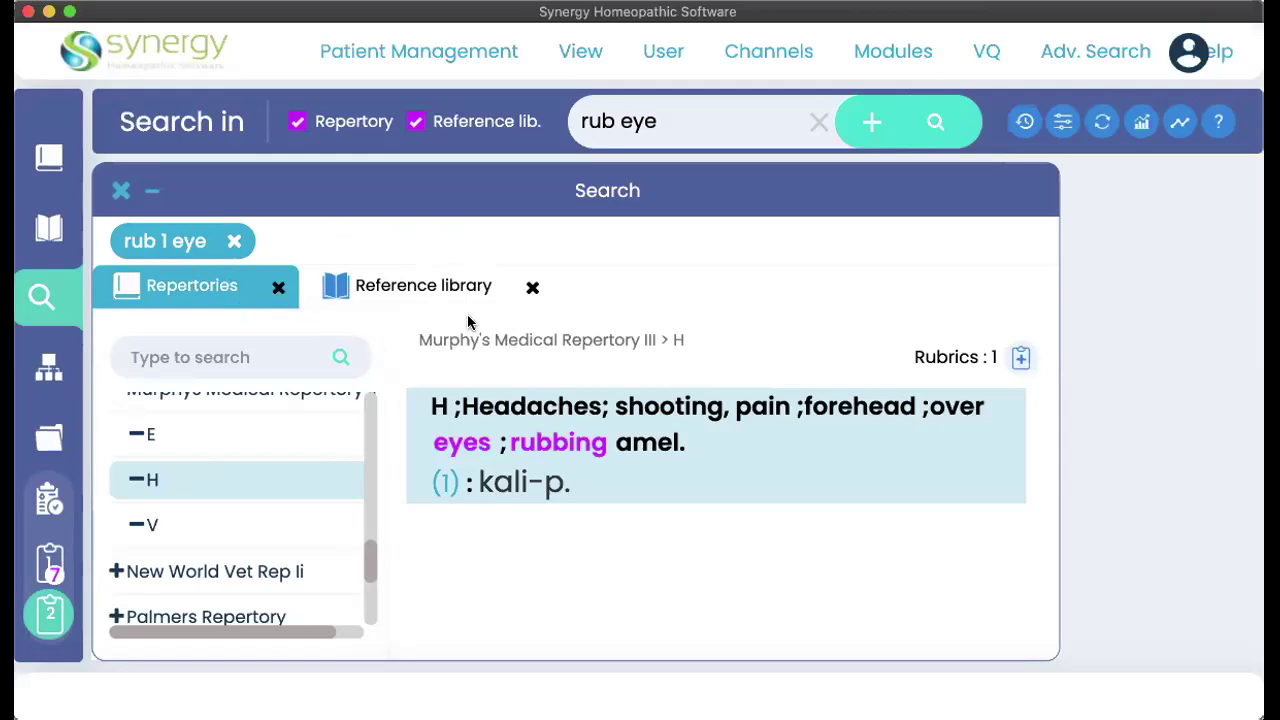
# - Show the reference library results for "rub eye" and look through the listed remedies and references
pyautogui.click(390, 287)
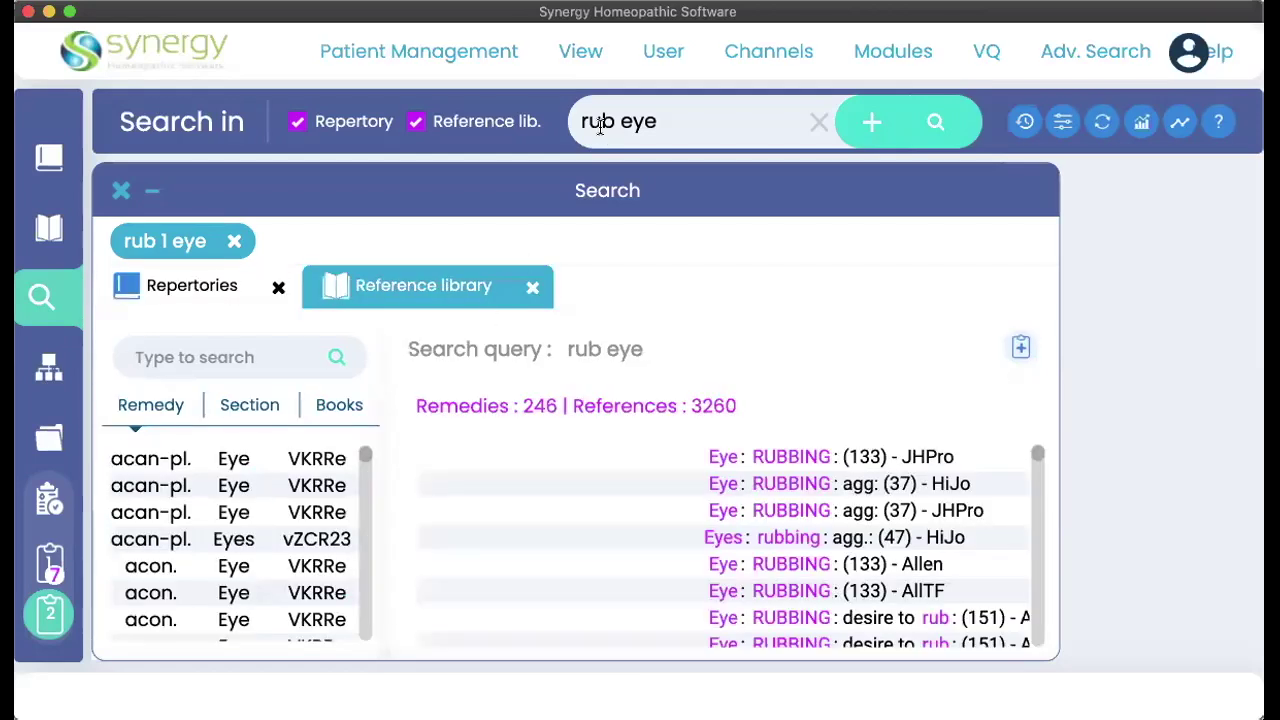
pyautogui.click(574, 48)
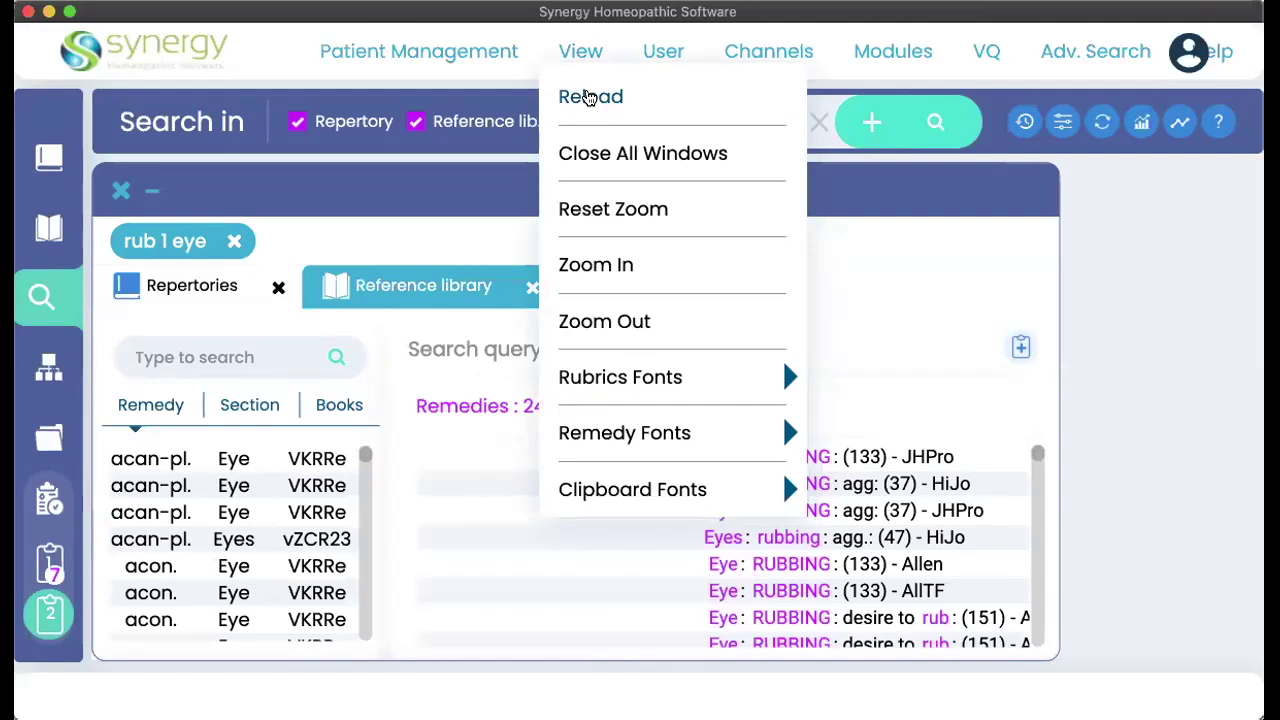
pyautogui.click(578, 104)
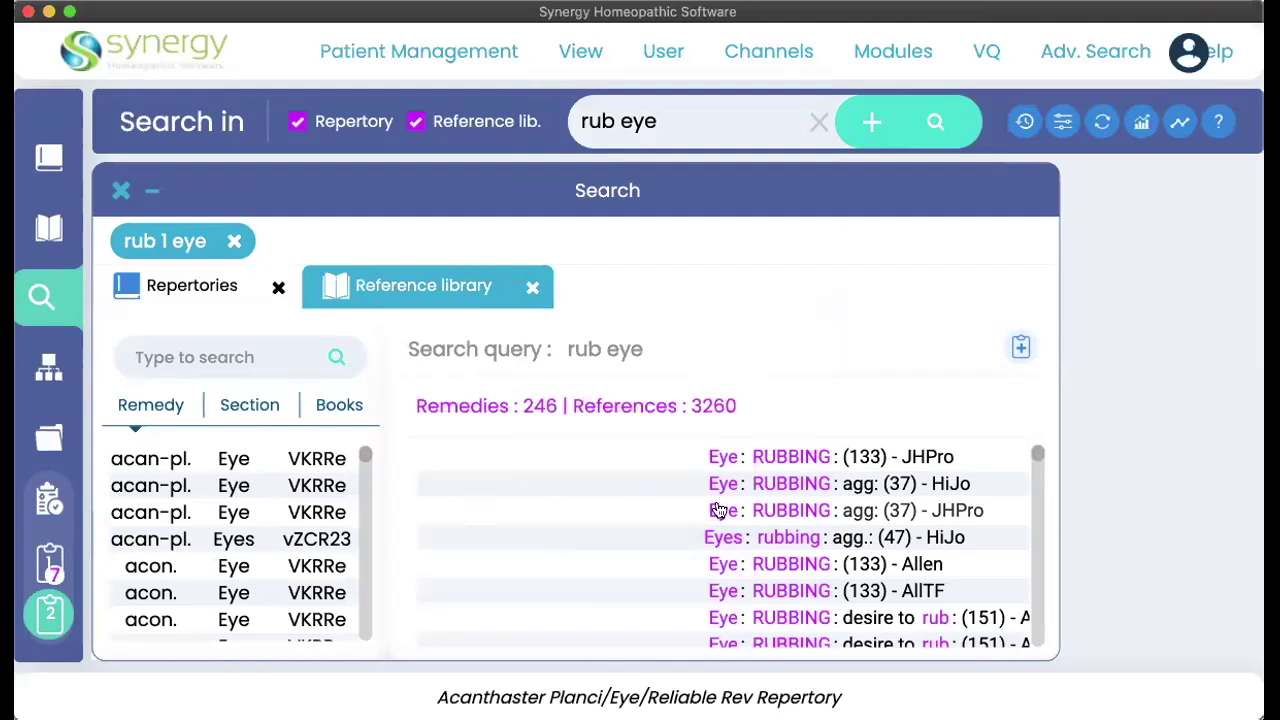
pyautogui.scroll(-3, 725, 510)
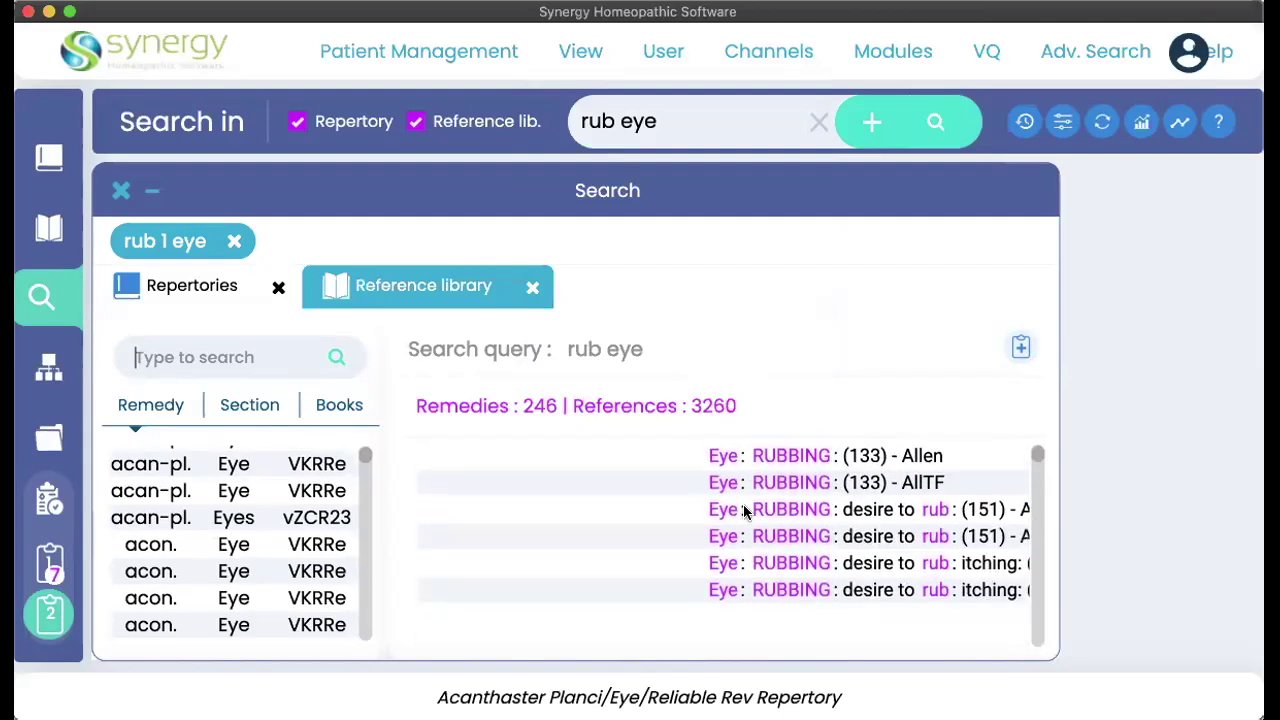
pyautogui.scroll(-3, 743, 504)
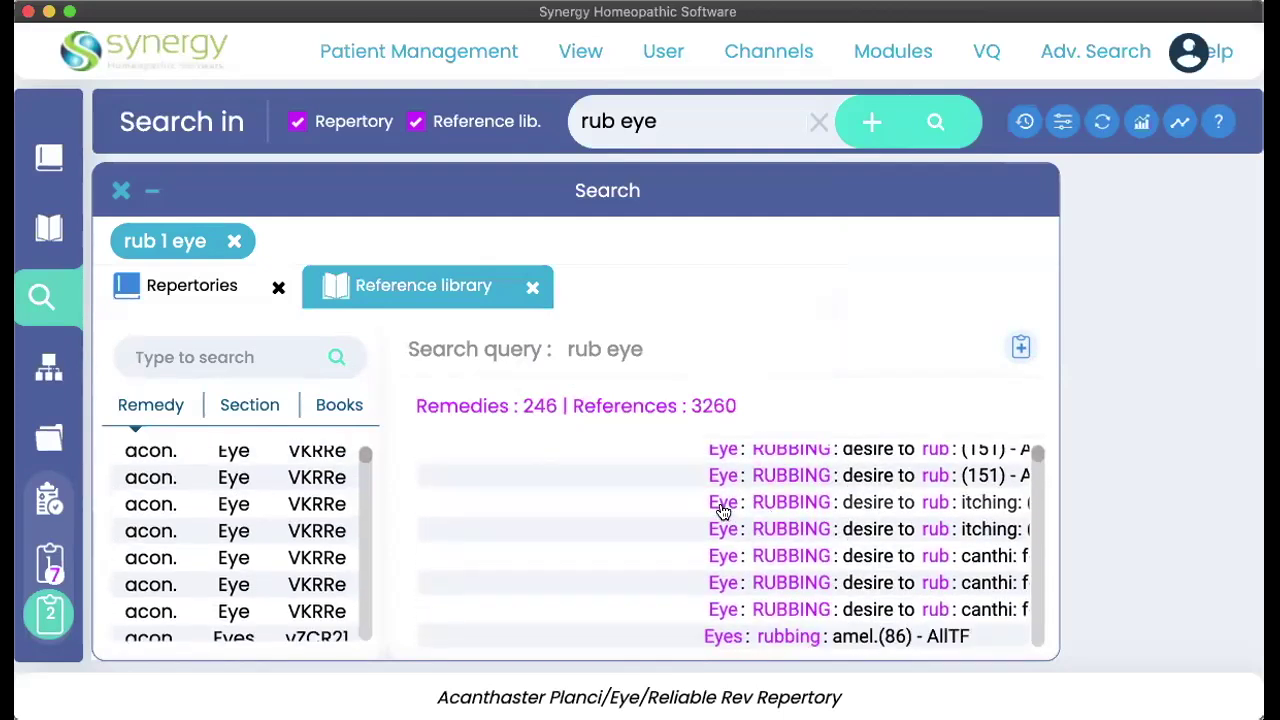
pyautogui.scroll(-3, 766, 578)
pyautogui.scroll(-2, 768, 577)
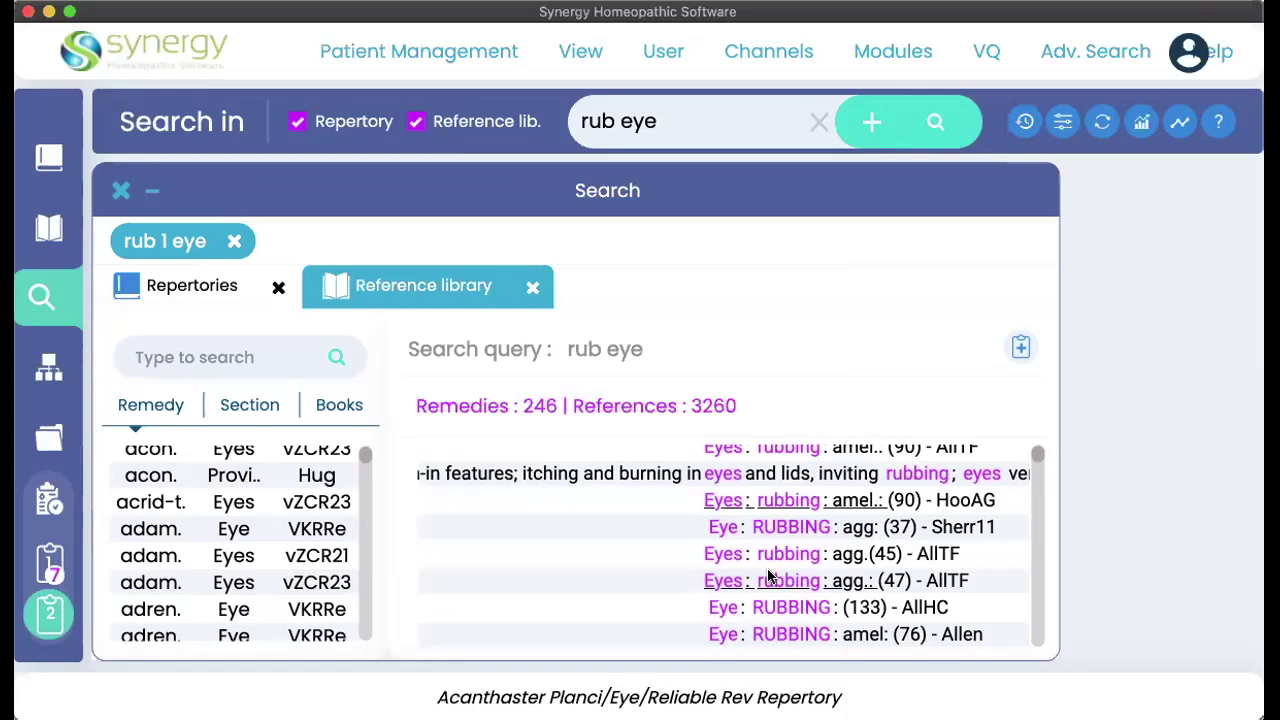
# - Extend the search query to "rub eye cough" and run the search
pyautogui.click(714, 111)
pyautogui.hotkey('shift', 'Left')
pyautogui.press('Right')
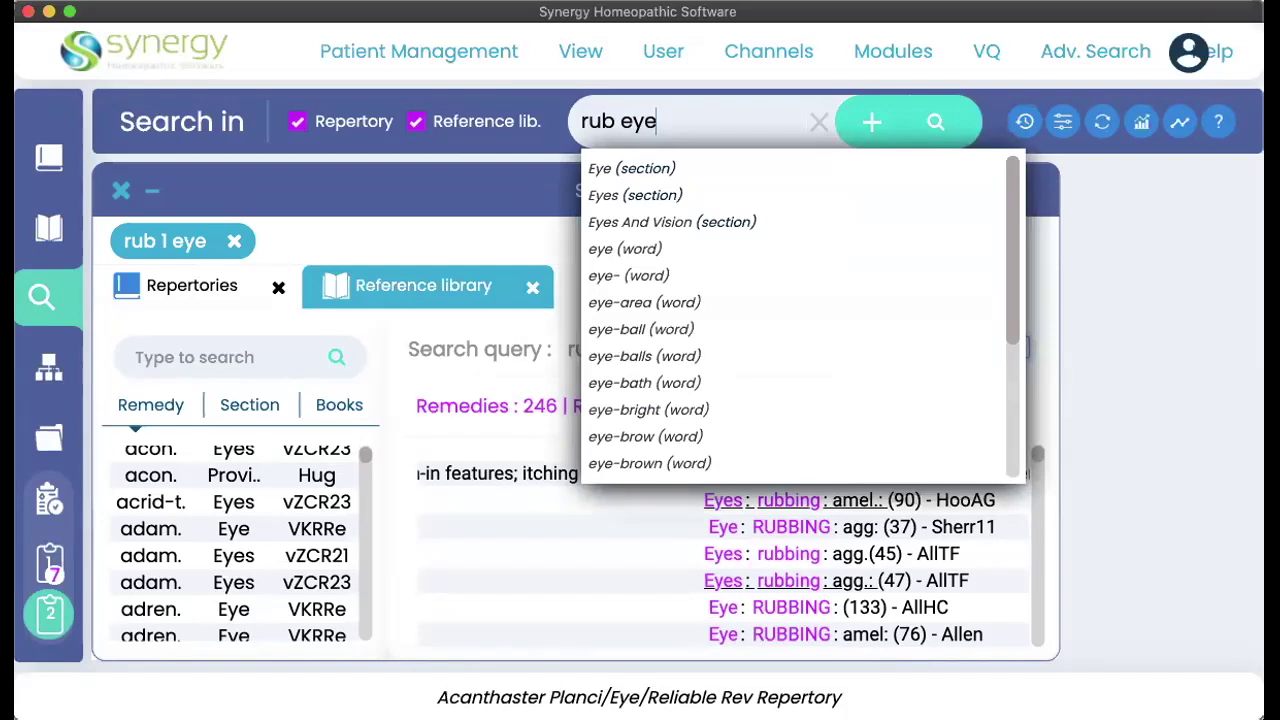
pyautogui.write('cough')
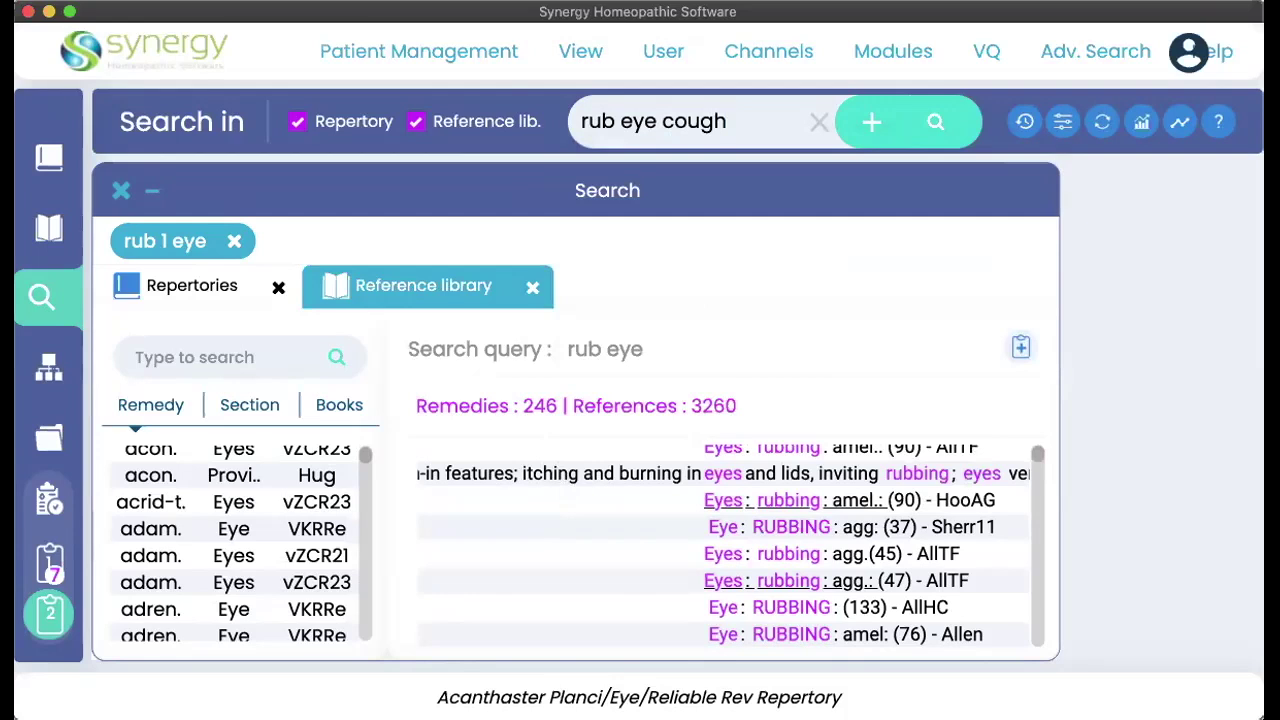
pyautogui.press('Return')
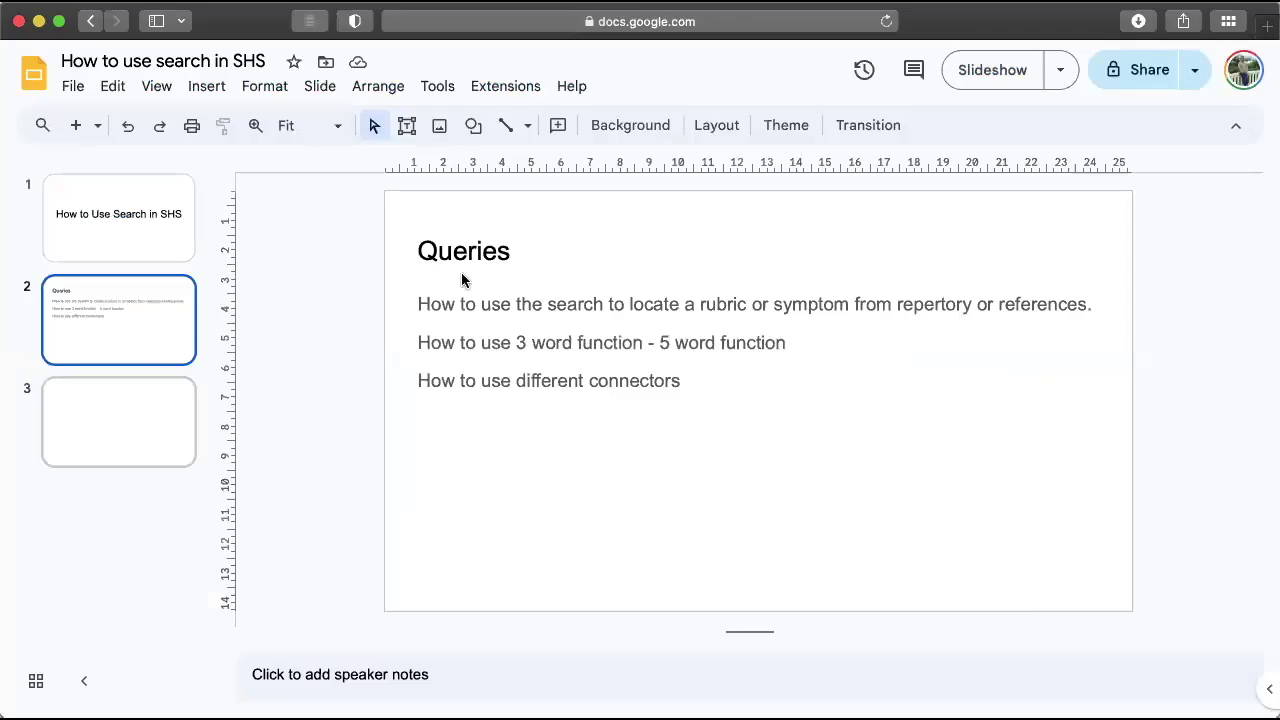
# - Give the third slide the title "USING SEARCH IN SHS - TIPS"
pyautogui.press('Down')
pyautogui.click(488, 258)
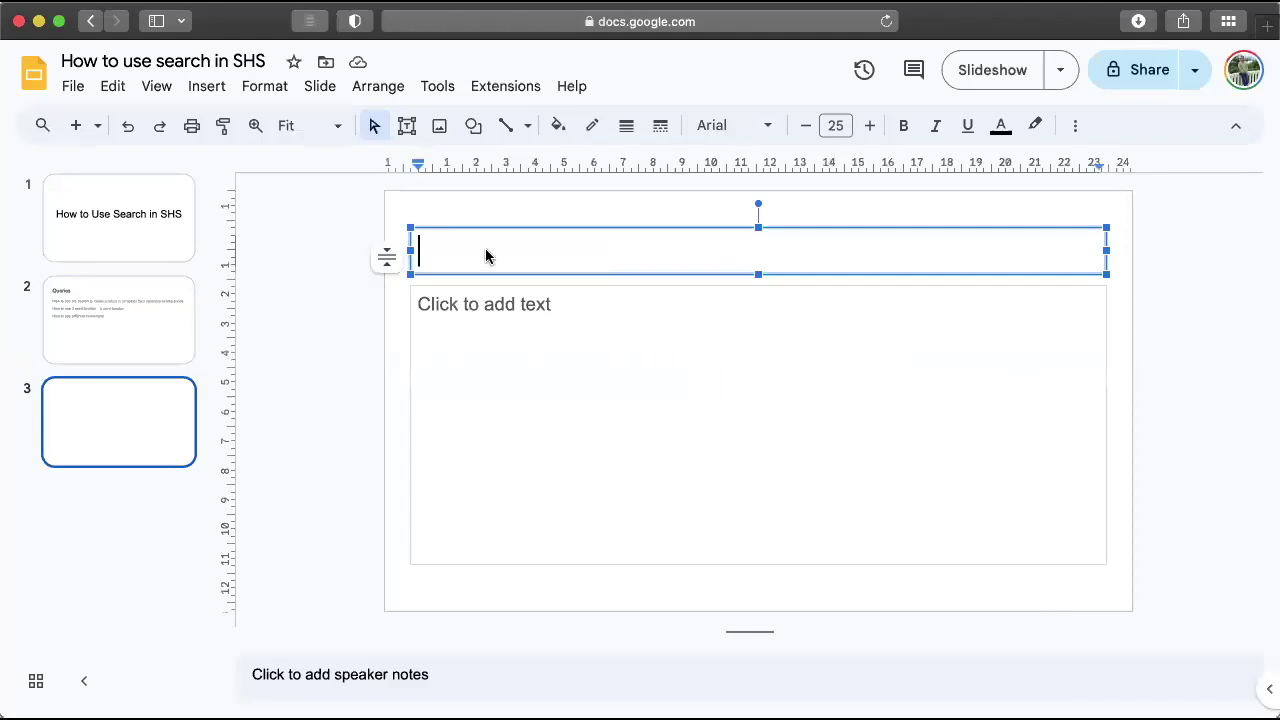
pyautogui.write('USING SE')
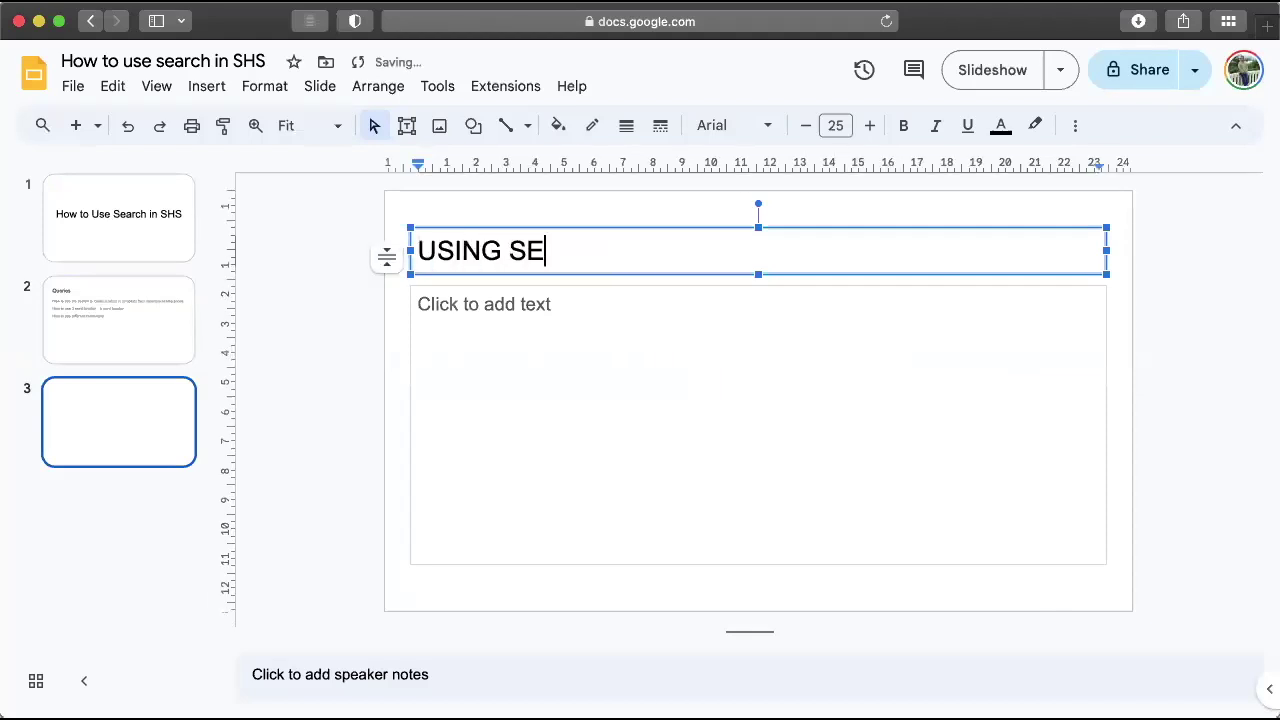
pyautogui.write('ARCH IN SHS ')
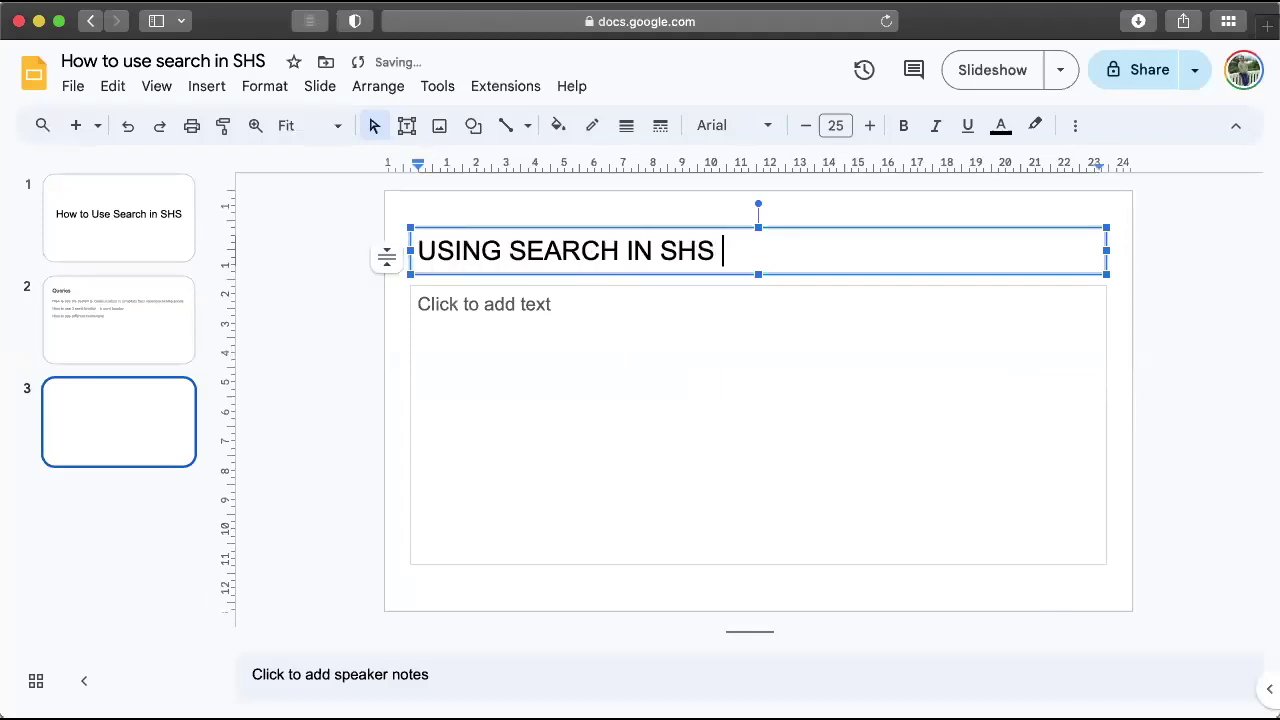
pyautogui.write('- TIPS')
# - Enter "USE KEY WORDS OF THE CASE" as the body text of the tips slide
pyautogui.click(488, 453)
pyautogui.write('USE KEY')
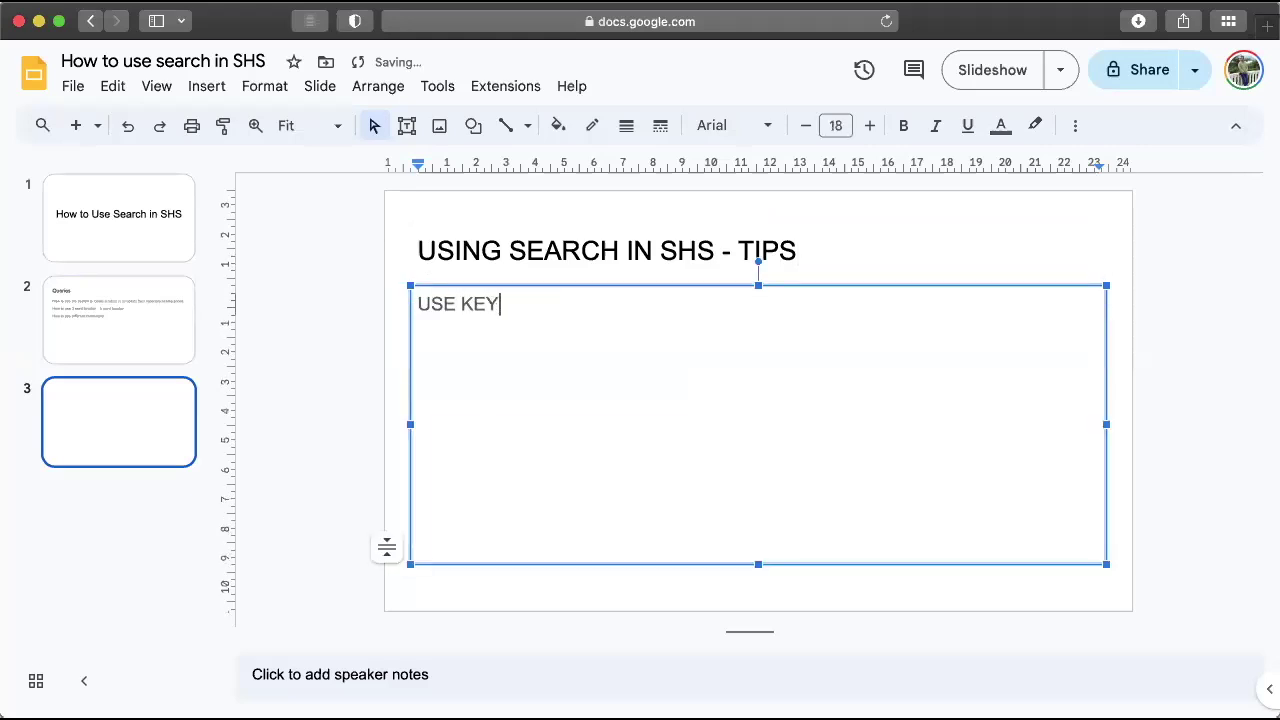
pyautogui.write(' WORDS OF THE CASE')
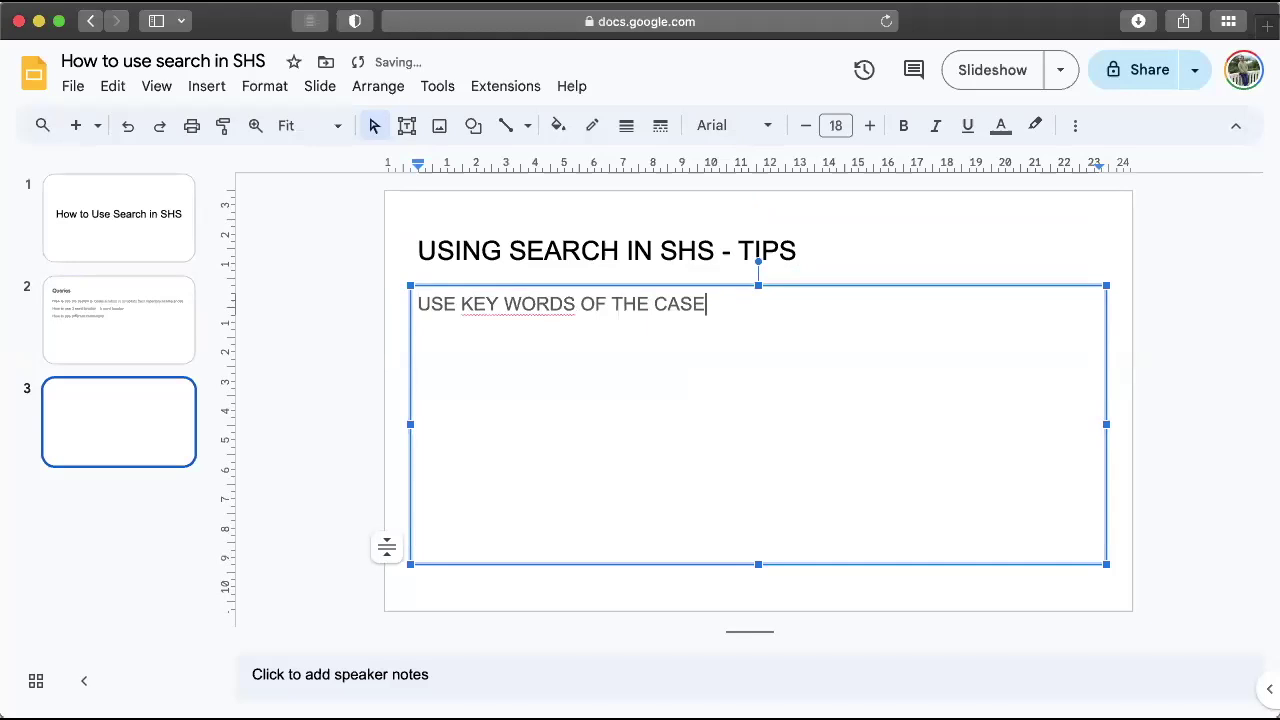
# - Enlarge all the body text on the tips slide to font size 39
pyautogui.press('super+a')
pyautogui.press('super+shift+period')
pyautogui.press('super+shift+period')
pyautogui.press('super+shift+period')
pyautogui.press('super+shift+period')
pyautogui.press('super+shift+period')
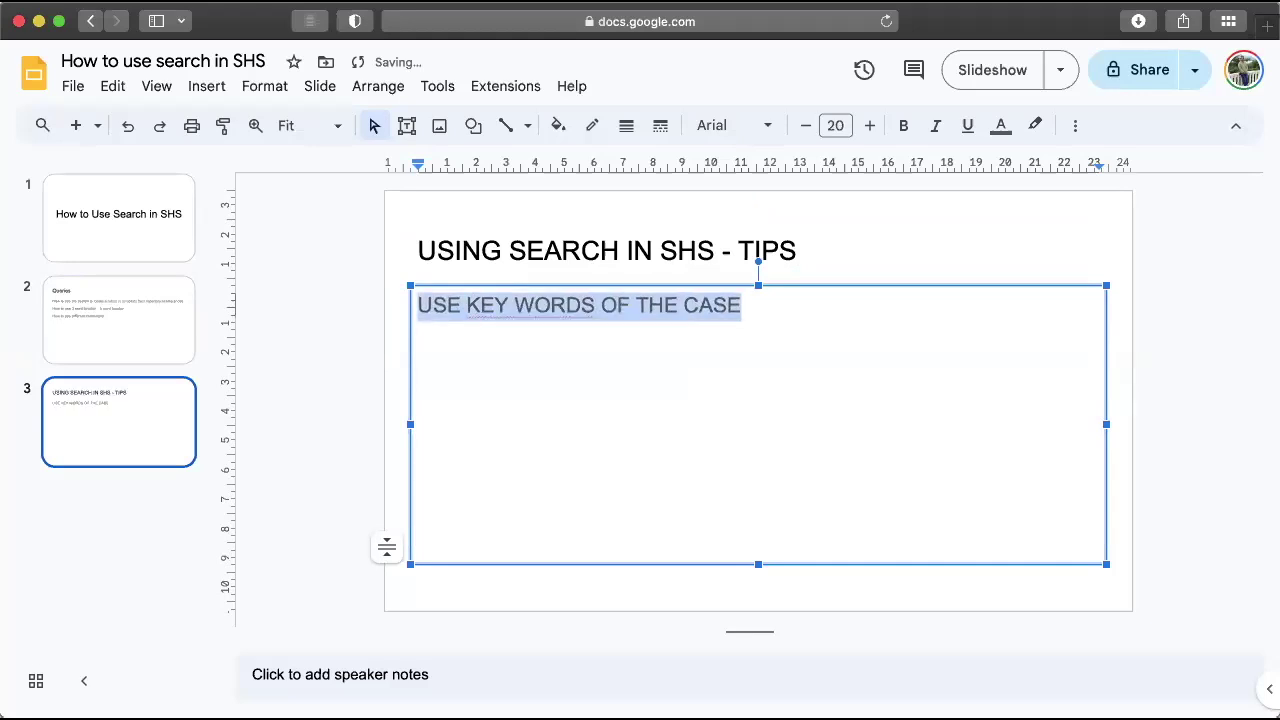
pyautogui.press('super+shift+period')
pyautogui.press('super+shift+period')
pyautogui.press('super+shift+period')
pyautogui.press('super+shift+period')
pyautogui.press('super+shift+period')
pyautogui.press('super+shift+period')
pyautogui.press('super+shift+period')
pyautogui.press('super+shift+period')
pyautogui.press('super+shift+period')
pyautogui.press('super+shift+period')
pyautogui.press('super+shift+period')
pyautogui.press('super+shift+period')
pyautogui.press('super+shift+period')
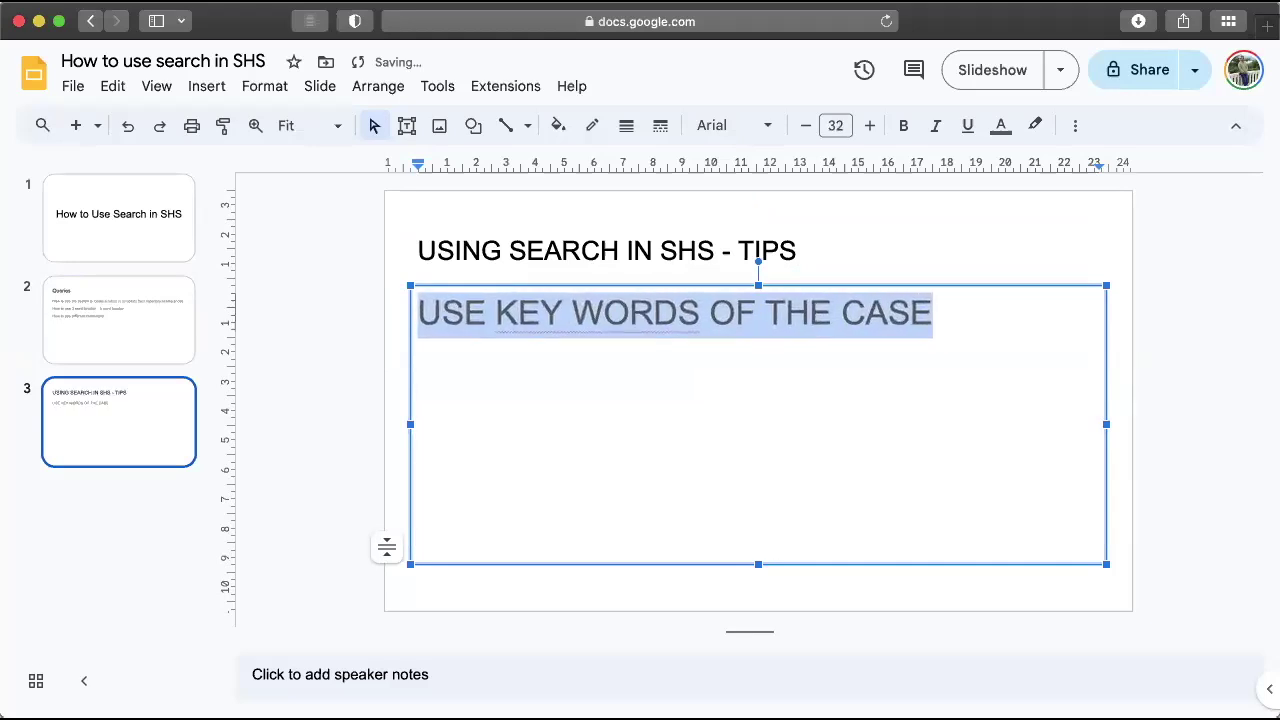
pyautogui.press('super+shift+period')
pyautogui.press('super+shift+period')
pyautogui.press('super+shift+period')
pyautogui.press('Right')
# - Add the body line "From ANY PQRS SYMPTOM/ PHYSICAL GENERAL, HISTORY SHARED" below the key words line
pyautogui.press('Return')
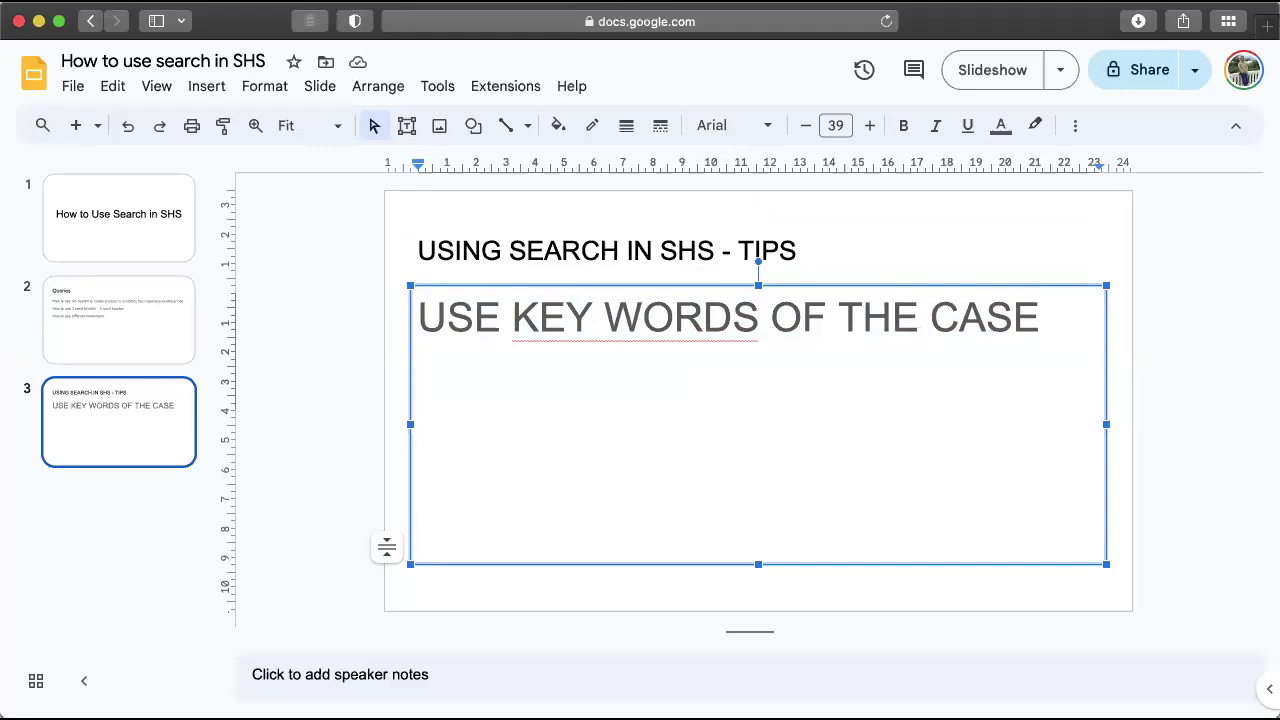
pyautogui.write('from ANY PQRS SY')
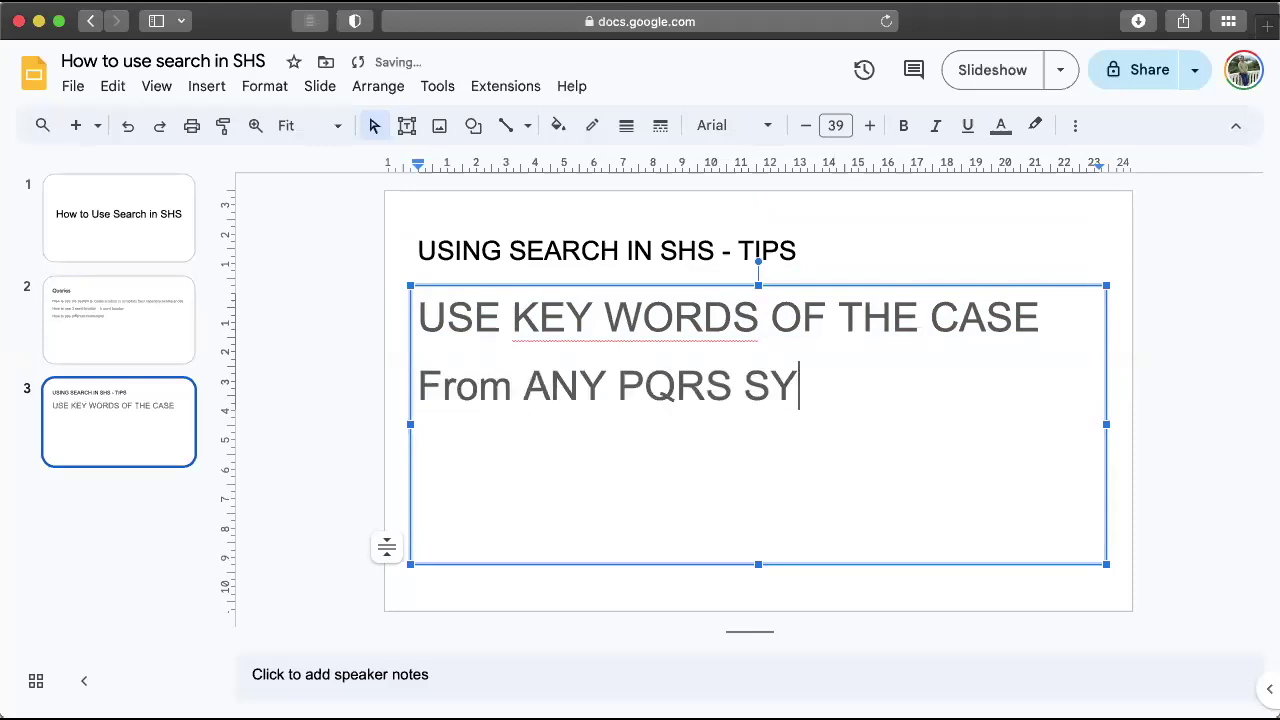
pyautogui.write('MPTOM/ PHYGE')
pyautogui.press('BackSpace')
pyautogui.press('BackSpace')
pyautogui.write('SICAL GENER')
pyautogui.write('AK')
pyautogui.press('BackSpace')
pyautogui.write('L')
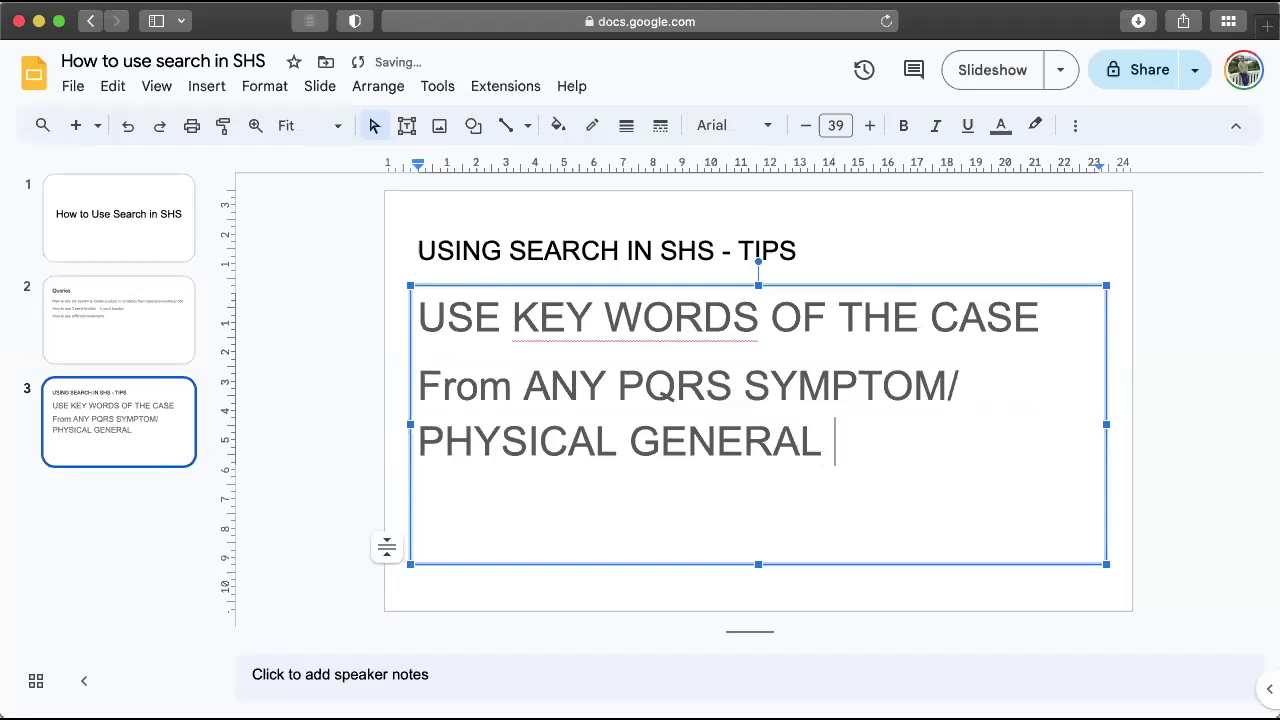
pyautogui.write(' HISTORY ')
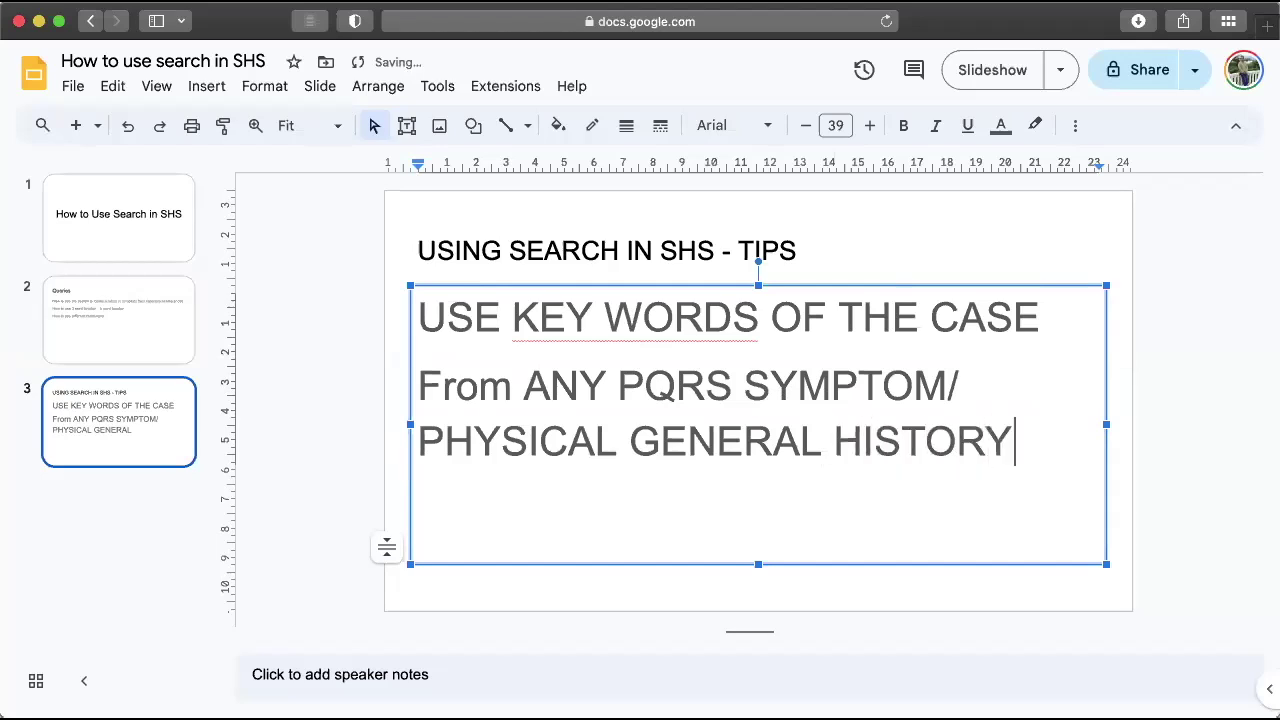
pyautogui.write('SHARED')
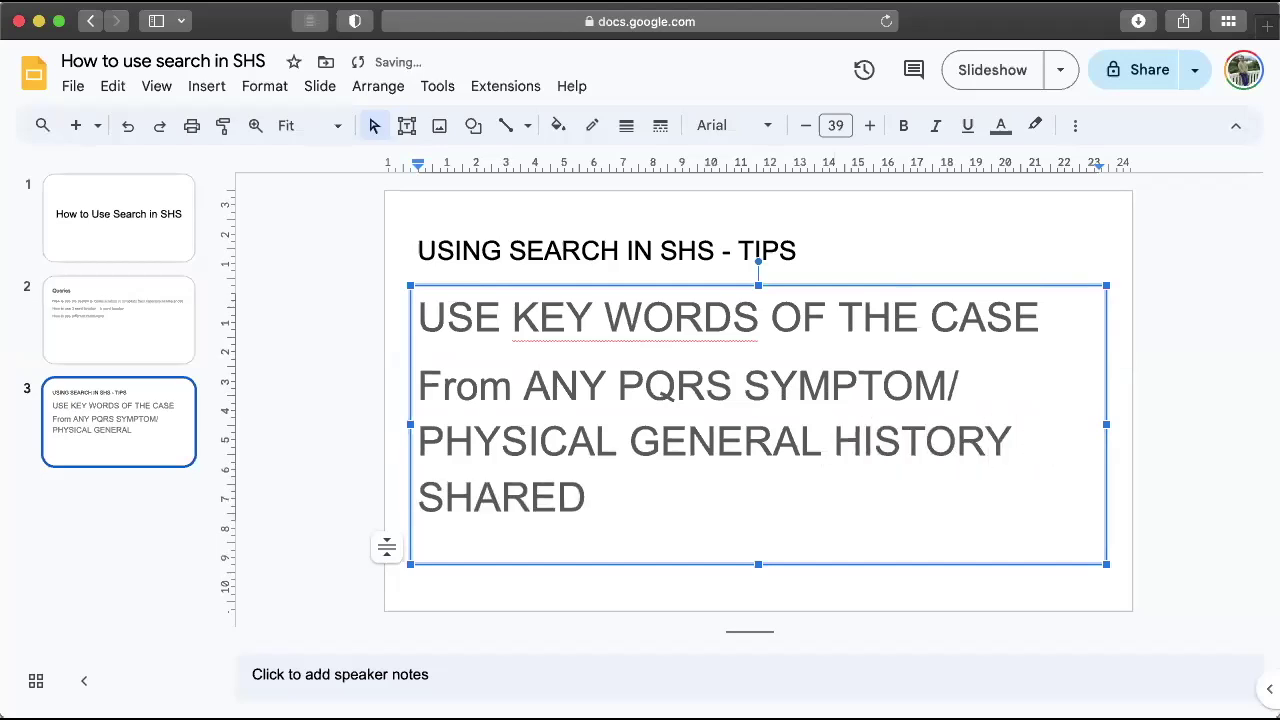
pyautogui.click(826, 441)
pyautogui.write(',')
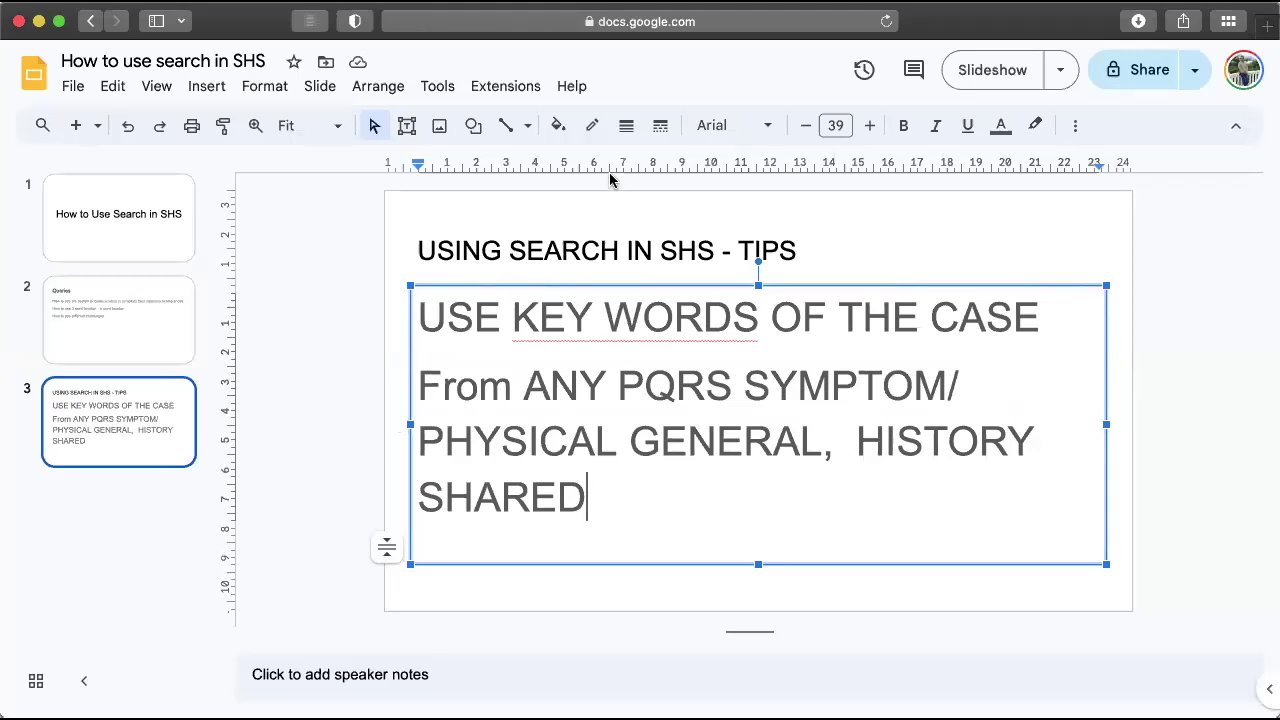
# - Make the words "KEY WORDS" on the tips slide bold, italic and underlined
pyautogui.doubleClick(533, 318)
pyautogui.moveTo(604, 318); pyautogui.dragTo(759, 318)
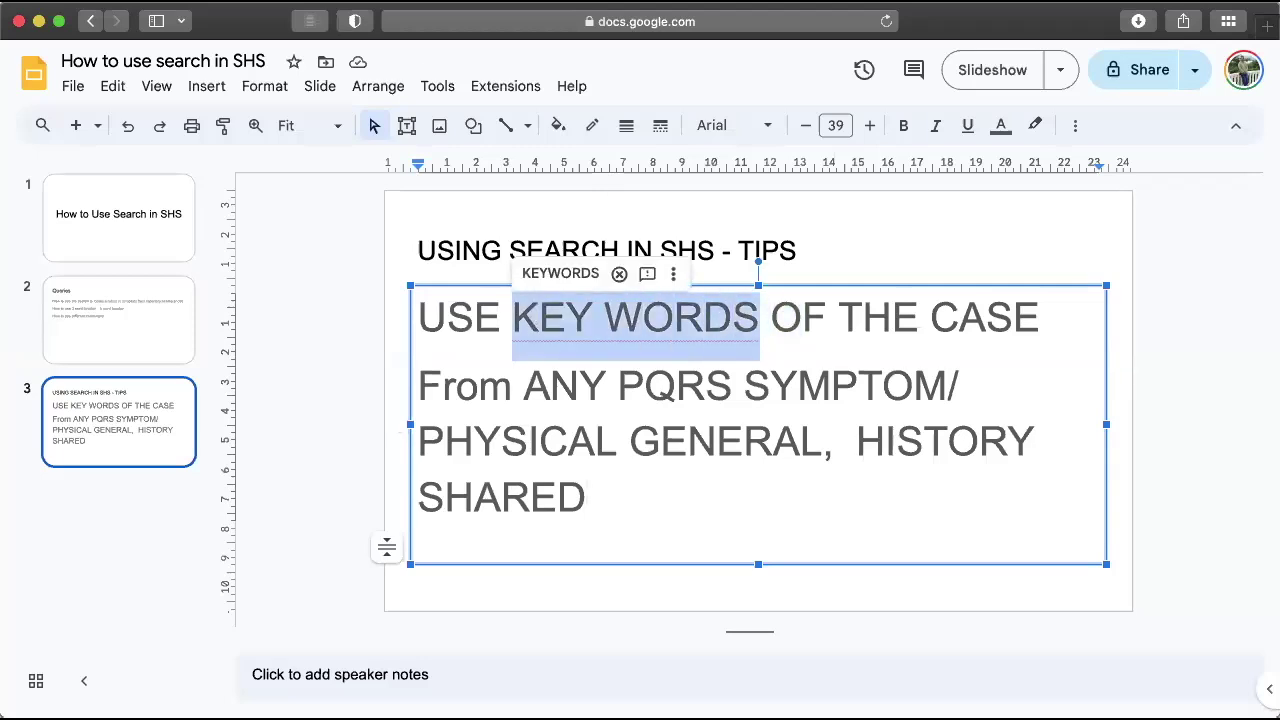
pyautogui.press('super+b')
pyautogui.press('super+i')
pyautogui.press('super+u')
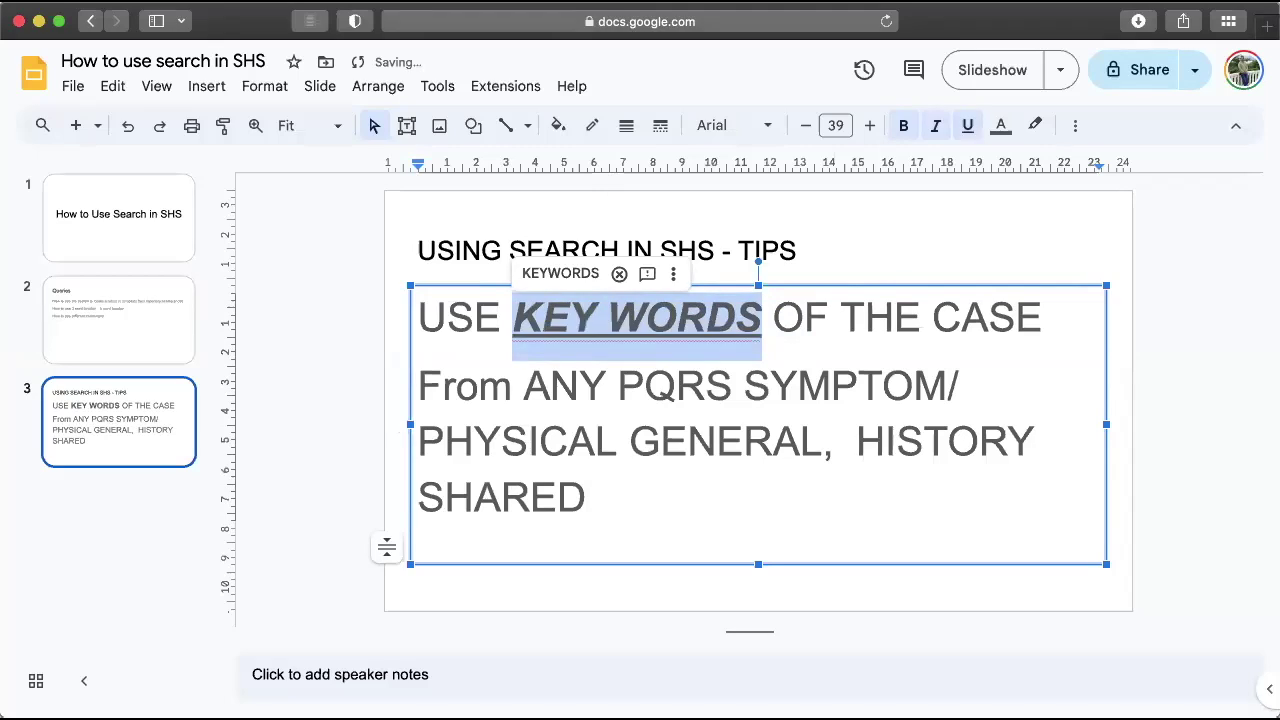
pyautogui.click(367, 366)
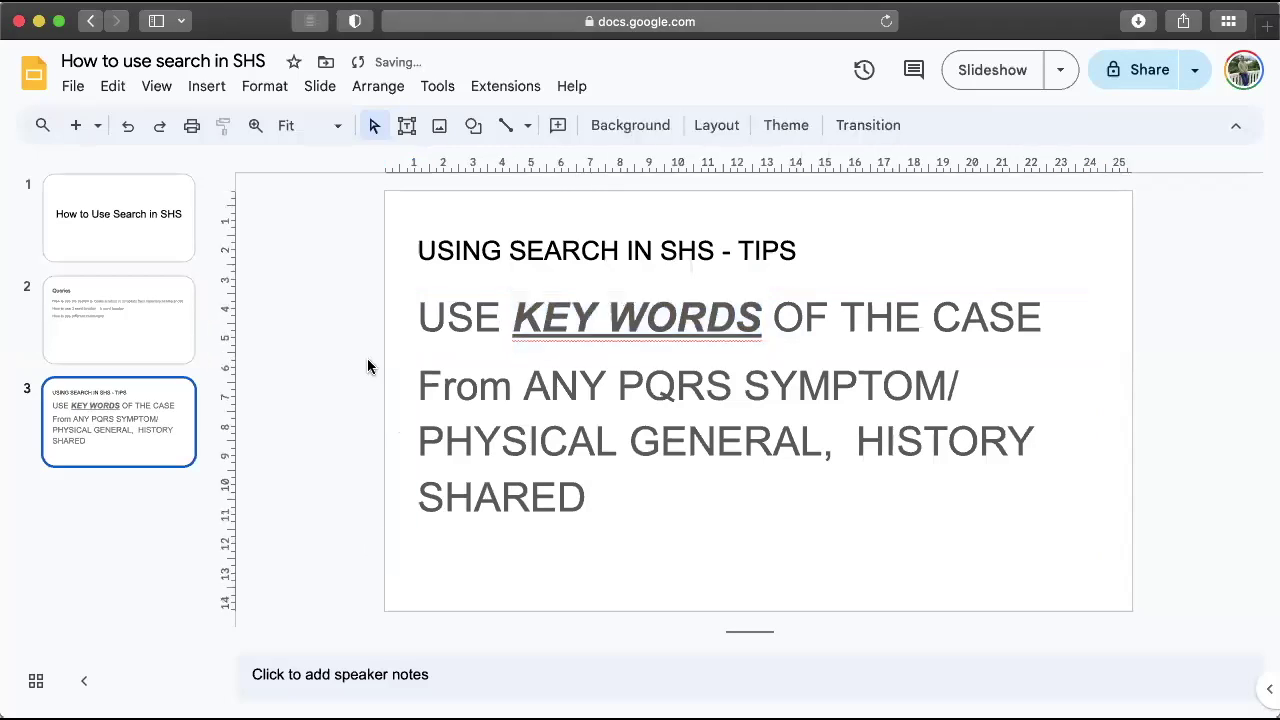
# - Switch to Synergy and review the "rub eye cough" matches in Reliable Repertory's Cough section, Phatak's Repertory and the reference library
pyautogui.click(614, 340)
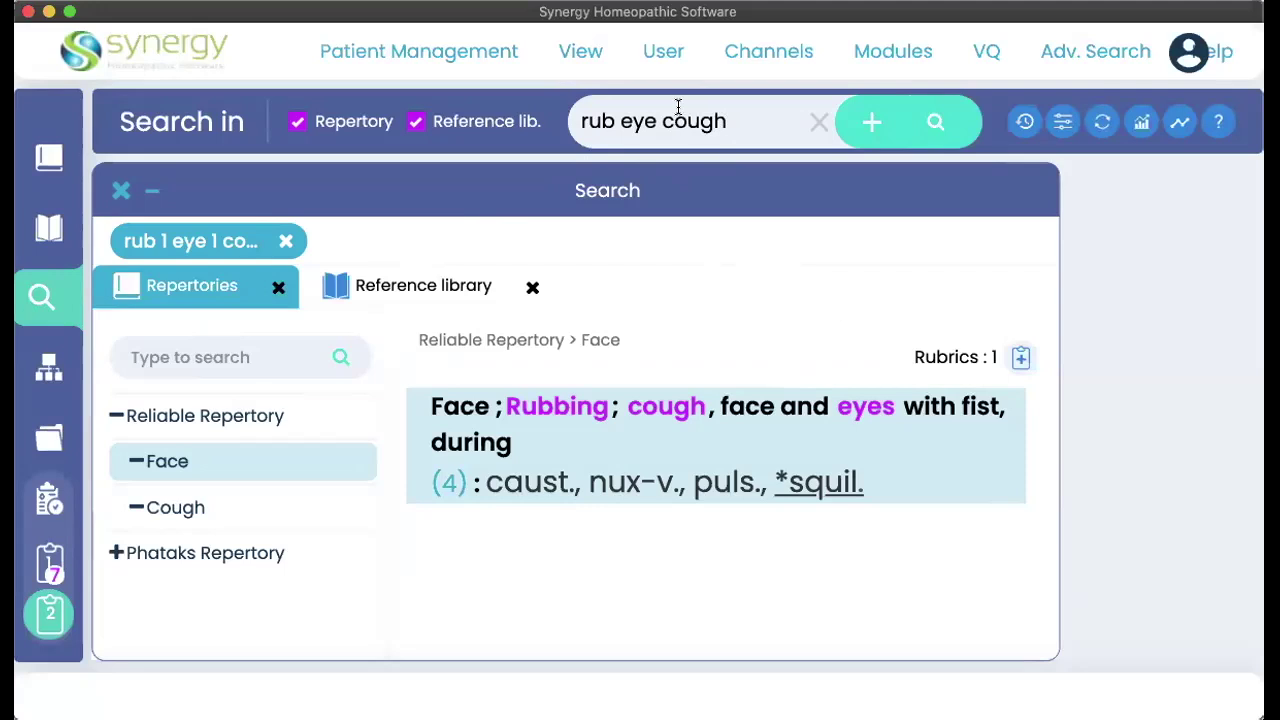
pyautogui.click(180, 510)
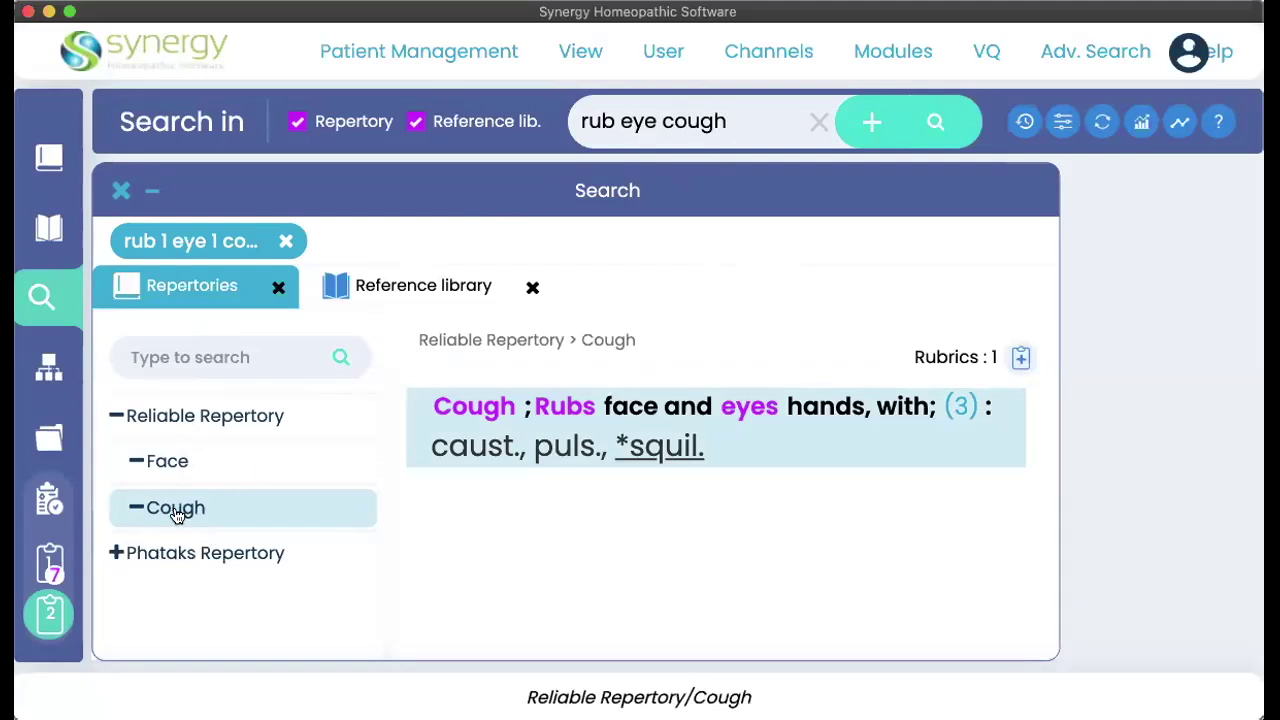
pyautogui.click(170, 550)
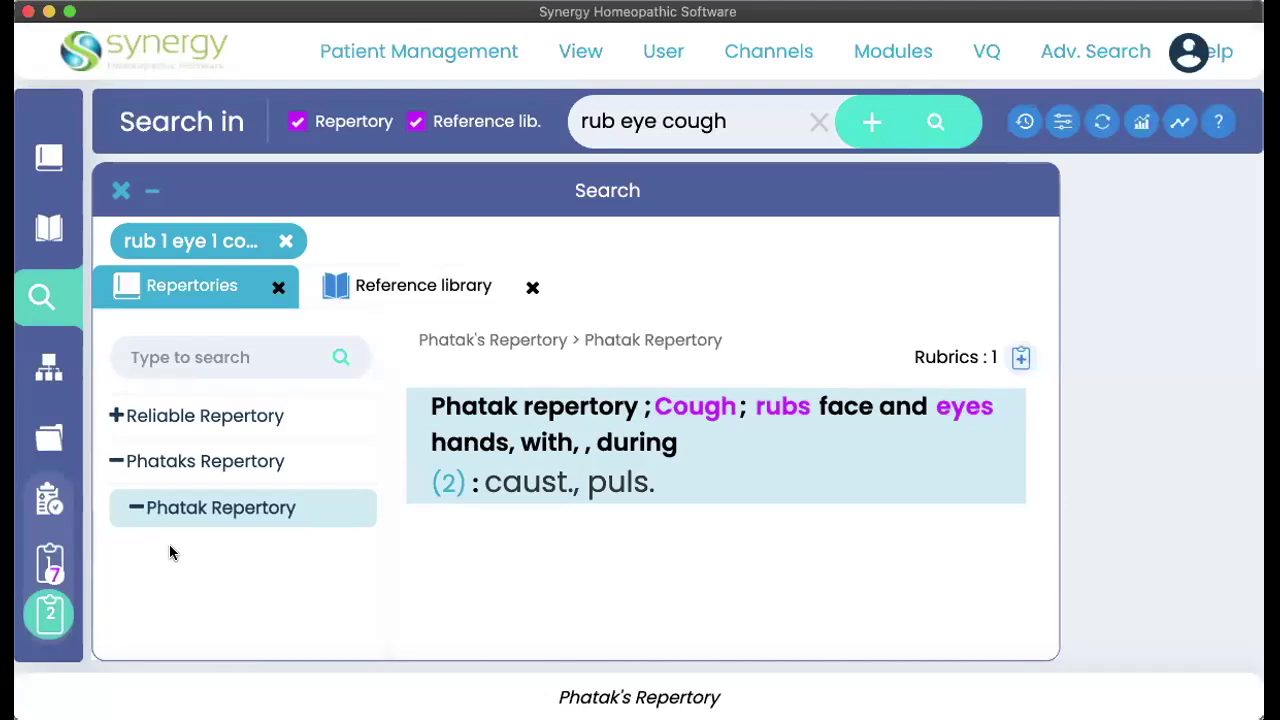
pyautogui.click(405, 283)
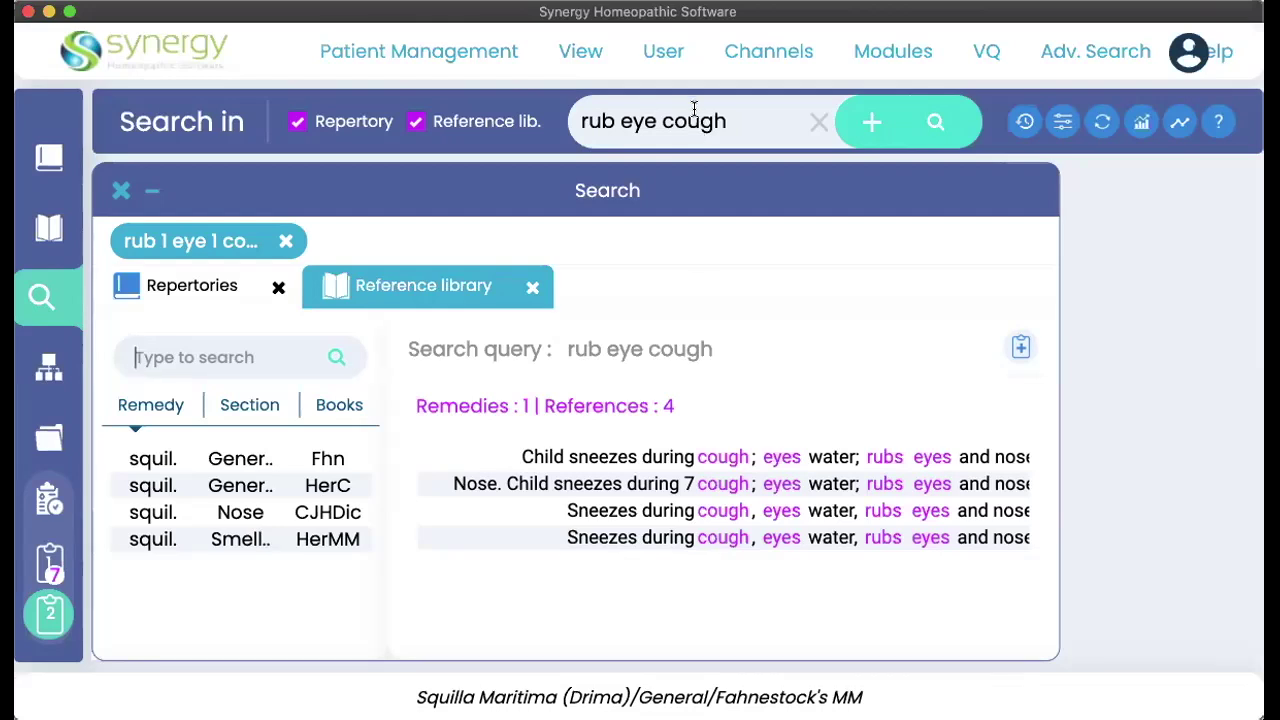
pyautogui.click(729, 462)
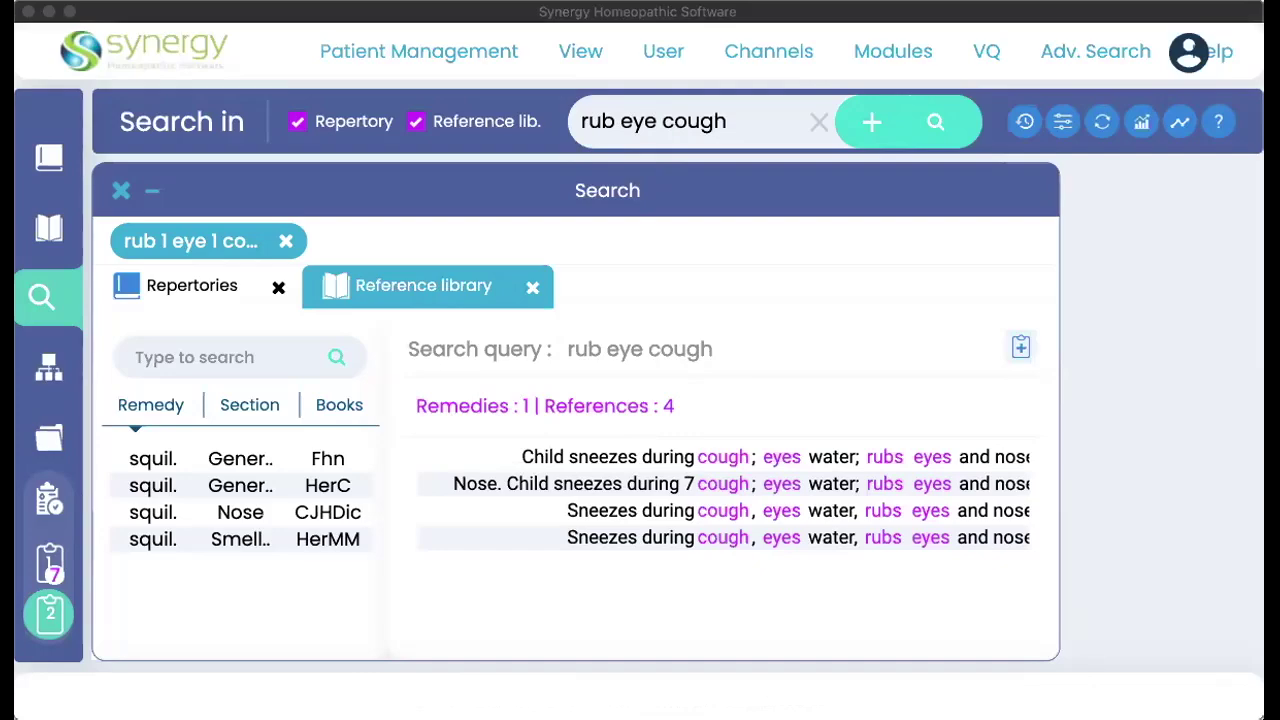
# - Switch back to Google Slides, add a fourth slide and enter "FEAR DOG" and "FEAR" as two body lines
pyautogui.press('super+Tab')
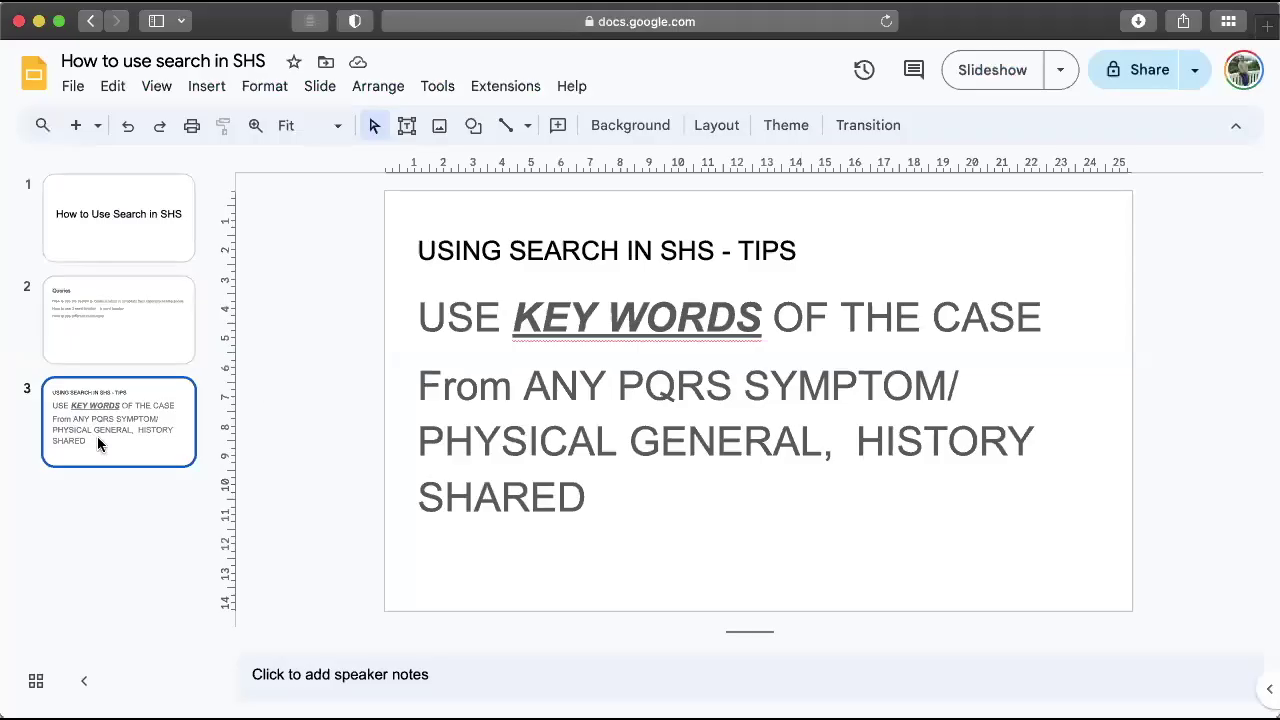
pyautogui.hotkey('ctrl', 'm')
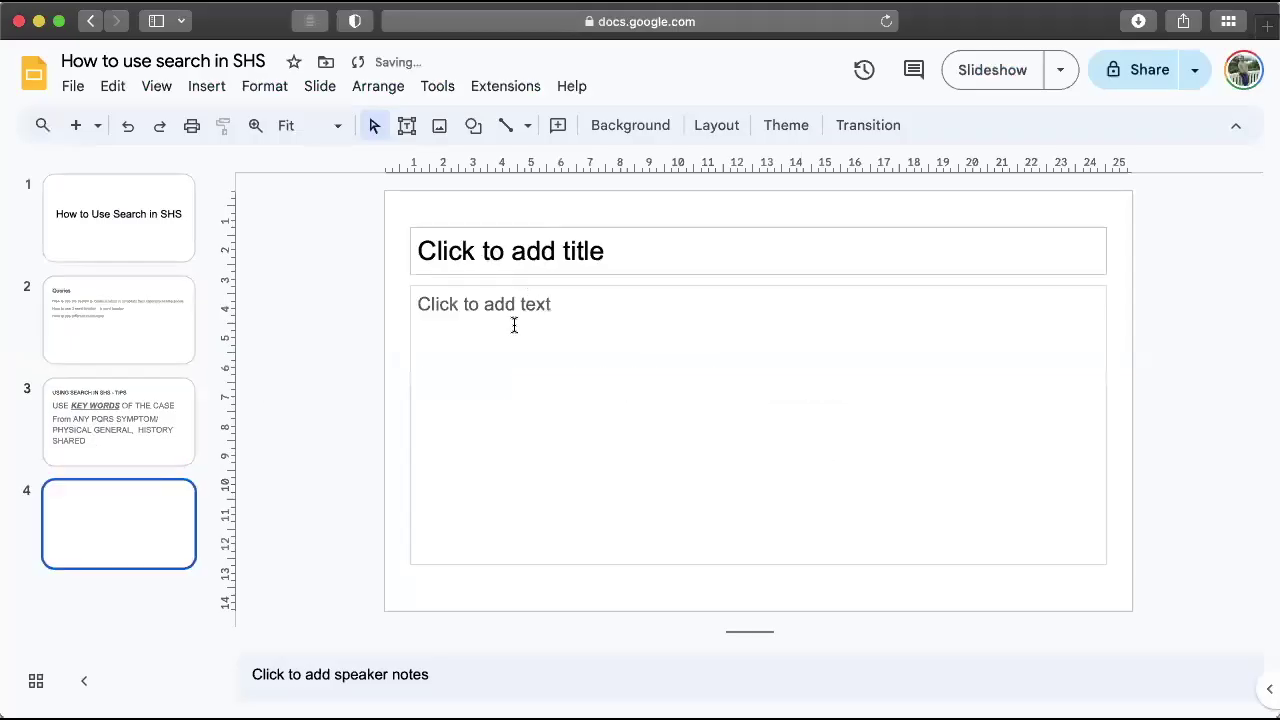
pyautogui.click(514, 325)
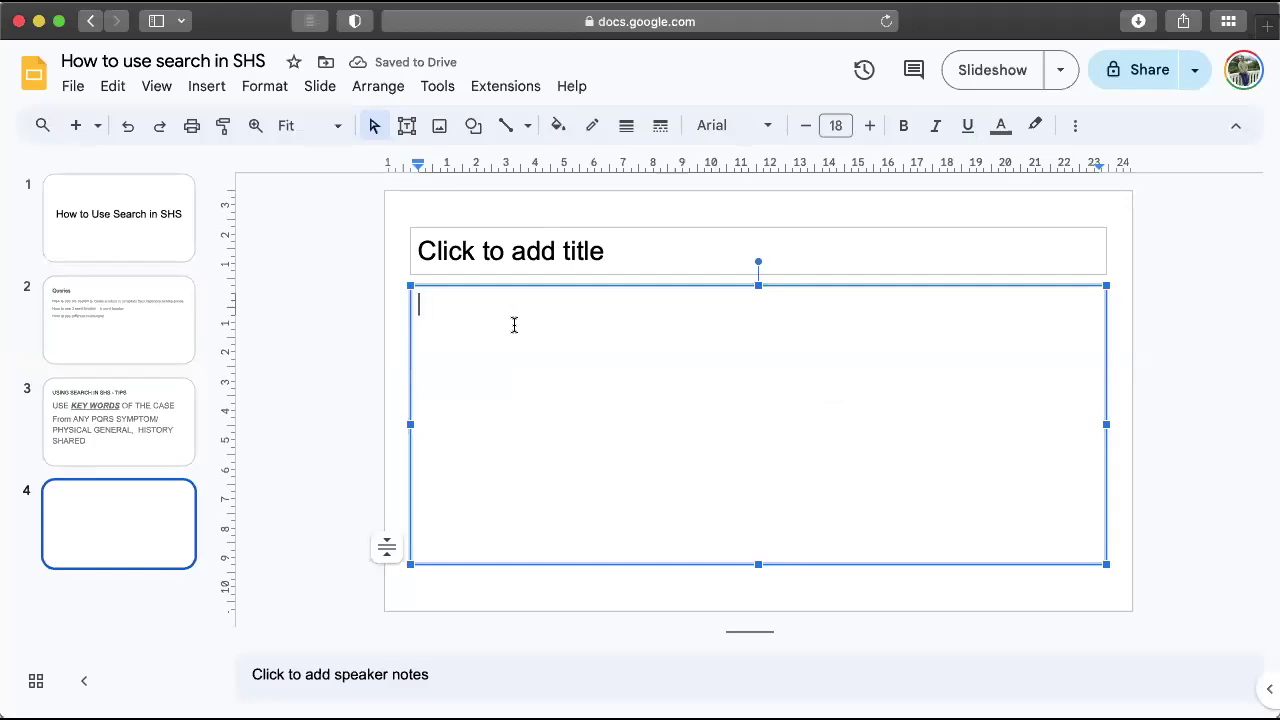
pyautogui.write('FEAR DOG')
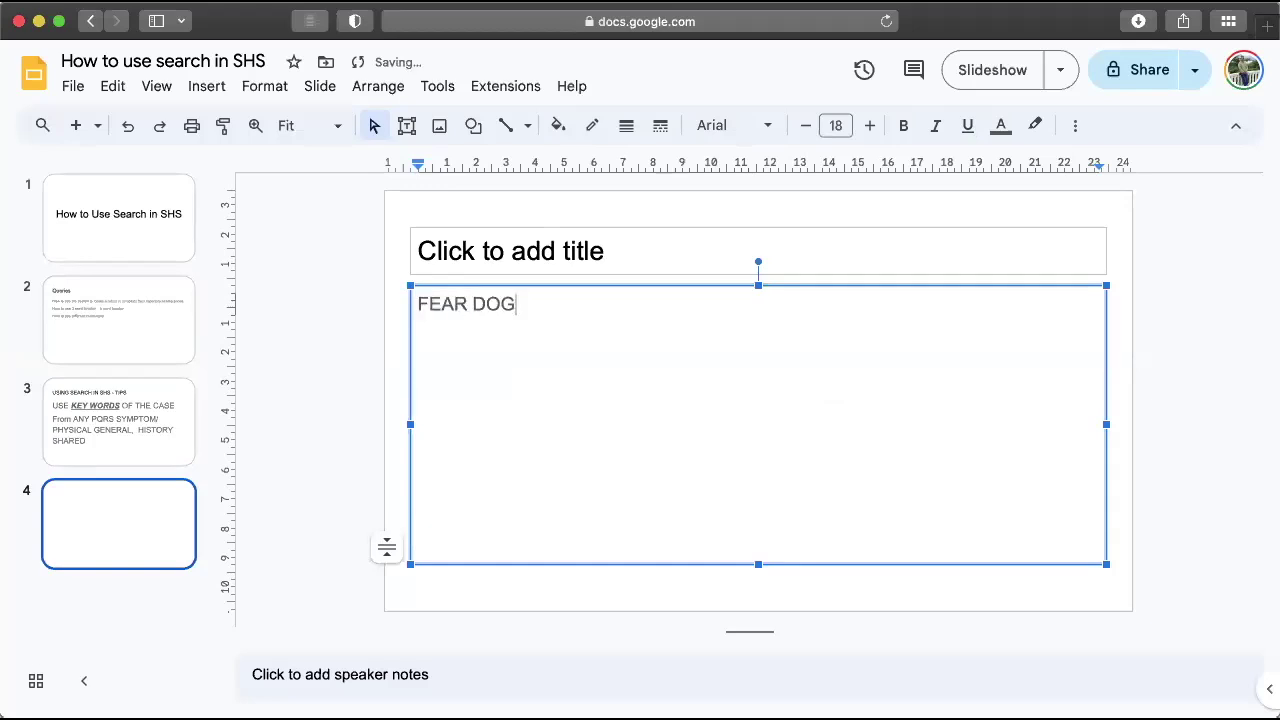
pyautogui.press('Return')
pyautogui.write('FEAR')
# - Enlarge all the body text on the fourth slide to font size 47
pyautogui.press('super+a')
pyautogui.press('super+shift+period')
pyautogui.press('super+shift+period')
pyautogui.press('super+shift+period')
pyautogui.press('super+shift+period')
pyautogui.press('super+shift+period')
pyautogui.press('super+shift+period')
pyautogui.press('super+shift+period')
pyautogui.press('super+shift+period')
pyautogui.press('super+shift+period')
pyautogui.press('super+shift+period')
pyautogui.press('super+shift+period')
pyautogui.press('super+shift+period')
pyautogui.press('super+shift+period')
pyautogui.press('super+shift+period')
pyautogui.press('super+shift+period')
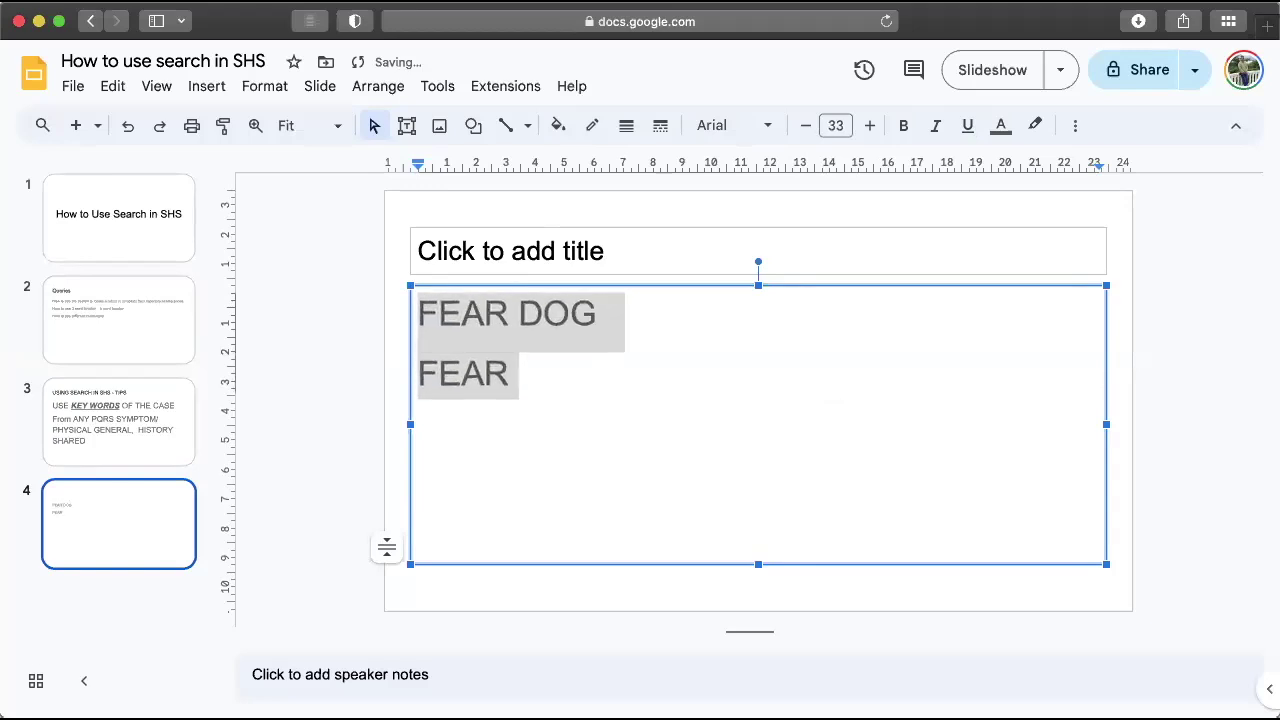
pyautogui.press('super+shift+period')
pyautogui.press('super+shift+period')
pyautogui.press('super+shift+period')
pyautogui.press('super+shift+period')
pyautogui.press('super+shift+period')
pyautogui.press('super+shift+period')
pyautogui.press('super+shift+period')
pyautogui.press('super+shift+period')
pyautogui.press('super+shift+period')
pyautogui.press('super+shift+period')
pyautogui.press('super+shift+period')
pyautogui.press('super+shift+period')
pyautogui.press('super+shift+period')
pyautogui.press('super+shift+period')
pyautogui.press('Right')
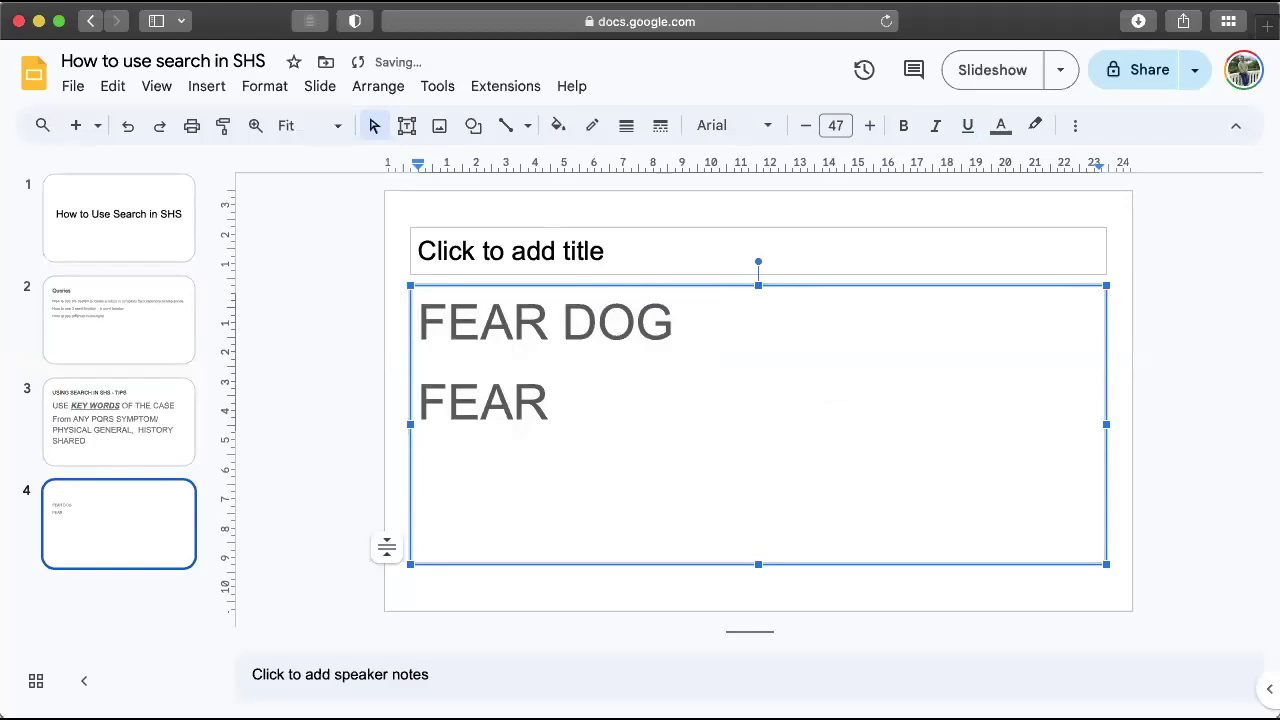
# - Complete the second body line as "FEAR ANIMALS, CATS , DOG"
pyautogui.write('ANIMA')
pyautogui.press('BackSpace')
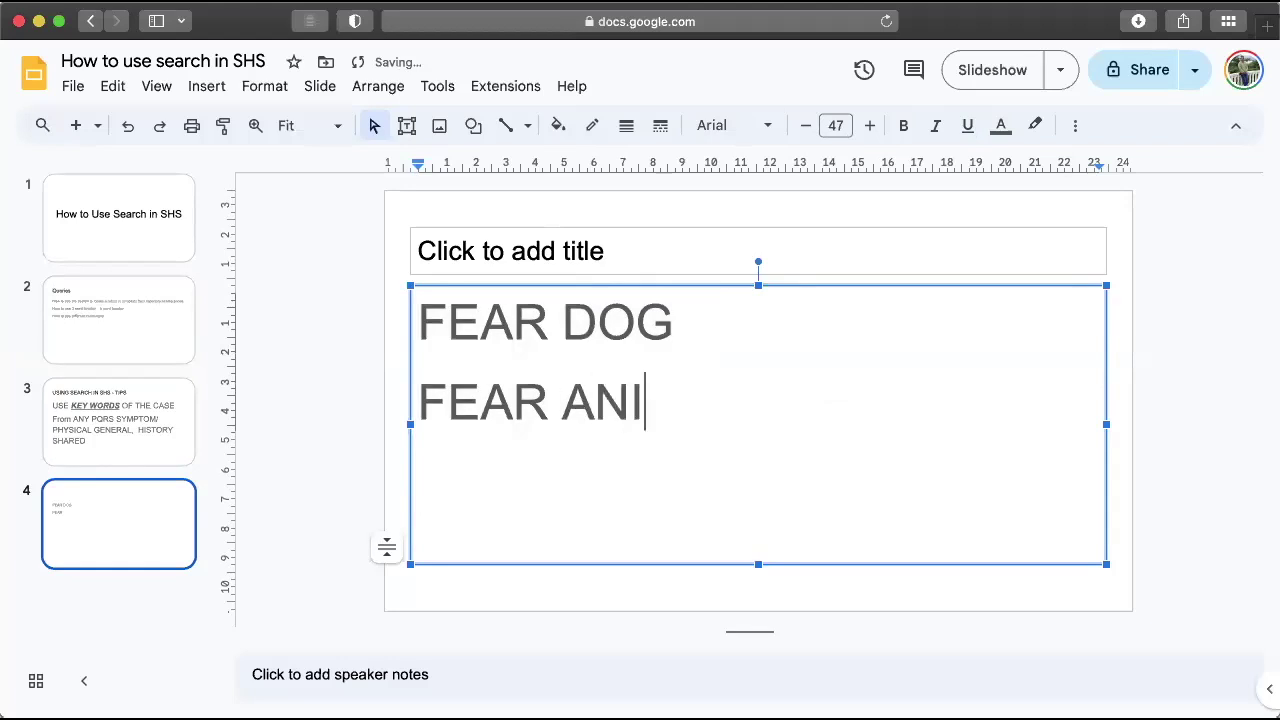
pyautogui.write('MALS, ')
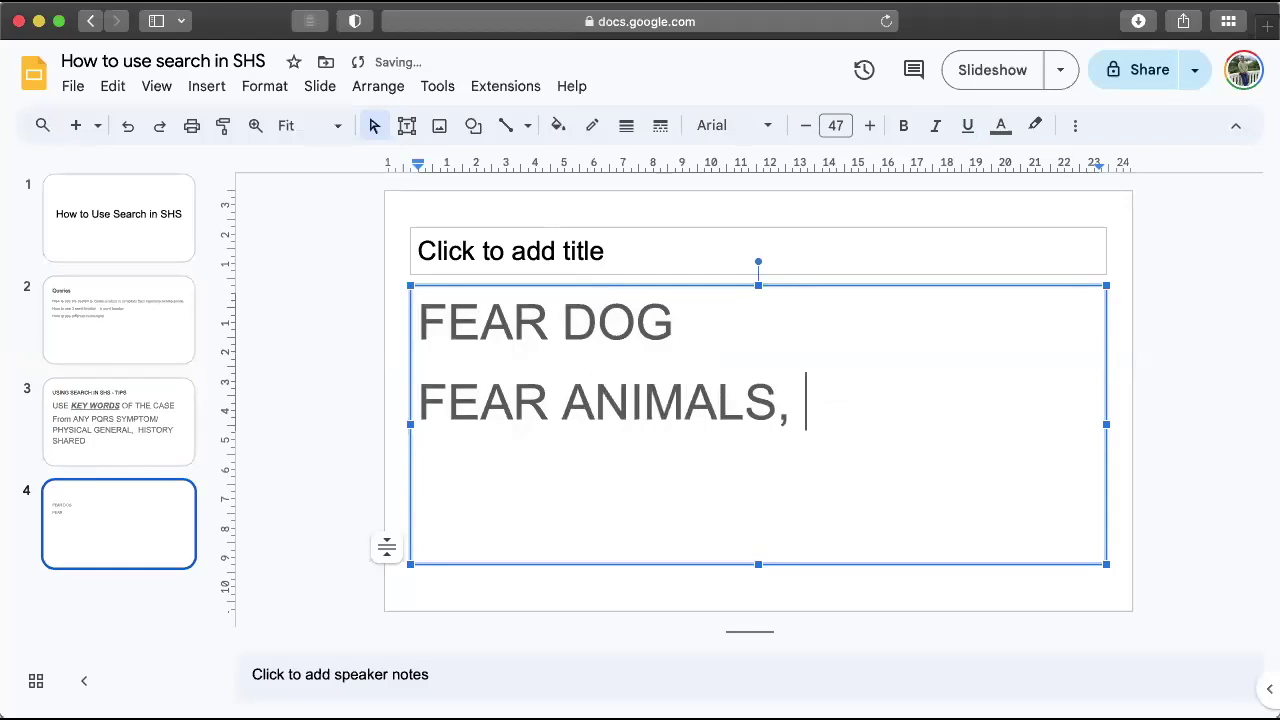
pyautogui.write('CATS , DOG')
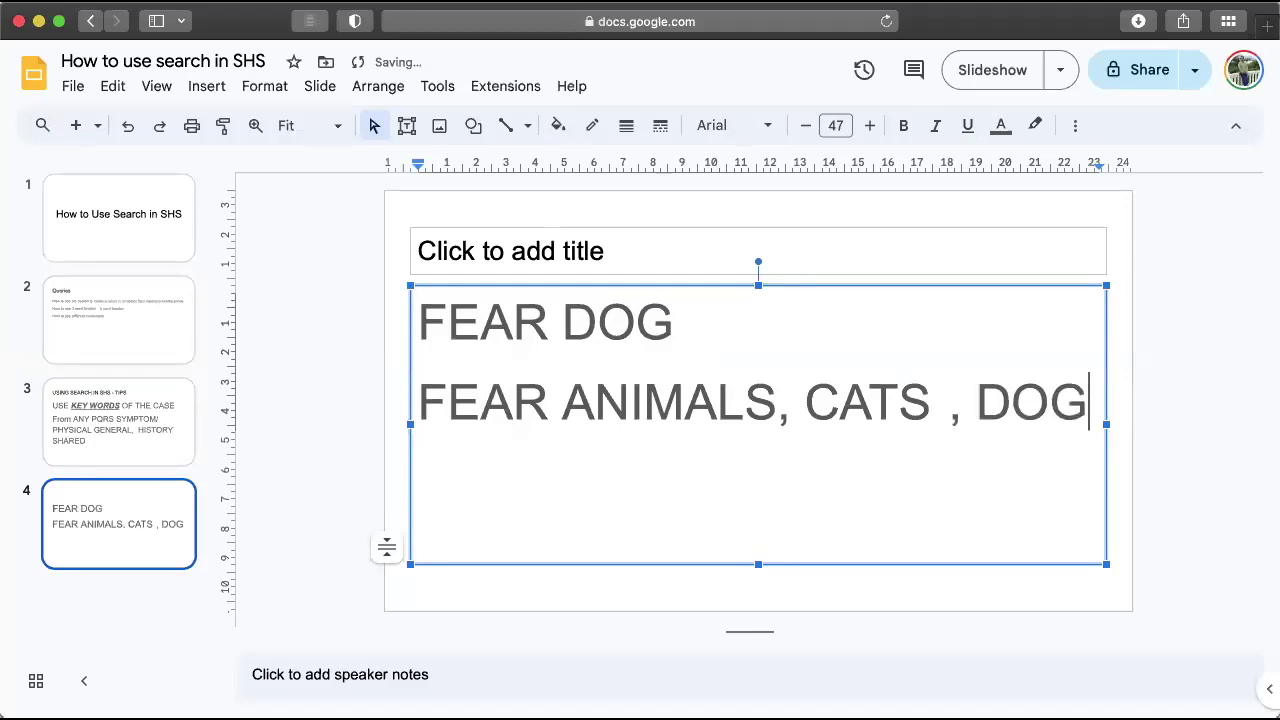
# - Add a third body line reading "FEAR , ANIMAL, DARK, GHOST, CAT, DOG"
pyautogui.press('Return')
pyautogui.write('FEAR , ANIM')
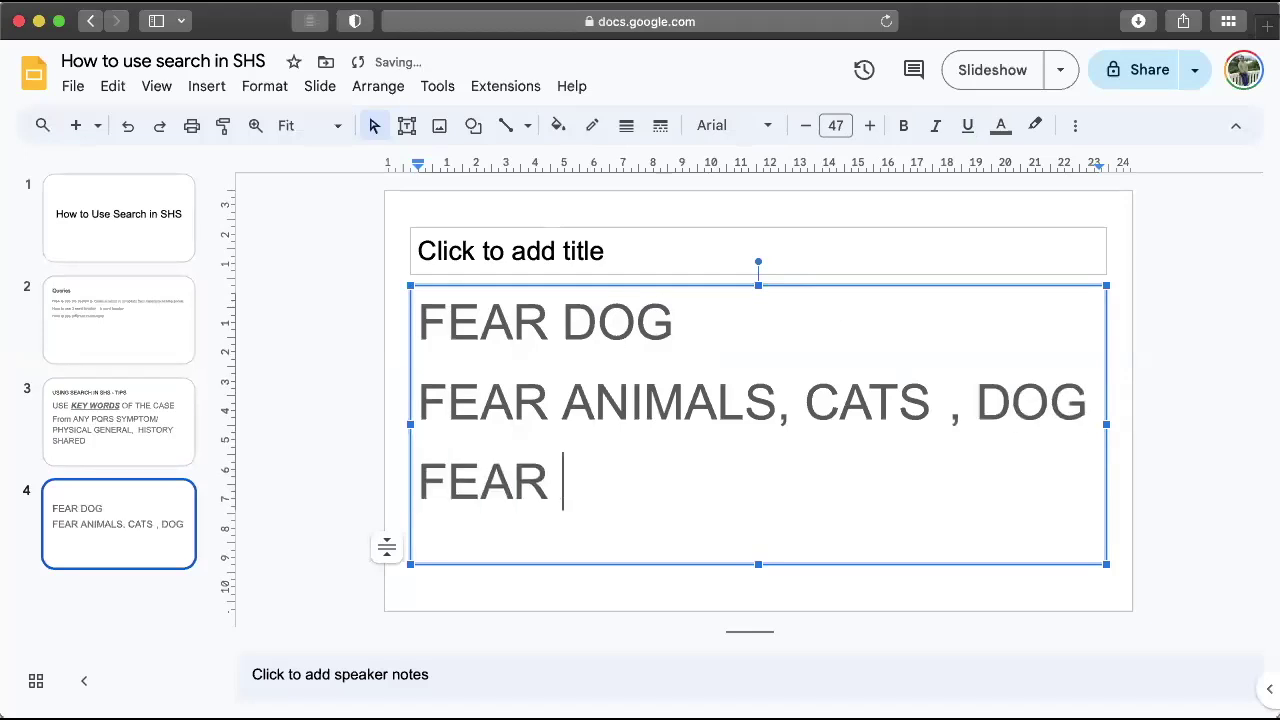
pyautogui.write('AL')
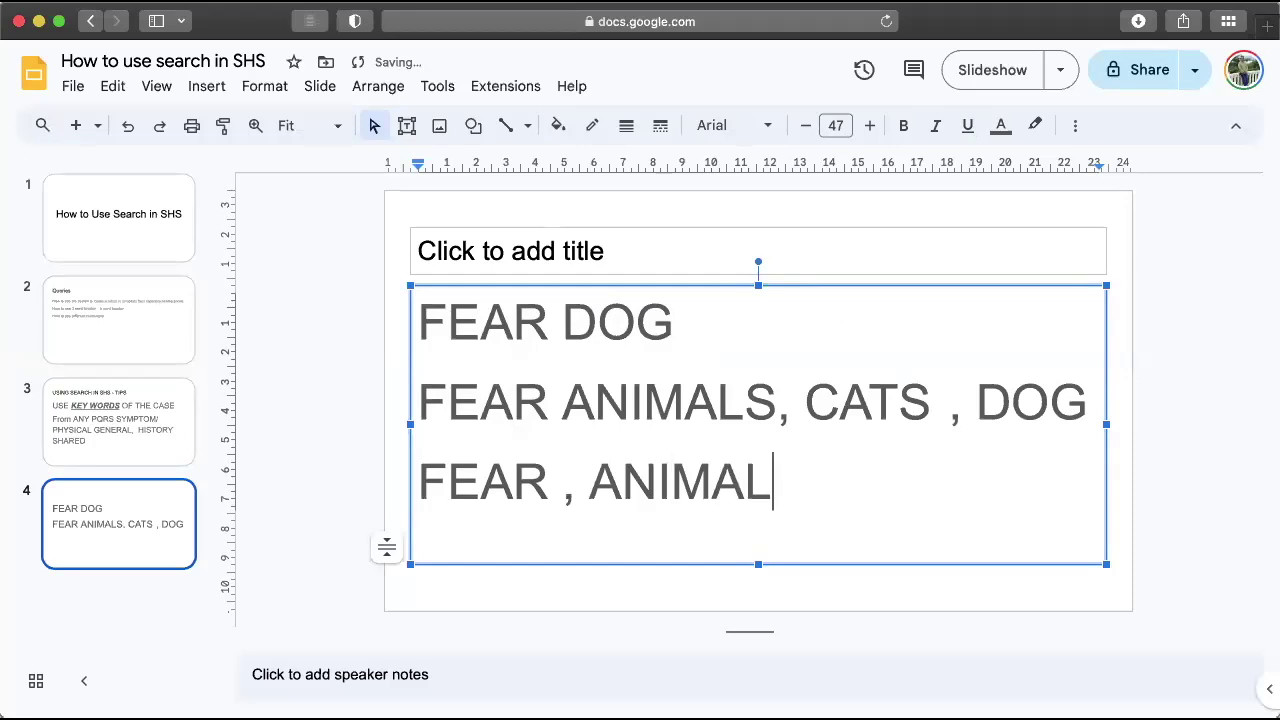
pyautogui.write(', DARK, GH')
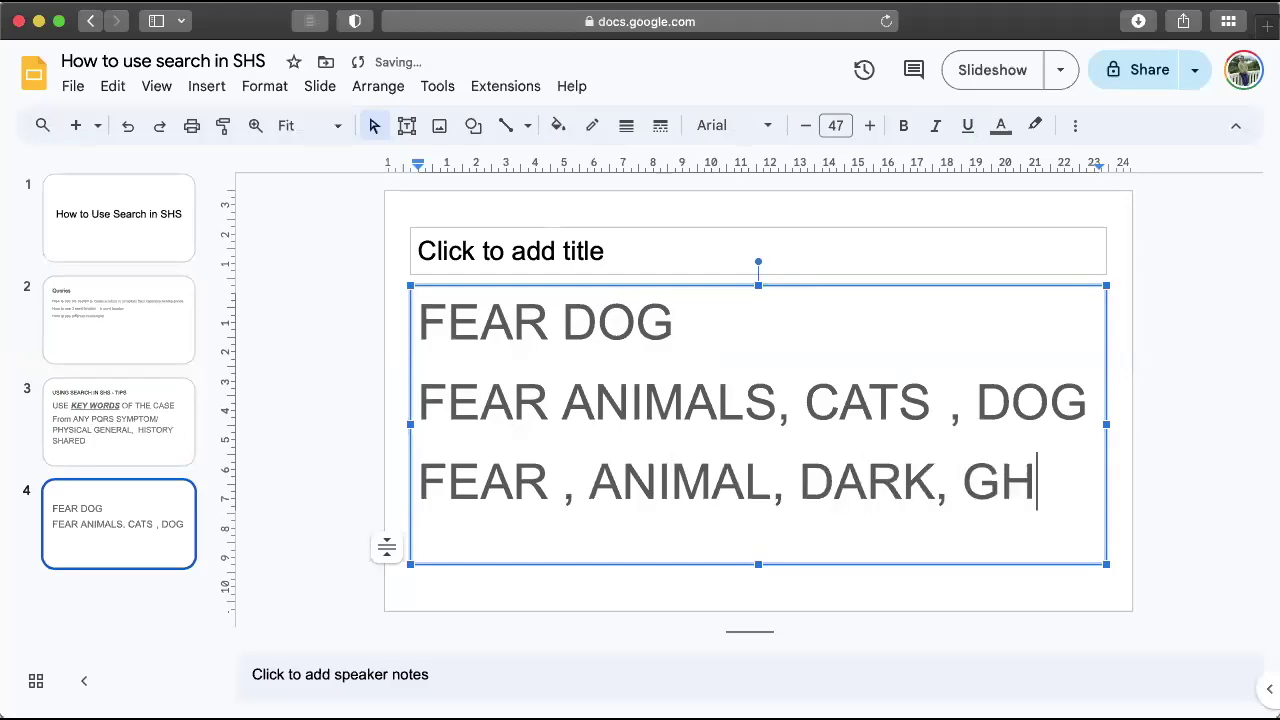
pyautogui.write('OST, CAT, DOG')
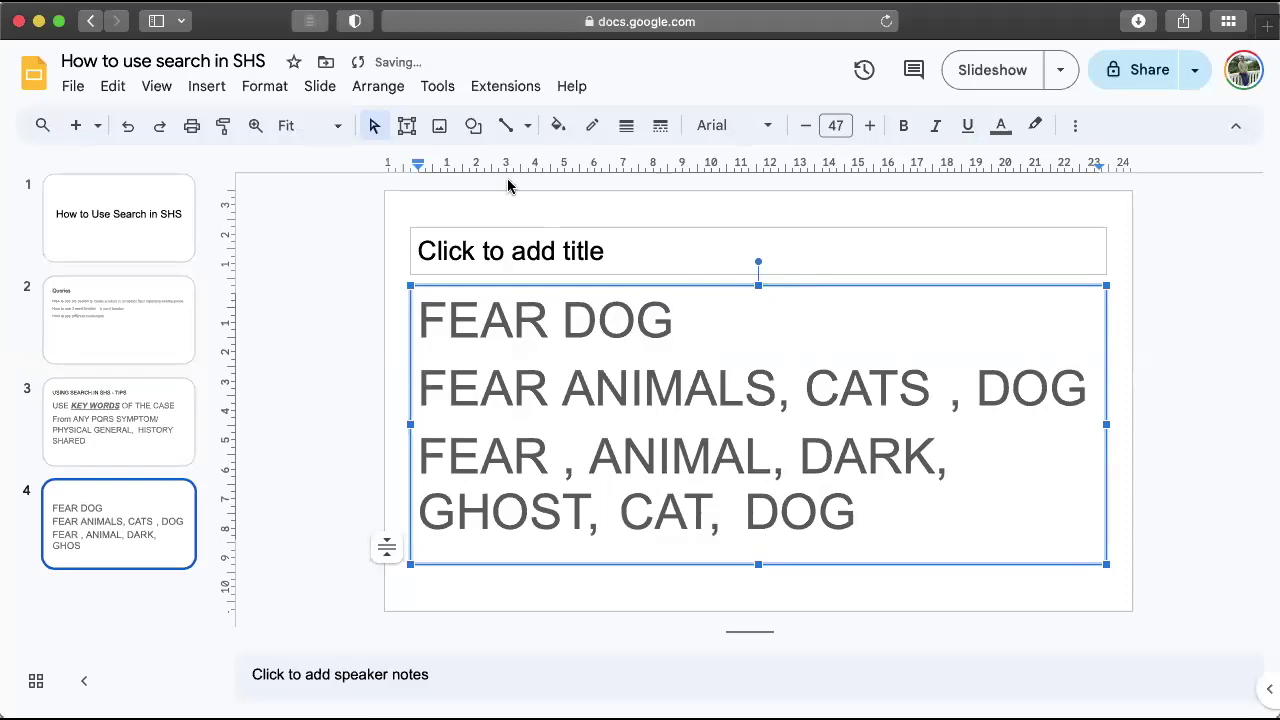
# - Title the fourth slide "BELL" and enlarge the title text
pyautogui.click(495, 254)
pyautogui.write('BELL')
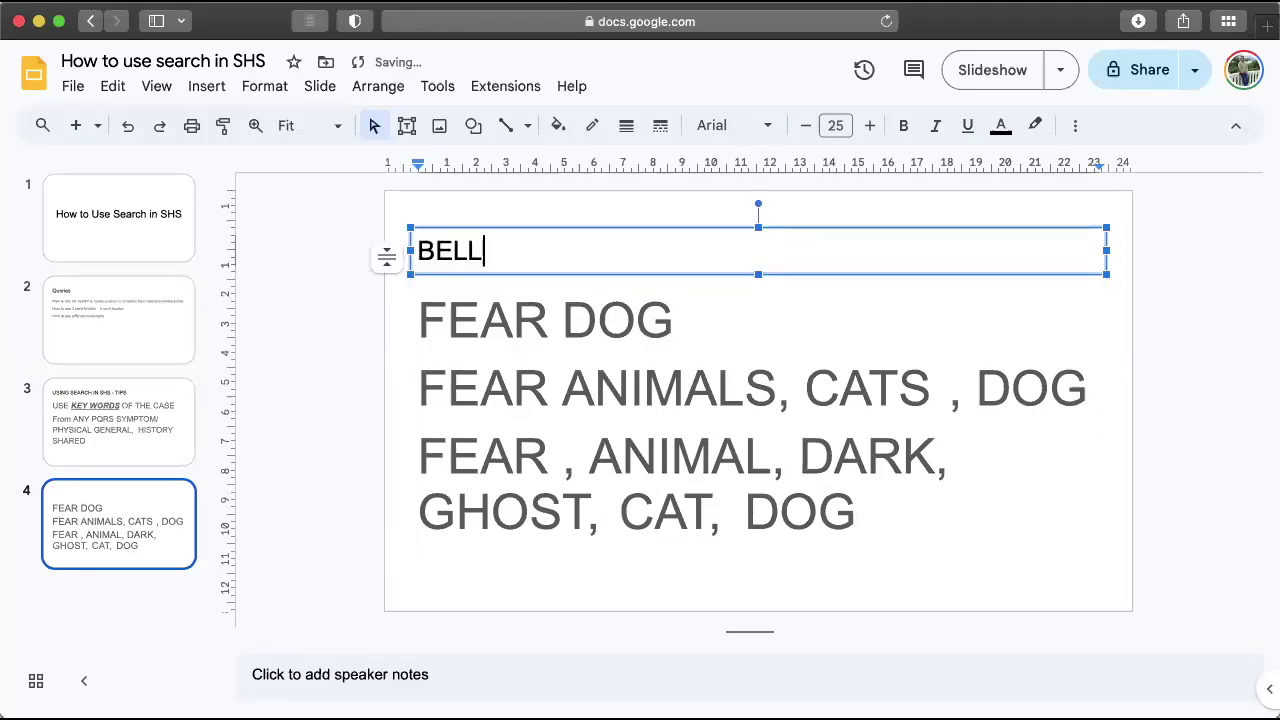
pyautogui.press('super+a')
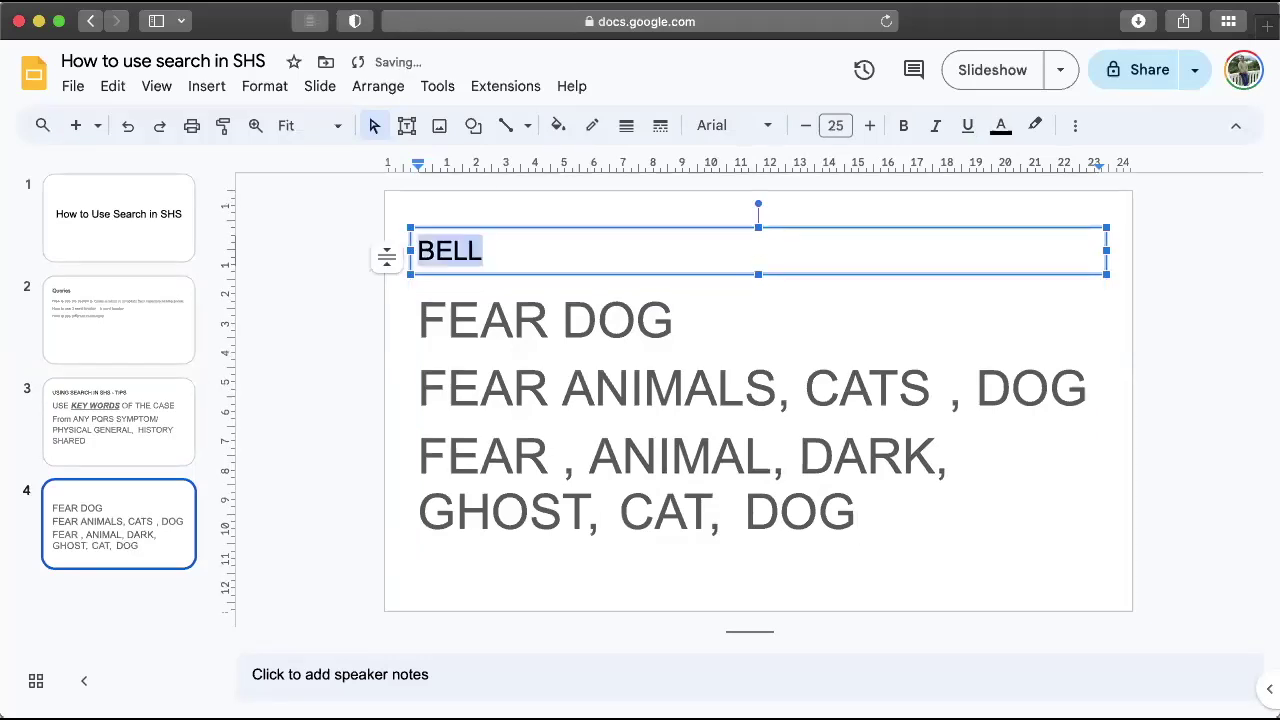
pyautogui.press('super+shift+period')
pyautogui.press('super+shift+period')
pyautogui.press('super+shift+period')
pyautogui.press('super+shift+period')
pyautogui.press('super+shift+period')
pyautogui.press('super+shift+period')
pyautogui.press('super+shift+period')
pyautogui.press('super+shift+period')
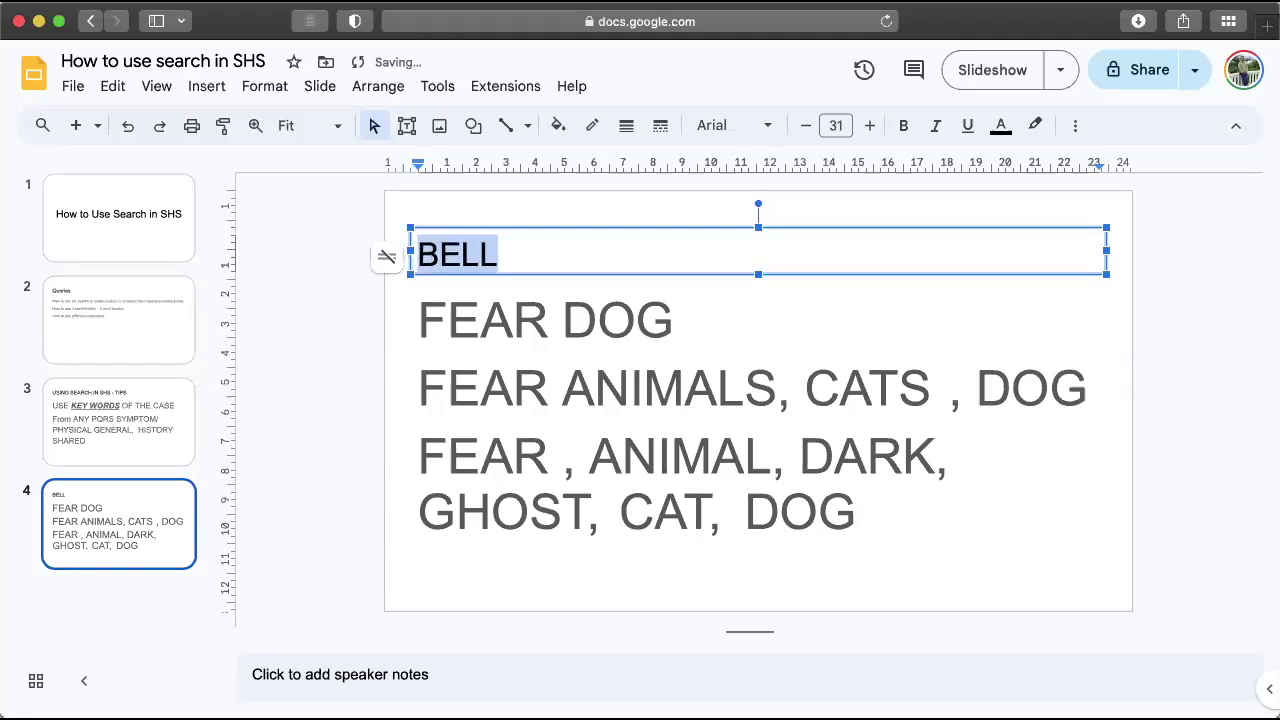
pyautogui.click(322, 350)
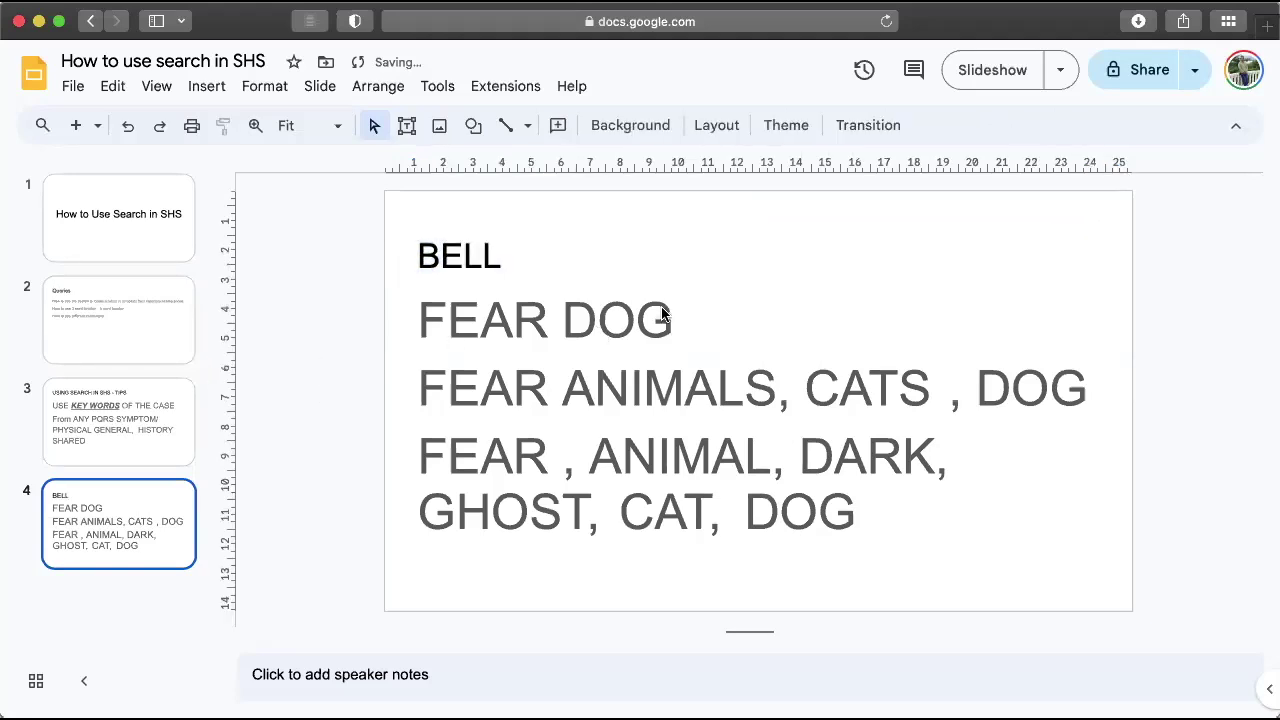
# - Extend the first body line, after "FEAR DOG", with ", FEAR DARK, FEAR GHOST, FEAR ANIMAL, FEAR CAT"
pyautogui.click(674, 316)
pyautogui.write(', FEAR DARK, FEAR GHOST')
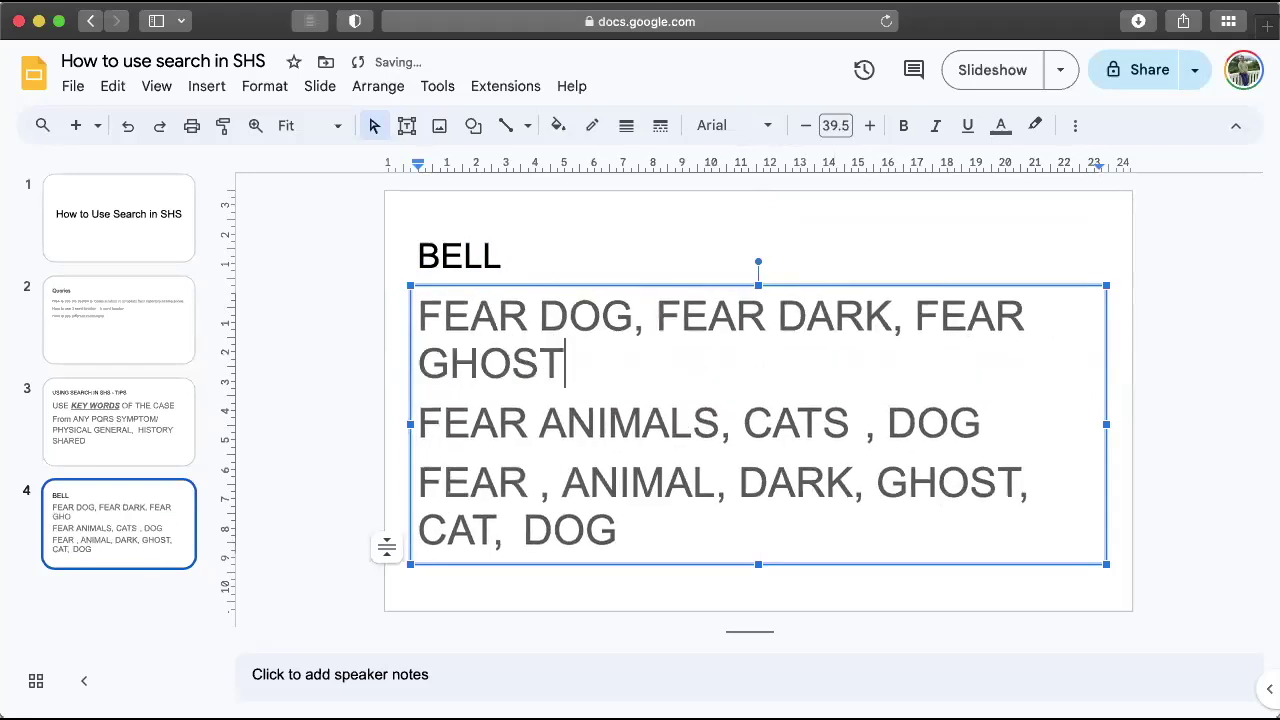
pyautogui.write(', FE')
pyautogui.press('BackSpace')
pyautogui.write('FEAR ANIM')
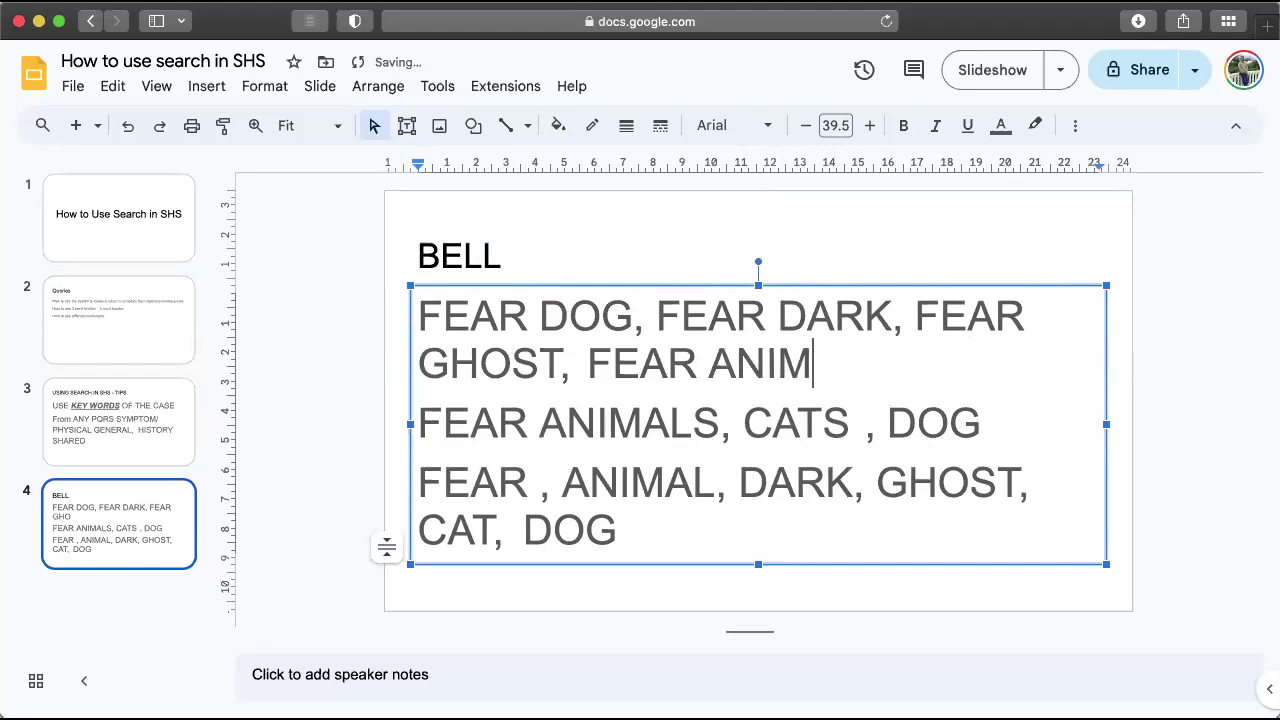
pyautogui.write('AL, FEAR CAT')
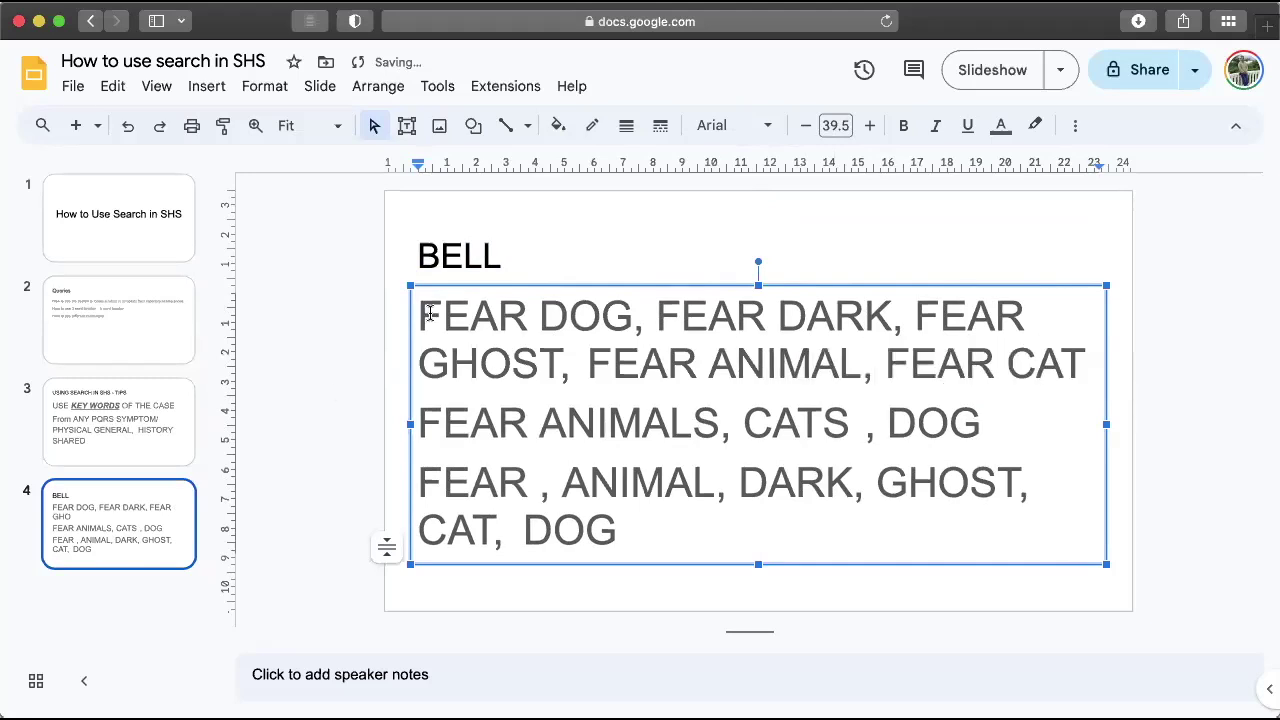
# - Insert the label "BOOK1 -" at the start of the first body line
pyautogui.click(422, 312)
pyautogui.write('BOOK')
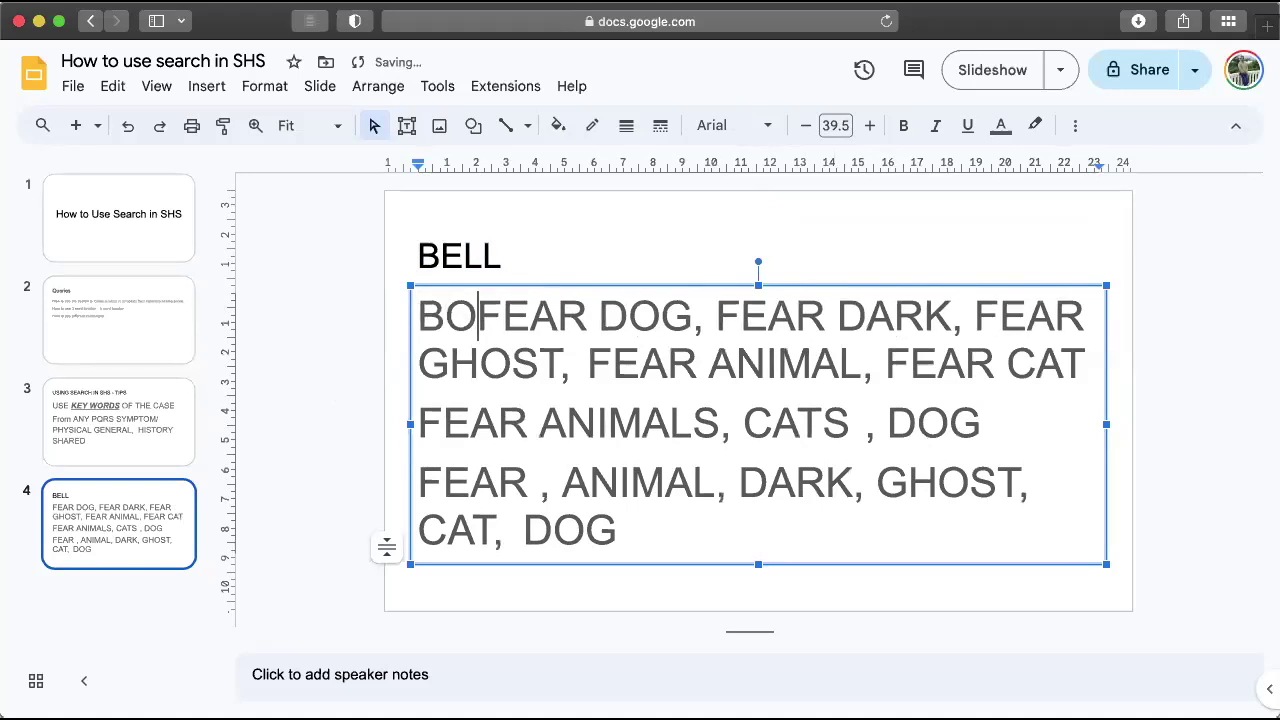
pyautogui.write('1 -')
# - Insert the label "BOOK 2-" before "FEAR ANIMALS, CATS , DOG" in the second body paragraph
pyautogui.press('Down')
pyautogui.press('Down')
pyautogui.press('Left')
pyautogui.press('Left')
pyautogui.press('Left')
pyautogui.press('Left')
pyautogui.press('Left')
pyautogui.press('Left')
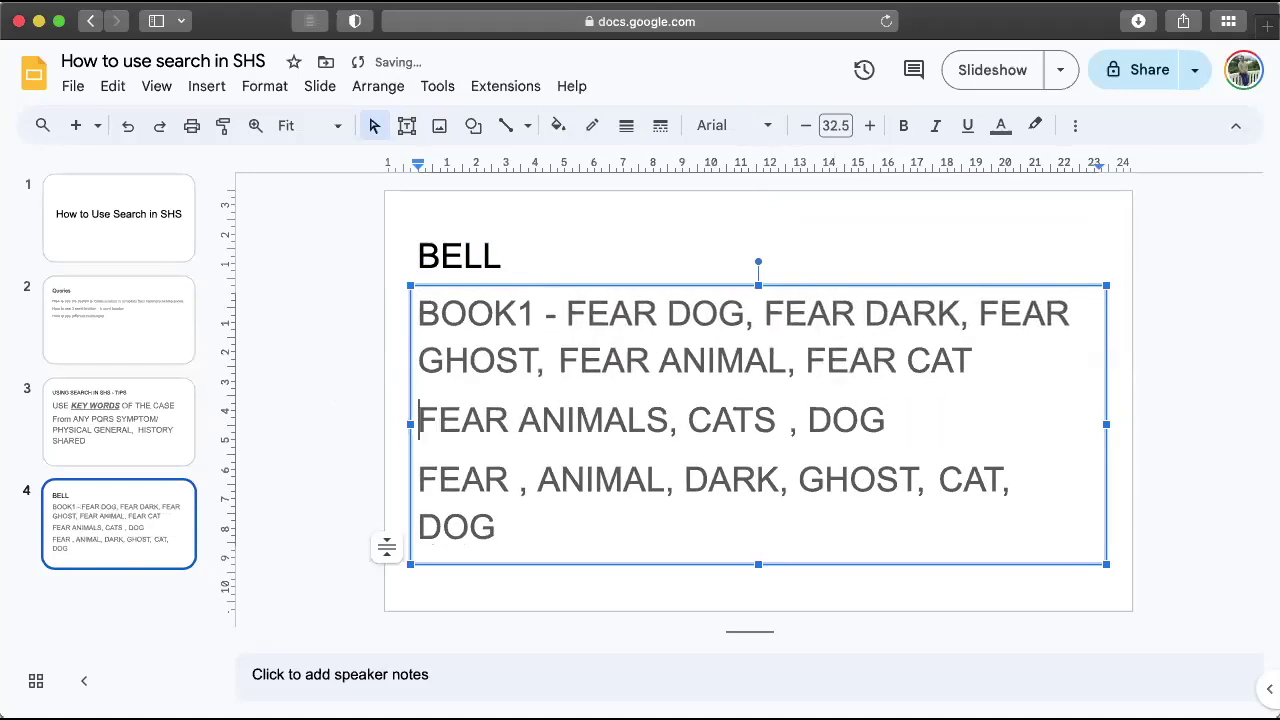
pyautogui.write('BOO')
pyautogui.write('K 2-')
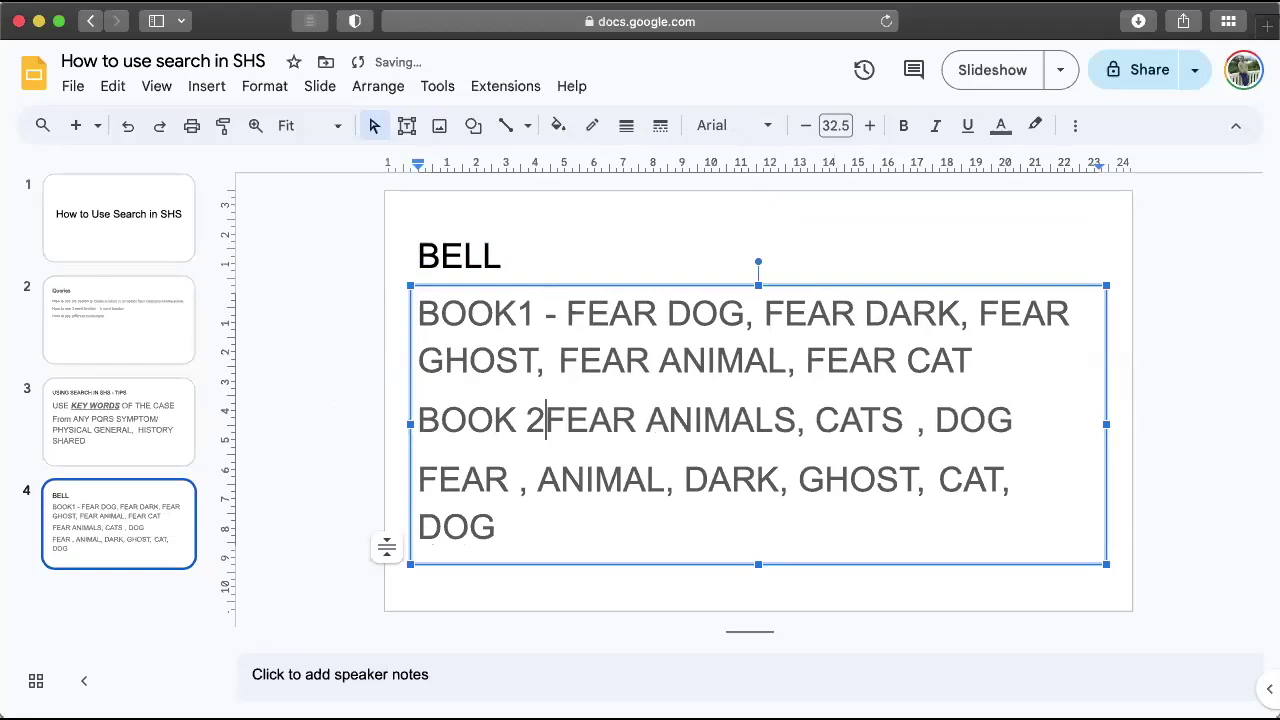
# - Insert the label "BOOK3 -" at the start of the last body paragraph
pyautogui.press('Left')
pyautogui.press('Left')
pyautogui.press('Left')
pyautogui.press('Left')
pyautogui.press('Left')
pyautogui.press('Left')
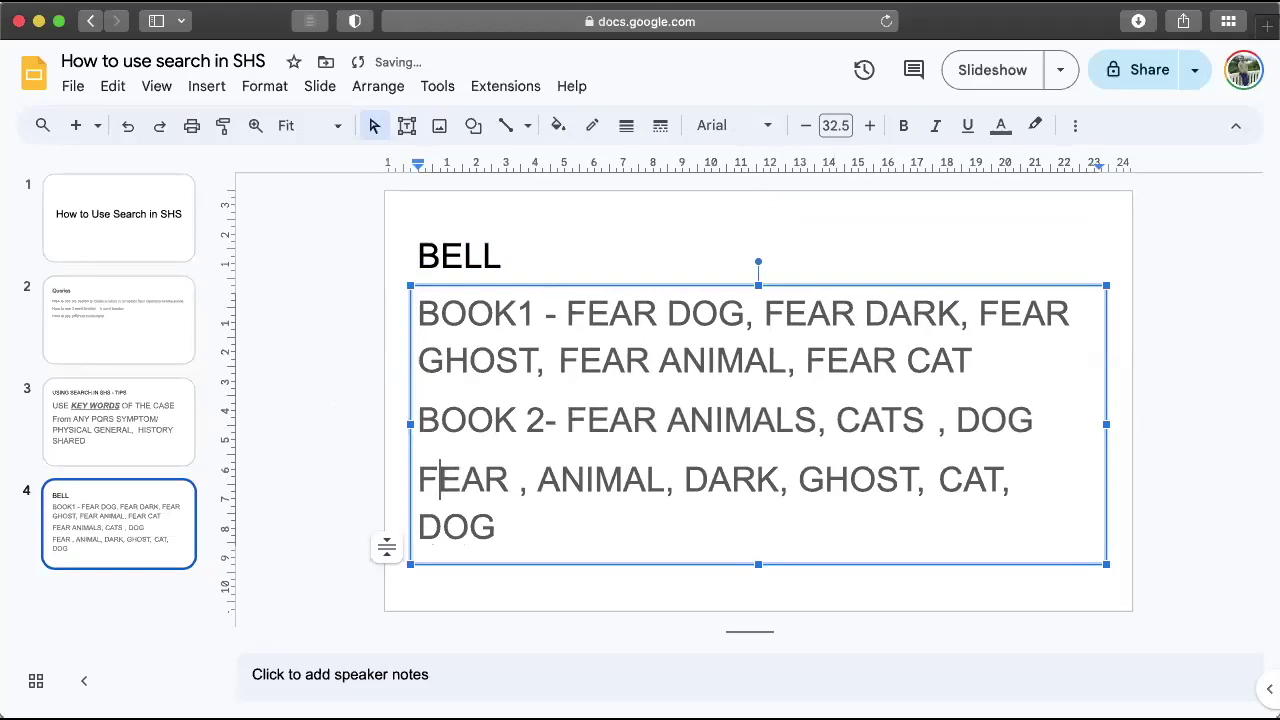
pyautogui.write('BOOK')
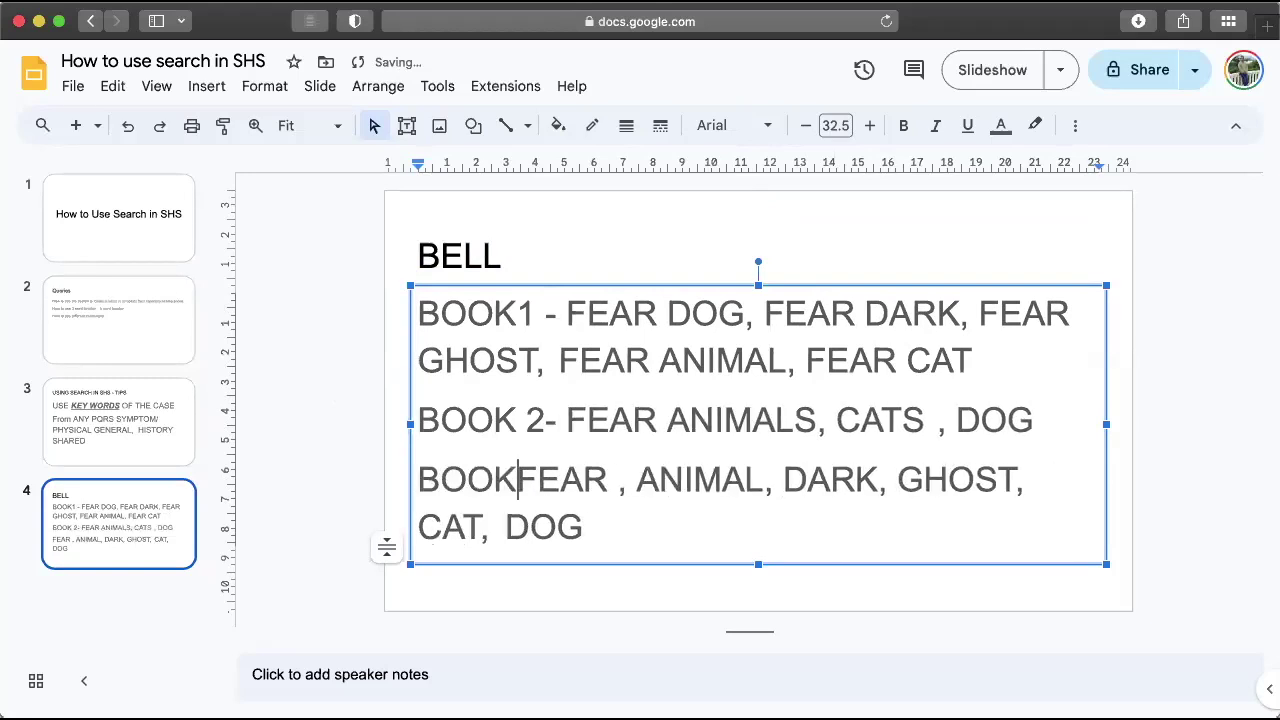
pyautogui.write('3 -')
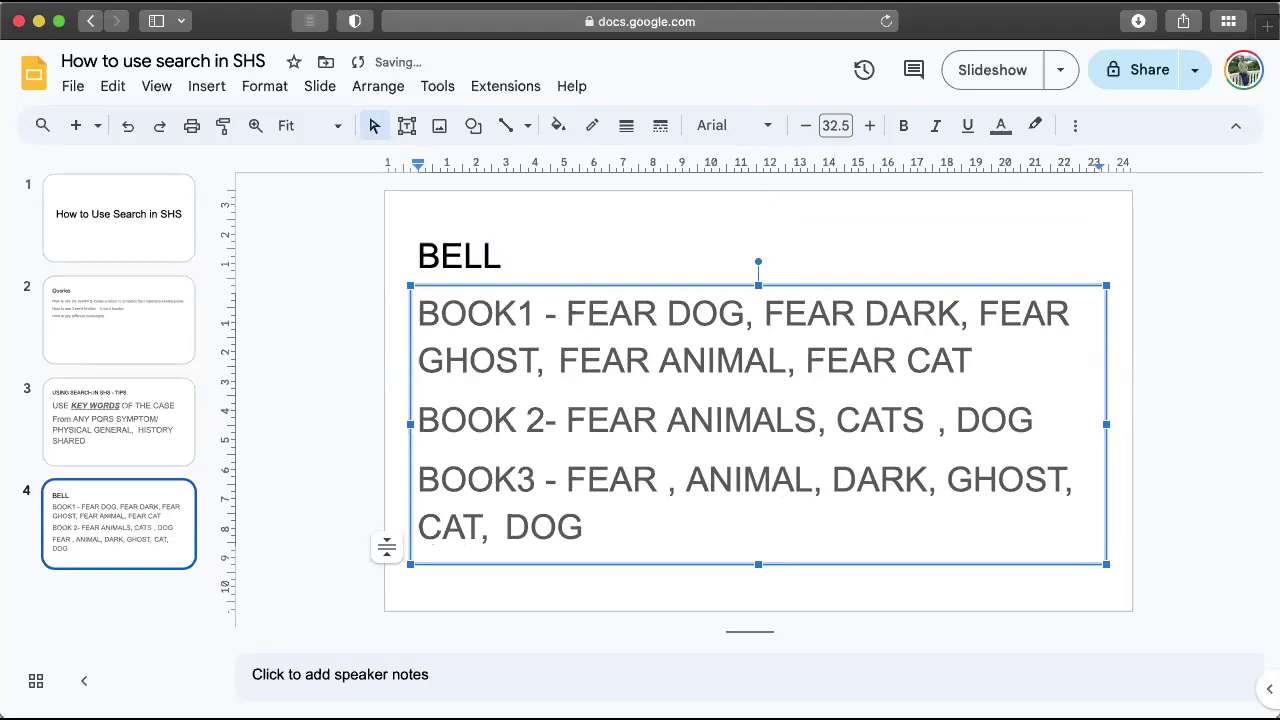
pyautogui.click(331, 364)
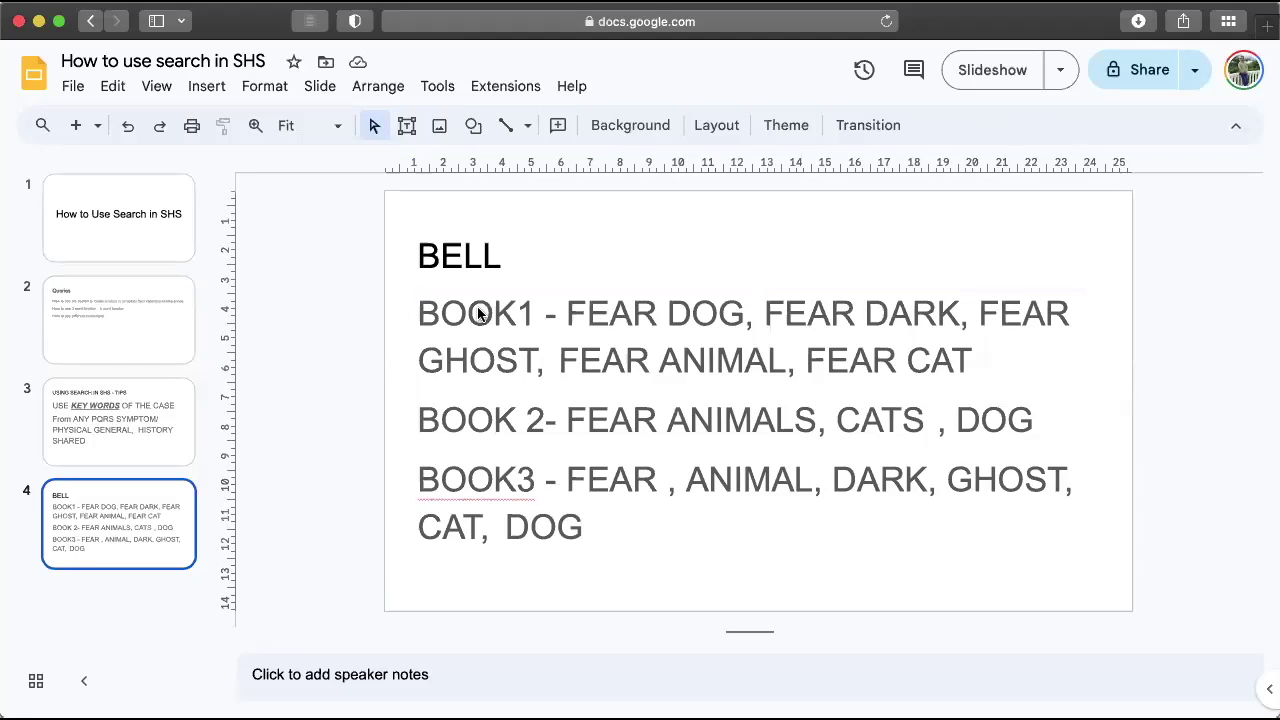
# - Add an ellipsis "..." after "DOG" at the end of the BOOK 2 line
pyautogui.click(621, 314)
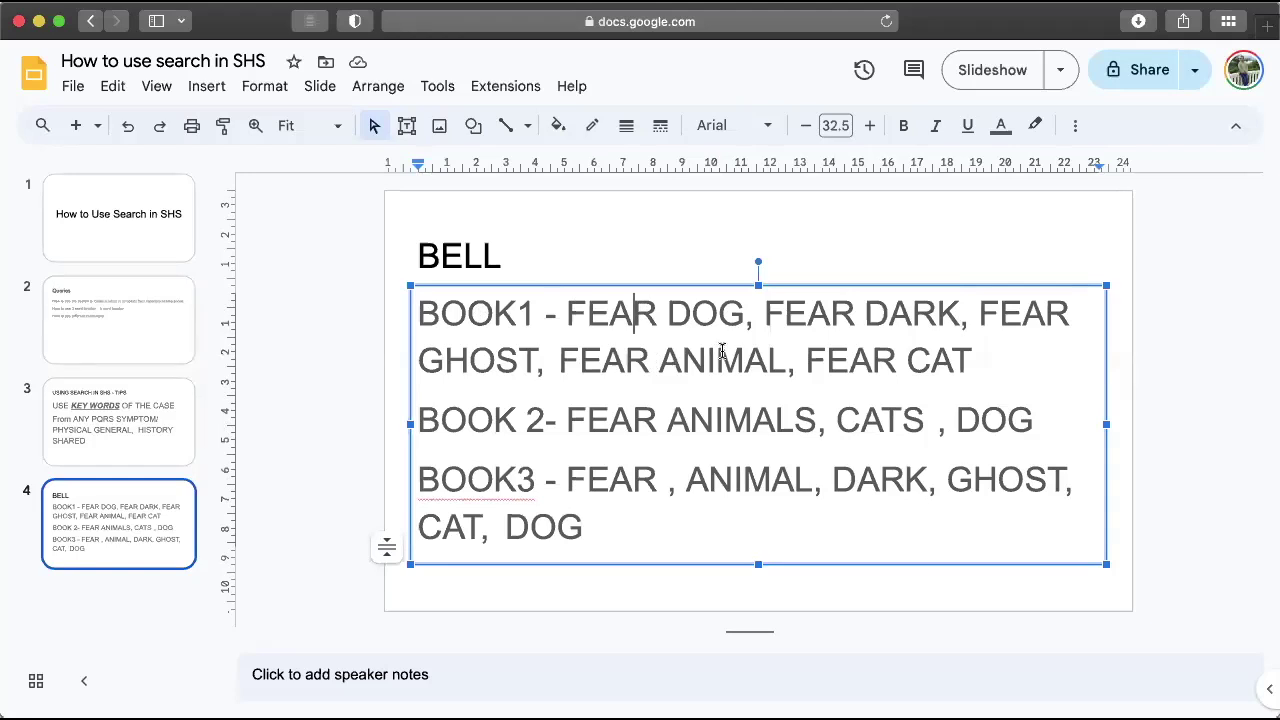
pyautogui.doubleClick(590, 419)
pyautogui.click(1001, 420)
pyautogui.click(1026, 421)
pyautogui.write('...')
# - Correct "BOOK3" to "BOOK 3" and append "( BOGER SYNOPTIC KEY)" to the end of that paragraph
pyautogui.click(519, 478)
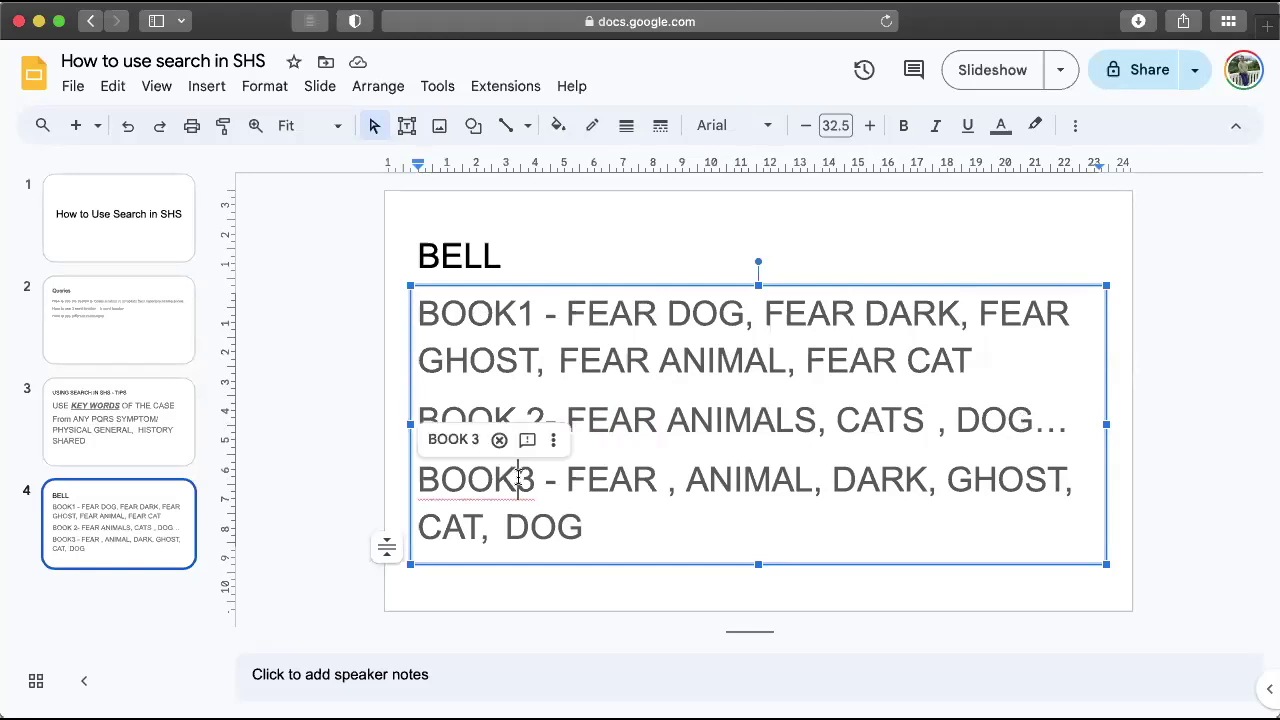
pyautogui.click(638, 511)
pyautogui.write('( BOGER SYNOPTIC KEY)')
# - Add "(KENT LECTURES, BOERICKE)" after the BOOK1 text and place it on its own line
pyautogui.click(1005, 350)
pyautogui.write('( KEN')
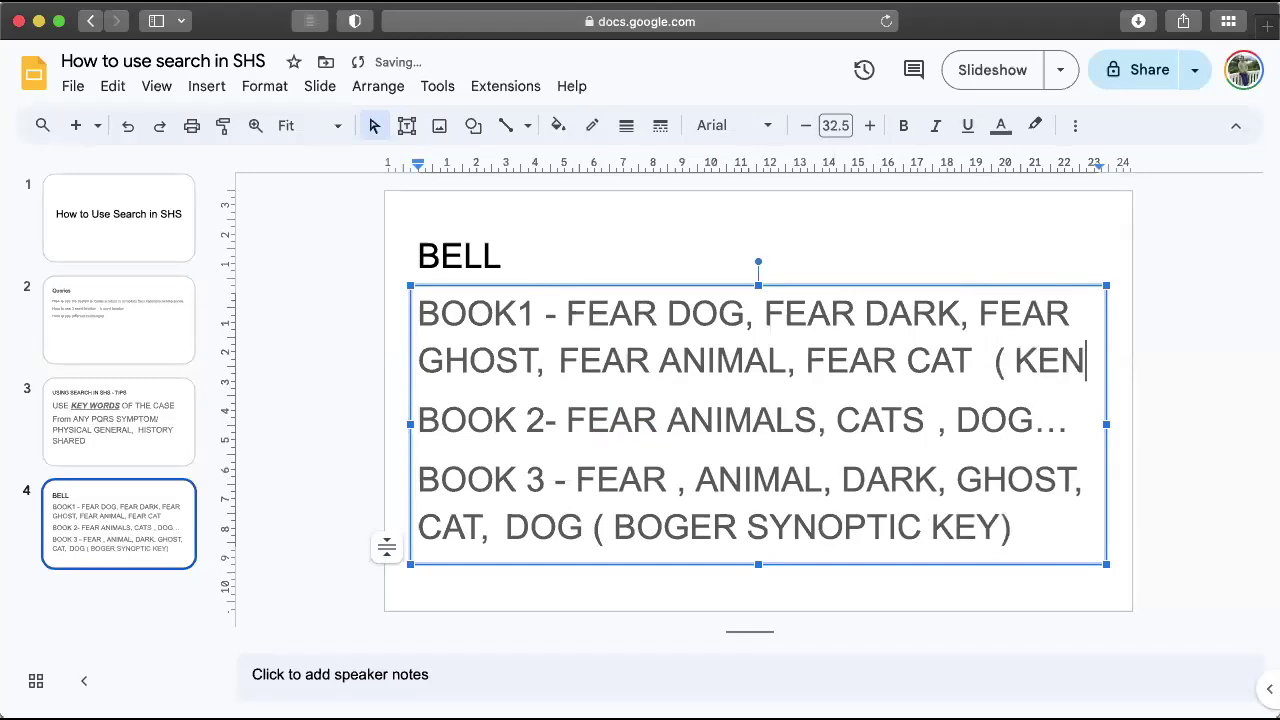
pyautogui.write('T LECTURES, BOERICKE)')
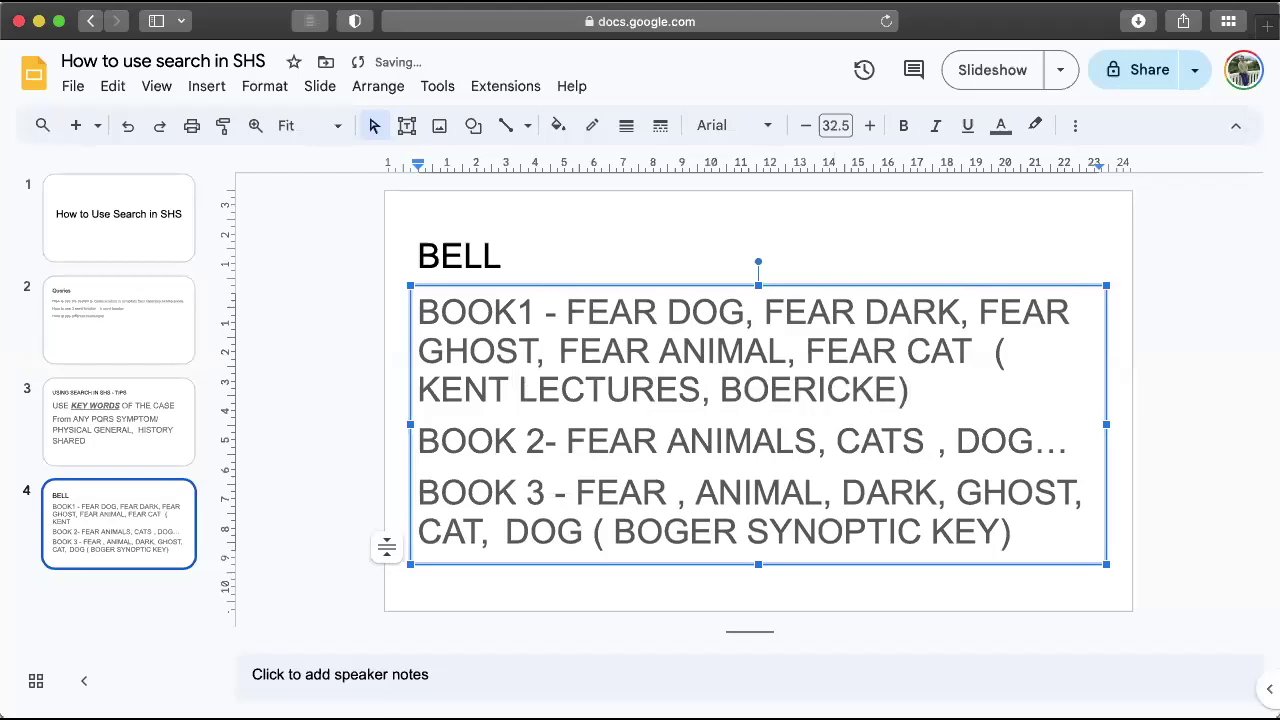
pyautogui.click(994, 352)
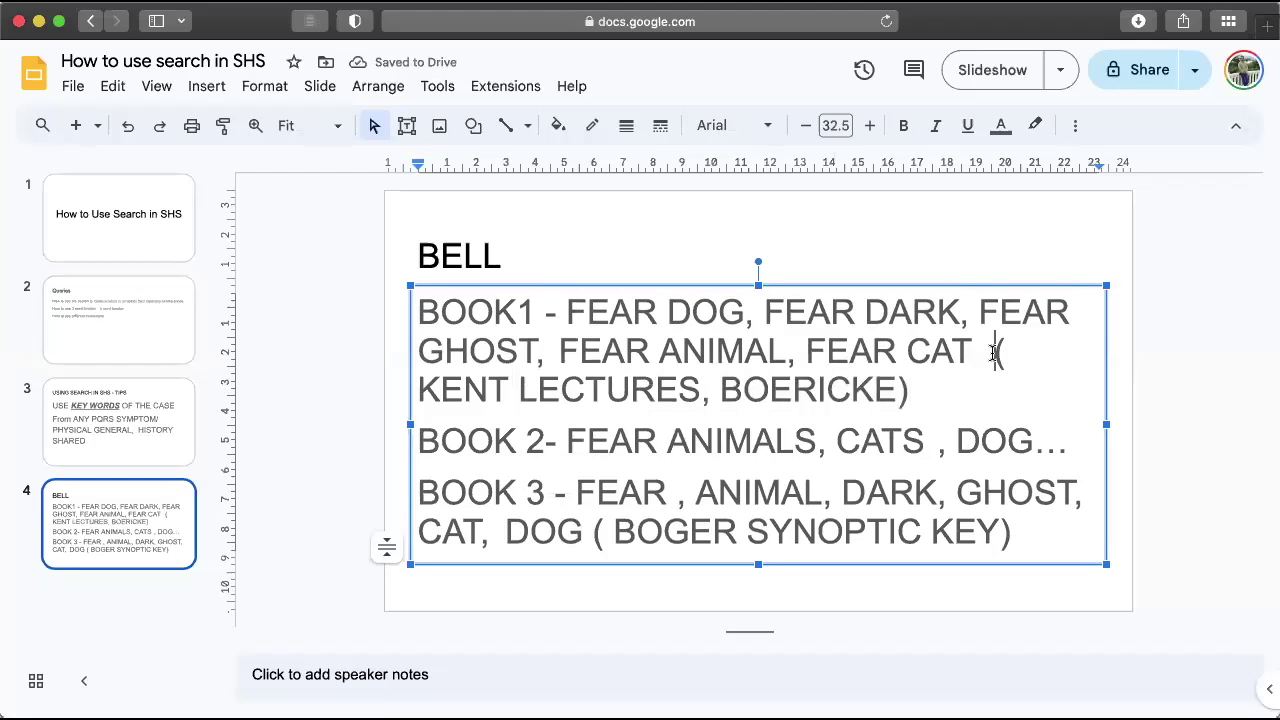
pyautogui.press('Return')
pyautogui.press('Delete')
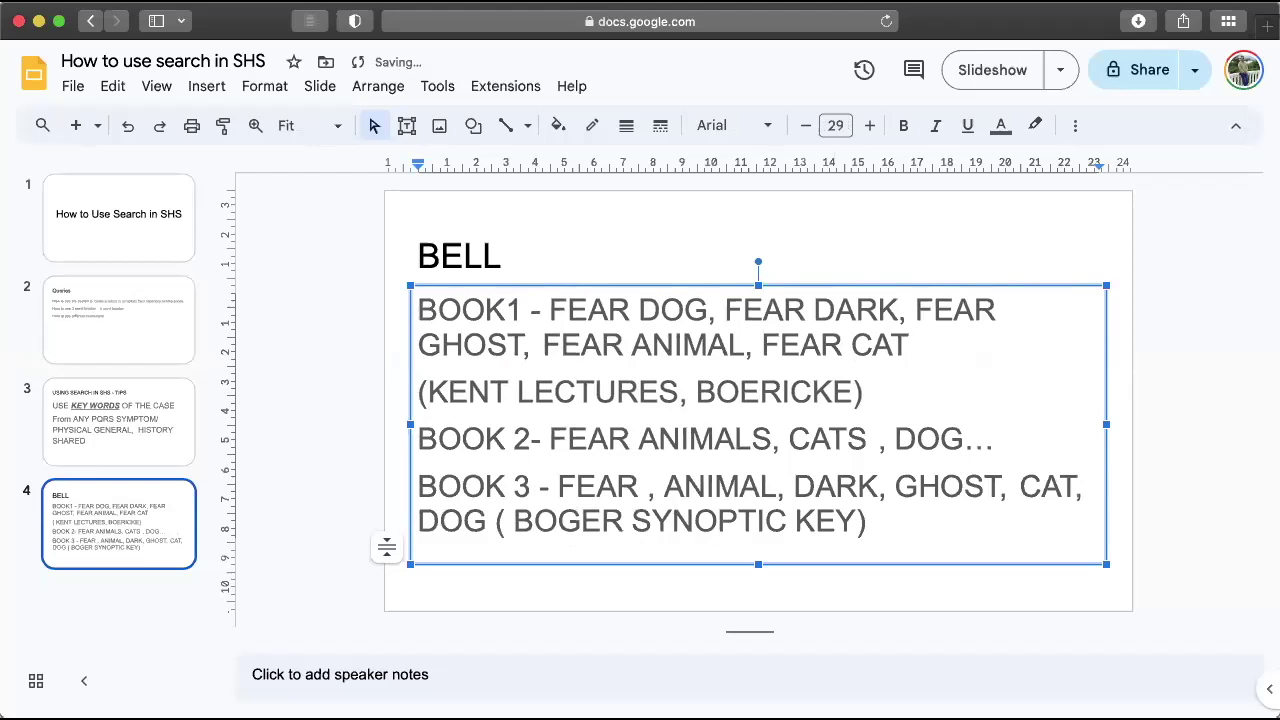
pyautogui.click(380, 425)
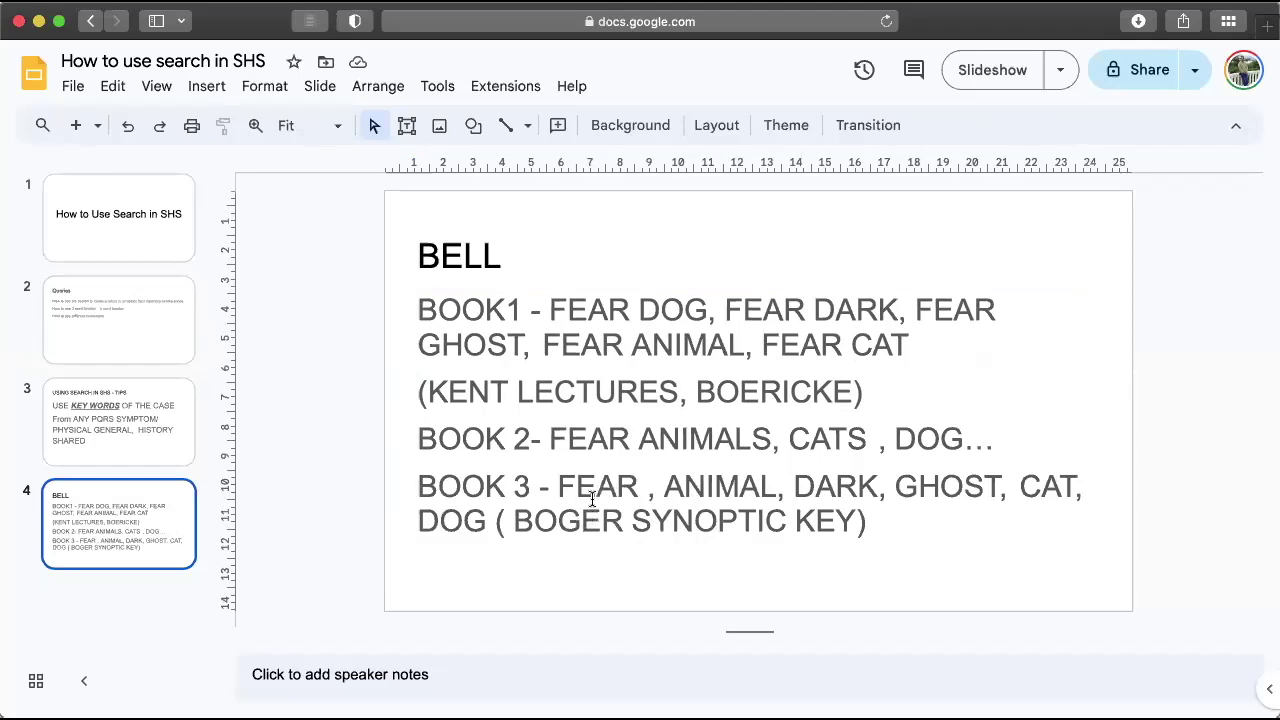
# - Colour the words "FEAR" and "DOG" red in the BOOK 3 paragraph
pyautogui.moveTo(564, 479); pyautogui.dragTo(497, 520)
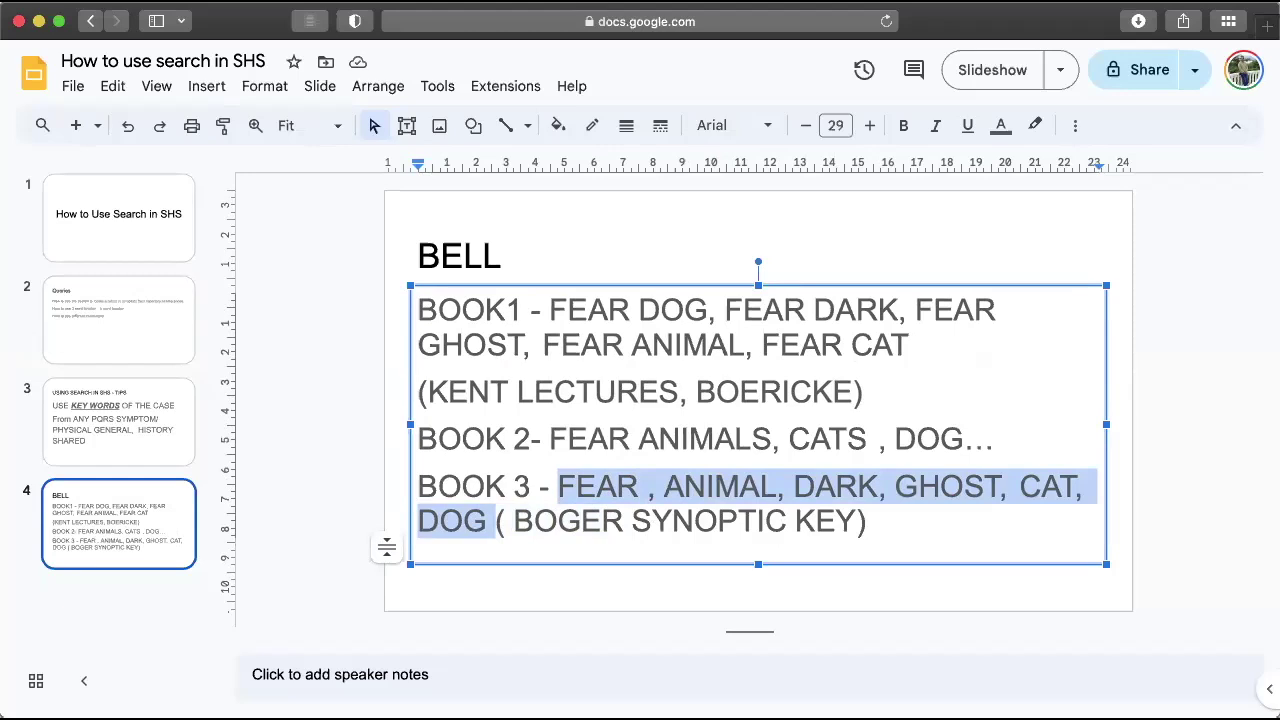
pyautogui.tripleClick(606, 478)
pyautogui.click(606, 478)
pyautogui.tripleClick(606, 478)
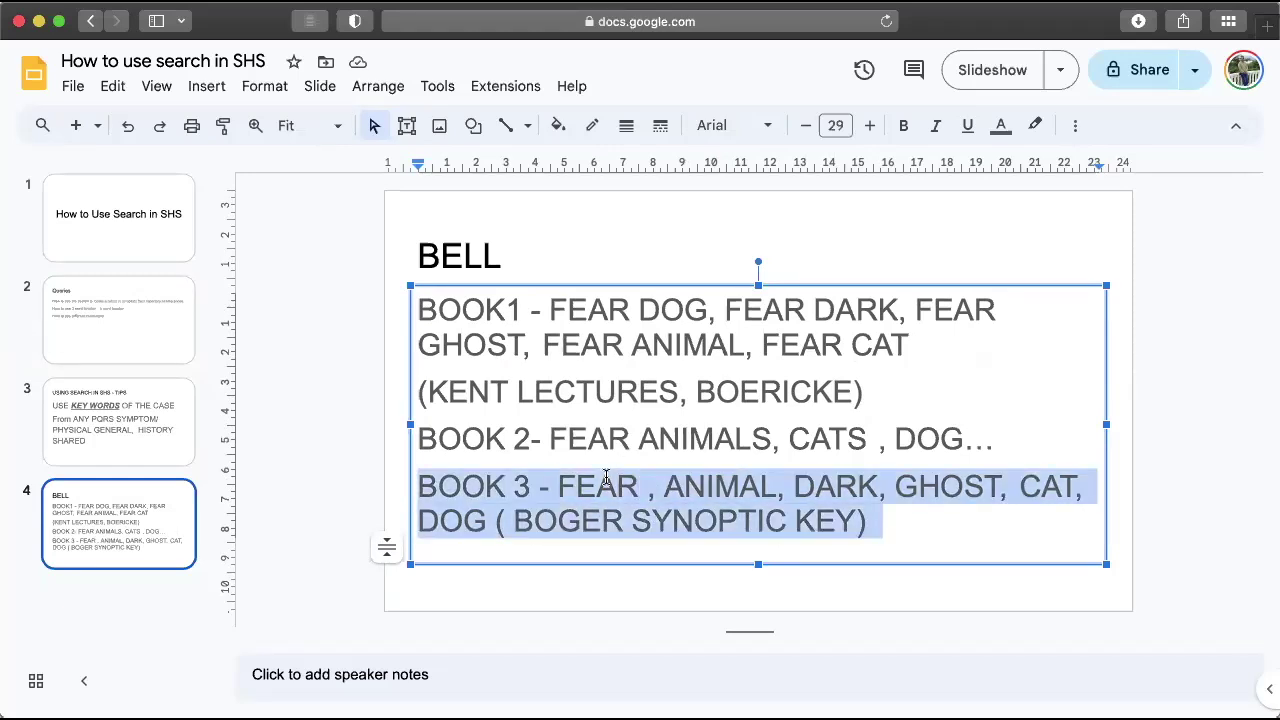
pyautogui.click(606, 478)
pyautogui.doubleClick(606, 478)
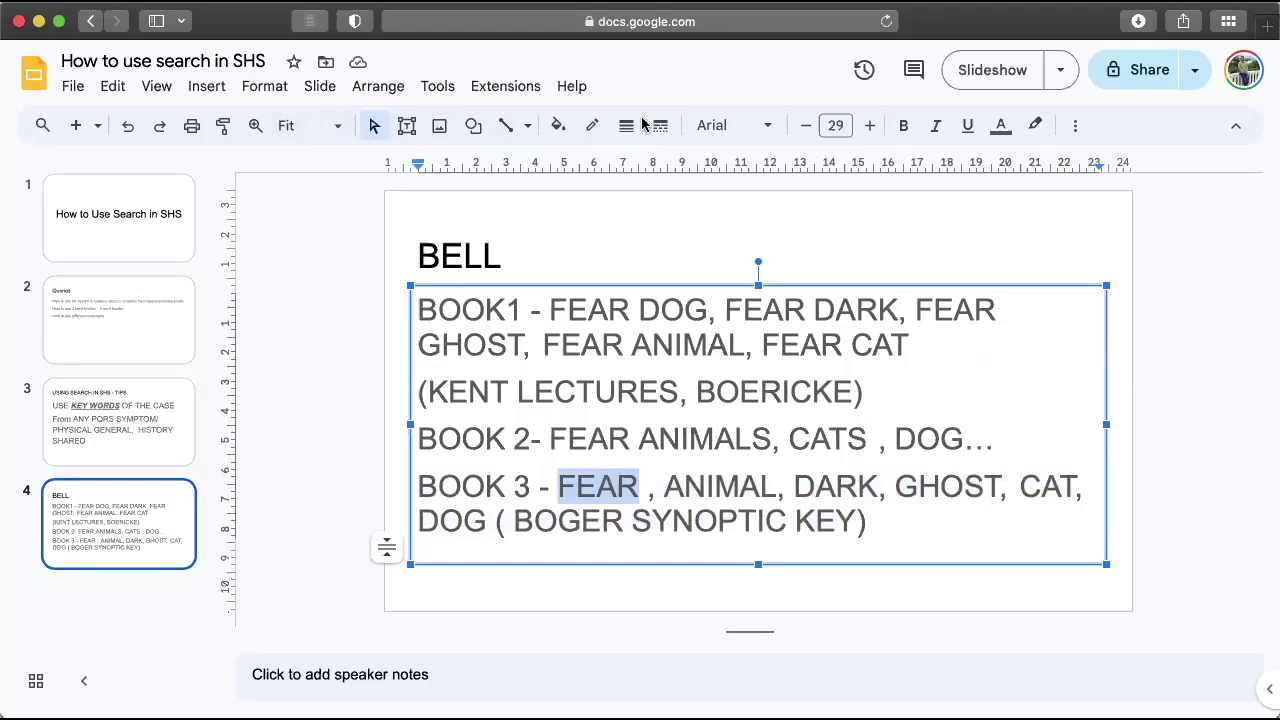
pyautogui.click(1001, 129)
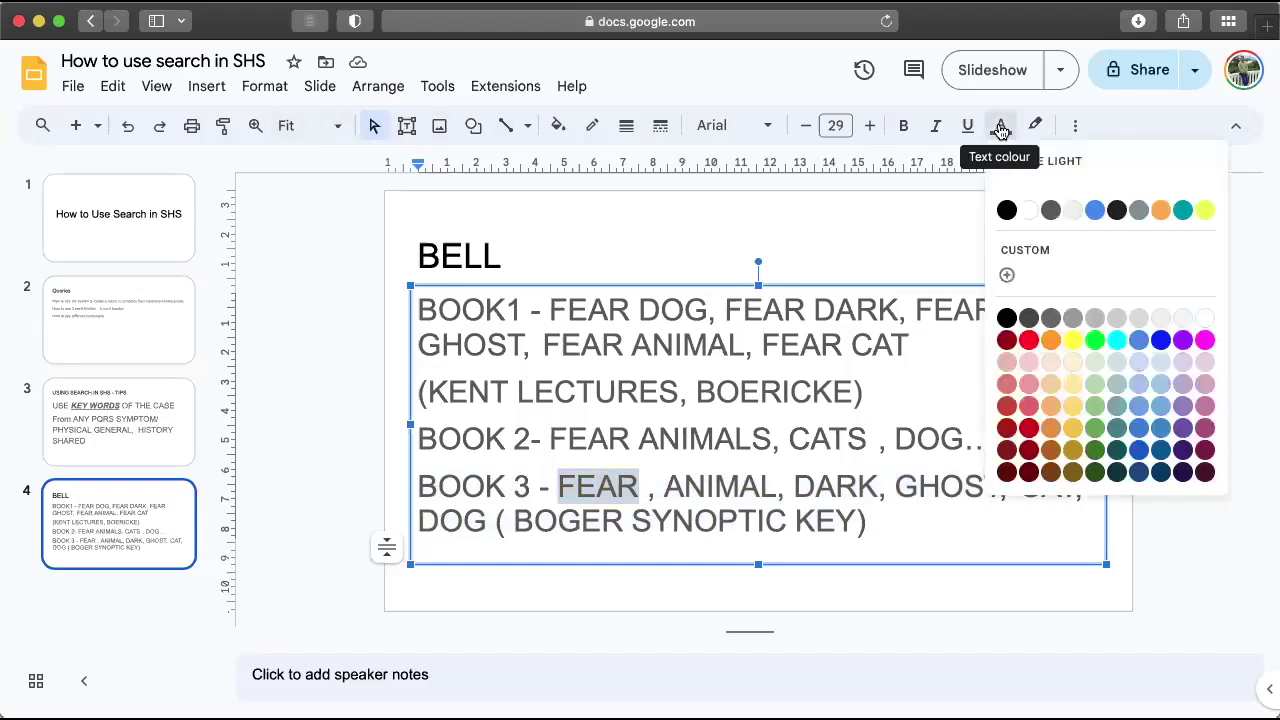
pyautogui.click(1027, 341)
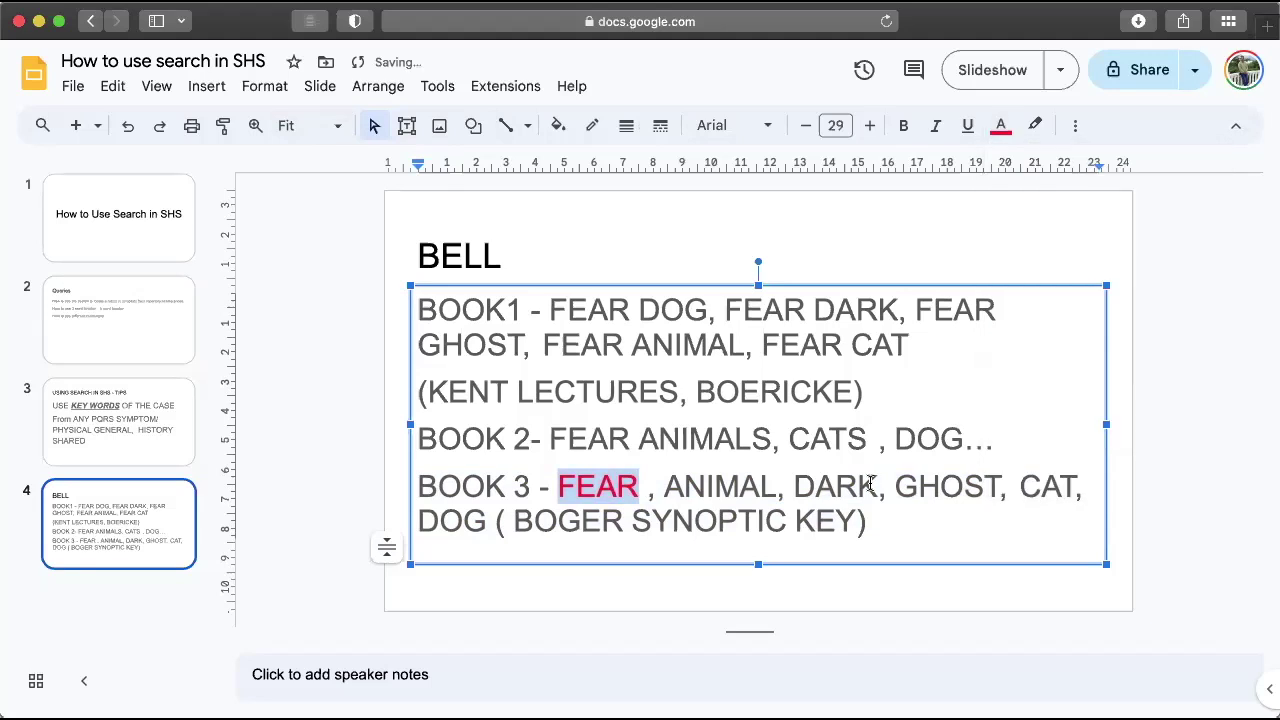
pyautogui.doubleClick(458, 518)
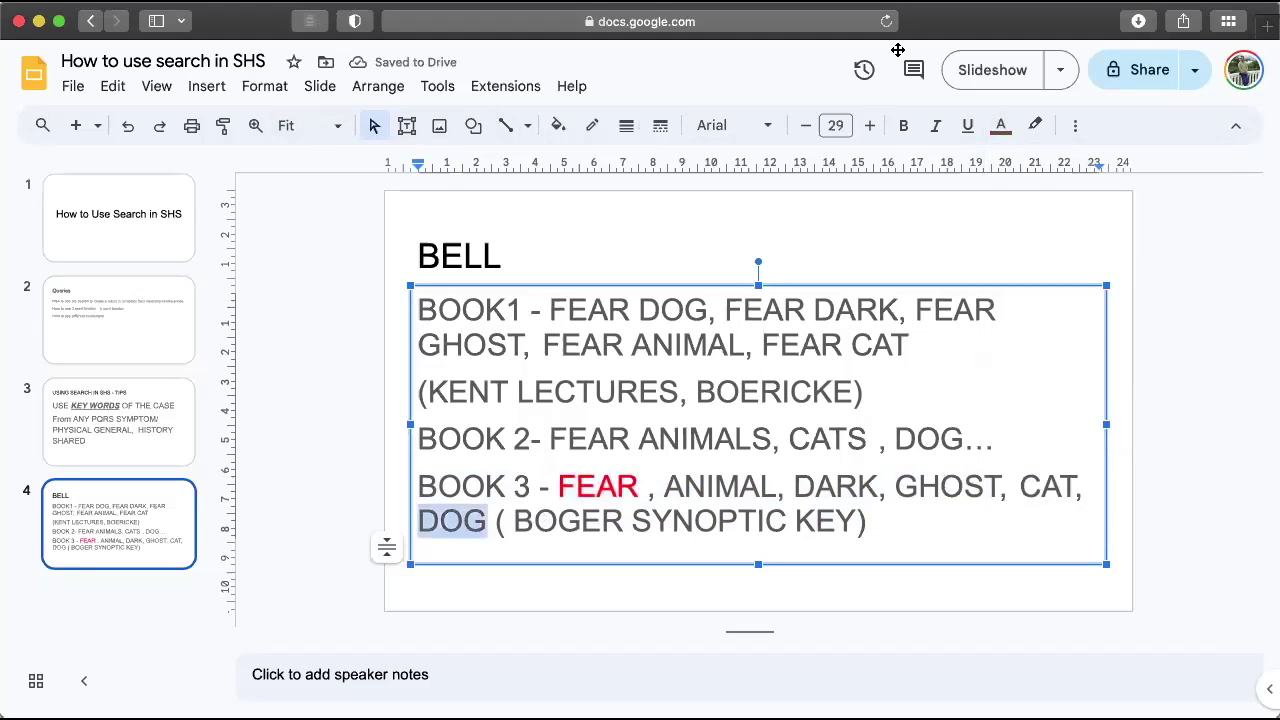
pyautogui.click(1000, 125)
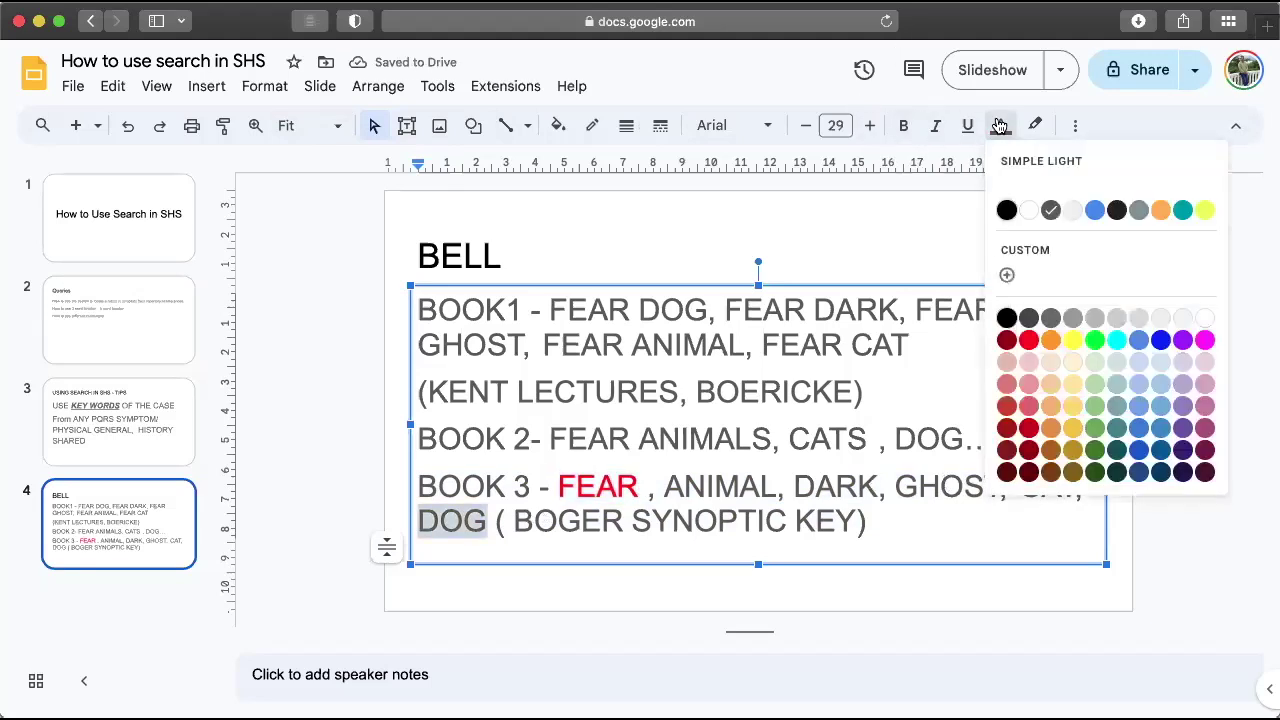
pyautogui.click(1027, 341)
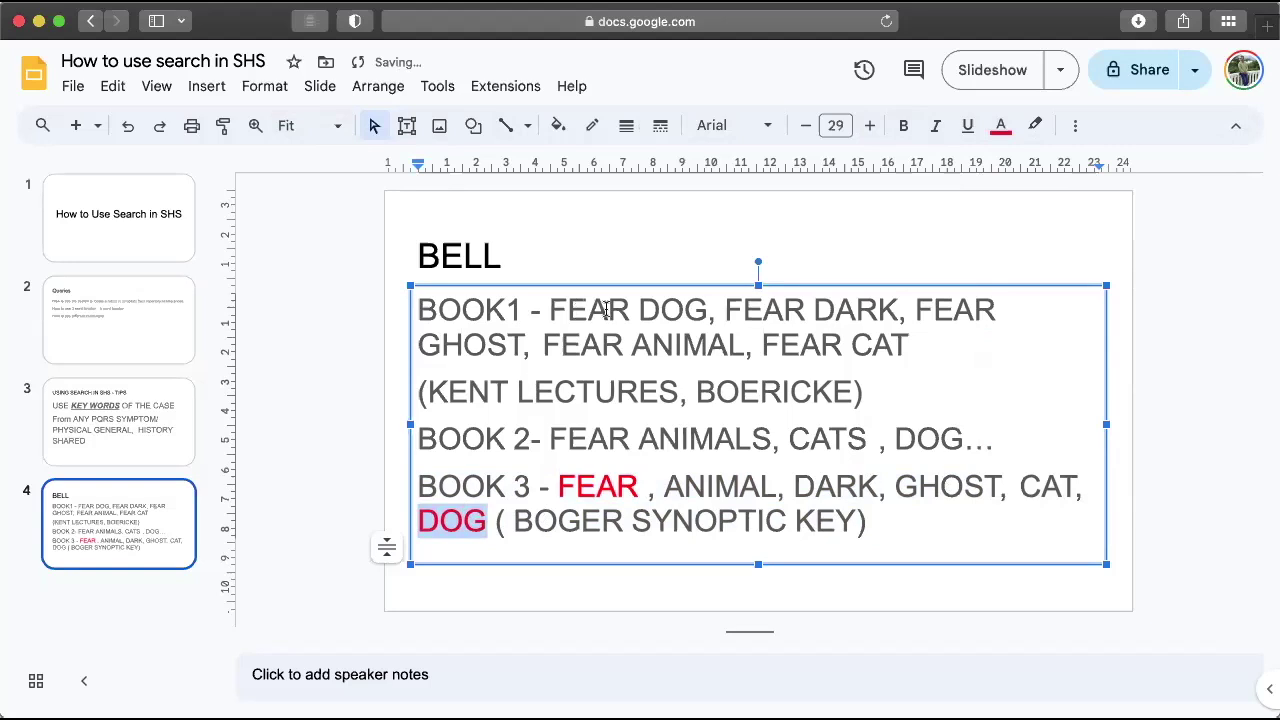
# - Colour the words "FEAR DOG" red at the beginning of the BOOK1 entry
pyautogui.doubleClick(572, 312)
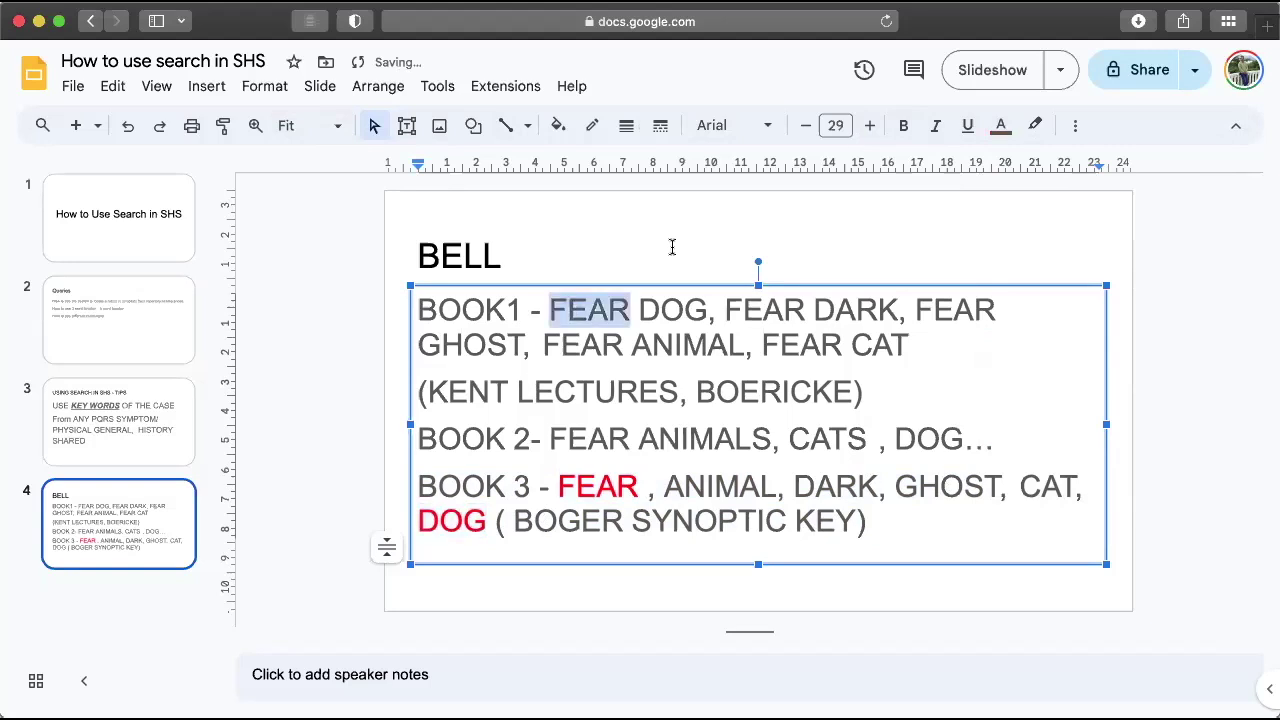
pyautogui.click(1003, 125)
pyautogui.click(1028, 341)
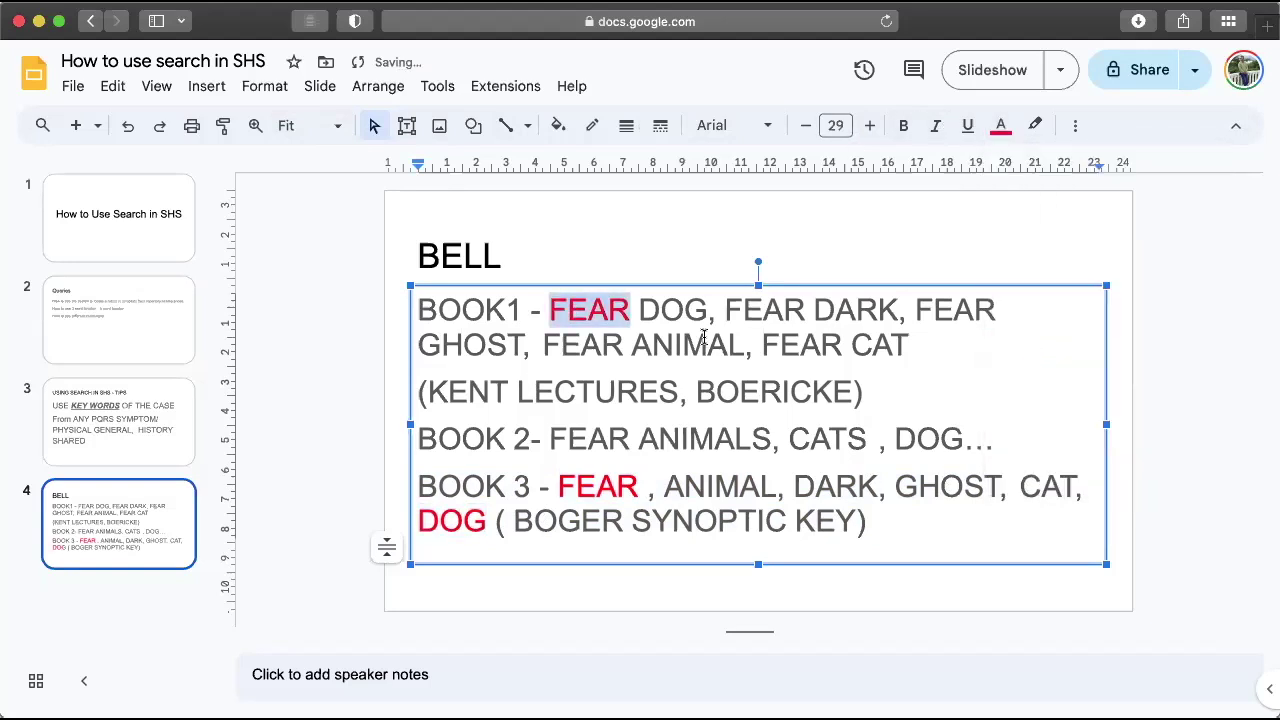
pyautogui.doubleClick(682, 318)
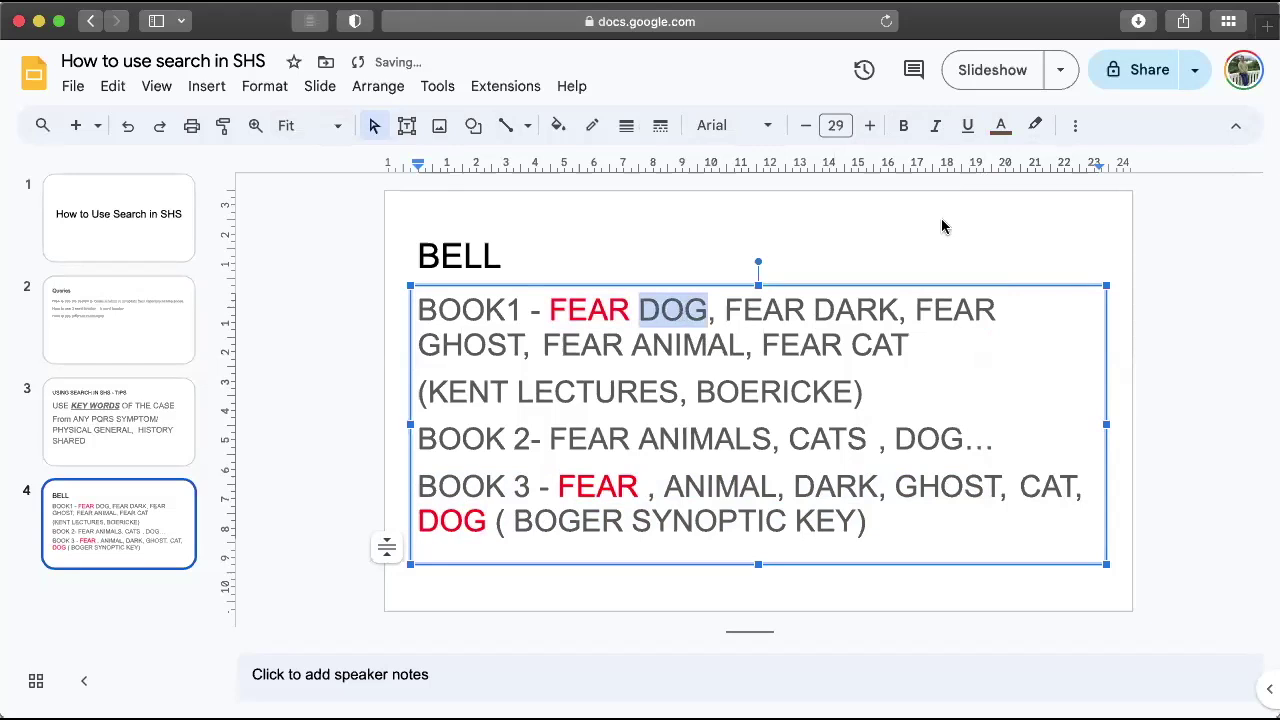
pyautogui.click(1001, 127)
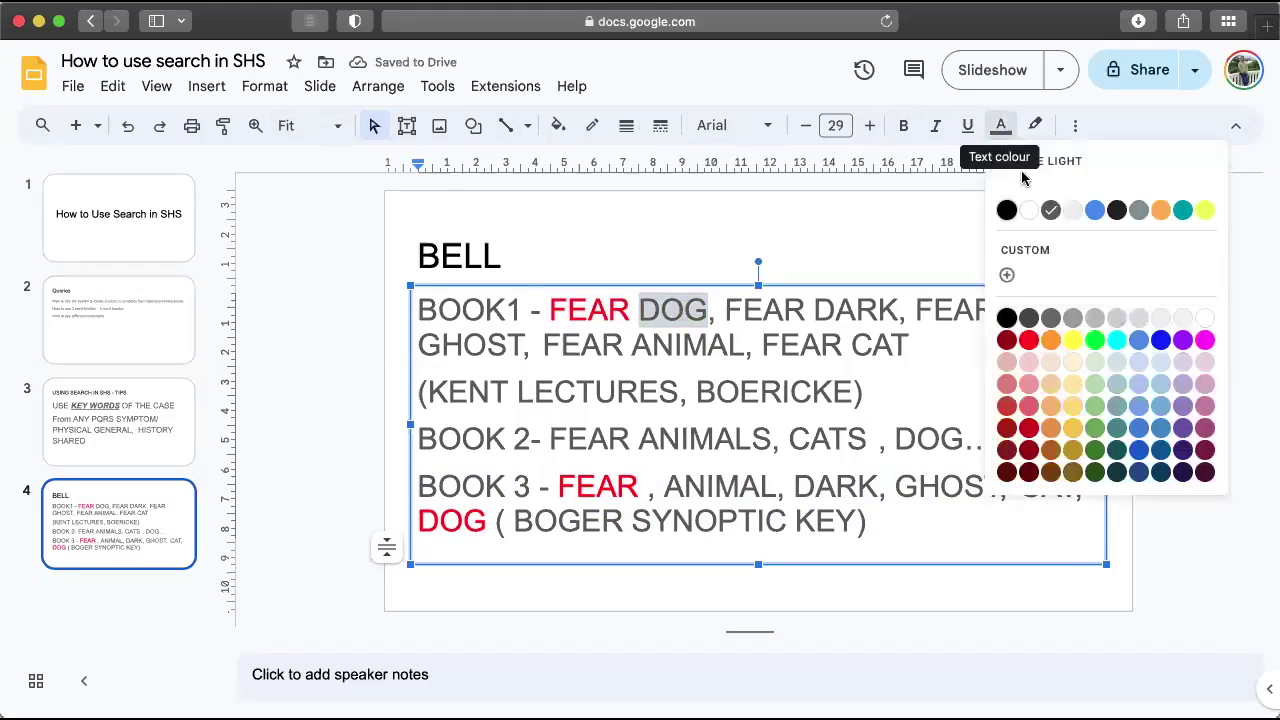
pyautogui.click(1029, 340)
# - Colour the words "FEAR" and "DOG…" red in the BOOK 2 paragraph
pyautogui.doubleClick(572, 438)
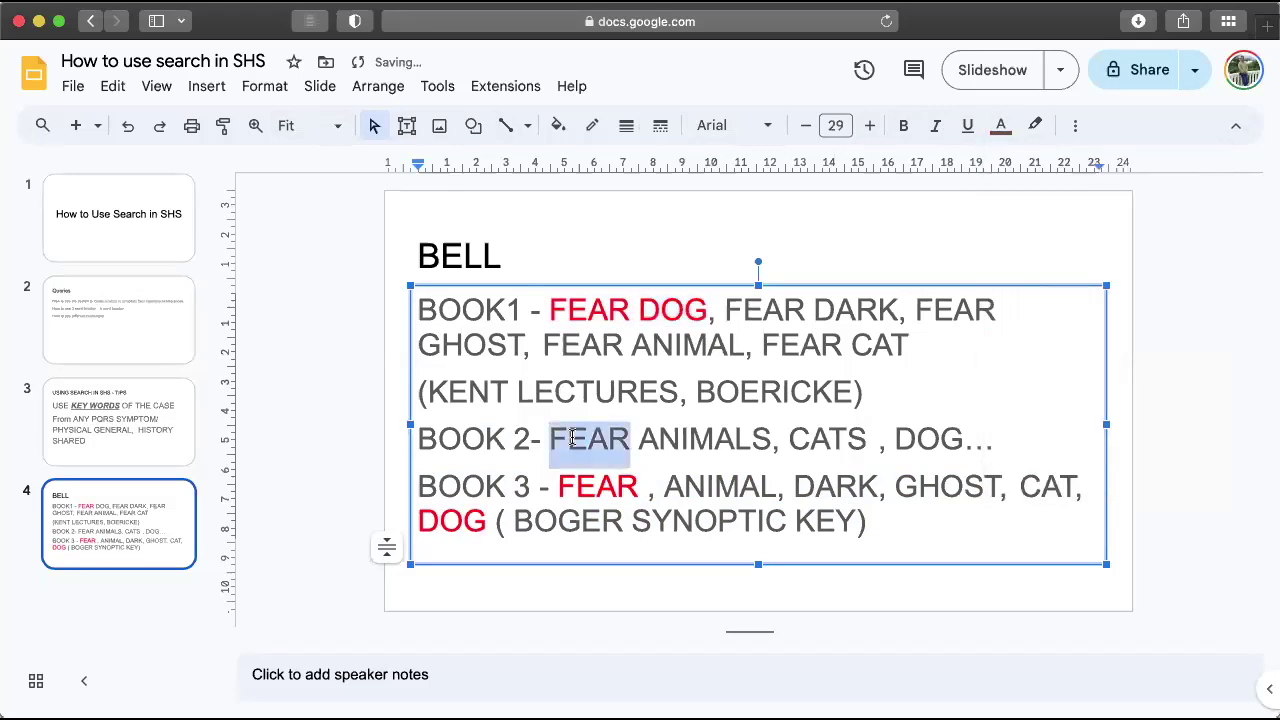
pyautogui.click(1000, 125)
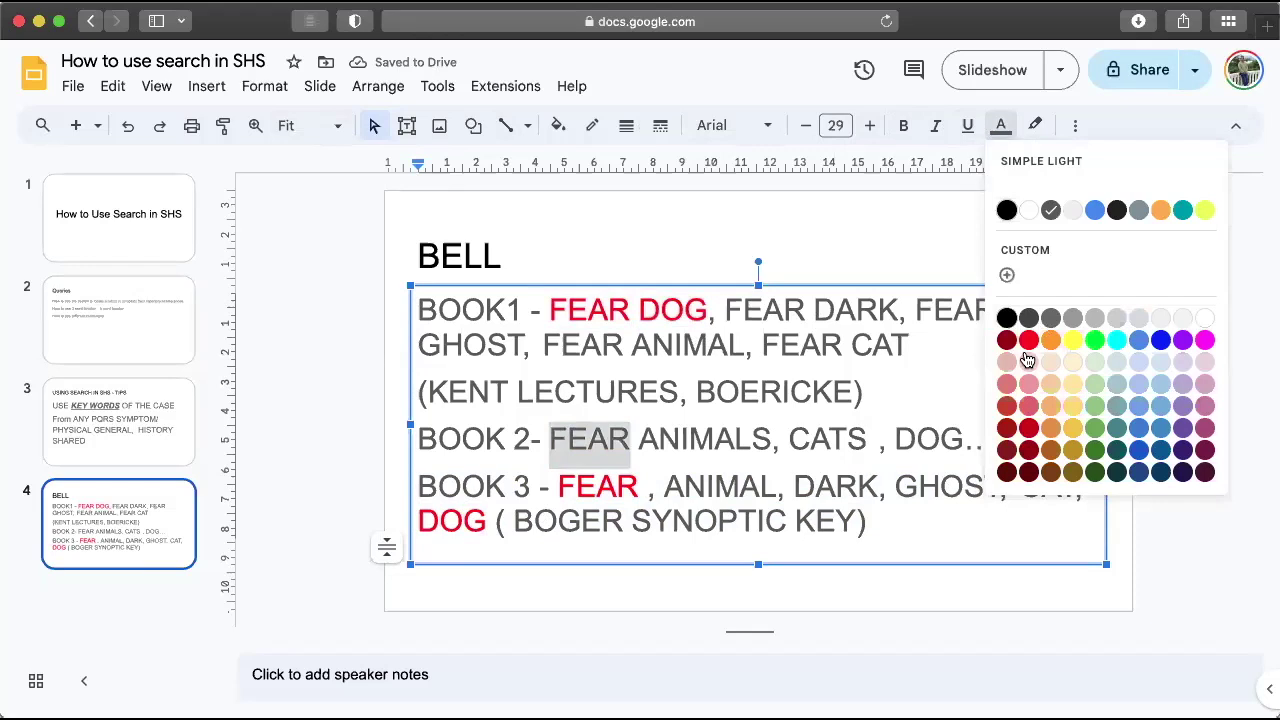
pyautogui.click(1029, 340)
pyautogui.doubleClick(914, 438)
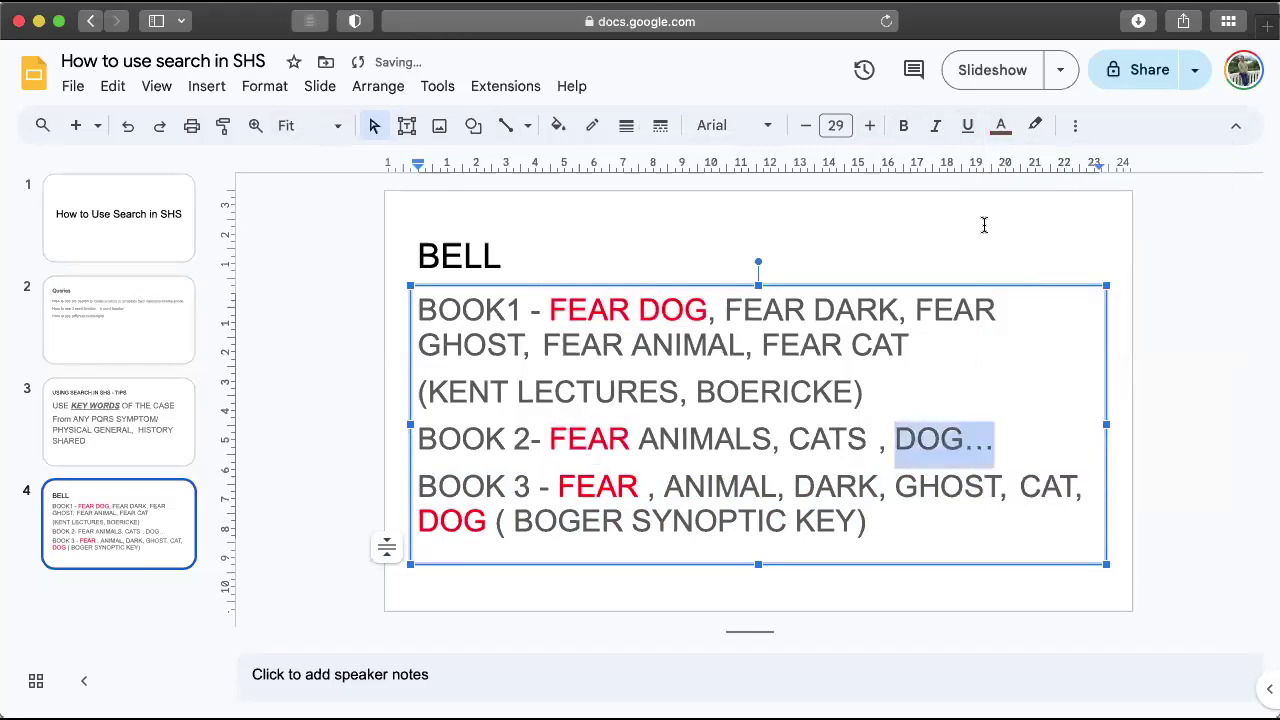
pyautogui.click(1000, 125)
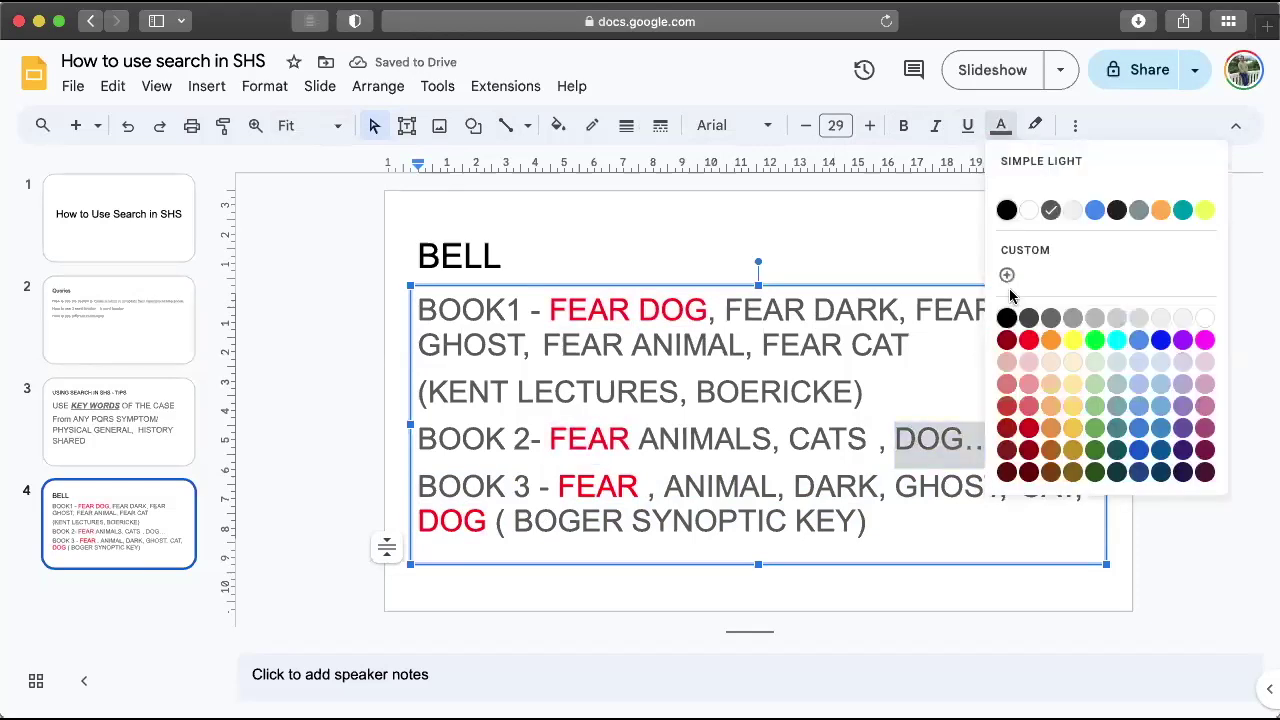
pyautogui.click(1029, 340)
pyautogui.click(578, 488)
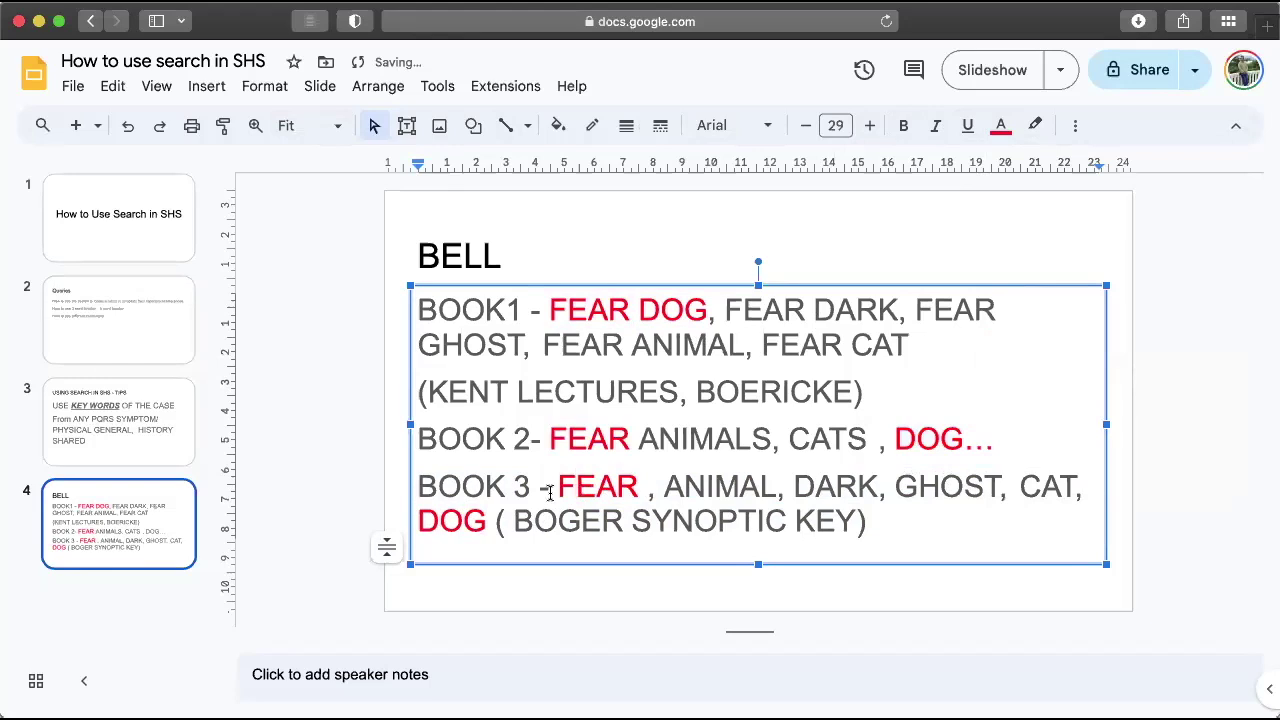
# - Append "= FEAR DOG" after "FEAR CAT" at the end of the BOOK1 entry
pyautogui.click(925, 344)
pyautogui.write('=')
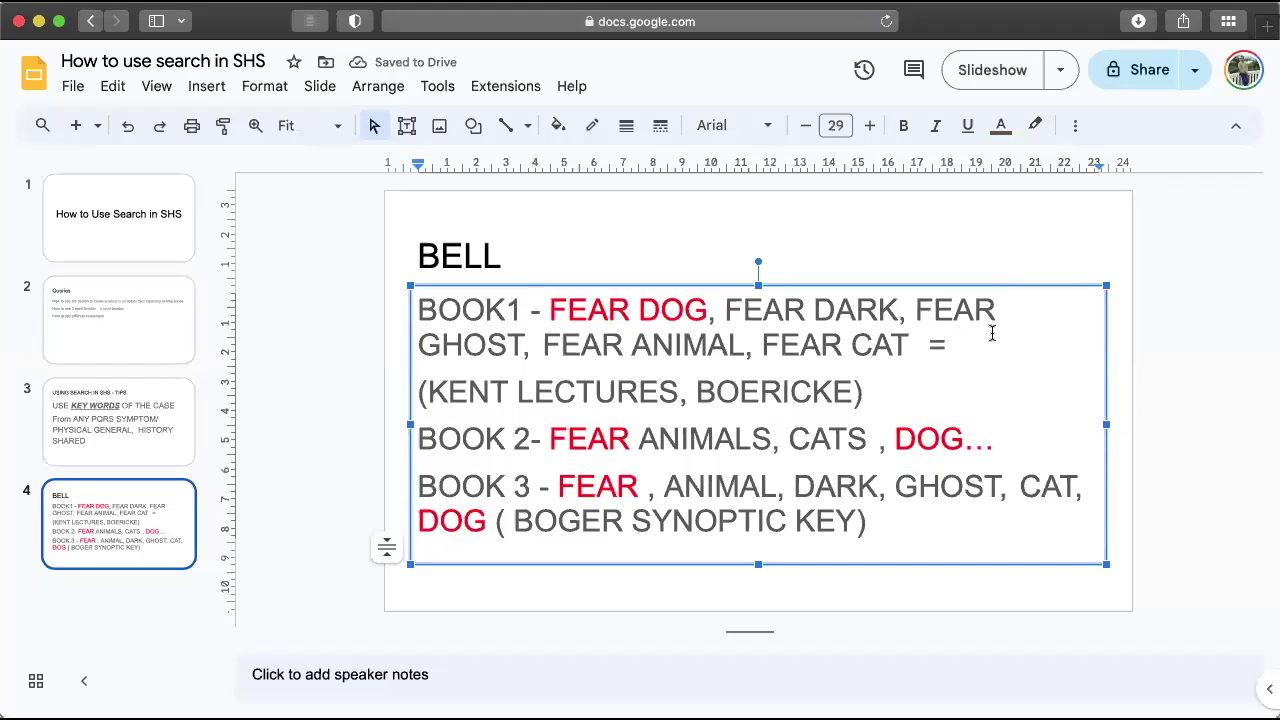
pyautogui.write('FEAR D')
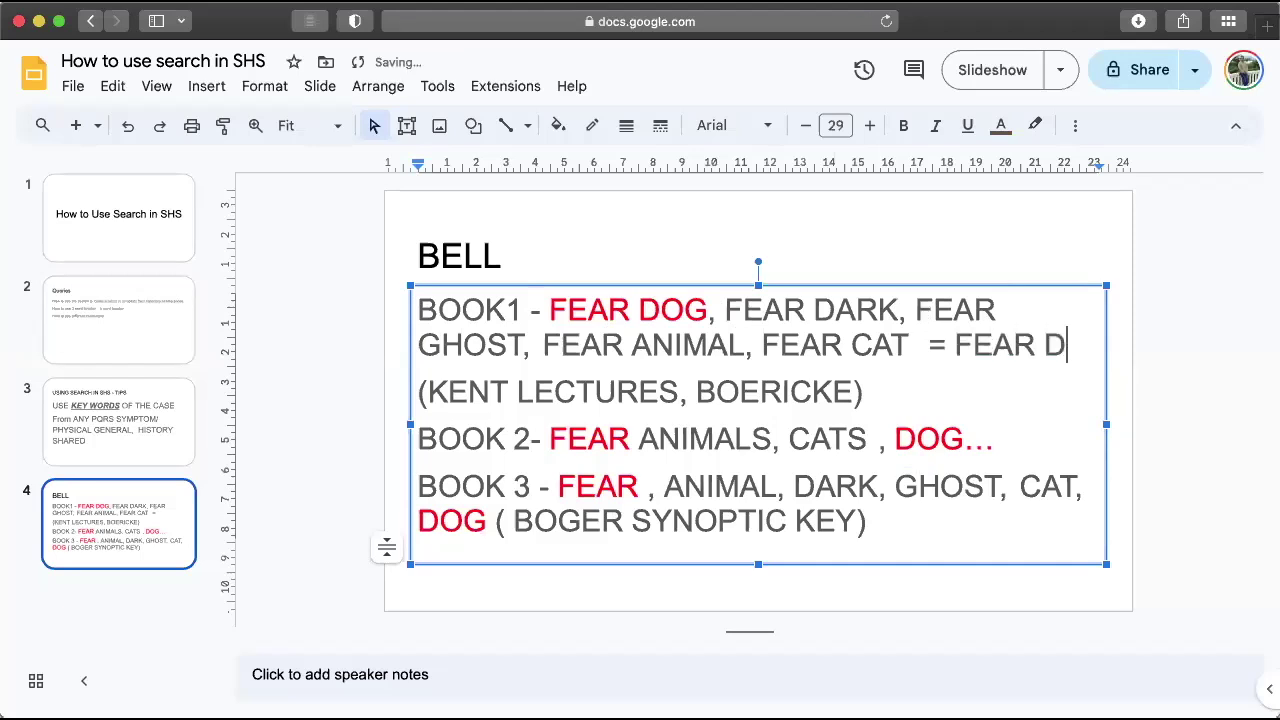
pyautogui.write('OG')
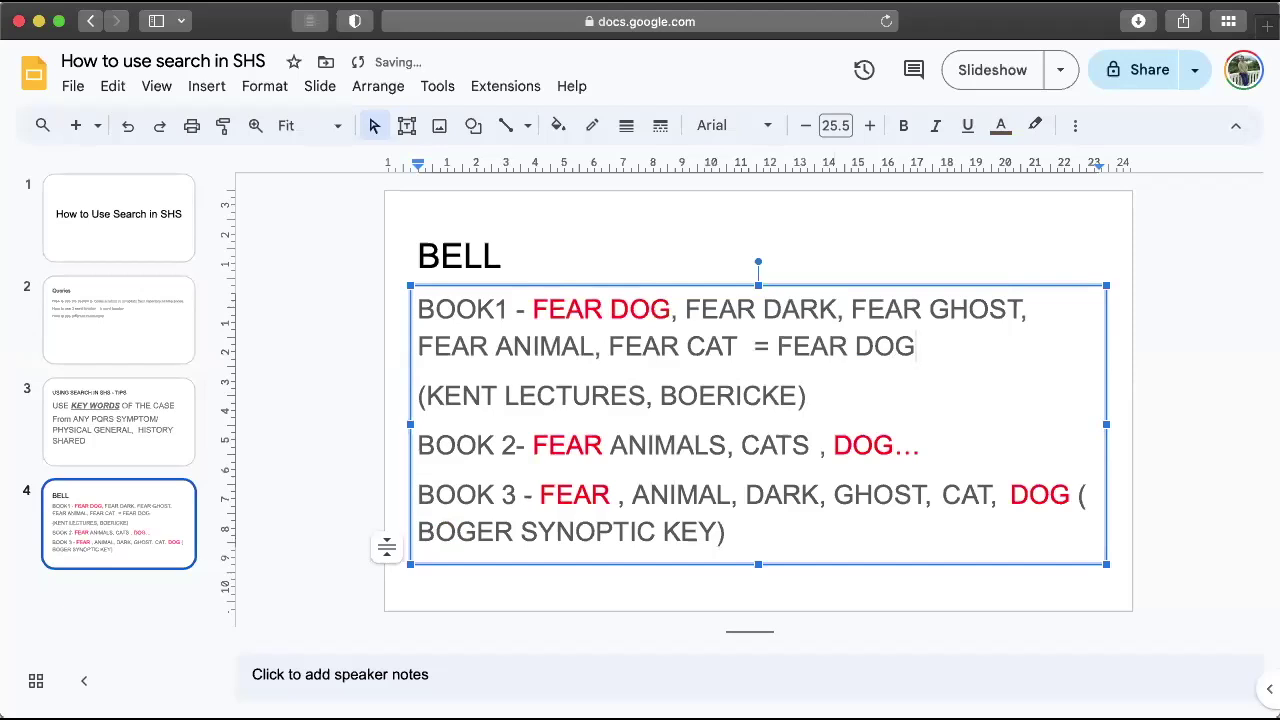
pyautogui.hotkey('shift', 'Up')
pyautogui.hotkey('shift', 'Up')
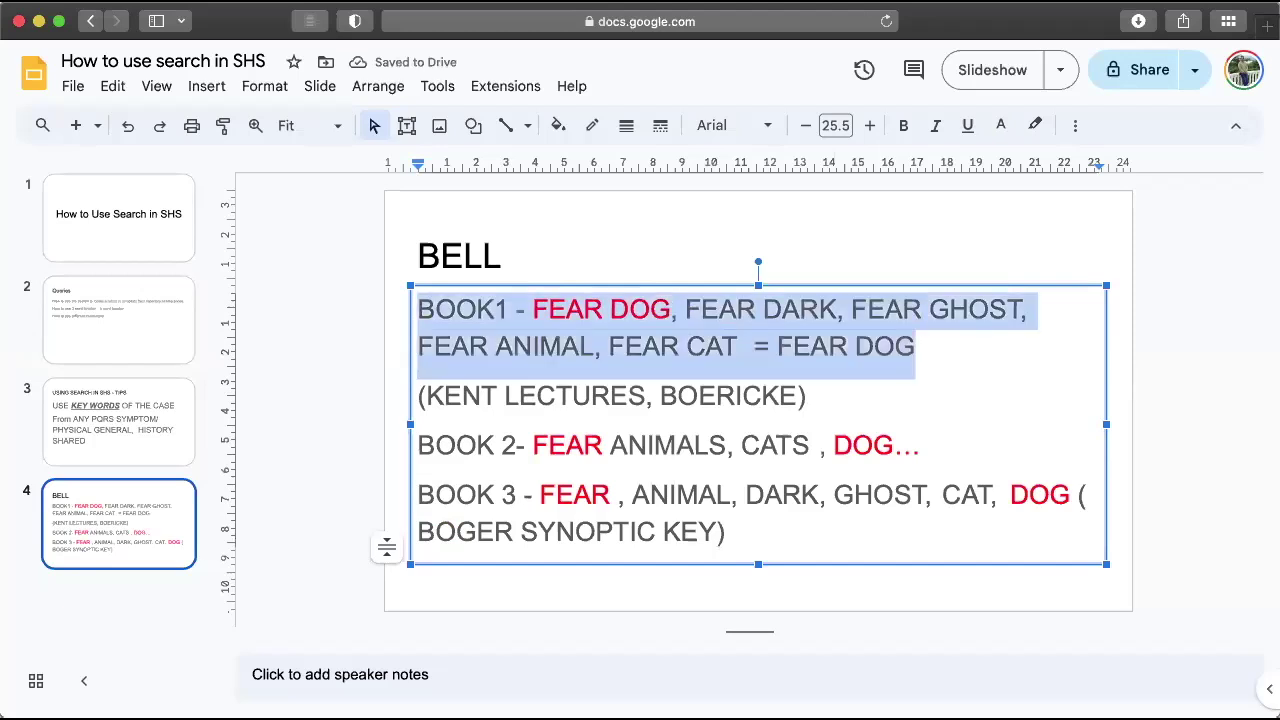
# - Append "= FEAR2DOG" to the end of the BOOK 2 line, with no spaces around the 2
pyautogui.click(921, 445)
pyautogui.write('= FEAR ')
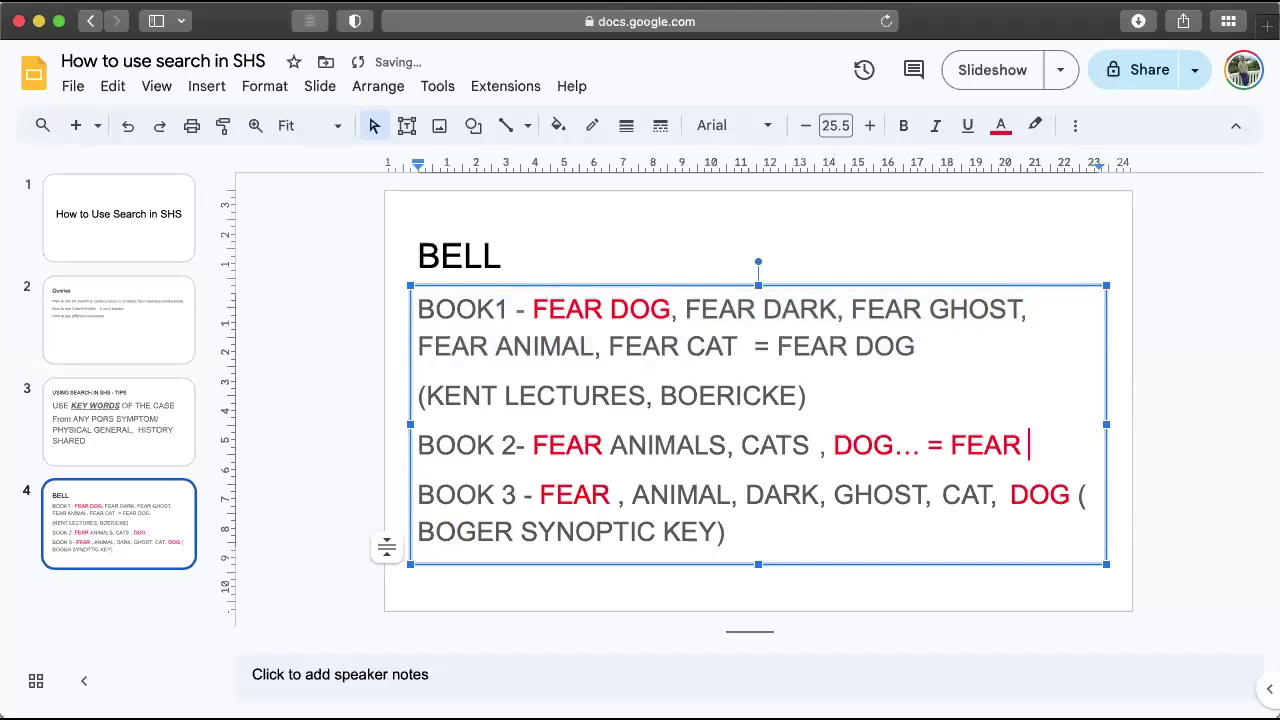
pyautogui.write('2 DOG')
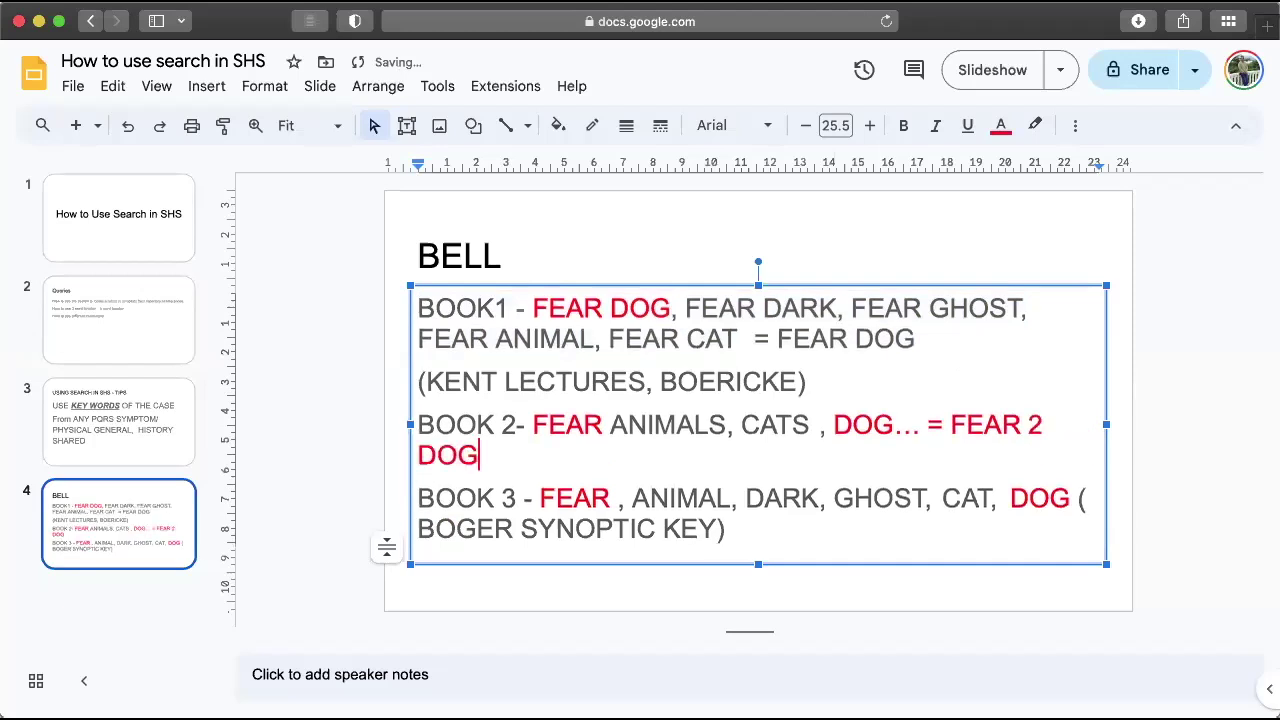
pyautogui.press('Left')
pyautogui.press('Left')
pyautogui.press('Left')
pyautogui.press('BackSpace')
pyautogui.press('Left')
pyautogui.press('BackSpace')
pyautogui.press('Right')
pyautogui.press('Right')
pyautogui.press('Right')
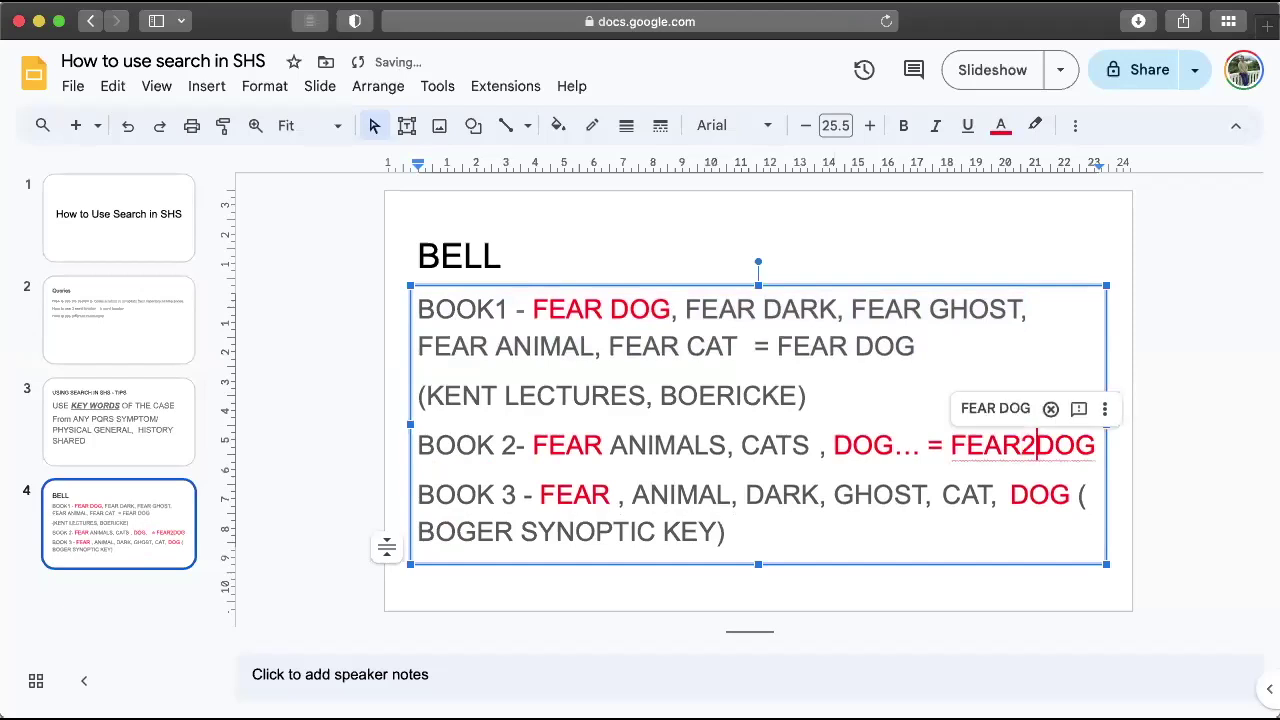
# - Put "(BOGER SYNOPTIC KEY)" on its own line below BOOK 3 and remove the space after its opening bracket
pyautogui.press('Down')
pyautogui.press('Down')
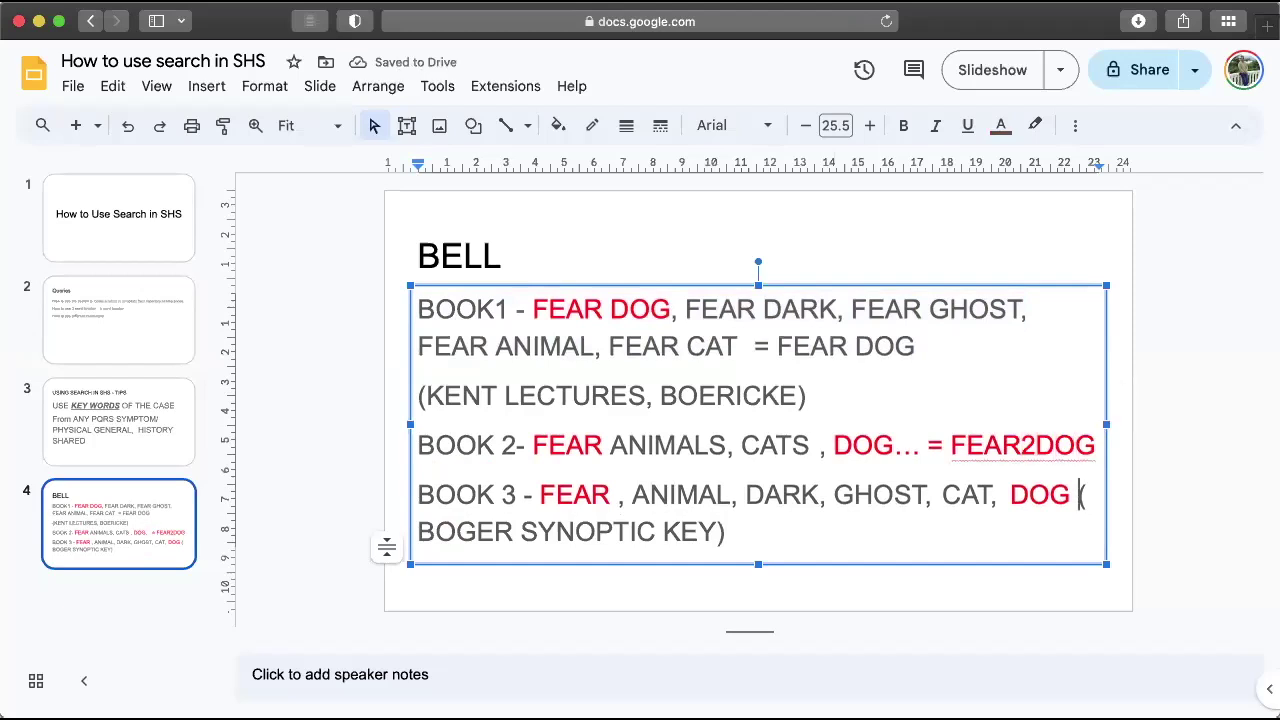
pyautogui.press('Return')
pyautogui.press('Right')
pyautogui.press('Right')
pyautogui.press('BackSpace')
# - Append "= FEAR4DOG" after "(BOGER SYNOPTIC KEY)", with no spaces around the 4
pyautogui.press('Right')
pyautogui.press('Right')
pyautogui.press('Right')
pyautogui.press('Right')
pyautogui.press('Right')
pyautogui.press('Right')
pyautogui.press('Right')
pyautogui.press('Right')
pyautogui.press('Right')
pyautogui.press('Right')
pyautogui.press('Right')
pyautogui.press('Right')
pyautogui.press('Right')
pyautogui.press('Right')
pyautogui.press('Right')
pyautogui.press('Right')
pyautogui.press('Right')
pyautogui.press('Right')
pyautogui.press('Right')
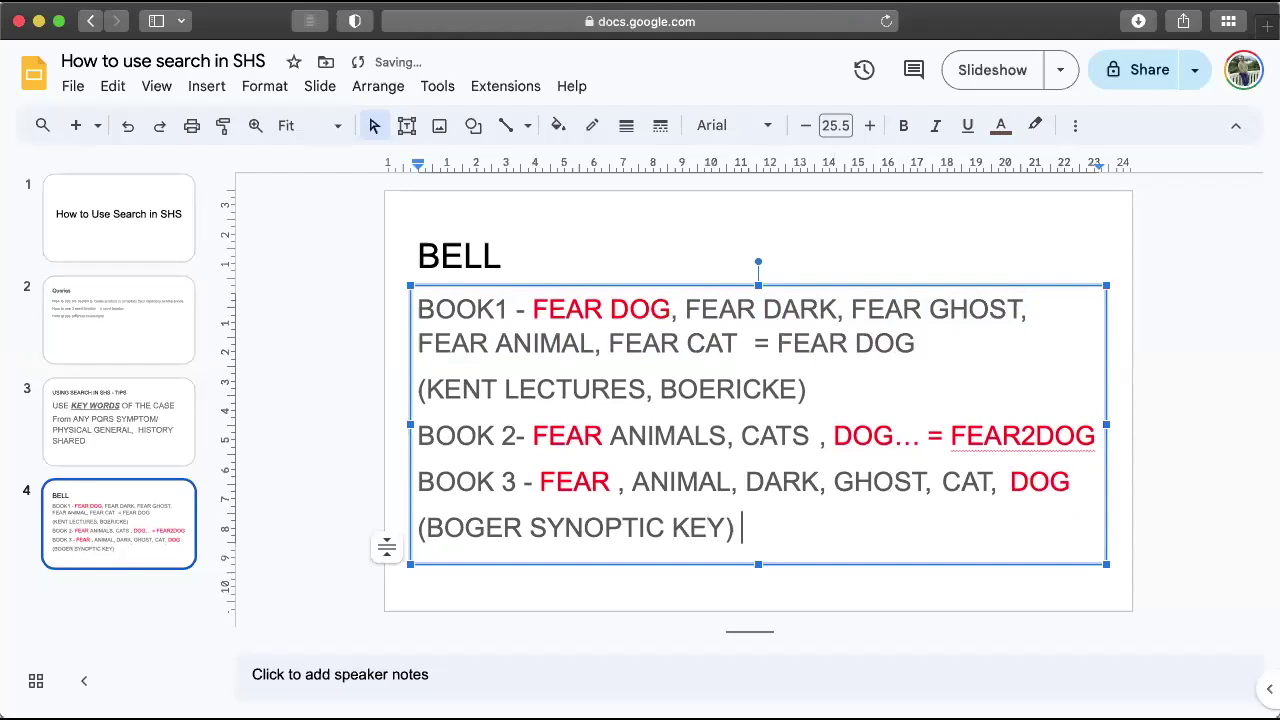
pyautogui.write('(')
pyautogui.write('F')
pyautogui.press('BackSpace')
pyautogui.press('BackSpace')
pyautogui.write('= FEAR ')
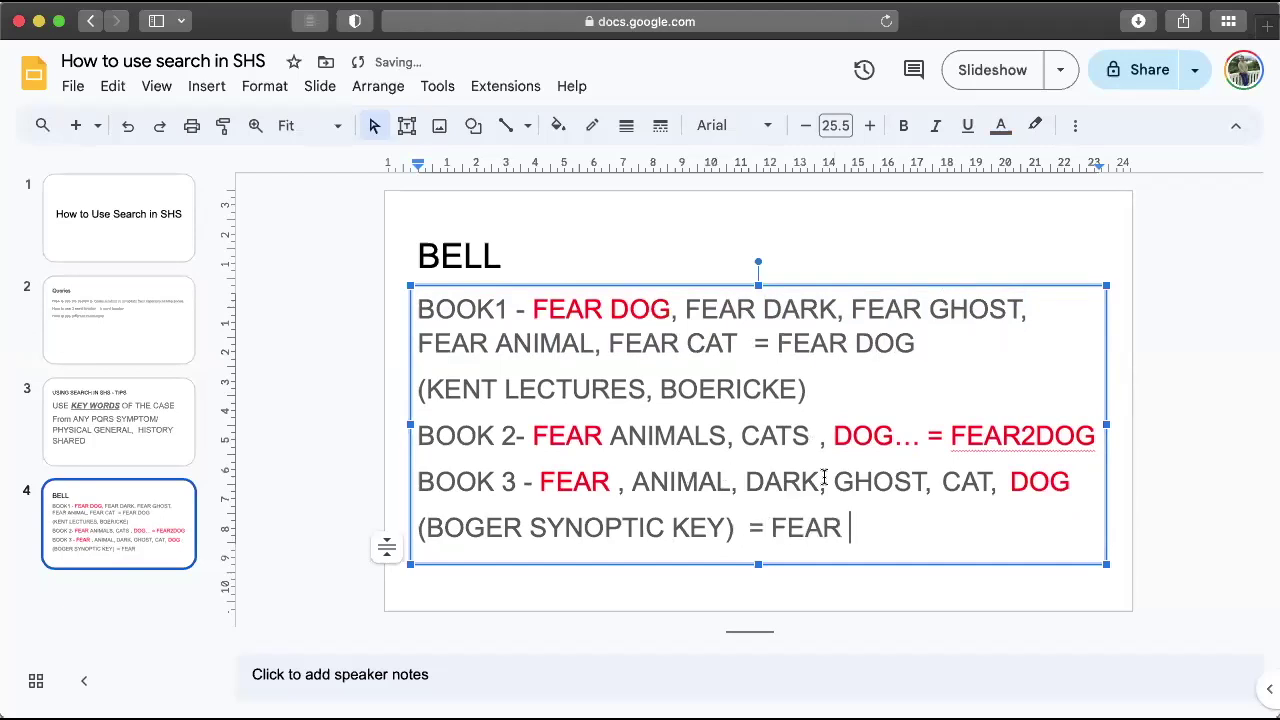
pyautogui.write('4 DO')
pyautogui.press('BackSpace')
pyautogui.press('BackSpace')
pyautogui.press('BackSpace')
pyautogui.write('DOG')
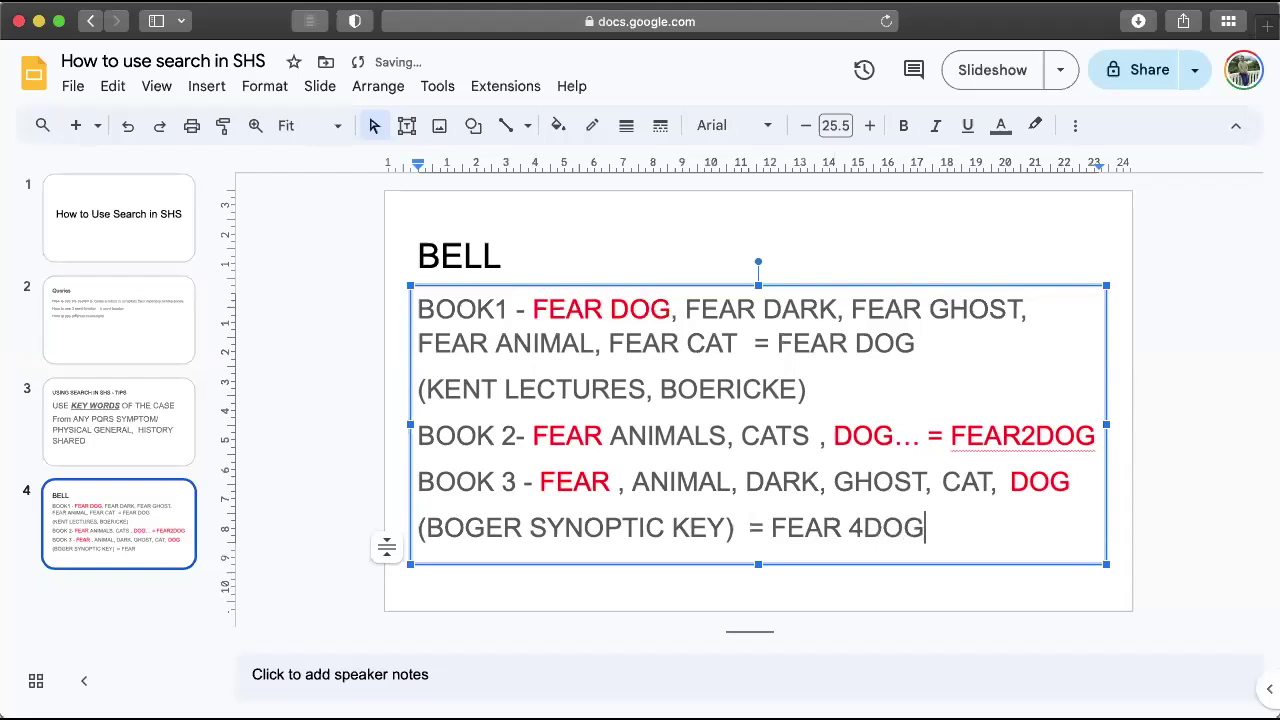
pyautogui.press('Left')
pyautogui.press('Left')
pyautogui.press('Left')
pyautogui.press('Left')
pyautogui.press('BackSpace')
# - Colour the word "FEAR4DOG" red on the BOGER SYNOPTIC KEY line
pyautogui.click(917, 527)
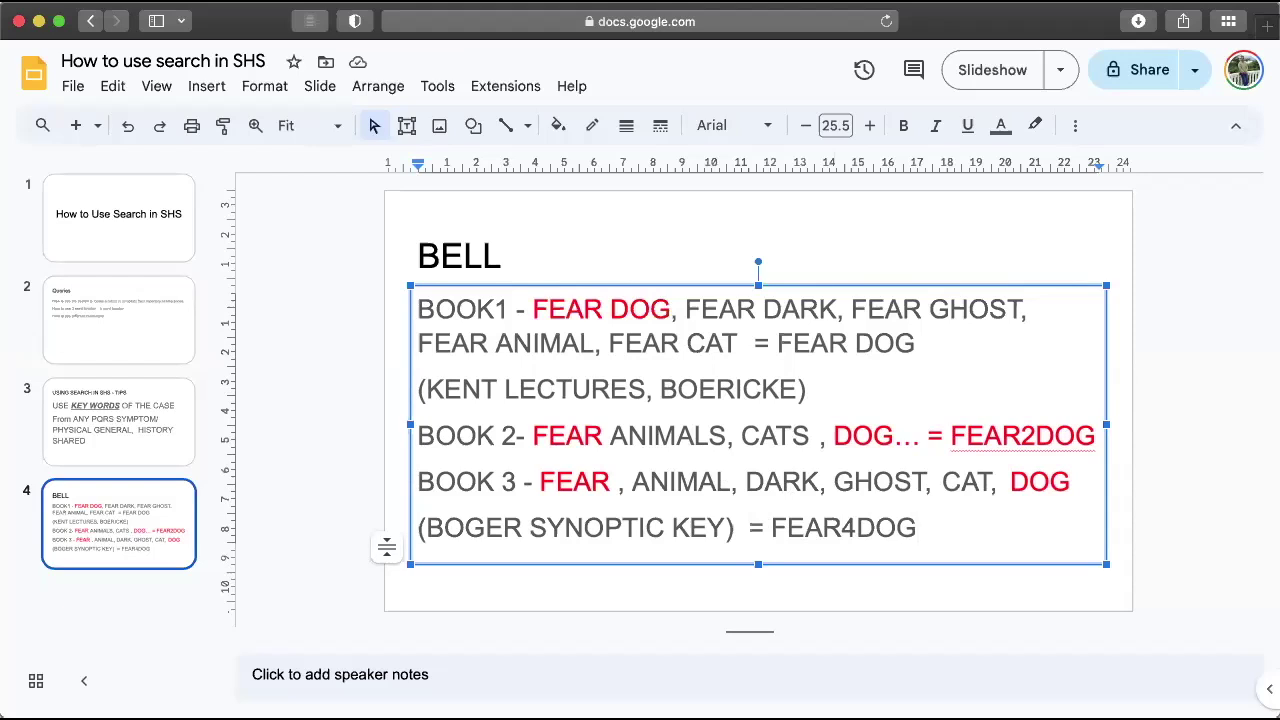
pyautogui.hotkey('shift', 'Left')
pyautogui.hotkey('shift', 'Left')
pyautogui.hotkey('shift', 'Left')
pyautogui.hotkey('shift', 'Left')
pyautogui.hotkey('shift', 'Left')
pyautogui.hotkey('shift', 'Left')
pyautogui.hotkey('shift', 'Left')
pyautogui.hotkey('shift', 'Left')
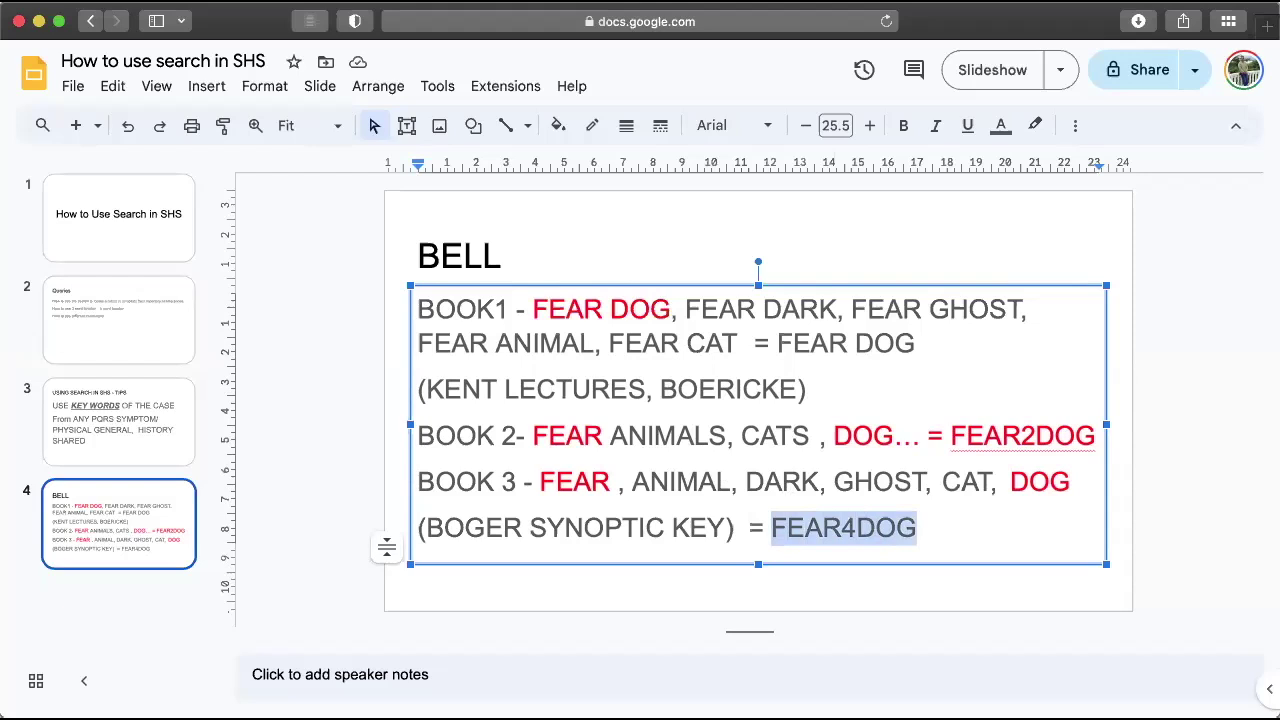
pyautogui.click(1003, 128)
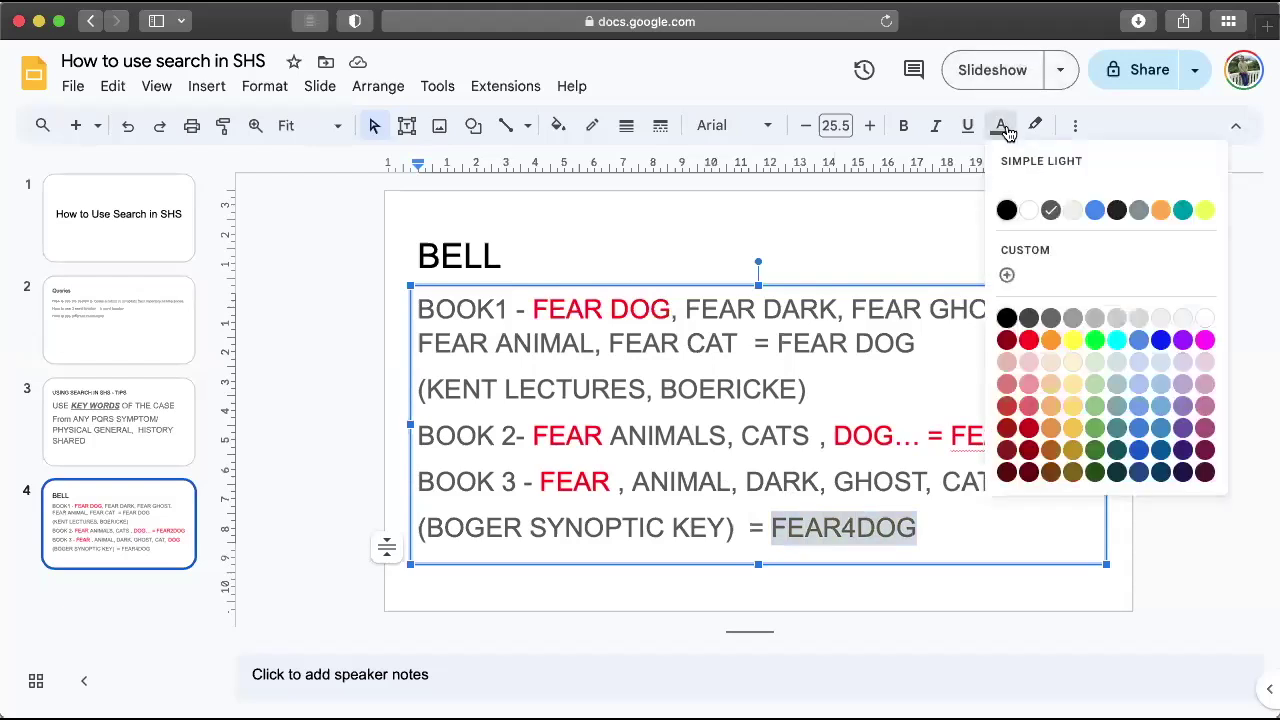
pyautogui.click(1030, 343)
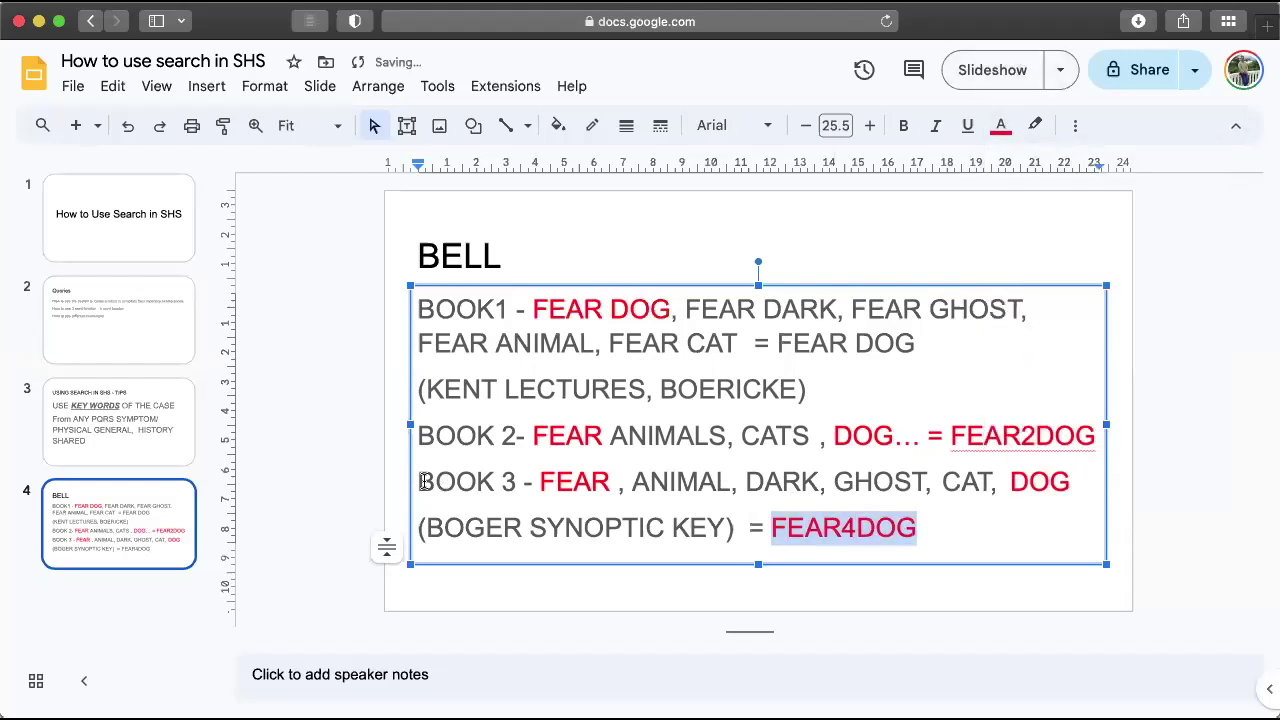
pyautogui.click(358, 483)
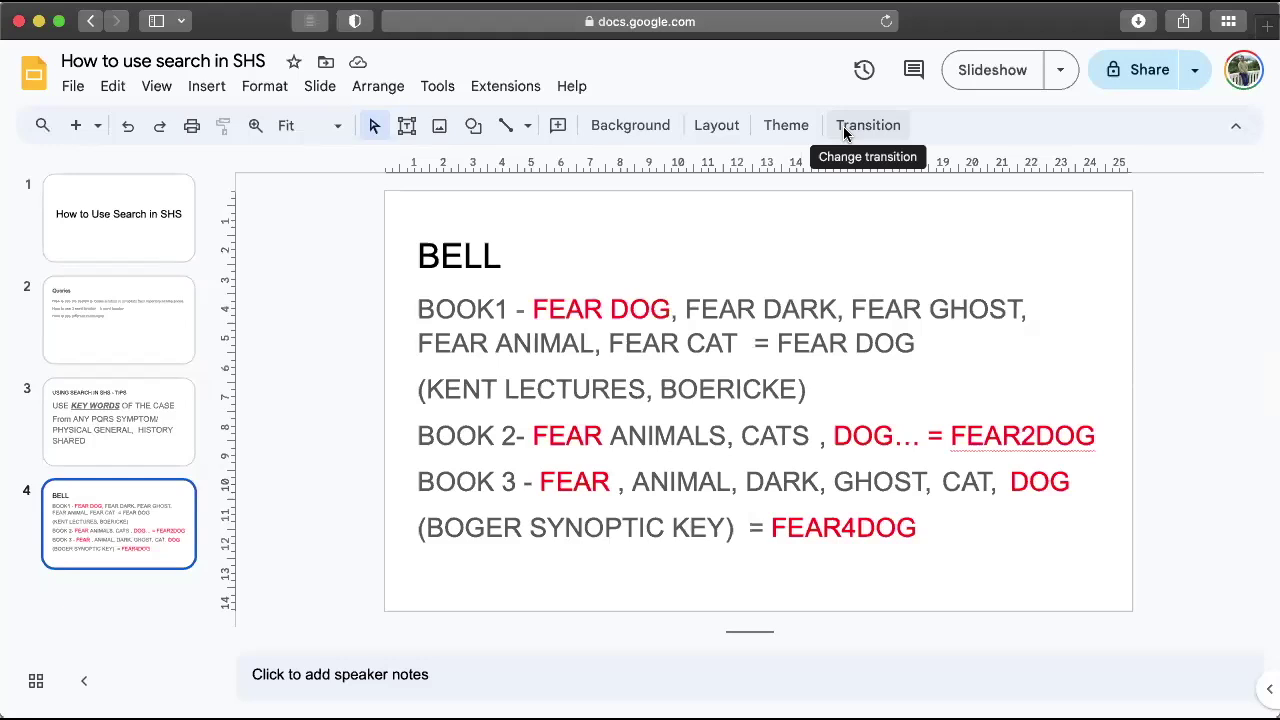
# - Review the BOOK1 entry's wording "FEAR DOG" and its source books, and the BOOK 2 label
pyautogui.rightClick(224, 568)
pyautogui.click(363, 440)
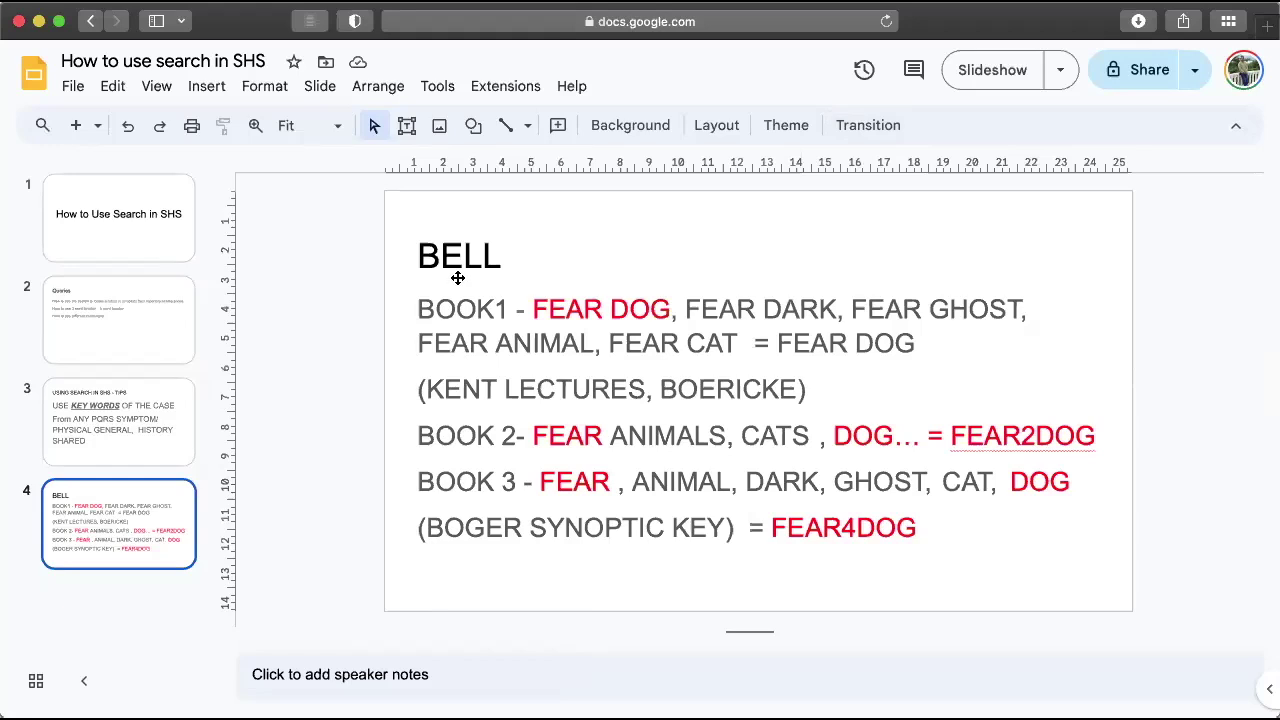
pyautogui.doubleClick(460, 305)
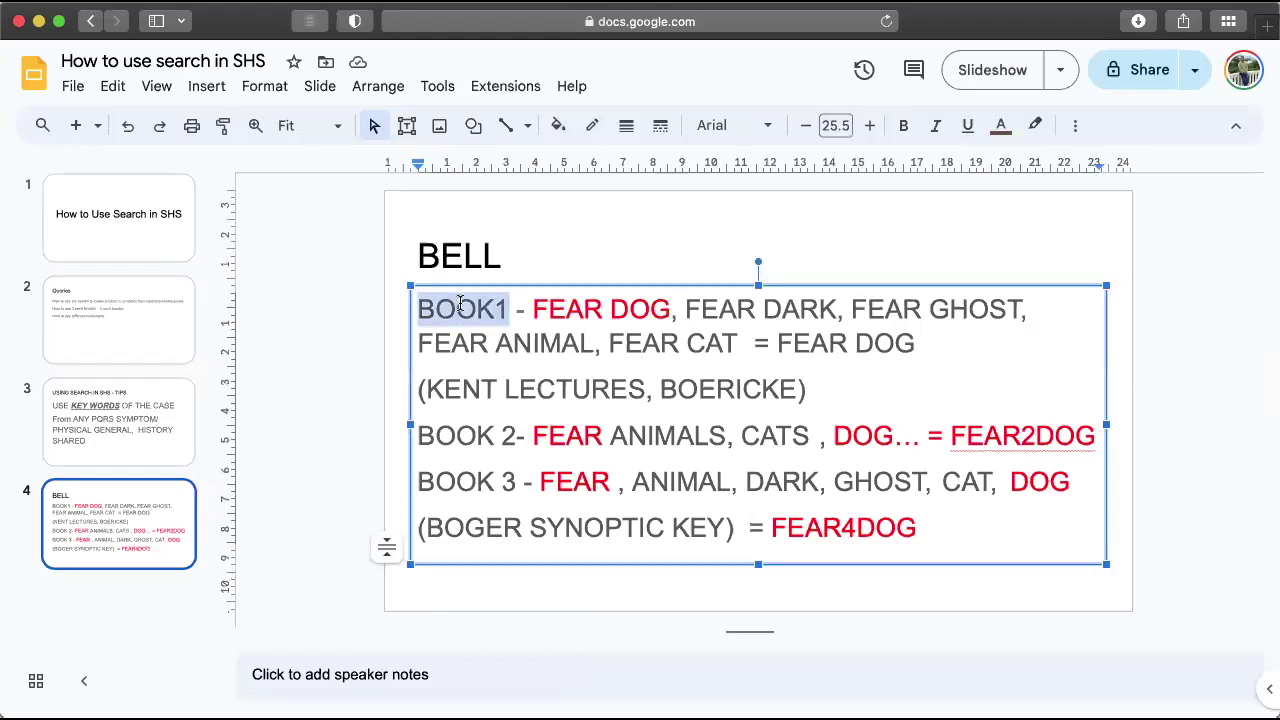
pyautogui.tripleClick(456, 385)
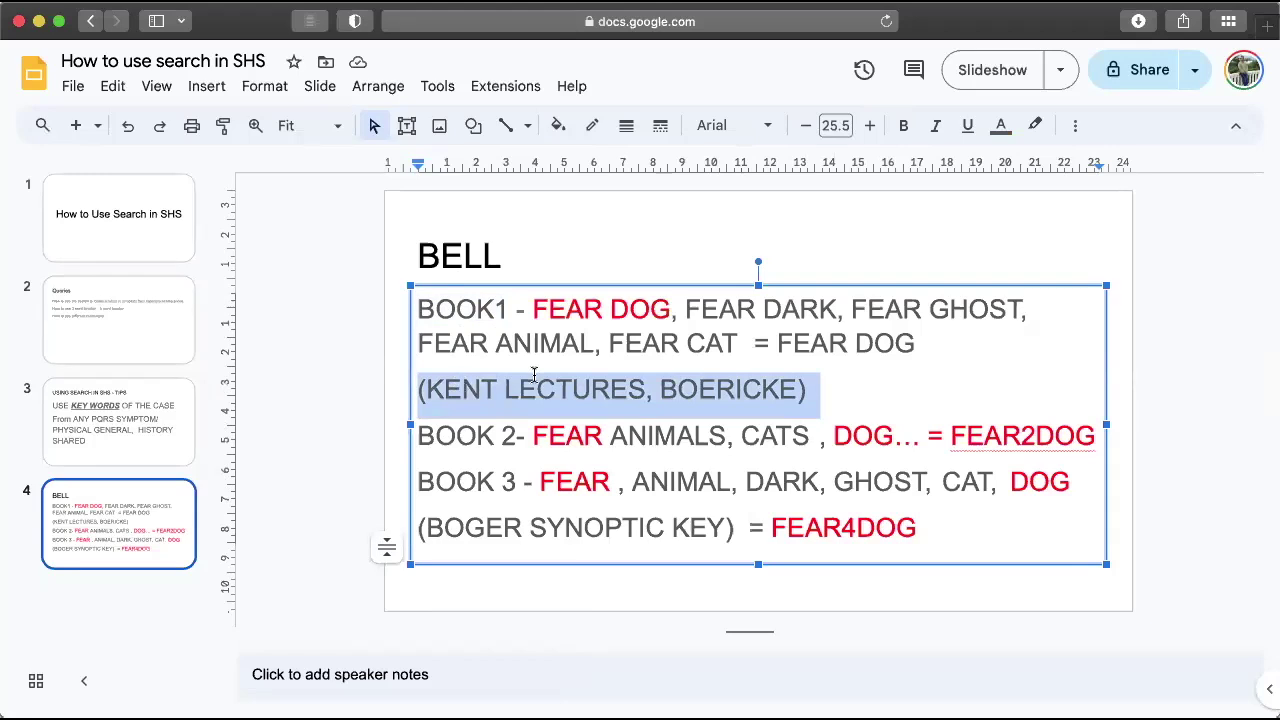
pyautogui.click(677, 304)
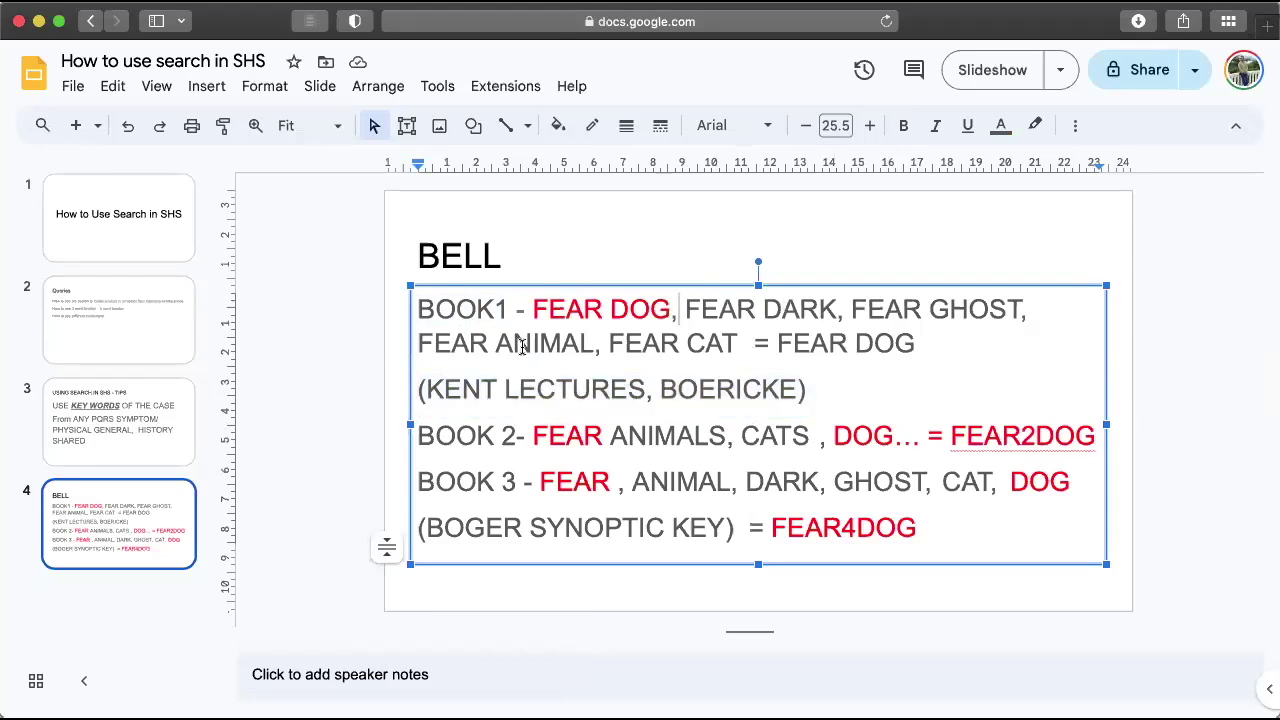
pyautogui.doubleClick(578, 309)
pyautogui.hotkey('shift', 'Right')
pyautogui.hotkey('shift', 'Right')
pyautogui.hotkey('shift', 'Right')
pyautogui.hotkey('shift', 'Right')
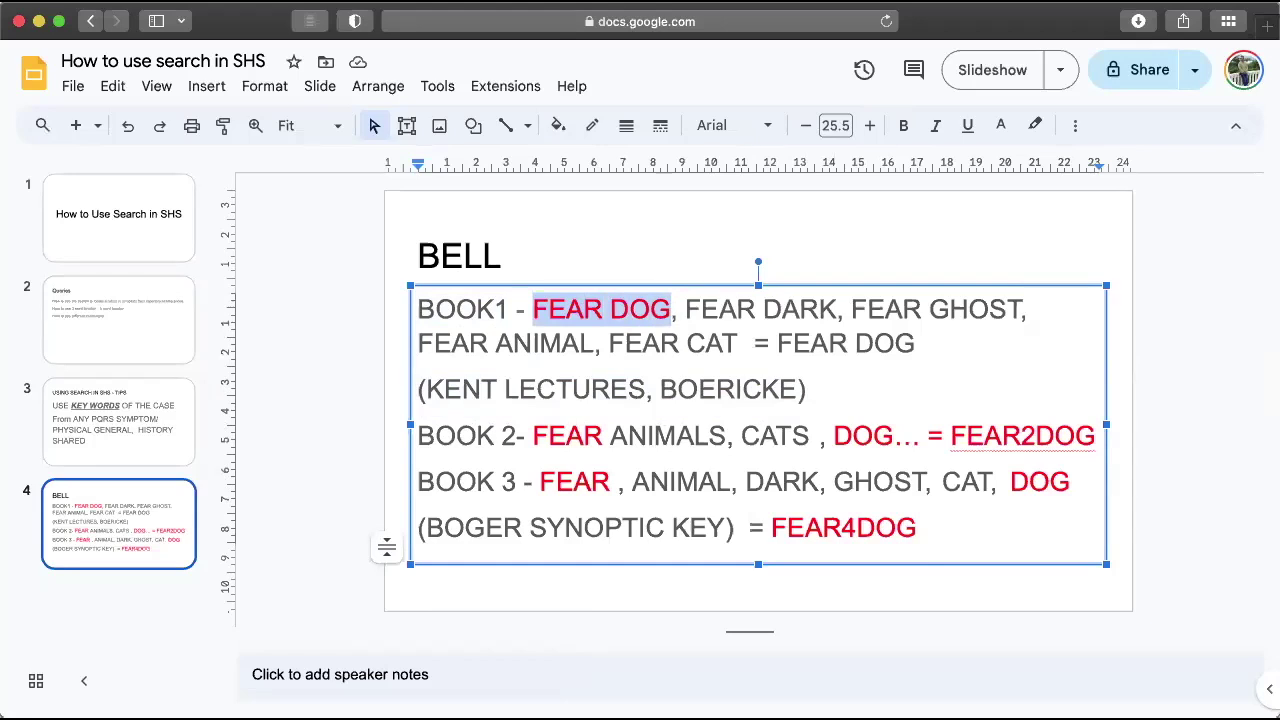
pyautogui.doubleClick(460, 436)
pyautogui.hotkey('shift', 'Right')
pyautogui.hotkey('shift', 'Right')
pyautogui.hotkey('shift', 'Right')
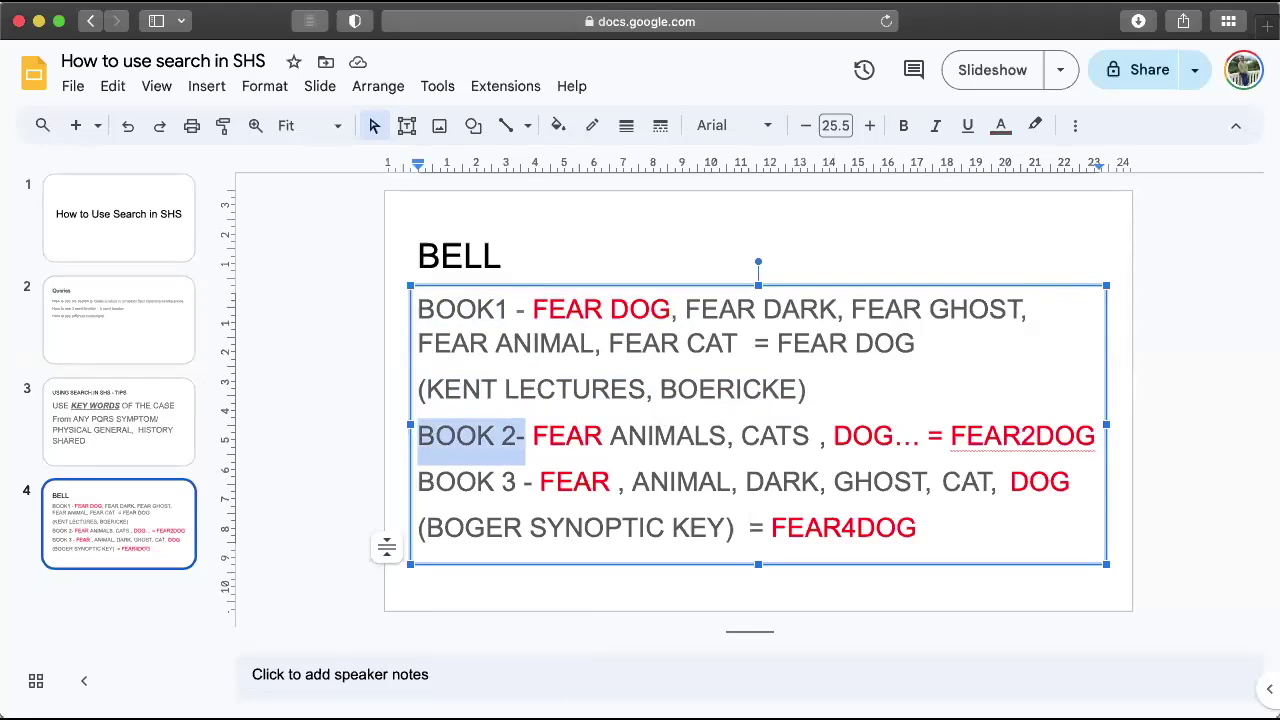
# - Insert a comma between "FEAR" and "ANIMALS" in the BOOK 2 paragraph
pyautogui.click(611, 433)
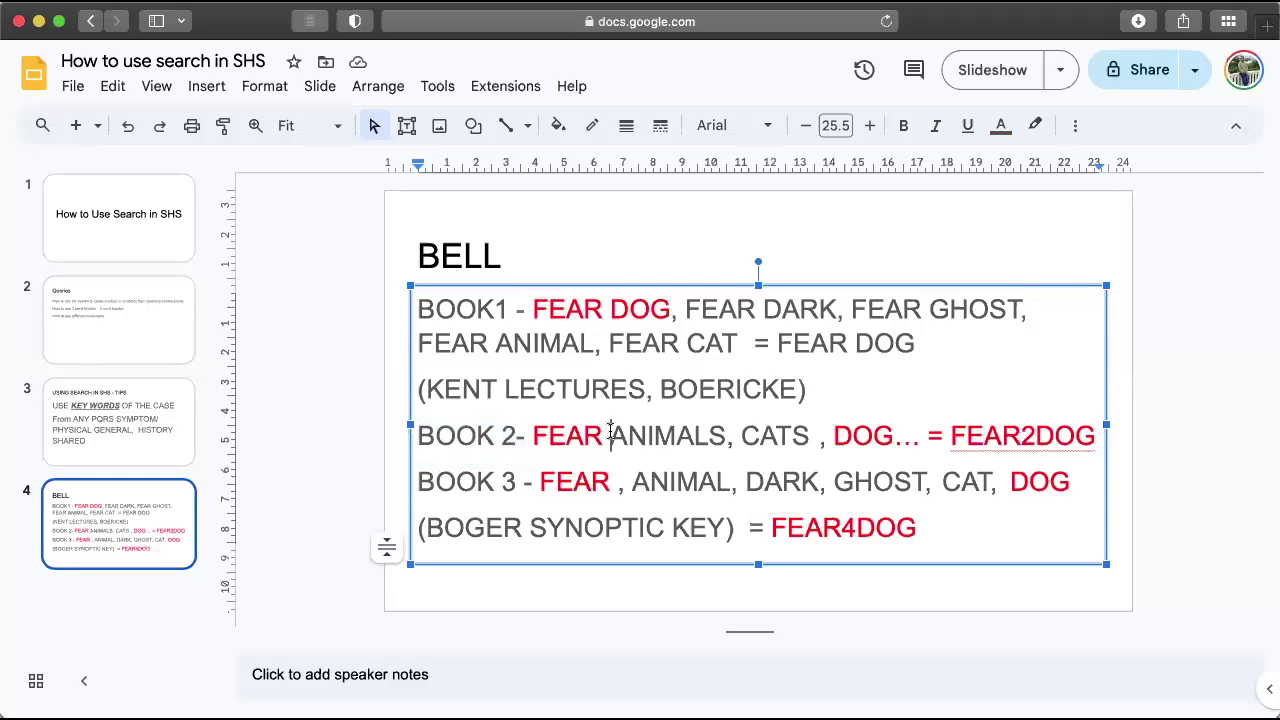
pyautogui.write(',')
pyautogui.press('BackSpace')
pyautogui.write(',')
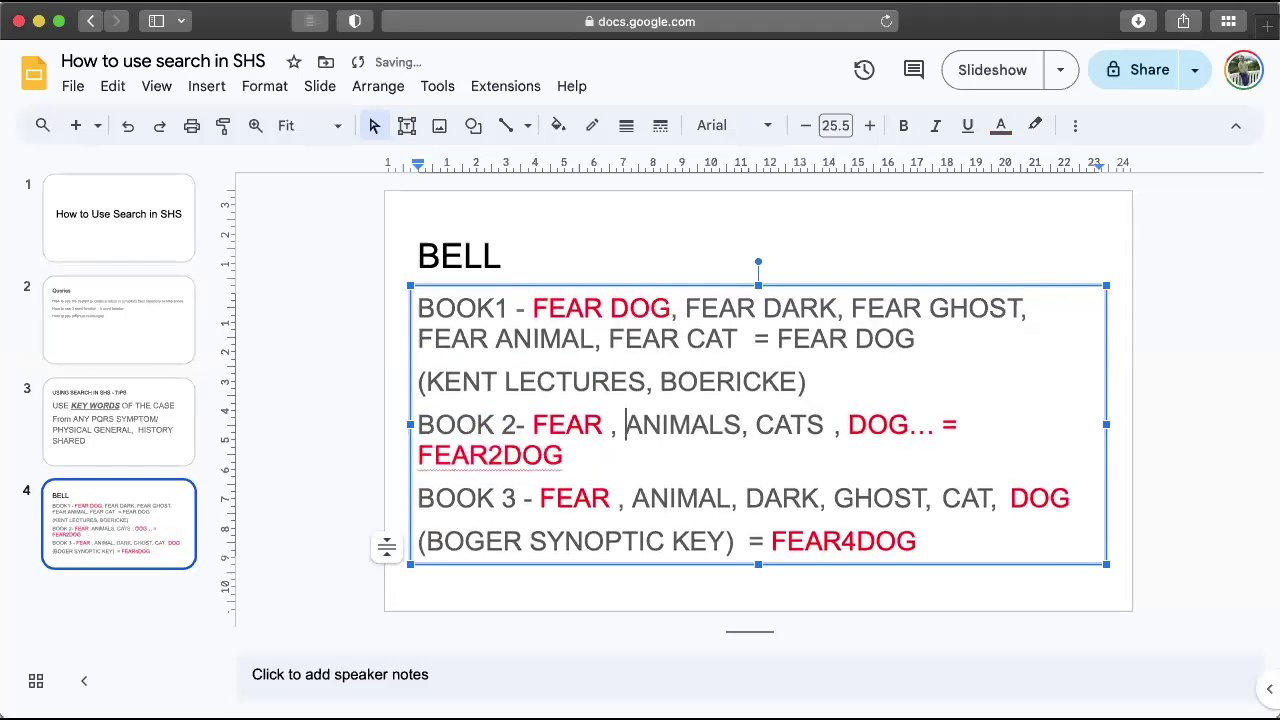
pyautogui.press('Left')
pyautogui.press('Left')
# - Remove the extra space between "CATS" and its comma in the BOOK 2 paragraph
pyautogui.doubleClick(566, 422)
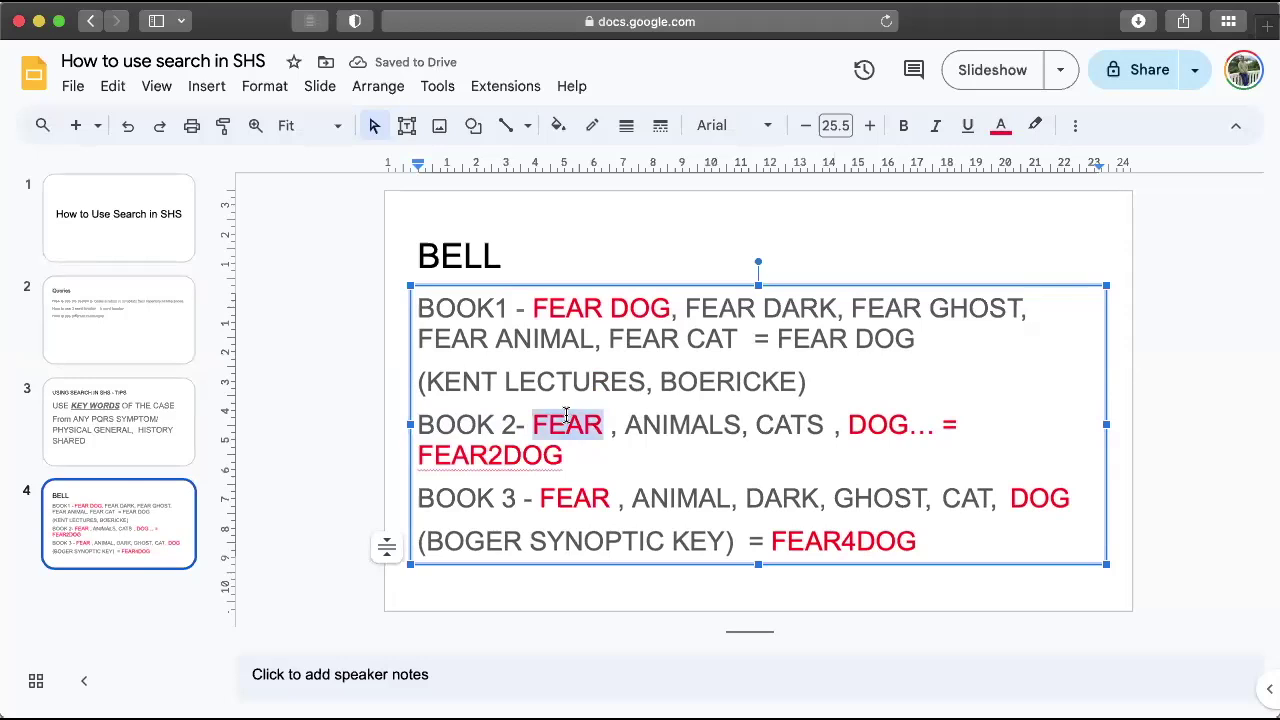
pyautogui.click(710, 425)
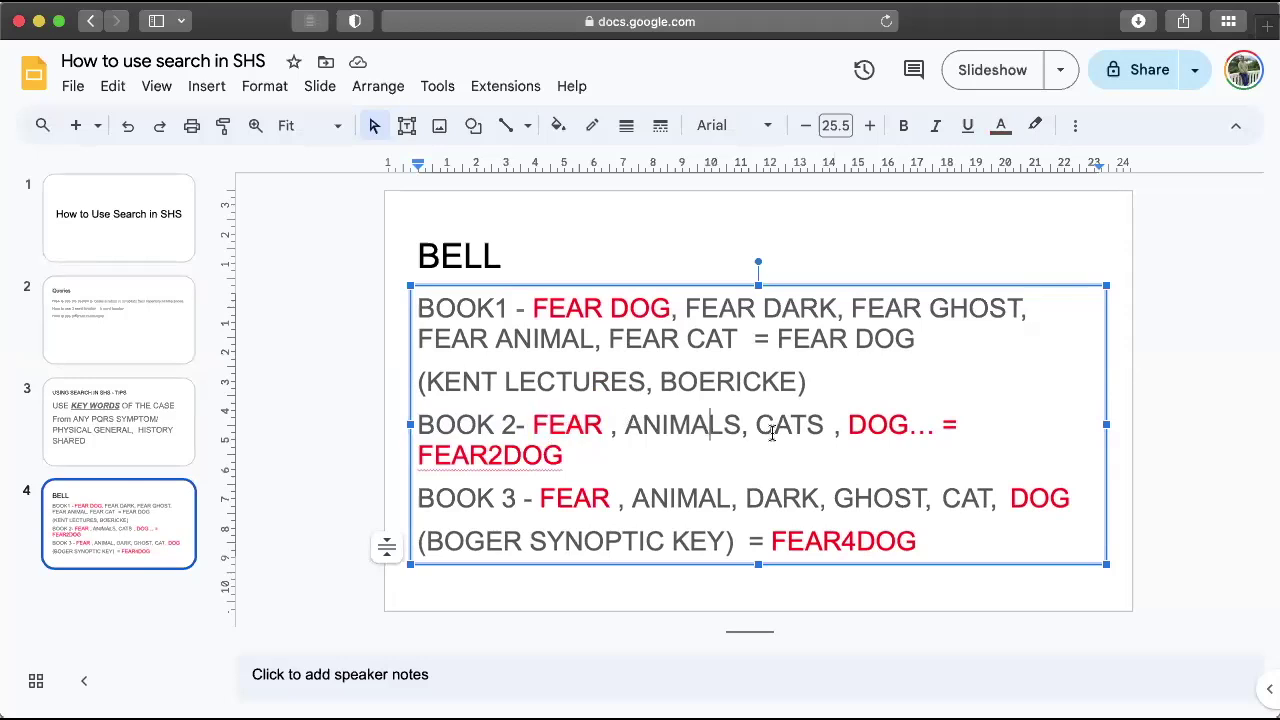
pyautogui.click(750, 425)
pyautogui.hotkey('shift', 'Left')
pyautogui.click(790, 426)
pyautogui.click(835, 425)
pyautogui.press('BackSpace')
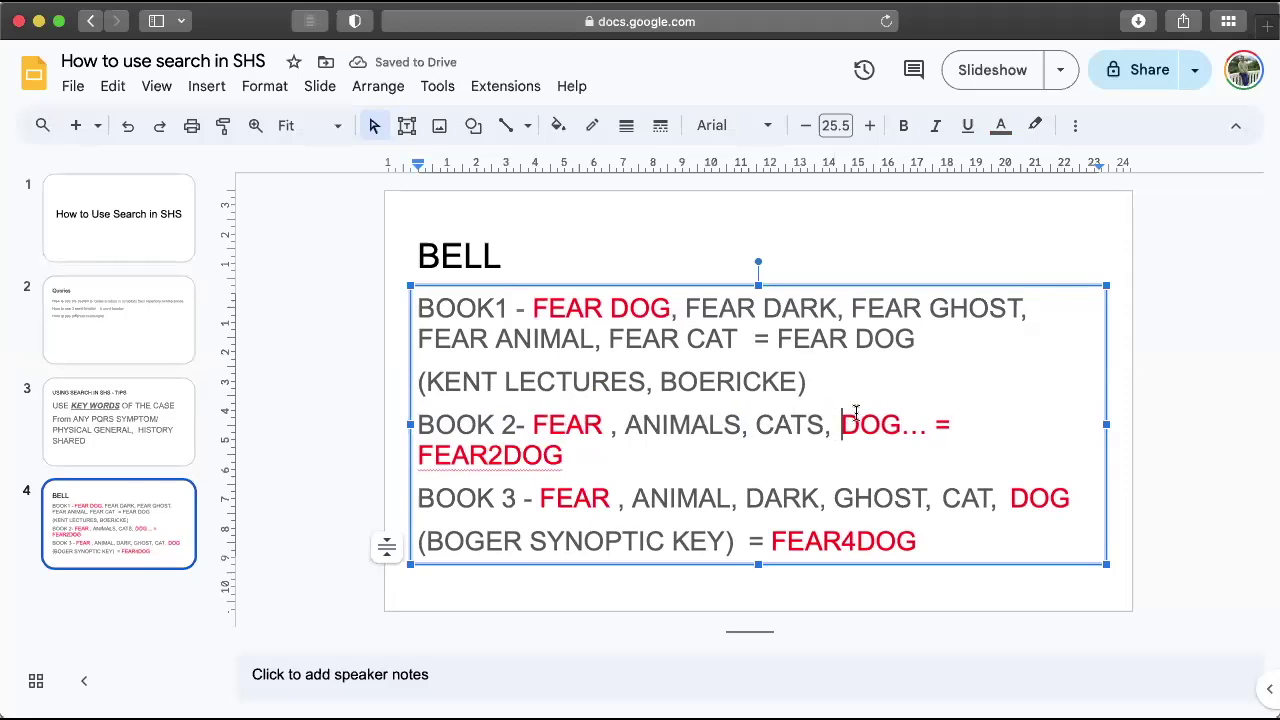
# - Compare the "FEAR2DOG" search term with the words "ANIMALS, CATS," standing between FEAR and DOG in BOOK 2
pyautogui.click(498, 453)
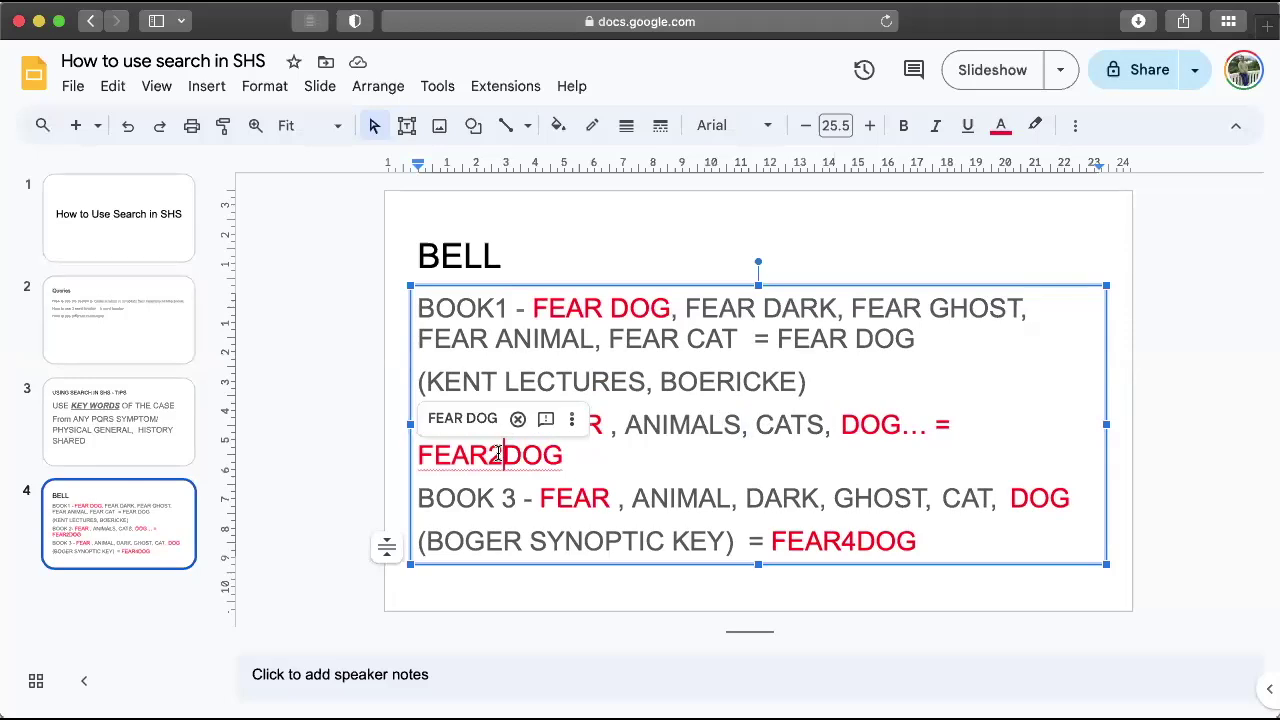
pyautogui.doubleClick(665, 428)
pyautogui.hotkey('shift', 'Right')
pyautogui.hotkey('shift', 'Right')
pyautogui.hotkey('shift', 'Right')
pyautogui.hotkey('shift', 'Right')
pyautogui.hotkey('shift', 'Right')
pyautogui.hotkey('shift', 'Right')
pyautogui.hotkey('shift', 'Right')
pyautogui.hotkey('shift', 'Right')
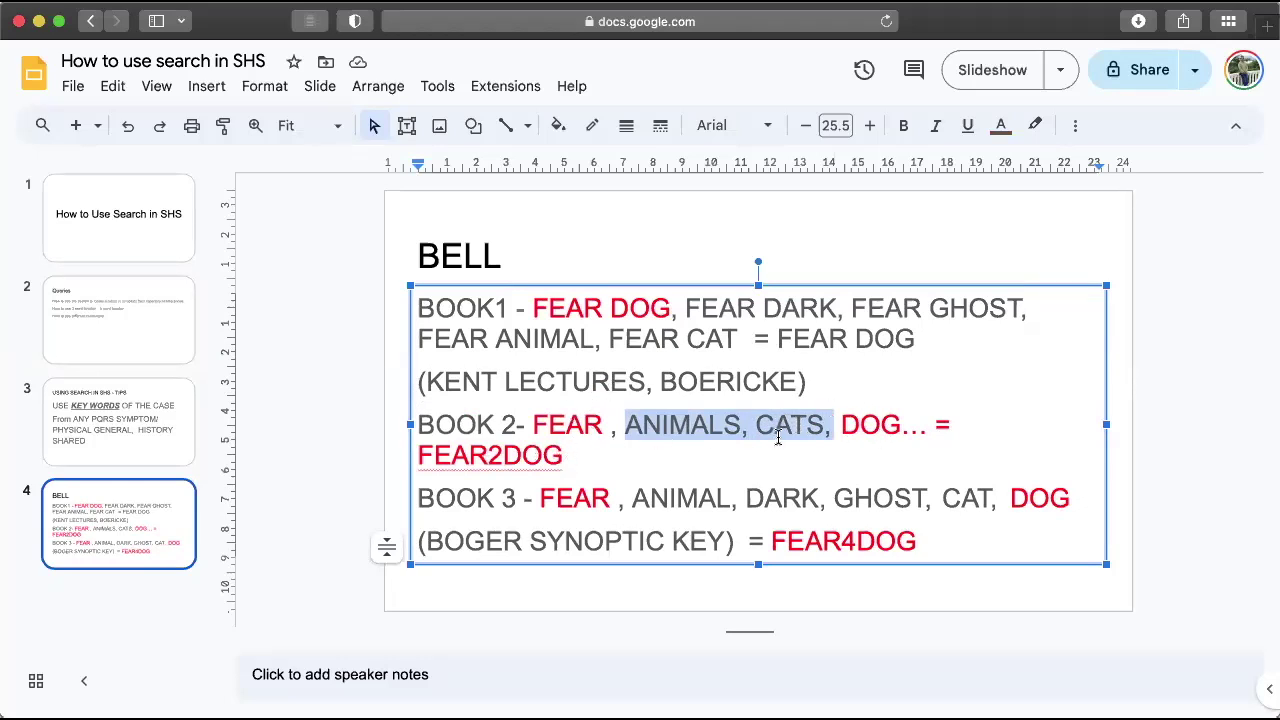
pyautogui.click(666, 452)
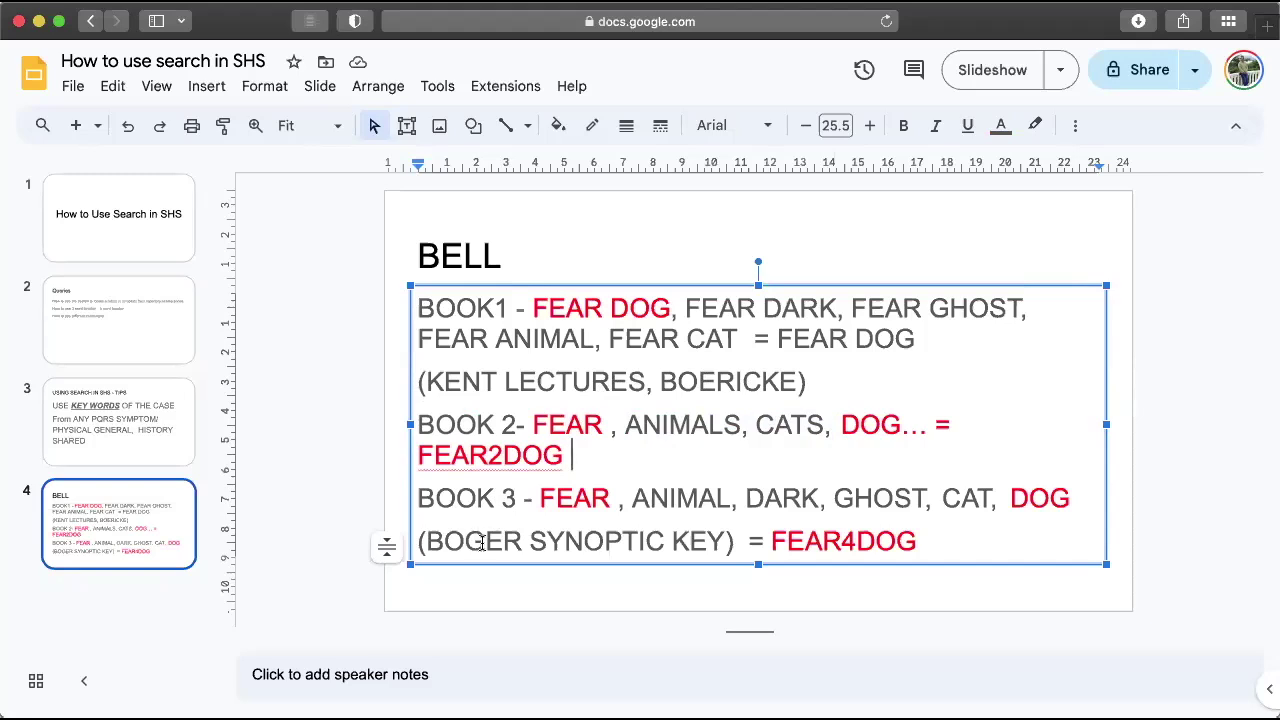
# - Compare the "FEAR4DOG" search term with the words "ANIMAL, DARK, GHOST, CAT," between FEAR and DOG in BOOK 3
pyautogui.doubleClick(575, 490)
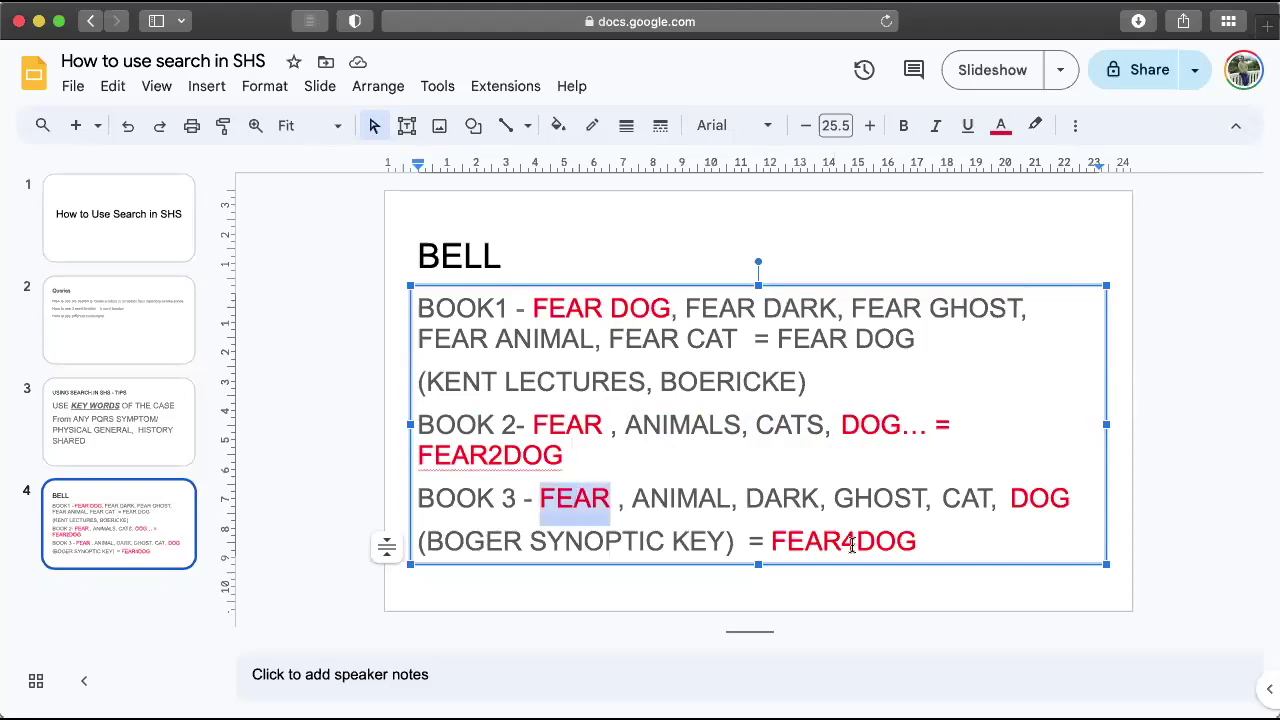
pyautogui.click(664, 500)
pyautogui.moveTo(664, 500); pyautogui.dragTo(995, 500)
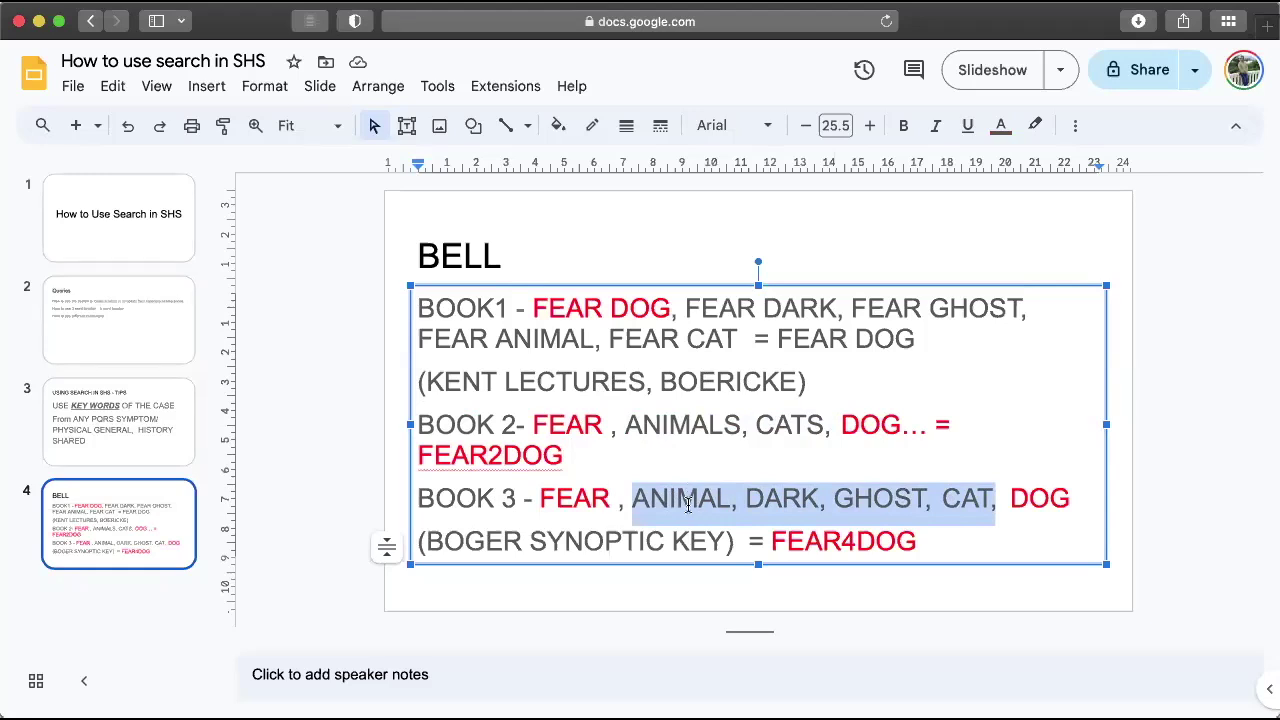
pyautogui.doubleClick(850, 542)
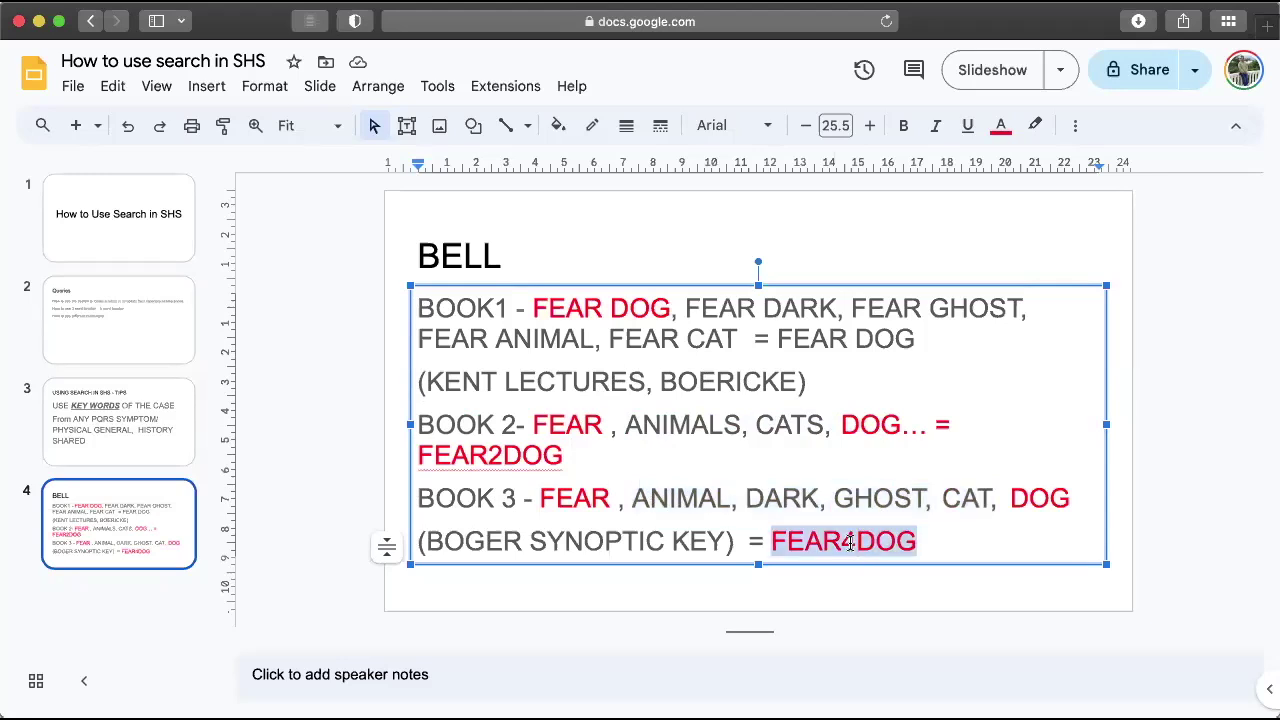
# - Switch to Synergy Homeopathic Software, clear the "rub eye cough" query and close its search results window
pyautogui.click(382, 476)
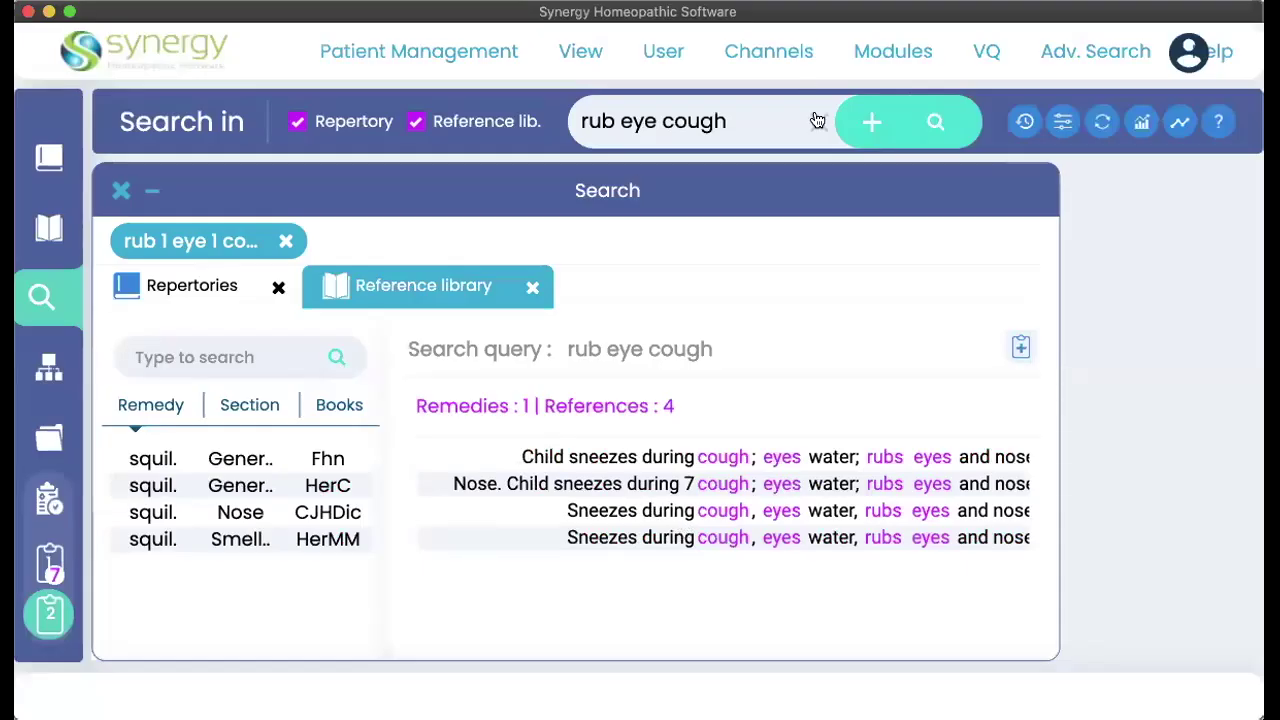
pyautogui.click(817, 120)
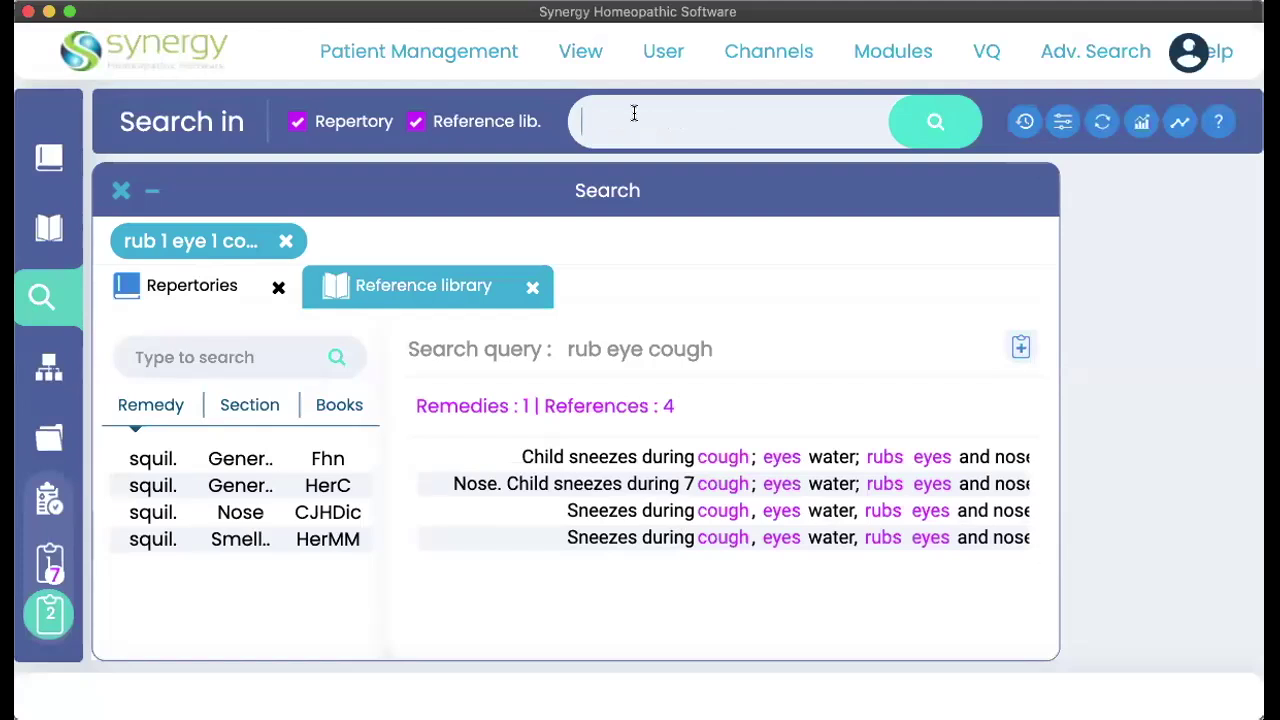
pyautogui.click(120, 190)
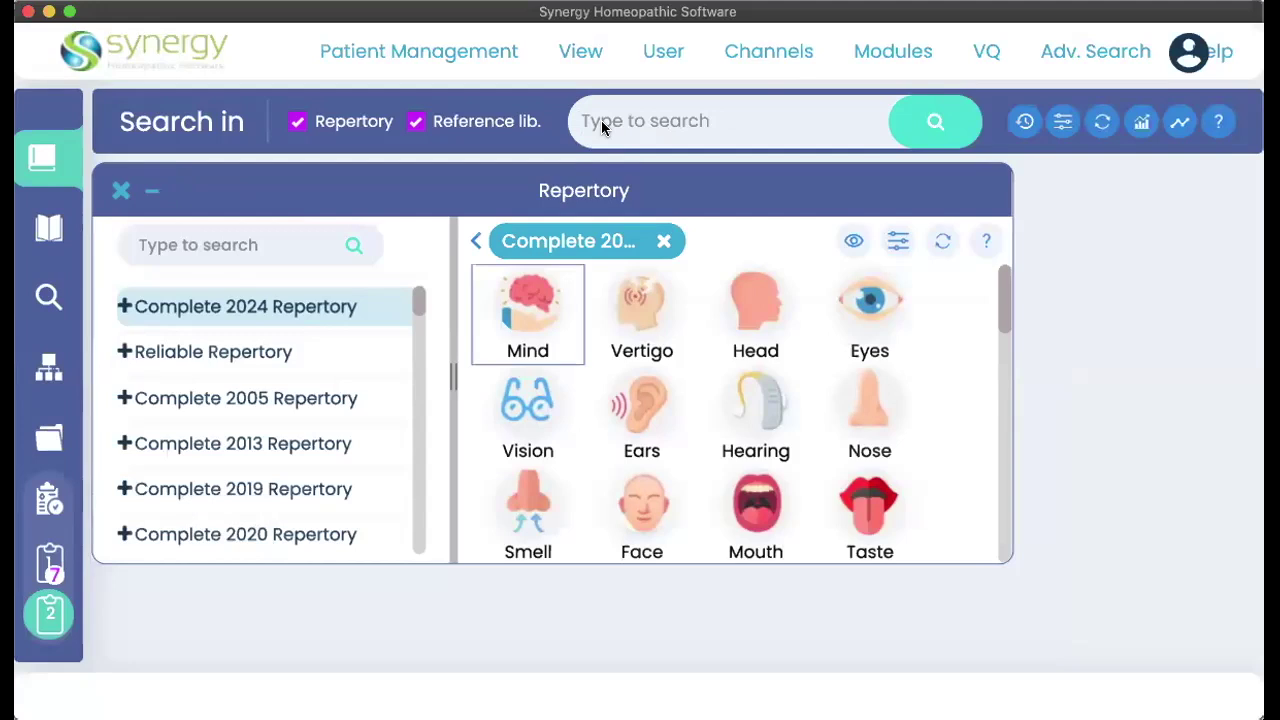
pyautogui.click(601, 120)
pyautogui.write('mola')
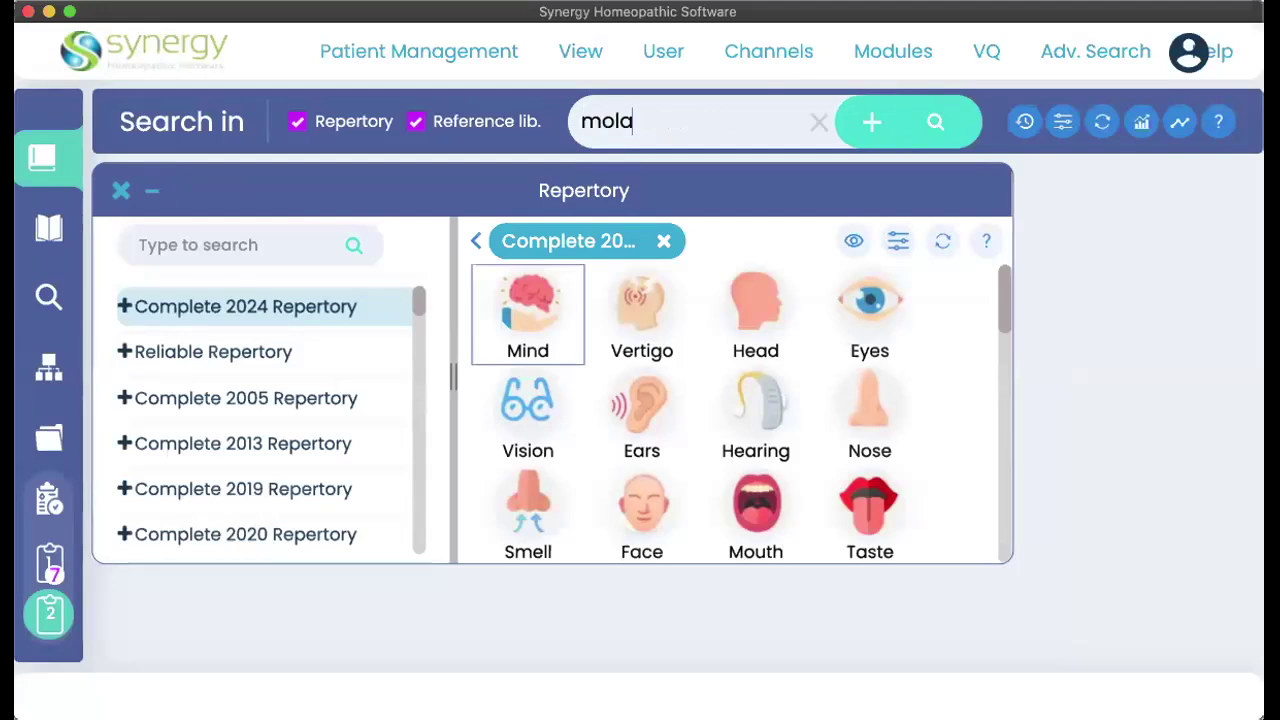
pyautogui.press('BackSpace')
pyautogui.press('BackSpace')
pyautogui.press('BackSpace')
pyautogui.press('BackSpace')
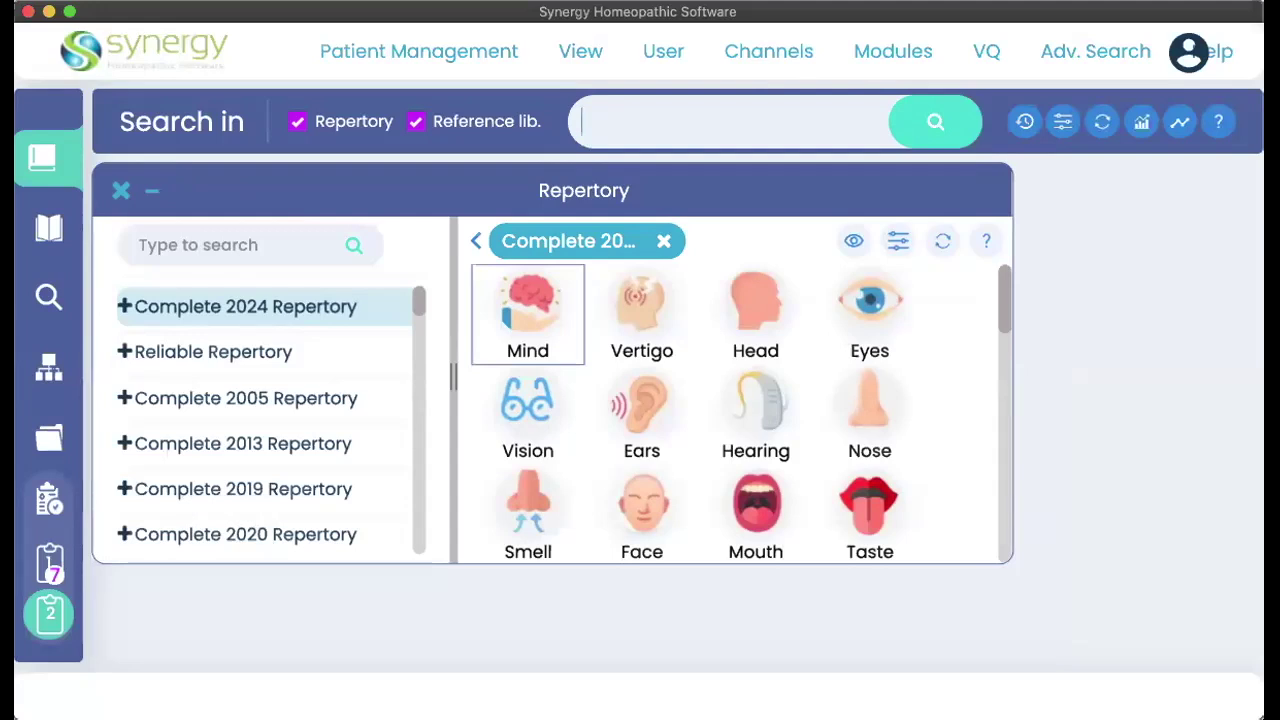
pyautogui.write('m')
# - Create a new patient record and open the case notes of a new session
pyautogui.click(365, 51)
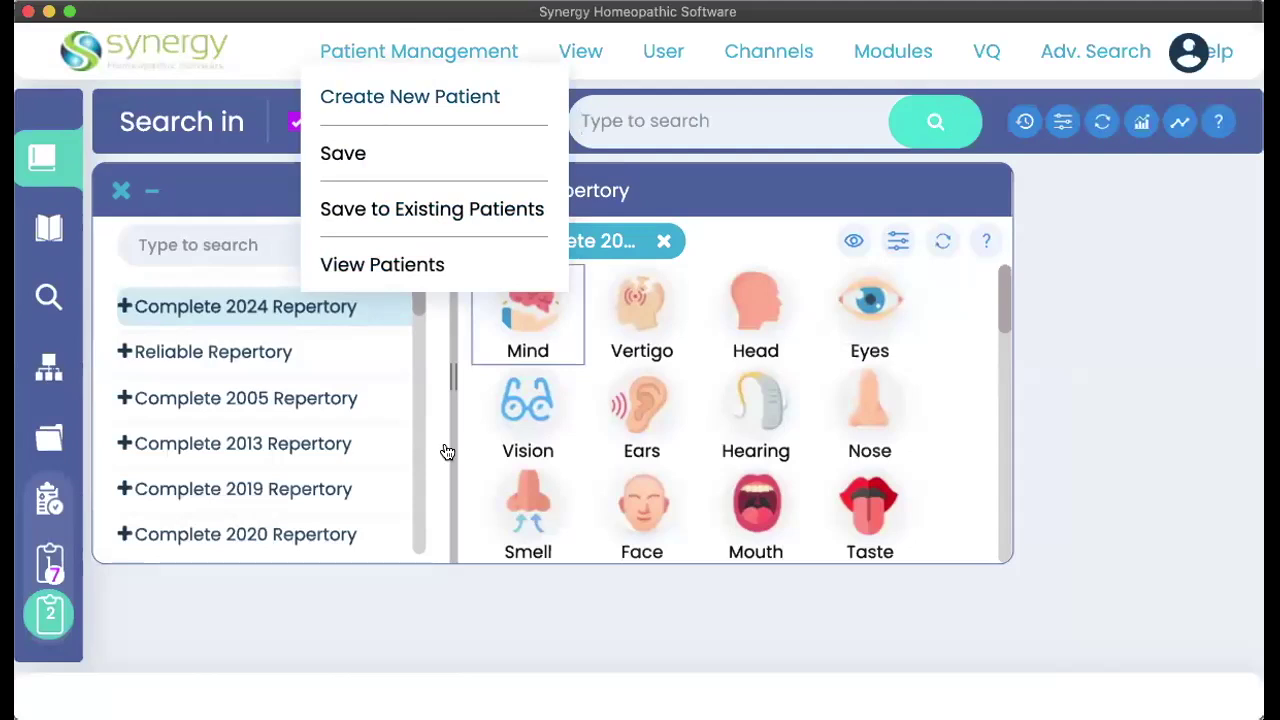
pyautogui.scroll(-10, 445, 442)
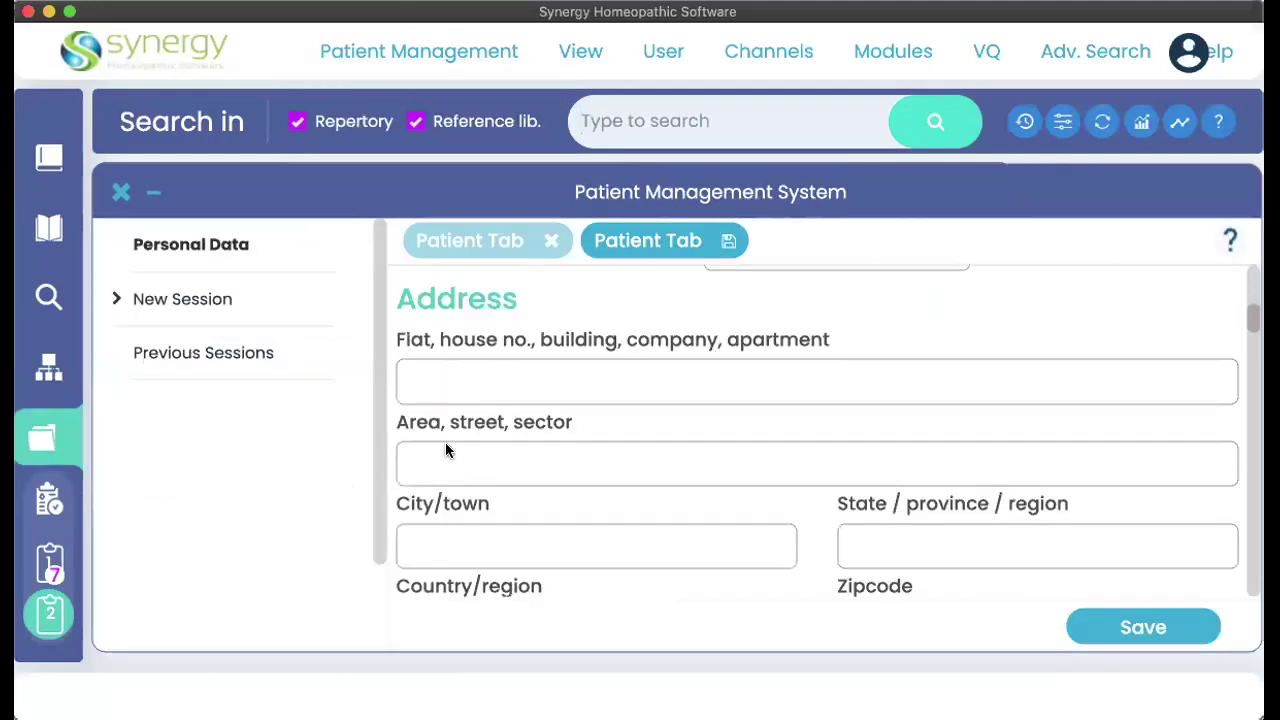
pyautogui.scroll(-5, 445, 442)
pyautogui.click(446, 445)
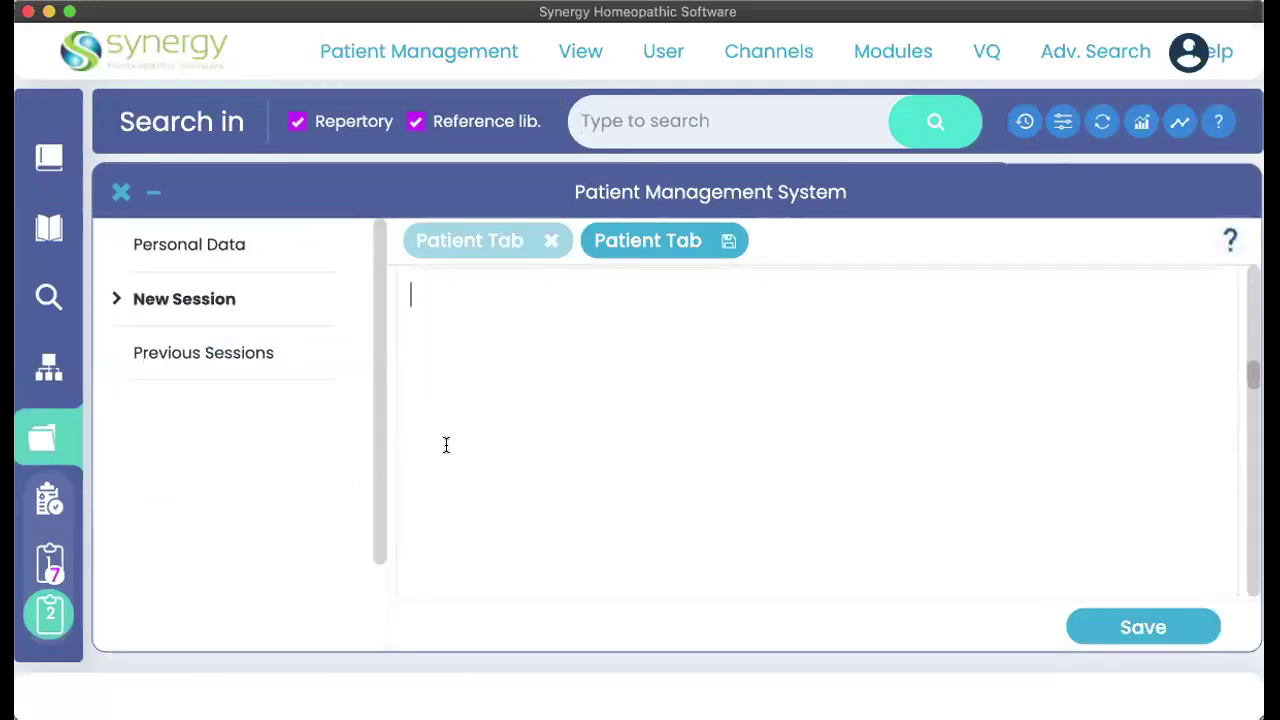
# - Enter "Patient came with complaints of right molar tooth ache" in the new session's case notes
pyautogui.write('Patient c')
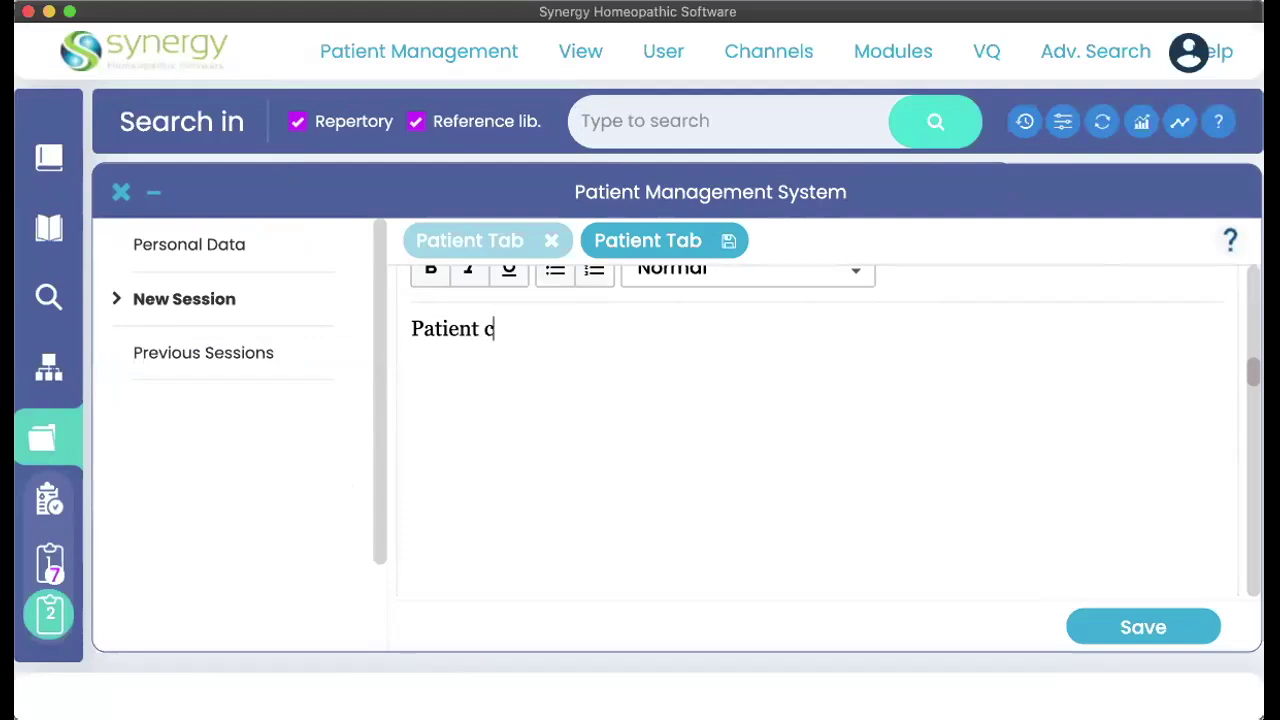
pyautogui.write('ame with complaint')
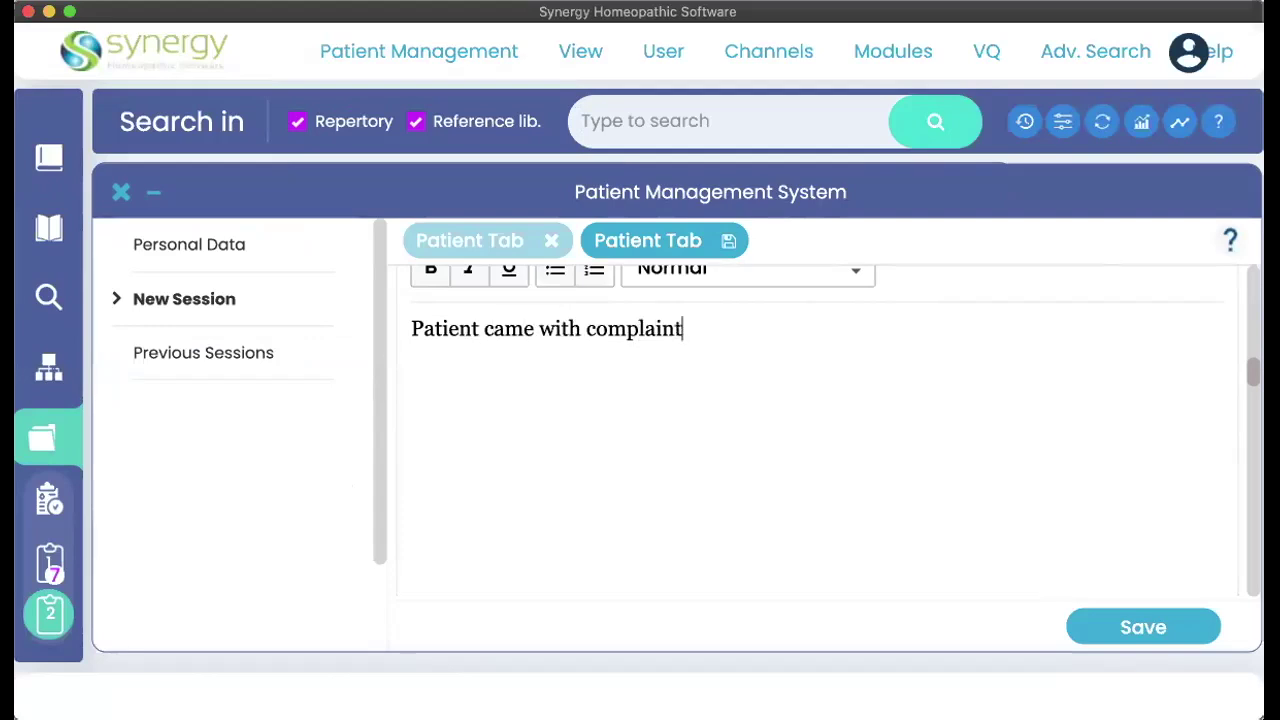
pyautogui.write('s of Mola')
pyautogui.press('BackSpace')
pyautogui.press('BackSpace')
pyautogui.press('BackSpace')
pyautogui.press('BackSpace')
pyautogui.write('right ')
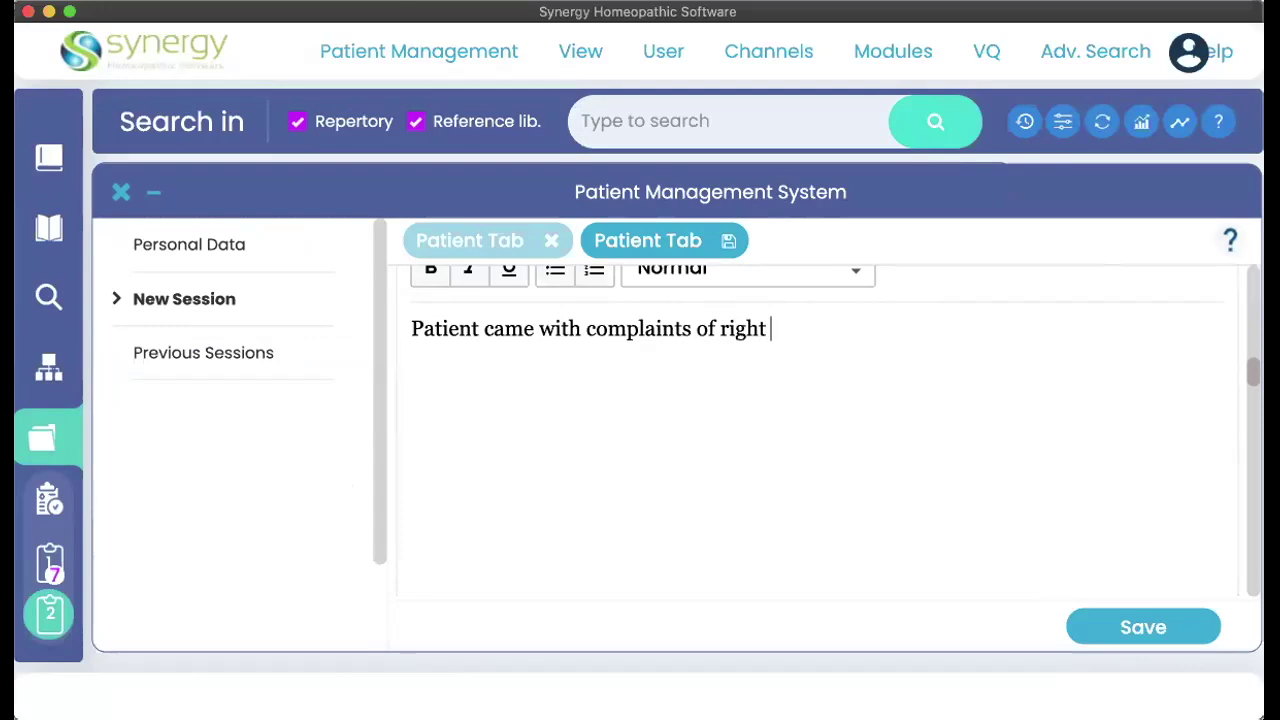
pyautogui.write('molar to')
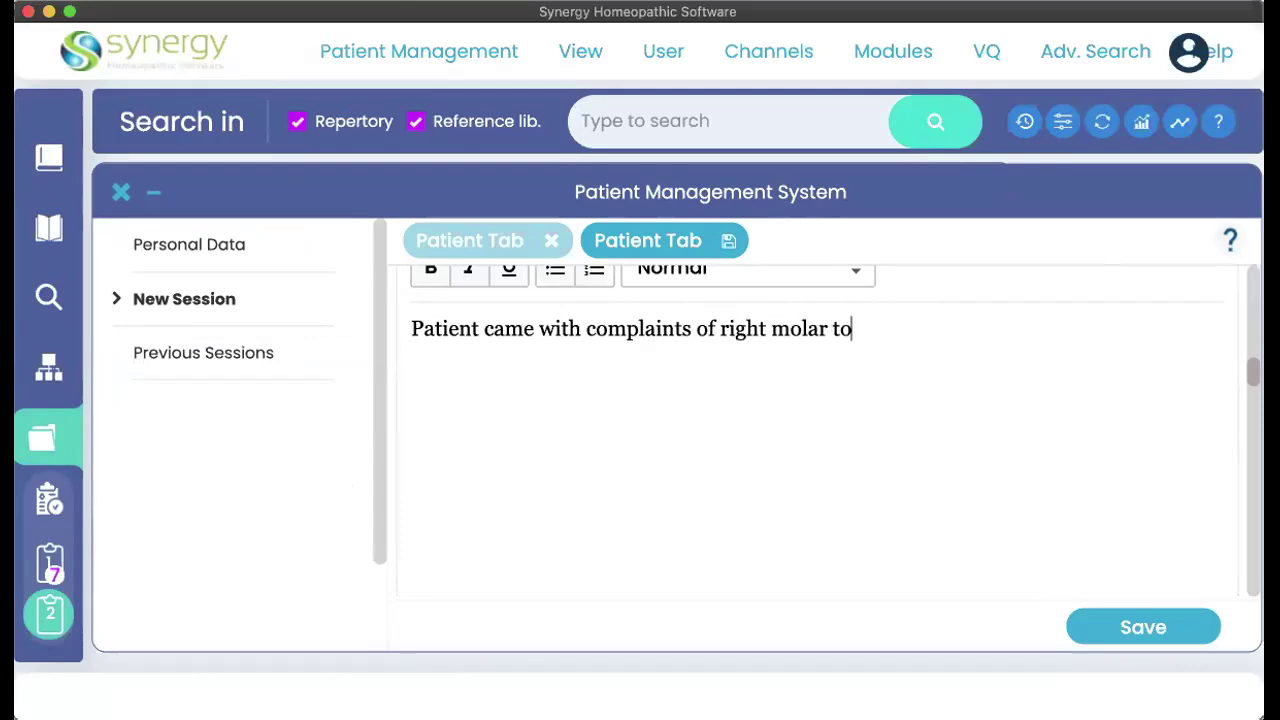
pyautogui.write('oth ache')
# - Add the lines "shooting type of pain." and "<< on touch..." below the toothache complaint
pyautogui.press('Return')
pyautogui.write('shooting tu')
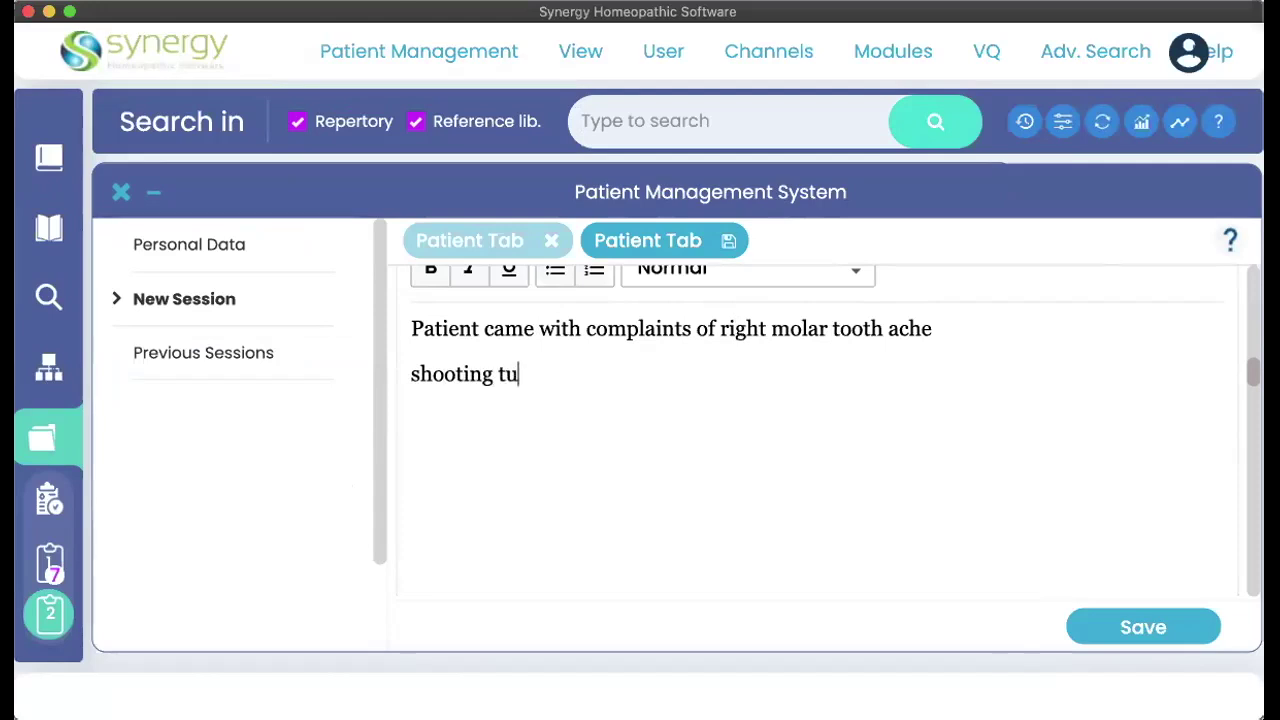
pyautogui.press('BackSpace')
pyautogui.write('ype of pain.')
pyautogui.press('Return')
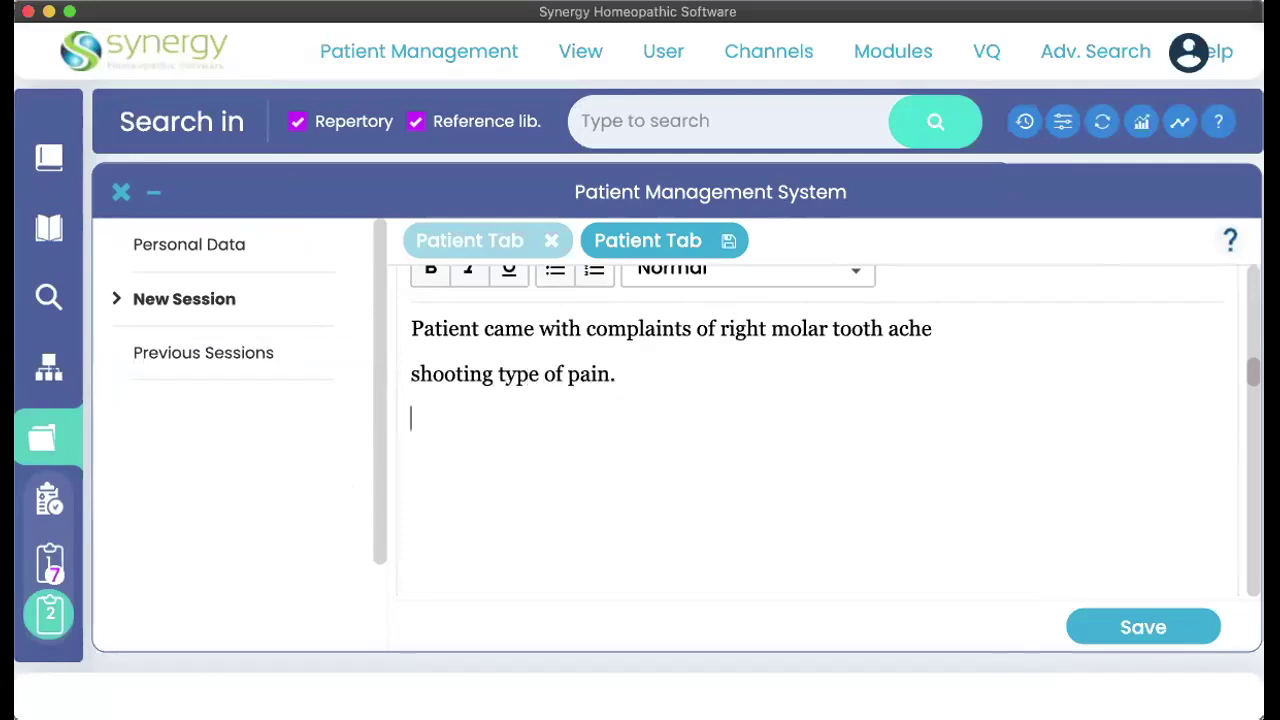
pyautogui.write('M')
pyautogui.press('BackSpace')
pyautogui.write('<< on touch...')
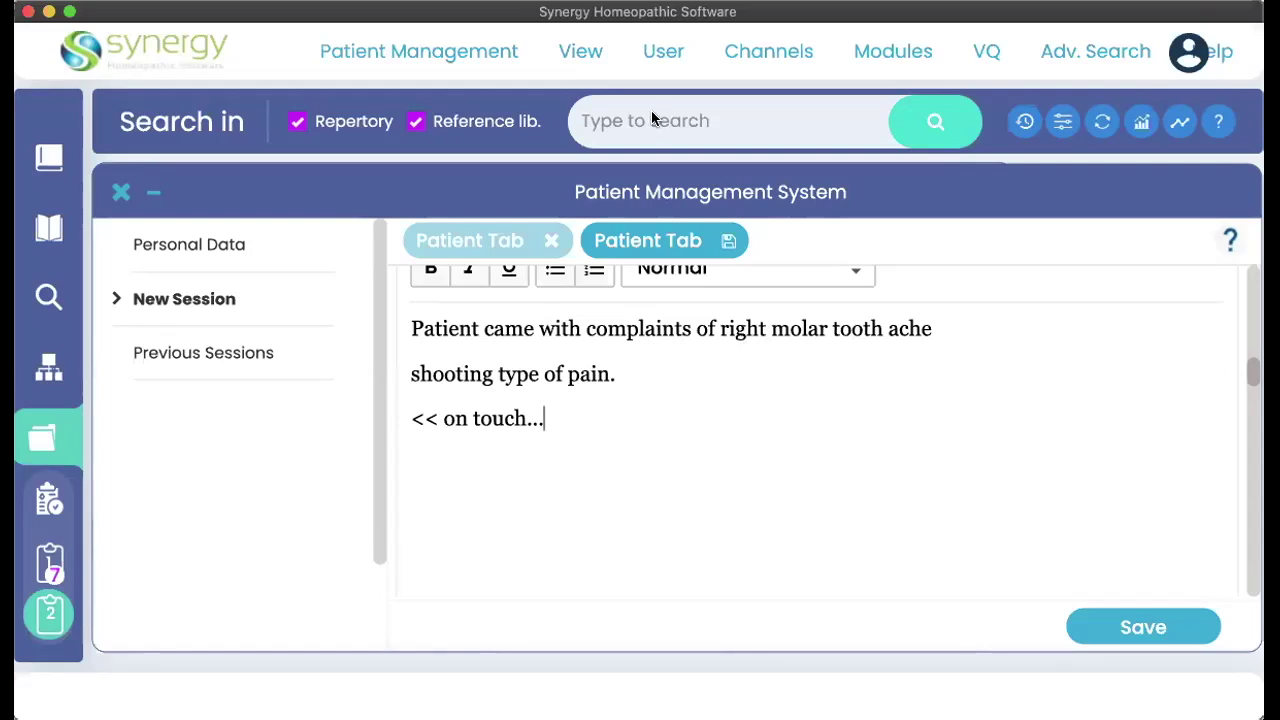
# - Pick out the keywords "molar", "shooting" and "touch" in the session notes
pyautogui.doubleClick(790, 328)
pyautogui.doubleClick(457, 373)
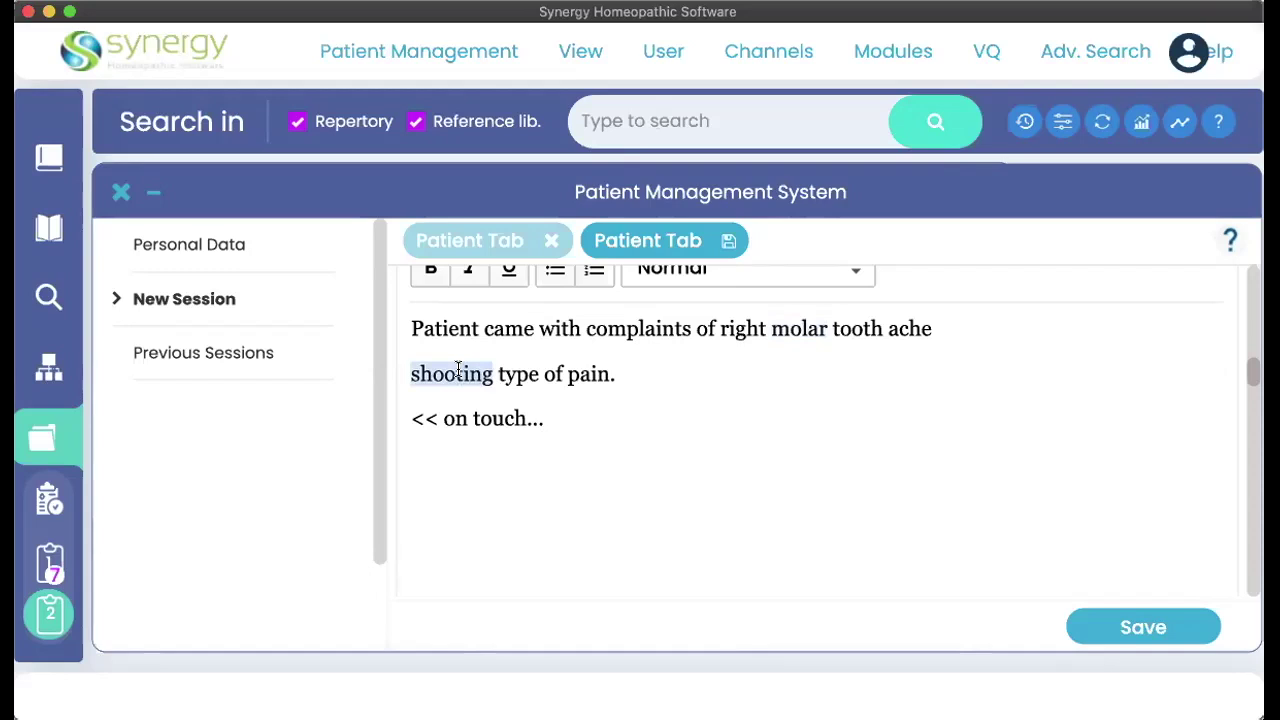
pyautogui.doubleClick(505, 417)
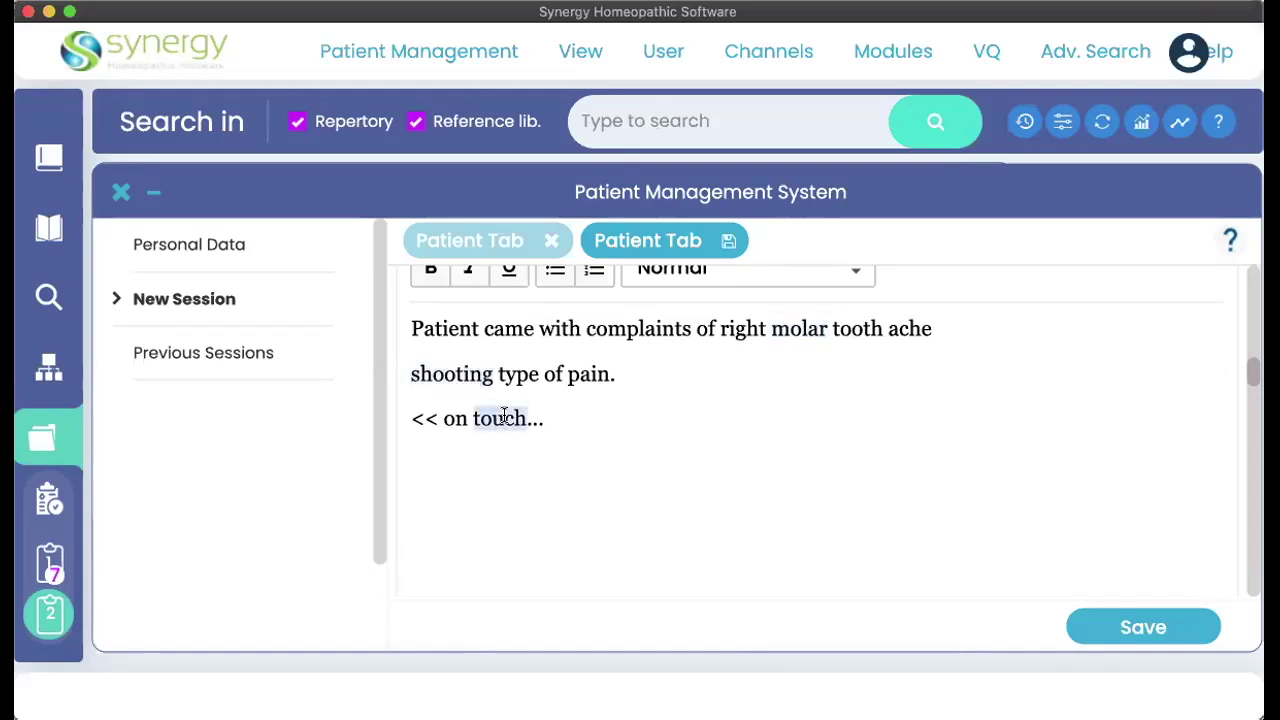
# - Search the repertory and reference library for "molar 3 shooting 3 touch"
pyautogui.click(620, 122)
pyautogui.write('olarm')
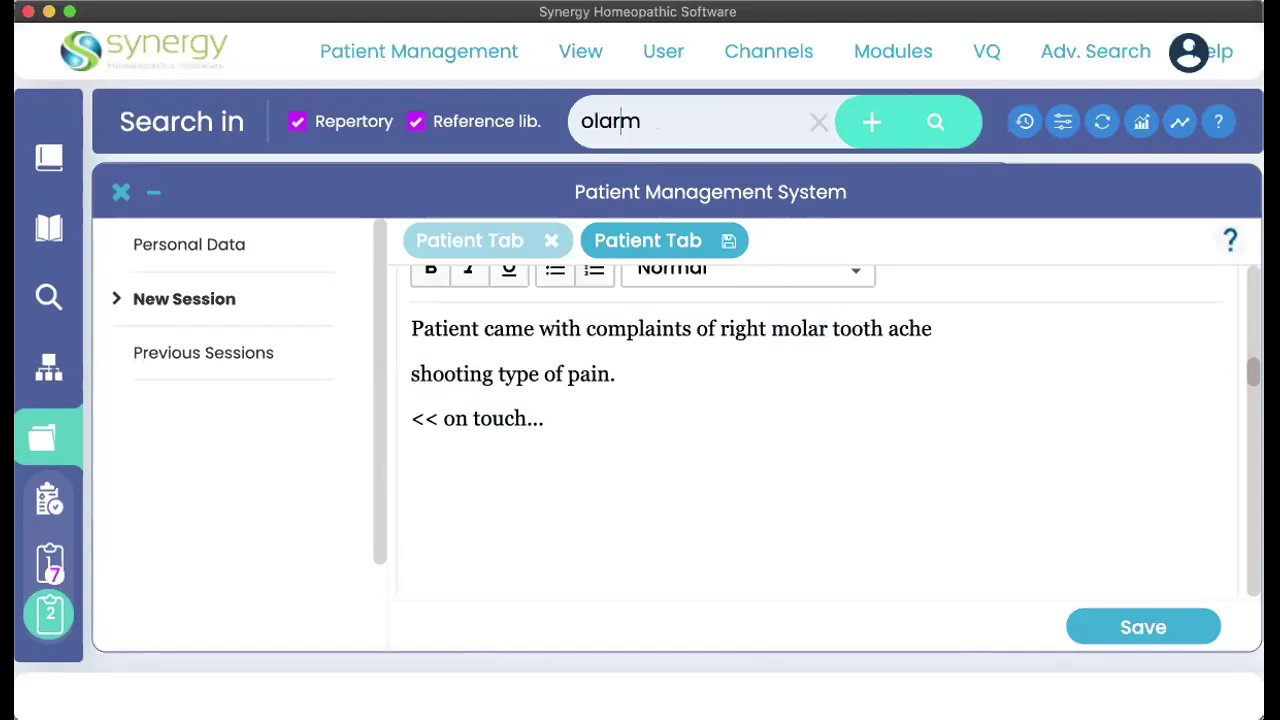
pyautogui.press('BackSpace')
pyautogui.press('BackSpace')
pyautogui.press('BackSpace')
pyautogui.press('BackSpace')
pyautogui.write('olar 3 shooting')
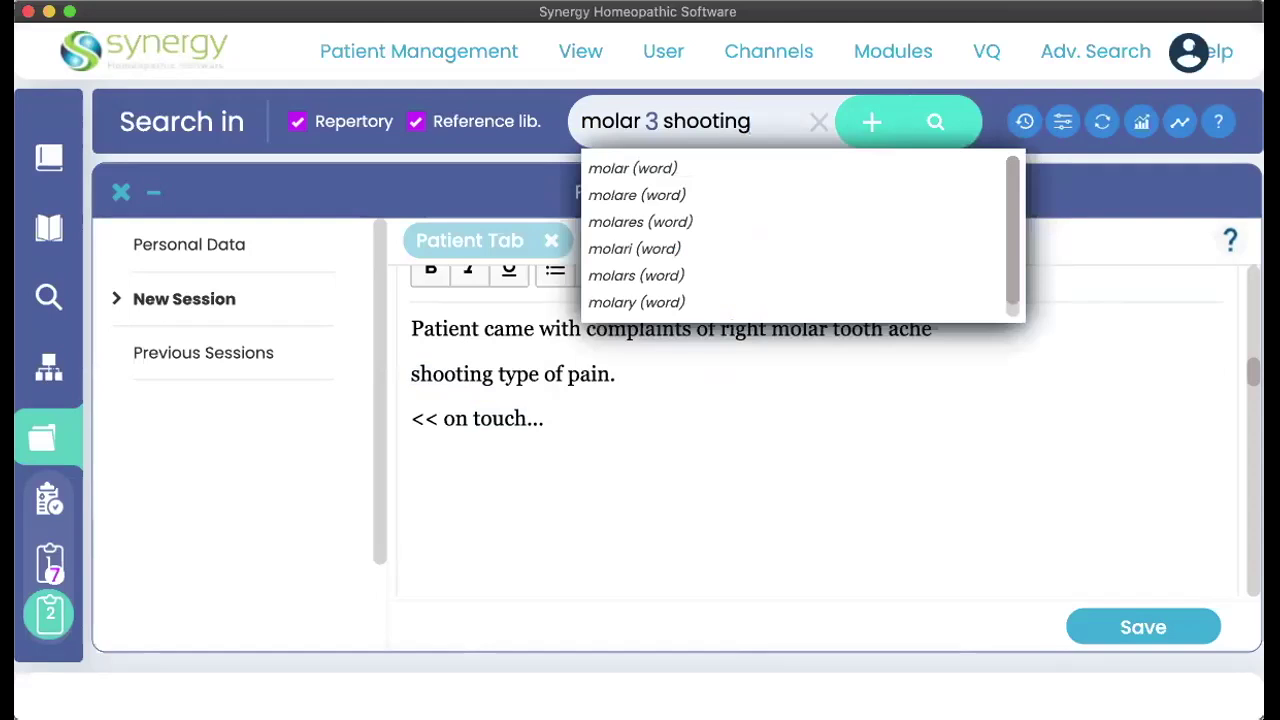
pyautogui.write(' 3 touch')
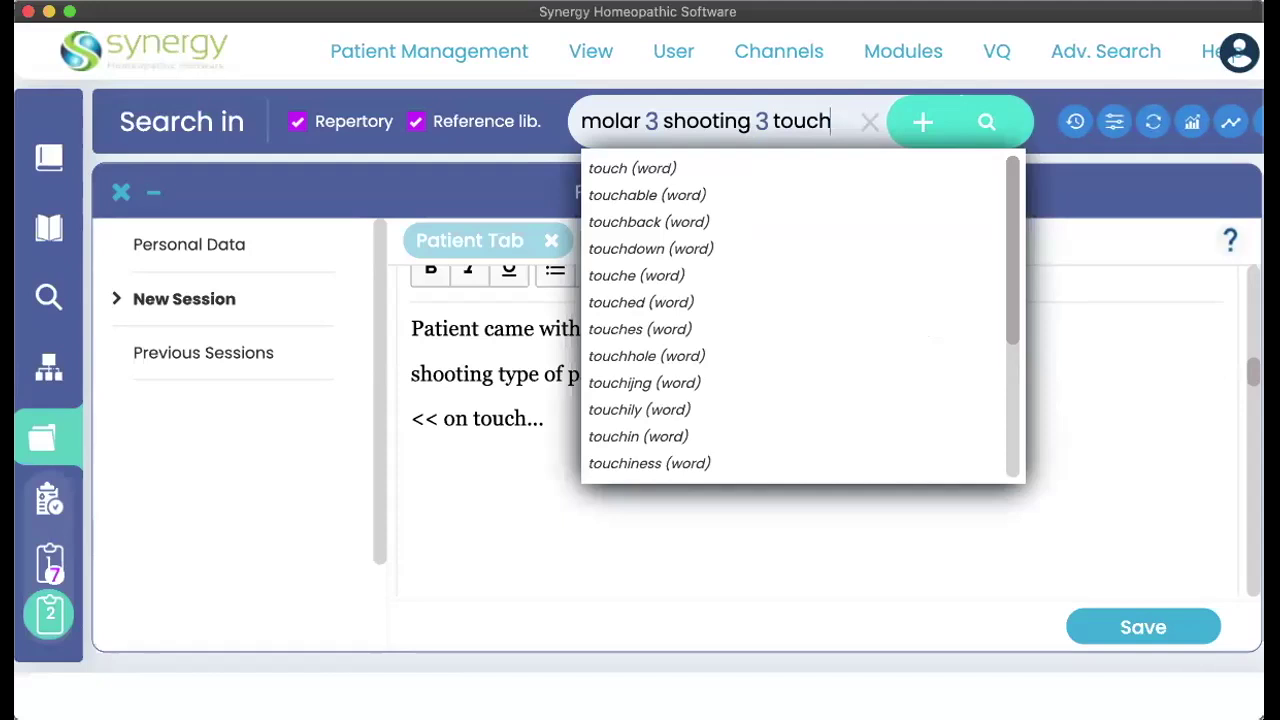
pyautogui.click(1000, 124)
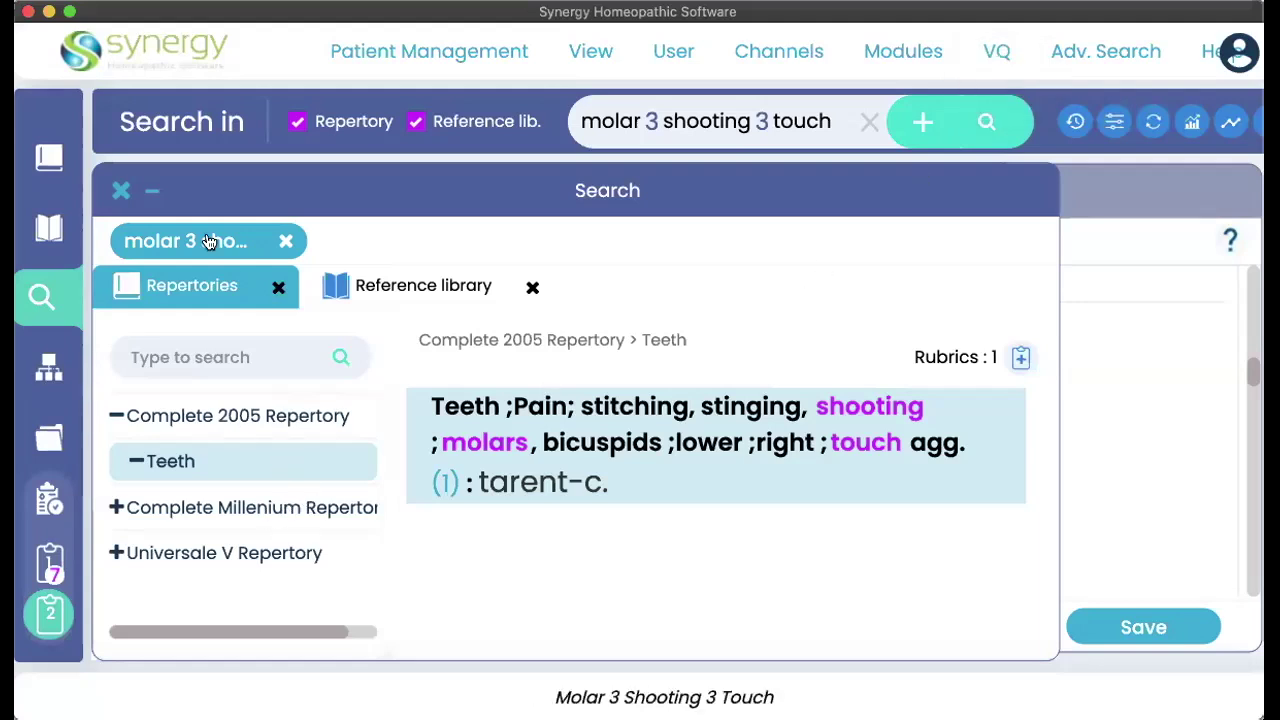
# - Compare the repertory and reference library results for the molar search, and read the full mag-m. reference
pyautogui.click(373, 283)
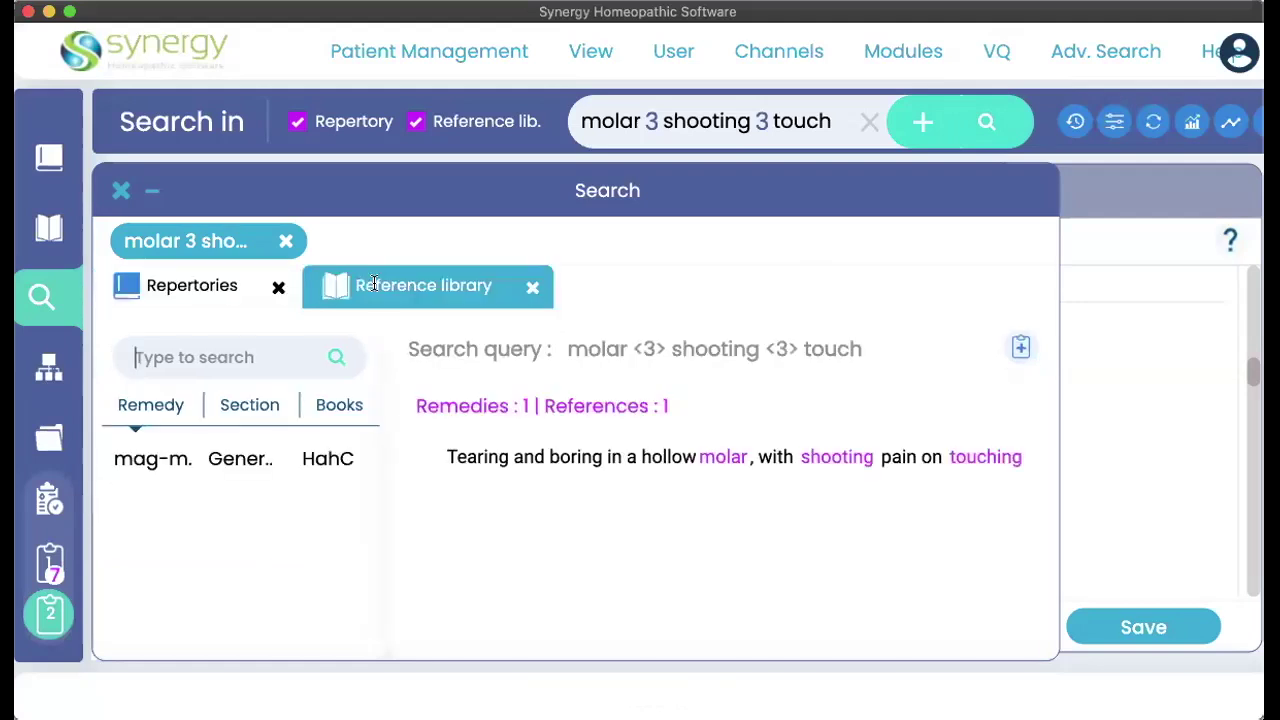
pyautogui.click(222, 283)
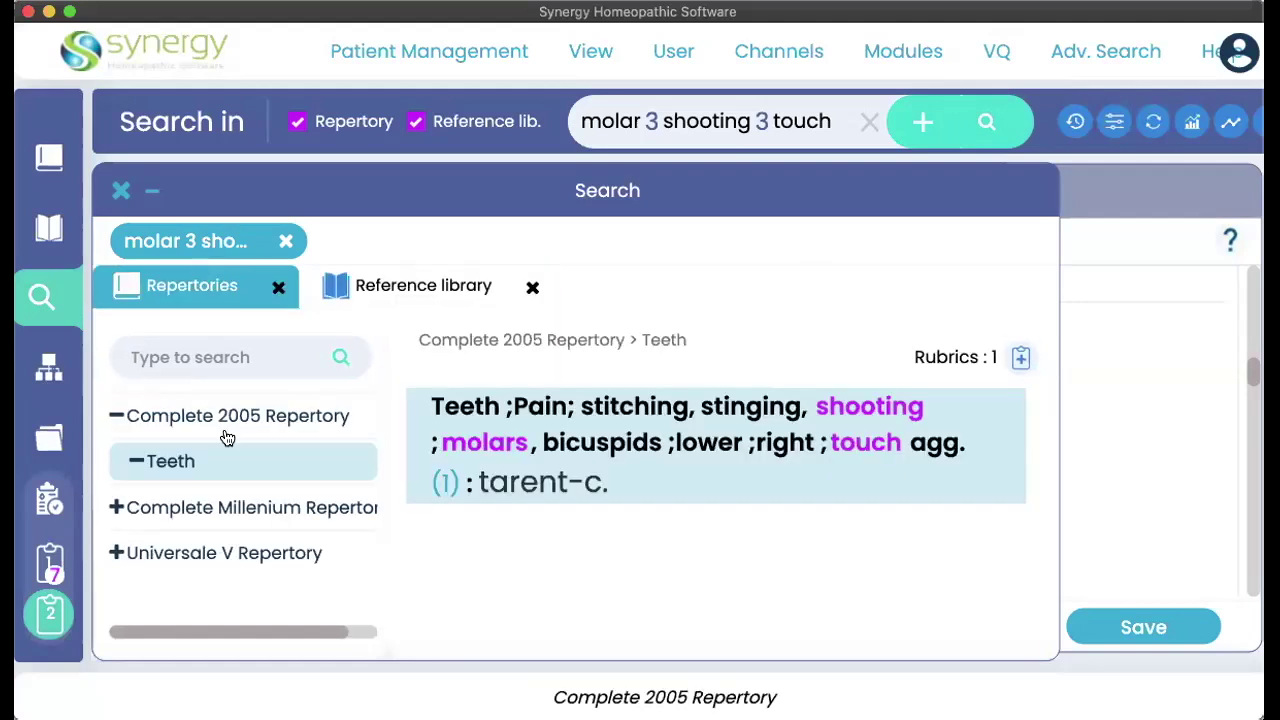
pyautogui.click(414, 283)
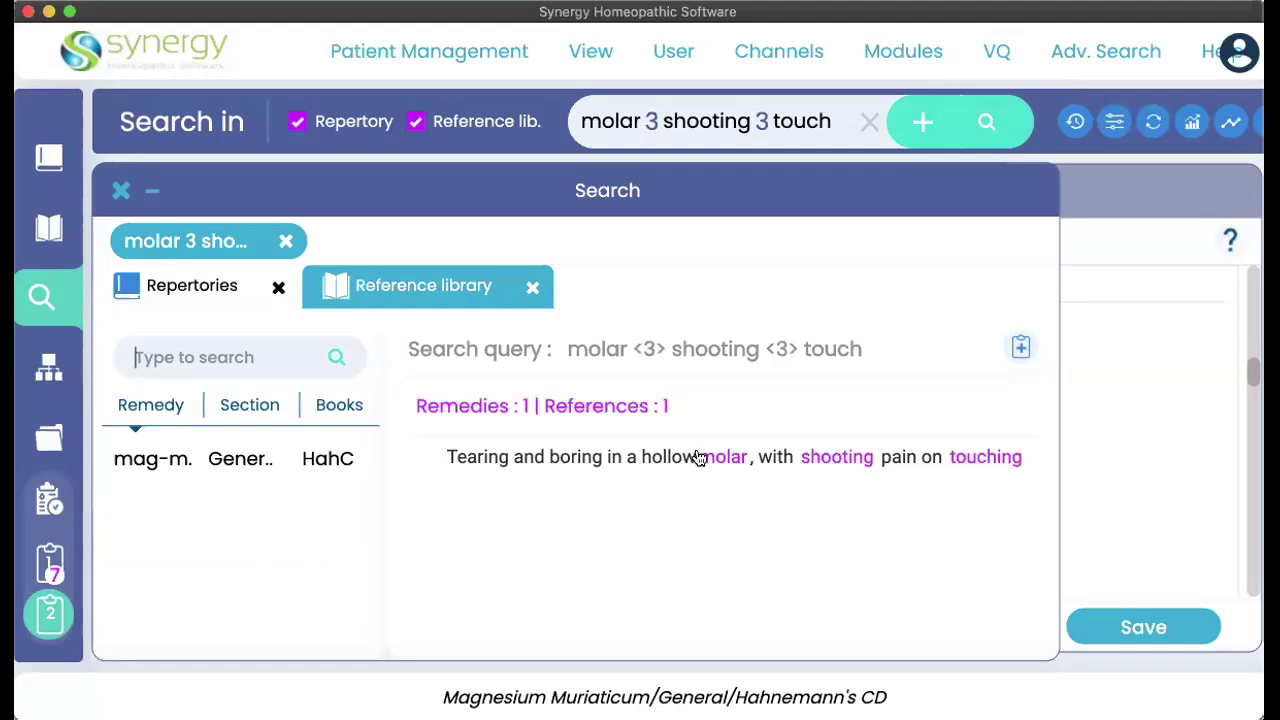
pyautogui.moveTo(700, 457)
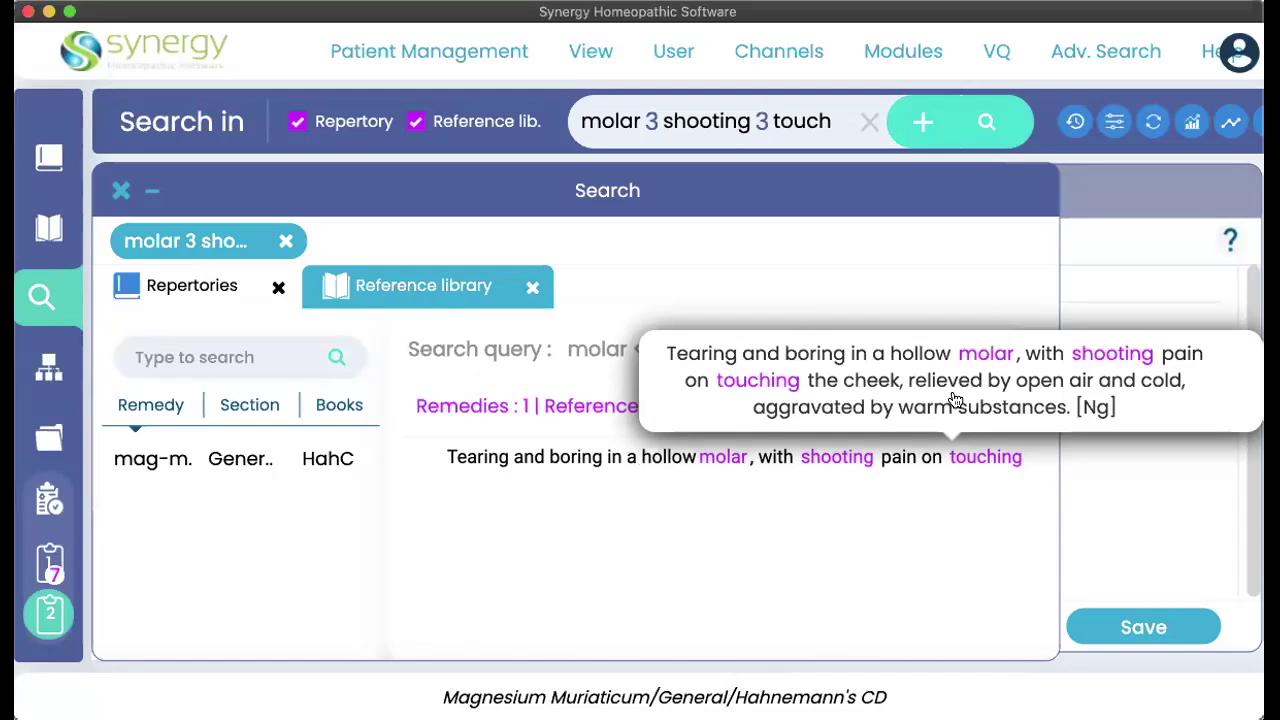
# - Open the mag-m. reference in its source book and read the hollow molar symptom in context
pyautogui.click(655, 460)
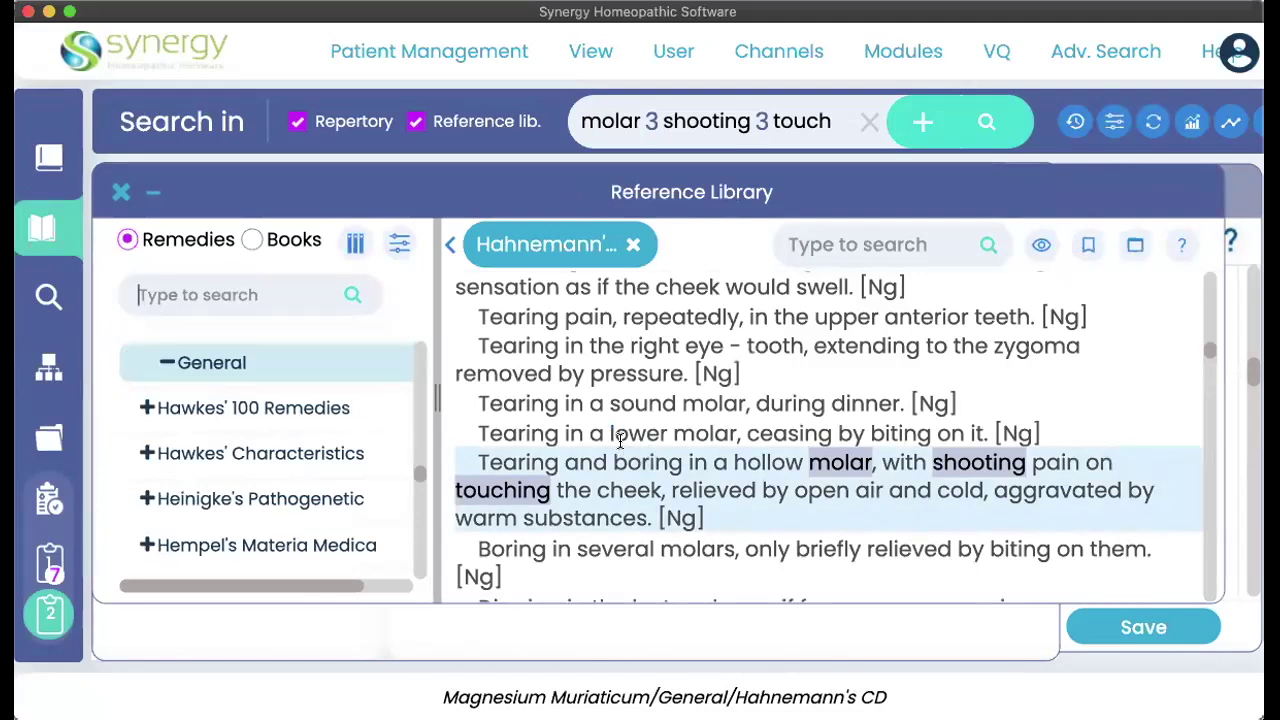
pyautogui.scroll(-1, 620, 440)
pyautogui.scroll(-1, 619, 442)
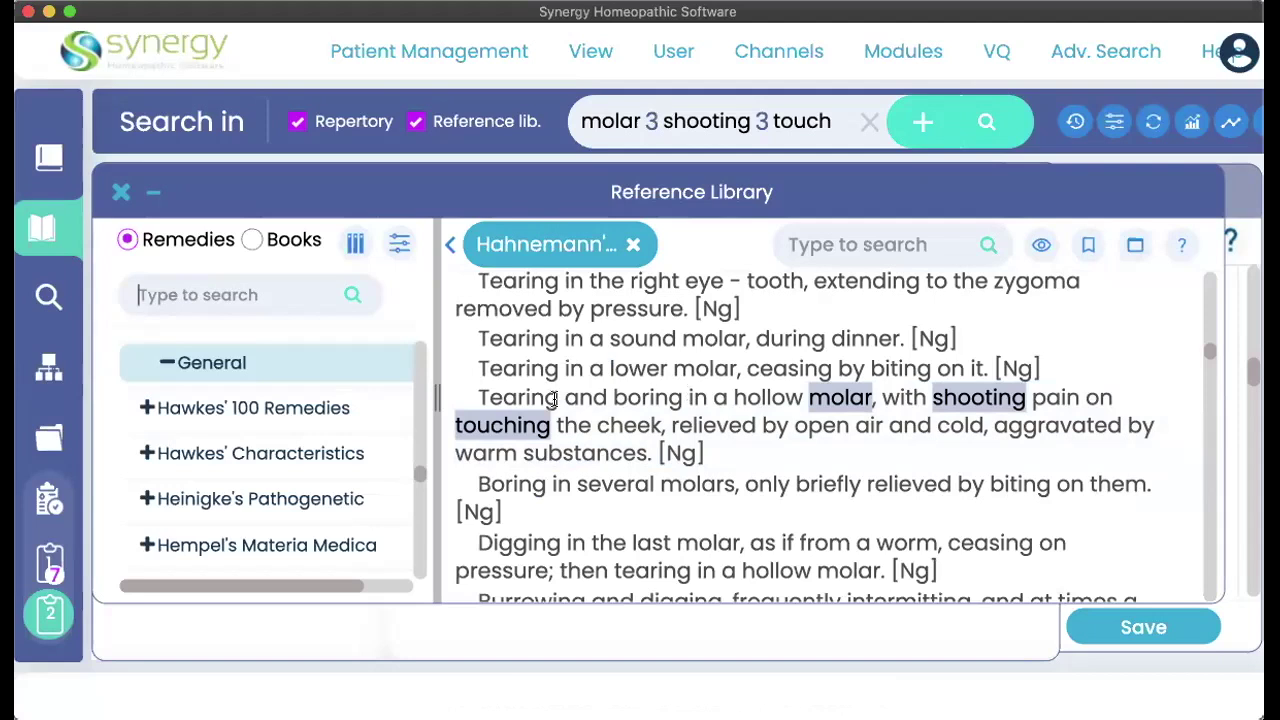
# - Look up the observer abbreviations, including "Ng", in the introduction of the remedy's General section
pyautogui.scroll(5, 660, 455)
pyautogui.scroll(-2, 657, 456)
pyautogui.scroll(10, 657, 456)
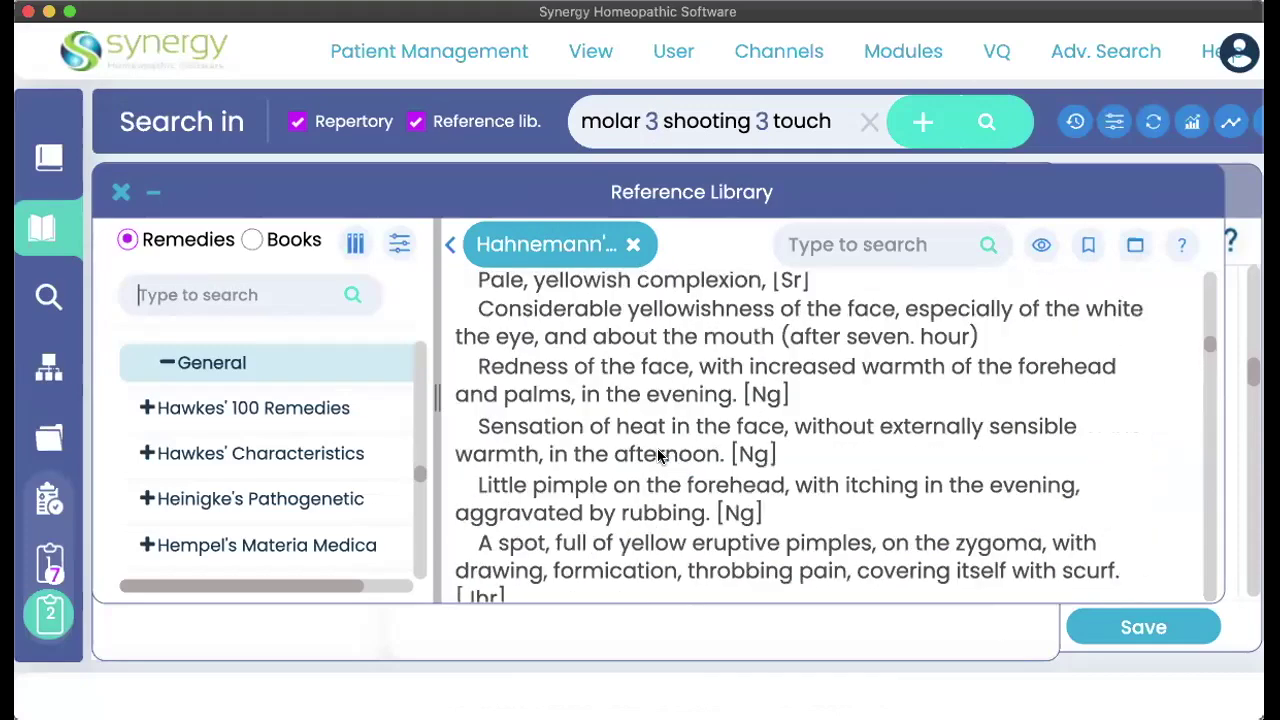
pyautogui.scroll(20, 657, 455)
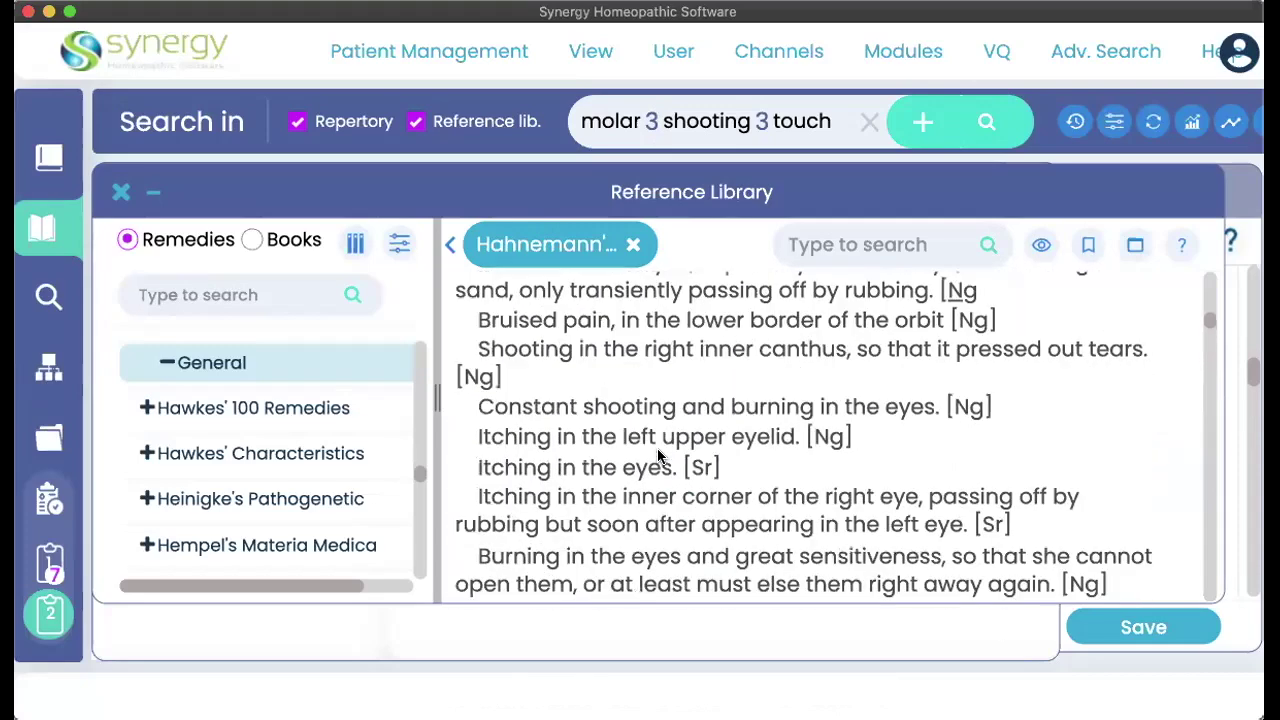
pyautogui.scroll(10, 657, 453)
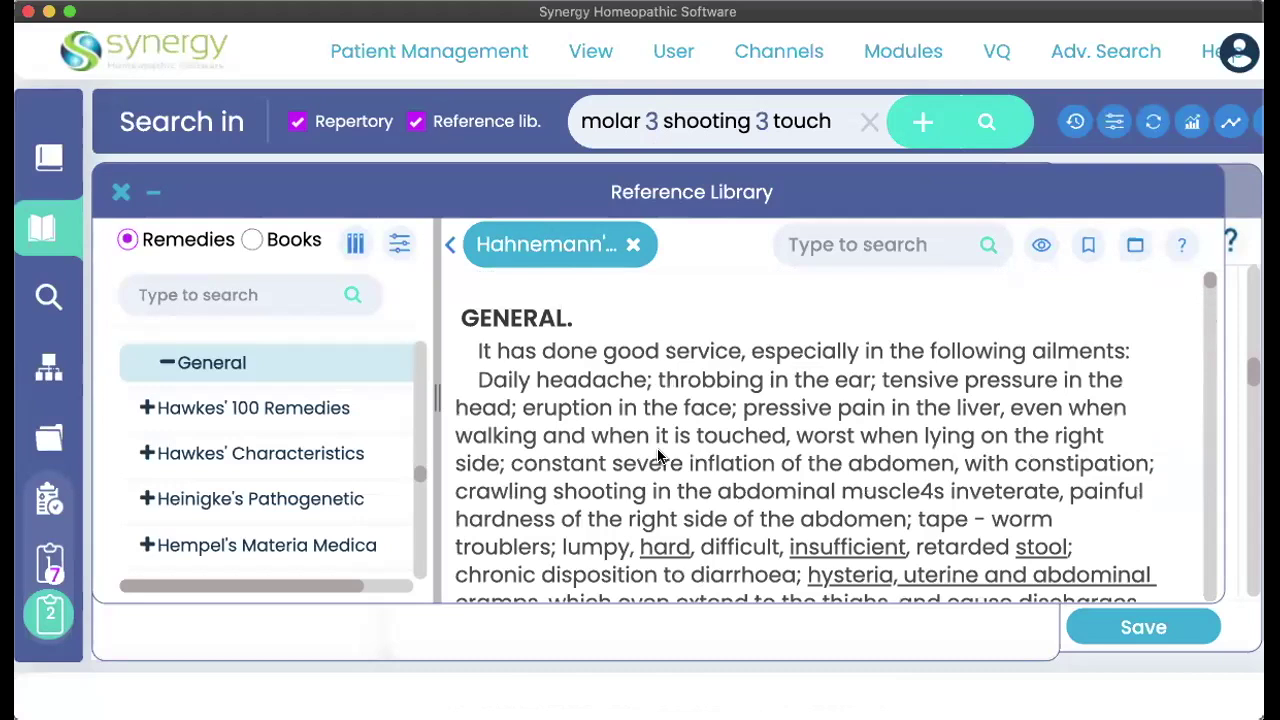
pyautogui.scroll(-6, 657, 453)
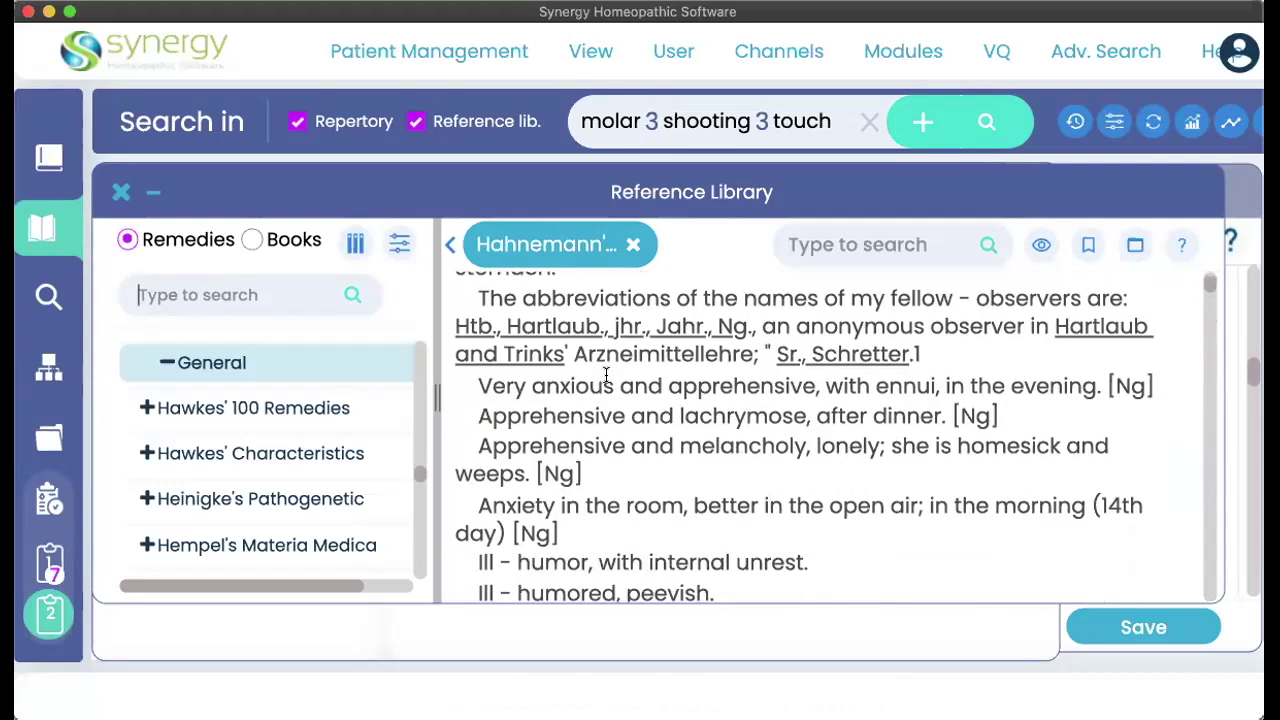
pyautogui.scroll(1, 606, 378)
pyautogui.scroll(1, 576, 420)
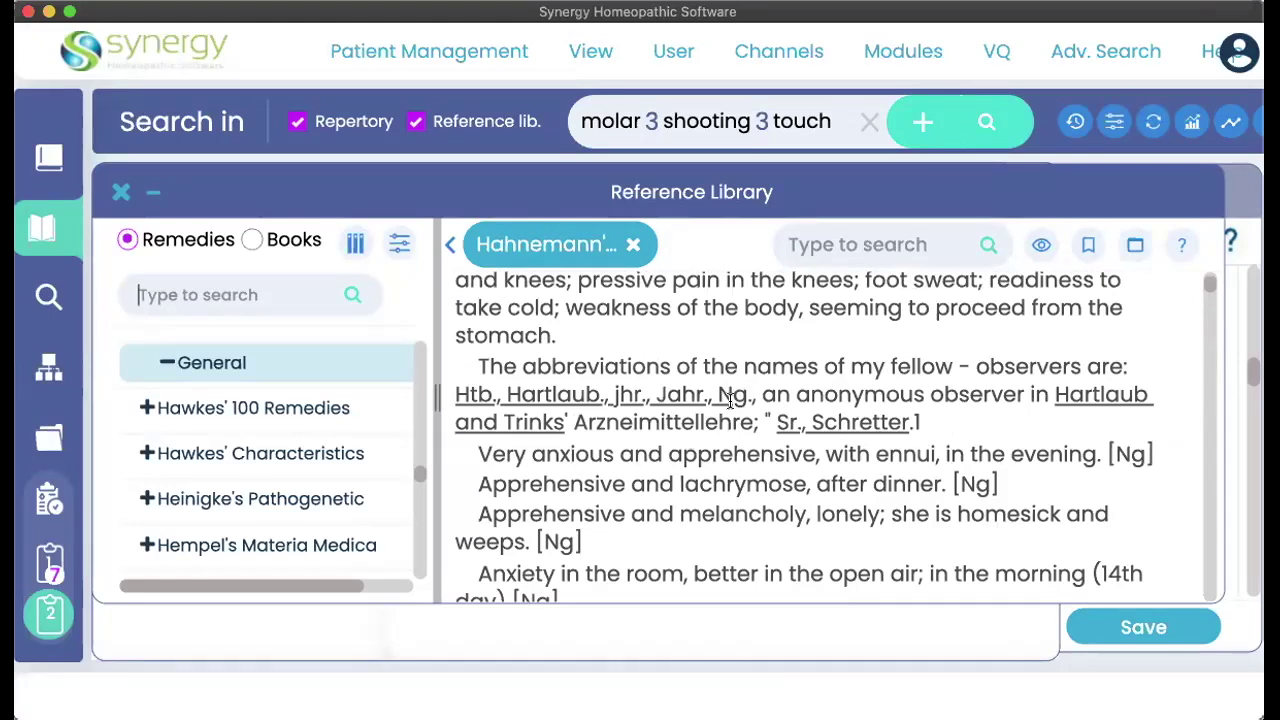
# - Trace the Ng-marked symptoms through the remedy text back to the hollow molar symptom with shooting pain on touching the cheek
pyautogui.scroll(-8, 706, 424)
pyautogui.scroll(-10, 704, 425)
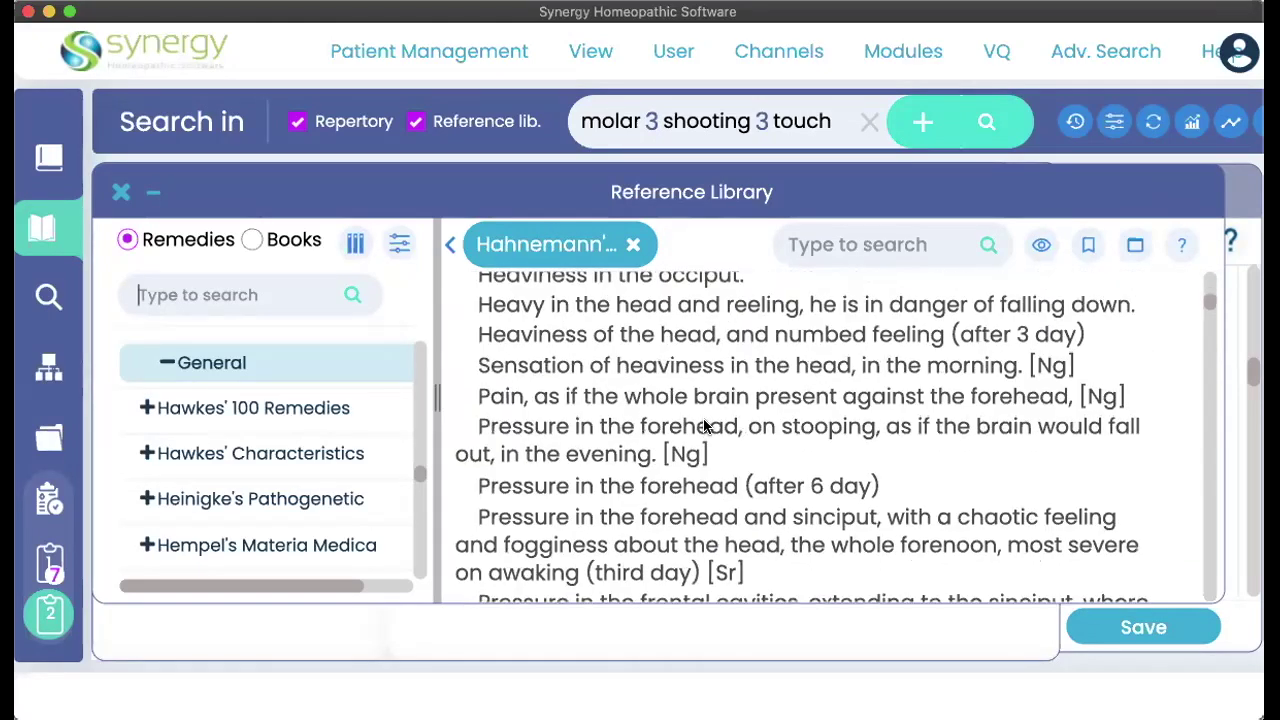
pyautogui.scroll(-10, 704, 425)
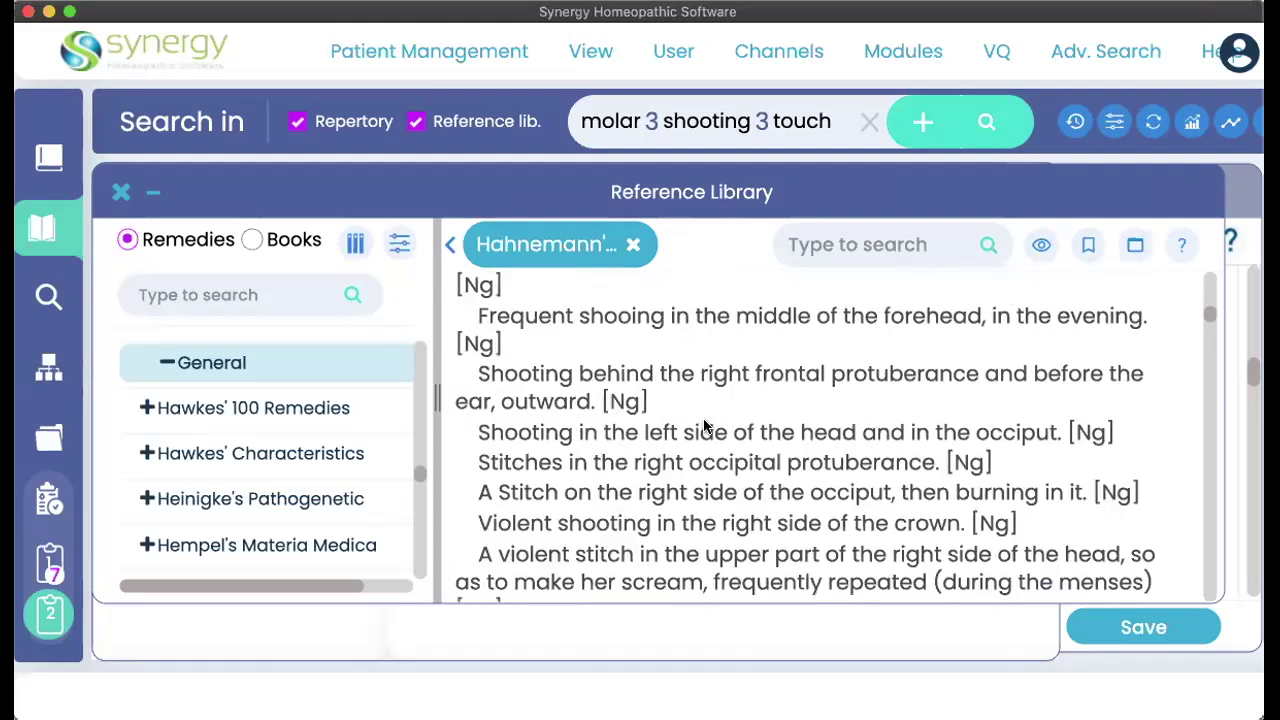
pyautogui.scroll(-10, 704, 425)
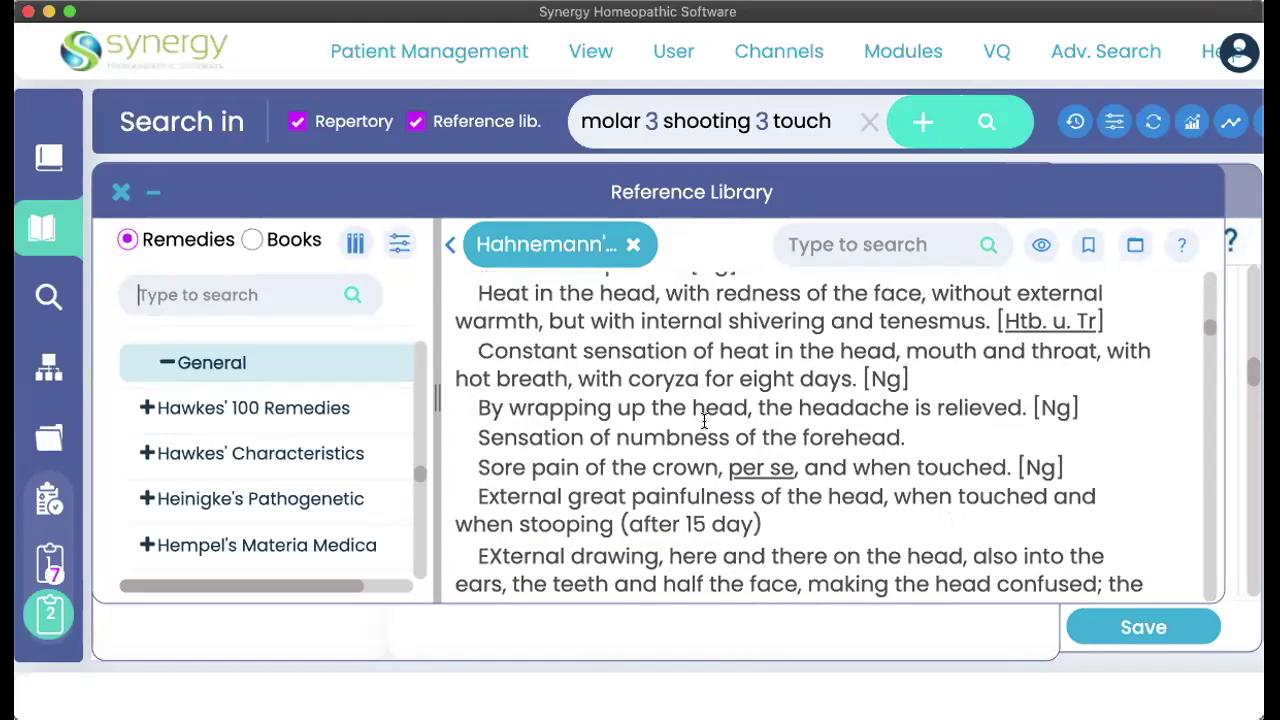
pyautogui.scroll(-10, 703, 418)
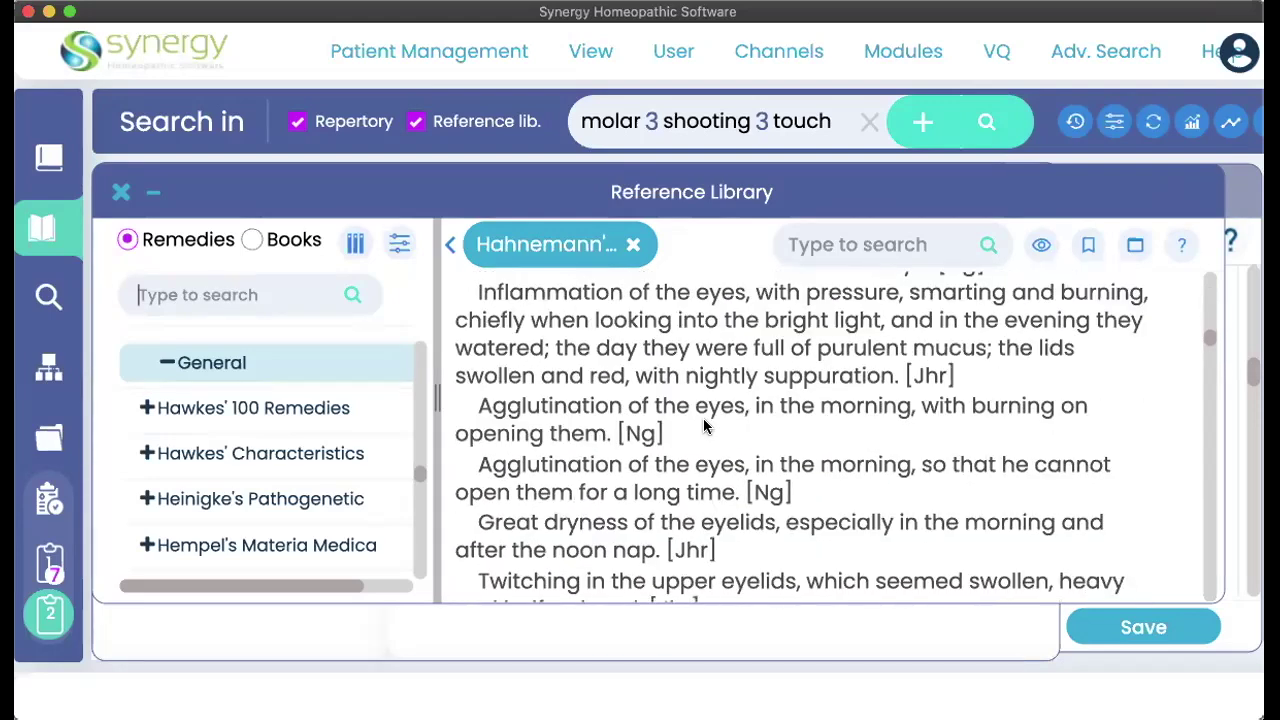
pyautogui.scroll(-8, 704, 425)
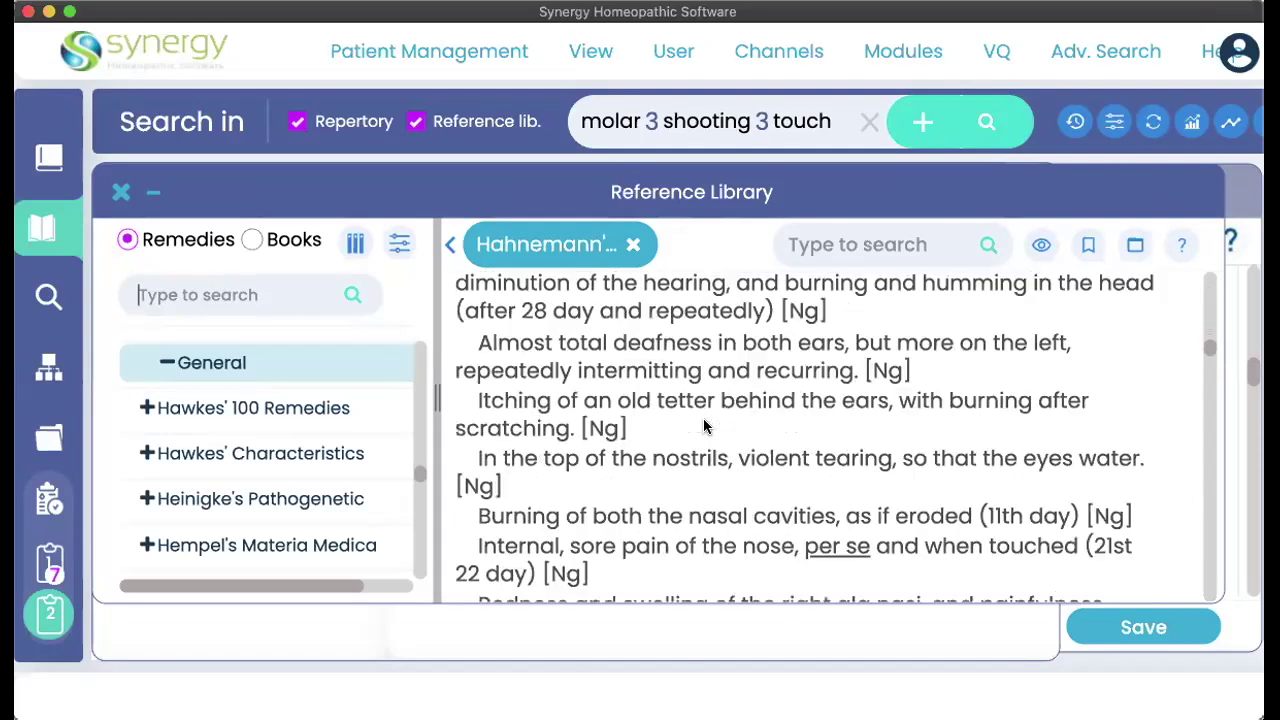
pyautogui.scroll(-4, 704, 425)
pyautogui.scroll(-5, 703, 418)
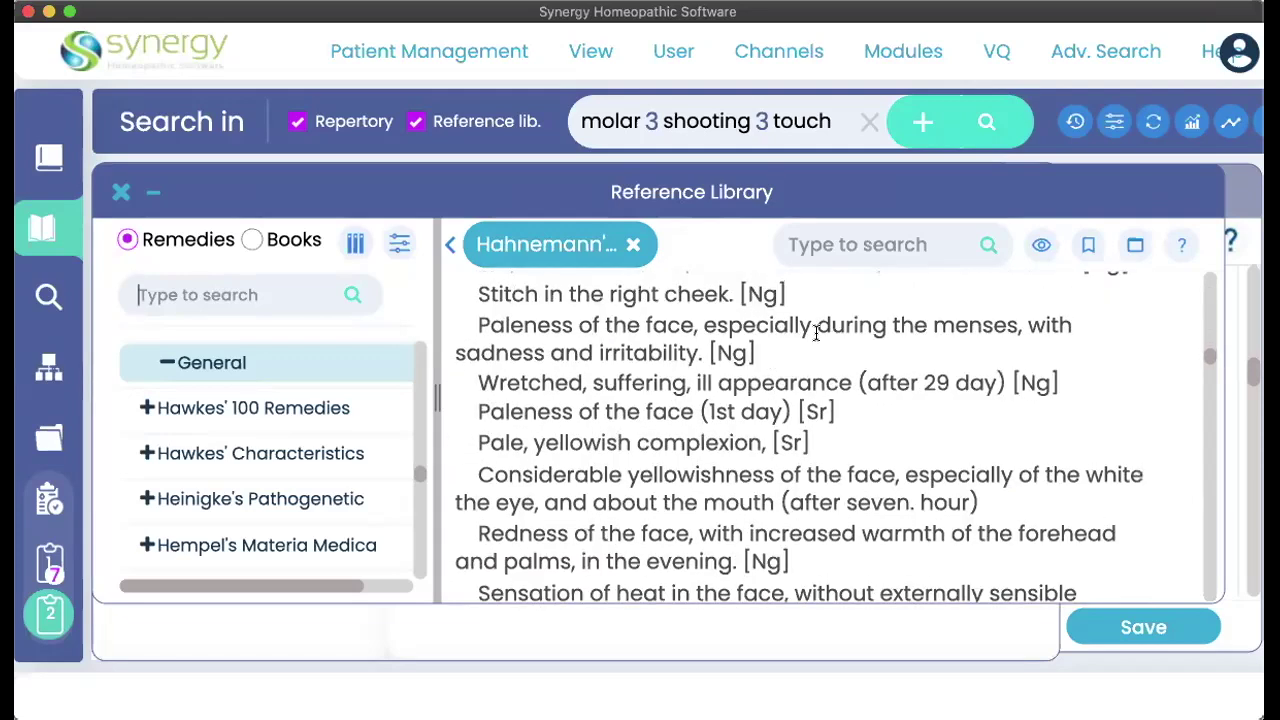
pyautogui.scroll(-10, 776, 483)
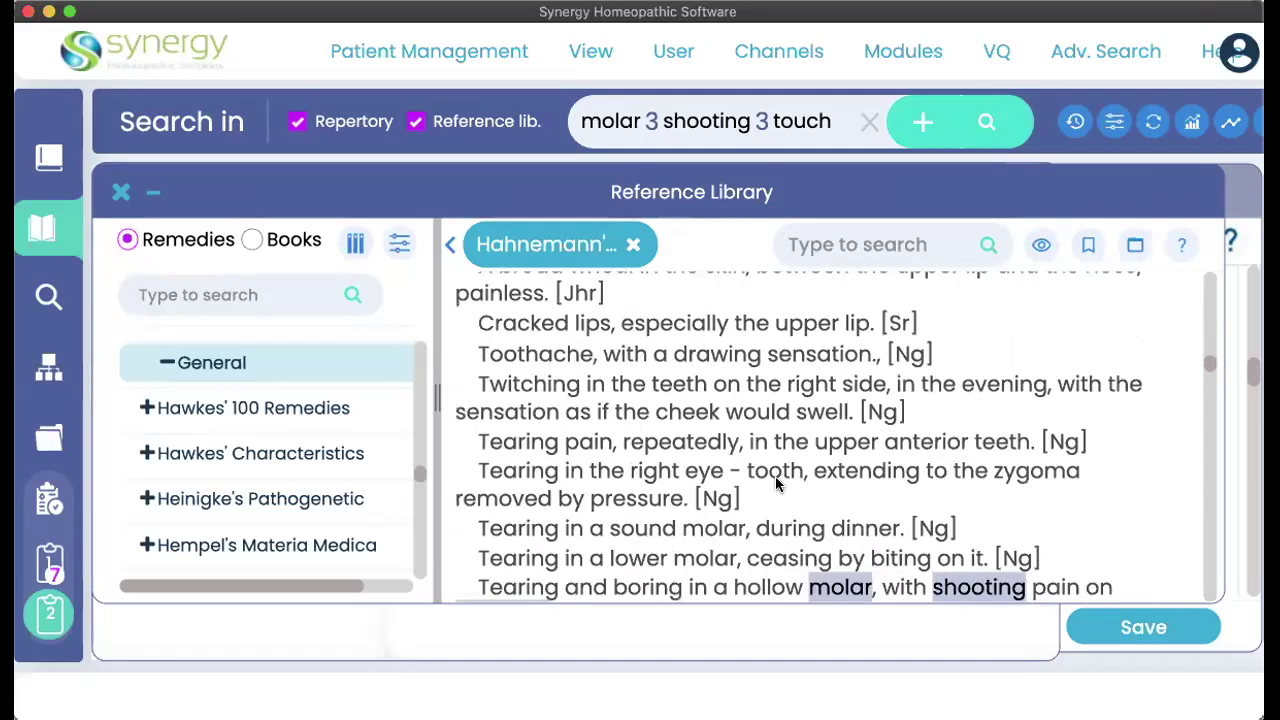
pyautogui.scroll(-2, 776, 483)
pyautogui.scroll(-3, 775, 485)
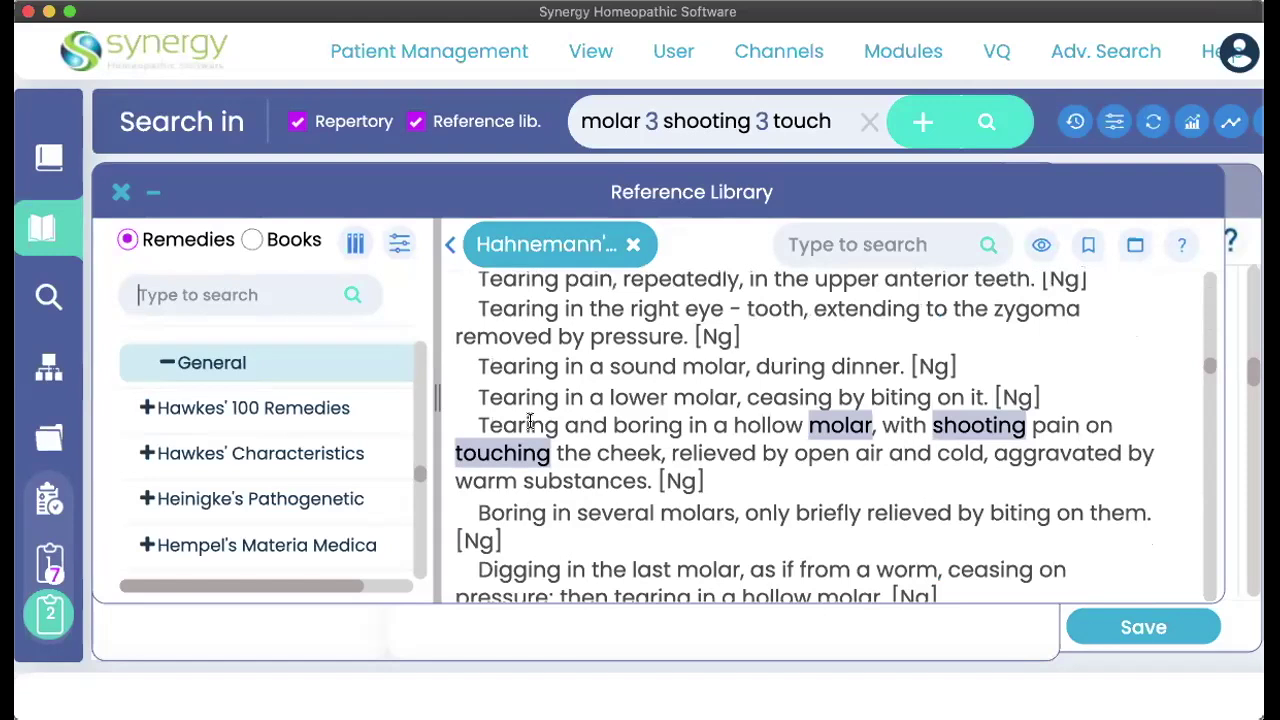
# - Highlight the hollow molar symptom from "Tearing and boring" through "aggravated by warm substances."
pyautogui.tripleClick(530, 421)
pyautogui.hotkey('shift', 'Down')
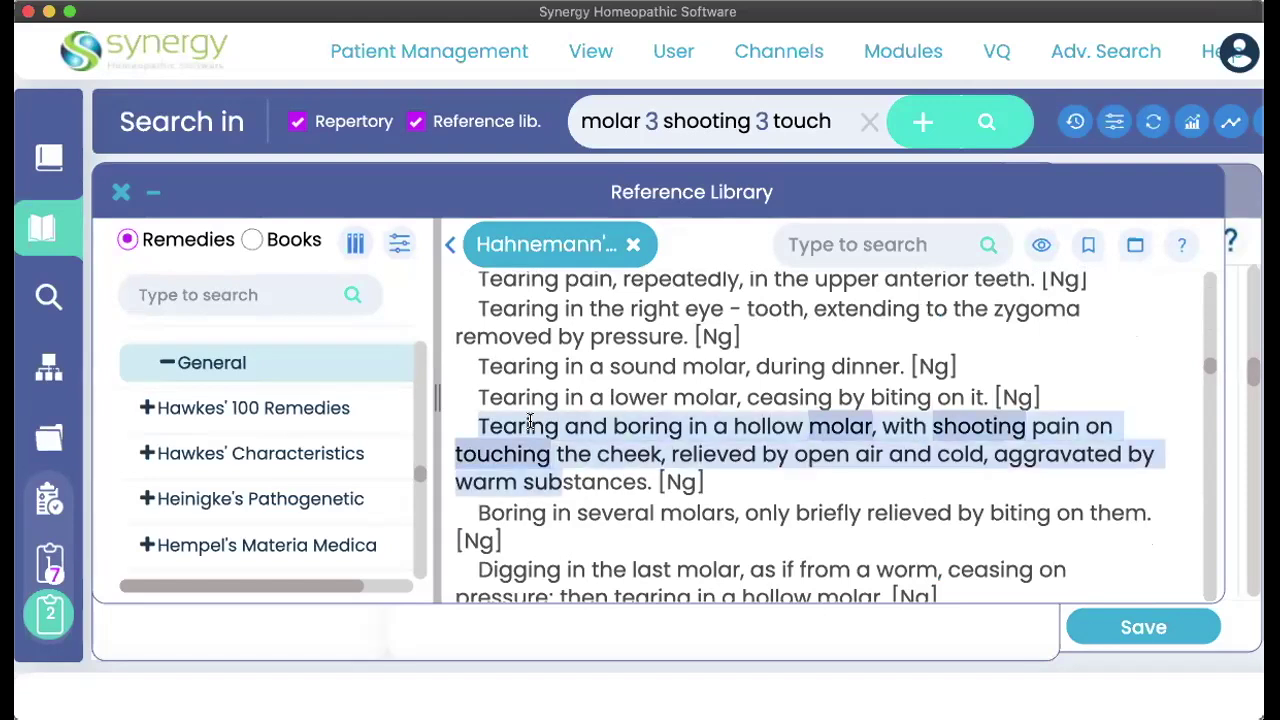
pyautogui.hotkey('shift', 'Right')
pyautogui.hotkey('shift', 'Right')
pyautogui.hotkey('shift', 'Right')
pyautogui.hotkey('shift', 'Right')
pyautogui.hotkey('shift', 'Right')
pyautogui.hotkey('shift', 'Right')
pyautogui.hotkey('shift', 'Right')
pyautogui.hotkey('shift', 'Right')
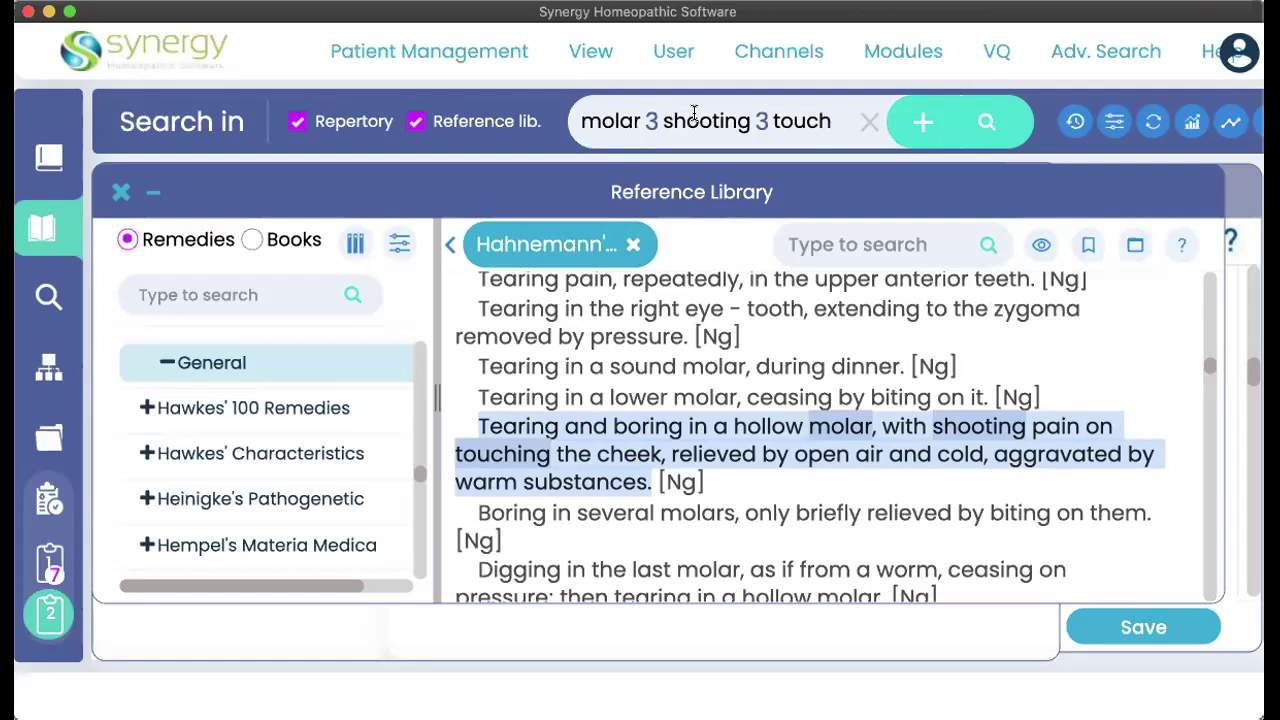
# - Clear the molar 3 shooting 3 touch query from the search field
pyautogui.tripleClick(828, 118)
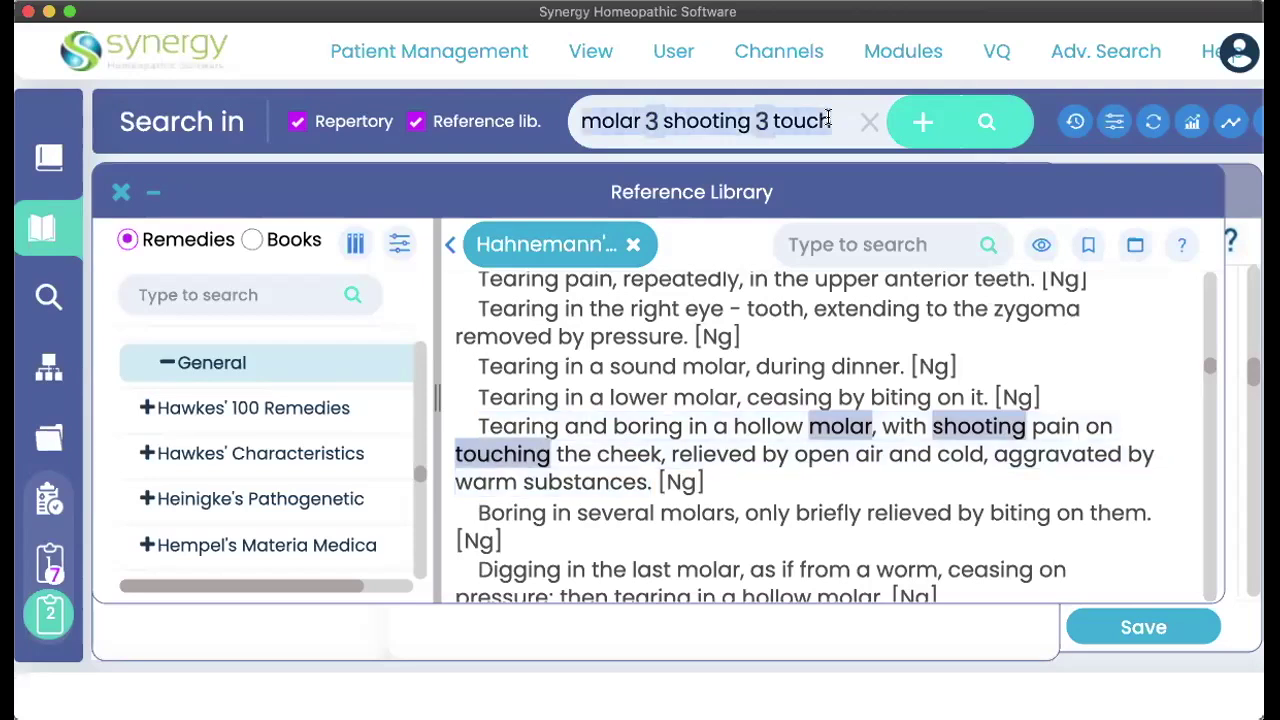
pyautogui.click(825, 121)
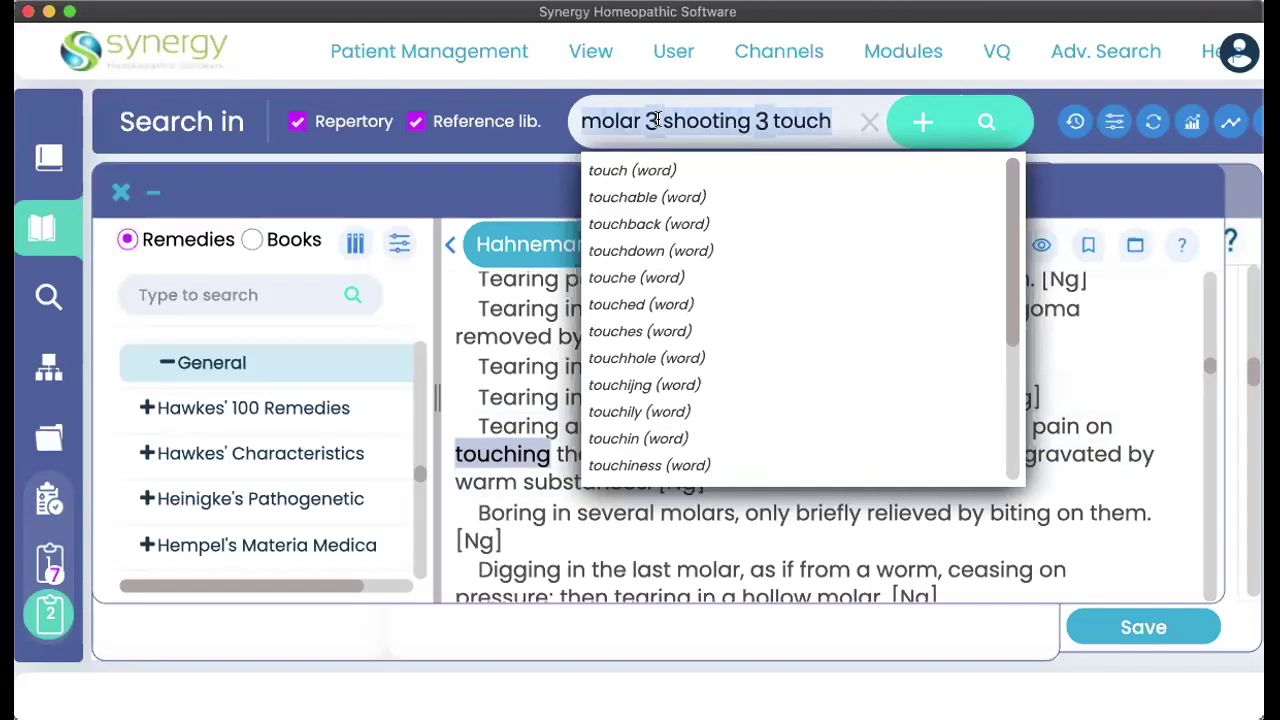
pyautogui.press('Right')
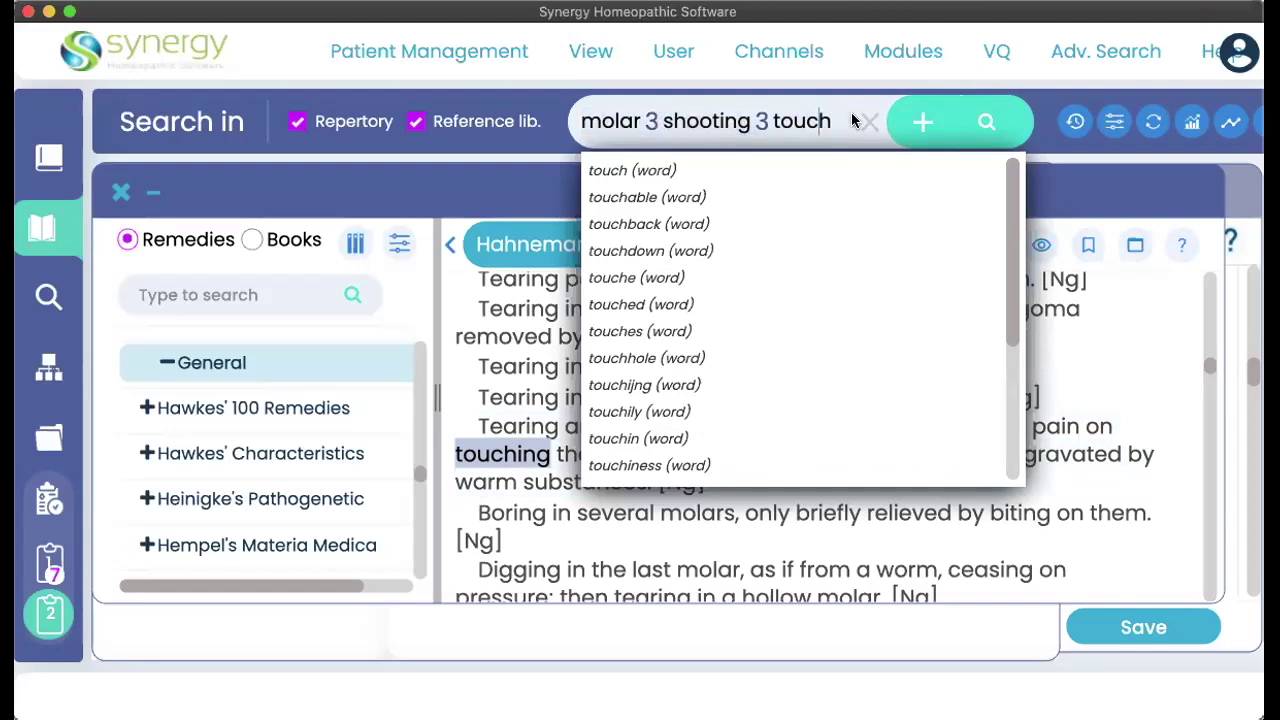
pyautogui.press('BackSpace')
pyautogui.press('BackSpace')
pyautogui.press('BackSpace')
pyautogui.press('BackSpace')
pyautogui.press('BackSpace')
pyautogui.press('BackSpace')
pyautogui.press('BackSpace')
pyautogui.press('BackSpace')
pyautogui.press('BackSpace')
pyautogui.press('BackSpace')
pyautogui.press('BackSpace')
pyautogui.press('BackSpace')
pyautogui.press('BackSpace')
pyautogui.press('BackSpace')
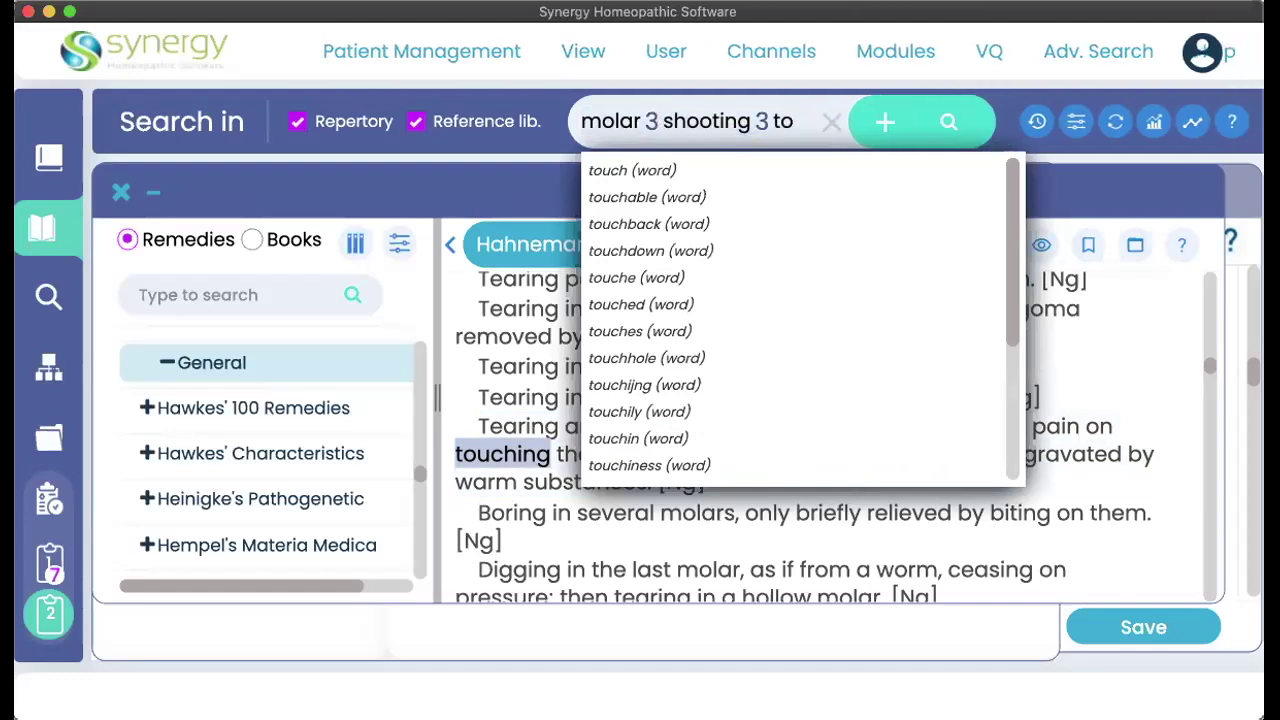
pyautogui.press('BackSpace')
pyautogui.press('BackSpace')
pyautogui.press('BackSpace')
pyautogui.press('BackSpace')
pyautogui.press('BackSpace')
pyautogui.press('BackSpace')
pyautogui.press('BackSpace')
pyautogui.press('BackSpace')
pyautogui.press('BackSpace')
pyautogui.press('BackSpace')
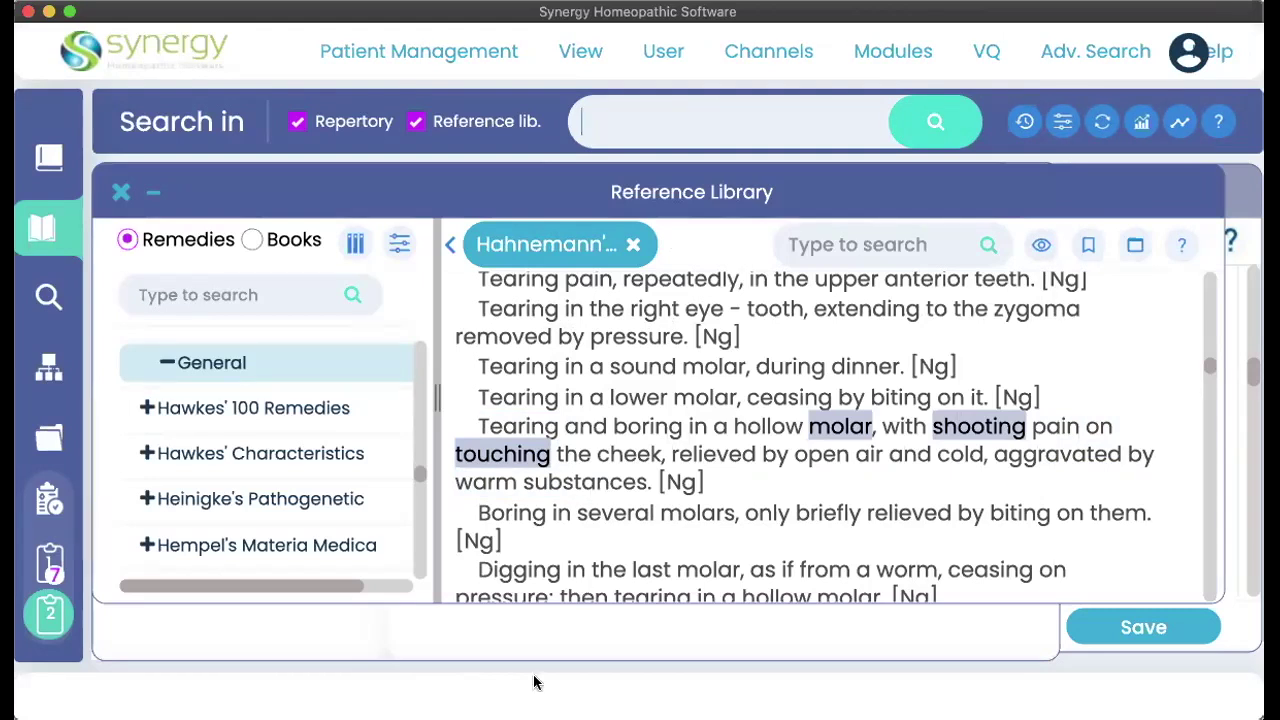
# - Return to the patient's session notes and add a line reading "USE THE KEY WORDS - PREFERABLY USE LOCATION" below the touch modality
pyautogui.click(445, 60)
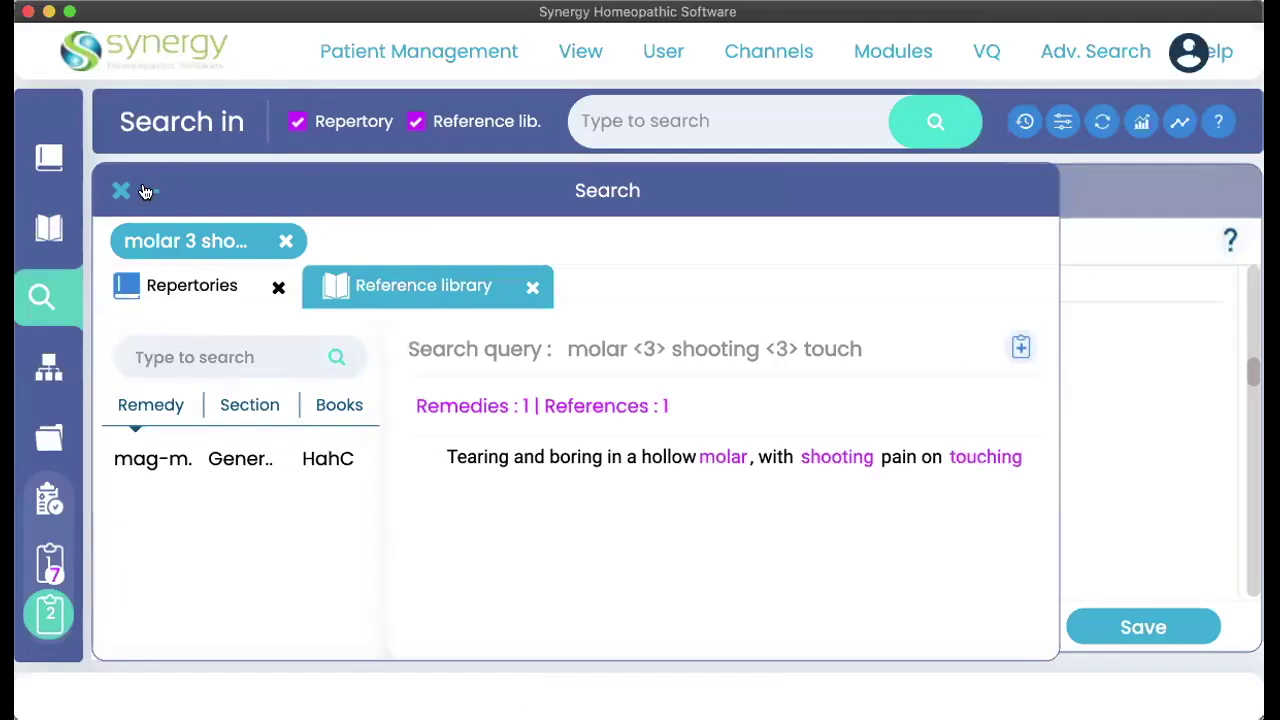
pyautogui.click(151, 190)
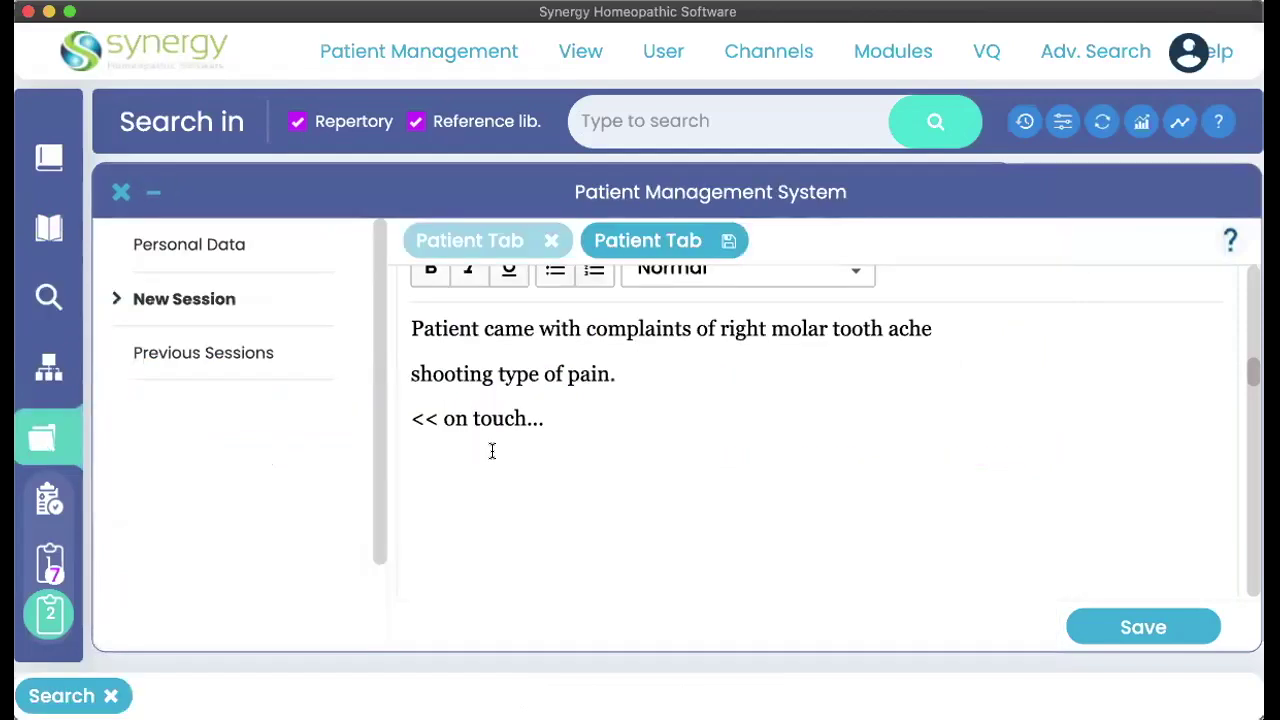
pyautogui.click(598, 429)
pyautogui.press('Return')
pyautogui.write('USE T')
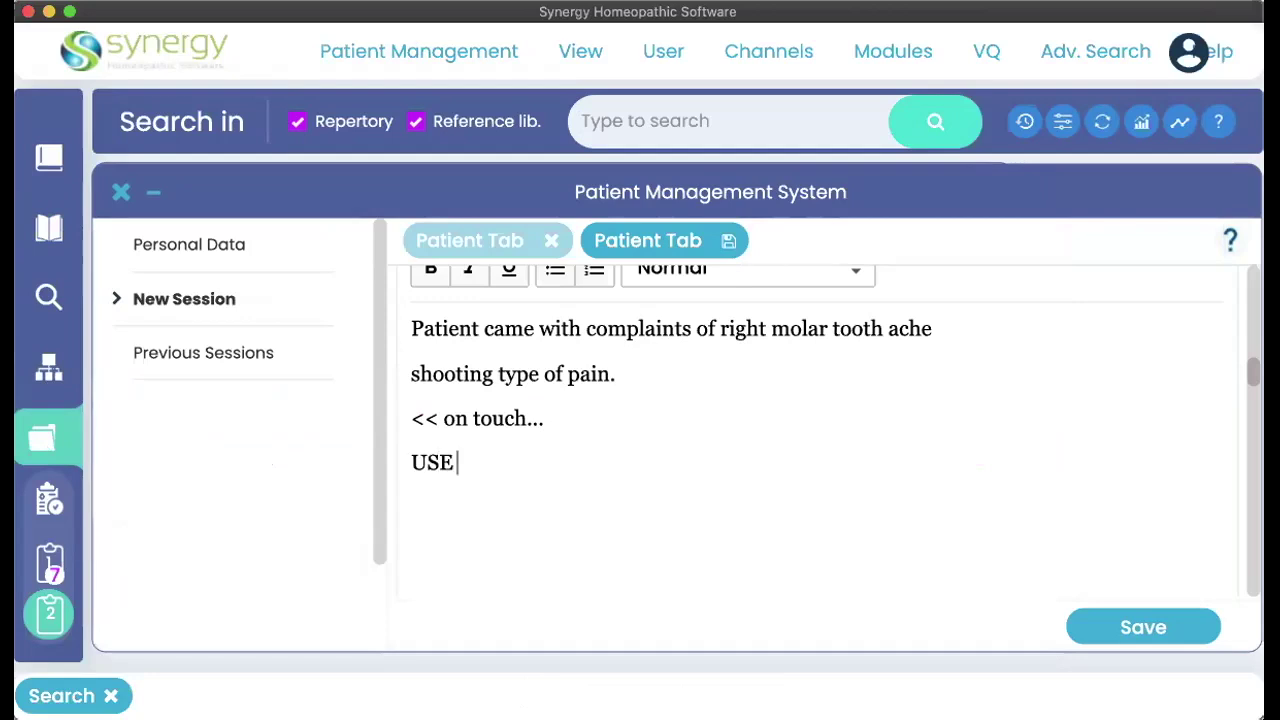
pyautogui.write('HE KEY')
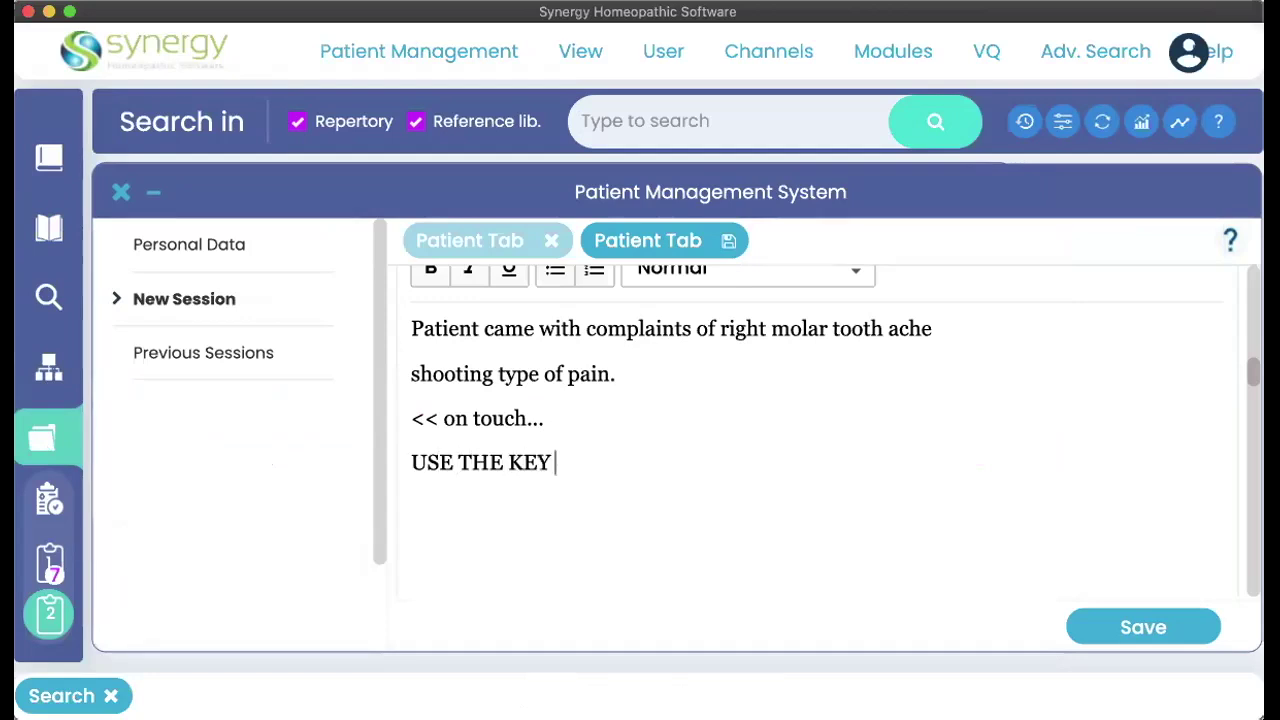
pyautogui.write(' WORDS - USE')
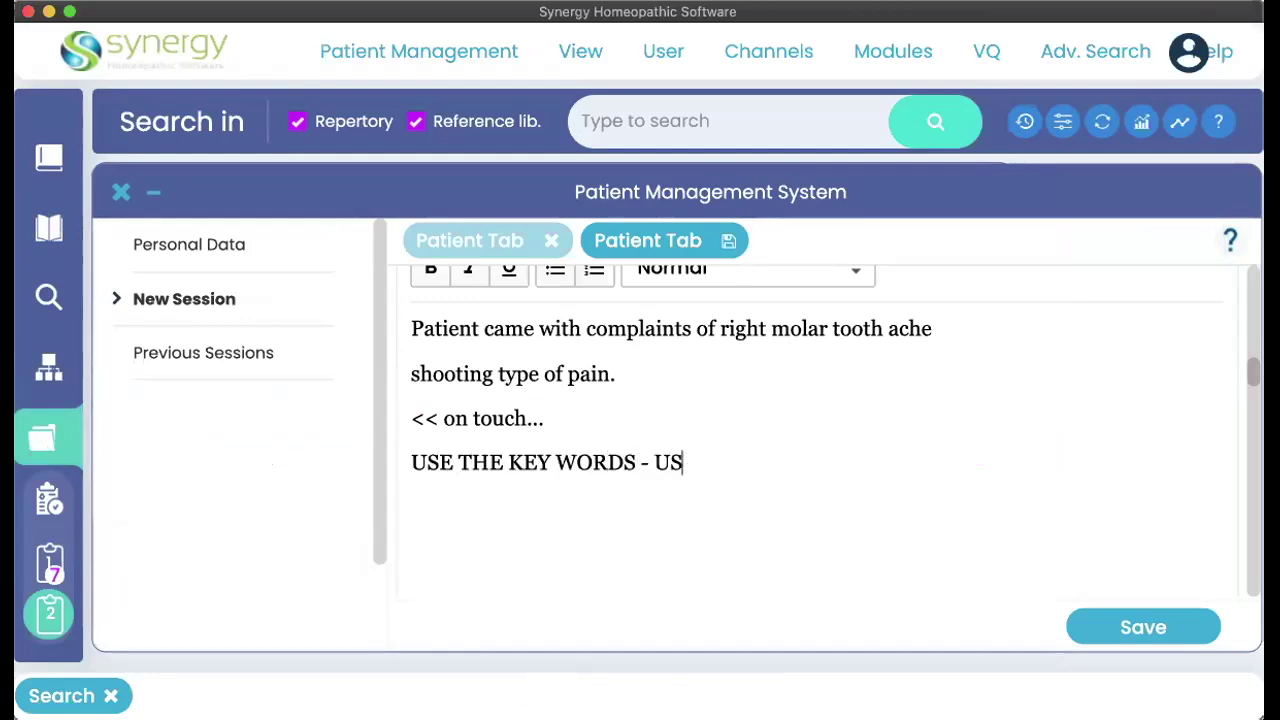
pyautogui.press('BackSpace')
pyautogui.press('BackSpace')
pyautogui.press('BackSpace')
pyautogui.write('PREFER')
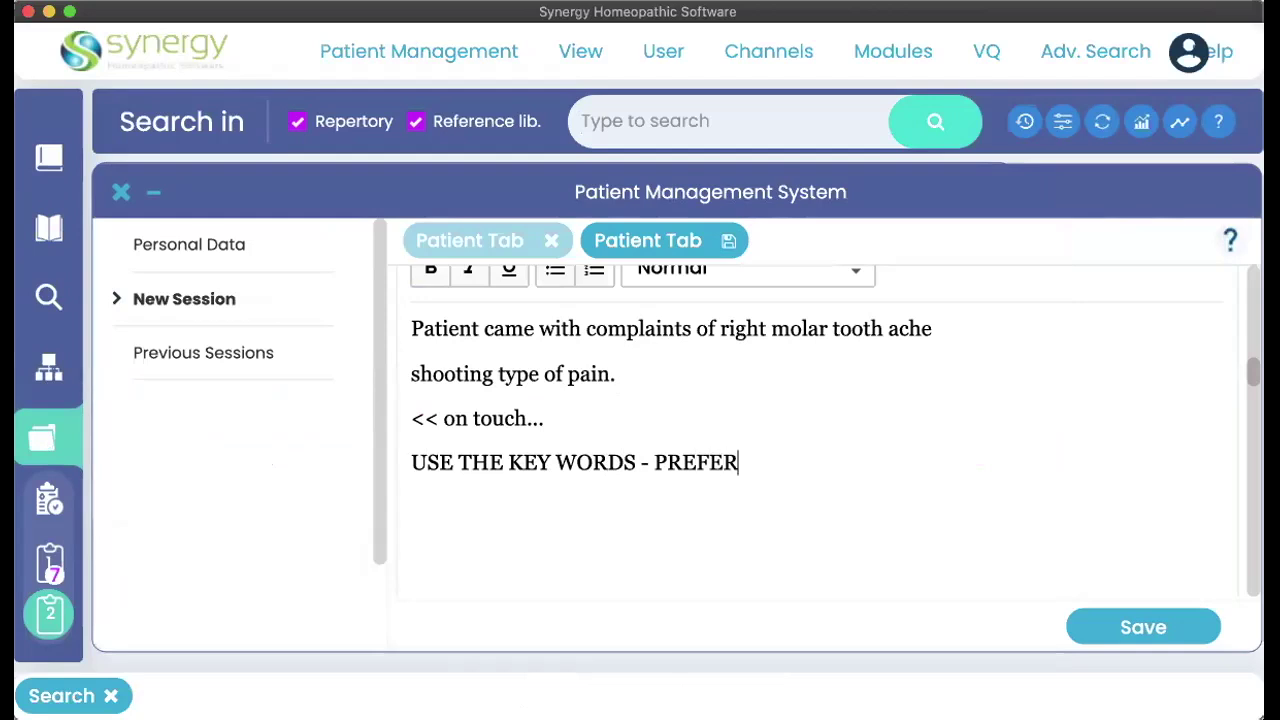
pyautogui.write('ABLY')
pyautogui.write('IN')
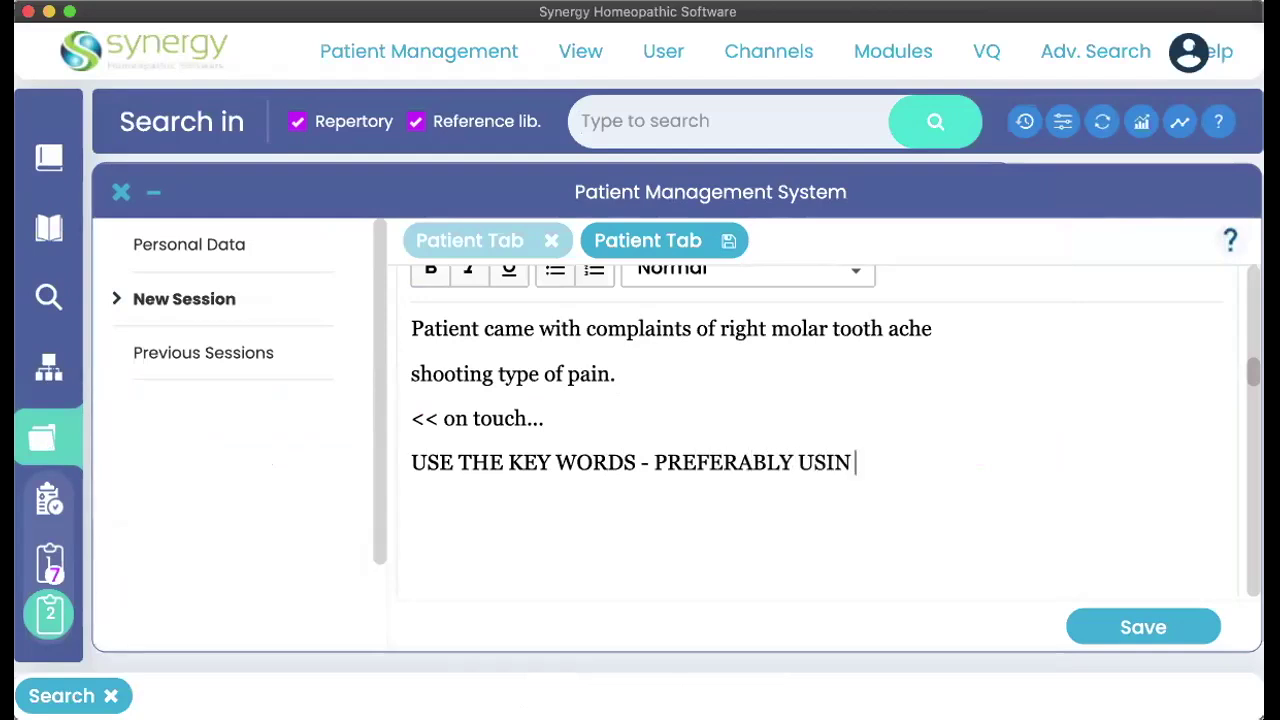
pyautogui.press('BackSpace')
pyautogui.write('E')
pyautogui.press('BackSpace')
pyautogui.press('BackSpace')
pyautogui.write('E LOCATION ')
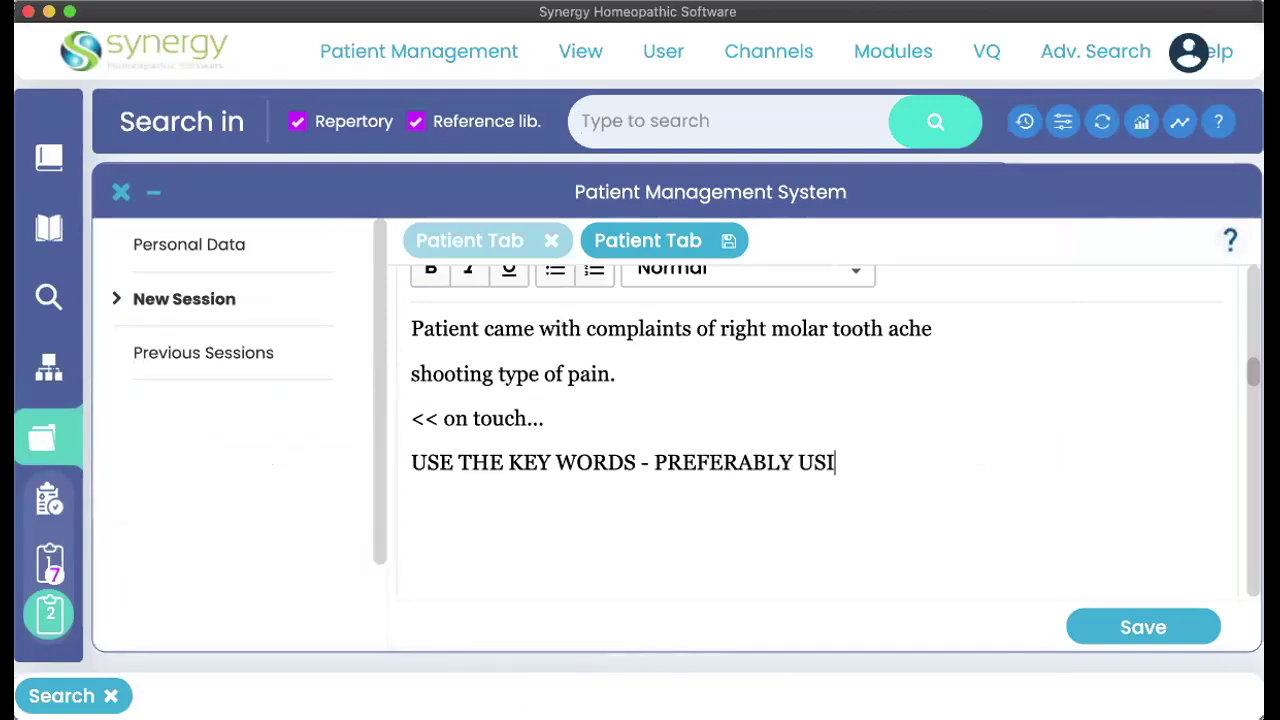
# - Extend the keyword line in the notes with ",SENSATION MODALITY AND CONCOMITANT"
pyautogui.write(',s')
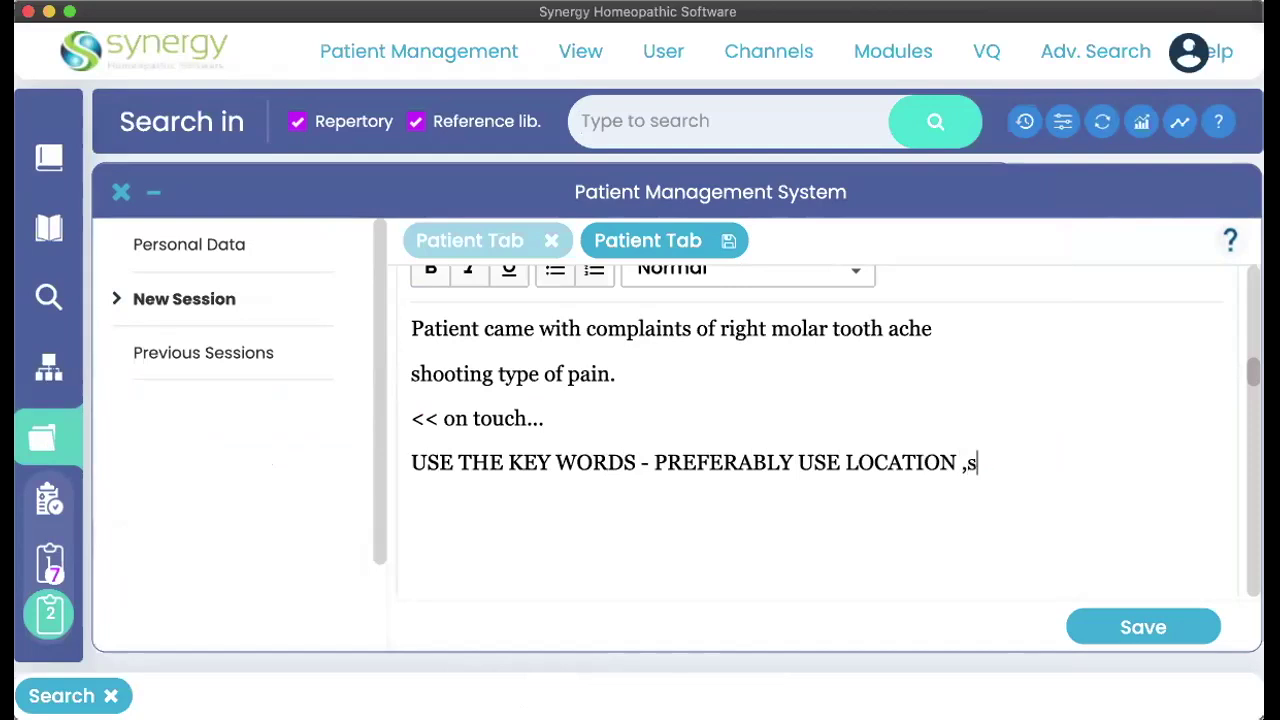
pyautogui.press('BackSpace')
pyautogui.write('SENSATION a')
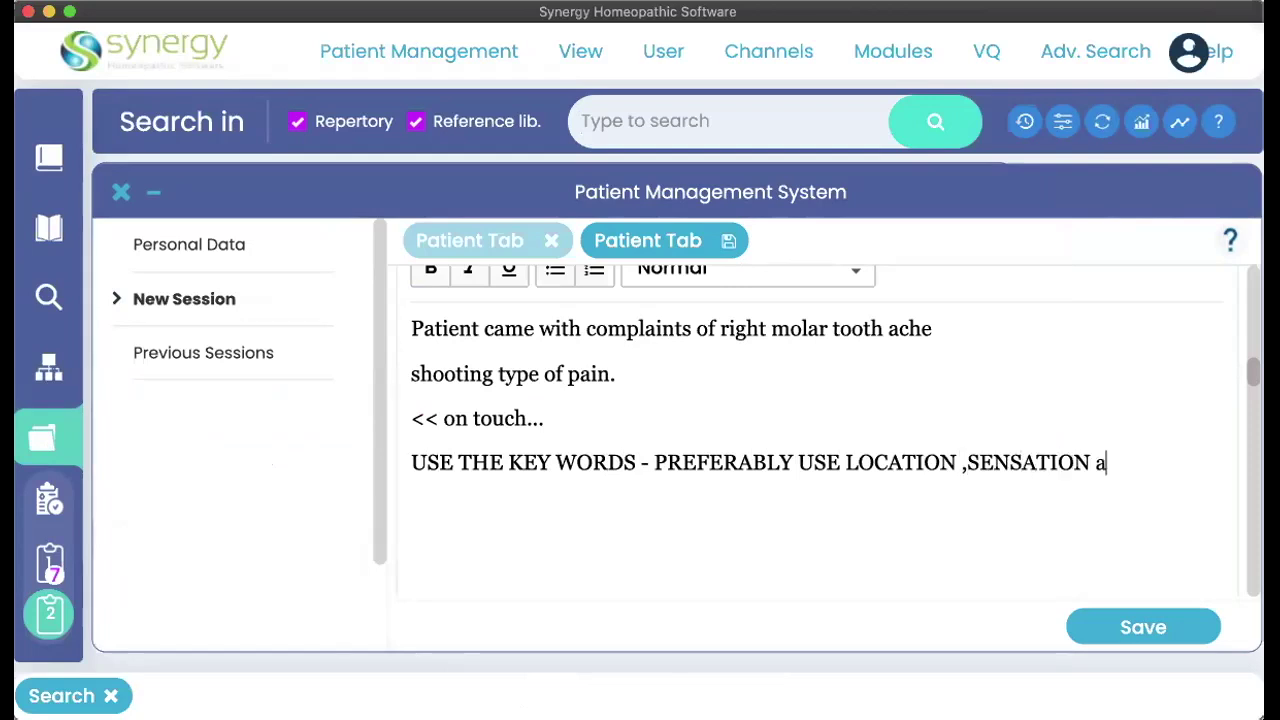
pyautogui.press('BackSpace')
pyautogui.write('MODALITY AND C')
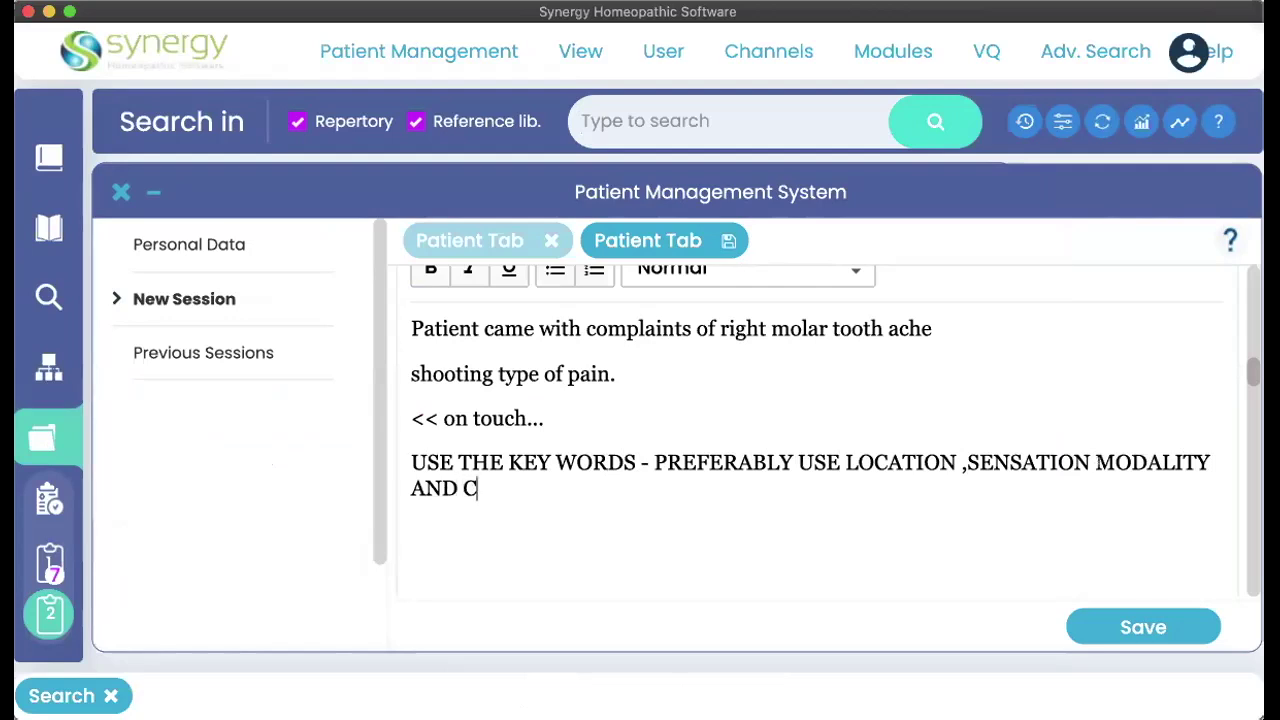
pyautogui.write('ONCOMITANT')
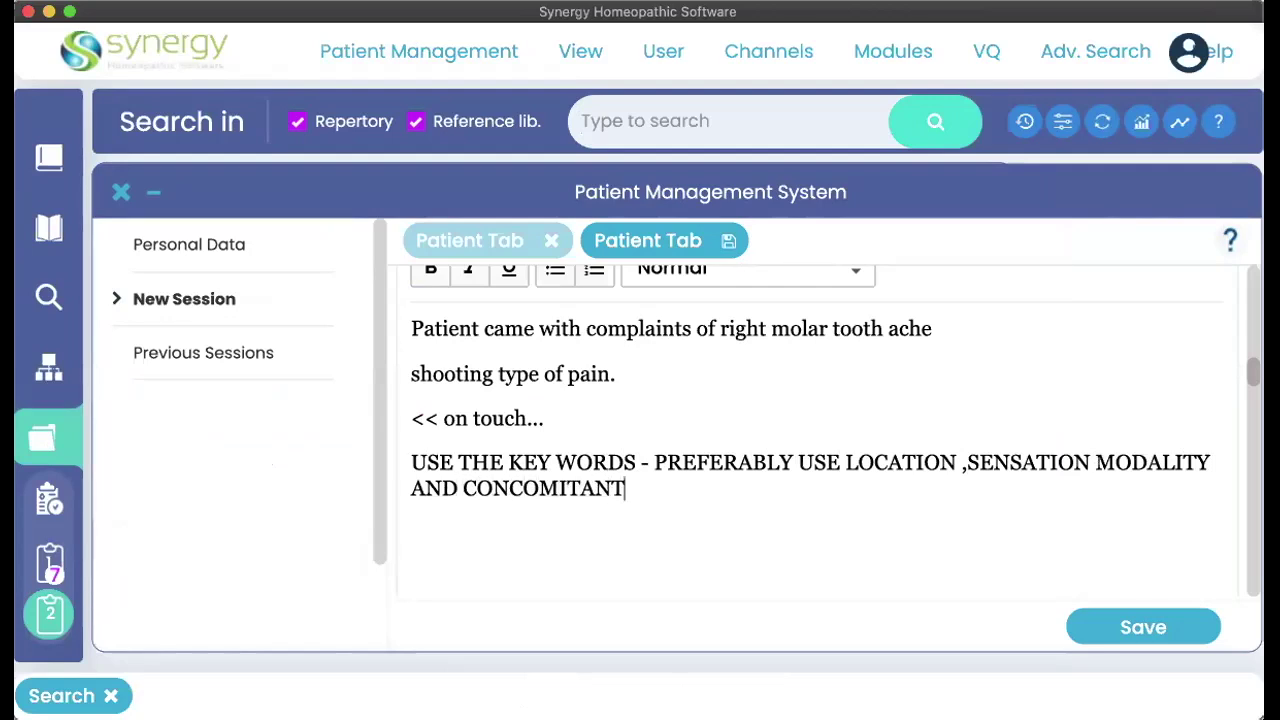
# - Add the line "within 3 words can be used." below the keyword advice in the session notes
pyautogui.press('Return')
pyautogui.write('with')
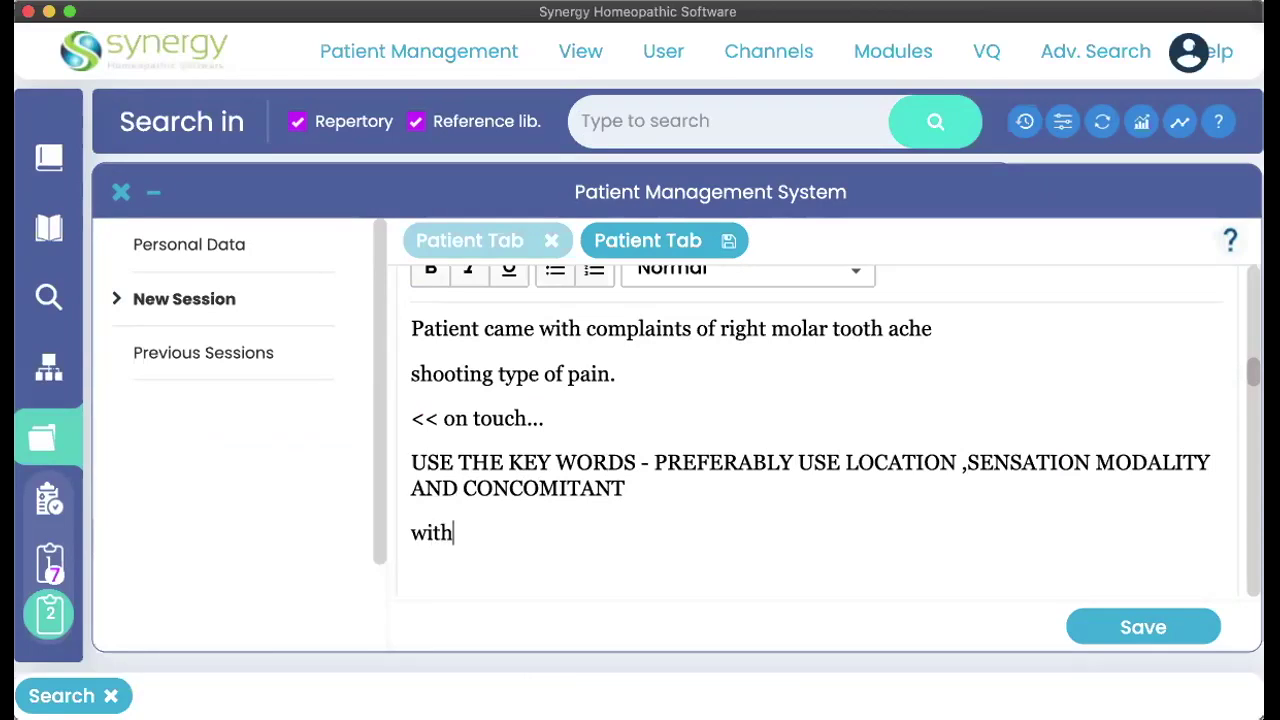
pyautogui.write('in 3 words can be used.')
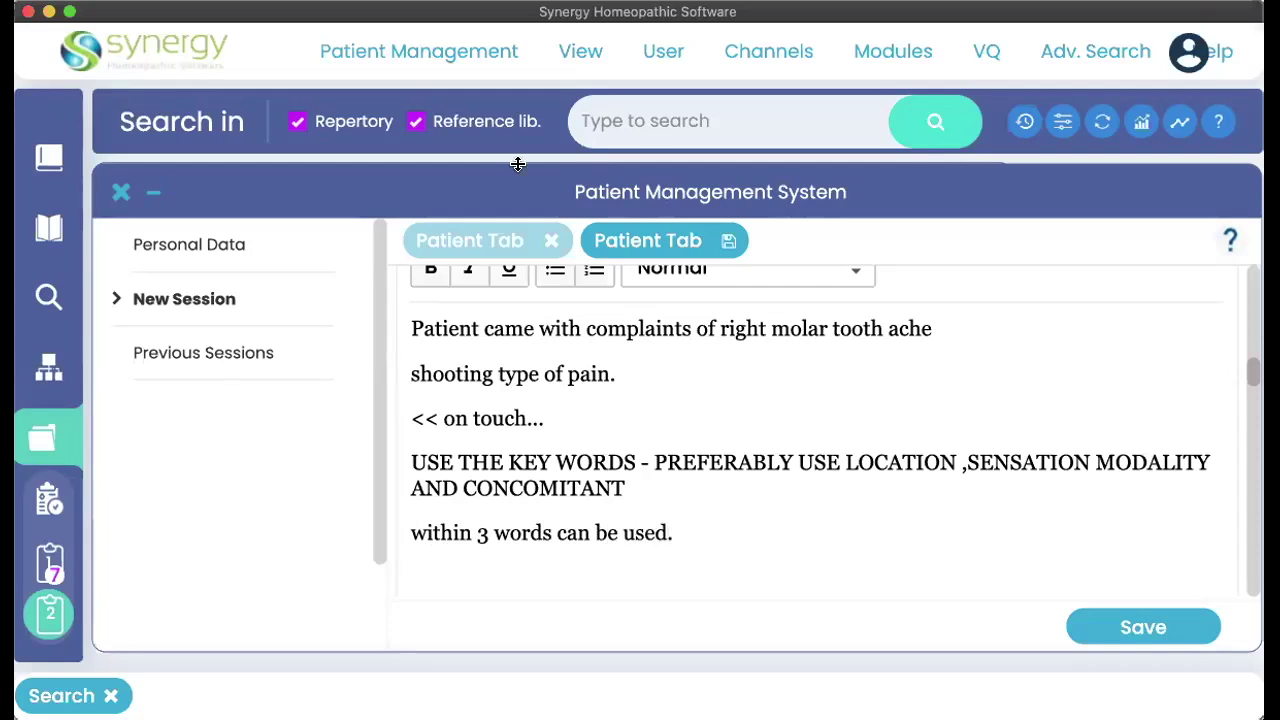
# - Search the repertory and reference library for "fear reptile"
pyautogui.click(644, 121)
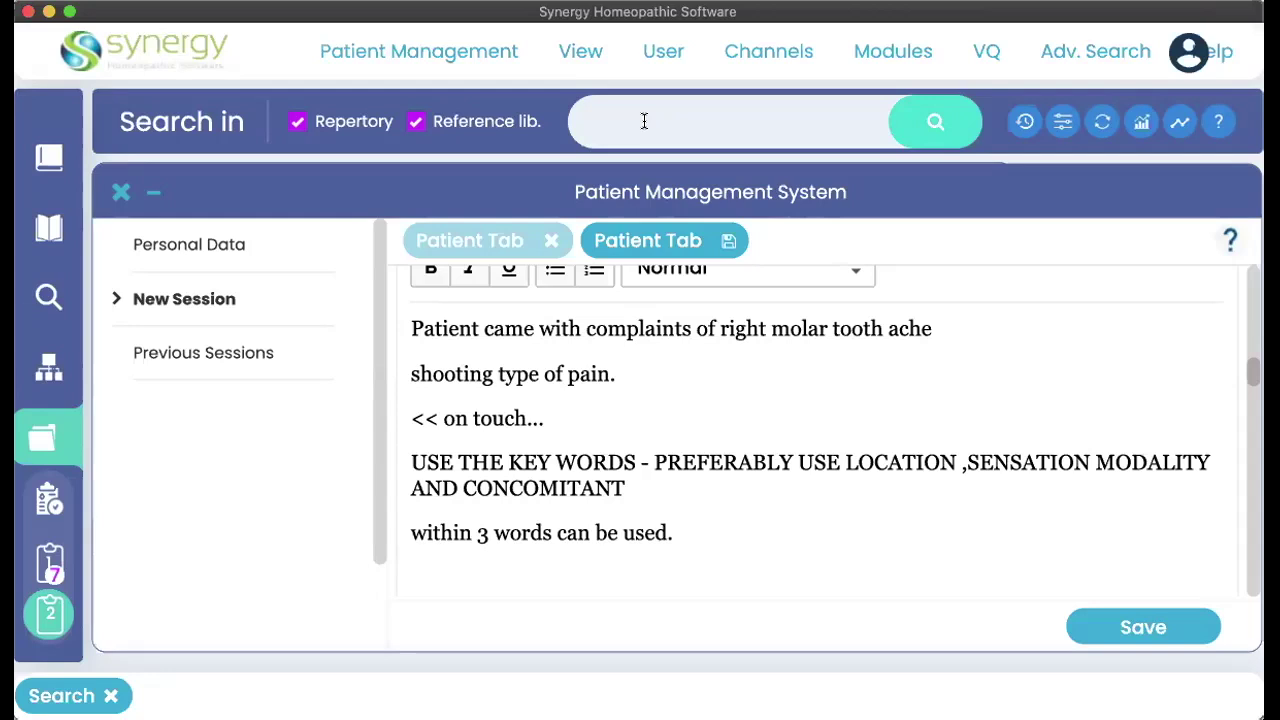
pyautogui.click(644, 121)
pyautogui.write('fear reptile')
pyautogui.press('Return')
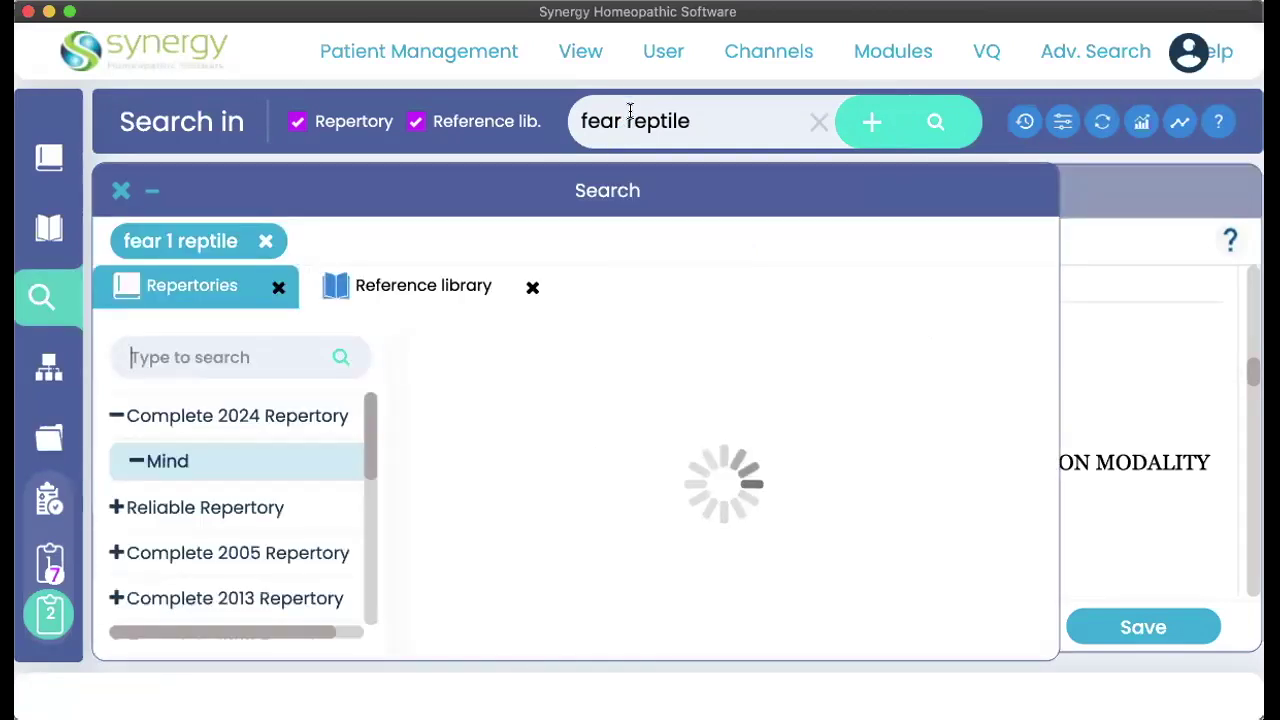
# - Compare the fear of reptiles rubrics in the Mind sections of the Complete 2024 Repertory and the Reliable Repertory, including the lizards subrubric
pyautogui.moveTo(814, 411)
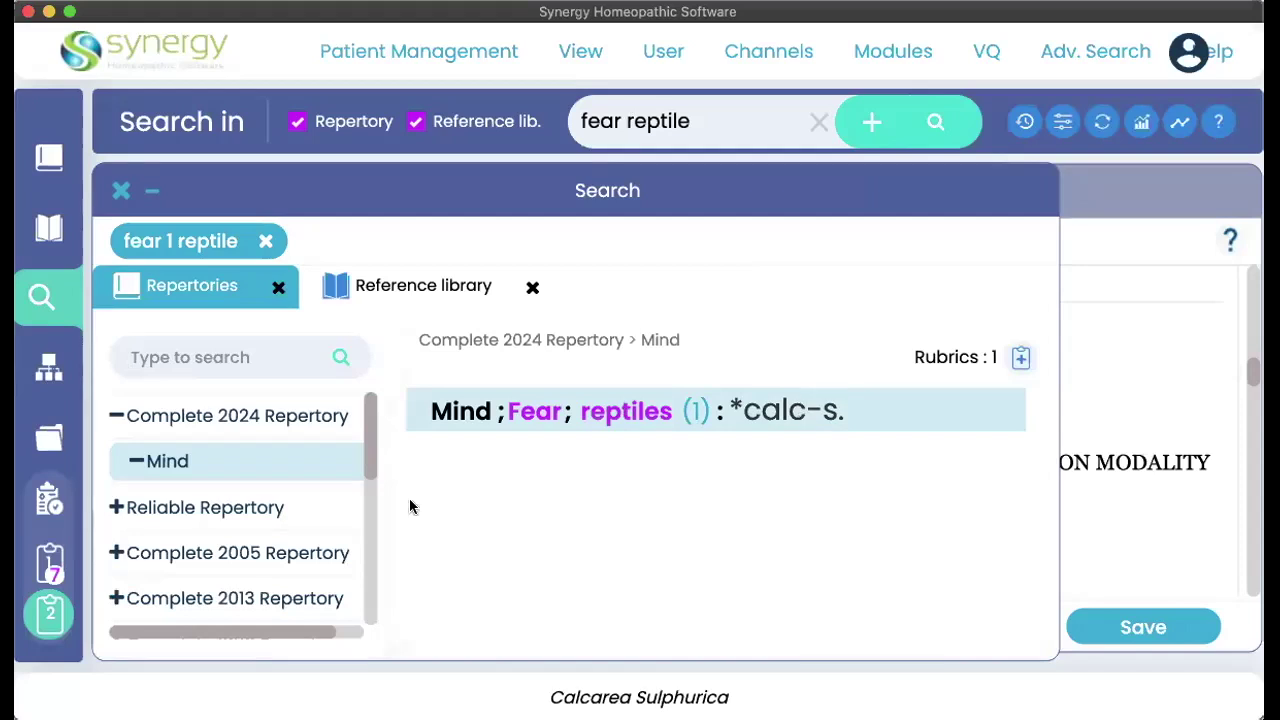
pyautogui.click(175, 510)
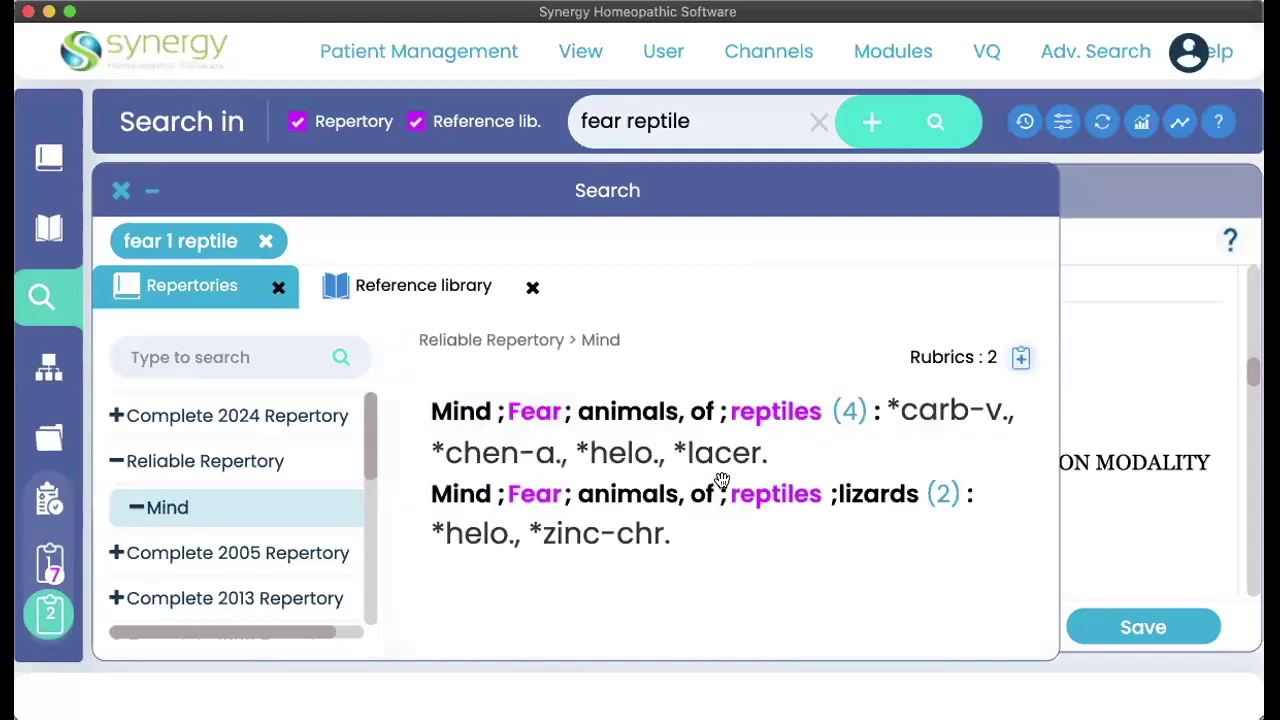
pyautogui.click(721, 478)
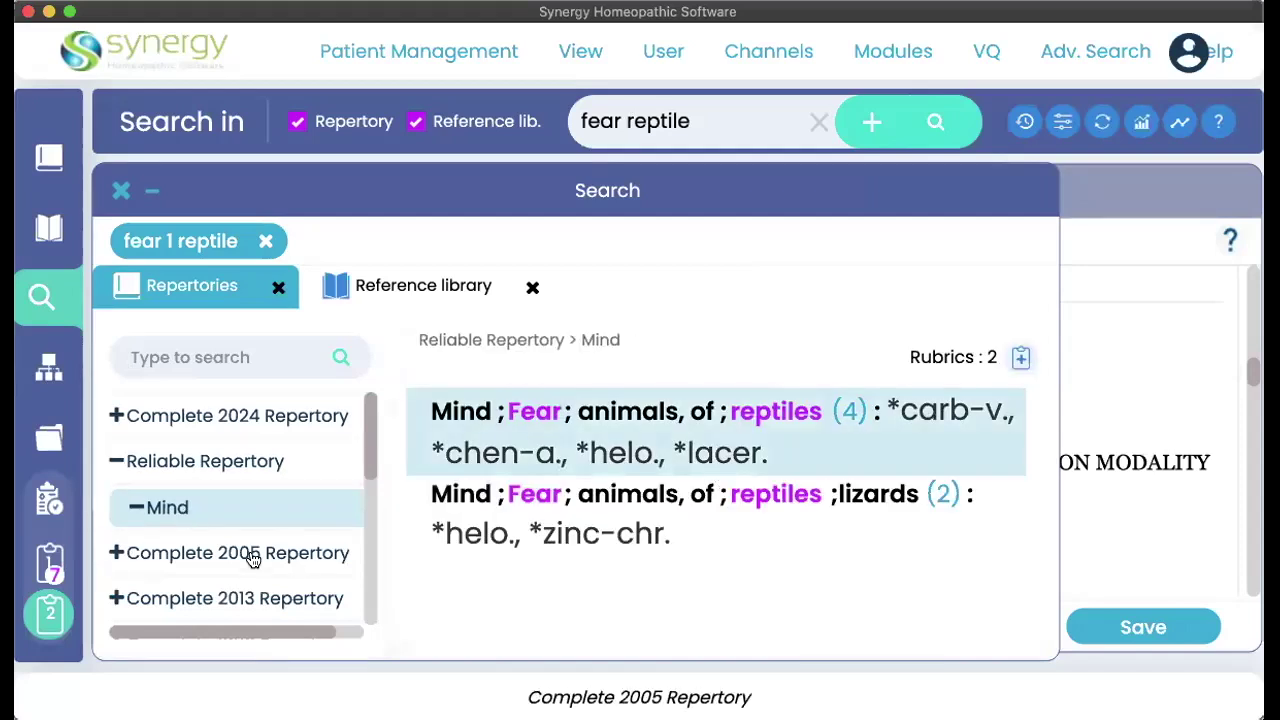
pyautogui.click(545, 514)
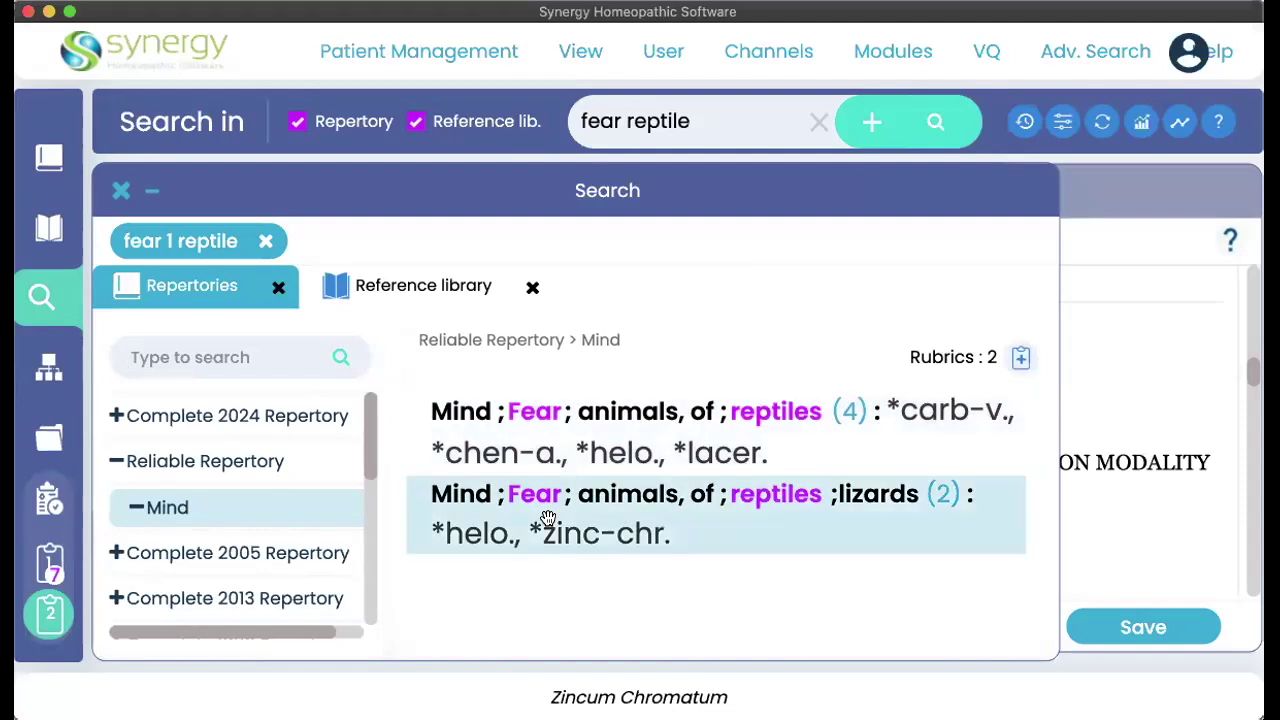
# - Check the fear of reptiles rubrics in the Complete 2005, Murphy's Medical and Massimo's Clinical II repertories, plus the reference library results
pyautogui.click(582, 452)
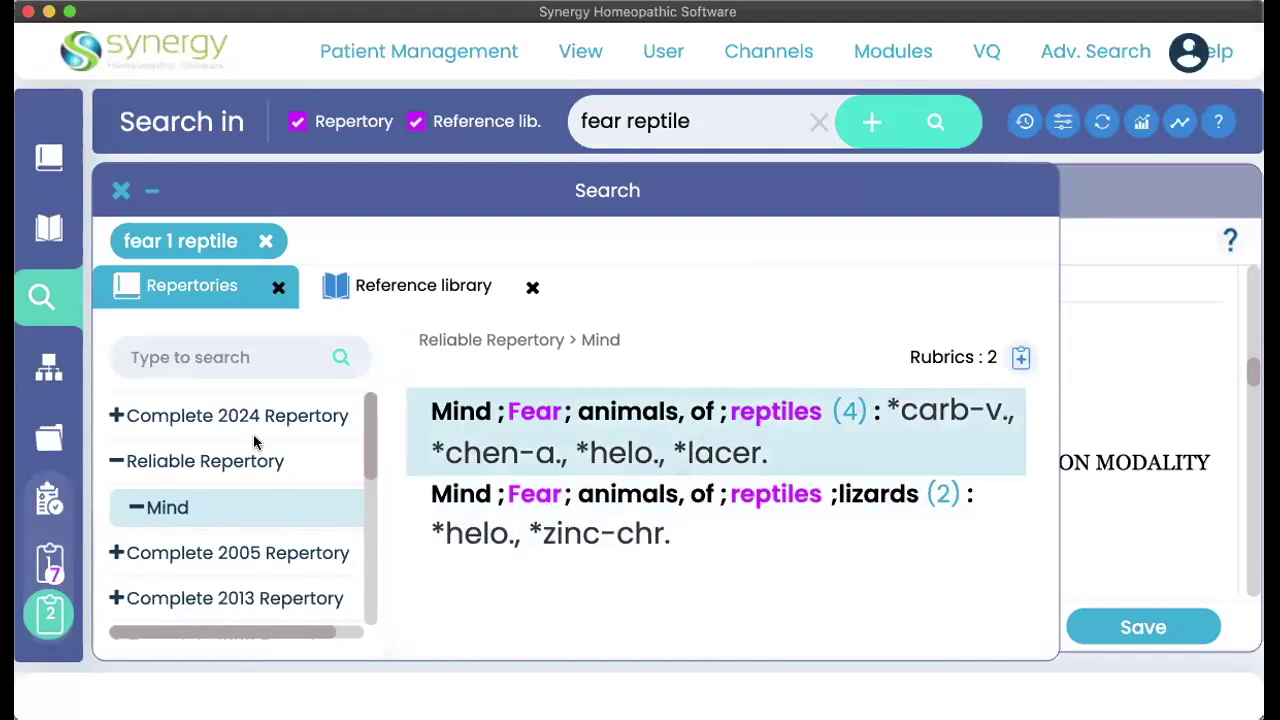
pyautogui.click(188, 562)
pyautogui.scroll(-6, 220, 560)
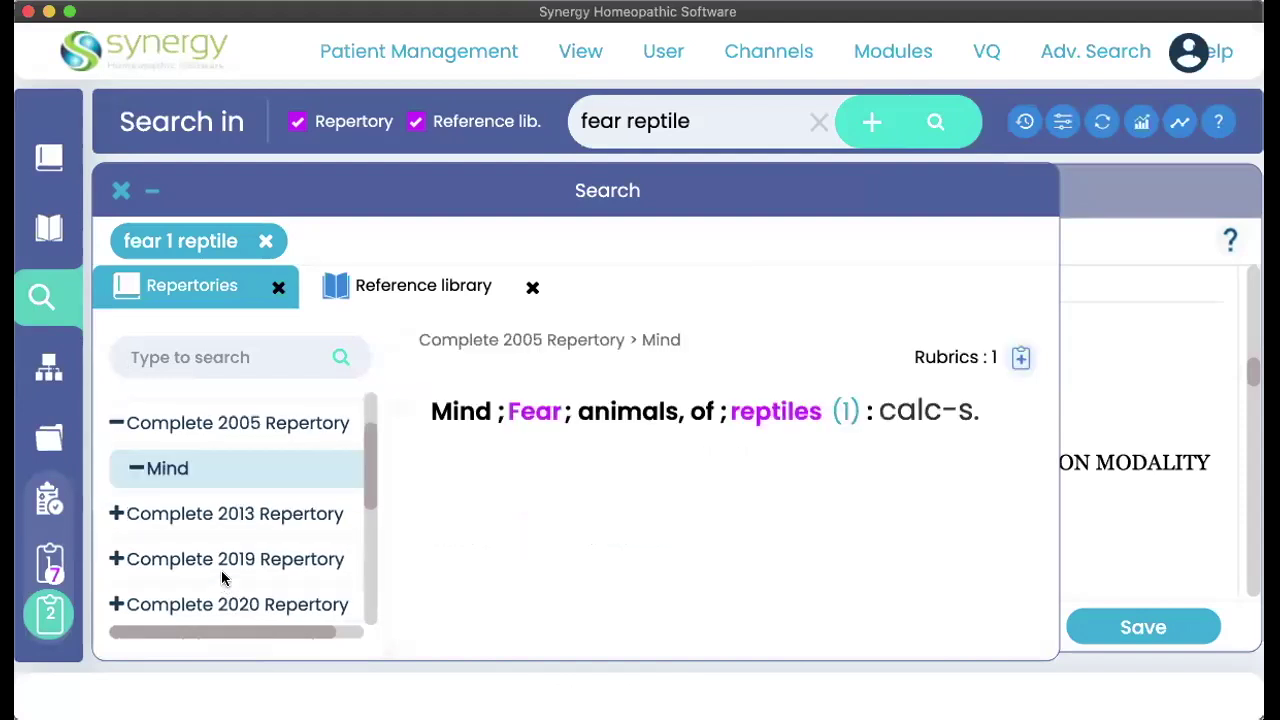
pyautogui.click(220, 520)
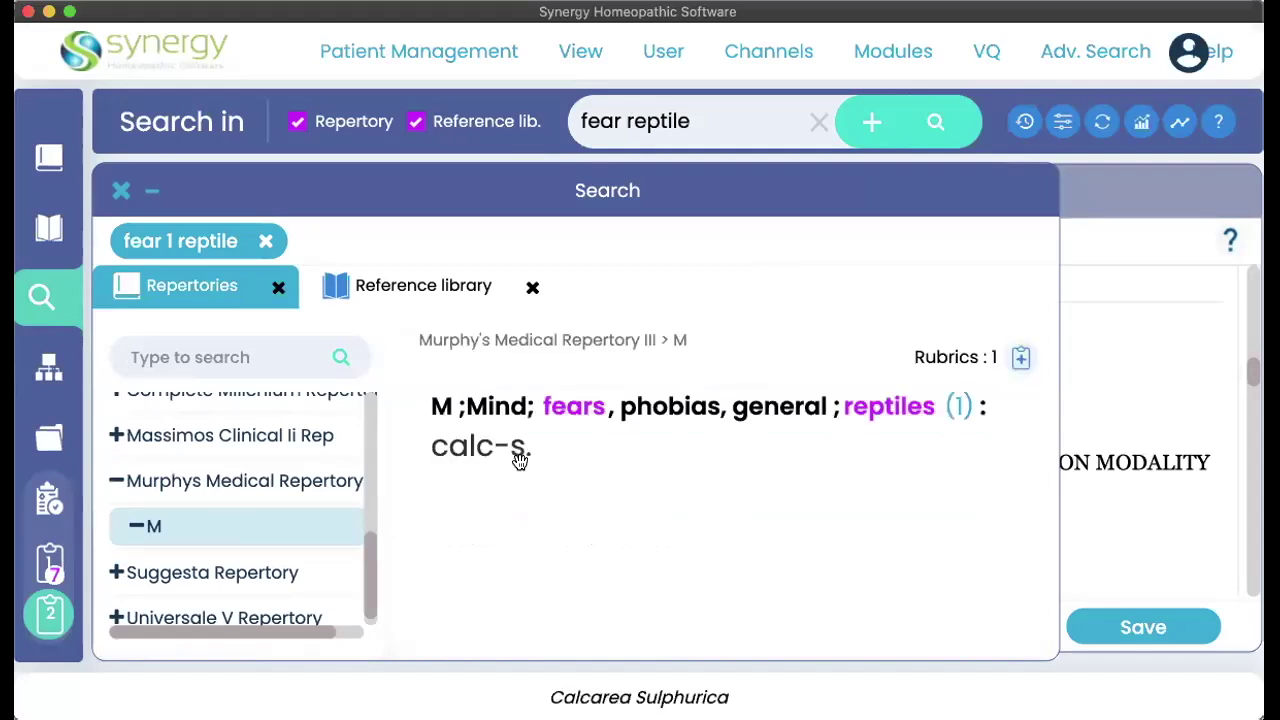
pyautogui.click(193, 443)
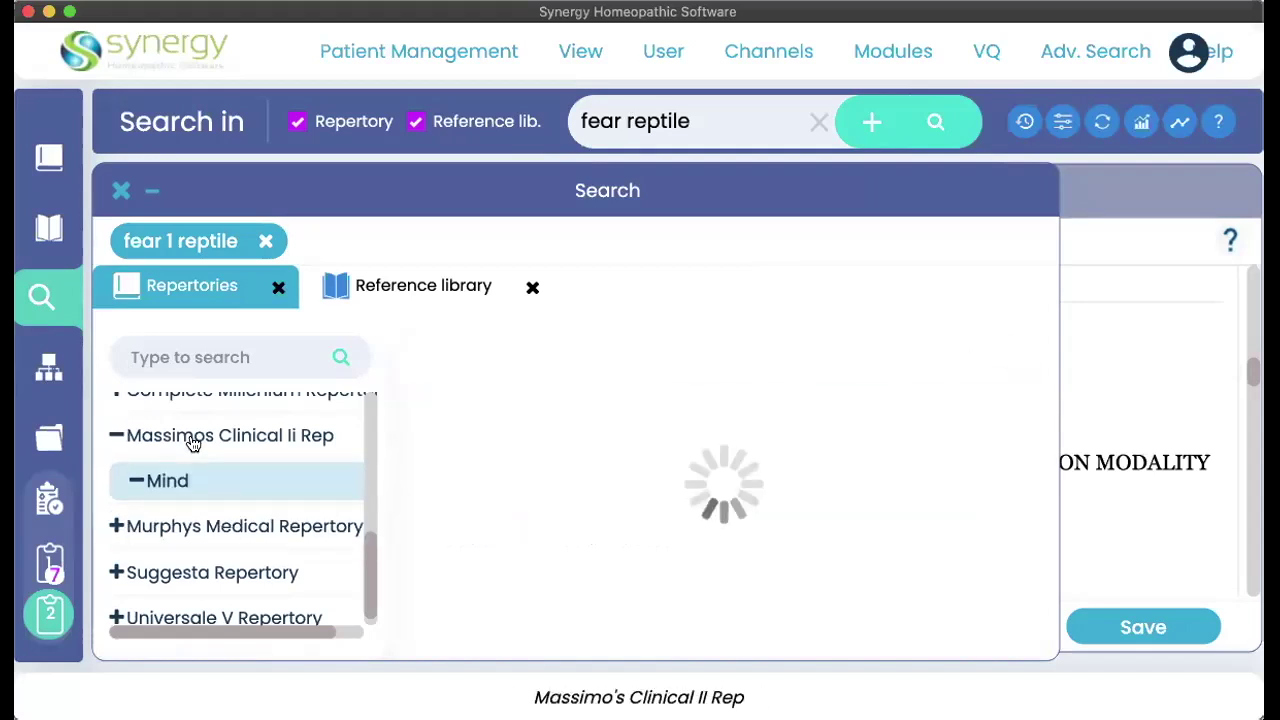
pyautogui.click(428, 283)
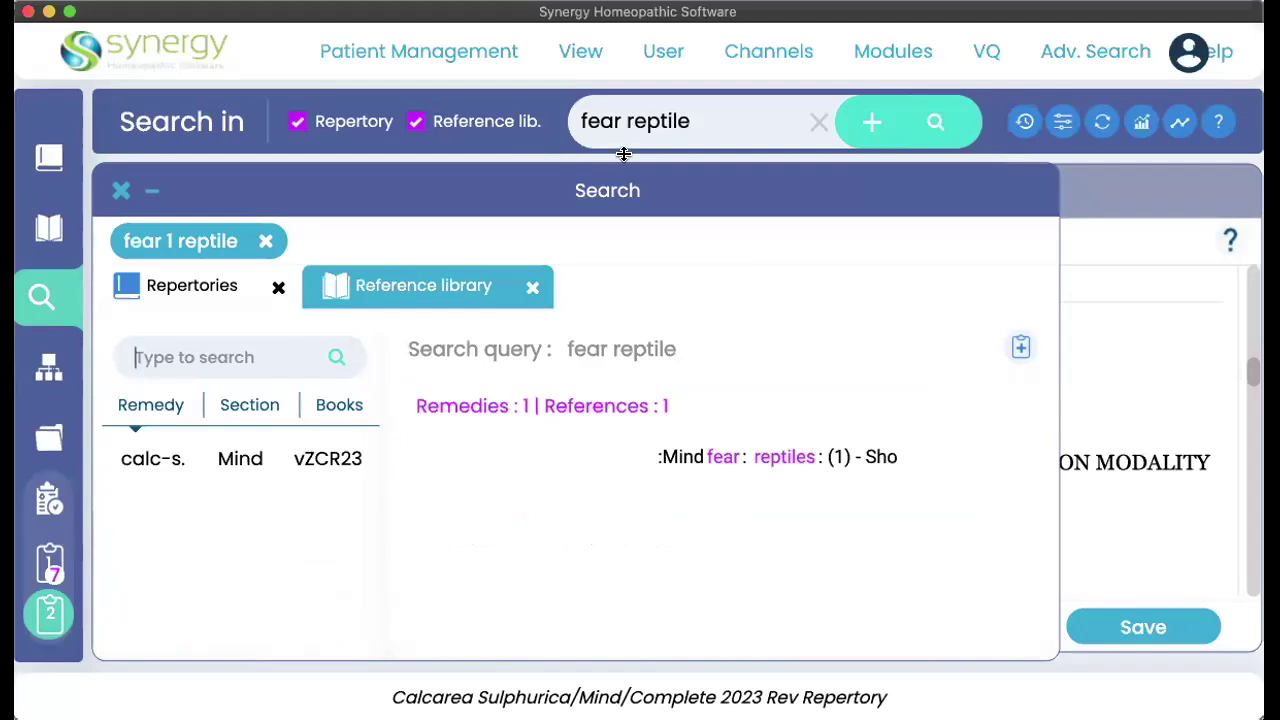
# - Change the search query to "fear 2 reptile" and run it in the repertories and reference library
pyautogui.tripleClick(626, 113)
pyautogui.click(626, 113)
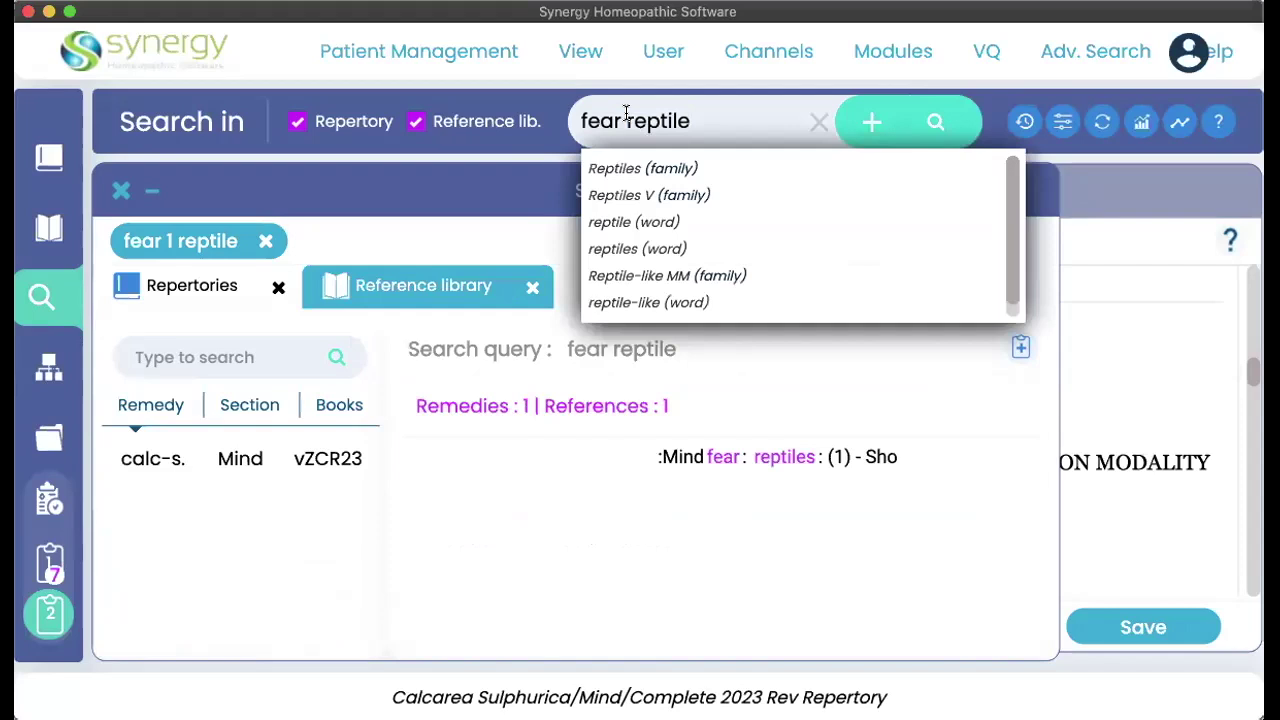
pyautogui.press('BackSpace')
pyautogui.write('3')
pyautogui.press('BackSpace')
pyautogui.write('2 r')
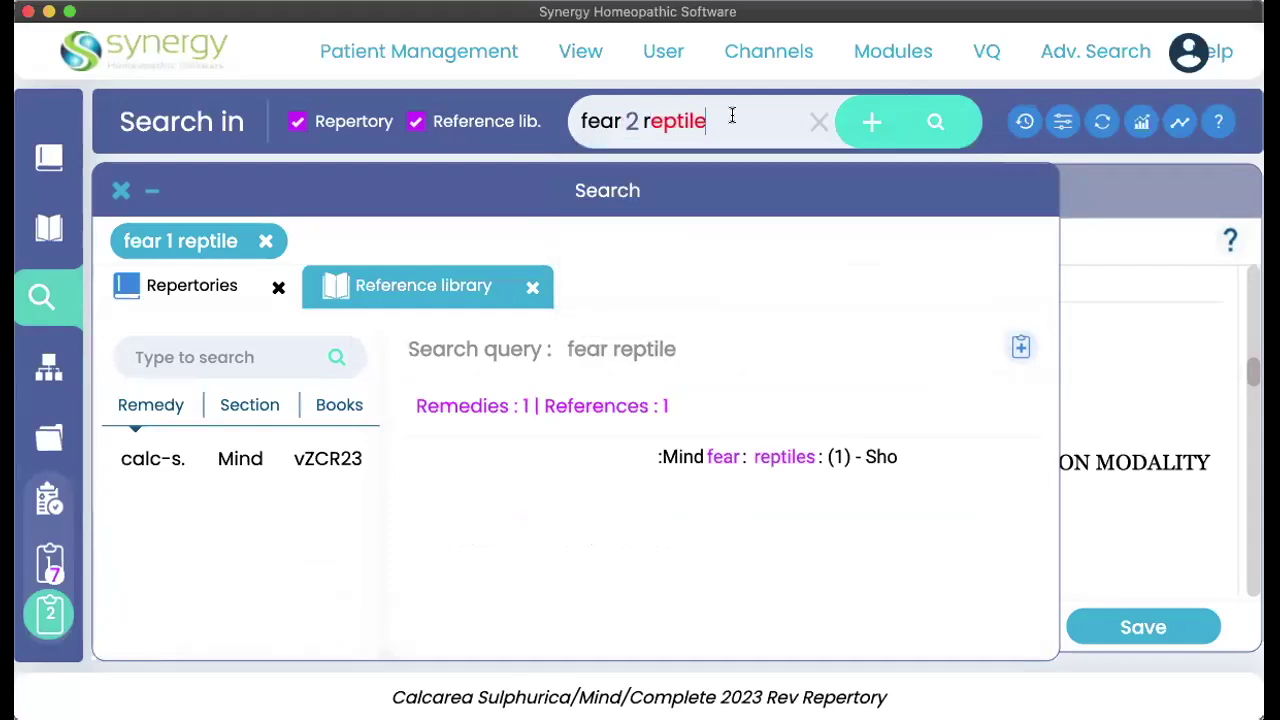
pyautogui.click(933, 121)
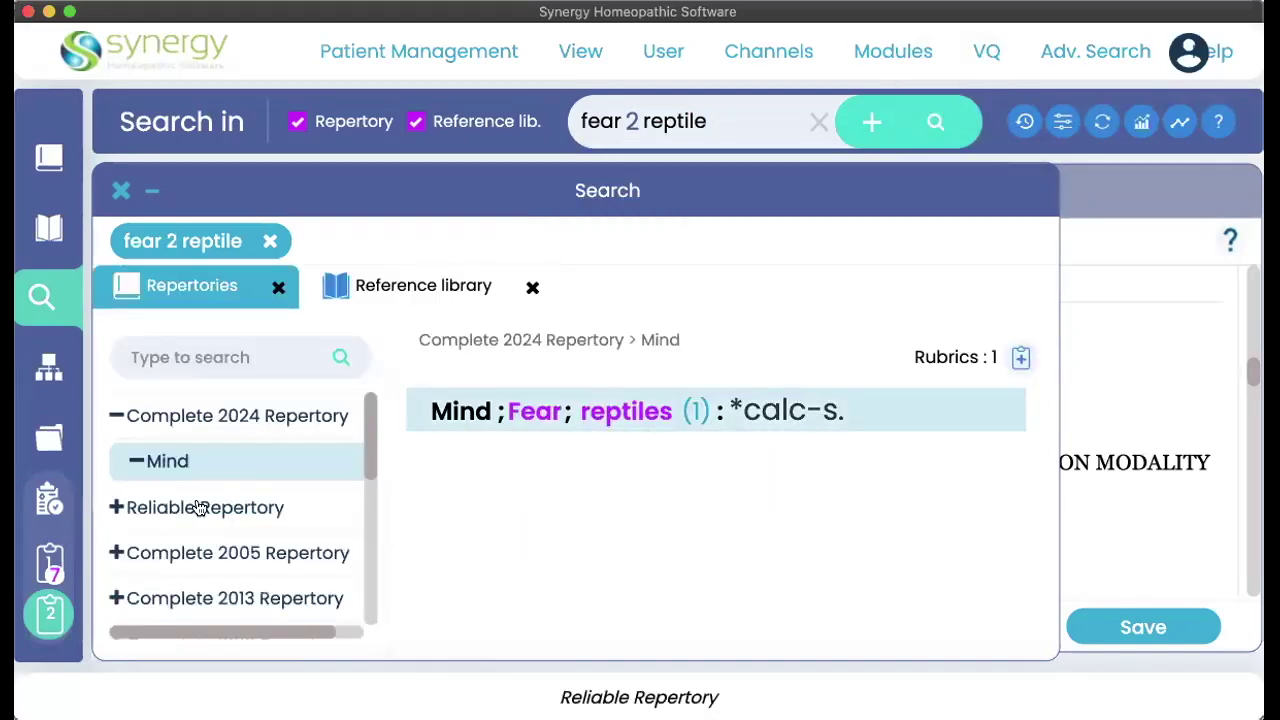
# - Review the Reliable Repertory's Mind rubrics and read through the reference library's fear of reptiles references with their remedies and source books
pyautogui.click(200, 508)
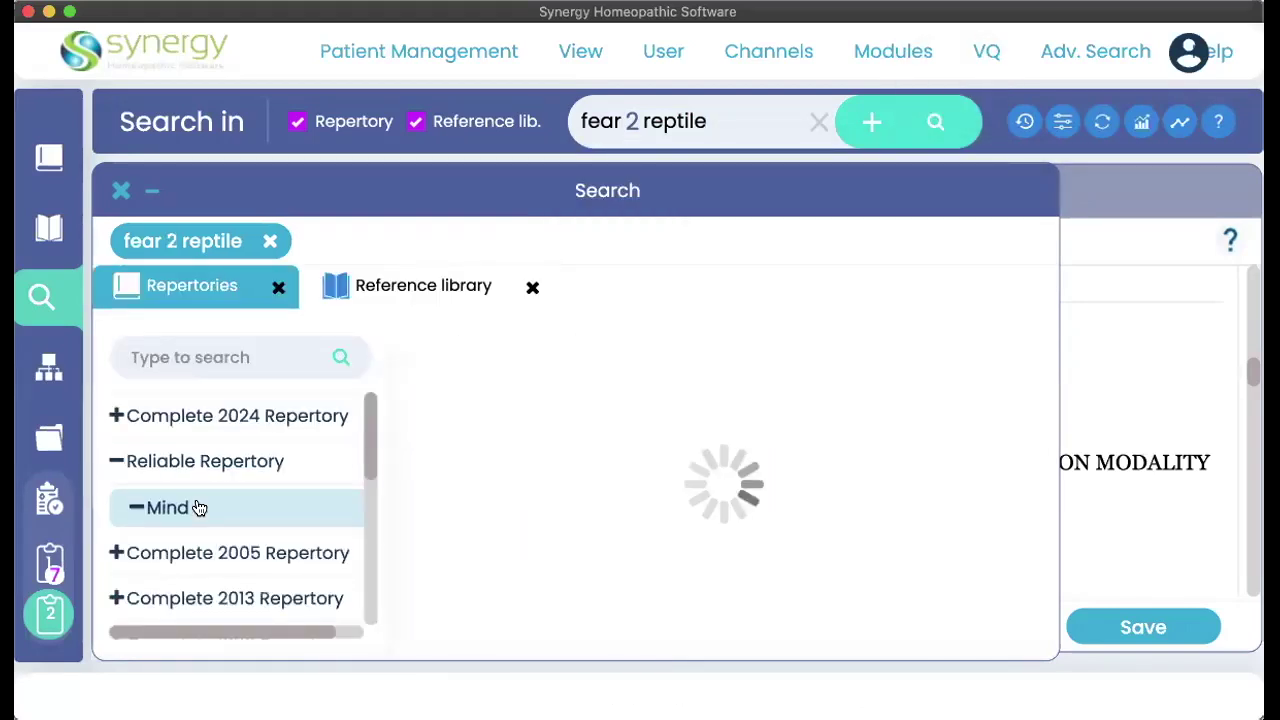
pyautogui.click(402, 288)
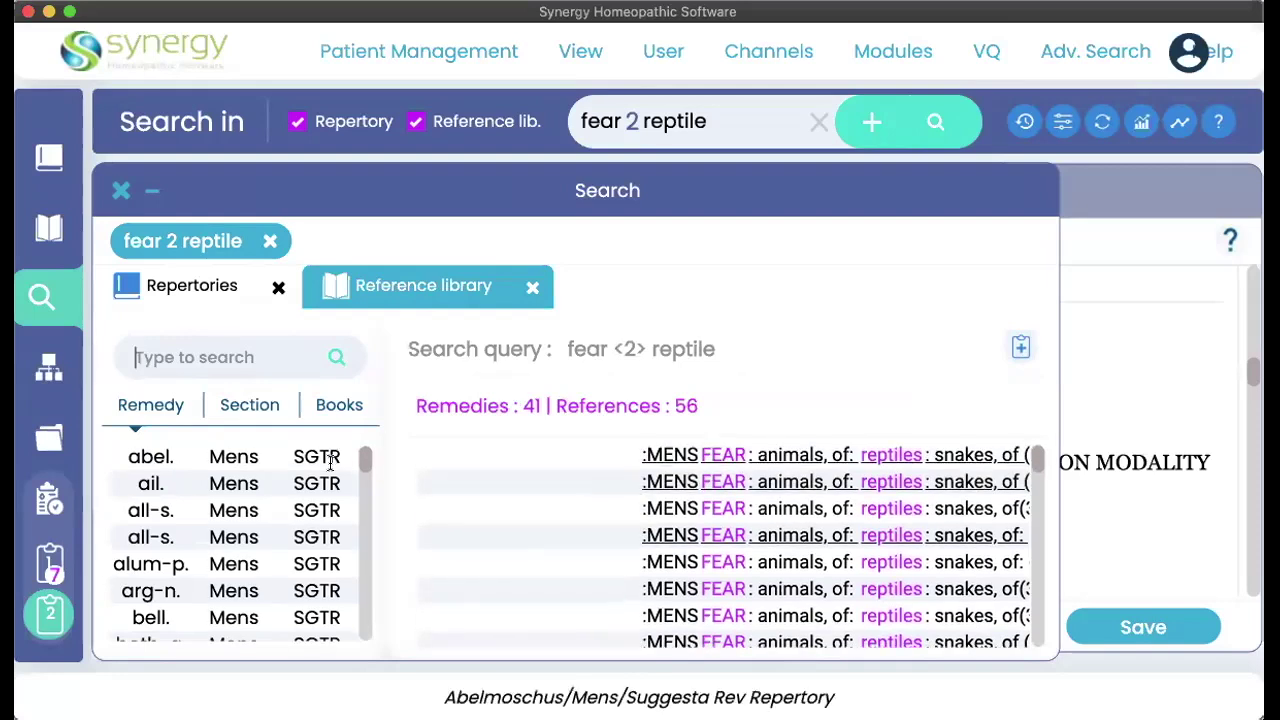
pyautogui.scroll(-1, 628, 548)
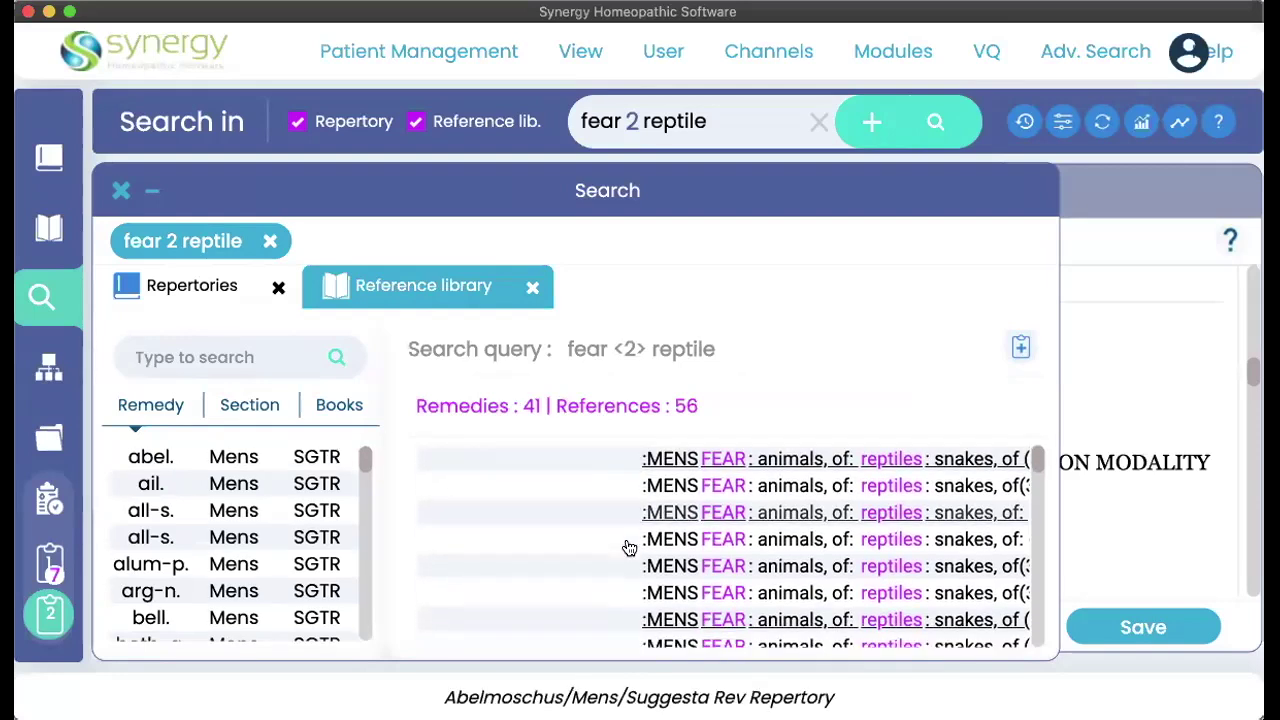
pyautogui.scroll(-5, 628, 548)
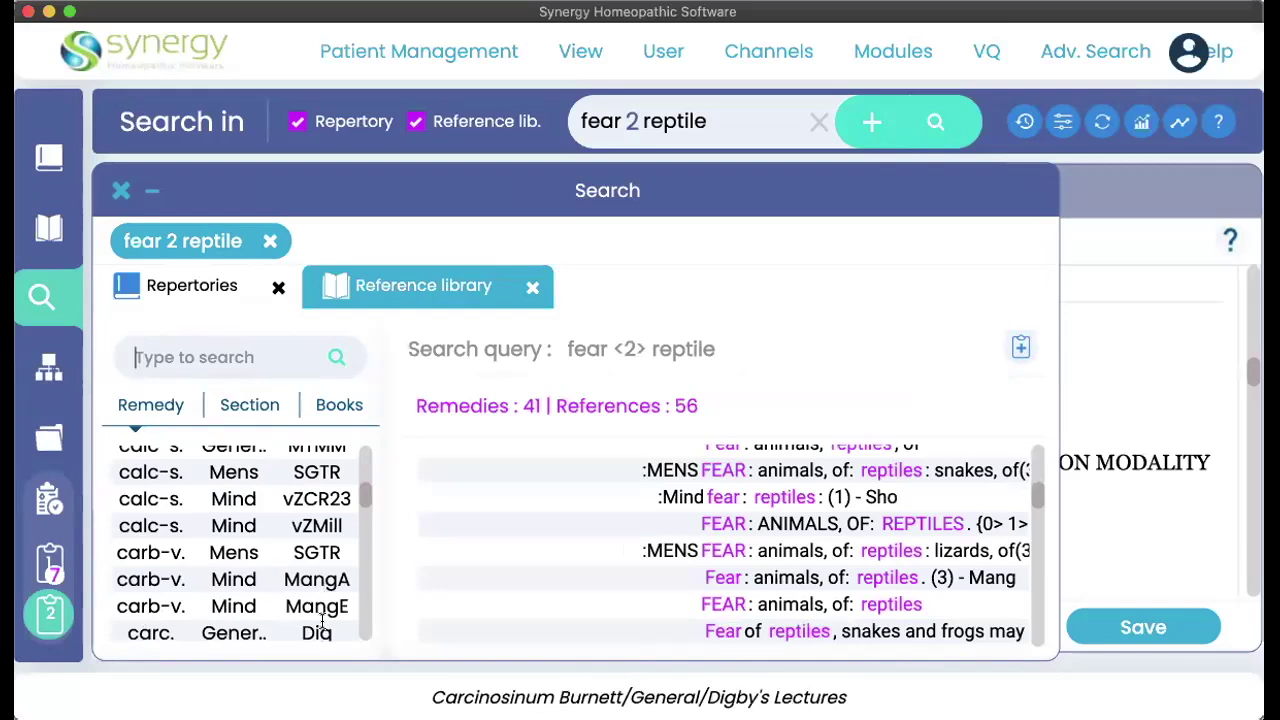
pyautogui.scroll(-2, 320, 624)
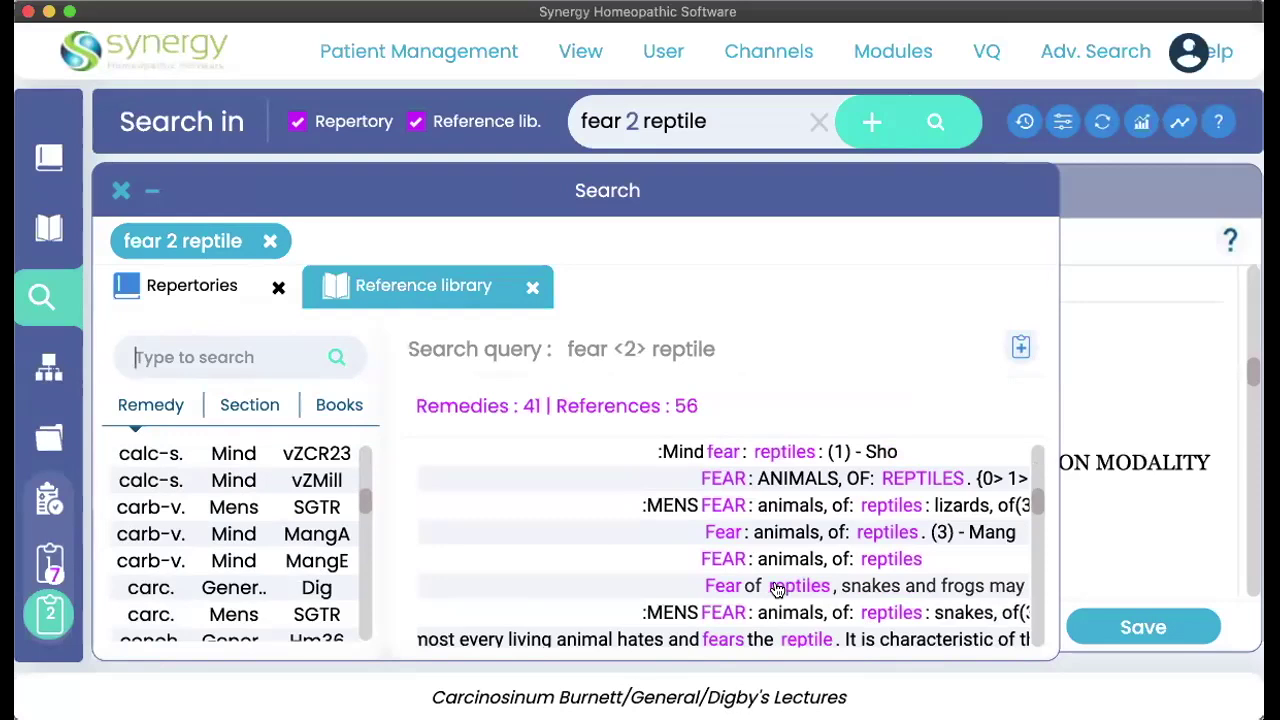
pyautogui.scroll(-2, 301, 600)
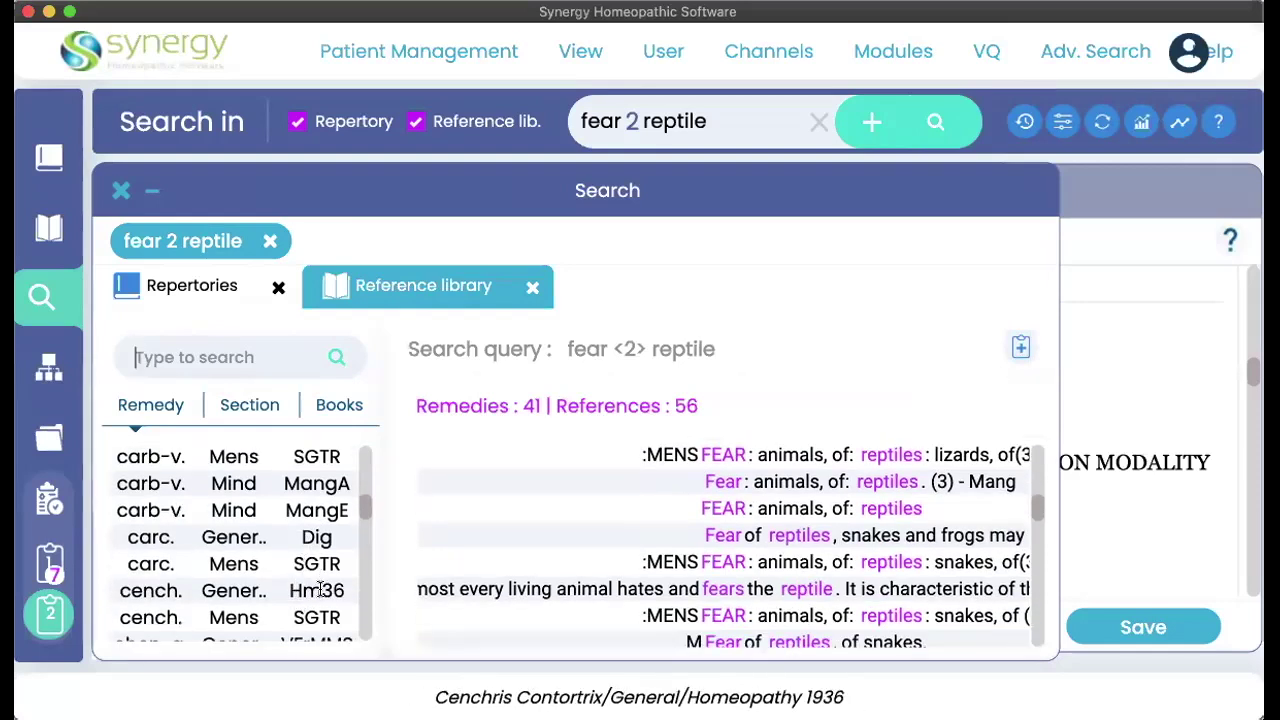
pyautogui.scroll(-1, 319, 590)
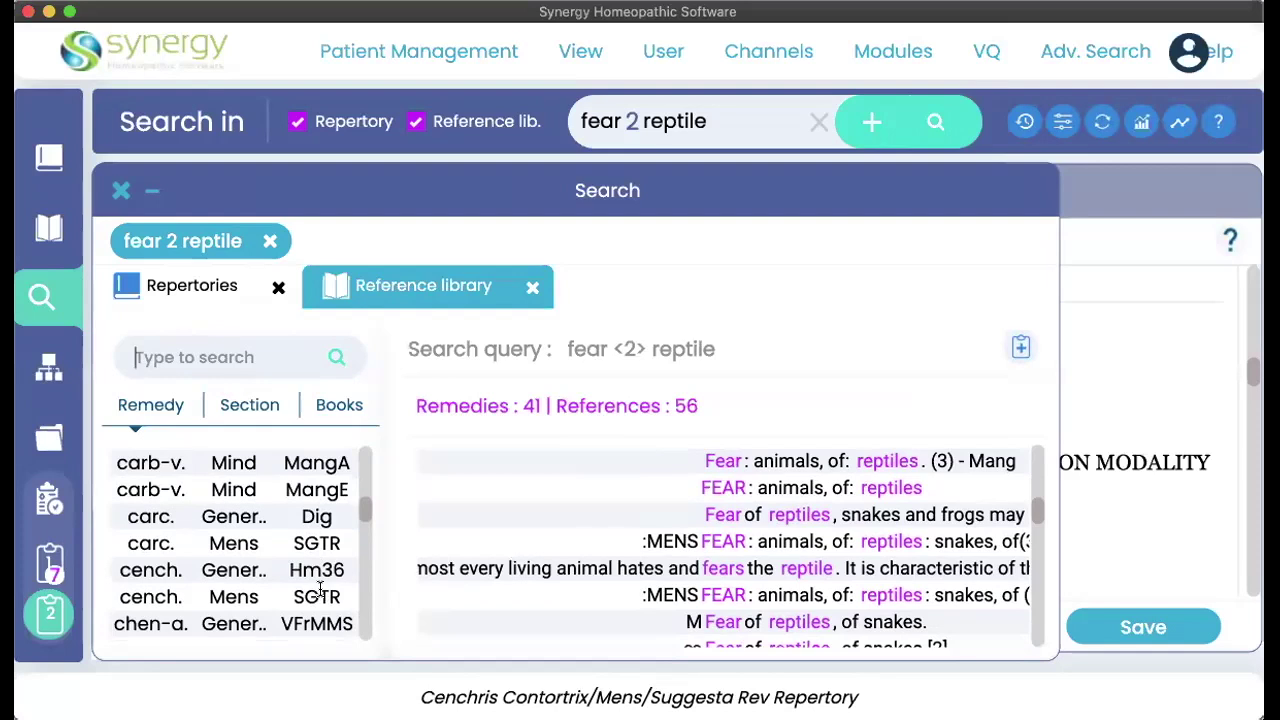
pyautogui.scroll(-5, 319, 590)
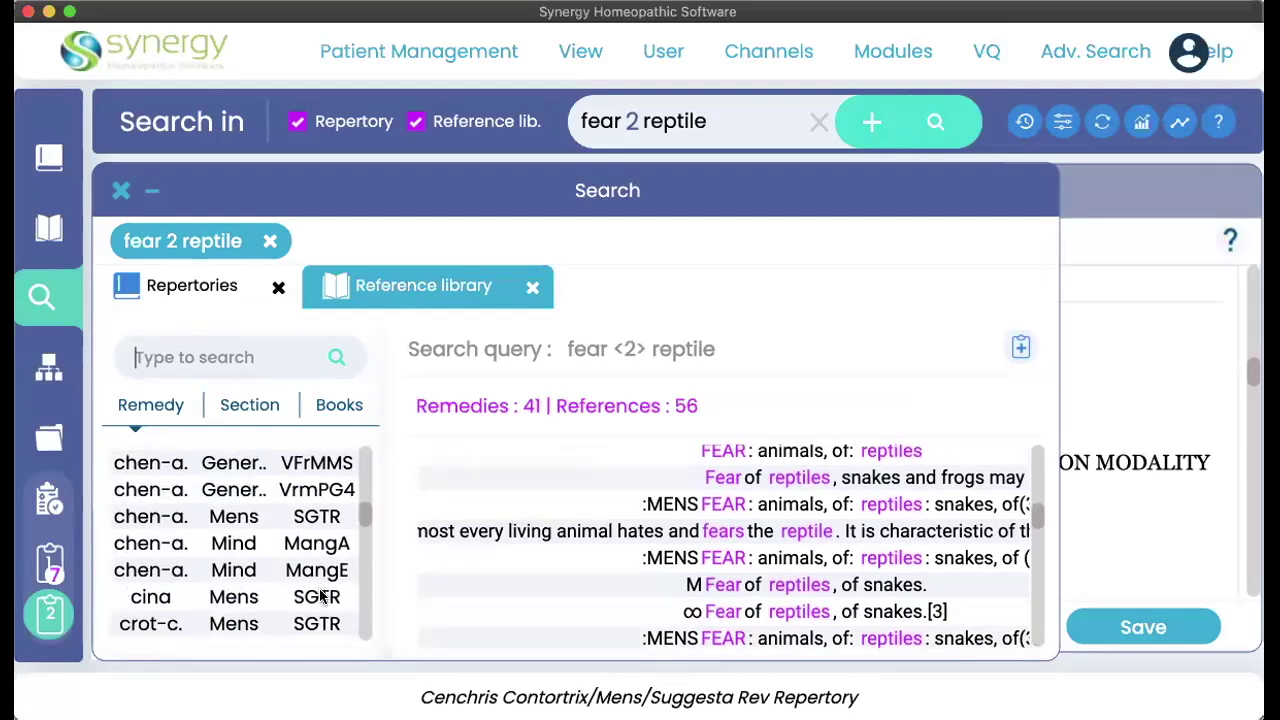
pyautogui.scroll(-8, 320, 596)
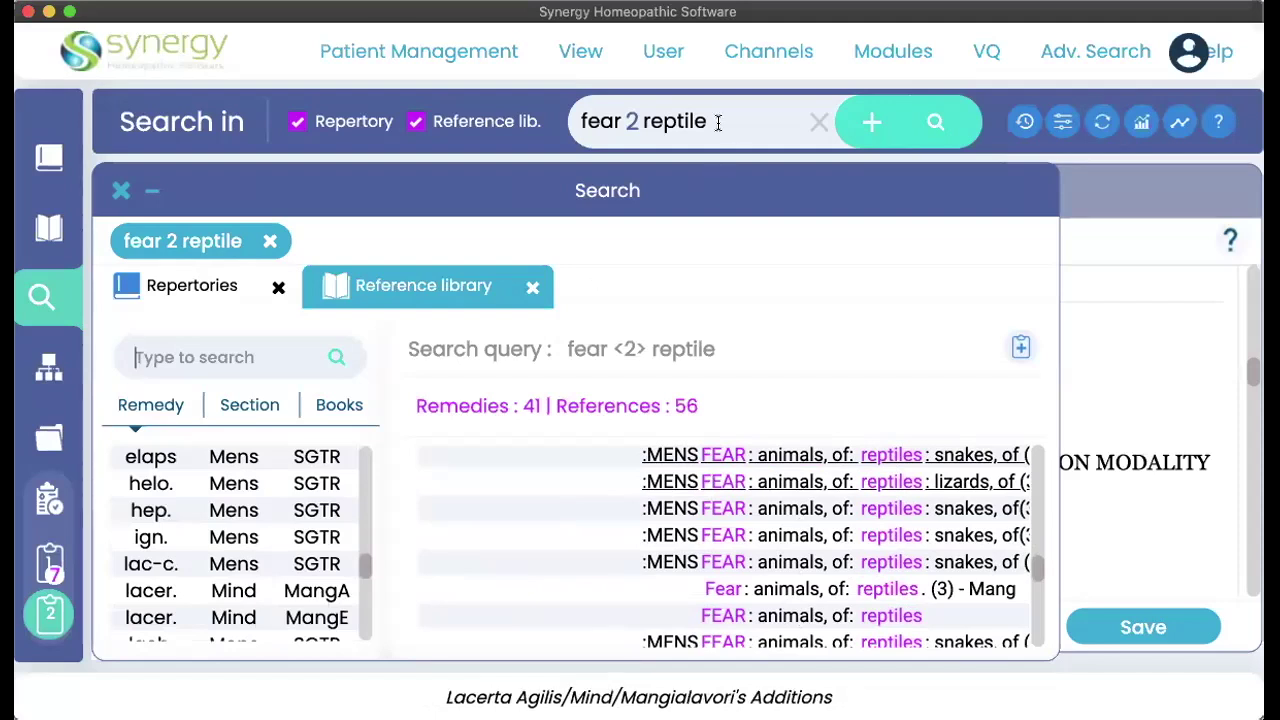
pyautogui.scroll(-1, 551, 451)
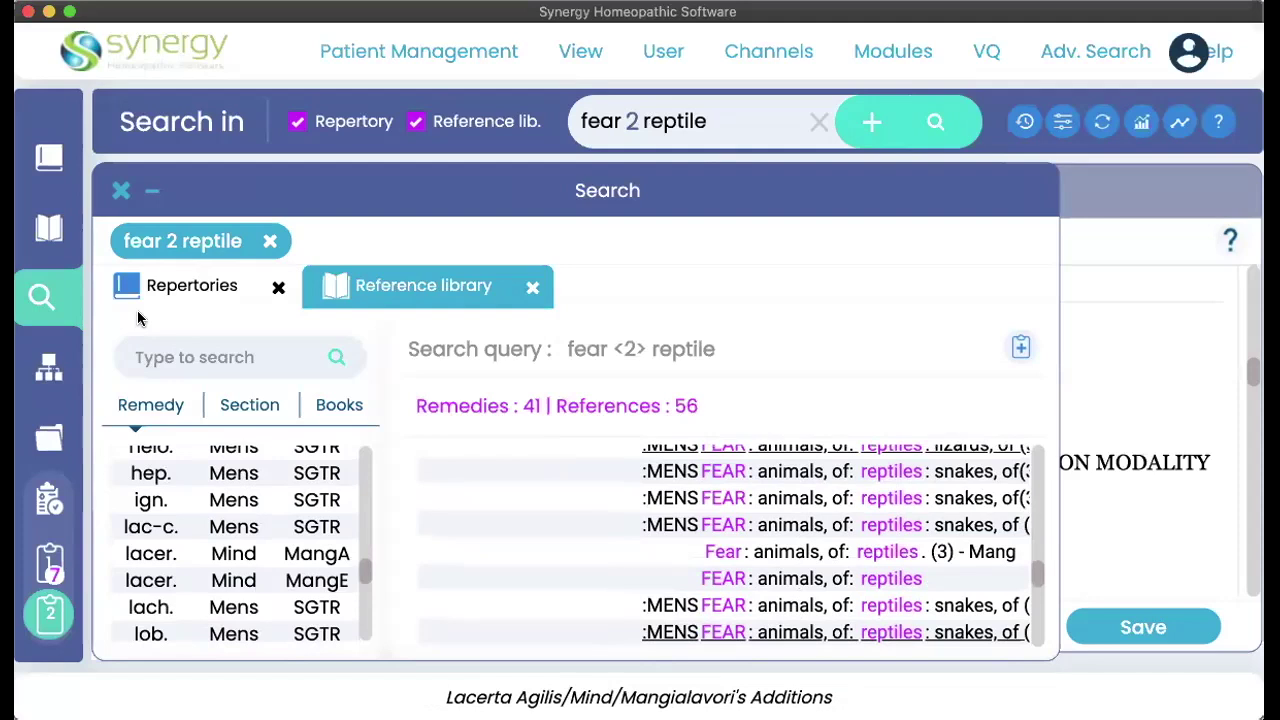
# - Recheck the Mind rubrics in the Reliable and Complete 2024 repertories, ending back at the reference library results
pyautogui.click(207, 282)
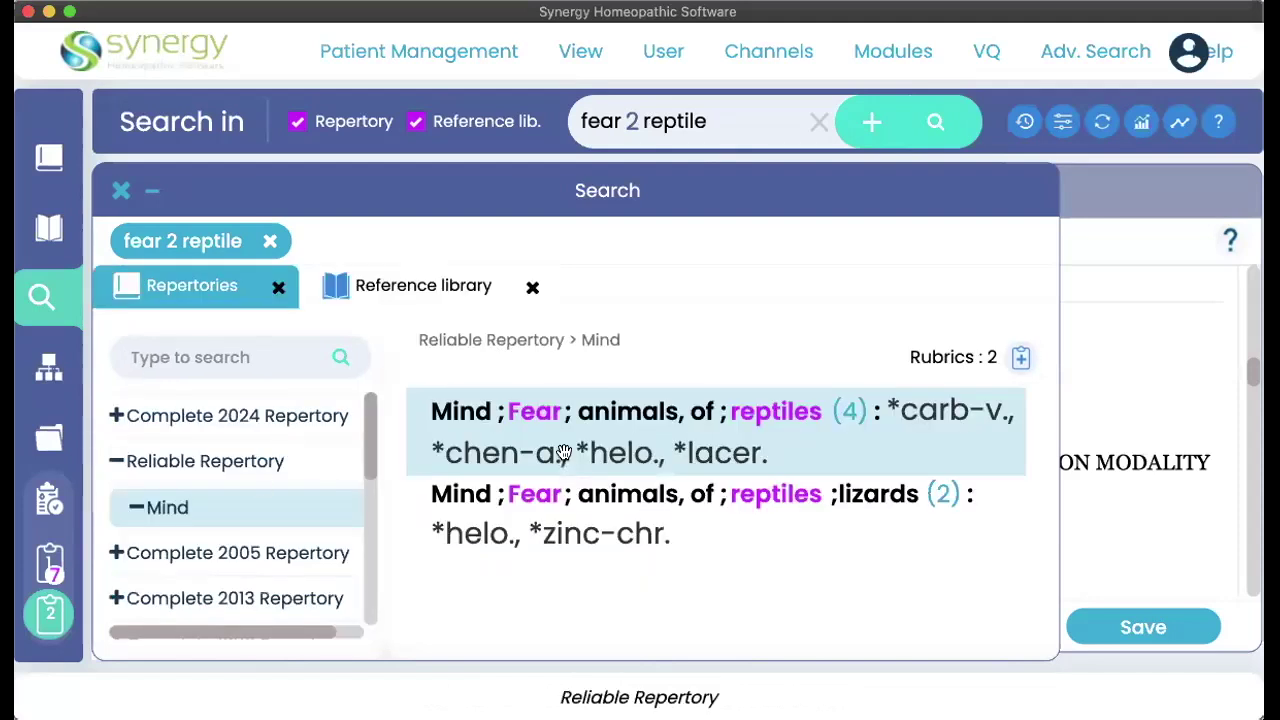
pyautogui.click(287, 418)
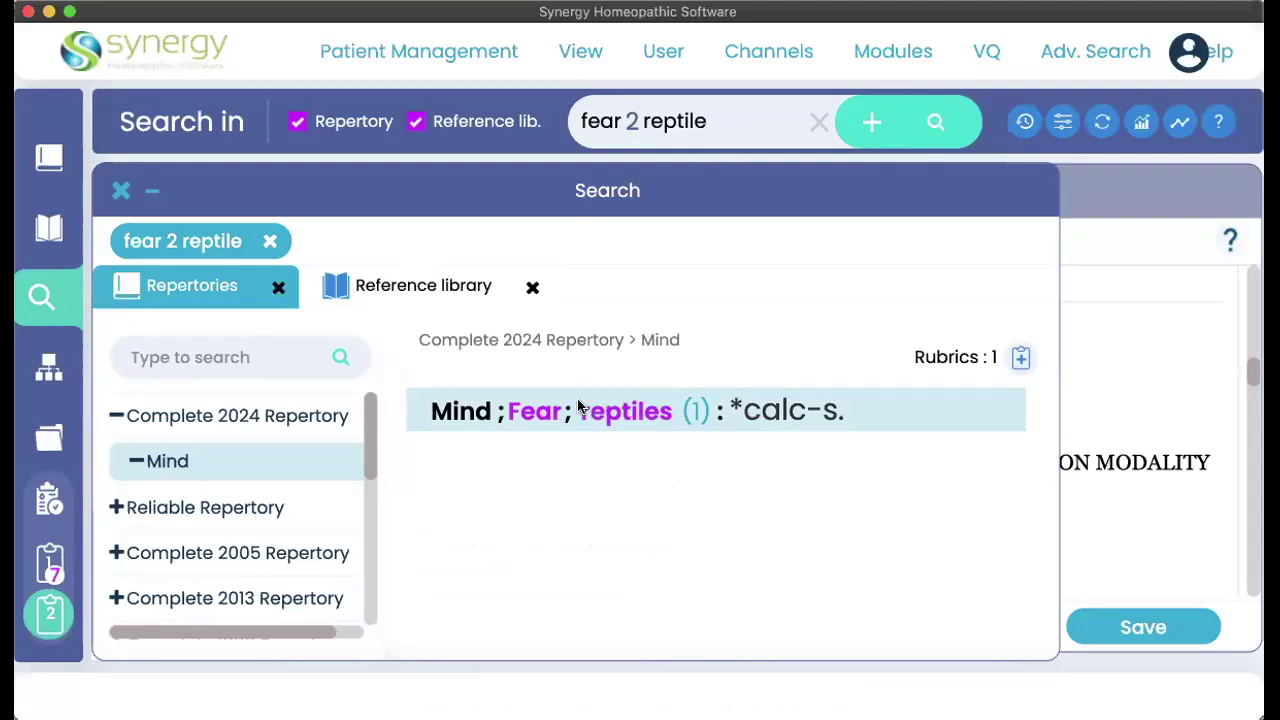
pyautogui.click(447, 296)
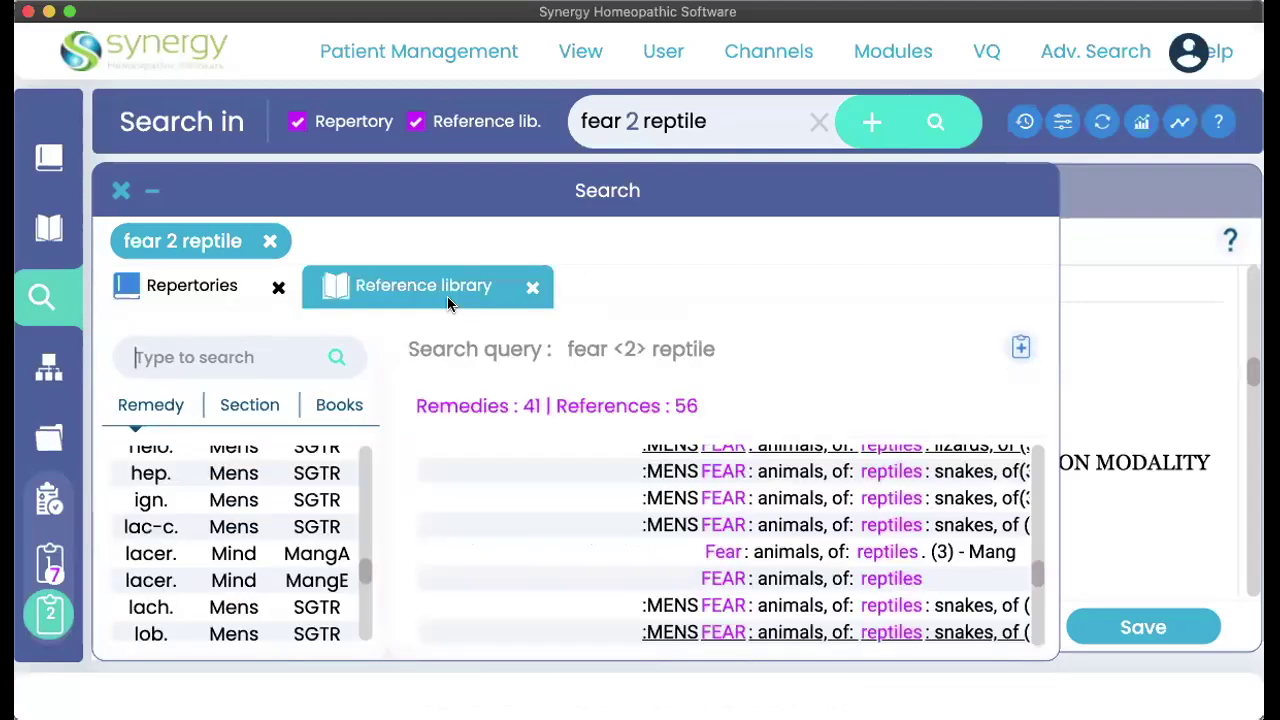
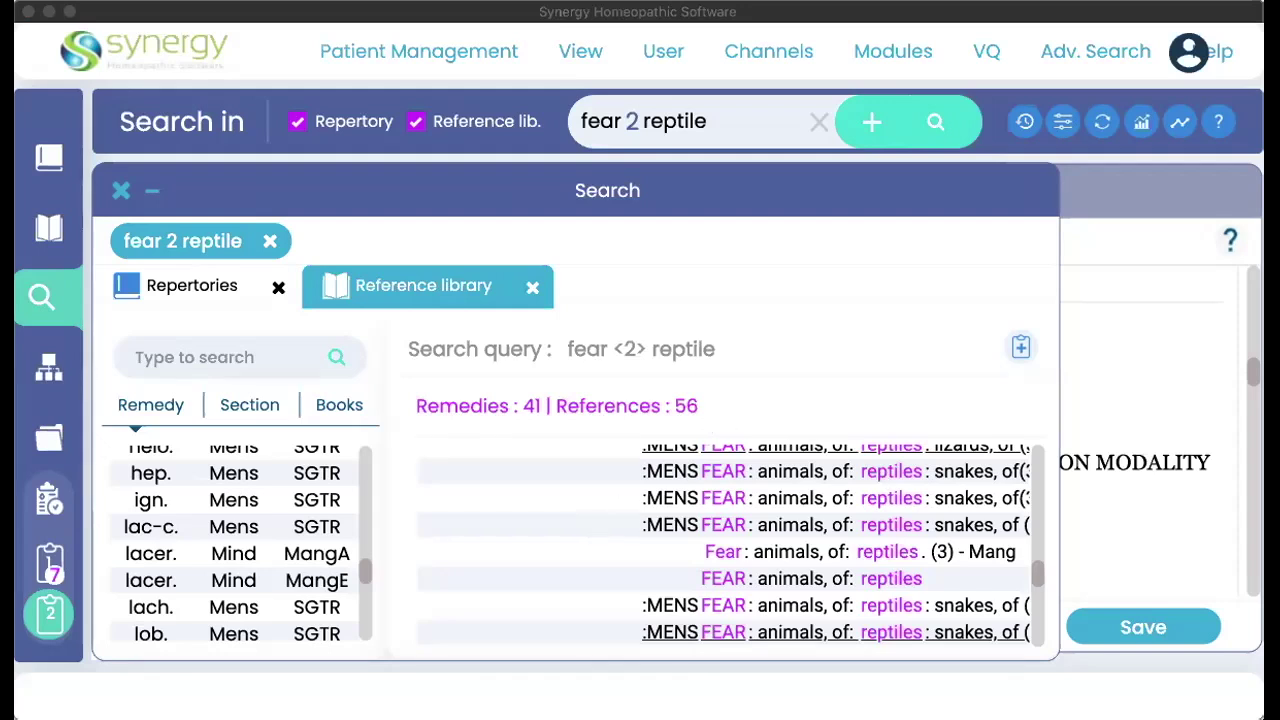
# - Switch to the "How to use search in SHS" Google Slides deck and start a new line after "HISTORY SHARED" on slide 3
pyautogui.press('super+Tab')
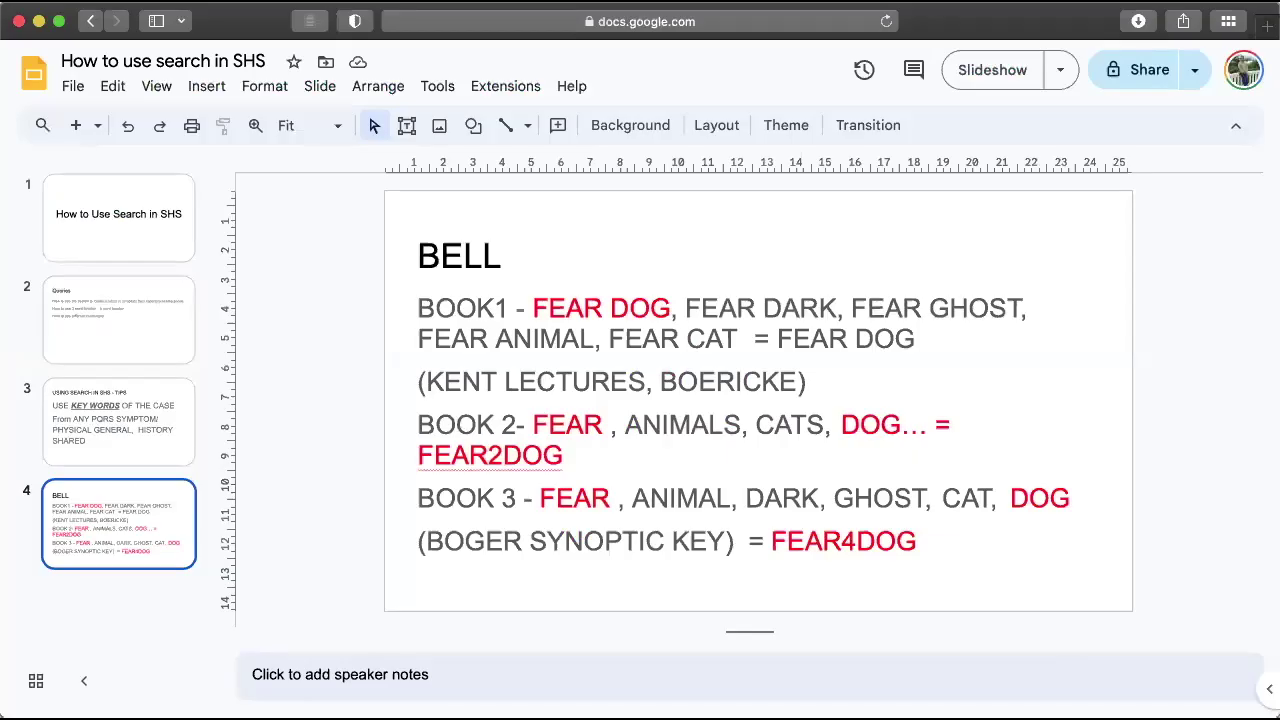
pyautogui.click(85, 432)
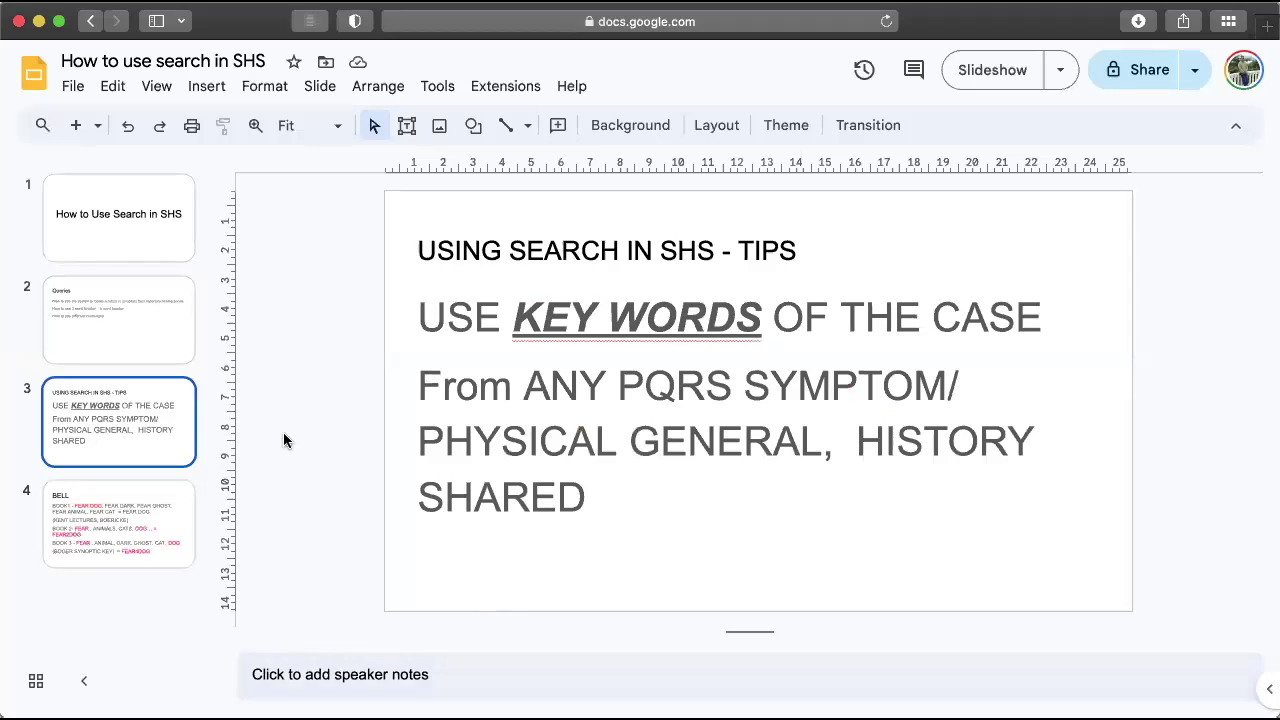
pyautogui.click(594, 493)
pyautogui.press('Return')
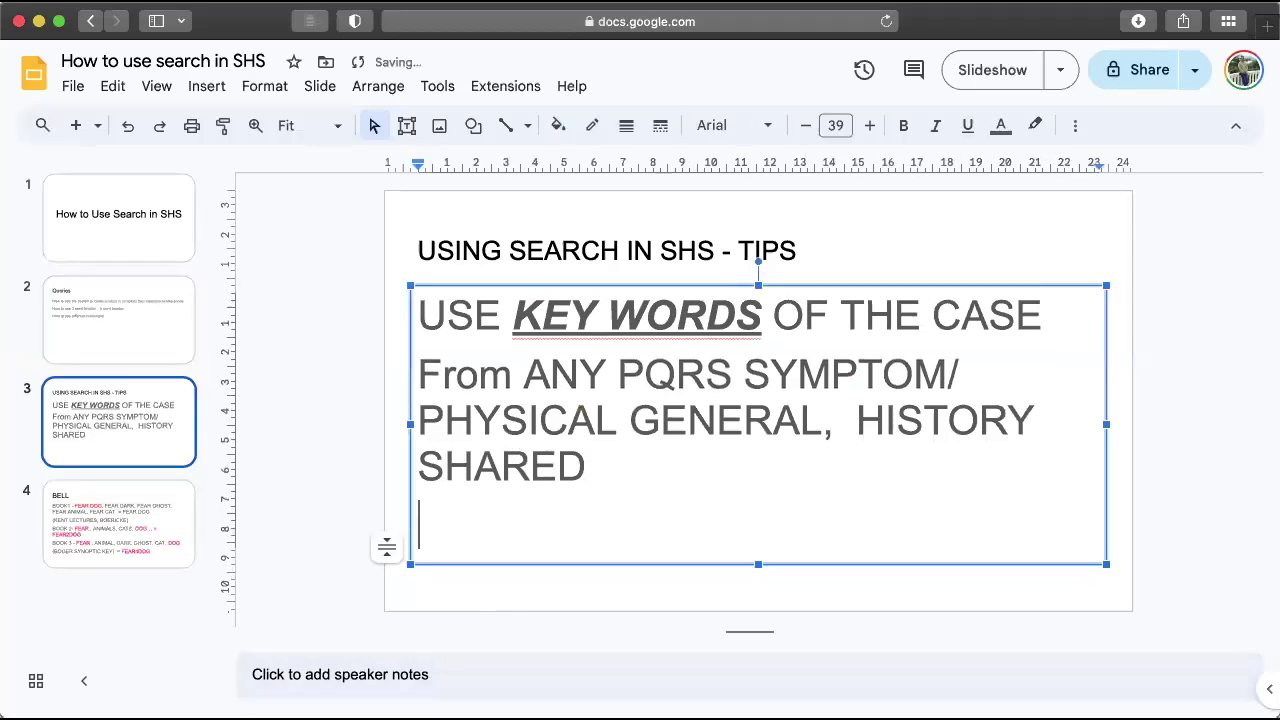
# - Write "USE L S M C -" on the new line of the search tips slide
pyautogui.write('USE ')
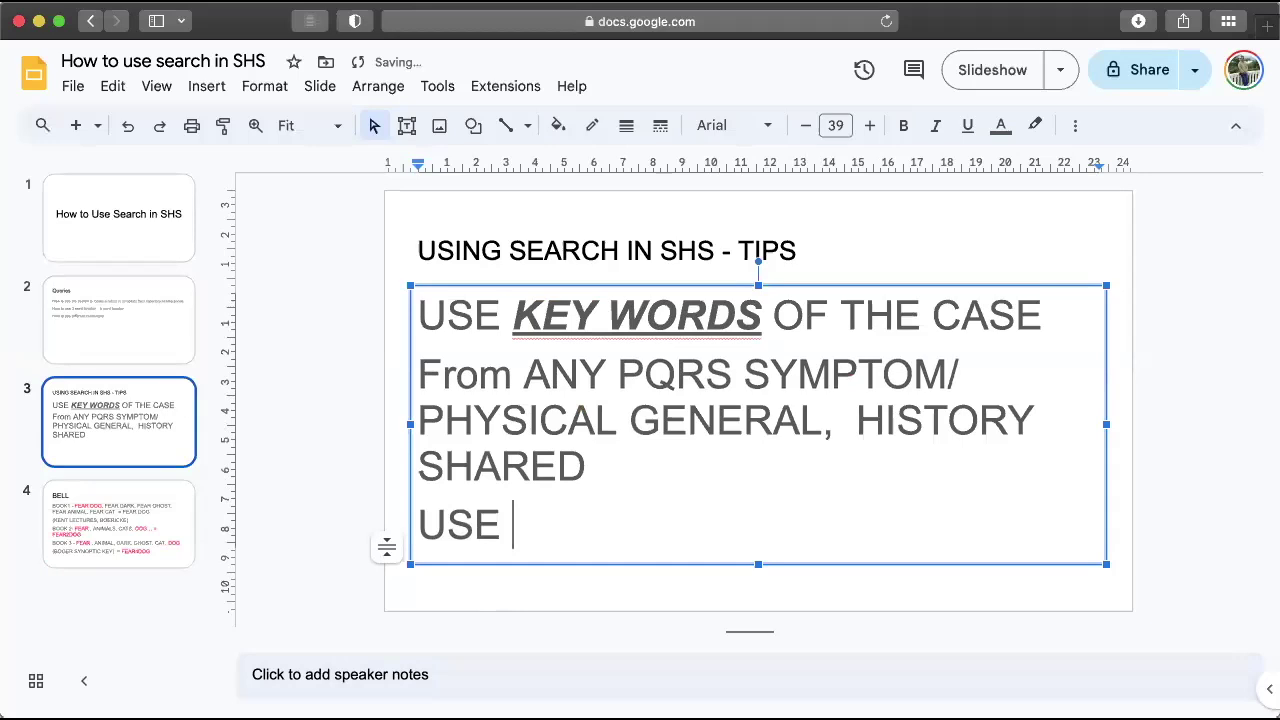
pyautogui.write('LOCATI')
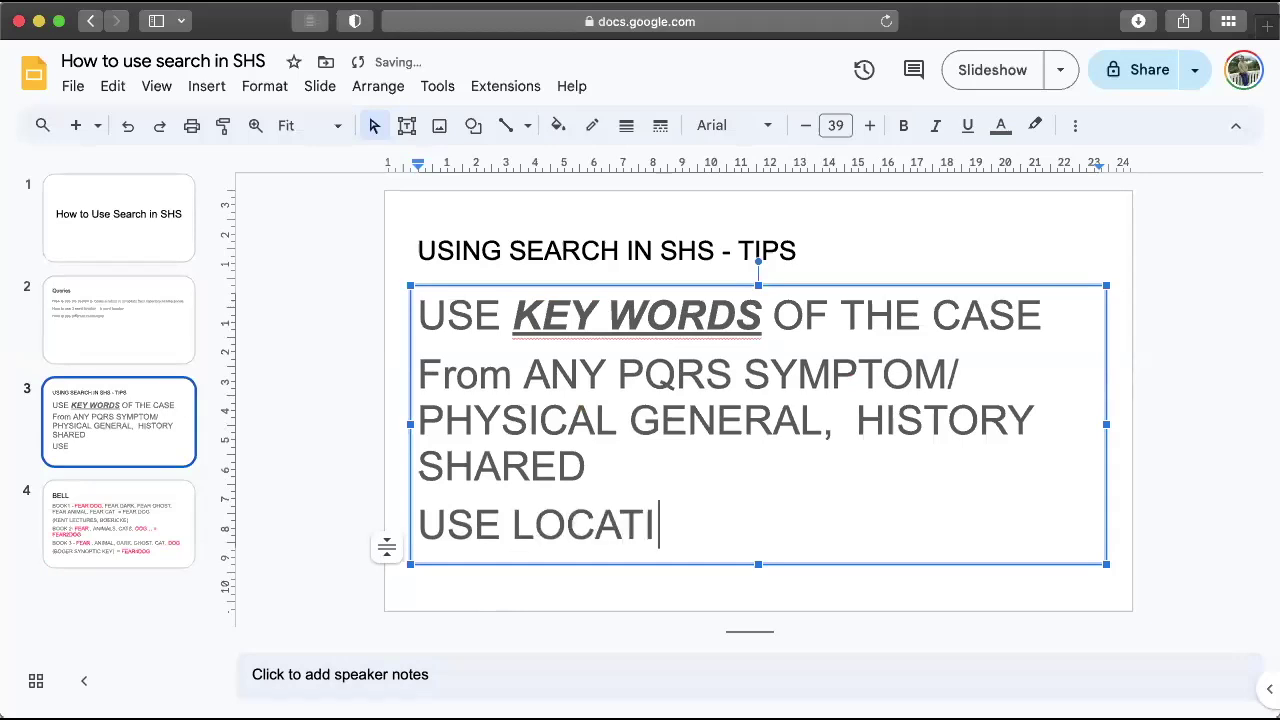
pyautogui.write('ON,')
pyautogui.press('BackSpace')
pyautogui.press('BackSpace')
pyautogui.press('BackSpace')
pyautogui.press('BackSpace')
pyautogui.press('BackSpace')
pyautogui.press('BackSpace')
pyautogui.press('BackSpace')
pyautogui.press('BackSpace')
pyautogui.press('BackSpace')
pyautogui.write('S M C - ')
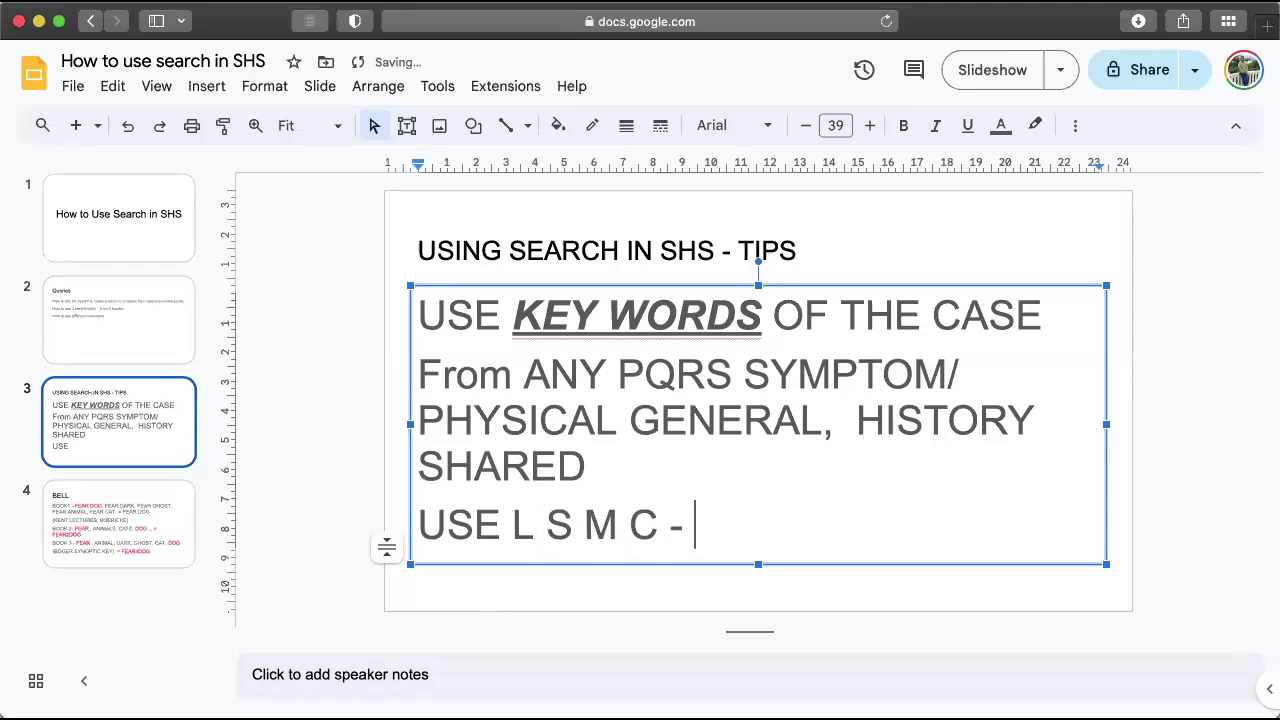
# - Complete the "USE L S M C -" tip with "within 3 words.", using single spacing, and deselect the text box
pyautogui.write('within 3')
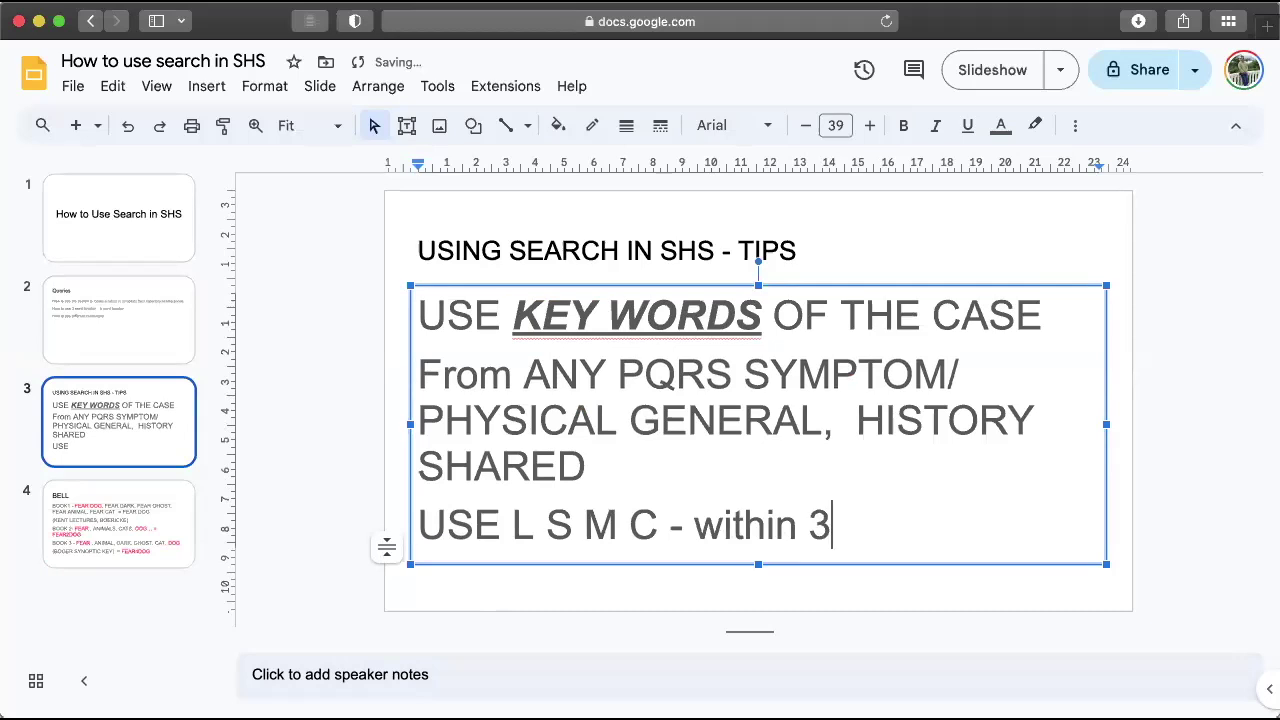
pyautogui.moveTo(512, 528); pyautogui.dragTo(658, 527)
pyautogui.click(618, 527)
pyautogui.moveTo(512, 527); pyautogui.dragTo(658, 527)
pyautogui.click(536, 527)
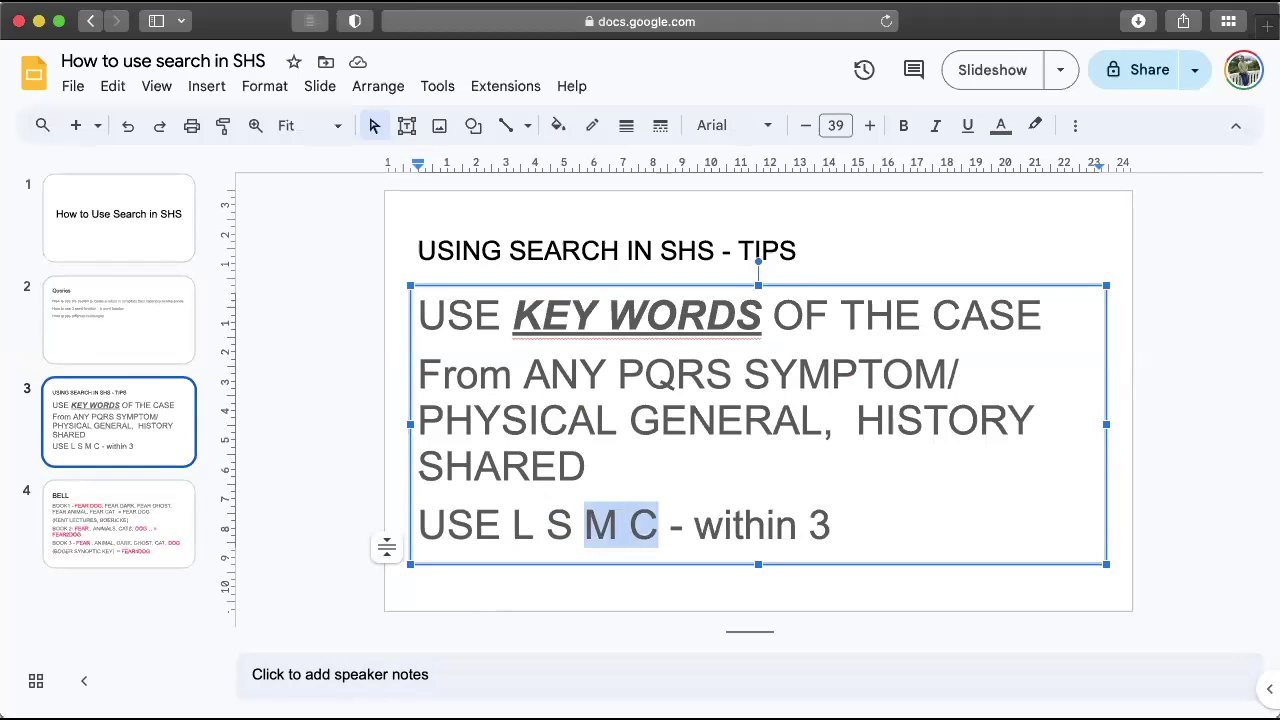
pyautogui.click(658, 527)
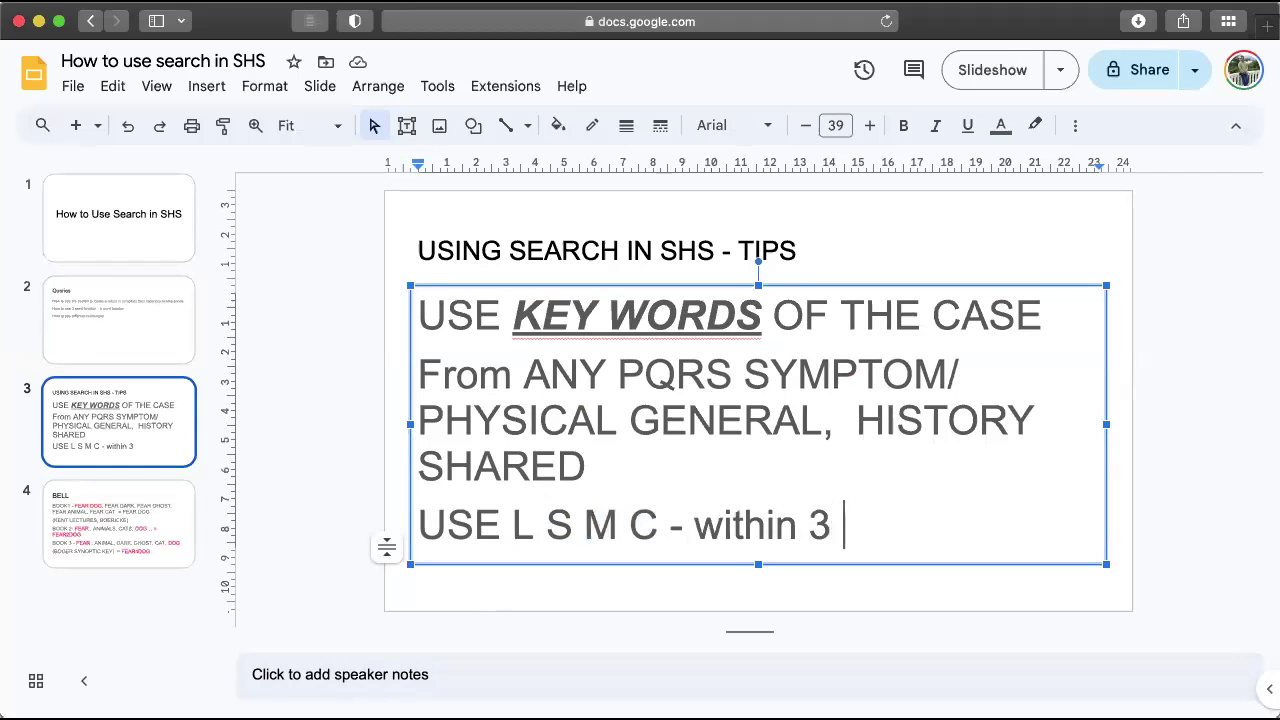
pyautogui.write('words.')
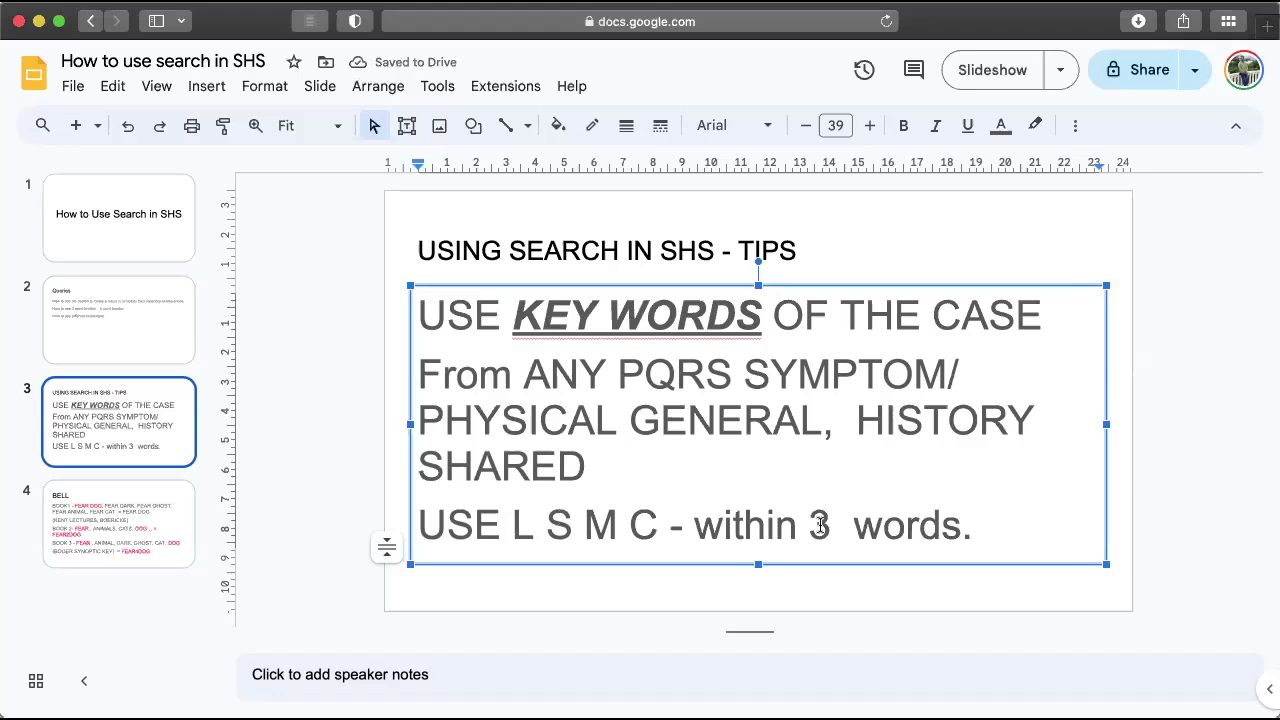
pyautogui.click(853, 525)
pyautogui.press('BackSpace')
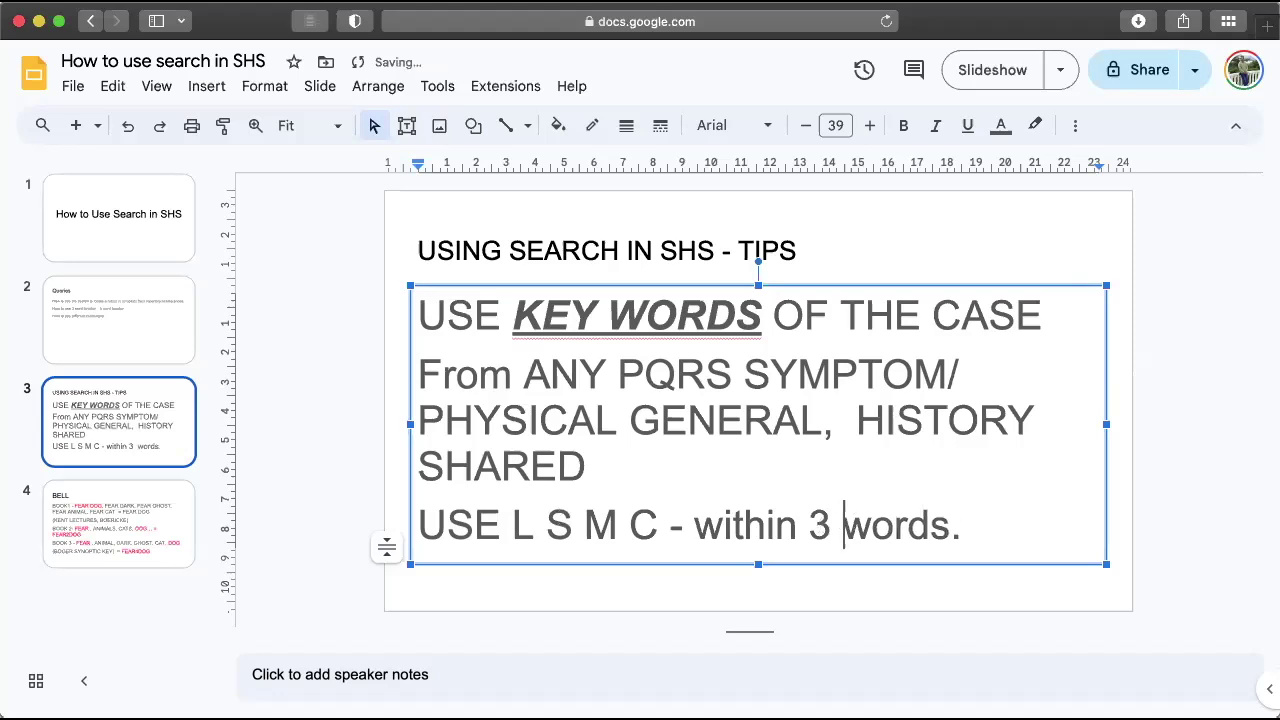
pyautogui.click(1006, 529)
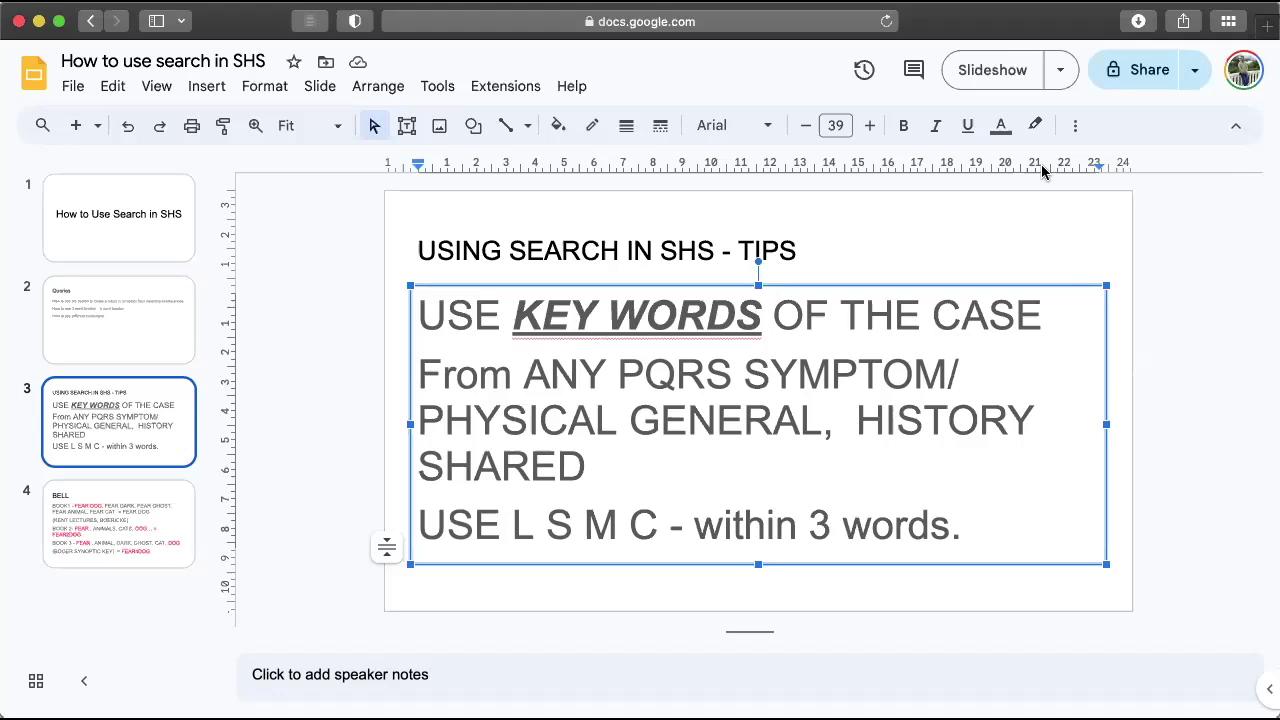
pyautogui.click(323, 486)
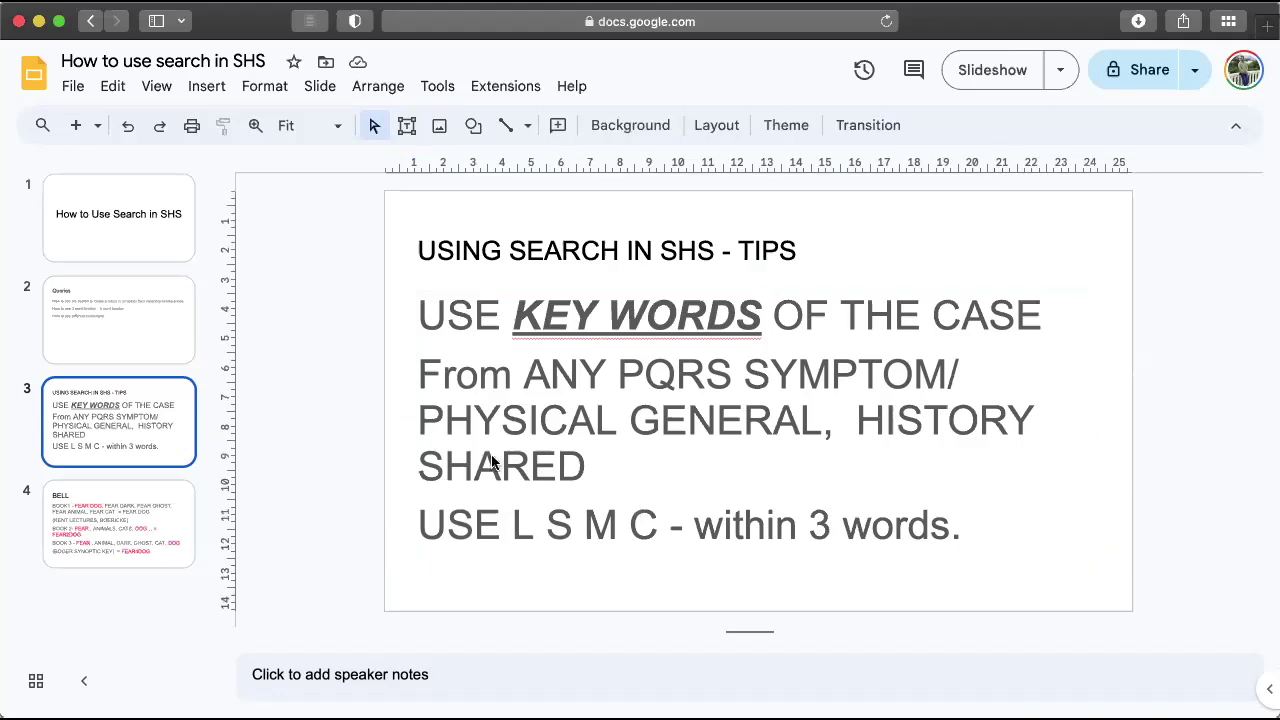
# - Append "- GENERAL IDEA" to the title of the "USING SEARCH IN SHS - TIPS" slide
pyautogui.doubleClick(476, 249)
pyautogui.click(780, 250)
pyautogui.click(816, 251)
pyautogui.write('- GENERAL IDEA')
pyautogui.click(351, 340)
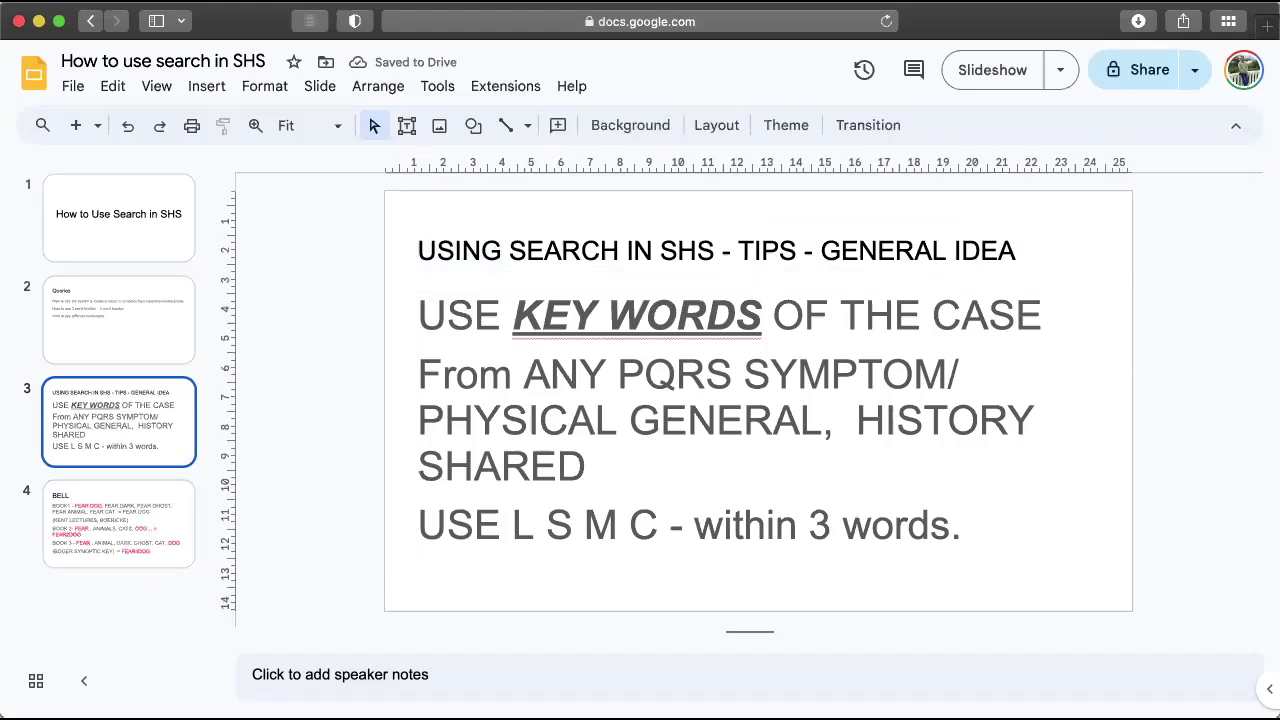
# - Add a new slide after slide 3 and title it "USING SEARCH AS LIMITING OPTION"
pyautogui.hotkey('ctrl', 'm')
pyautogui.click(565, 256)
pyautogui.write('LIMI')
pyautogui.press('BackSpace')
pyautogui.press('BackSpace')
pyautogui.press('BackSpace')
pyautogui.press('BackSpace')
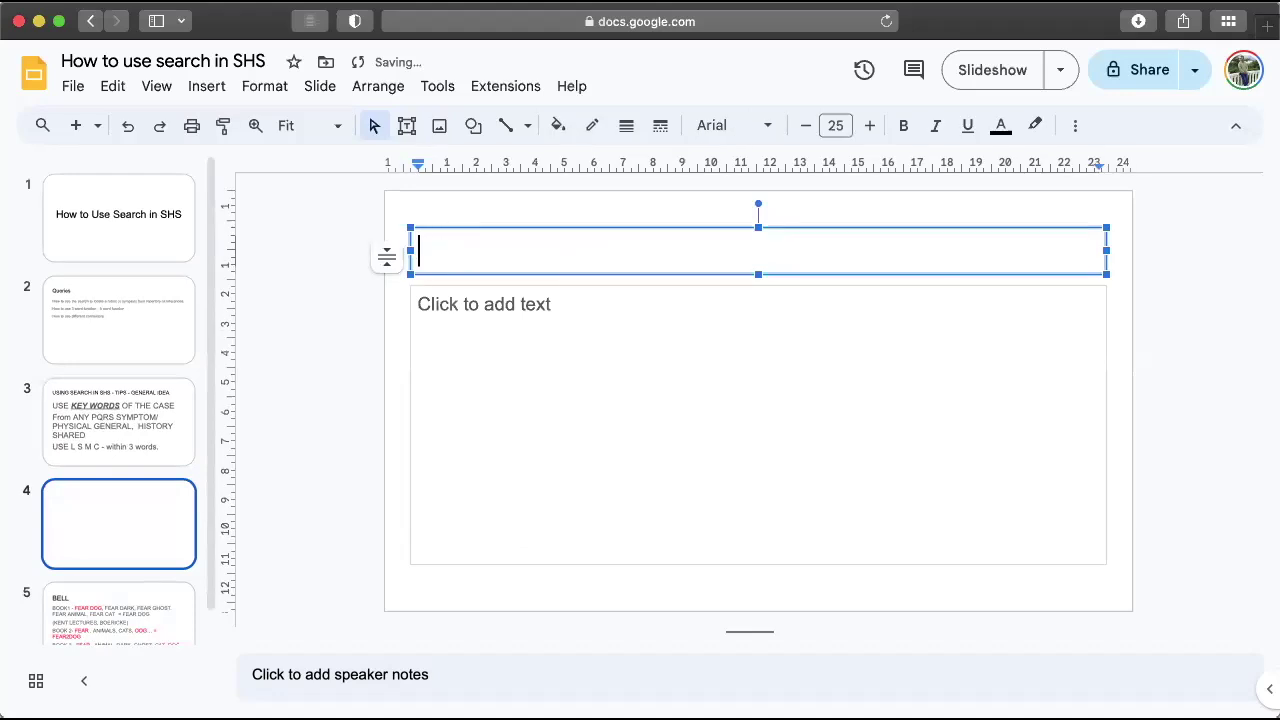
pyautogui.write('USING SEA')
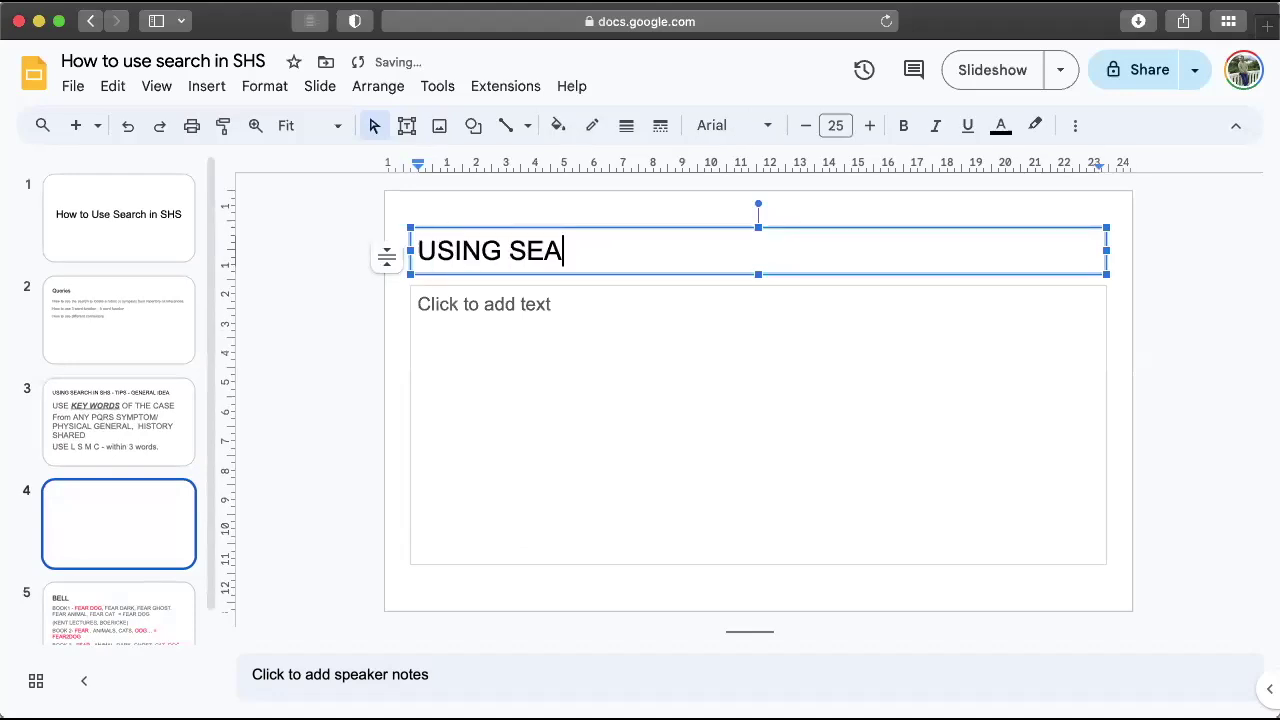
pyautogui.write('RCH AS LIMIT')
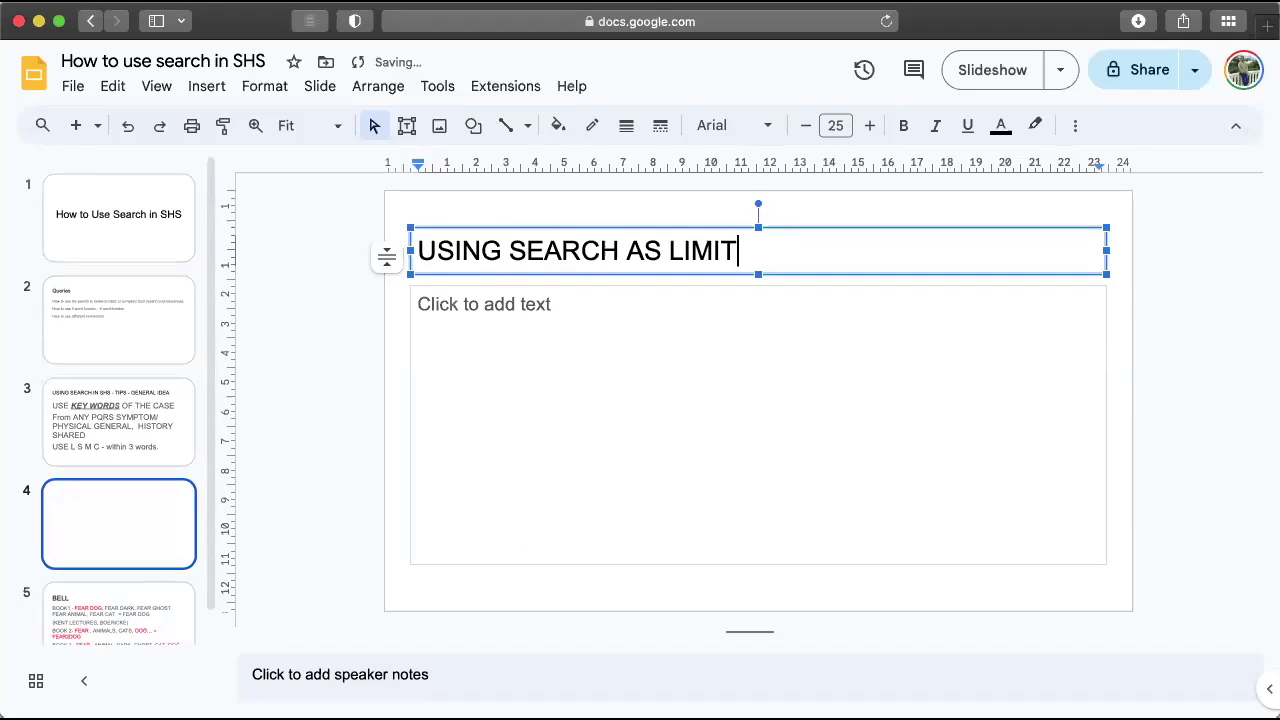
pyautogui.write('ING OPTION')
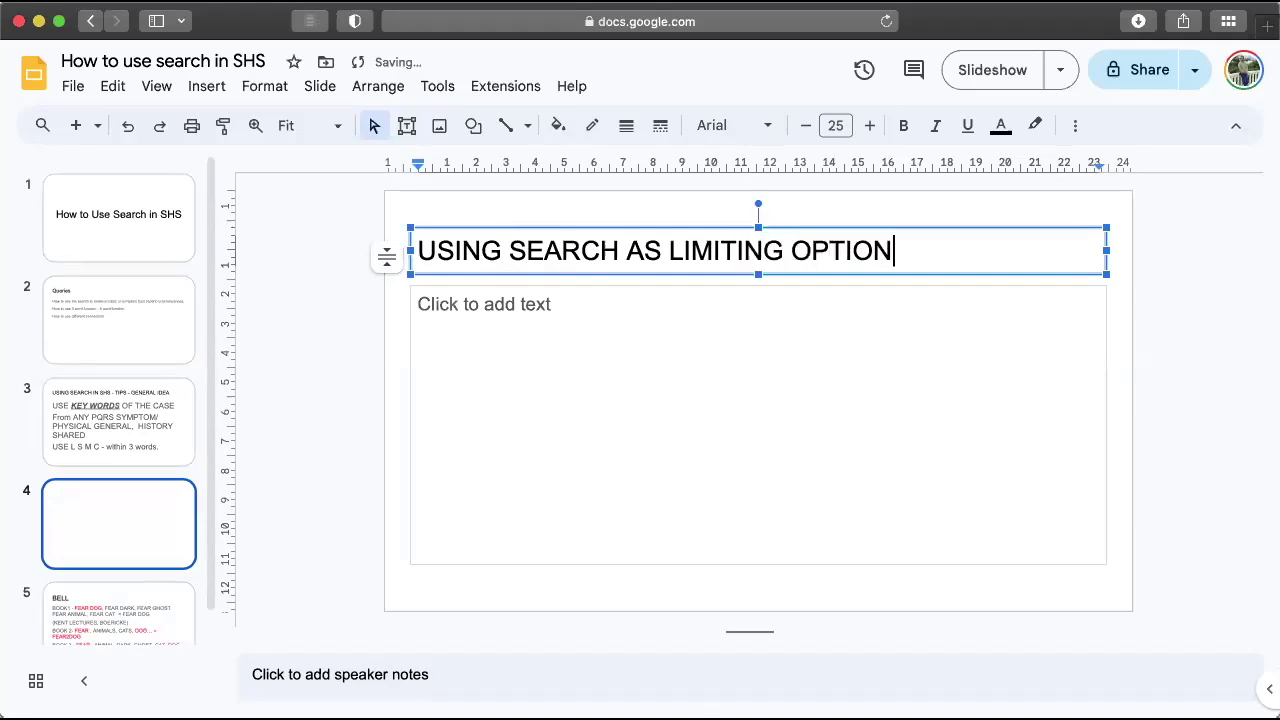
pyautogui.click(309, 396)
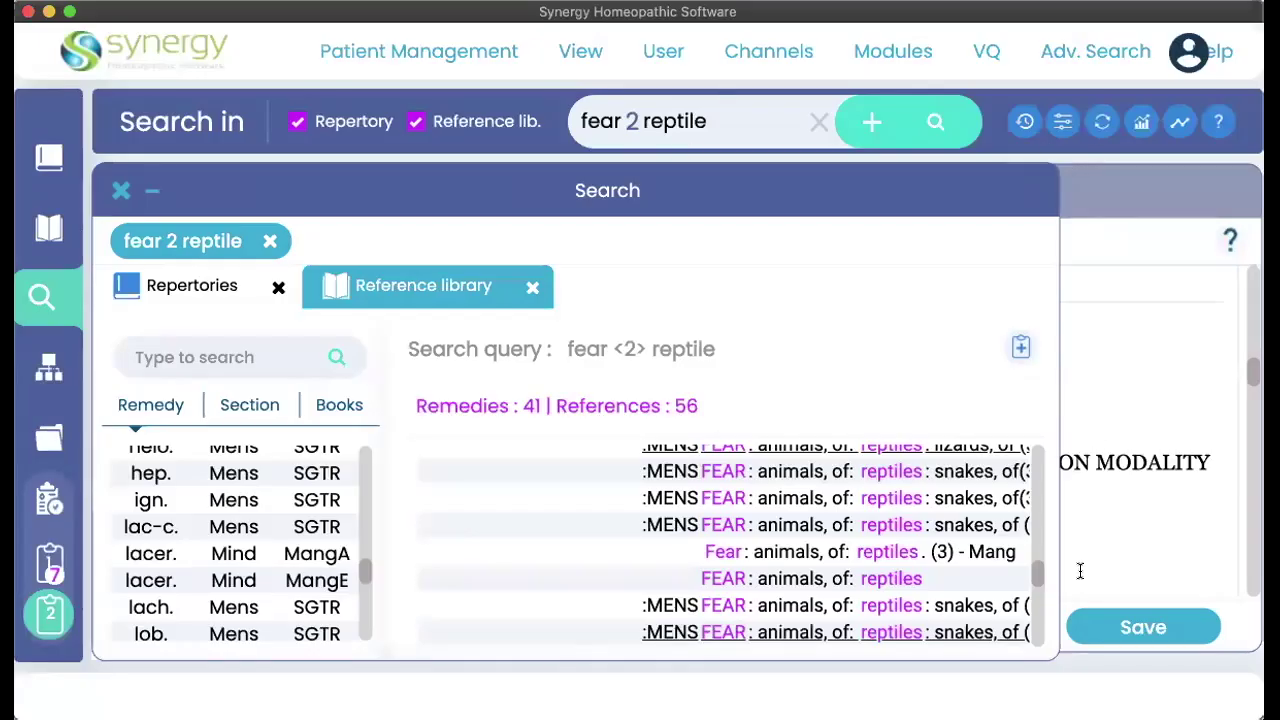
# - In Synergy Homeopathic Software, search for "fear 2 dog" and view the Reliable Repertory and reference library results
pyautogui.tripleClick(714, 120)
pyautogui.click(714, 120)
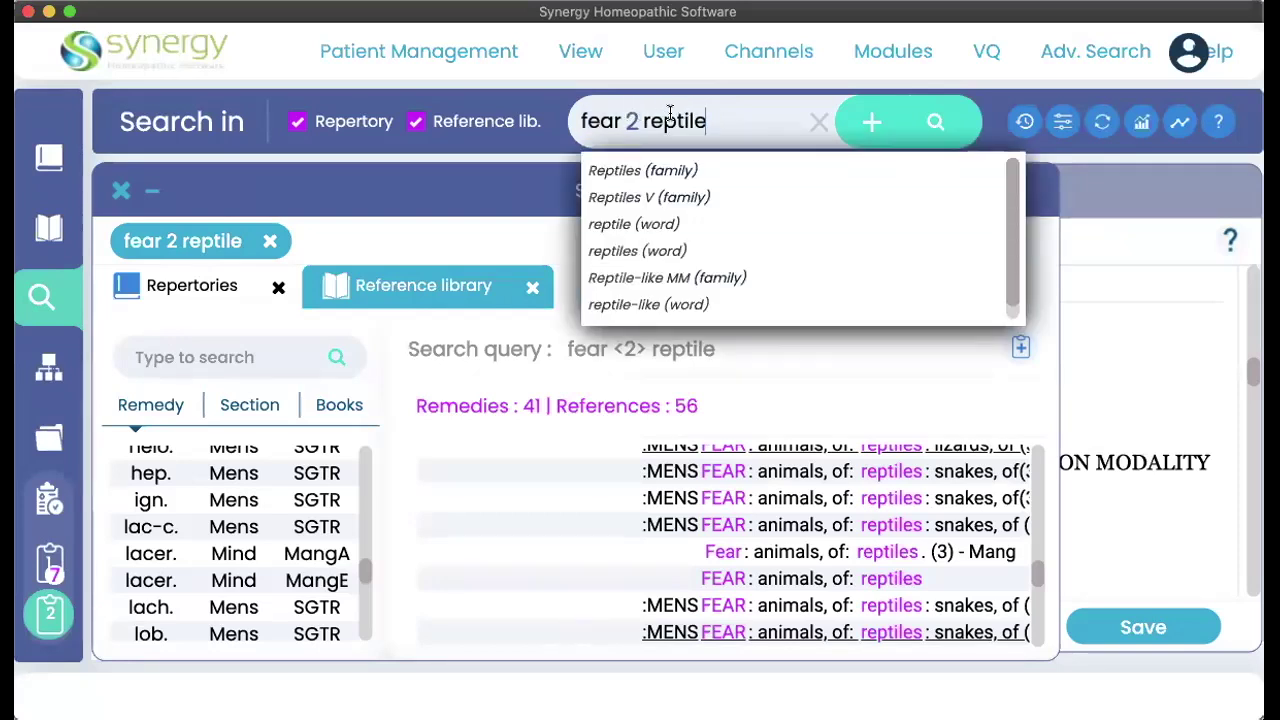
pyautogui.press('BackSpace')
pyautogui.press('BackSpace')
pyautogui.press('BackSpace')
pyautogui.press('BackSpace')
pyautogui.press('BackSpace')
pyautogui.press('BackSpace')
pyautogui.press('BackSpace')
pyautogui.press('BackSpace')
pyautogui.write('dog')
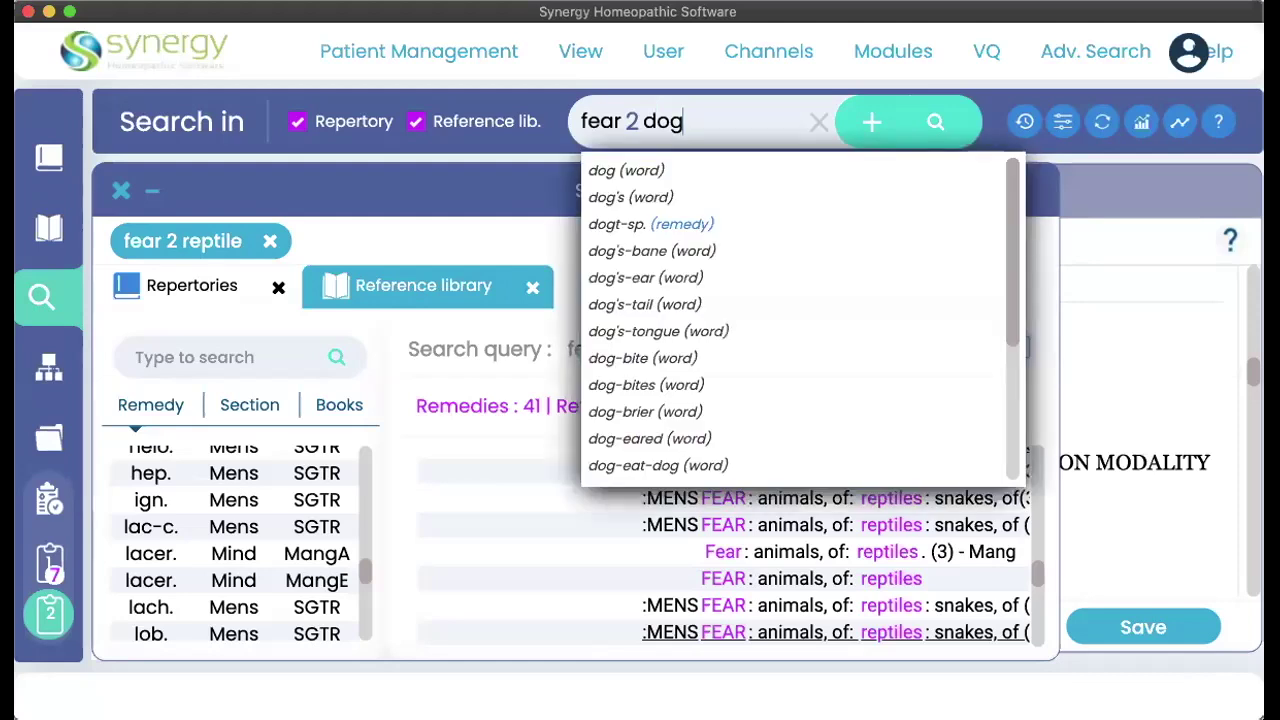
pyautogui.press('Return')
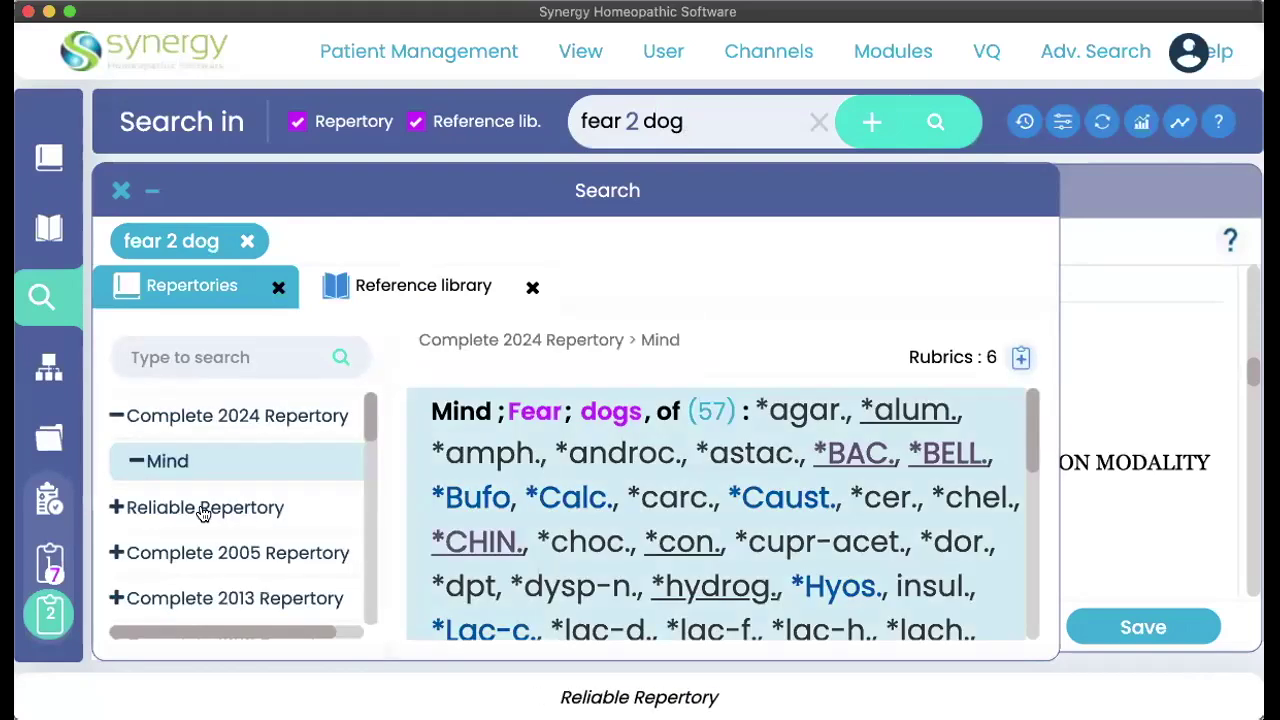
pyautogui.click(204, 508)
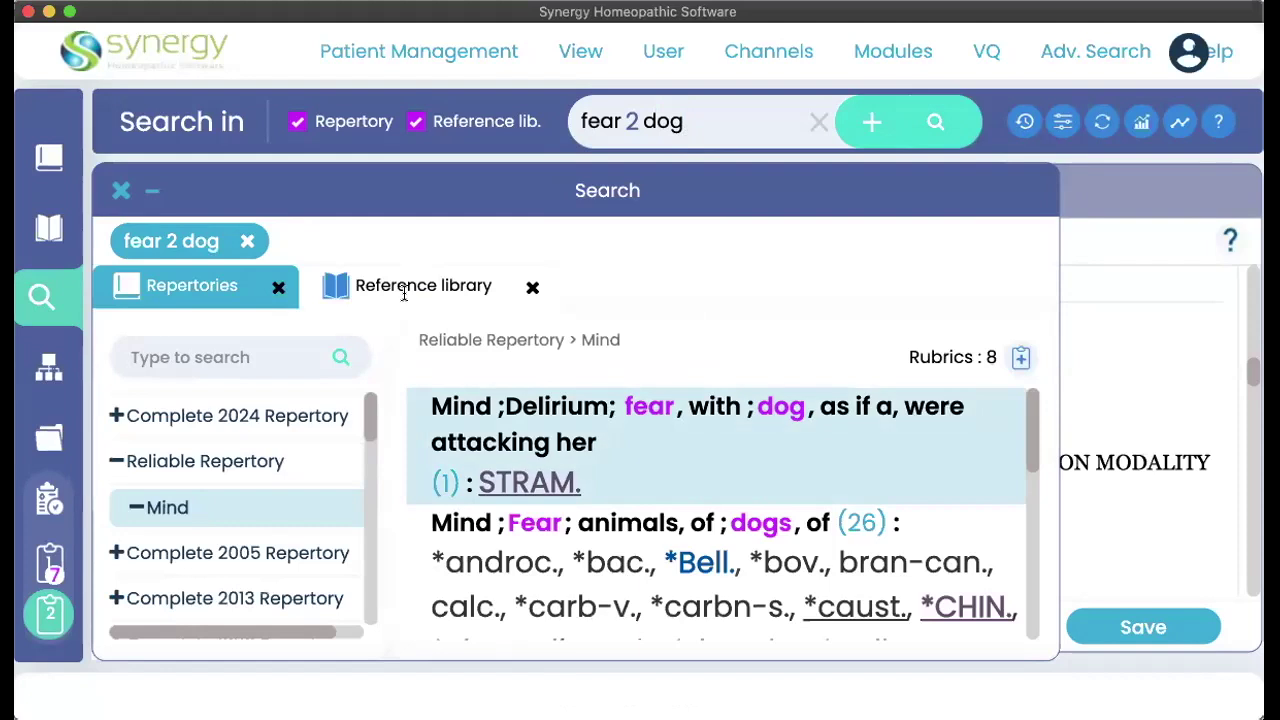
pyautogui.click(404, 288)
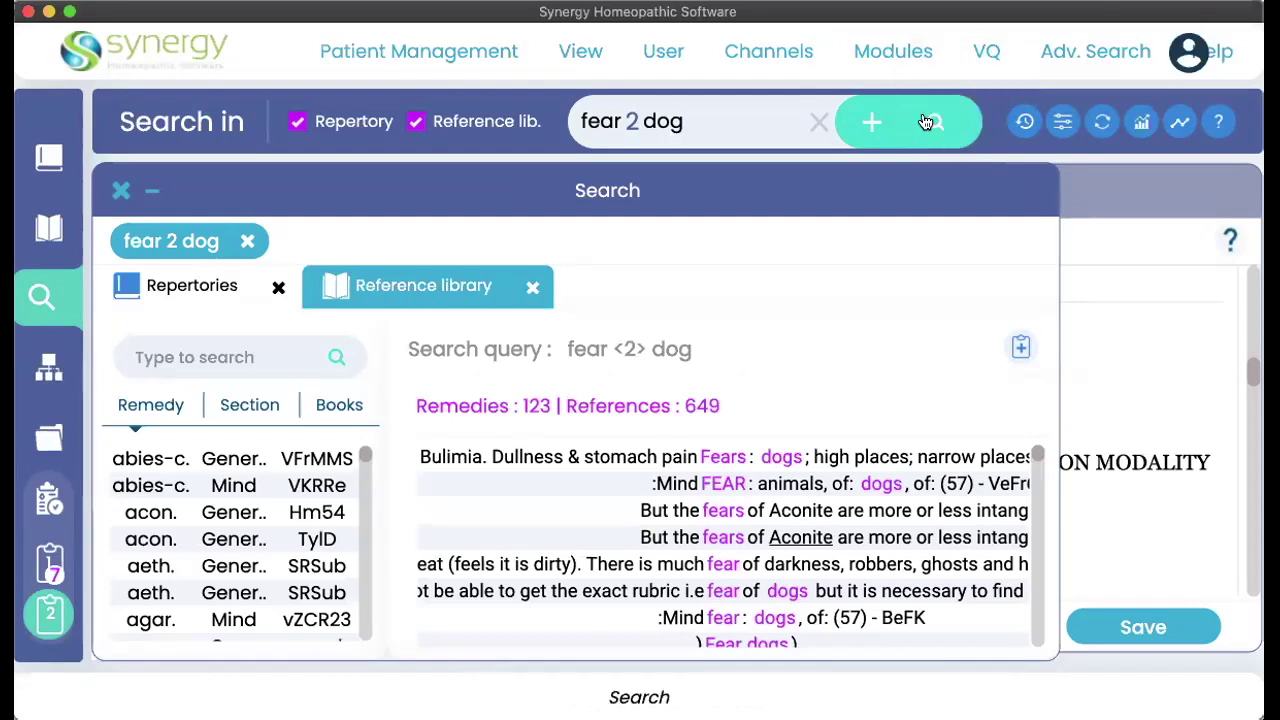
# - Review the search history from the most recent queries to the oldest and back
pyautogui.click(1027, 121)
pyautogui.scroll(-3, 895, 370)
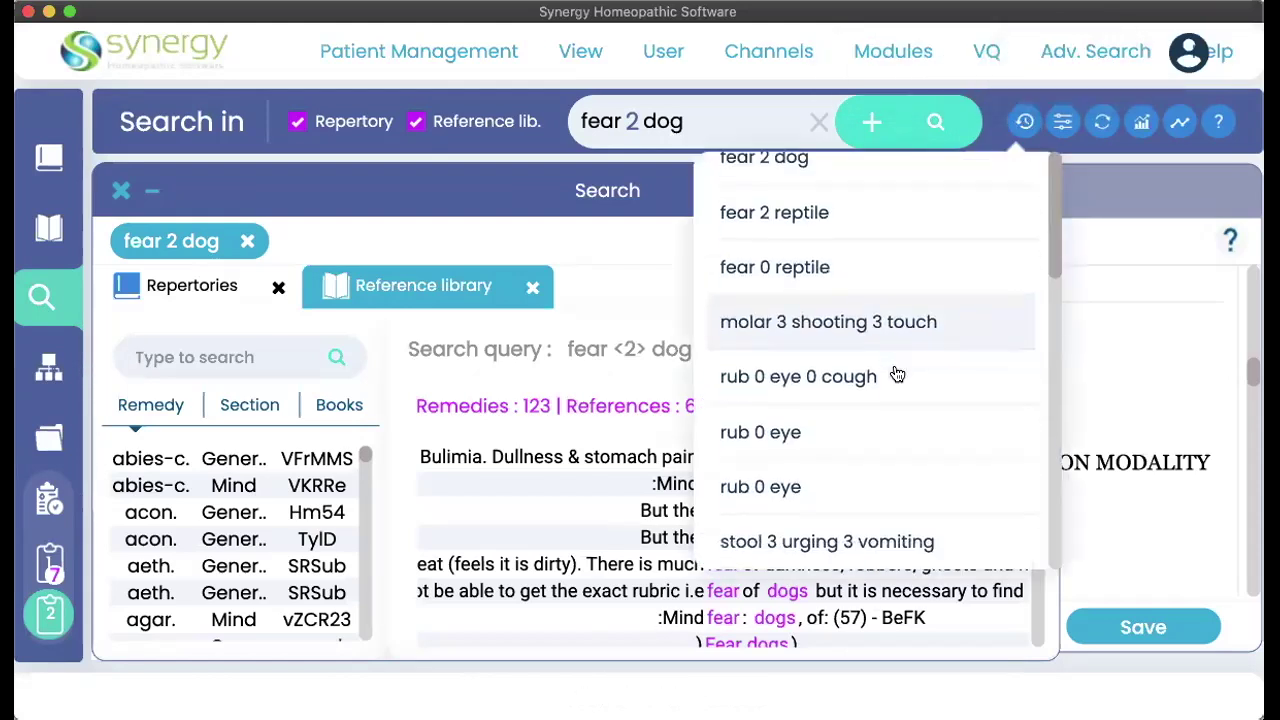
pyautogui.scroll(-10, 897, 374)
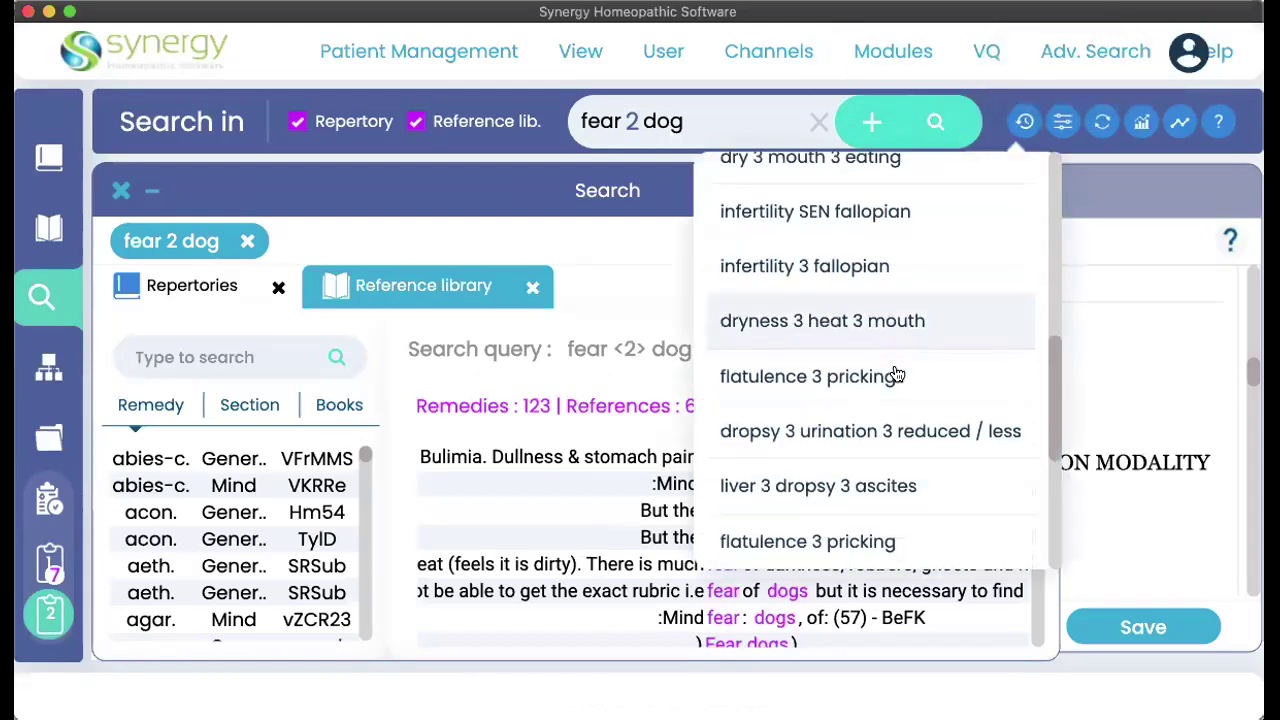
pyautogui.scroll(-1, 897, 374)
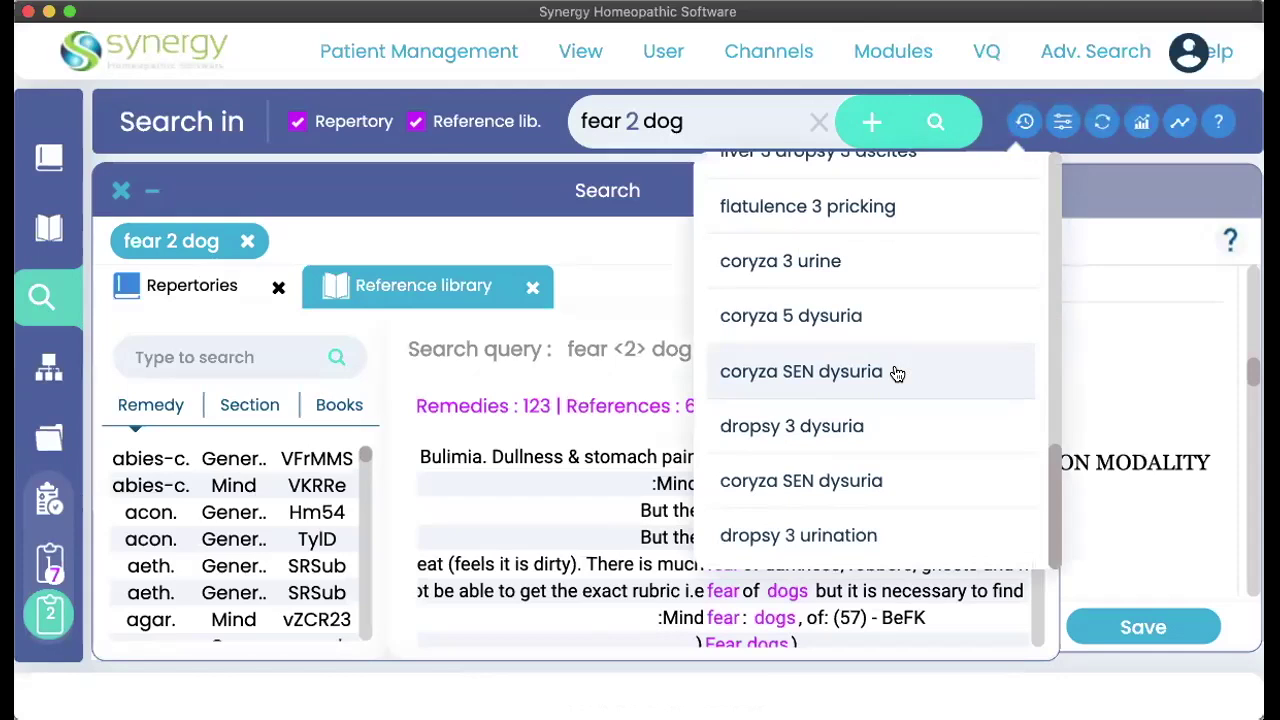
pyautogui.scroll(10, 897, 374)
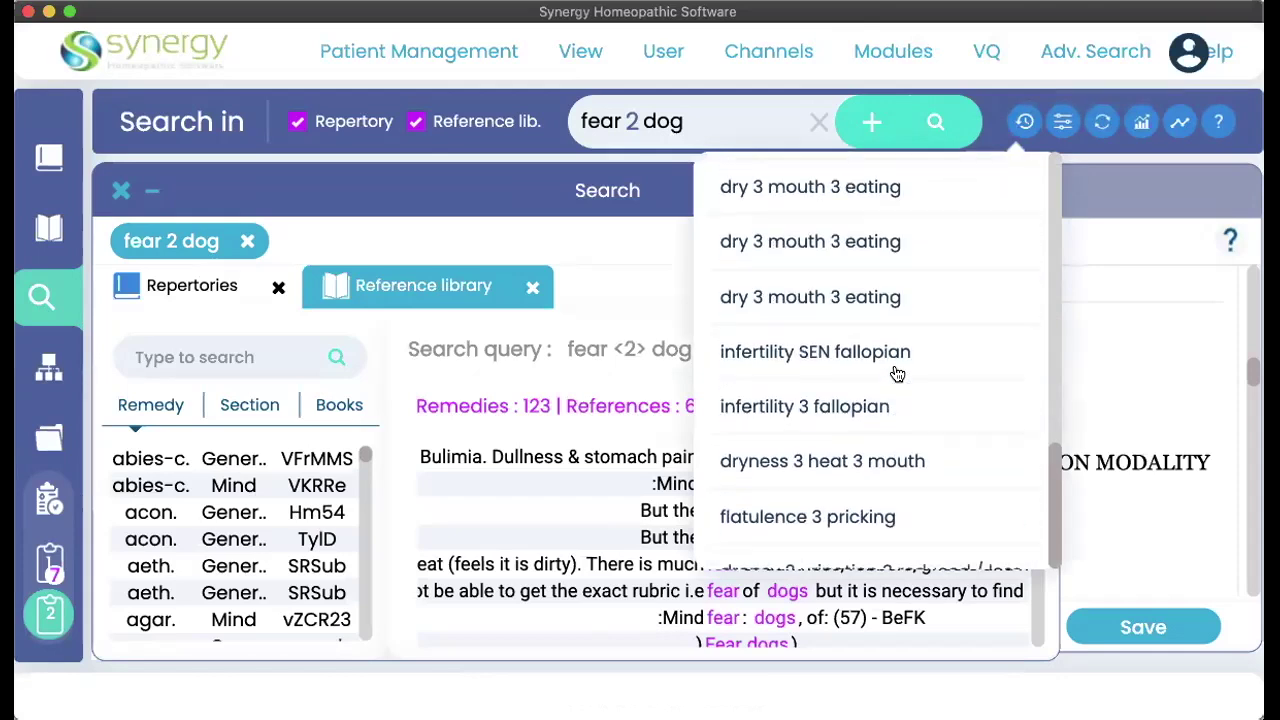
pyautogui.scroll(2, 897, 374)
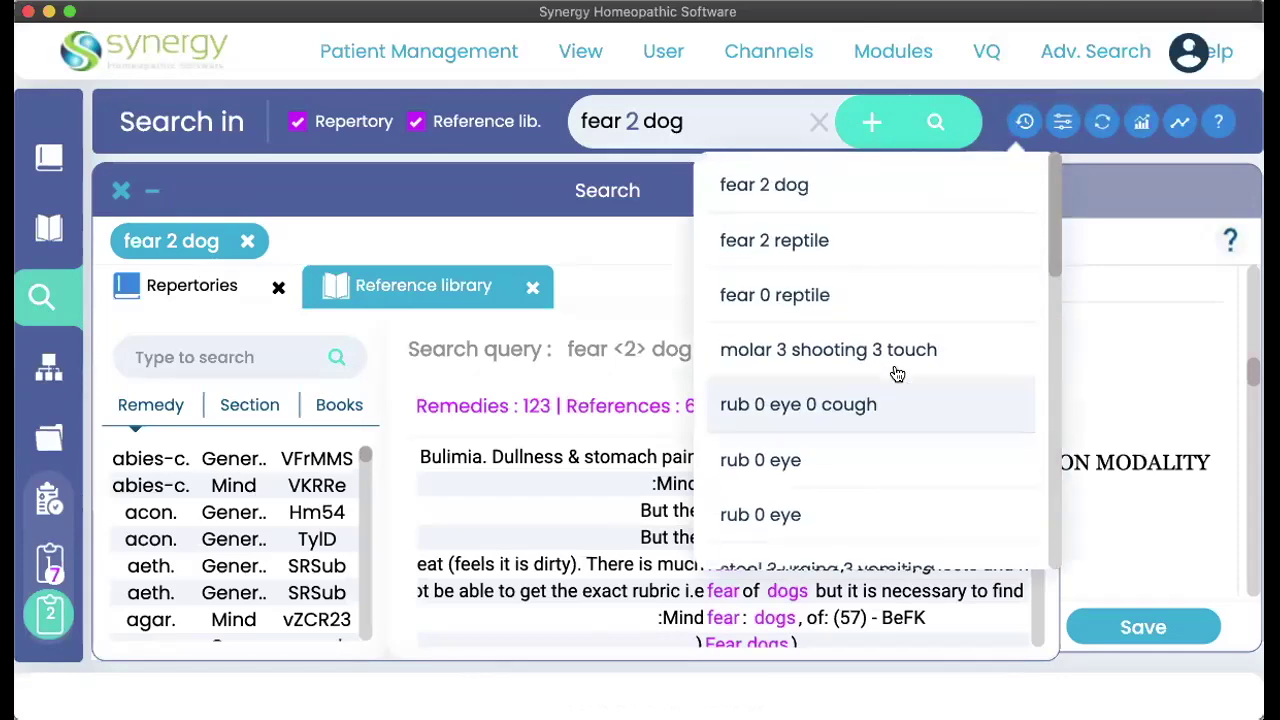
# - Examine the repertory search filters for Author, Kingdom, Remedy, Section and Grade, then switch the filter source to Reference Library
pyautogui.click(1066, 124)
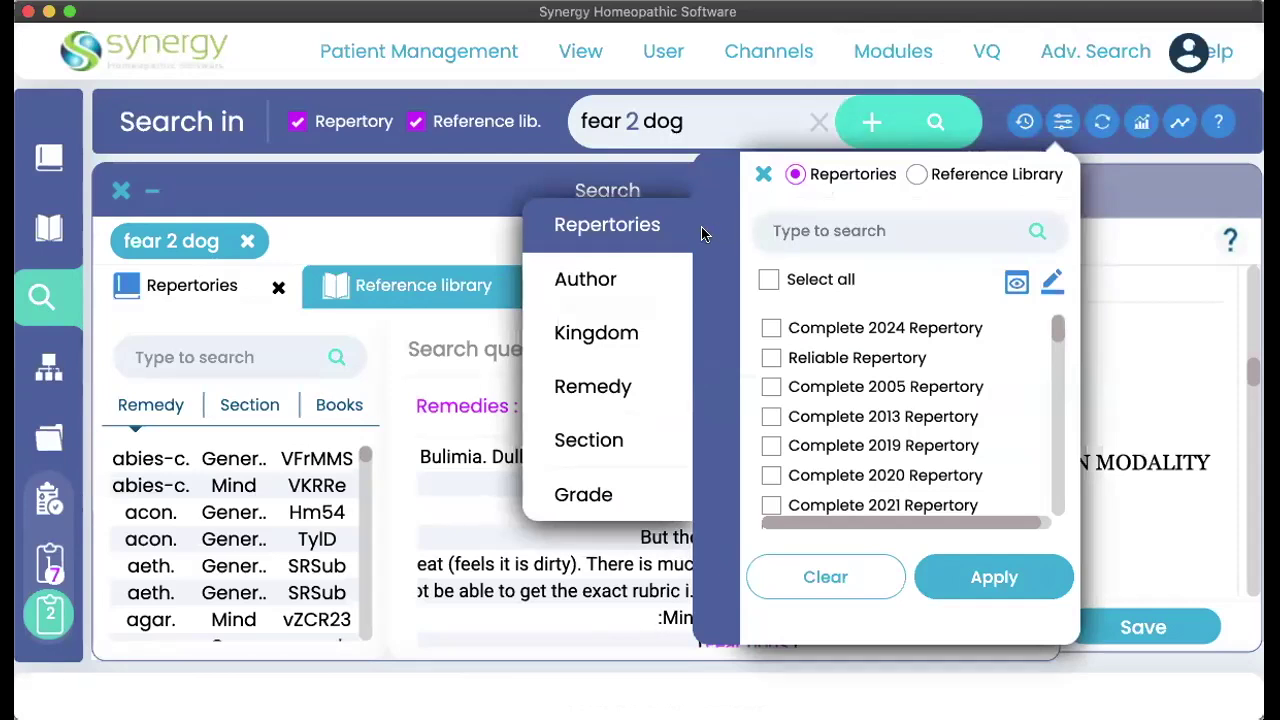
pyautogui.click(618, 280)
pyautogui.click(600, 332)
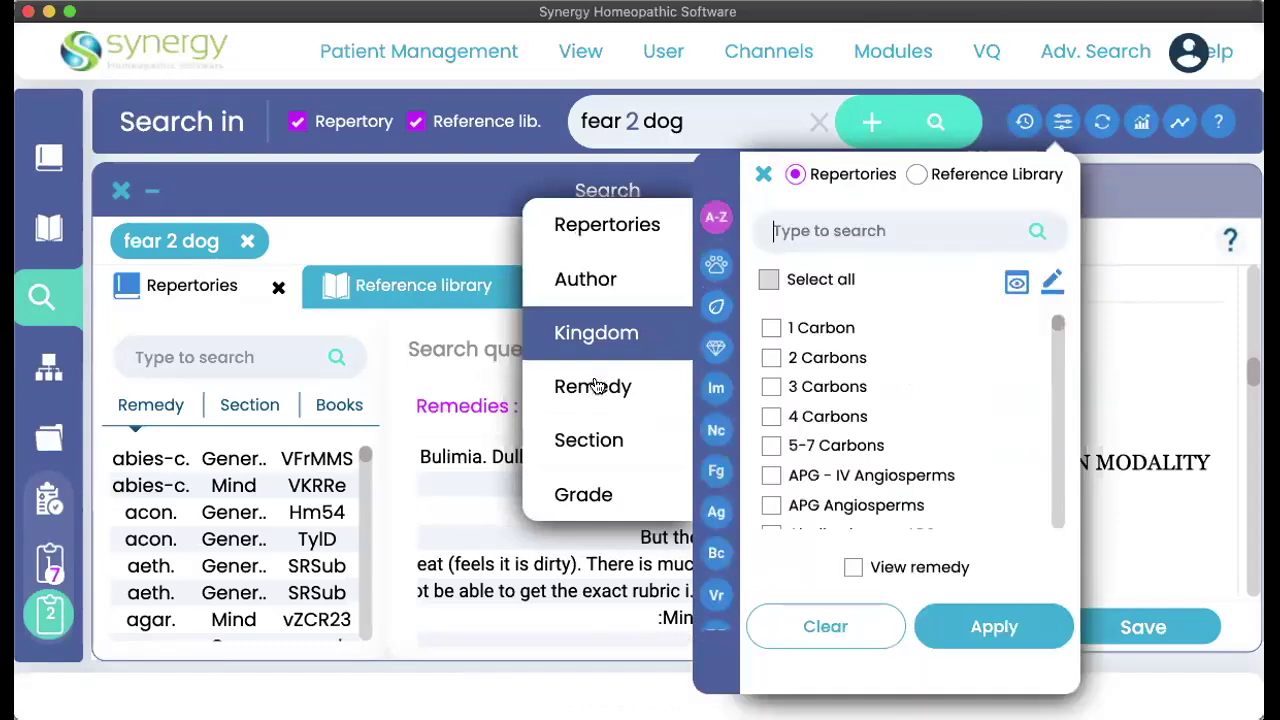
pyautogui.click(596, 388)
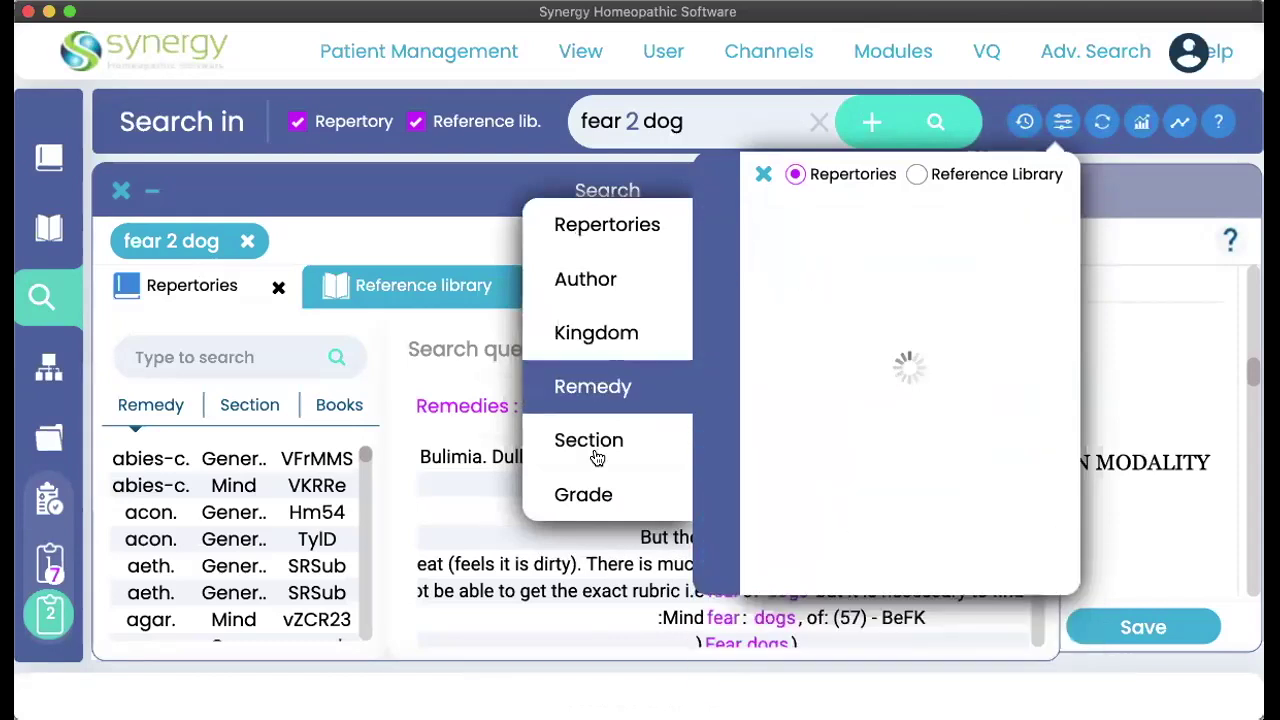
pyautogui.click(594, 442)
pyautogui.click(586, 492)
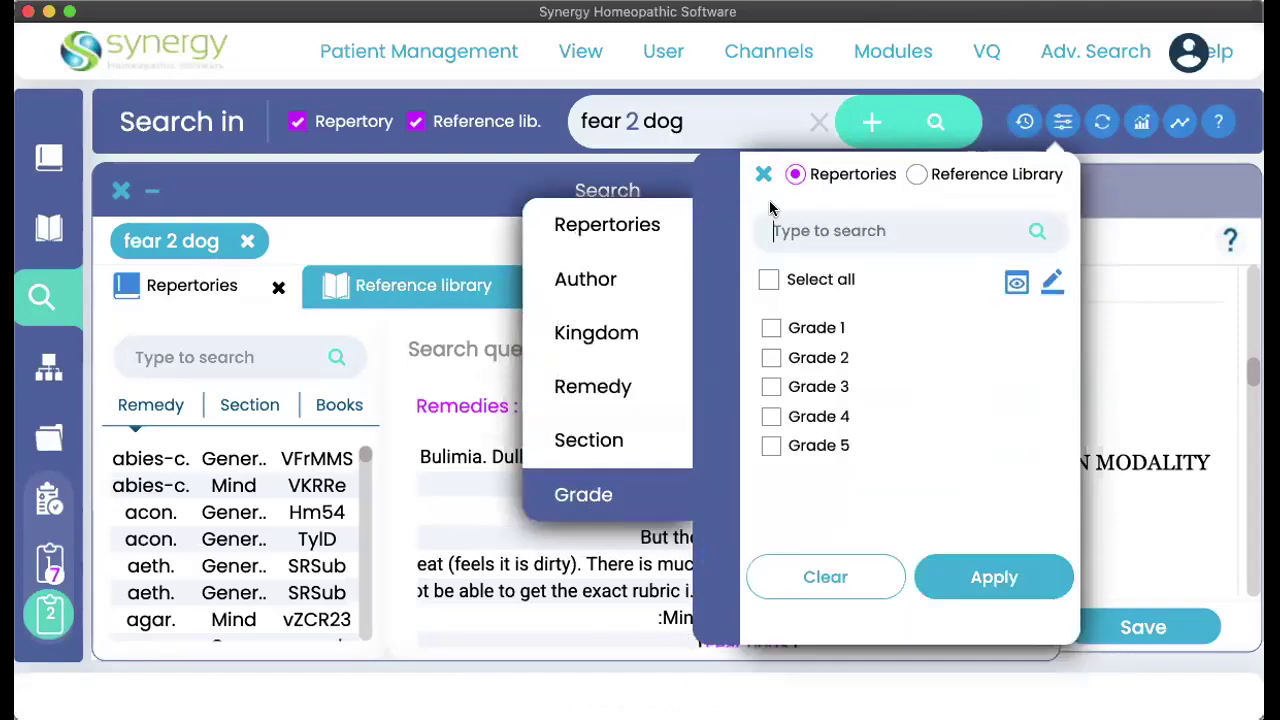
pyautogui.click(917, 176)
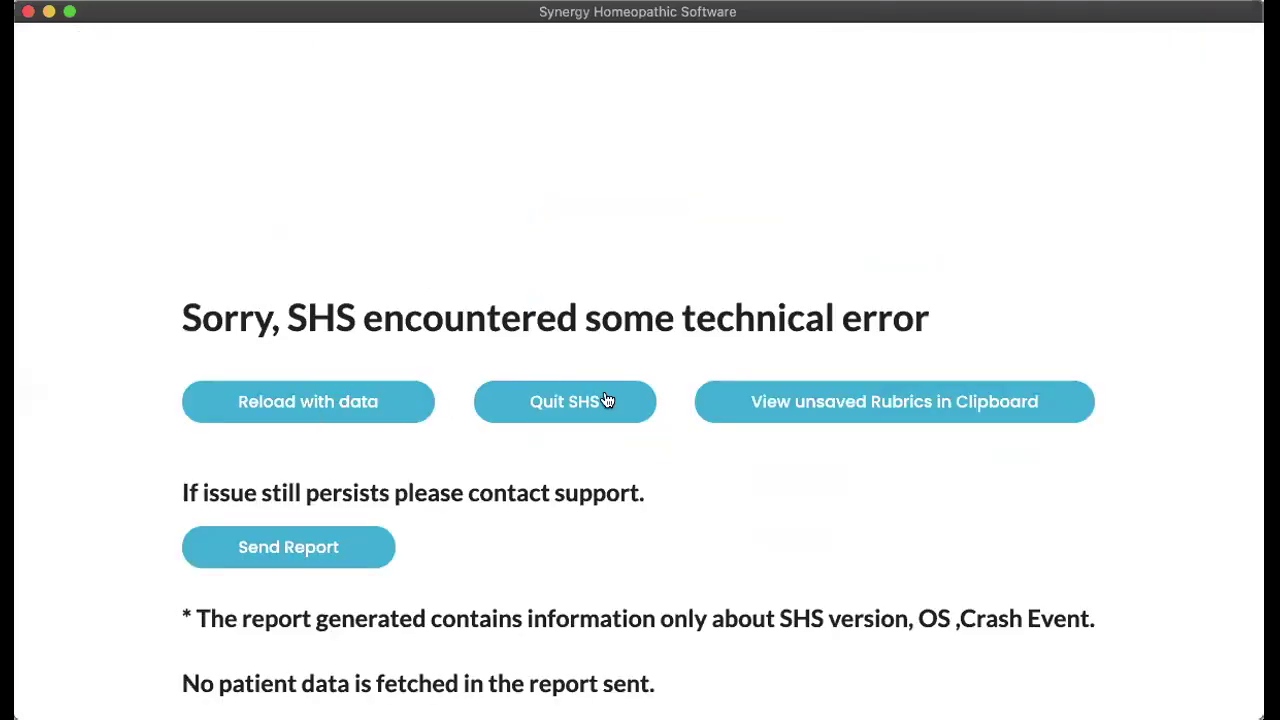
# - Reload SHS with its data, restore the unsaved patients and clipboard, and minimize the patient record after checking its case notes
pyautogui.click(376, 400)
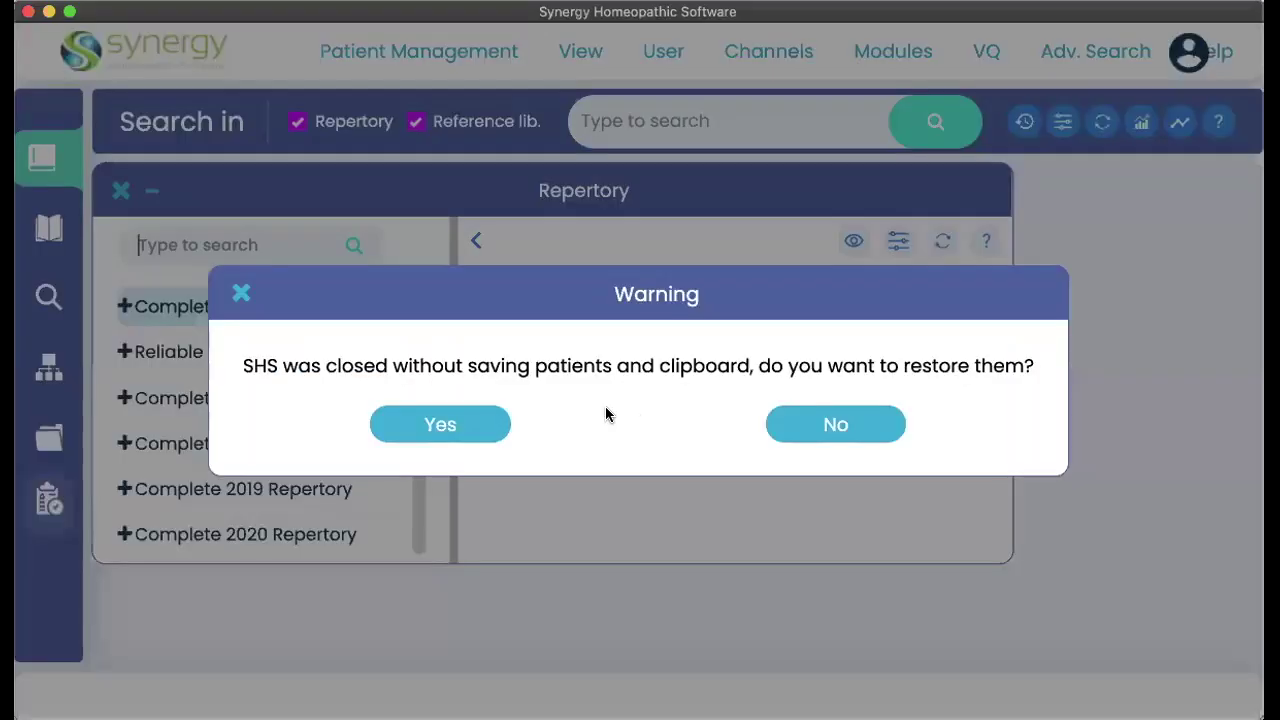
pyautogui.click(445, 426)
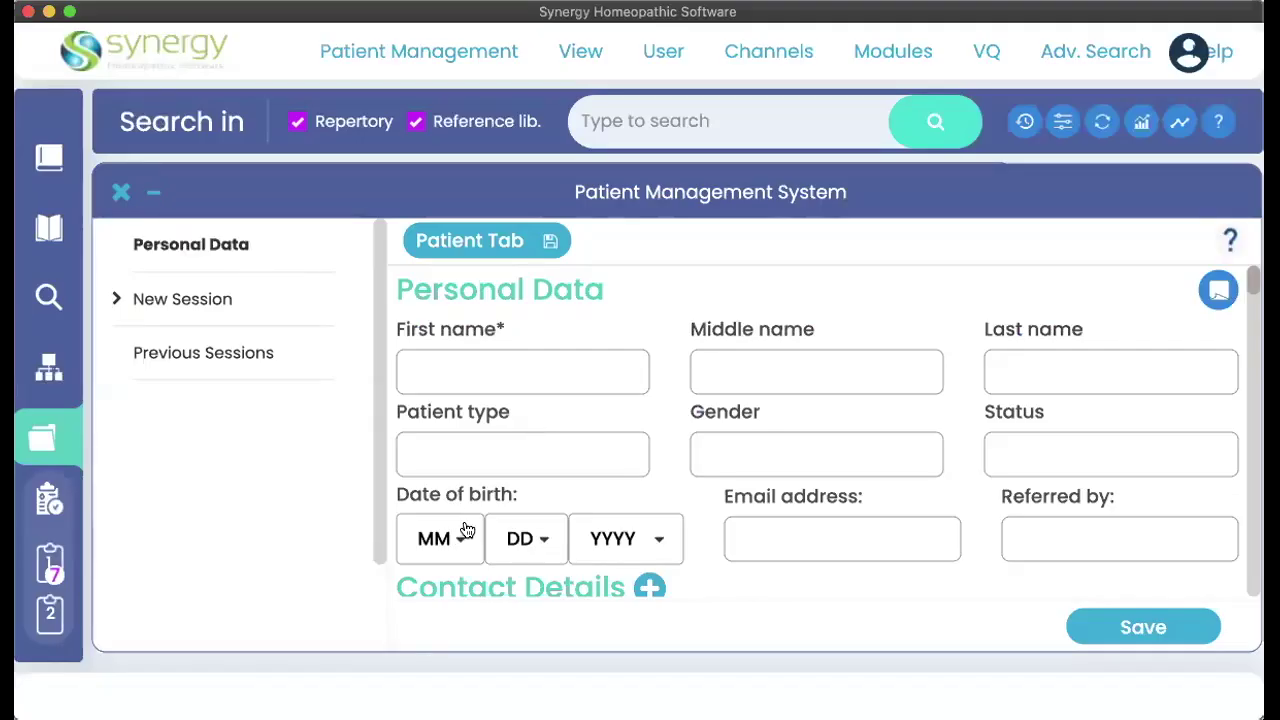
pyautogui.scroll(-10, 465, 528)
pyautogui.scroll(-3, 465, 522)
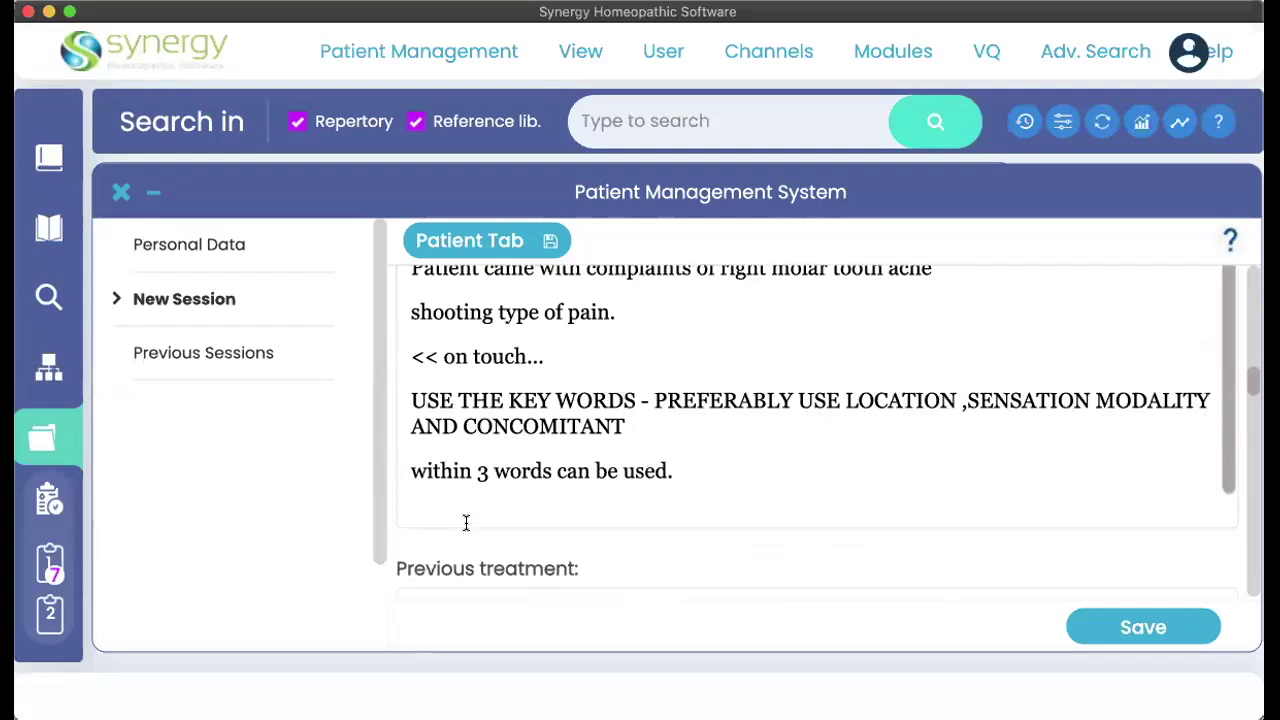
pyautogui.click(153, 196)
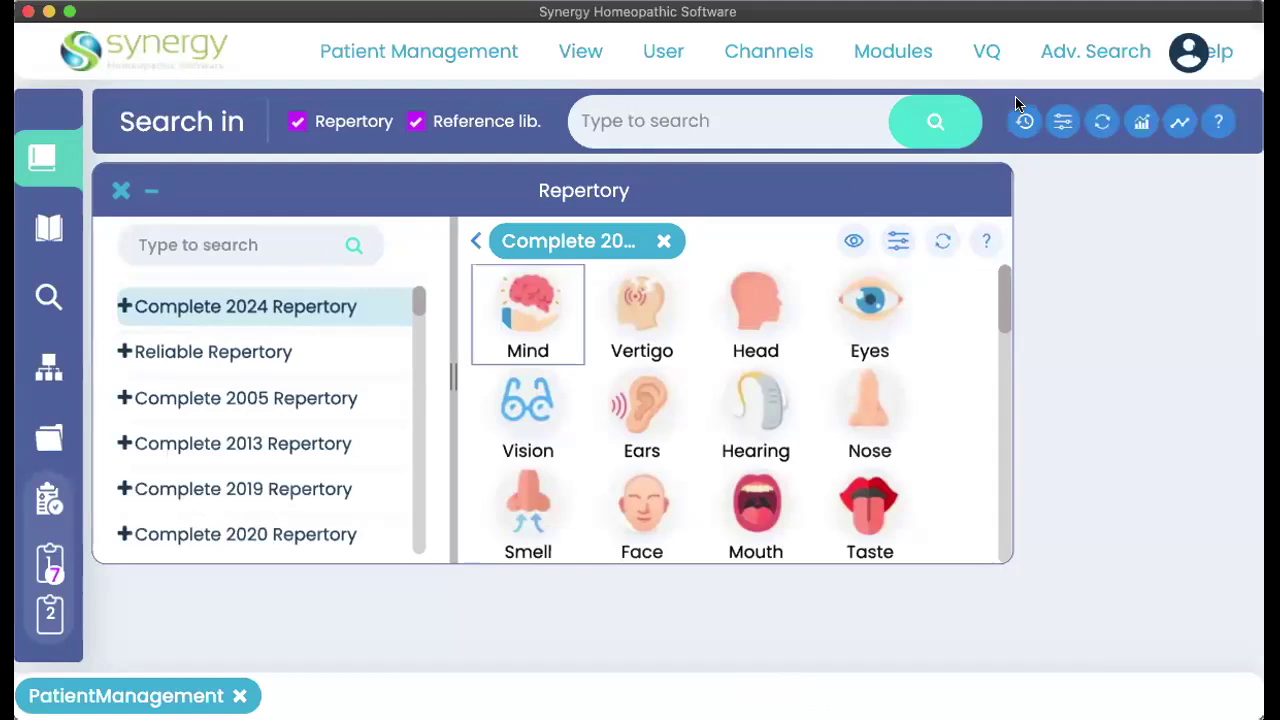
# - Examine the Reference Library search filters for Books, Kingdom, Remedy, Section and Category
pyautogui.click(1062, 121)
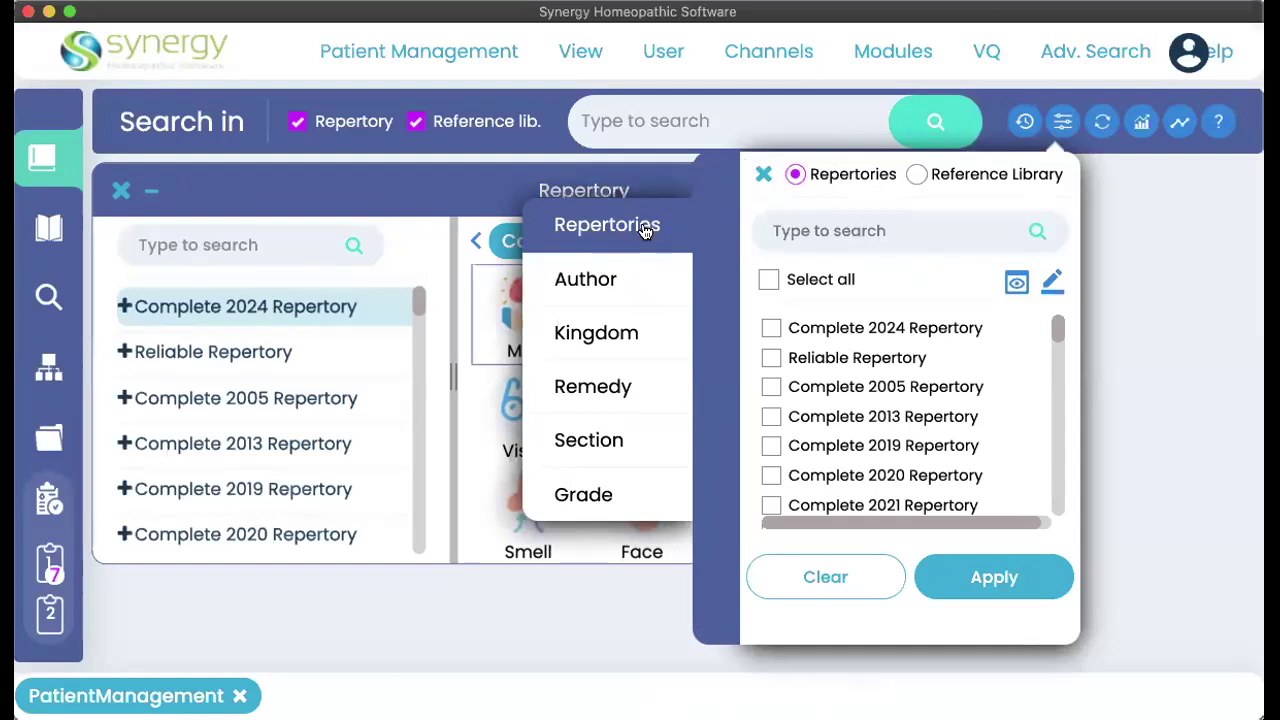
pyautogui.click(919, 175)
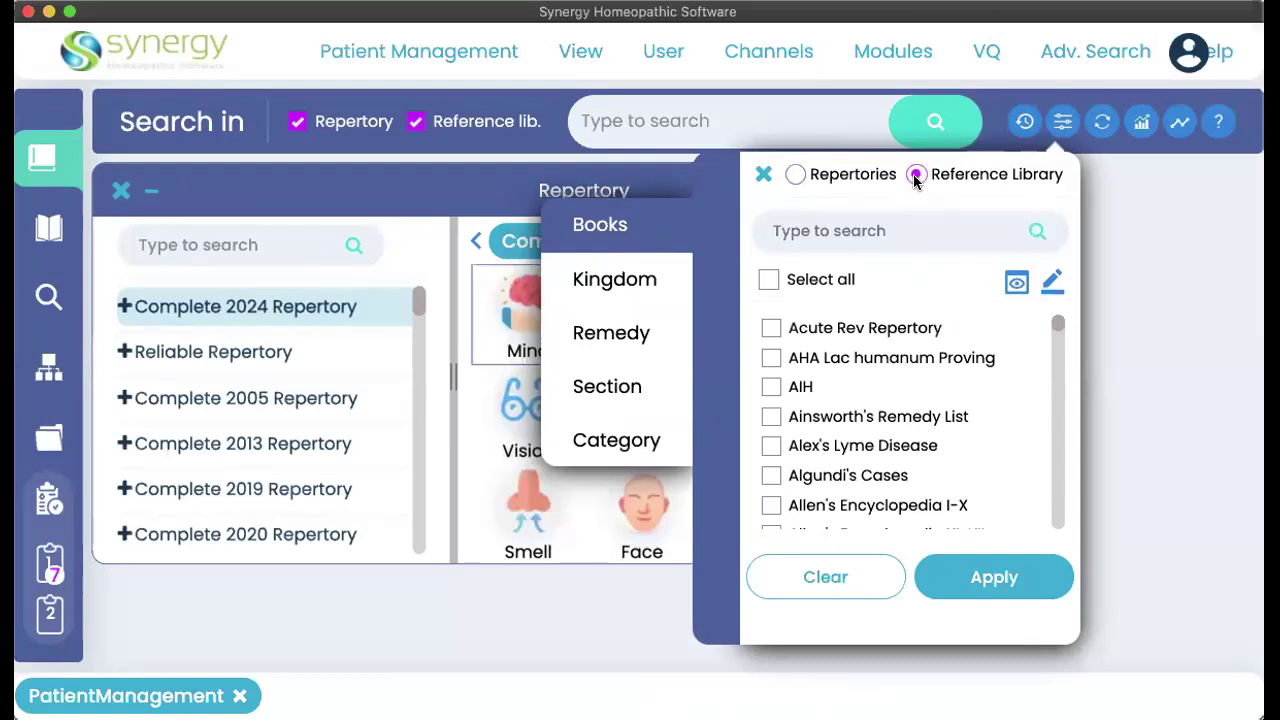
pyautogui.click(614, 282)
pyautogui.click(600, 334)
pyautogui.click(604, 384)
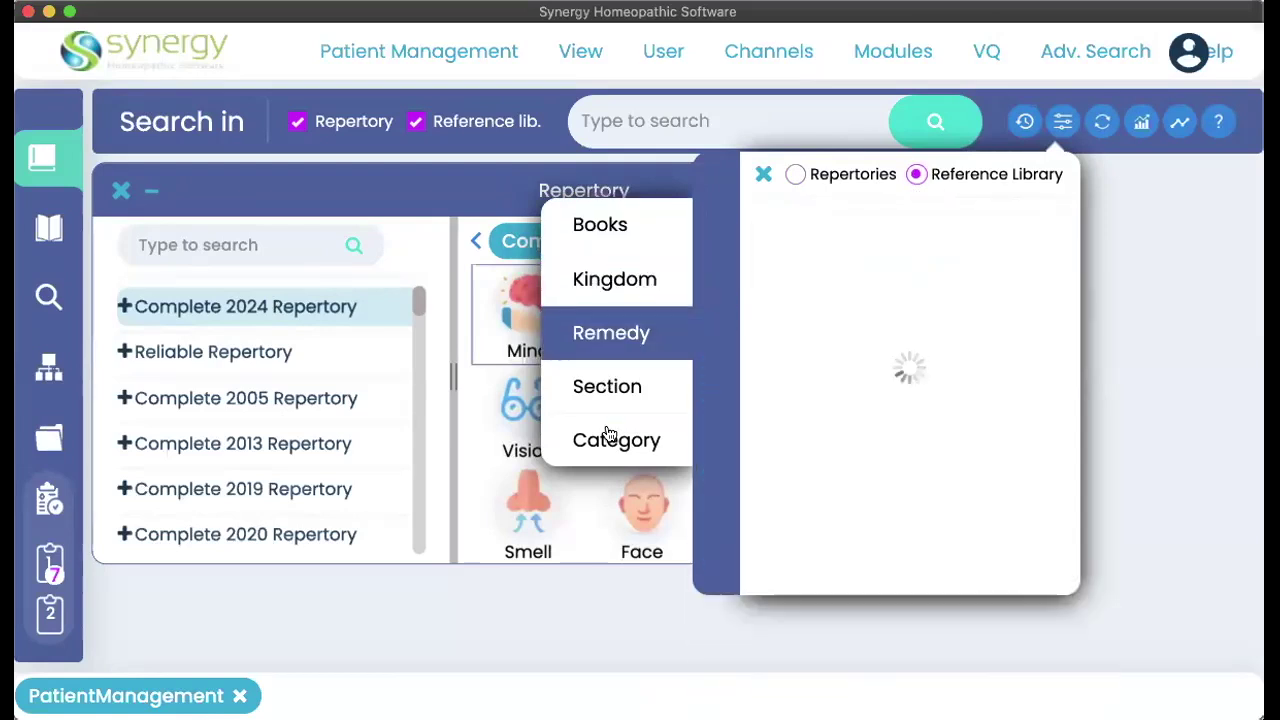
pyautogui.click(610, 438)
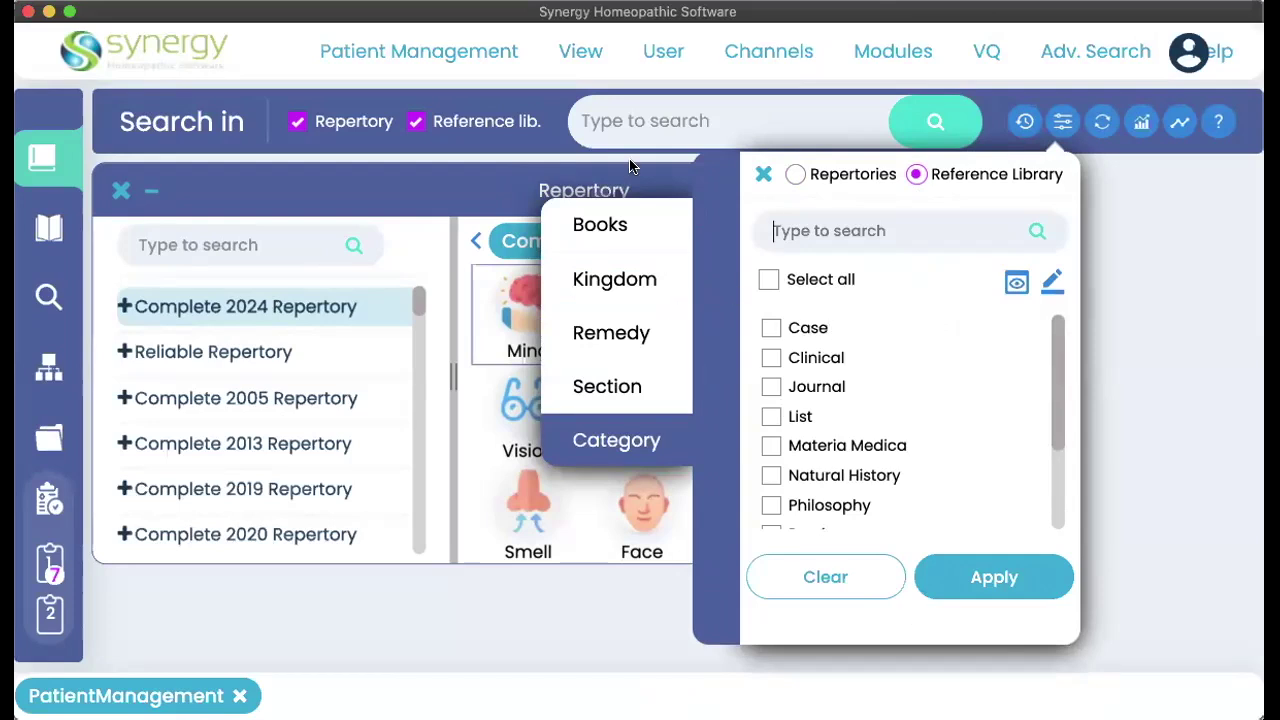
# - Search for "diabetes" with the Reference Library limited to the Clinical category, and open the reference library results
pyautogui.click(621, 122)
pyautogui.write('diabetes')
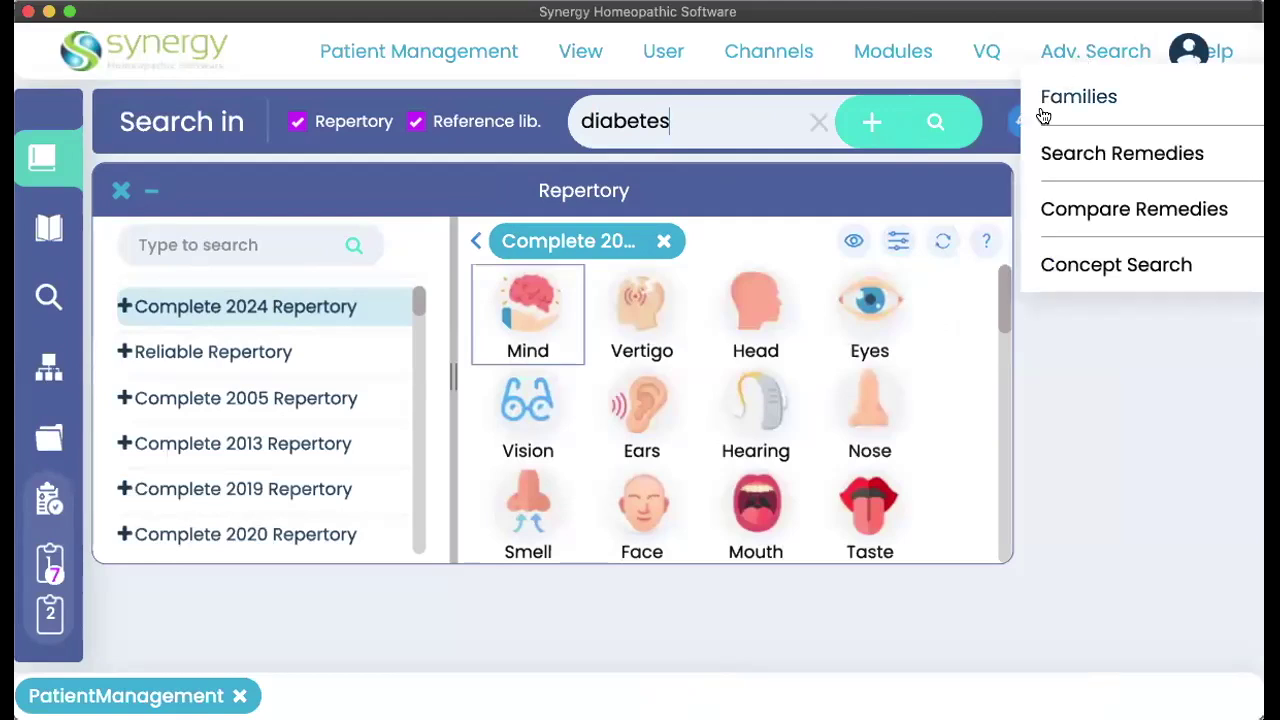
pyautogui.click(1063, 122)
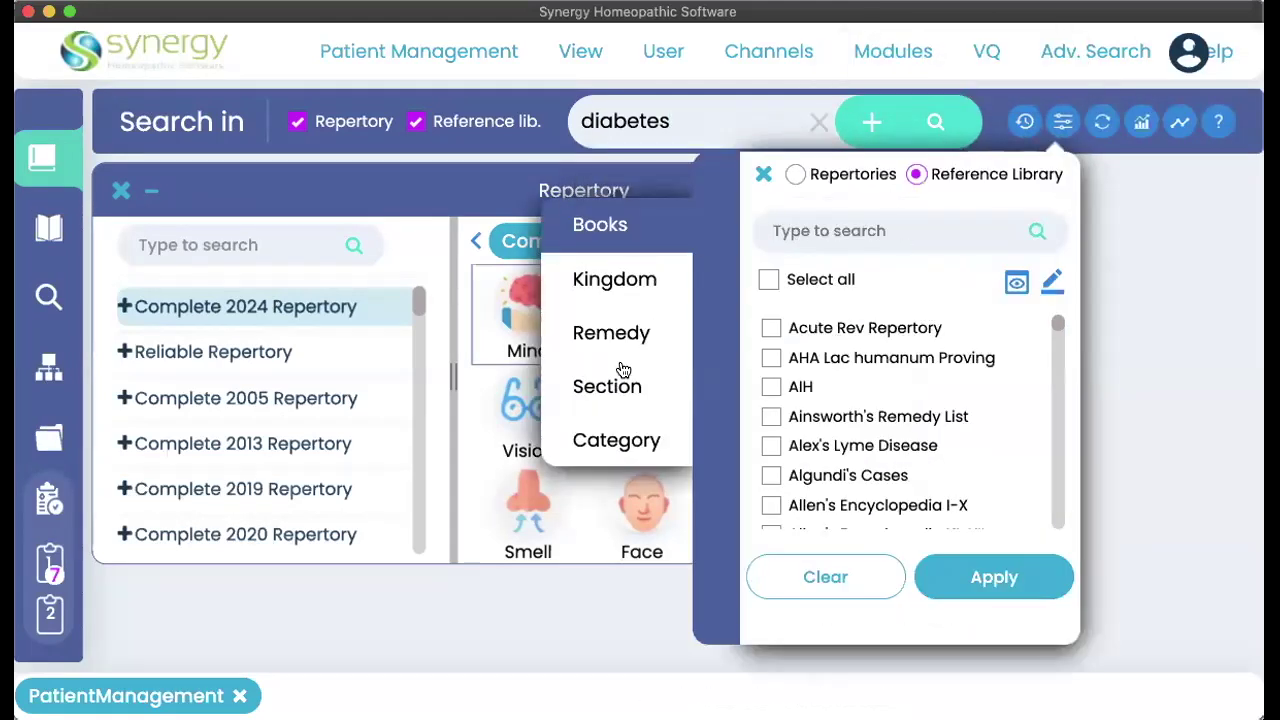
pyautogui.click(606, 438)
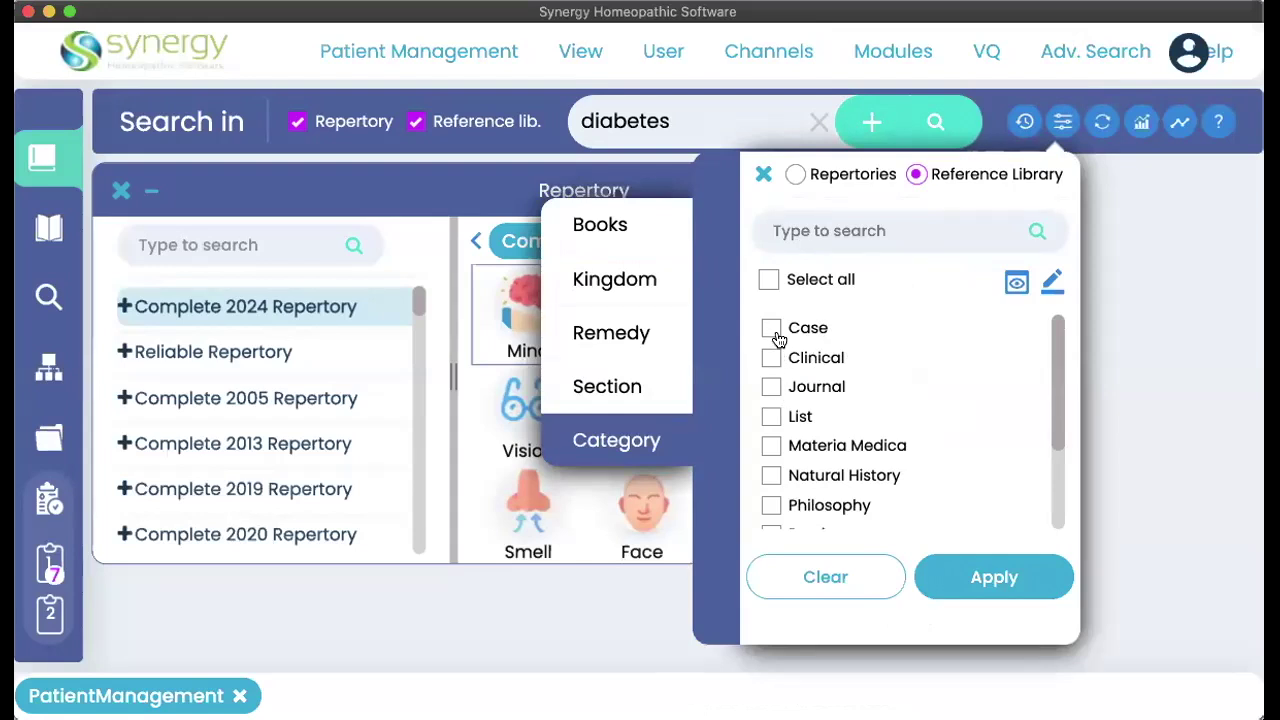
pyautogui.click(771, 358)
pyautogui.click(993, 578)
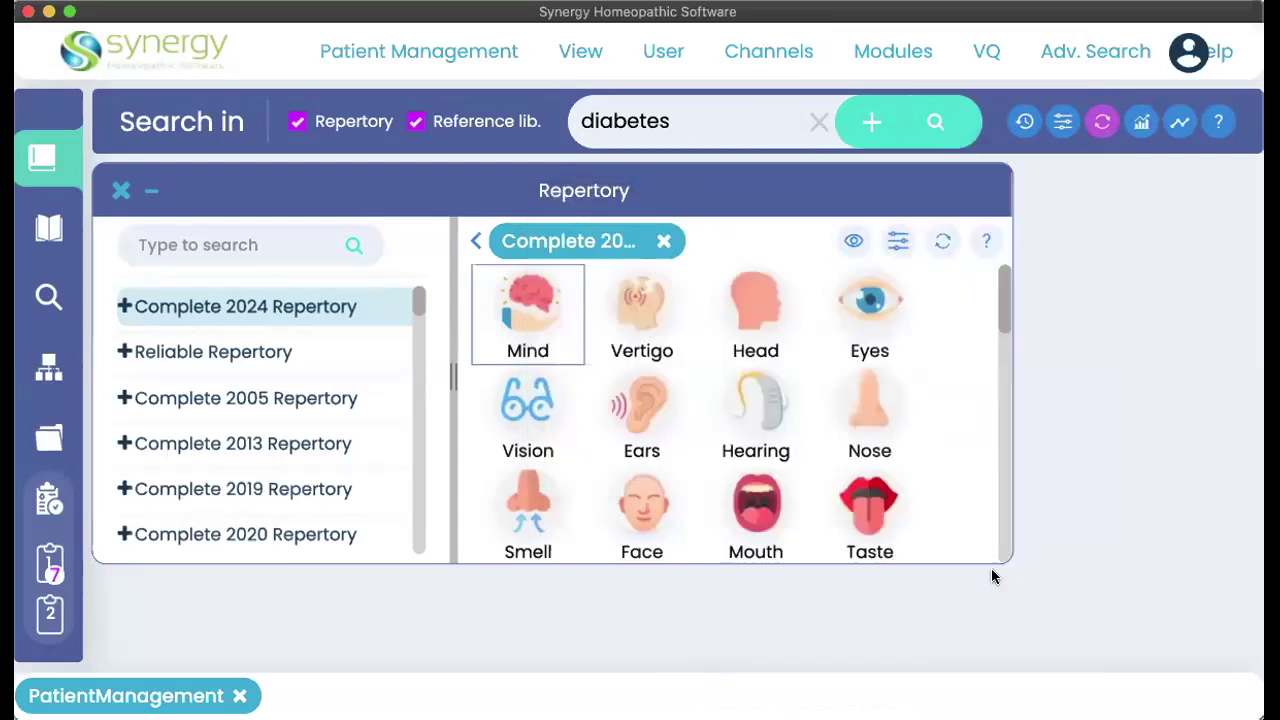
pyautogui.click(958, 118)
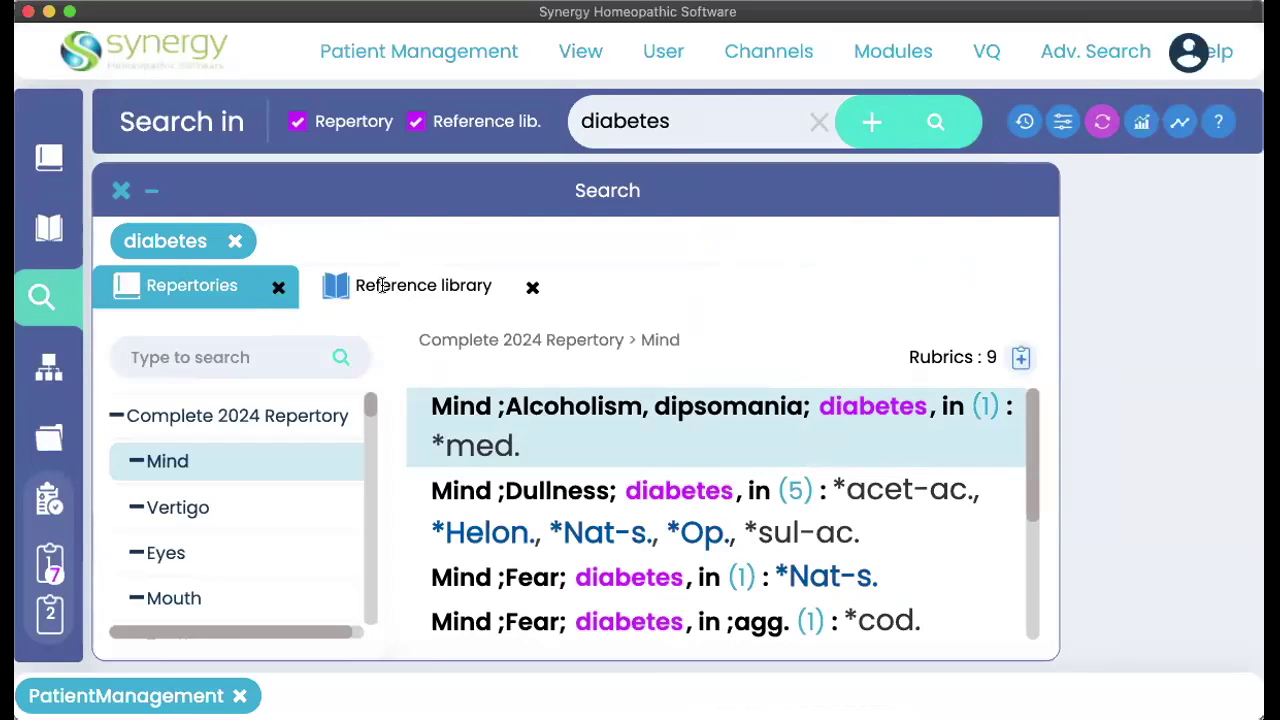
pyautogui.click(381, 285)
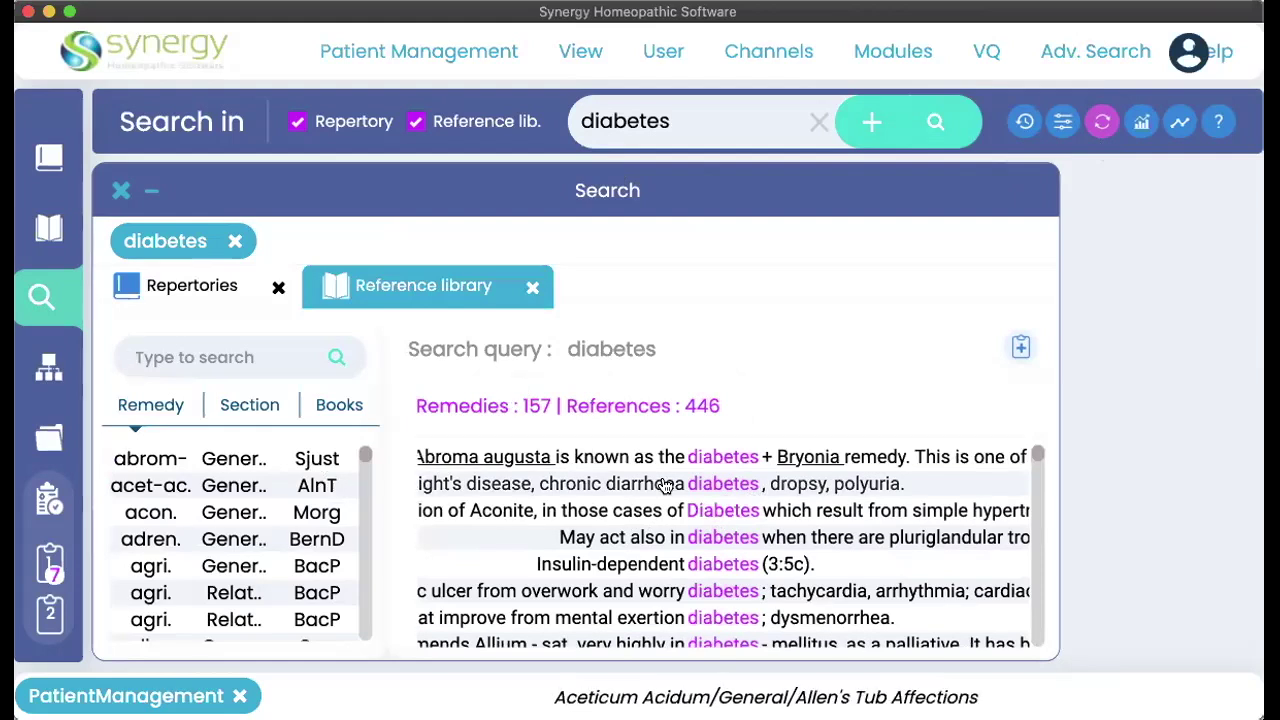
# - Look through the Reference Library's Clinical references for "diabetes", from the first remedies down to the Arsenicum and Arum entries
pyautogui.moveTo(710, 492)
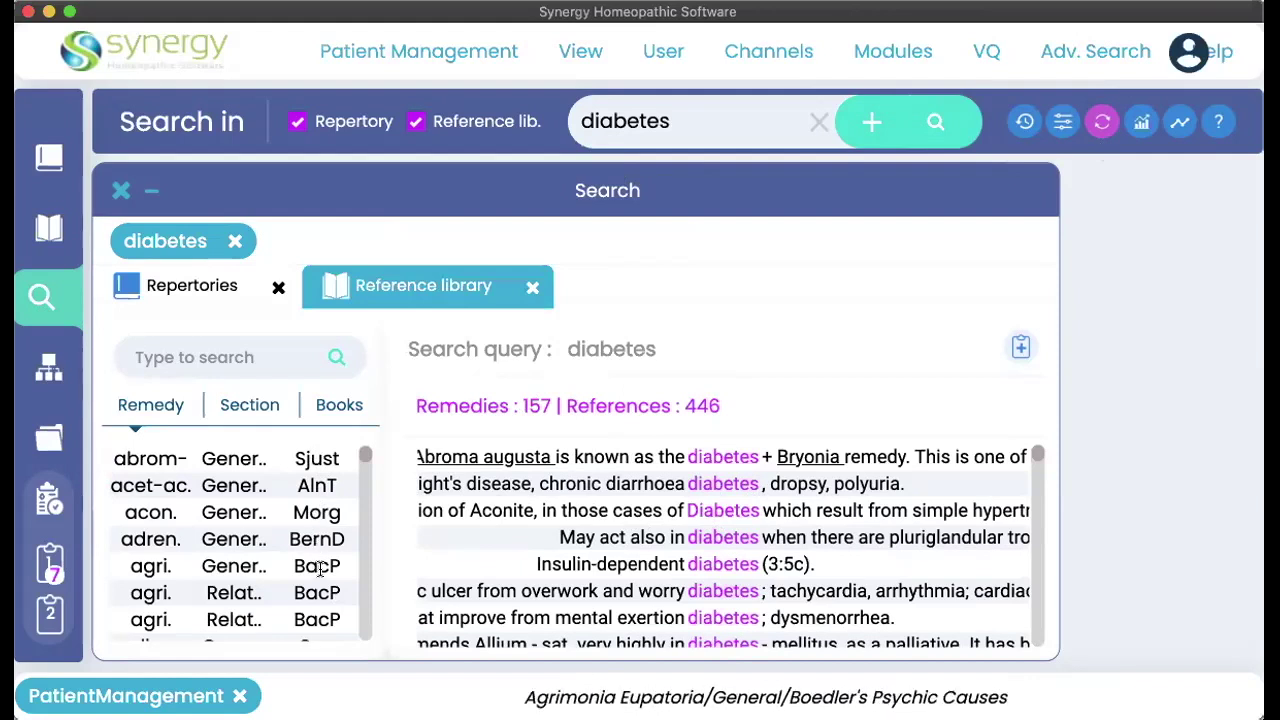
pyautogui.scroll(-10, 320, 568)
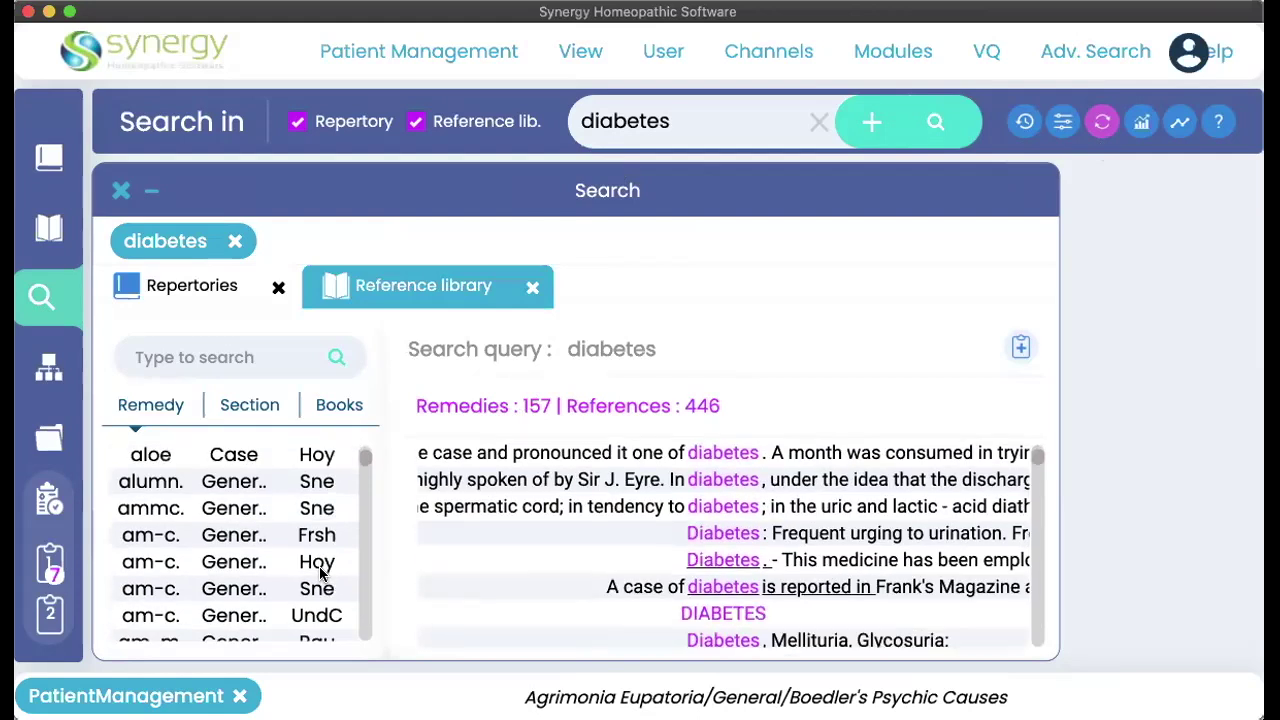
pyautogui.scroll(-4, 320, 570)
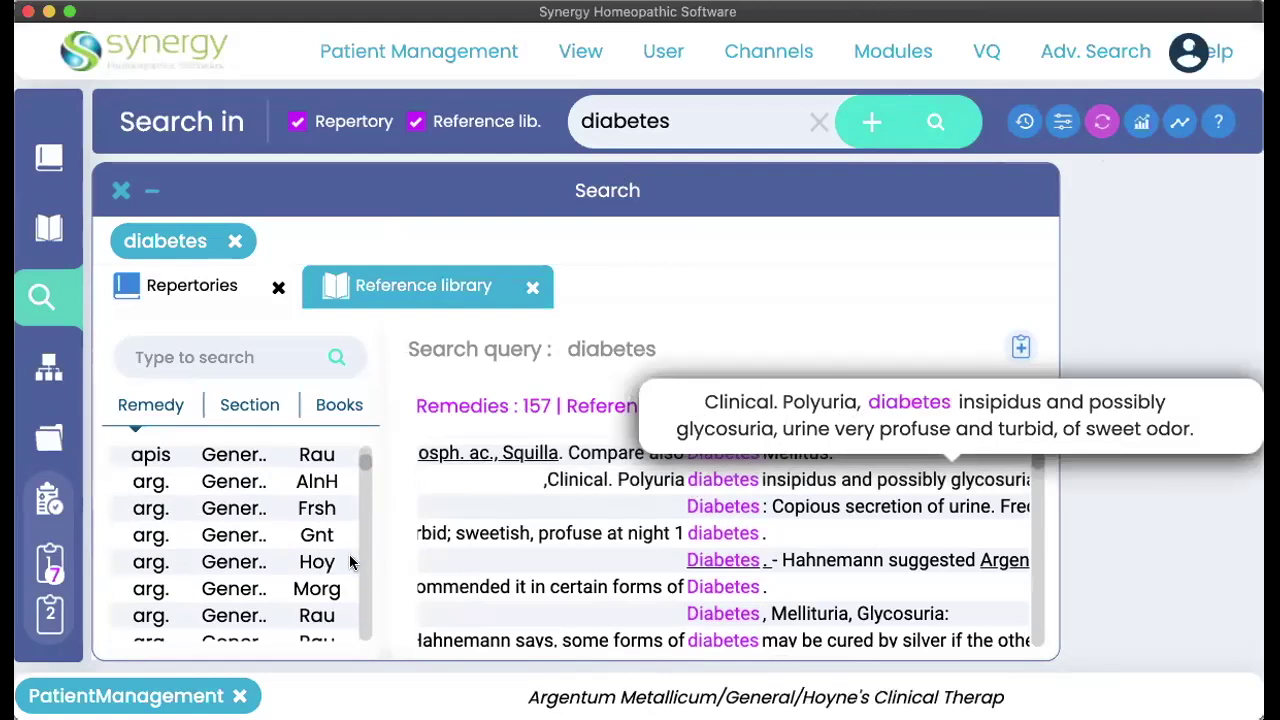
pyautogui.scroll(-8, 470, 585)
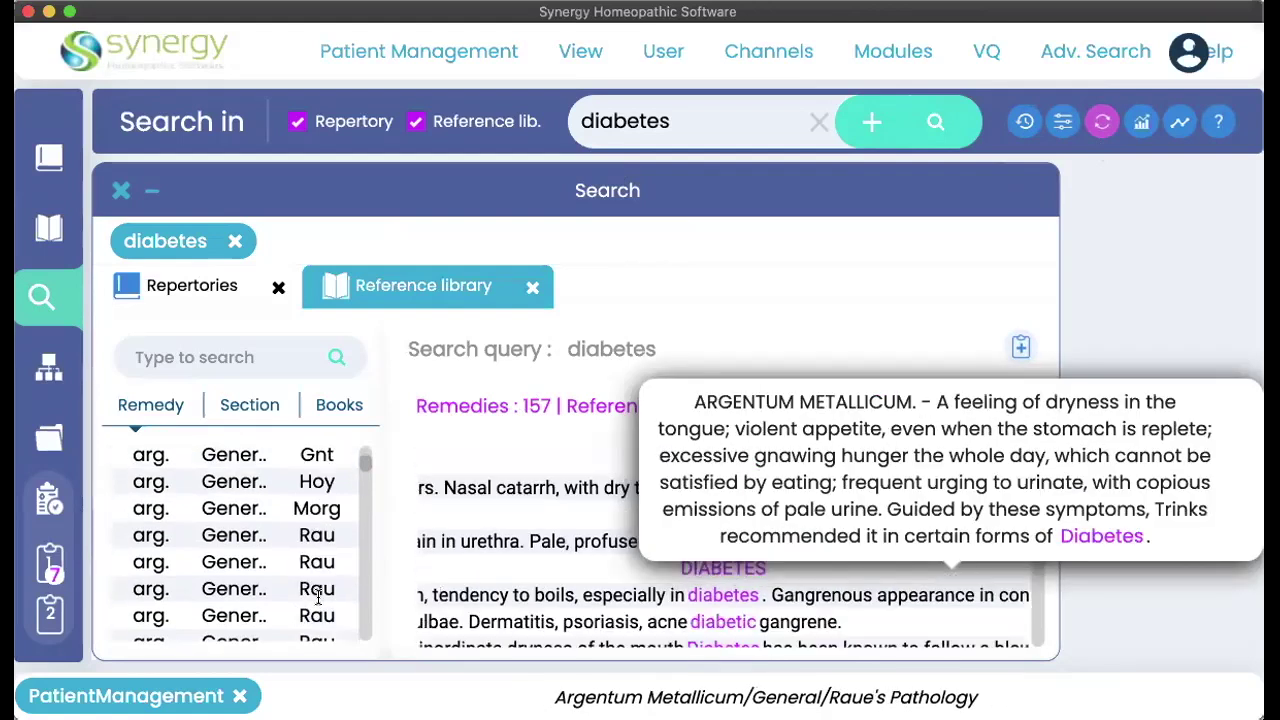
pyautogui.scroll(-5, 317, 597)
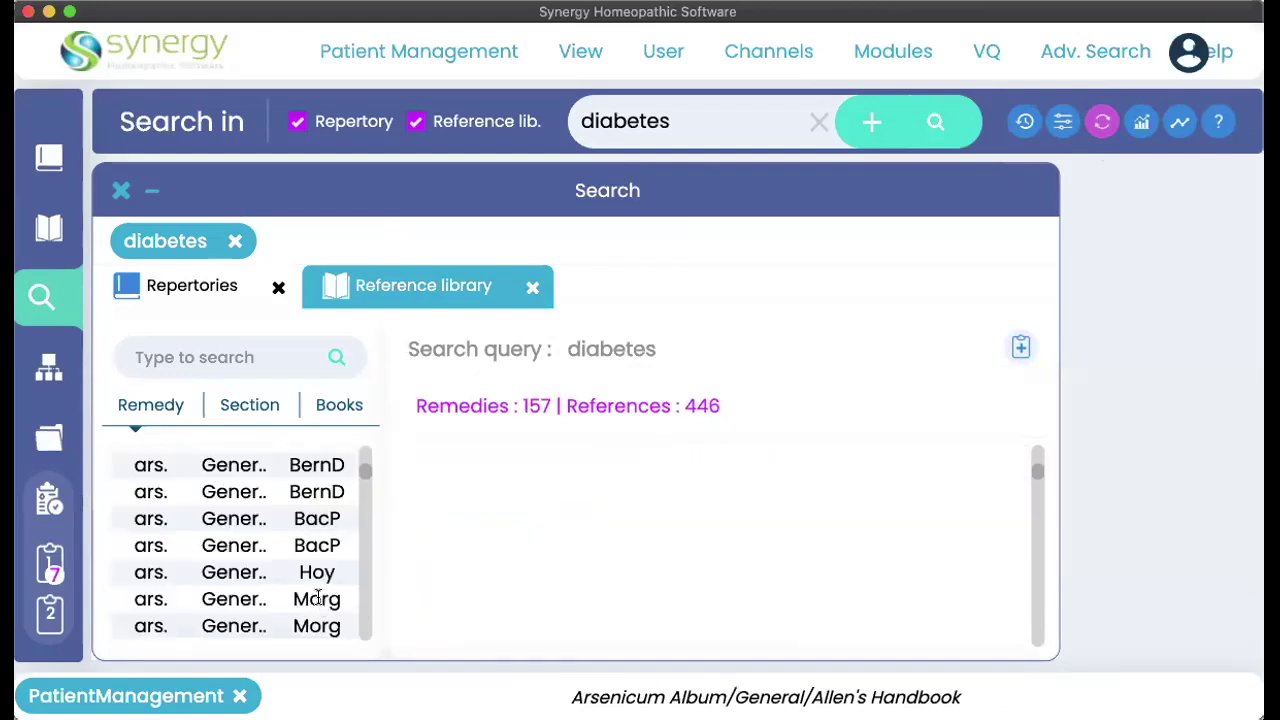
pyautogui.scroll(-2, 317, 597)
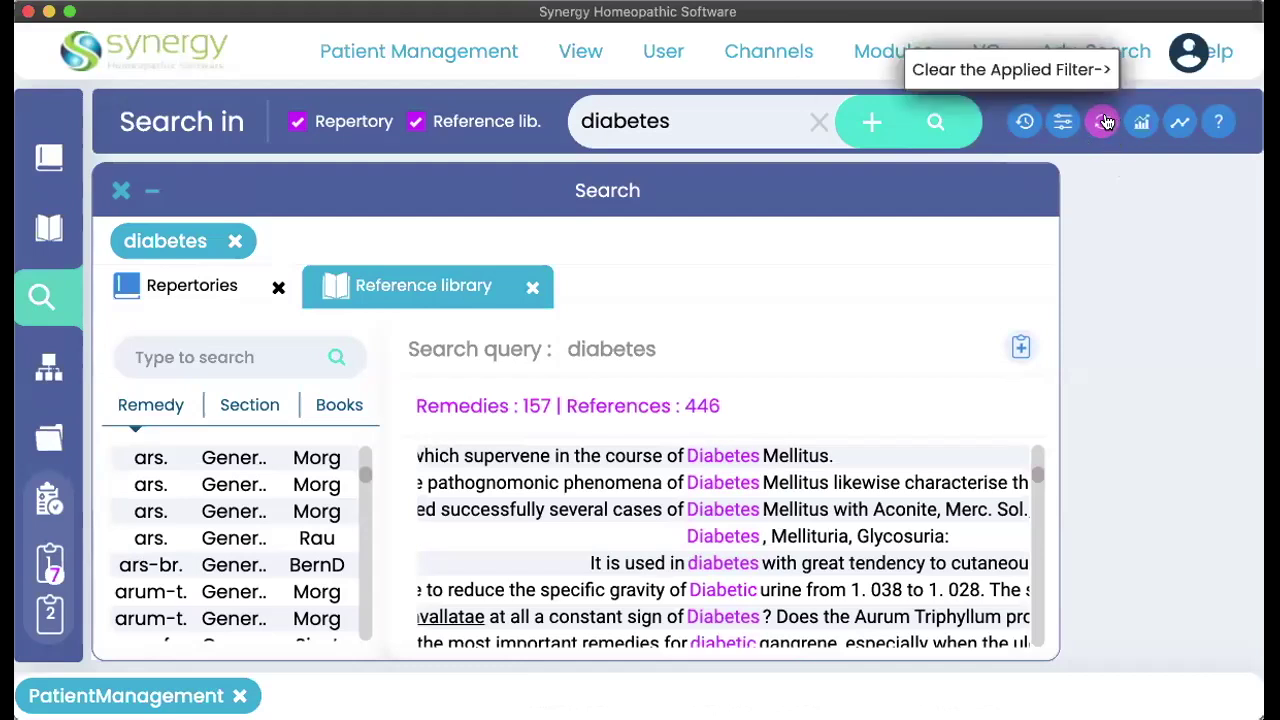
# - Replace the applied search filter with a Reference Library book filter for Boericke's Materia Medica
pyautogui.click(1063, 121)
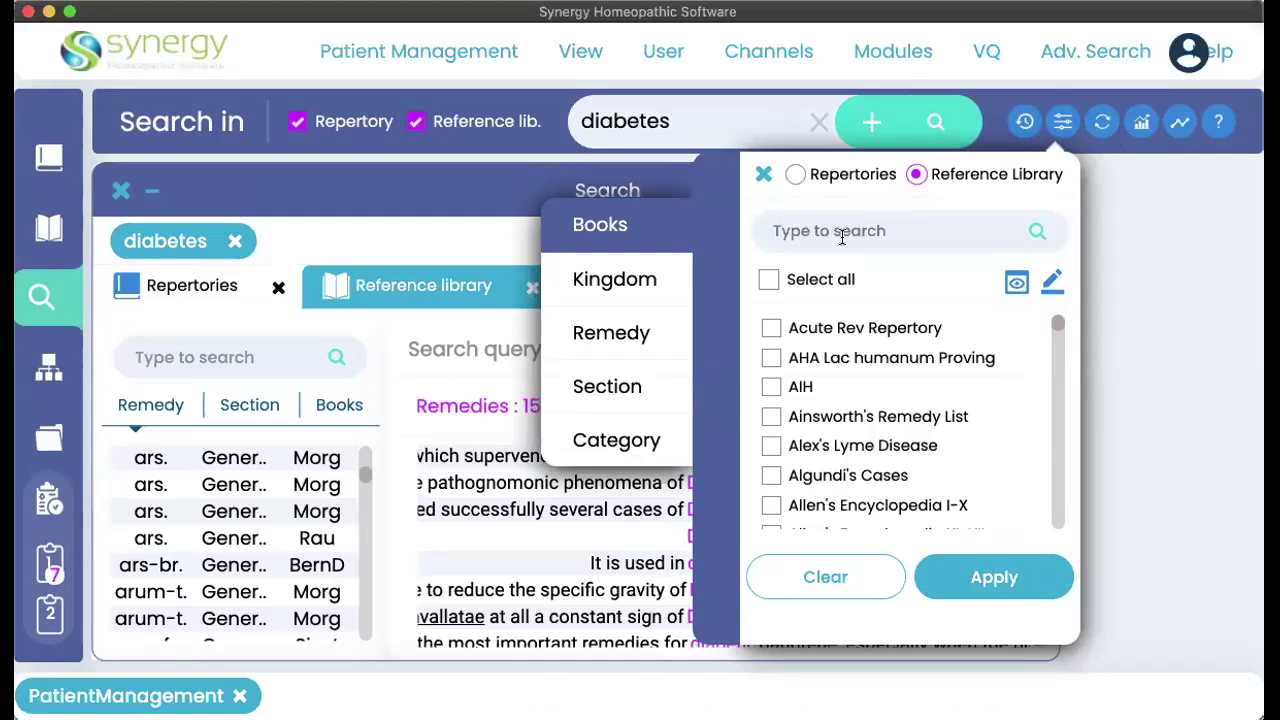
pyautogui.write('boerick')
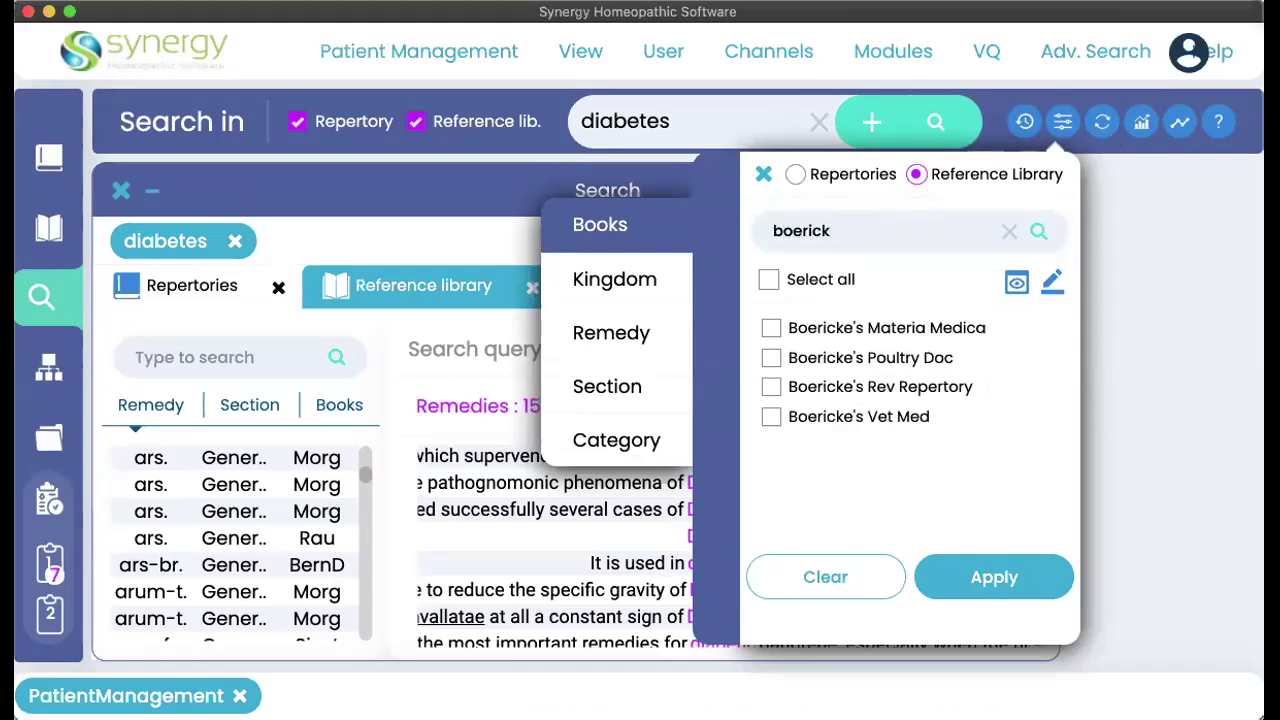
pyautogui.click(772, 329)
pyautogui.click(985, 593)
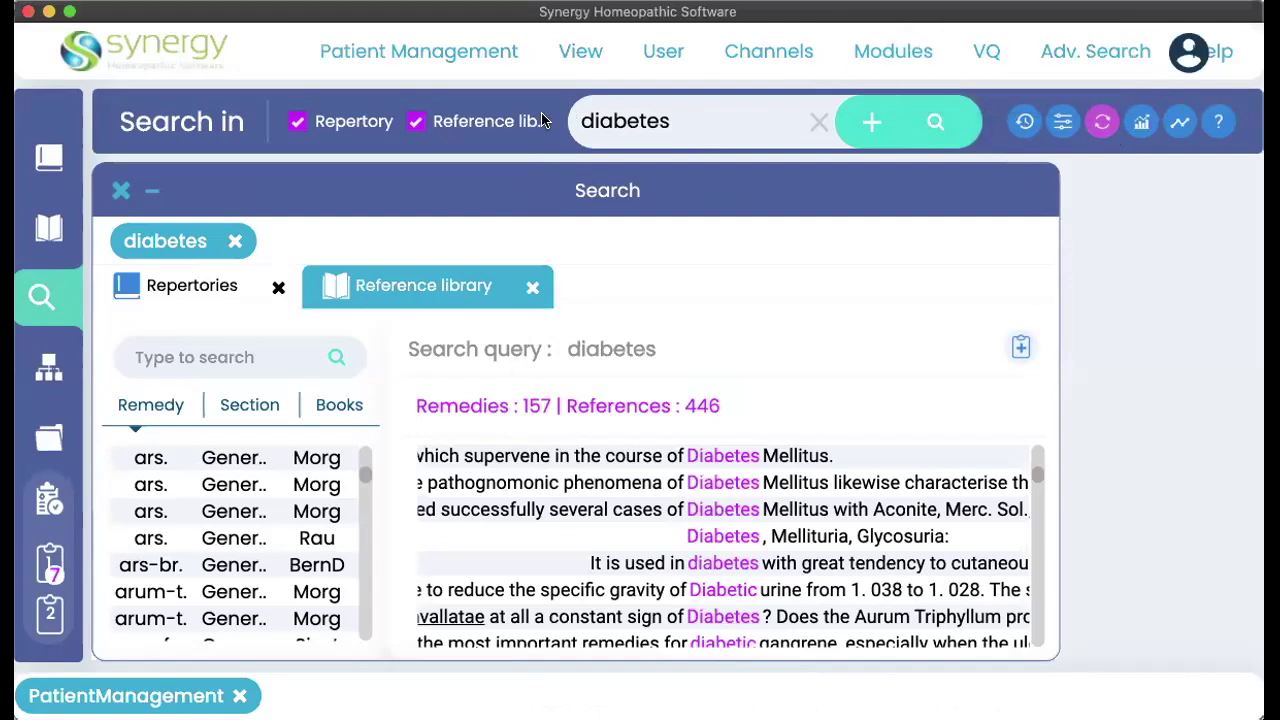
# - Exclude the repertories, rerun the "diabetes" search in the Reference Library only, and review the Boericke references
pyautogui.click(301, 121)
pyautogui.click(948, 122)
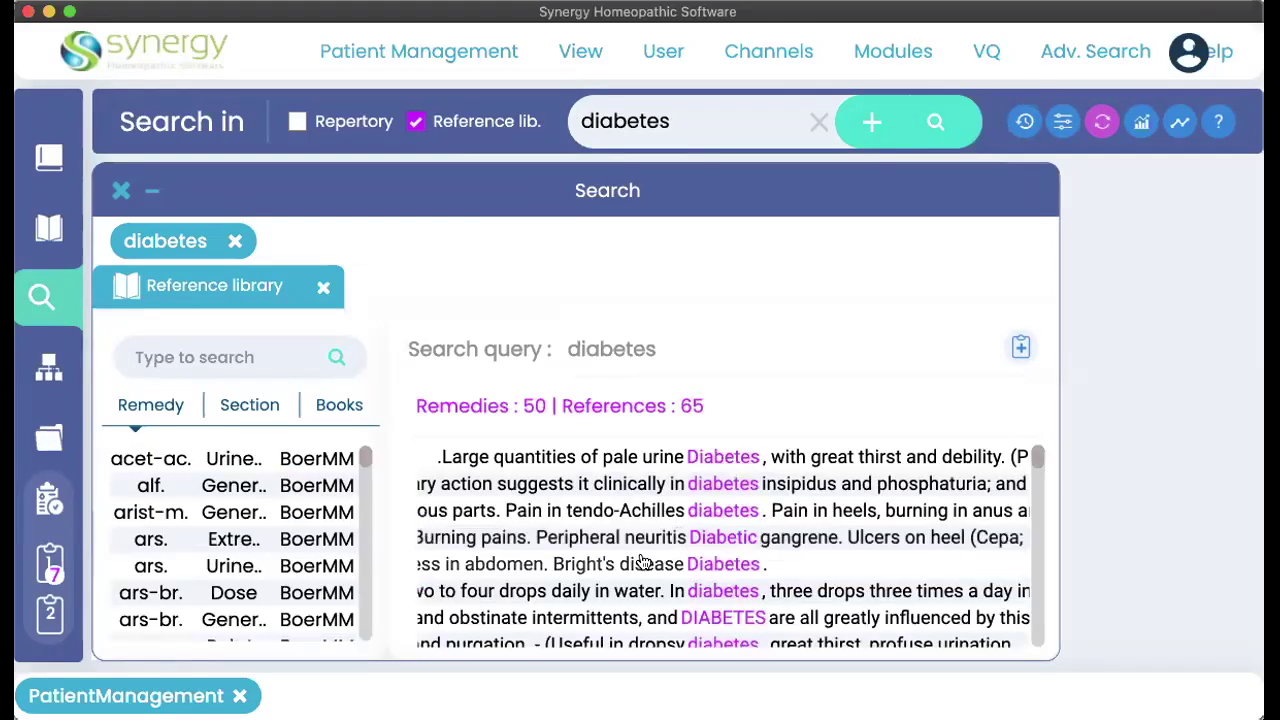
pyautogui.scroll(-1, 643, 562)
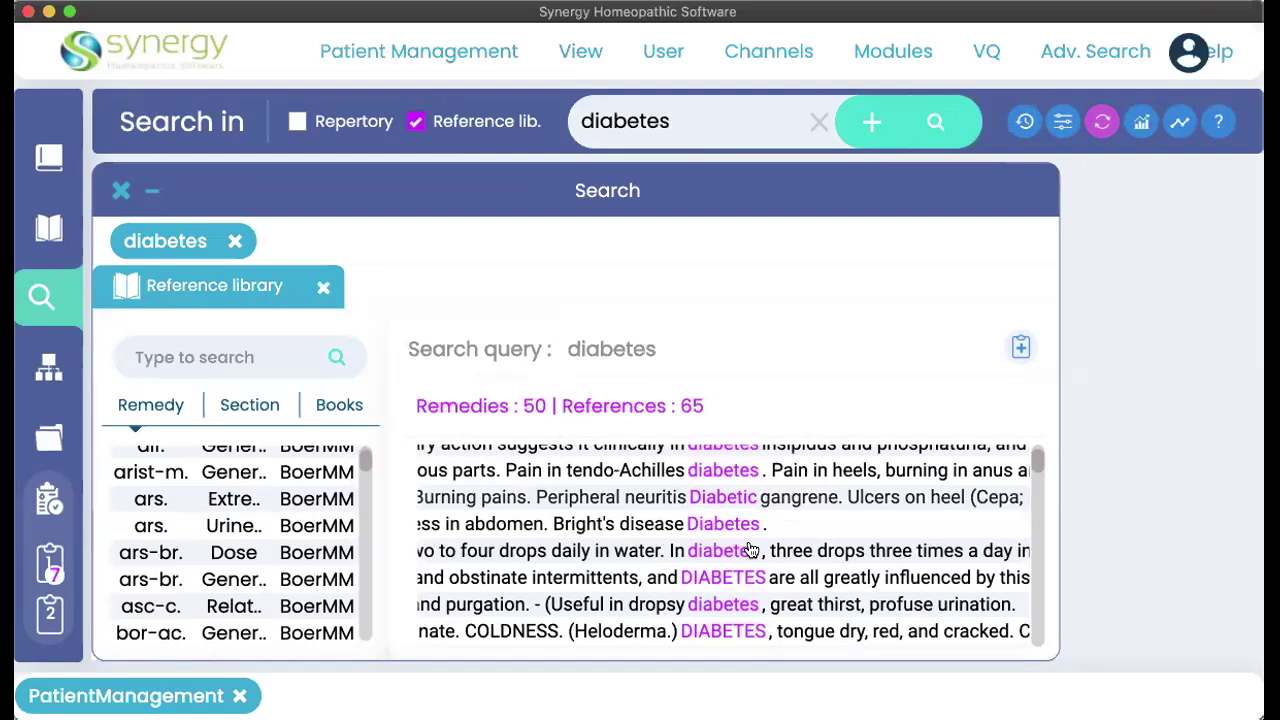
pyautogui.scroll(-1, 750, 549)
pyautogui.scroll(-1, 750, 549)
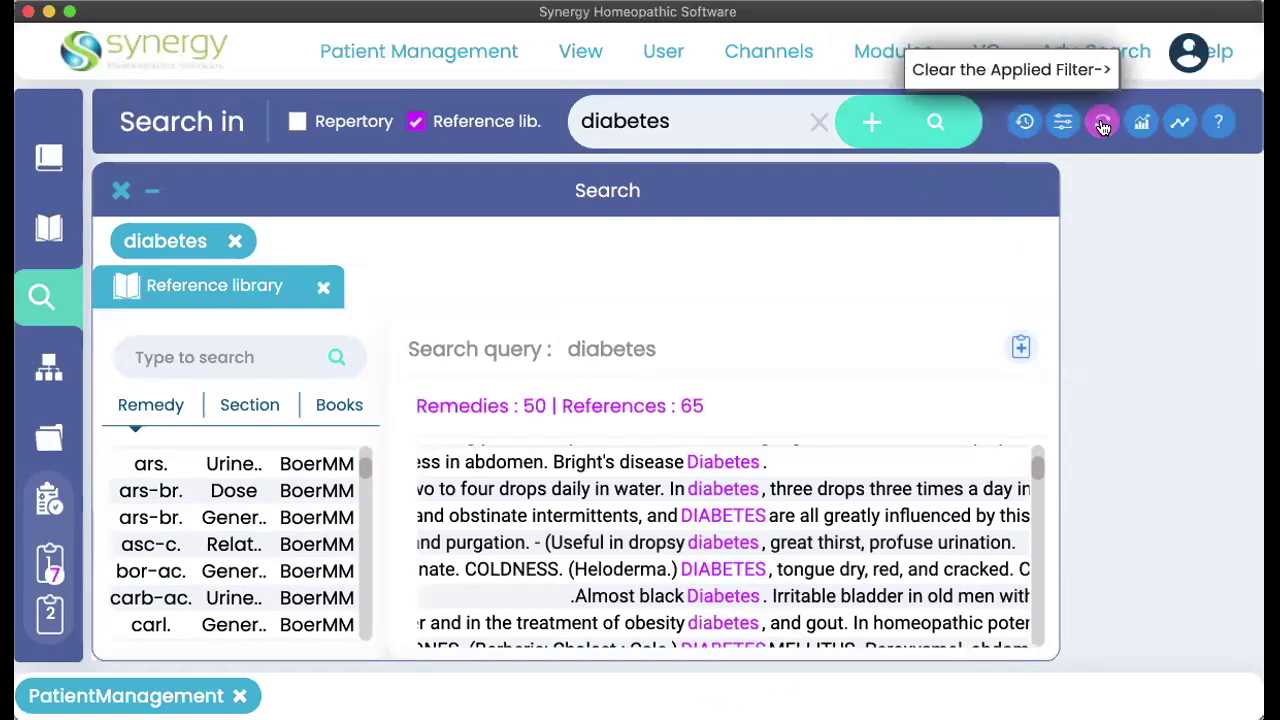
# - Clear the applied filter, include the repertories again, and rerun the "diabetes" search across repertories and Reference Library
pyautogui.click(298, 121)
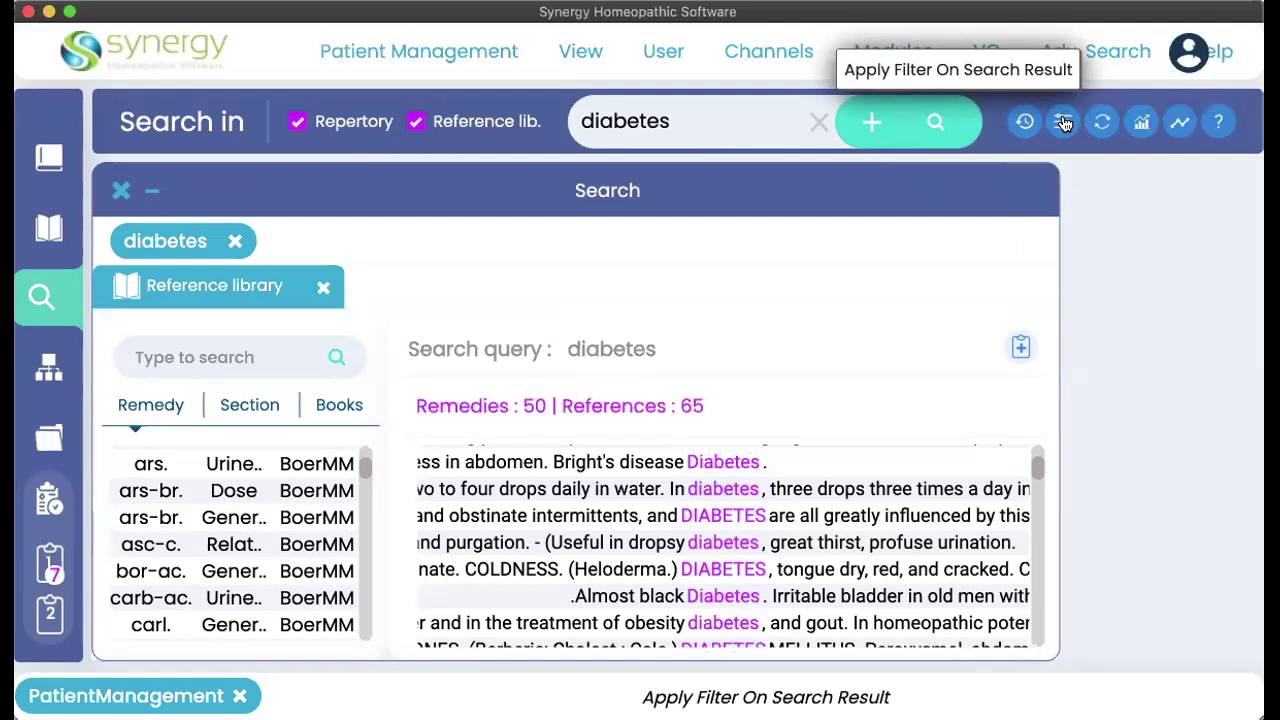
pyautogui.click(1065, 122)
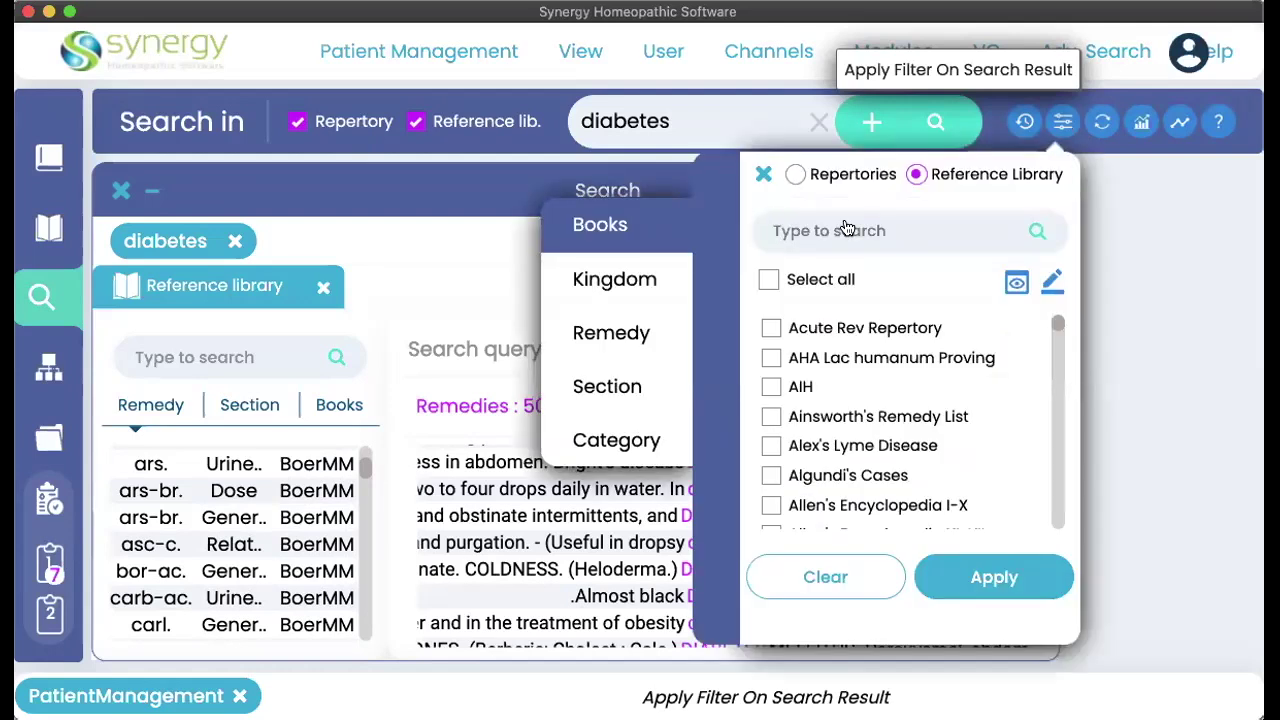
pyautogui.click(795, 175)
pyautogui.click(916, 175)
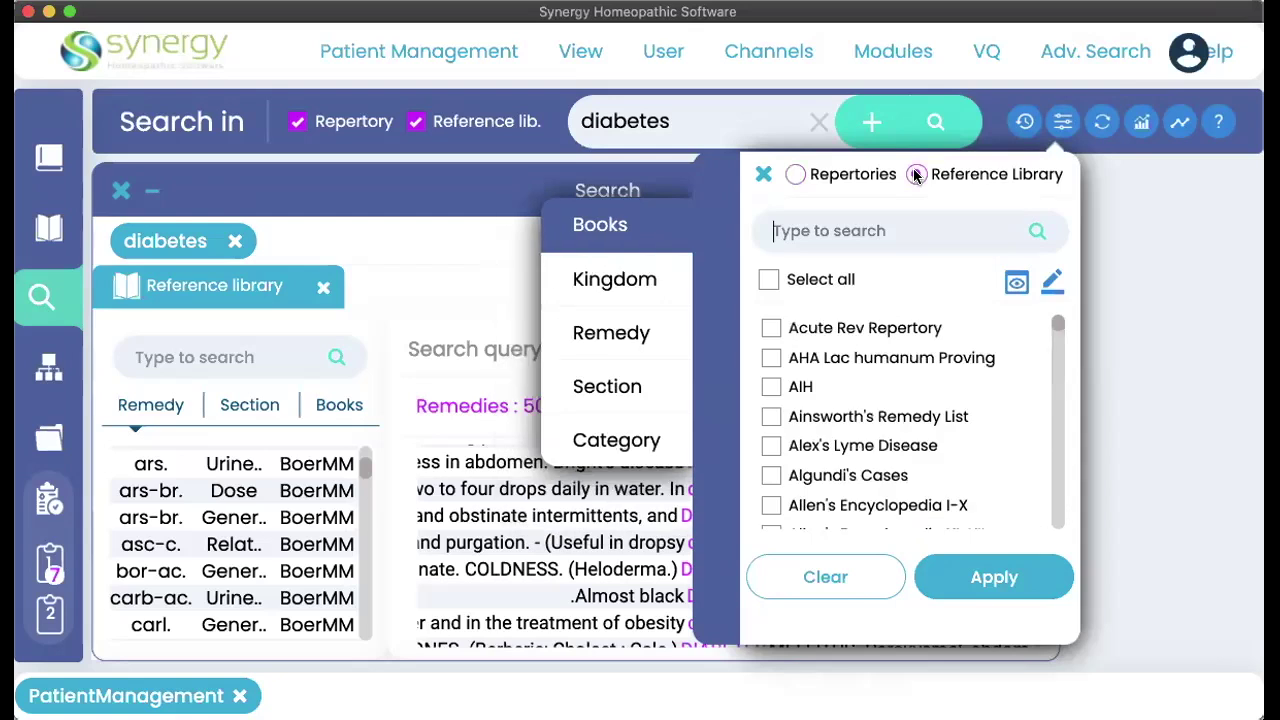
pyautogui.click(710, 122)
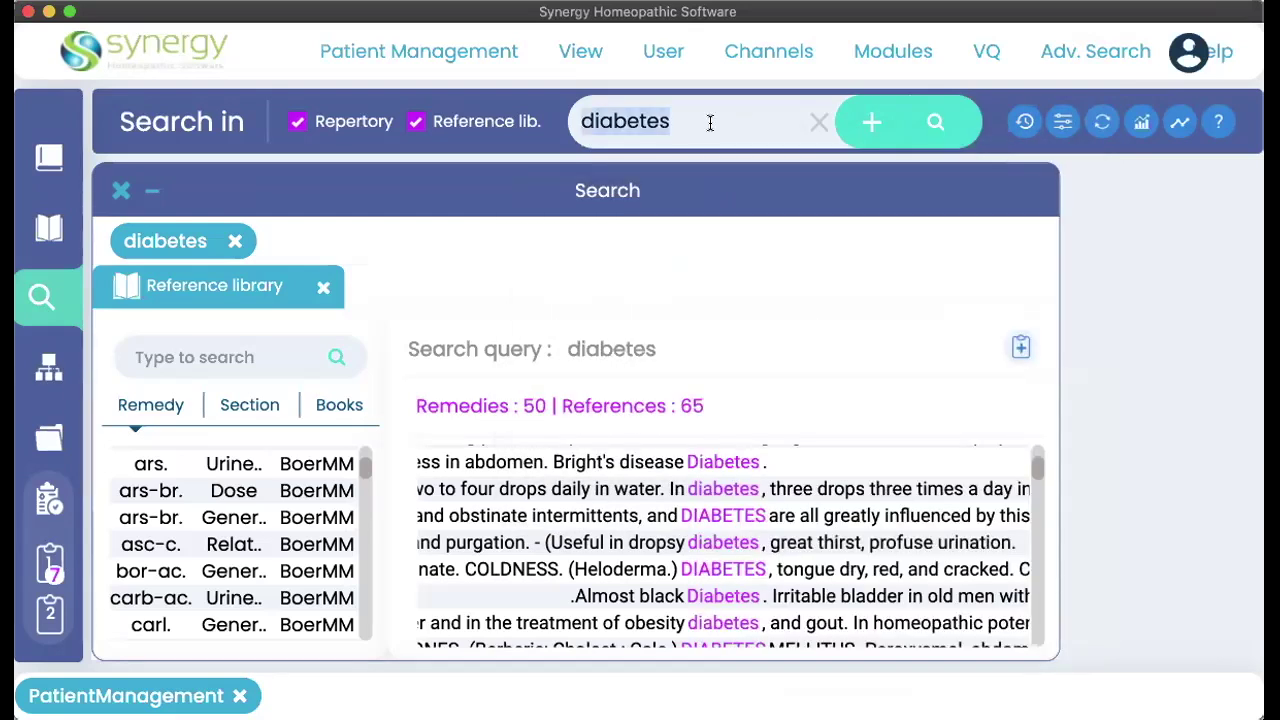
pyautogui.click(710, 122)
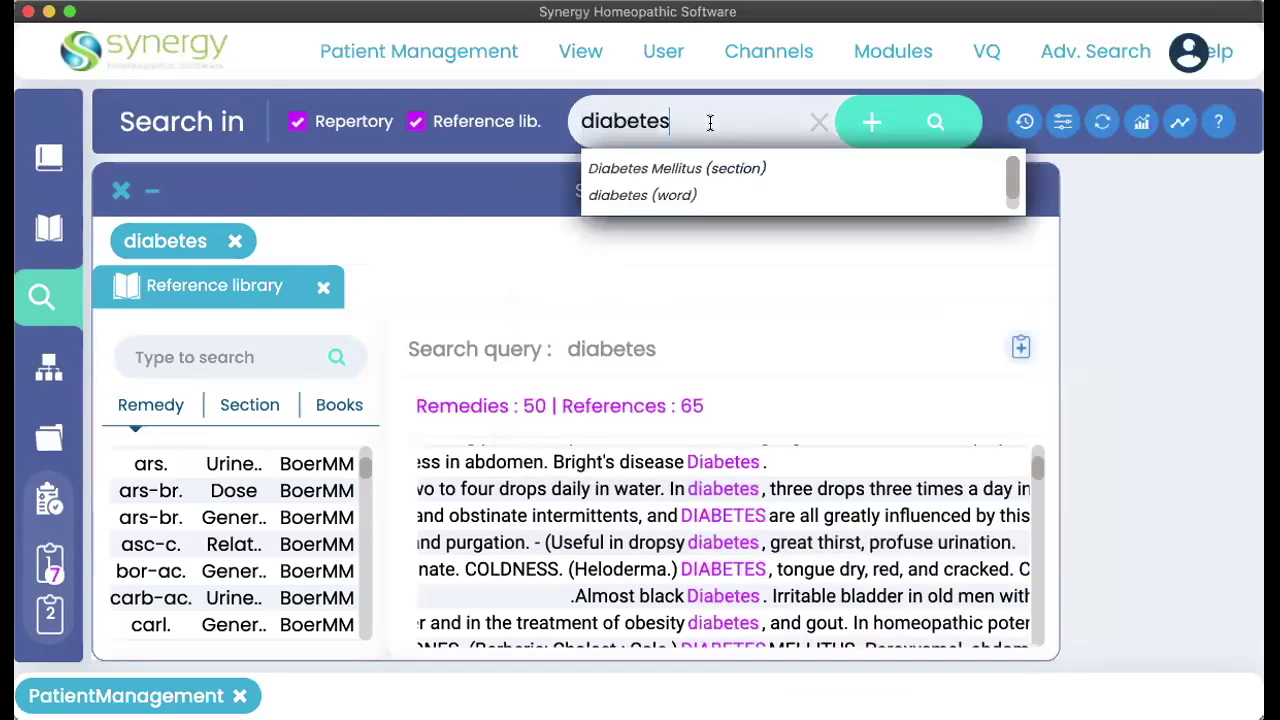
pyautogui.click(942, 121)
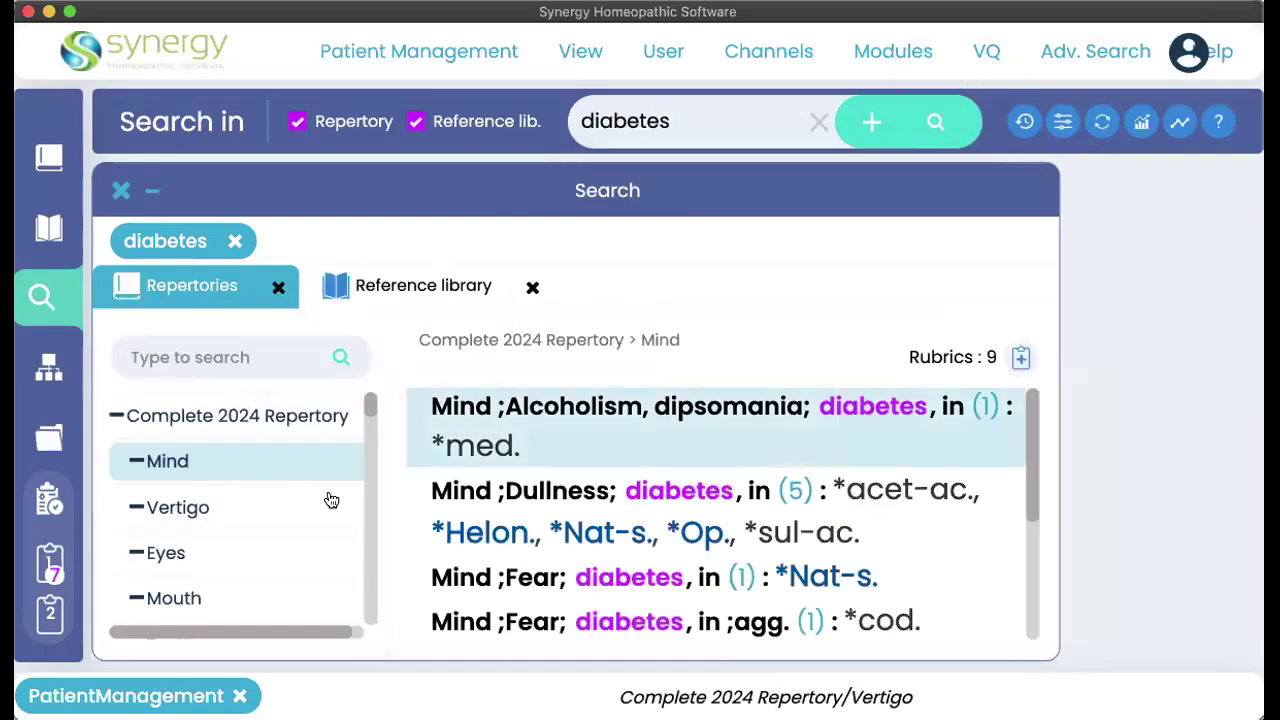
# - Open the Clinical section of the Complete 2024 Repertory results and go to the "Diabetes; insipidus" rubric
pyautogui.scroll(-10, 164, 538)
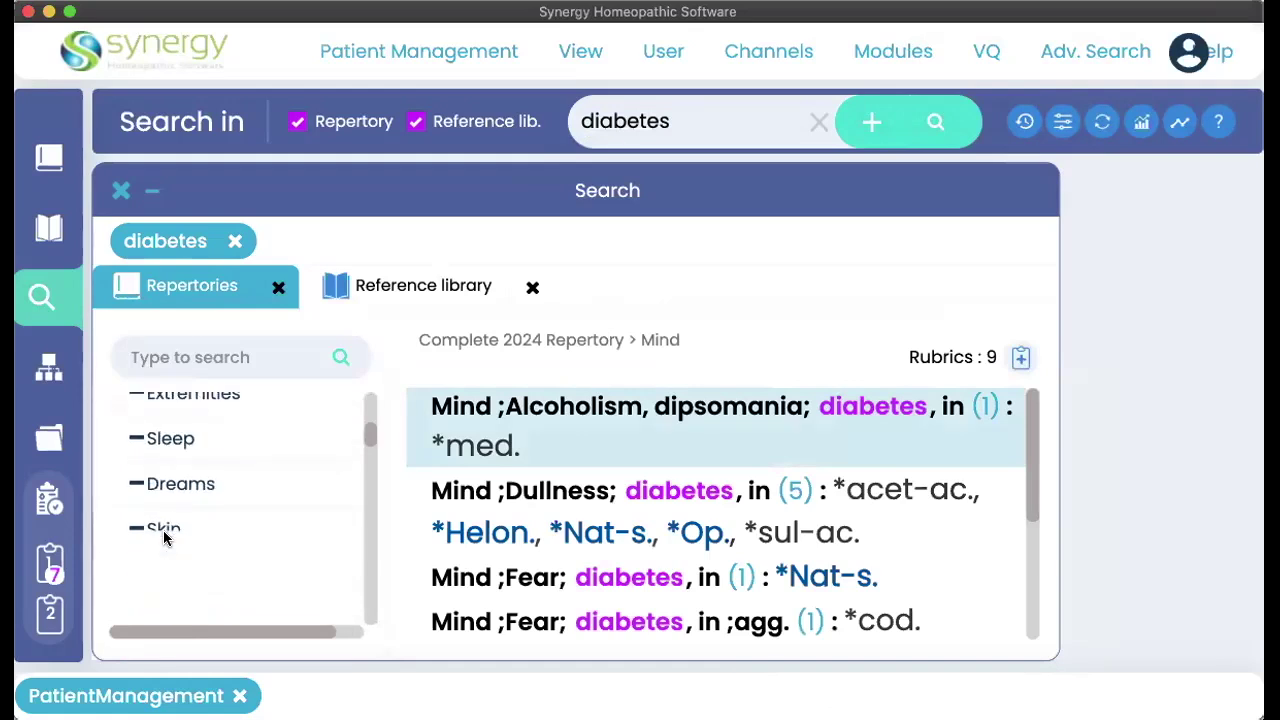
pyautogui.scroll(-1, 164, 538)
pyautogui.click(164, 538)
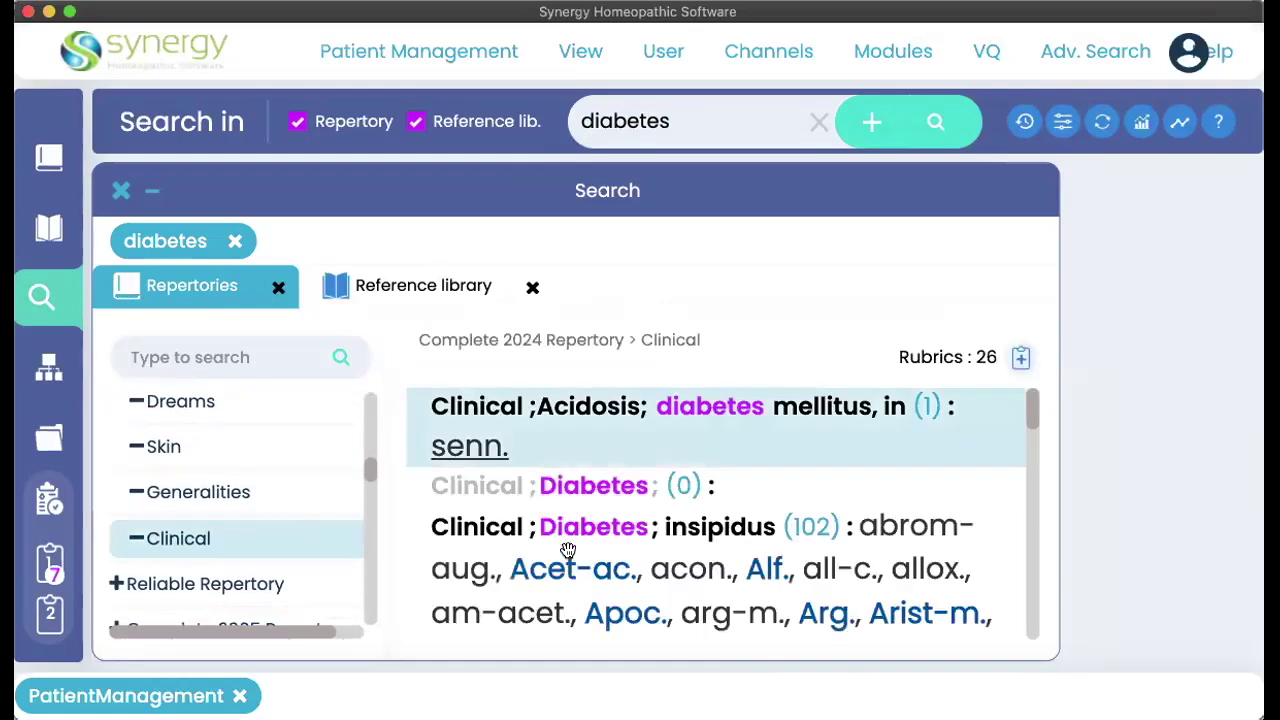
pyautogui.scroll(-1, 567, 550)
pyautogui.scroll(-1, 567, 550)
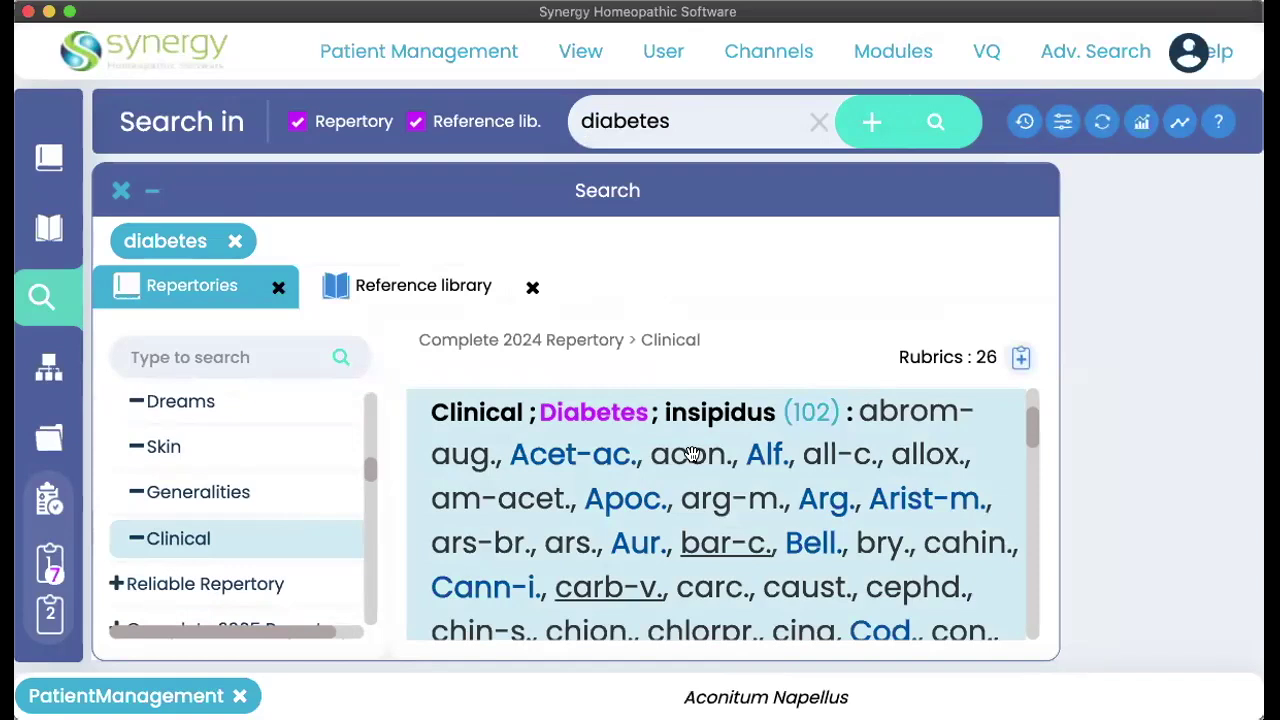
# - Make Clipboard 2 the active clipboard and add the "Clinical; Diabetes; insipidus" rubric to it
pyautogui.click(49, 612)
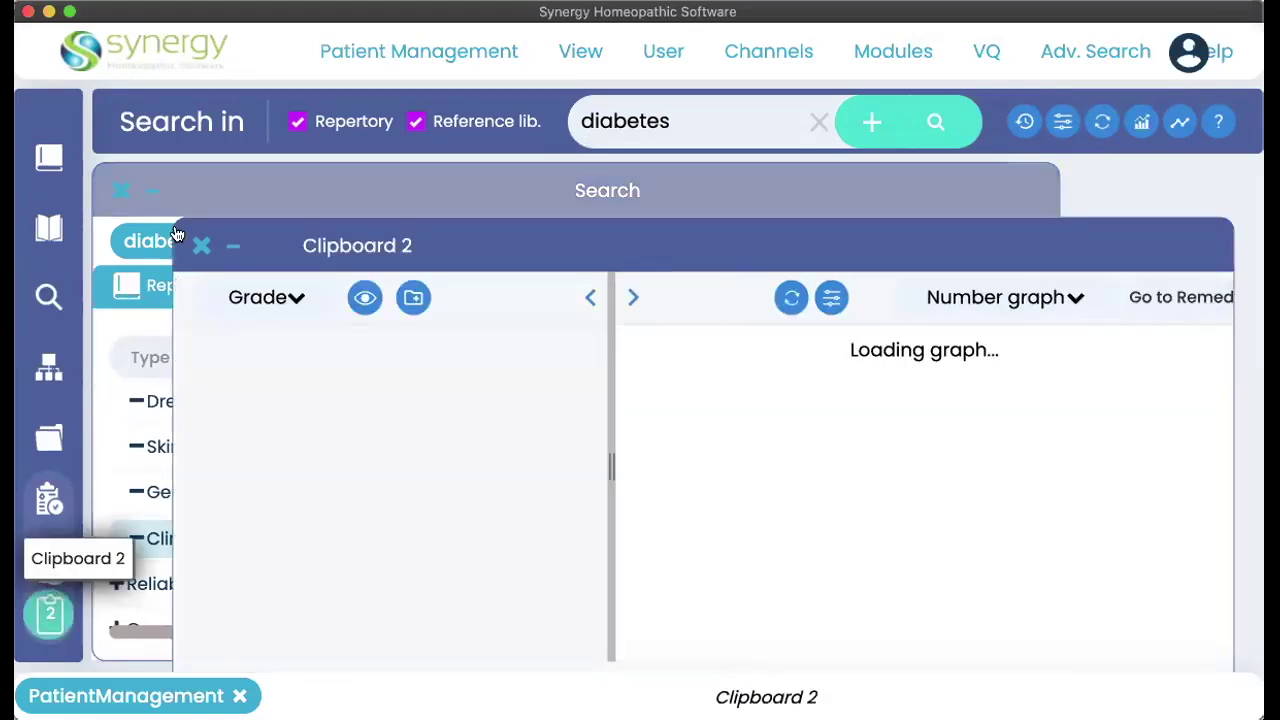
pyautogui.click(200, 246)
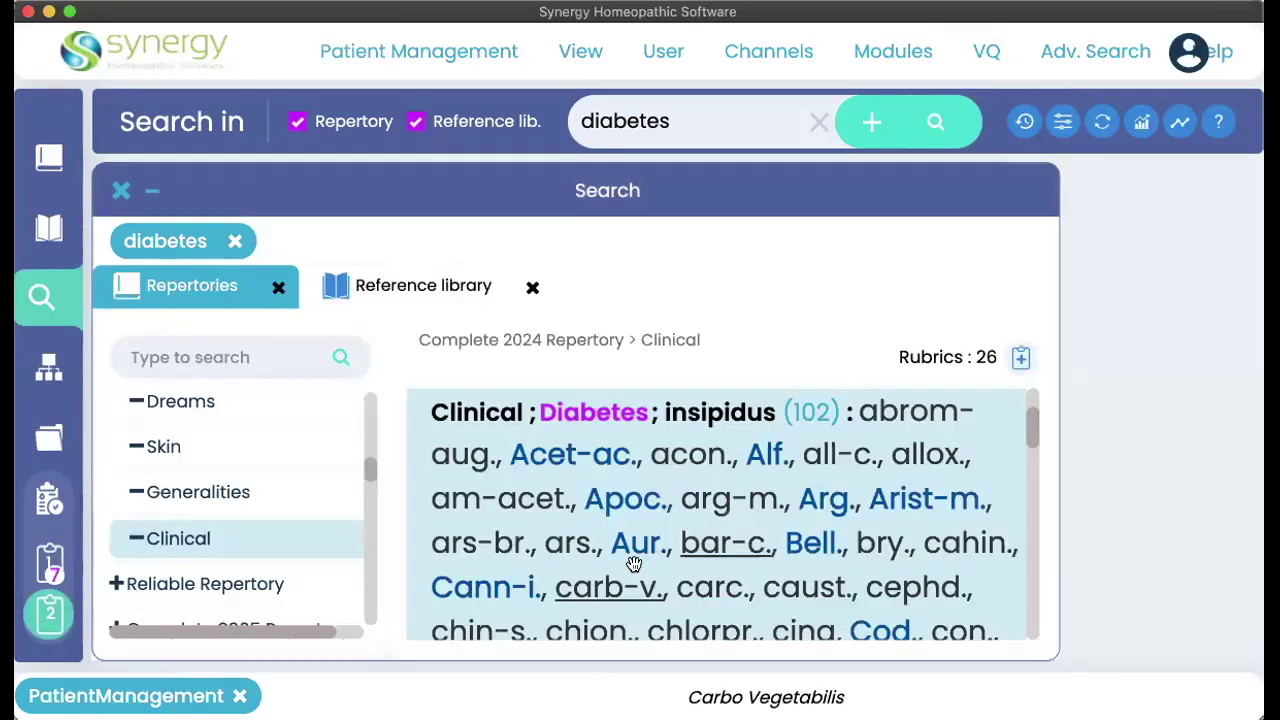
pyautogui.doubleClick(634, 564)
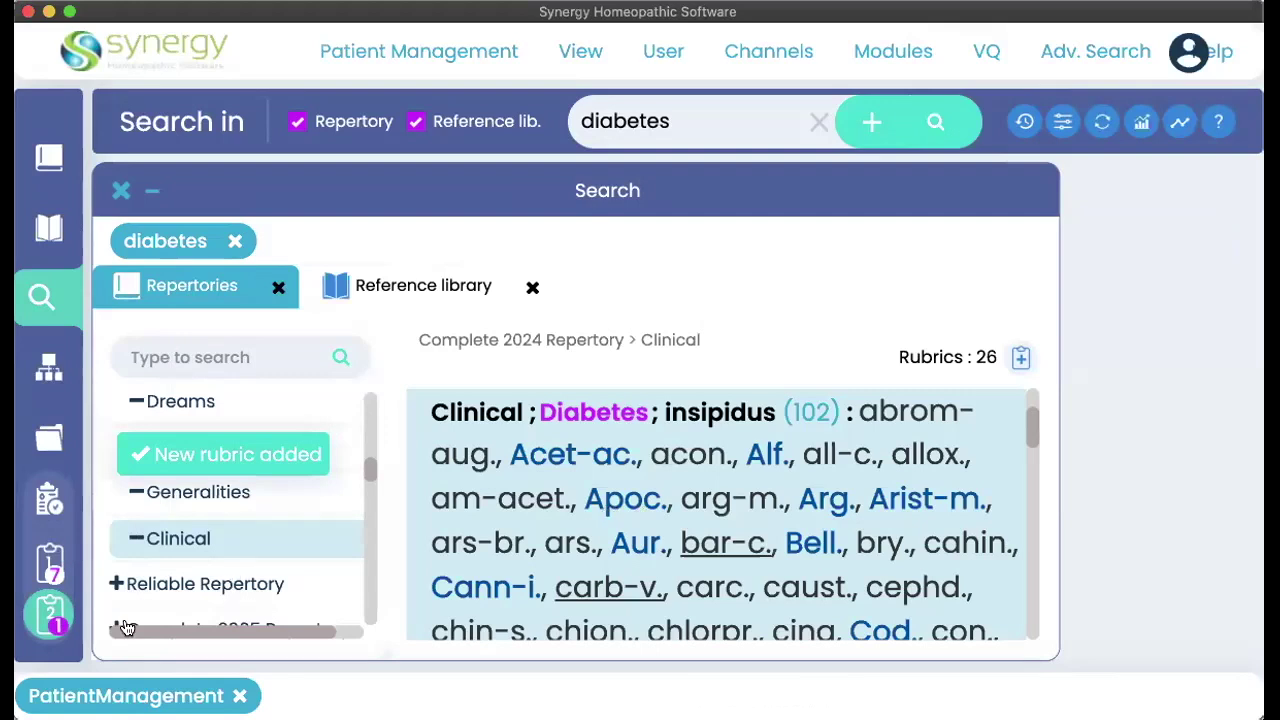
# - Add the whole Reference Library "diabetes" search to Clipboard 2 as a rubric, then open the clipboard and select that rubric
pyautogui.click(429, 280)
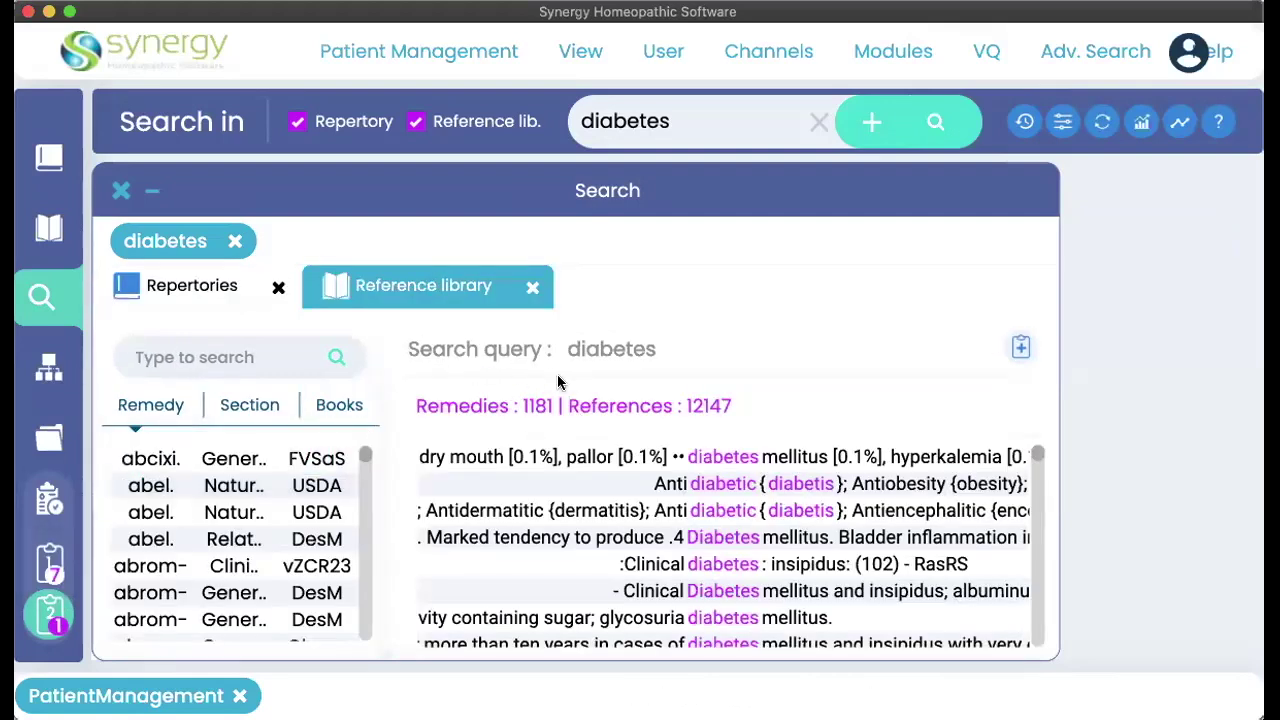
pyautogui.click(1020, 350)
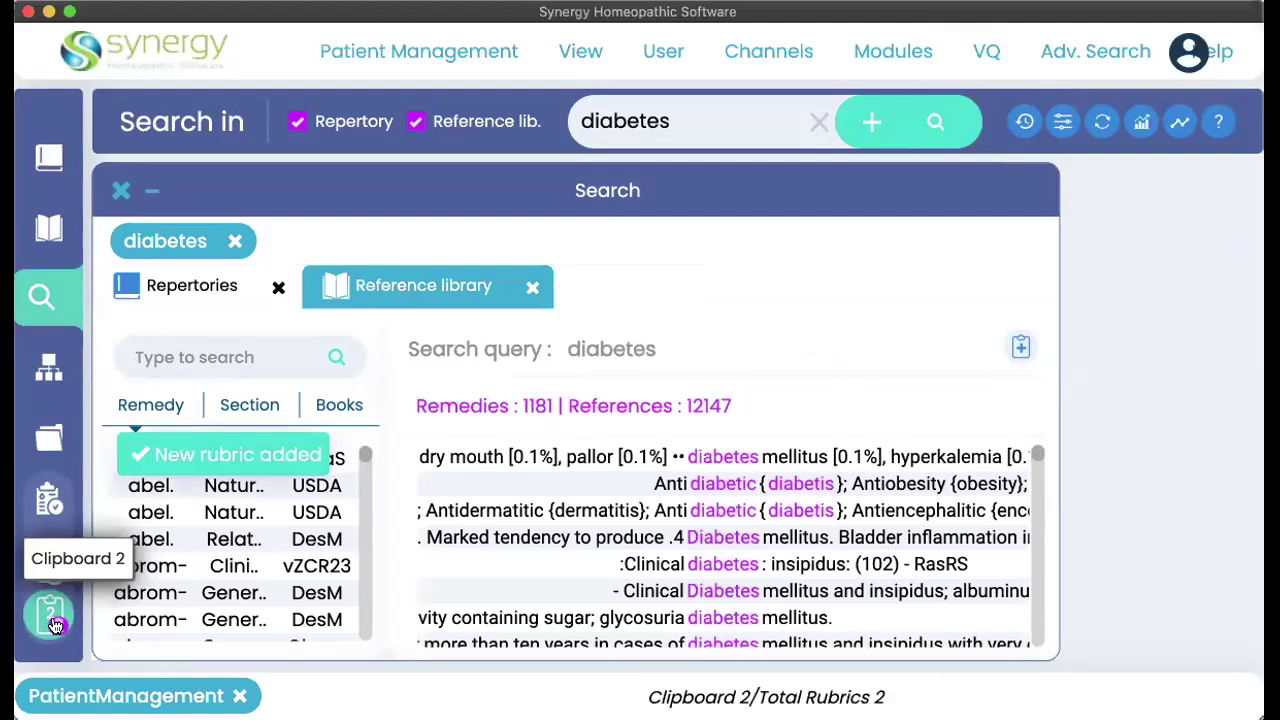
pyautogui.click(53, 620)
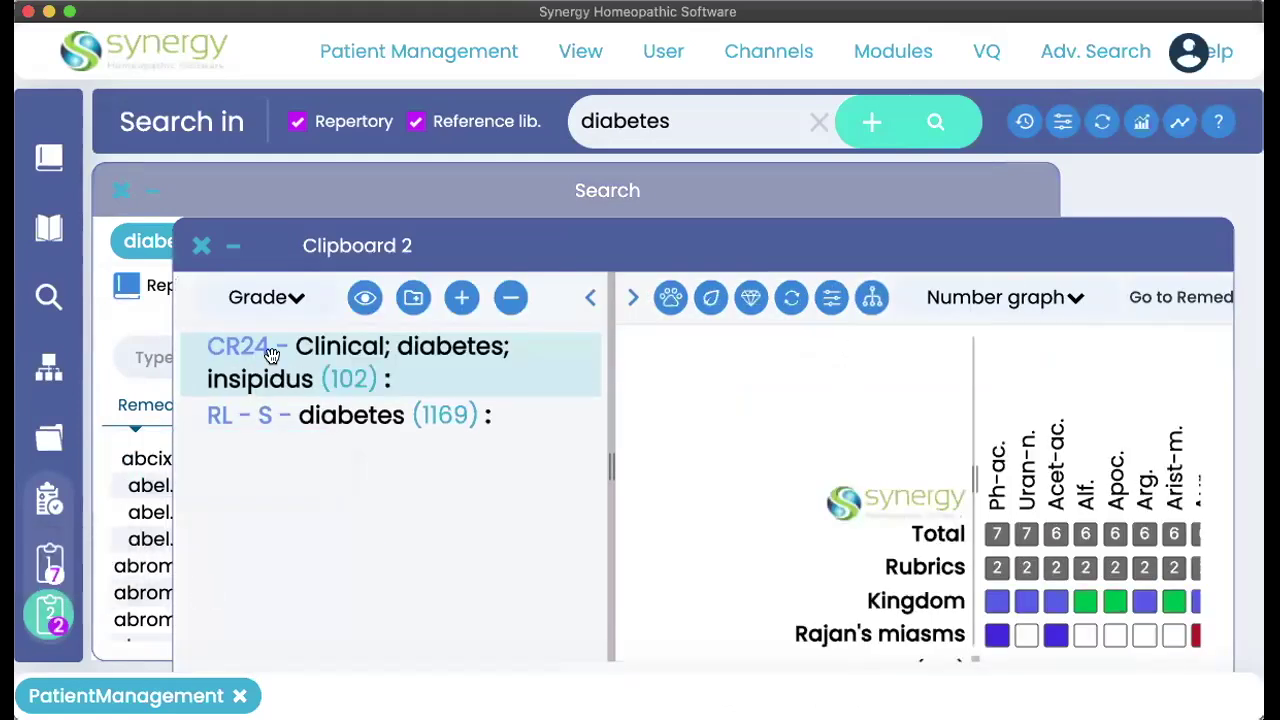
pyautogui.click(251, 413)
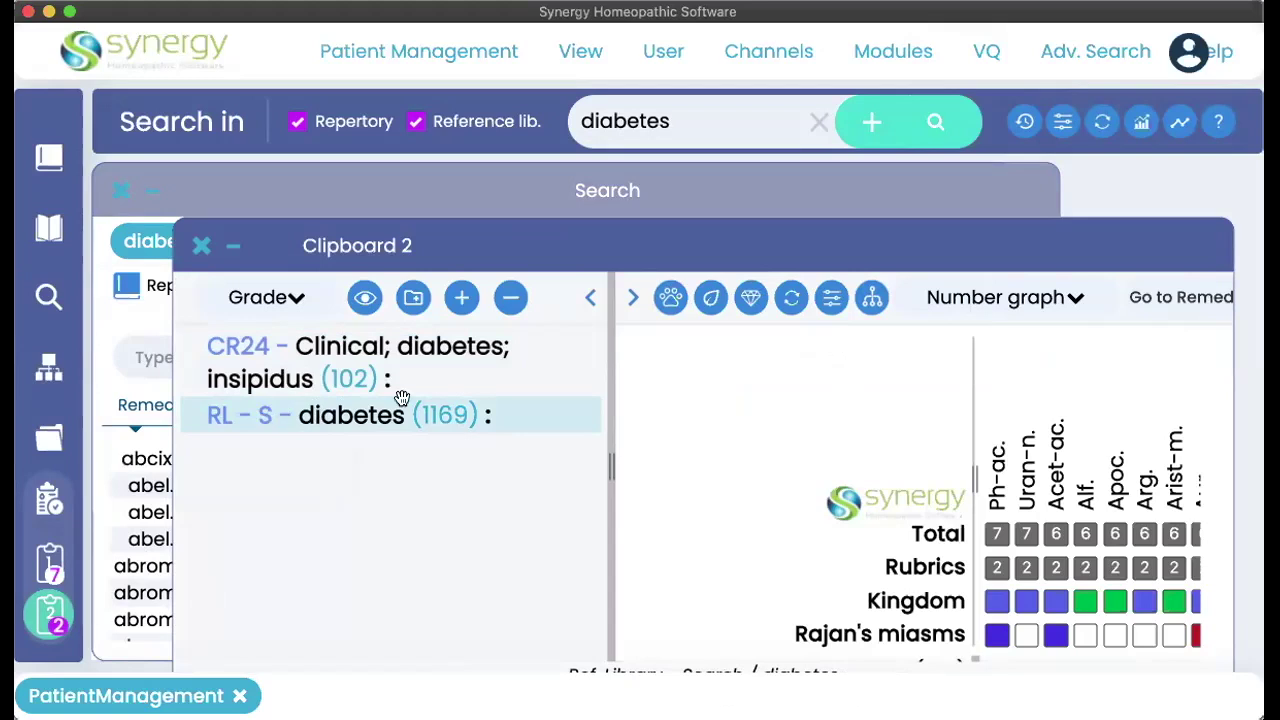
# - Zoom out the interface one level and enlarge the Clipboard 2 window toward its upper-left corner
pyautogui.click(578, 52)
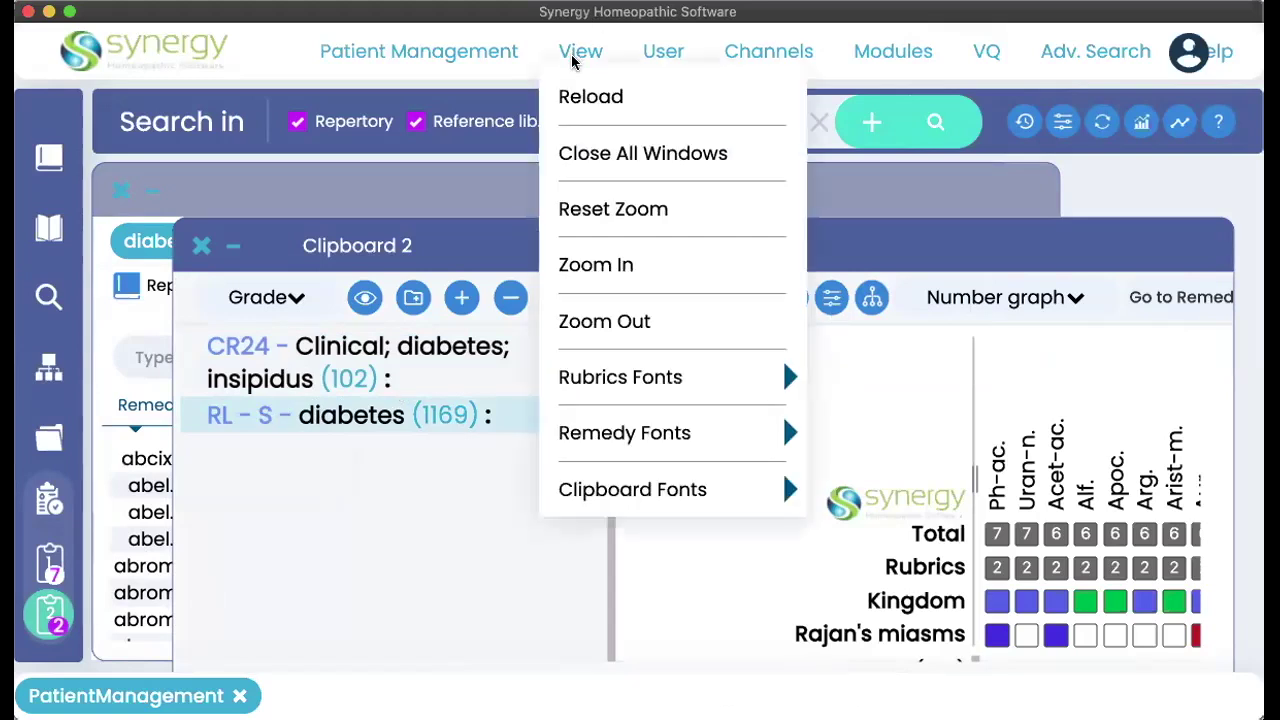
pyautogui.click(596, 322)
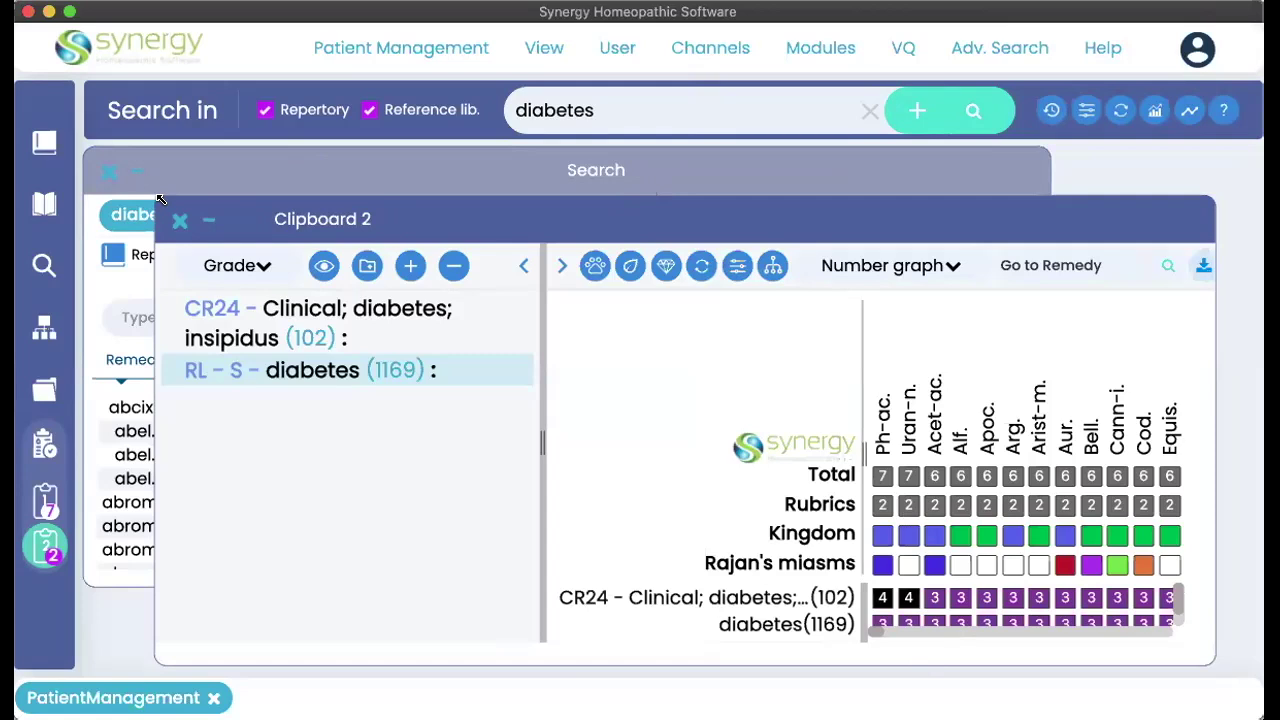
pyautogui.moveTo(160, 198); pyautogui.dragTo(117, 118)
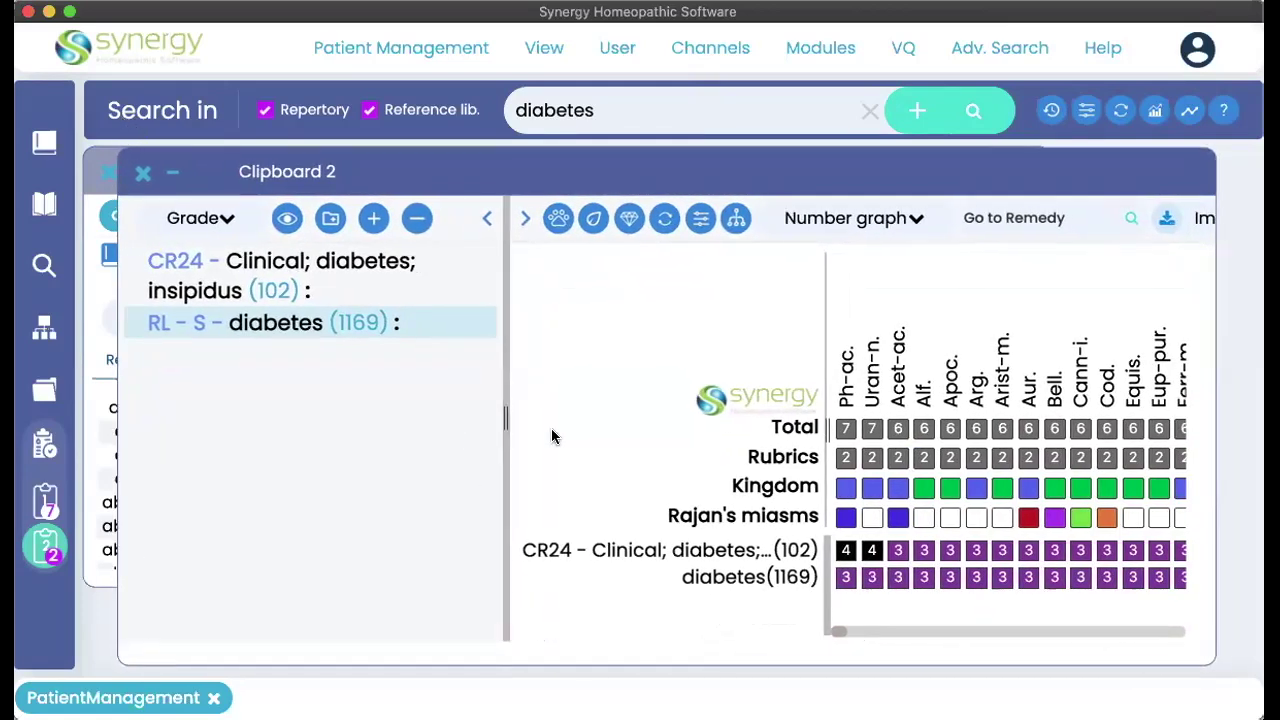
# - Examine the remedies in Clipboard 2's number graph for both diabetes rubrics, and select the Reference Library "diabetes" rubric
pyautogui.hscroll(2, 903, 588)
pyautogui.hscroll(10, 903, 588)
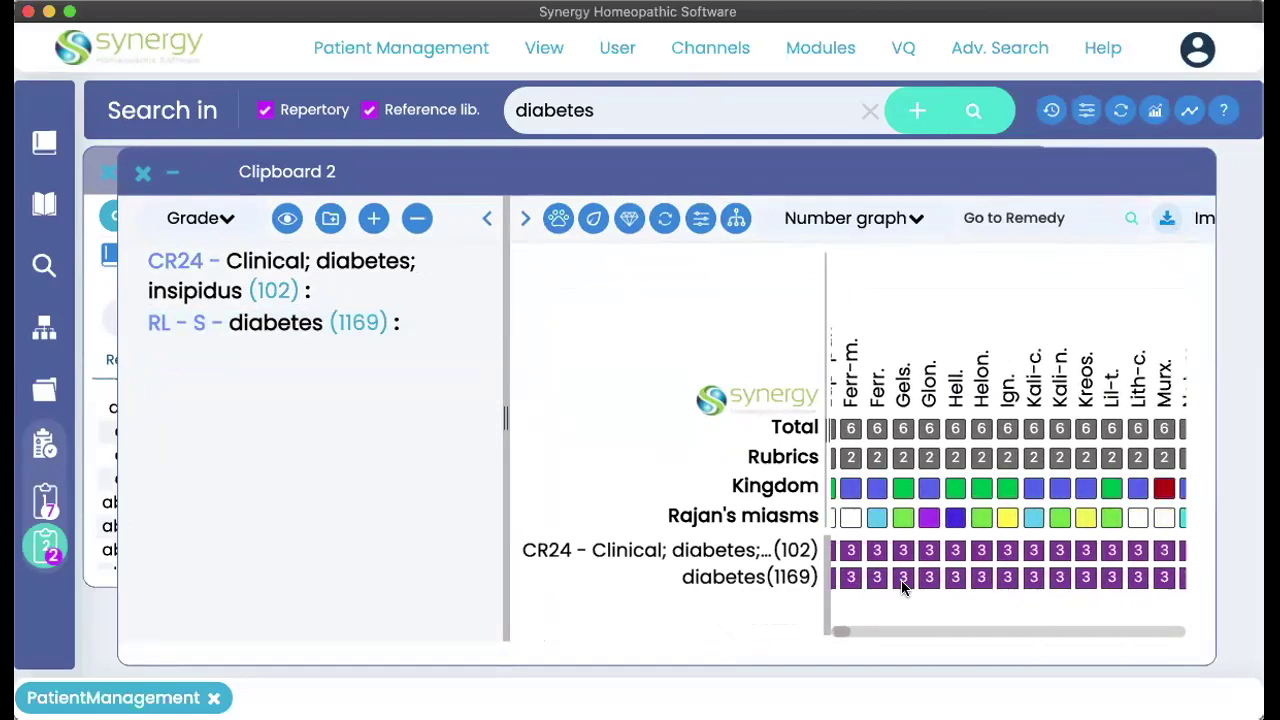
pyautogui.hscroll(1, 903, 588)
pyautogui.hscroll(-12, 903, 588)
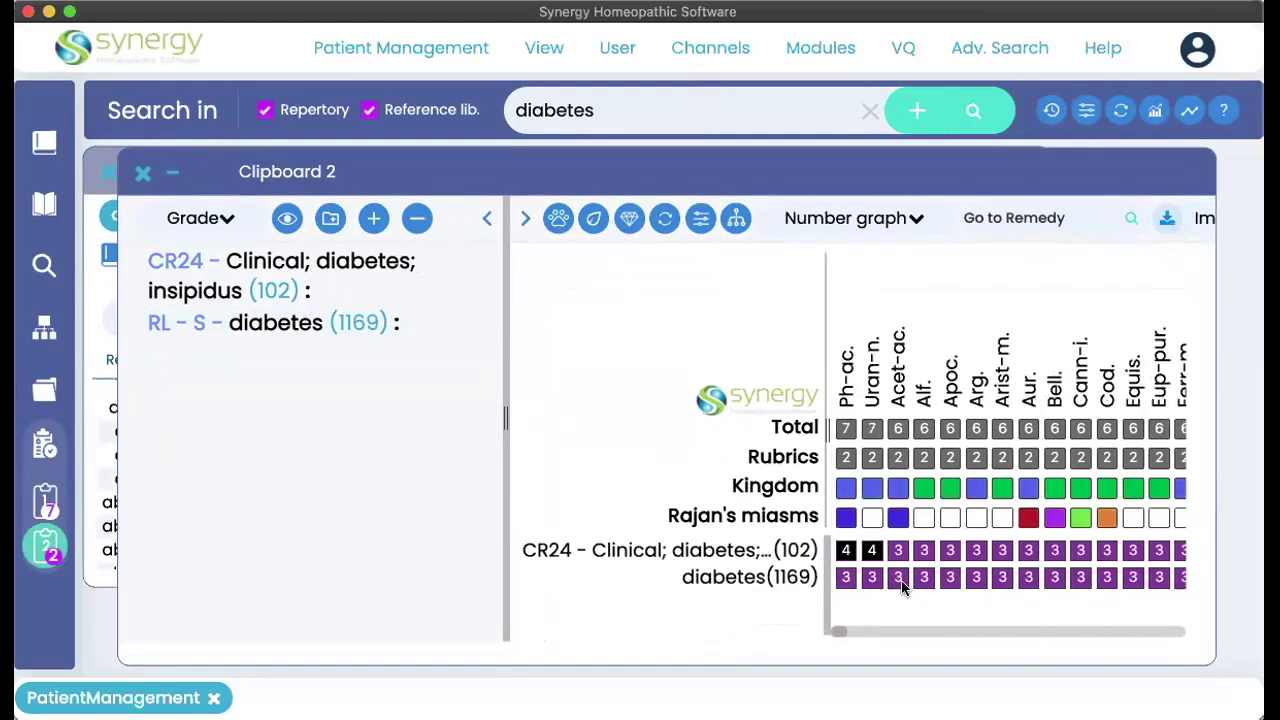
pyautogui.hscroll(15, 903, 588)
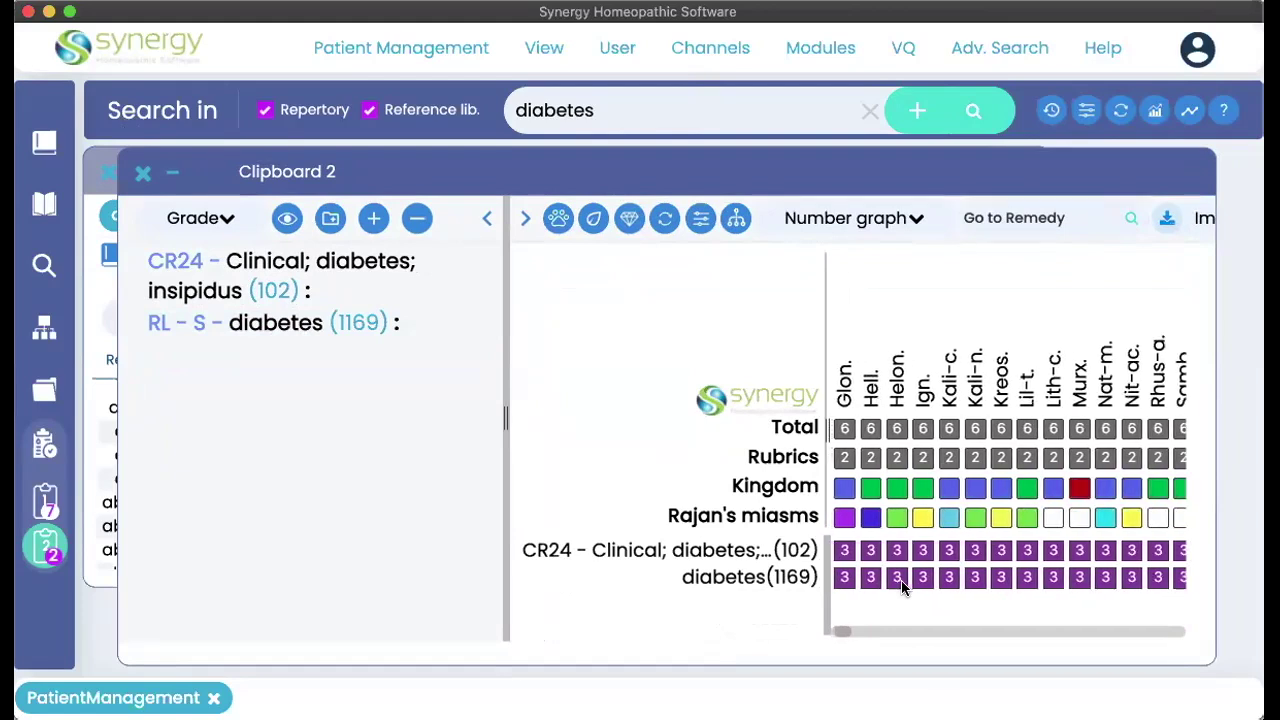
pyautogui.click(240, 320)
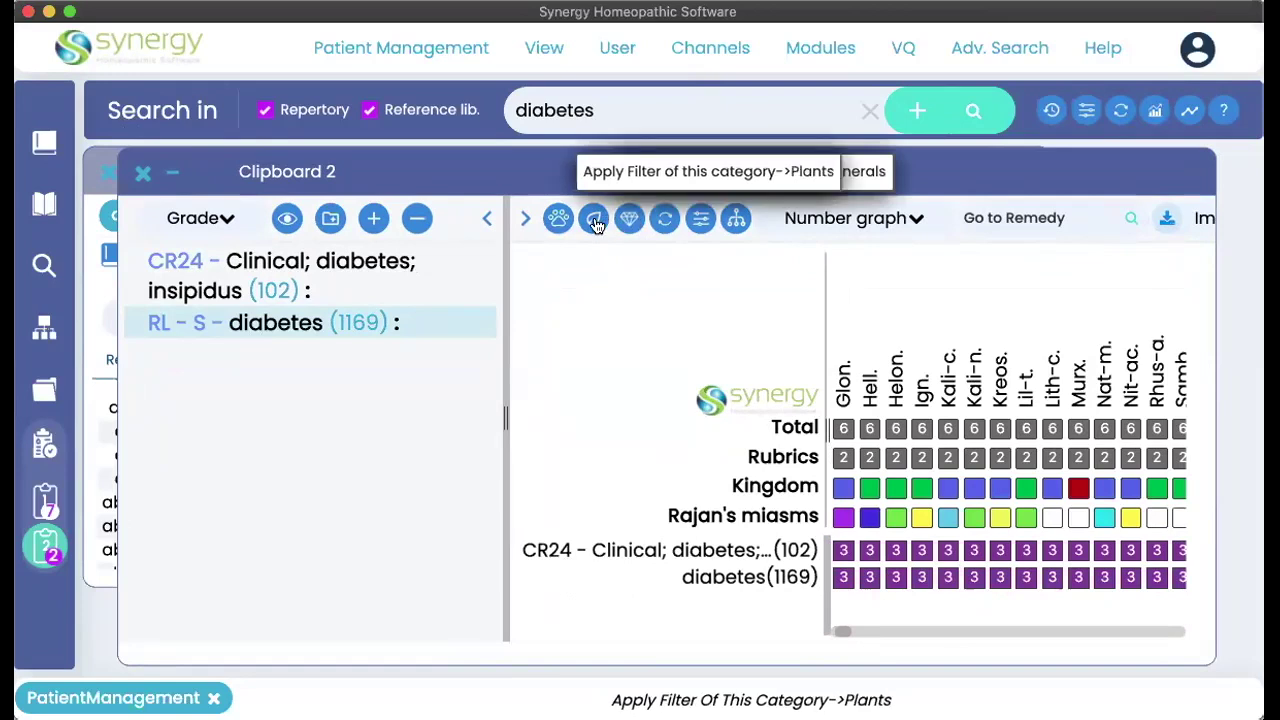
# - Open the kingdom filter for Clipboard 2's graph and examine the alphabetical families and the series and stages under Minerals
pyautogui.click(698, 224)
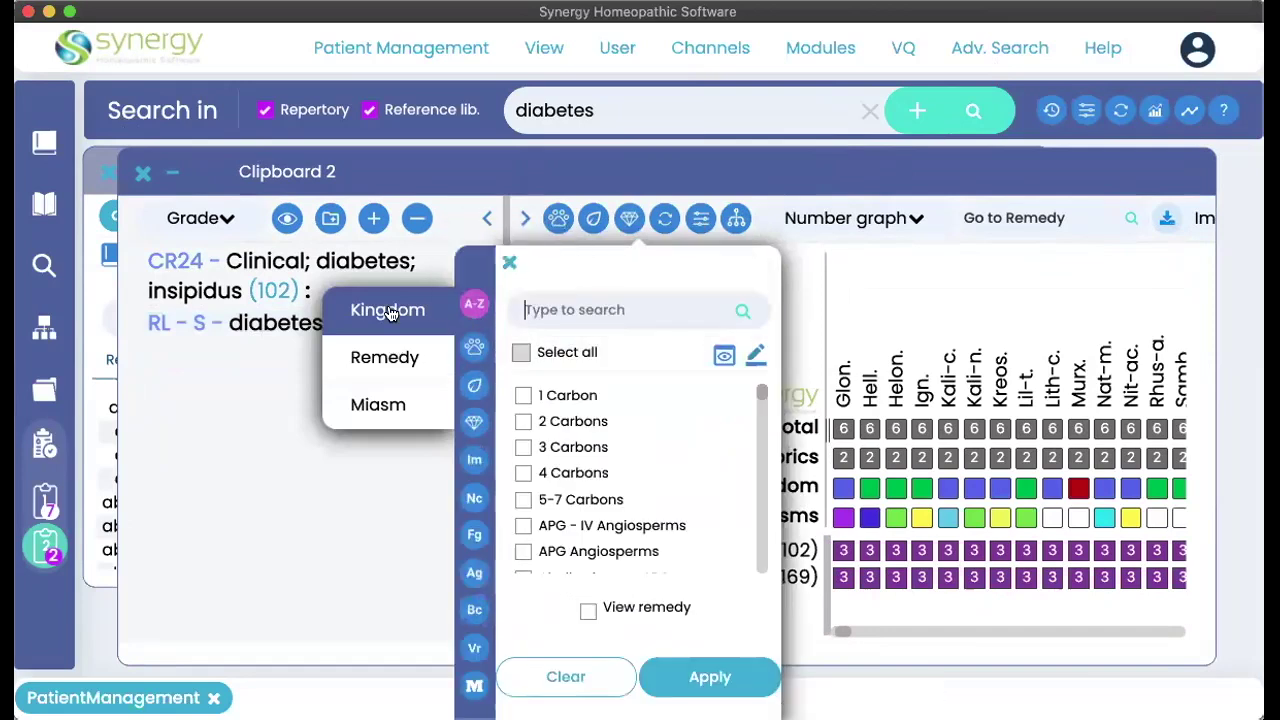
pyautogui.click(539, 310)
pyautogui.scroll(-3, 552, 524)
pyautogui.scroll(-8, 552, 524)
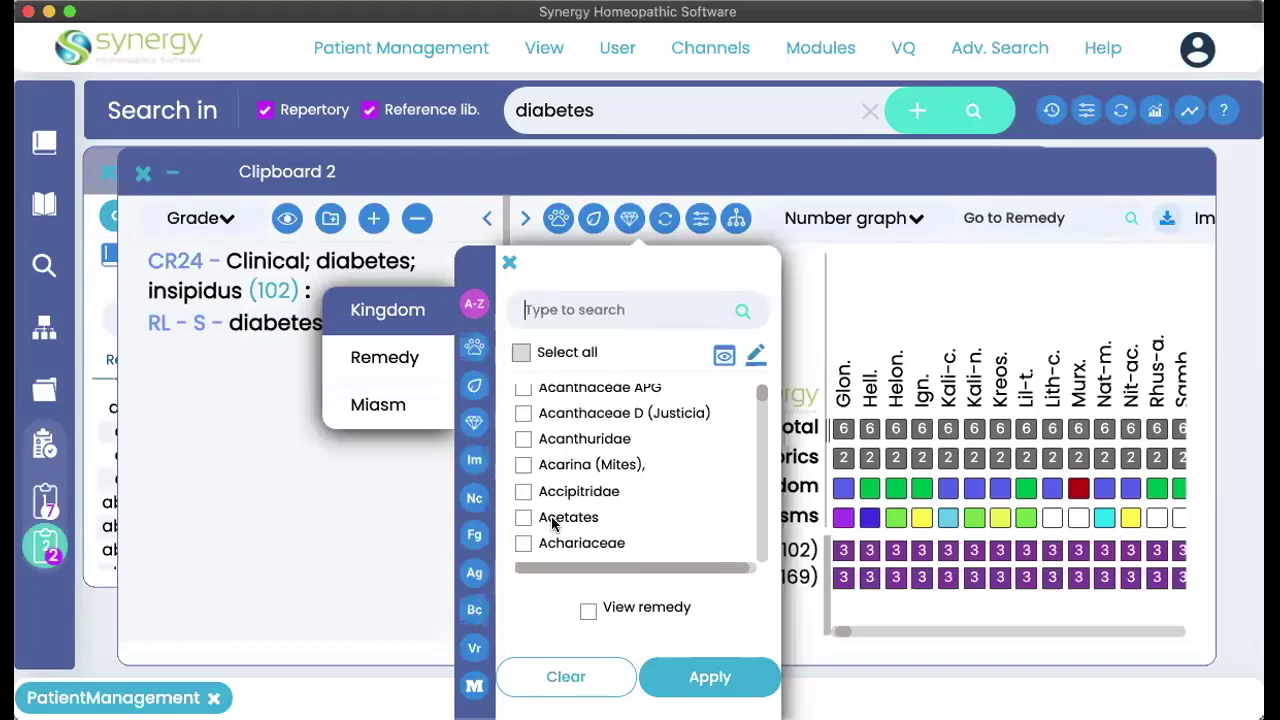
pyautogui.scroll(-15, 557, 460)
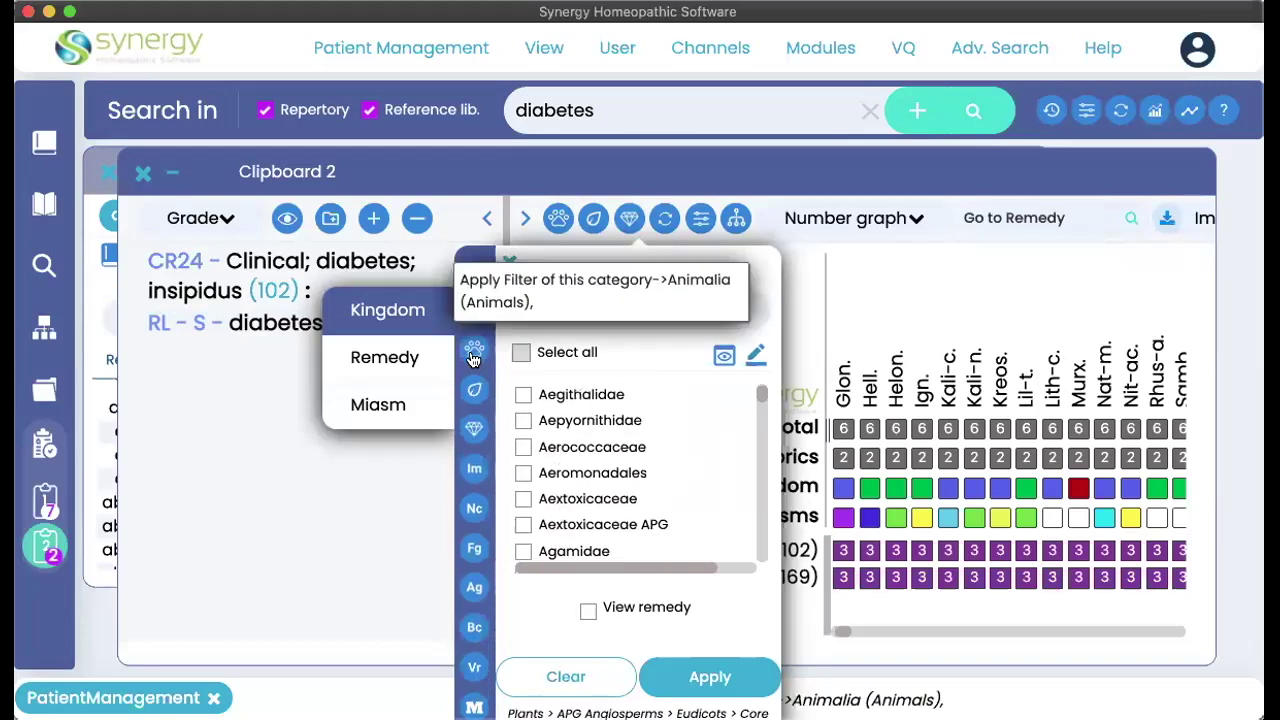
pyautogui.click(472, 426)
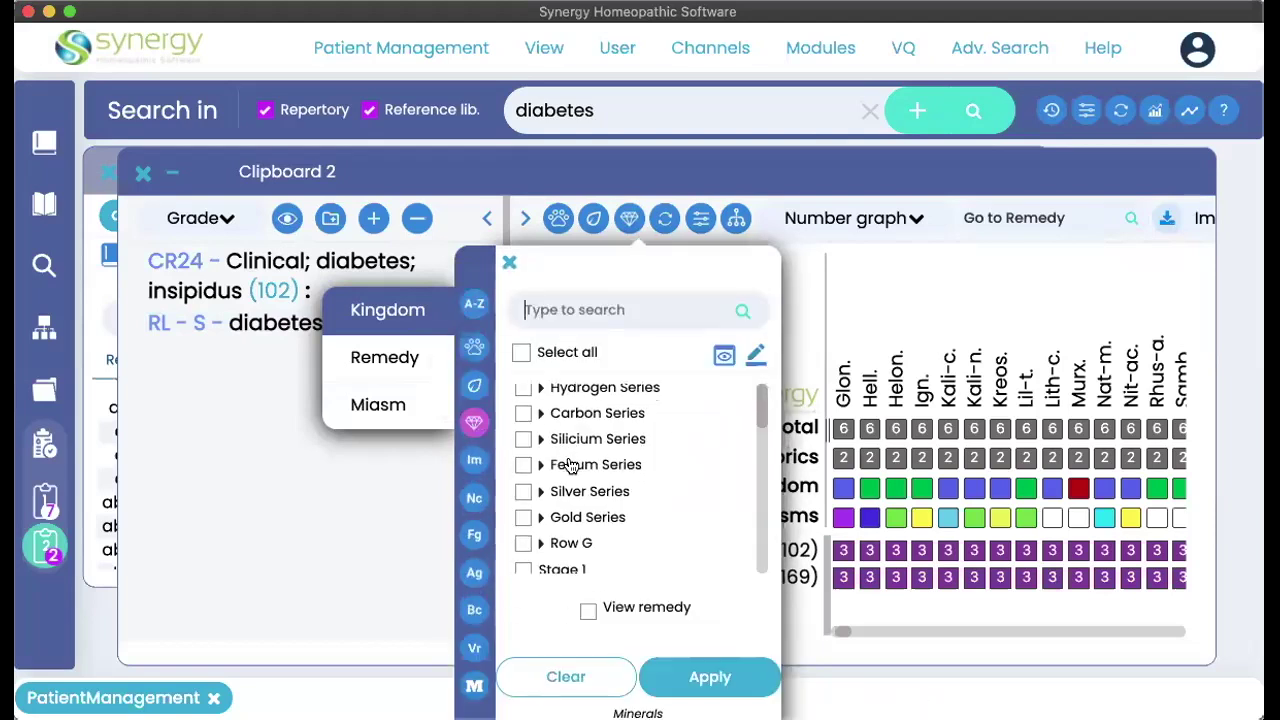
pyautogui.scroll(-1, 570, 467)
pyautogui.scroll(-2, 568, 465)
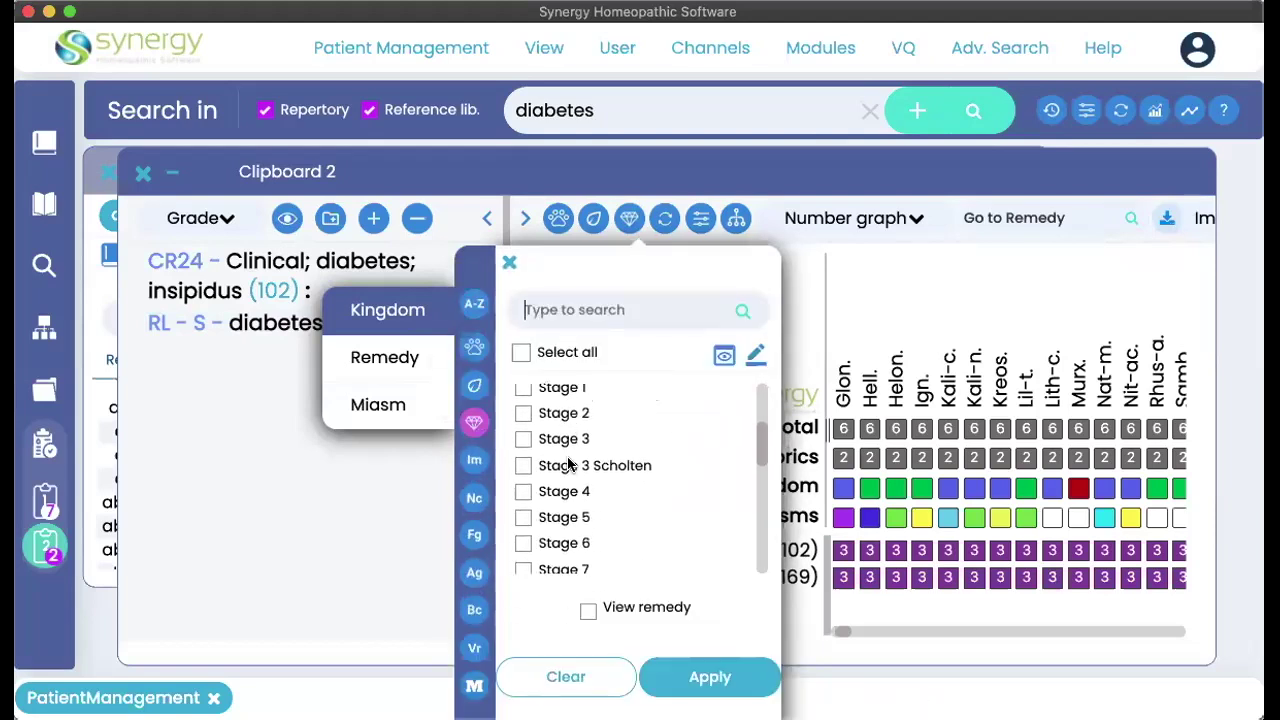
# - Try the Stage 4 minerals as a filter, deselect them, and filter the number graph by the Carbon Series
pyautogui.click(523, 493)
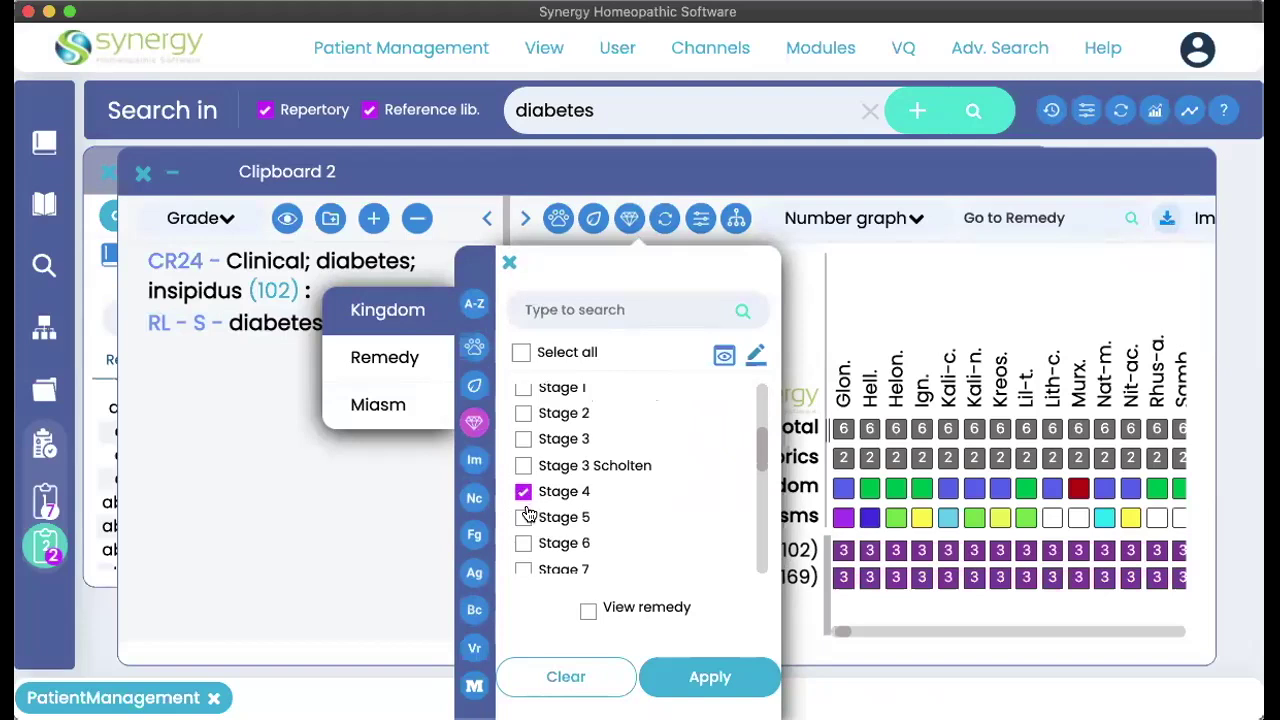
pyautogui.click(523, 493)
pyautogui.scroll(-5, 565, 510)
pyautogui.scroll(-4, 565, 510)
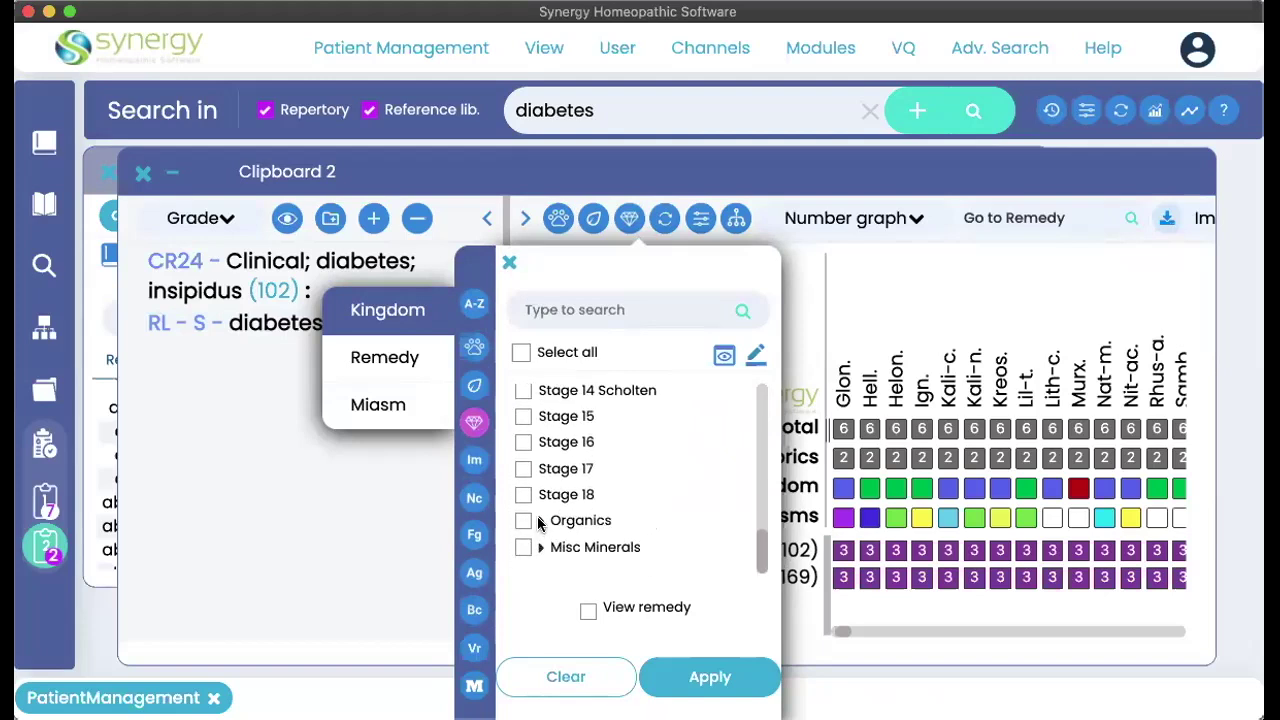
pyautogui.scroll(10, 545, 500)
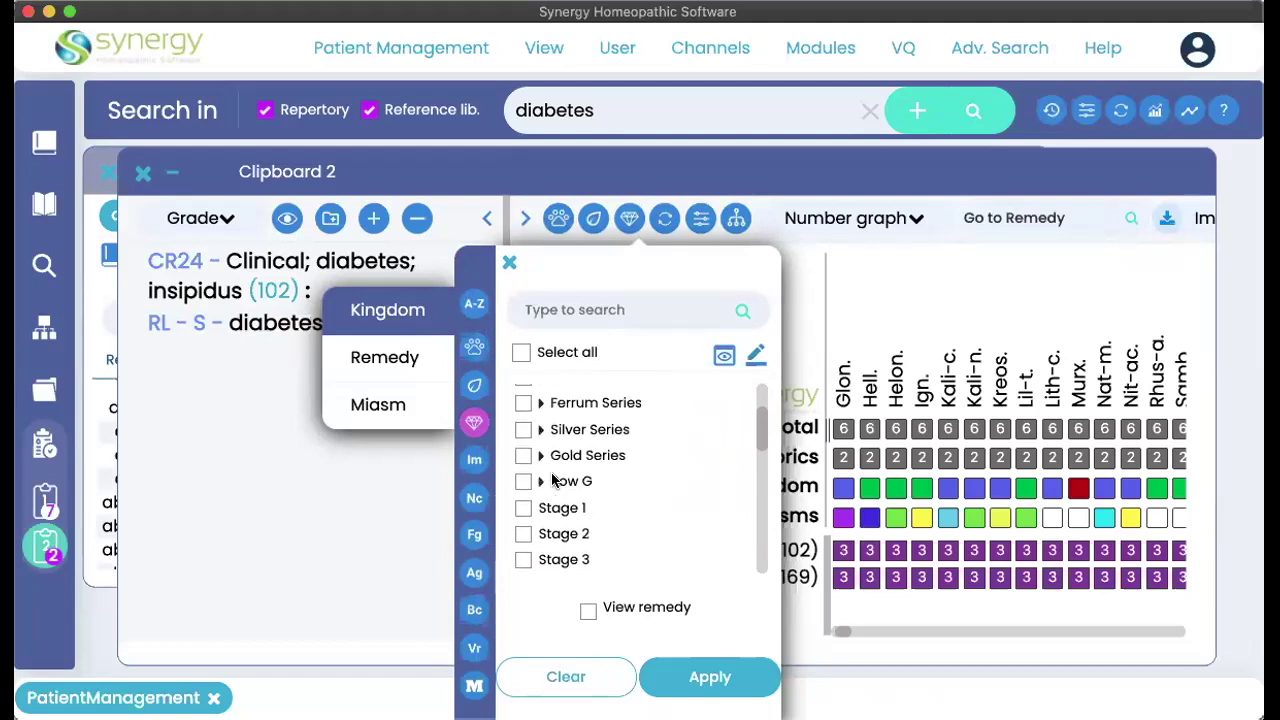
pyautogui.scroll(2, 553, 481)
pyautogui.click(522, 424)
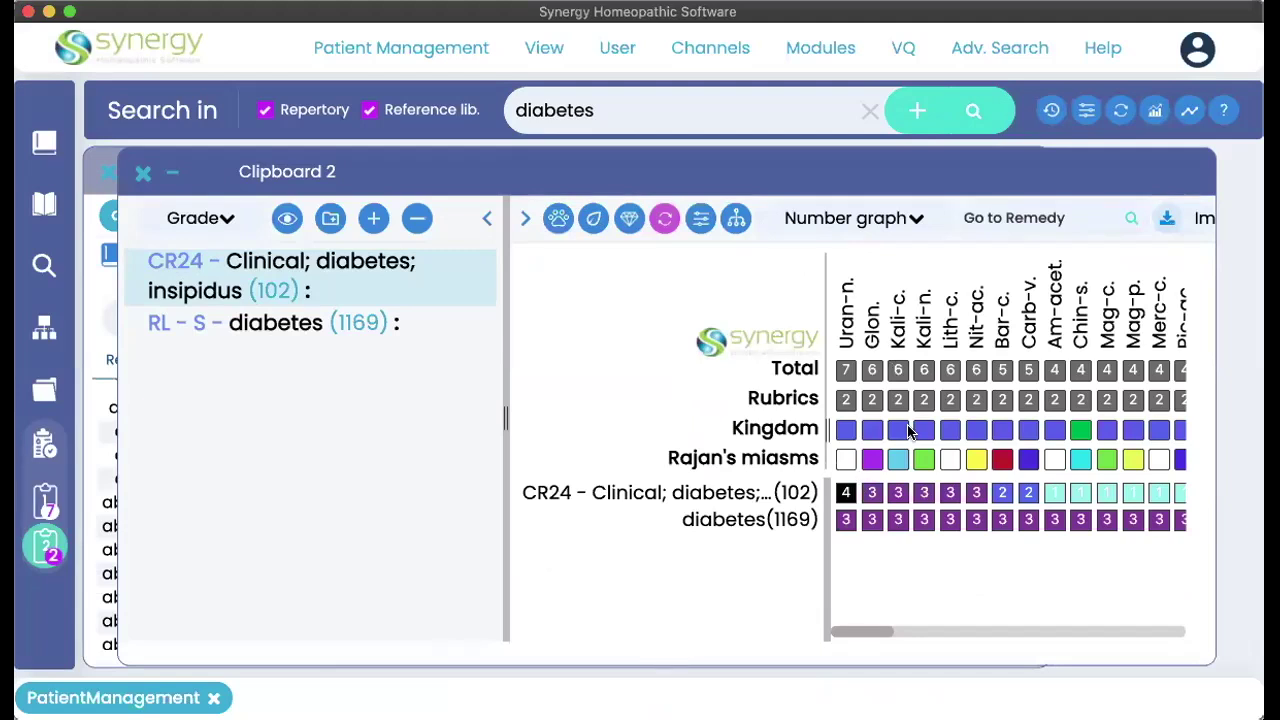
# - Examine the remedies in the Carbon Series graph, and clear the applied filter
pyautogui.hscroll(2, 948, 515)
pyautogui.hscroll(-2, 950, 520)
pyautogui.click(666, 232)
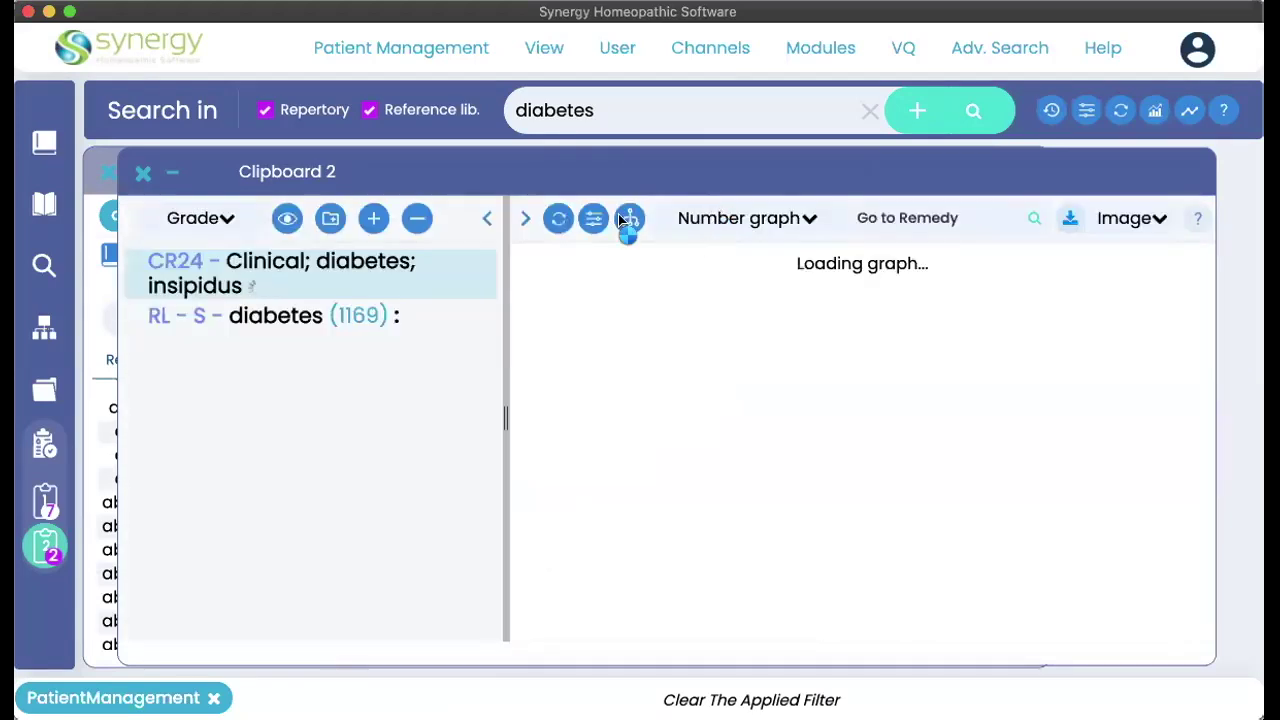
# - Filter the number graph to the Nitrogen remedies within the Carbon Series of the Minerals kingdom
pyautogui.click(700, 222)
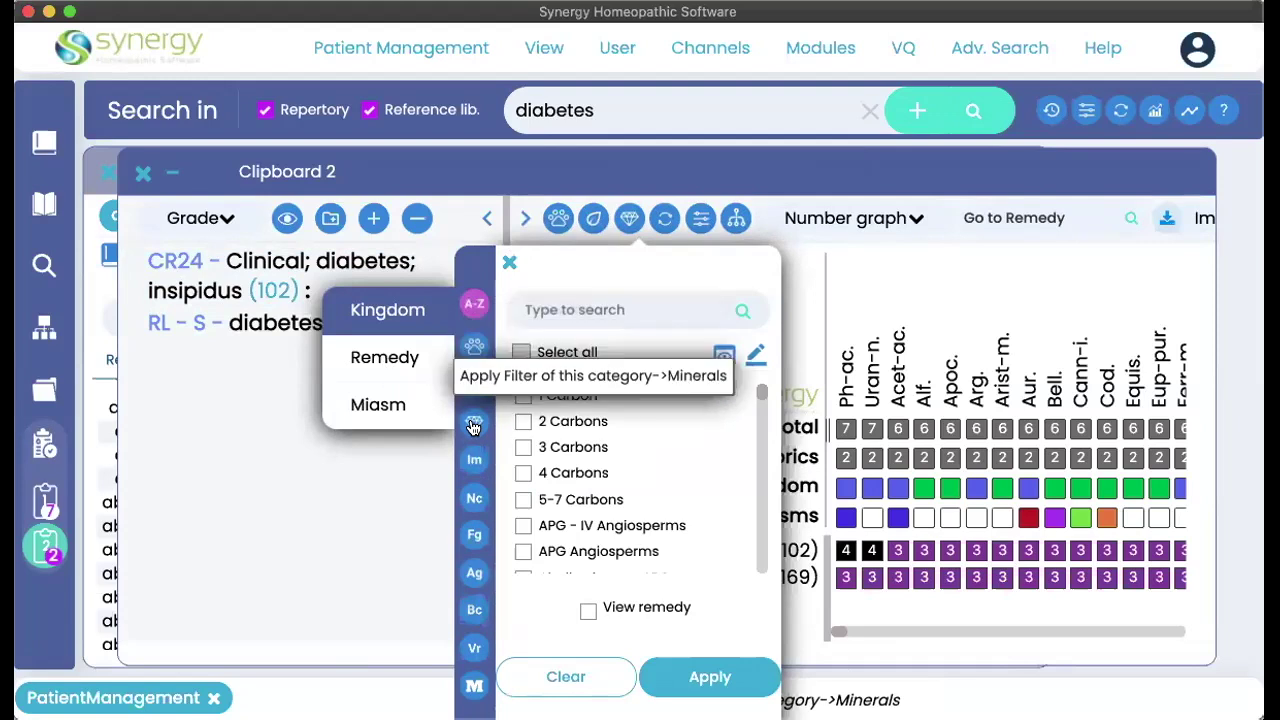
pyautogui.scroll(-1, 563, 438)
pyautogui.scroll(-10, 563, 438)
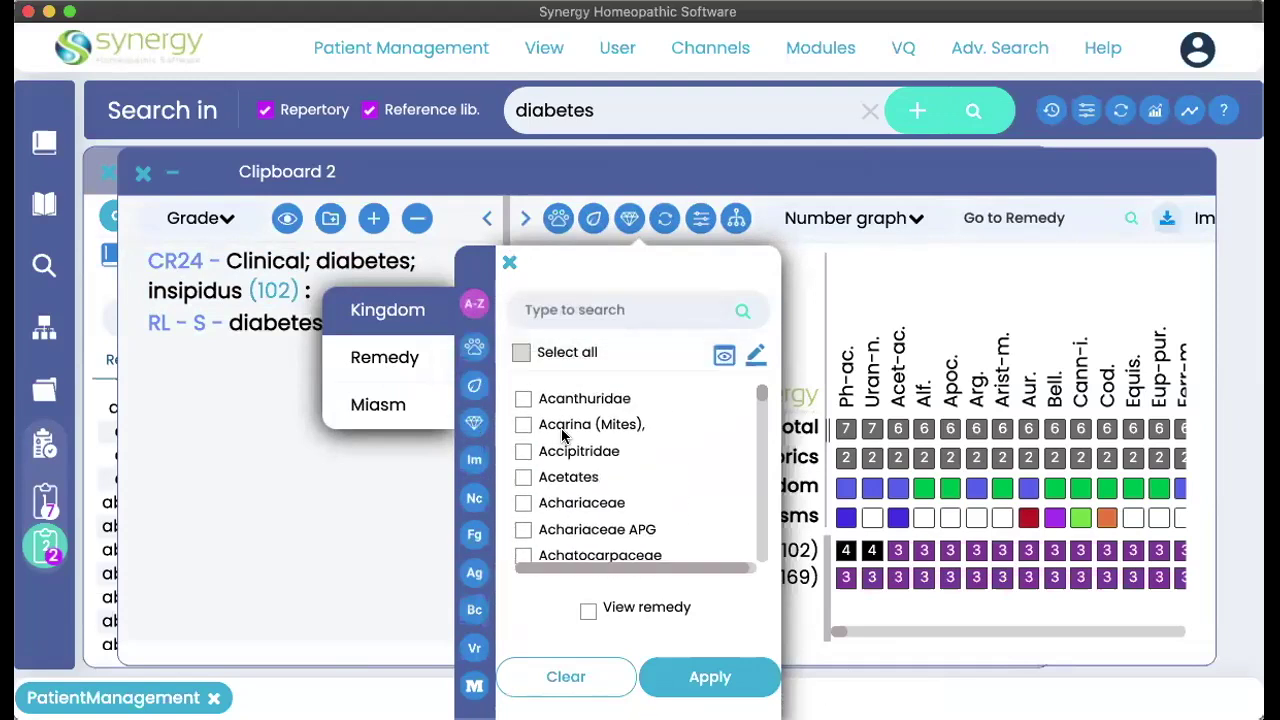
pyautogui.scroll(-4, 563, 438)
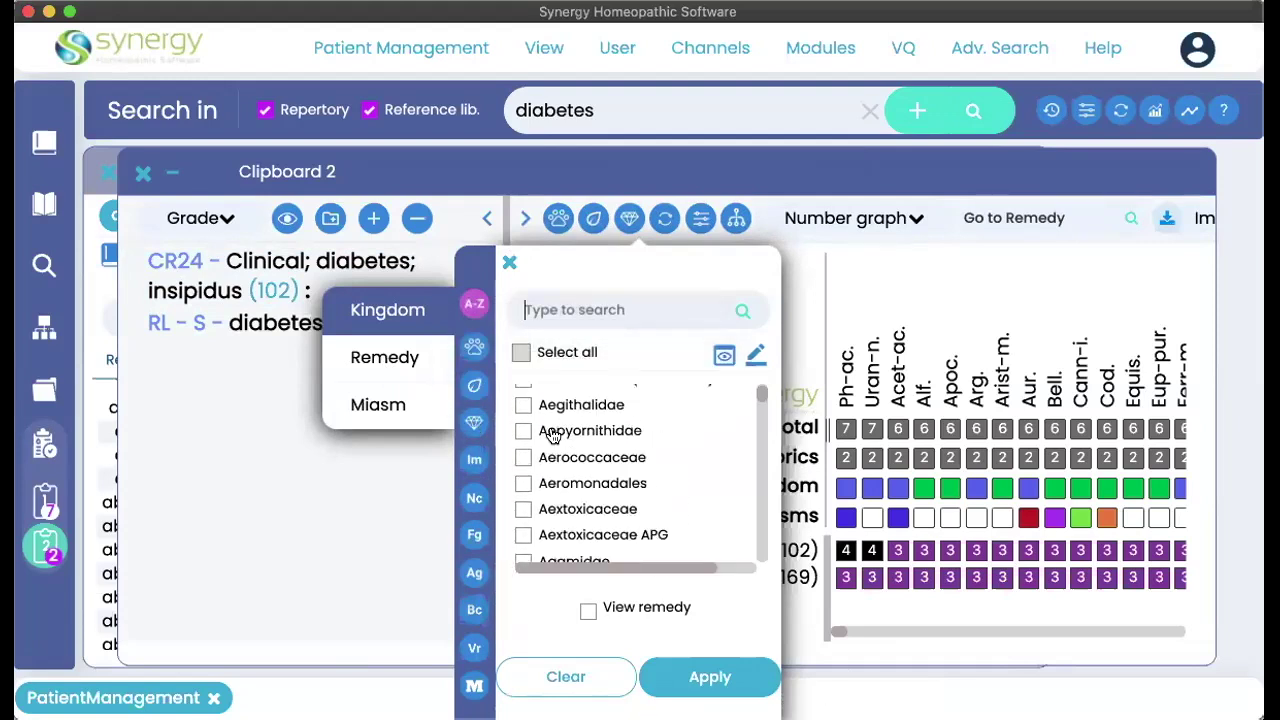
pyautogui.click(474, 422)
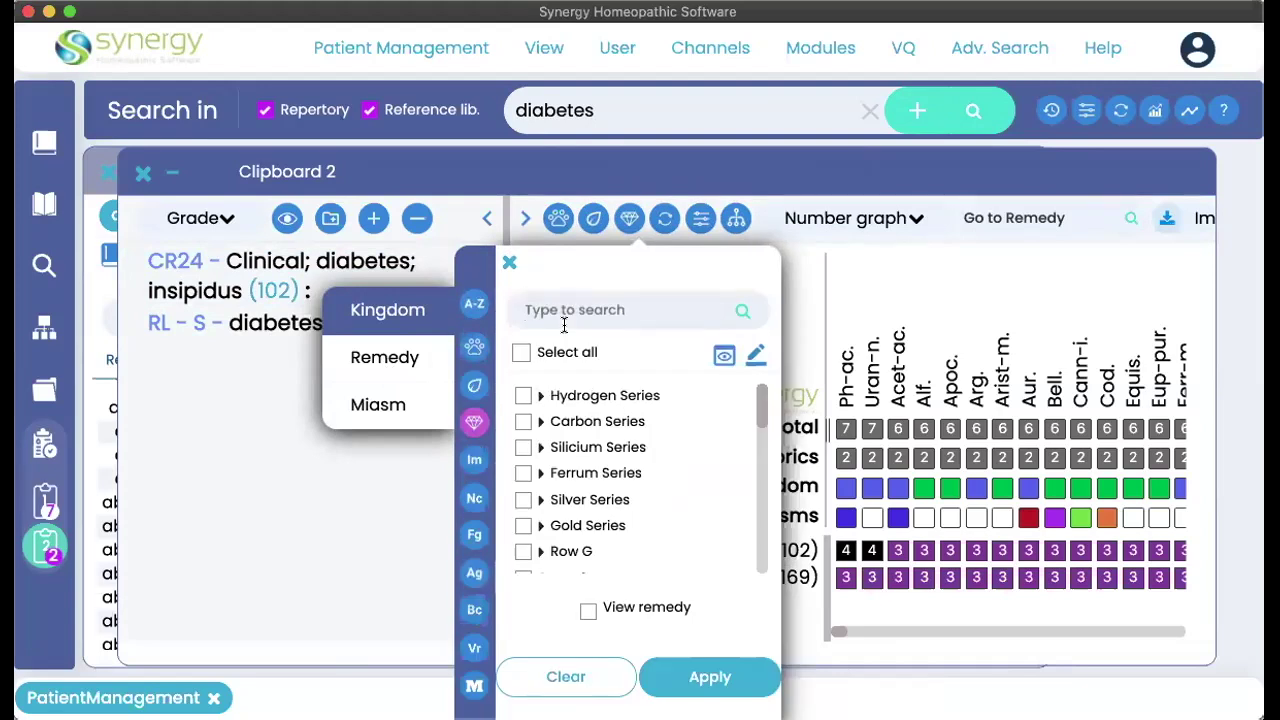
pyautogui.click(540, 421)
pyautogui.scroll(-1, 550, 476)
pyautogui.scroll(-5, 550, 477)
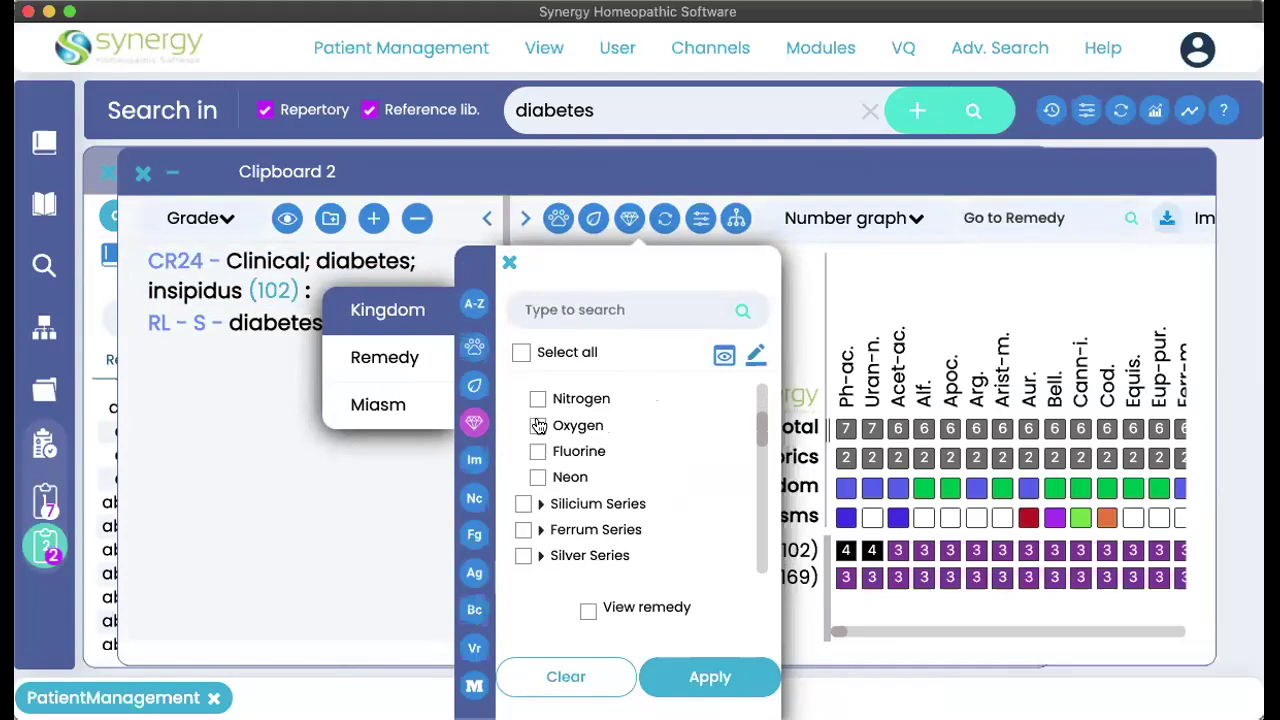
pyautogui.scroll(2, 538, 425)
pyautogui.click(538, 448)
pyautogui.click(700, 680)
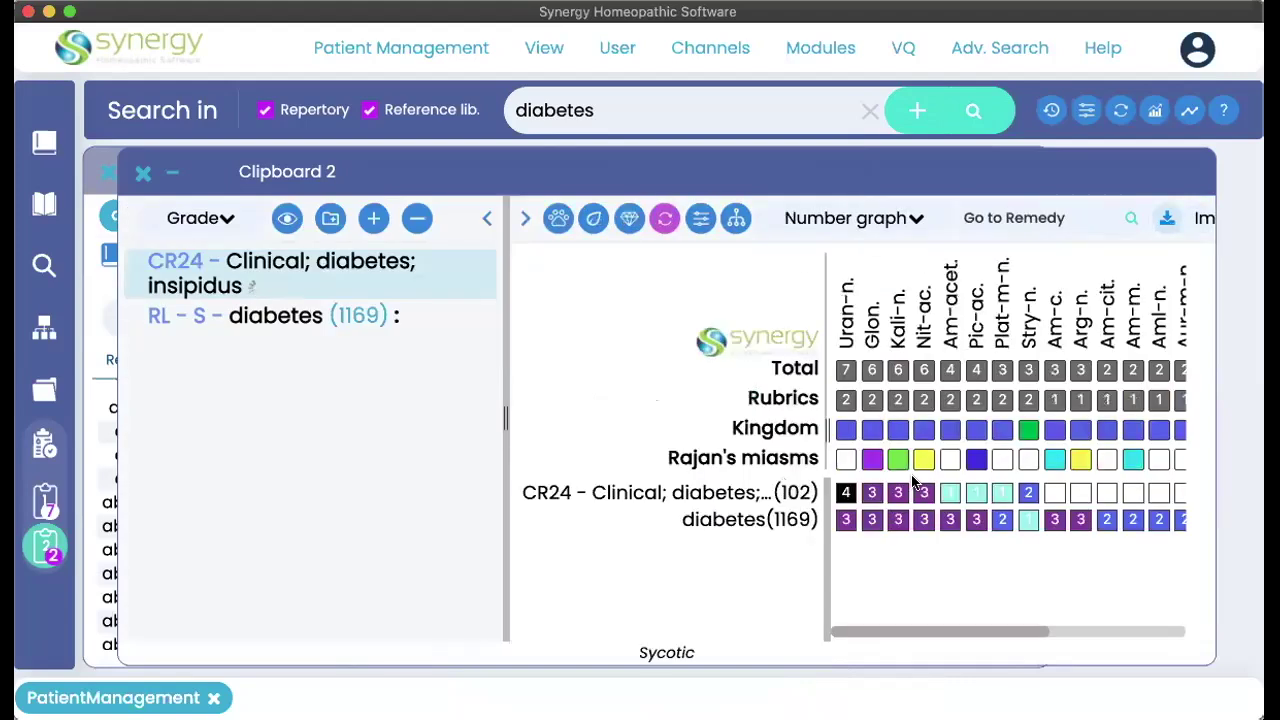
# - Examine the full range of remedies in the nitrogen-filtered number graph
pyautogui.hscroll(4, 920, 482)
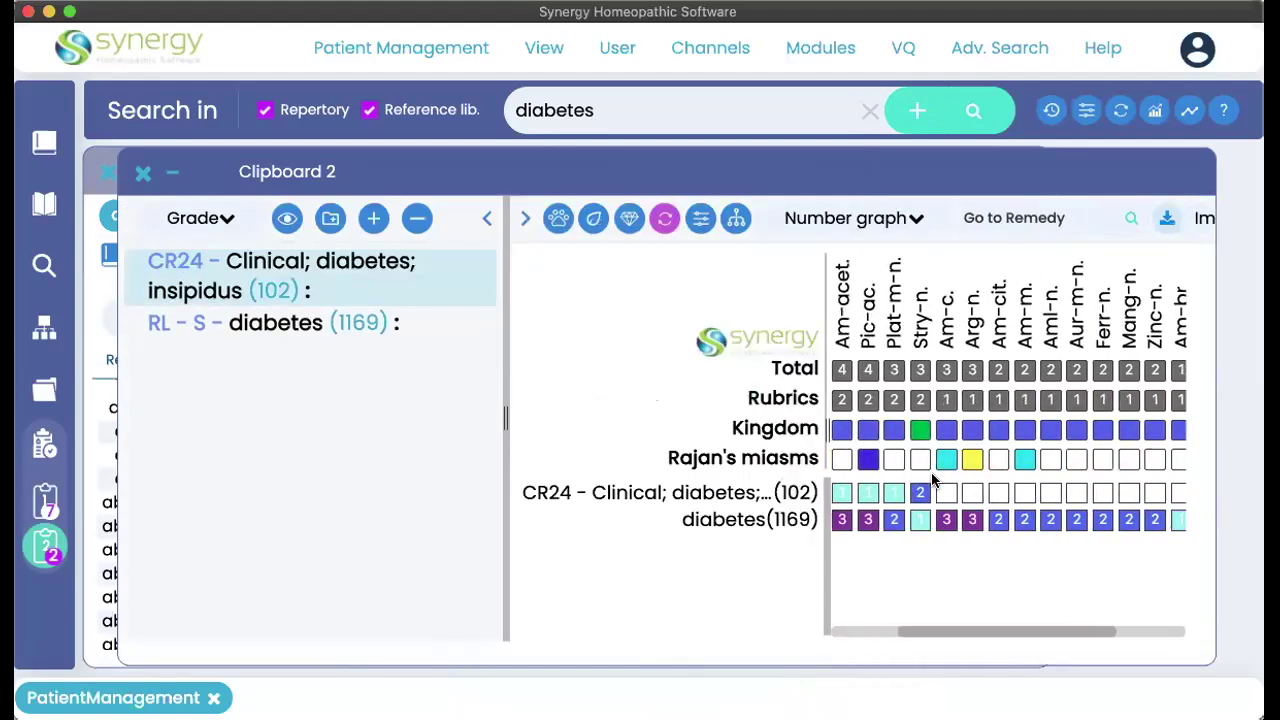
pyautogui.hscroll(3, 932, 482)
pyautogui.hscroll(-7, 932, 482)
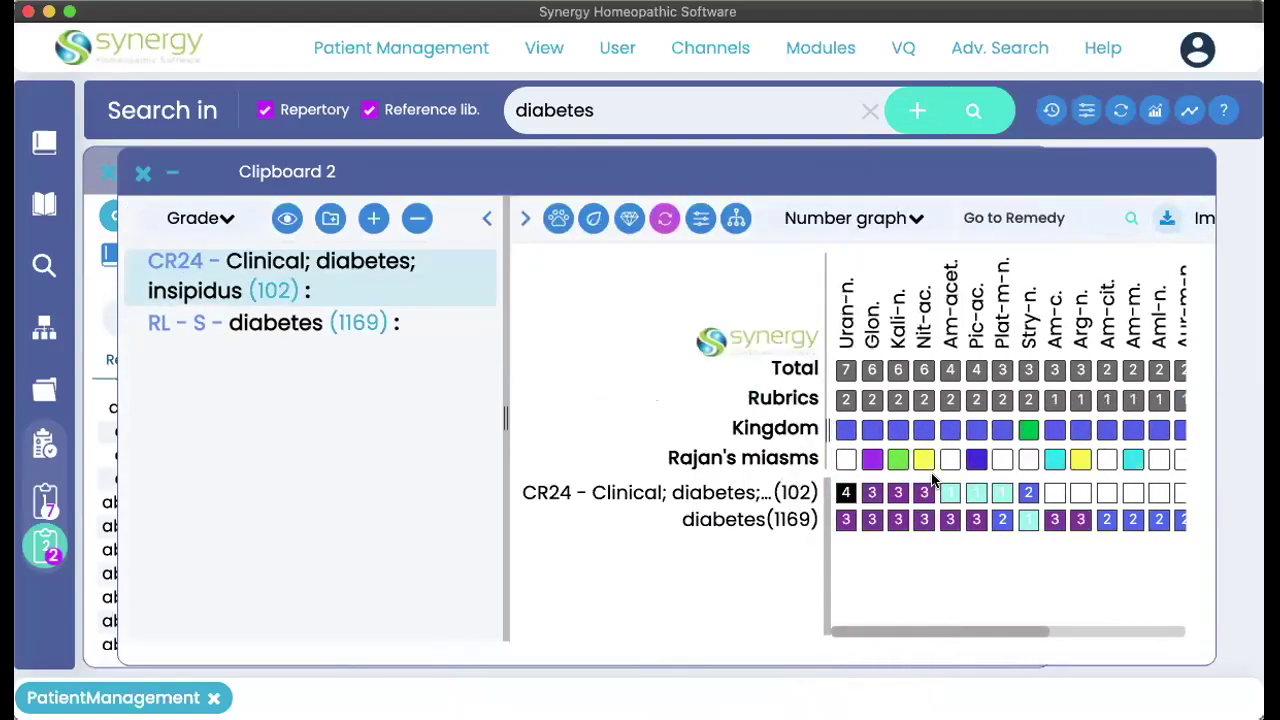
# - Clear the nitrogen filter from the graph and close the Clipboard 2 window
pyautogui.click(663, 218)
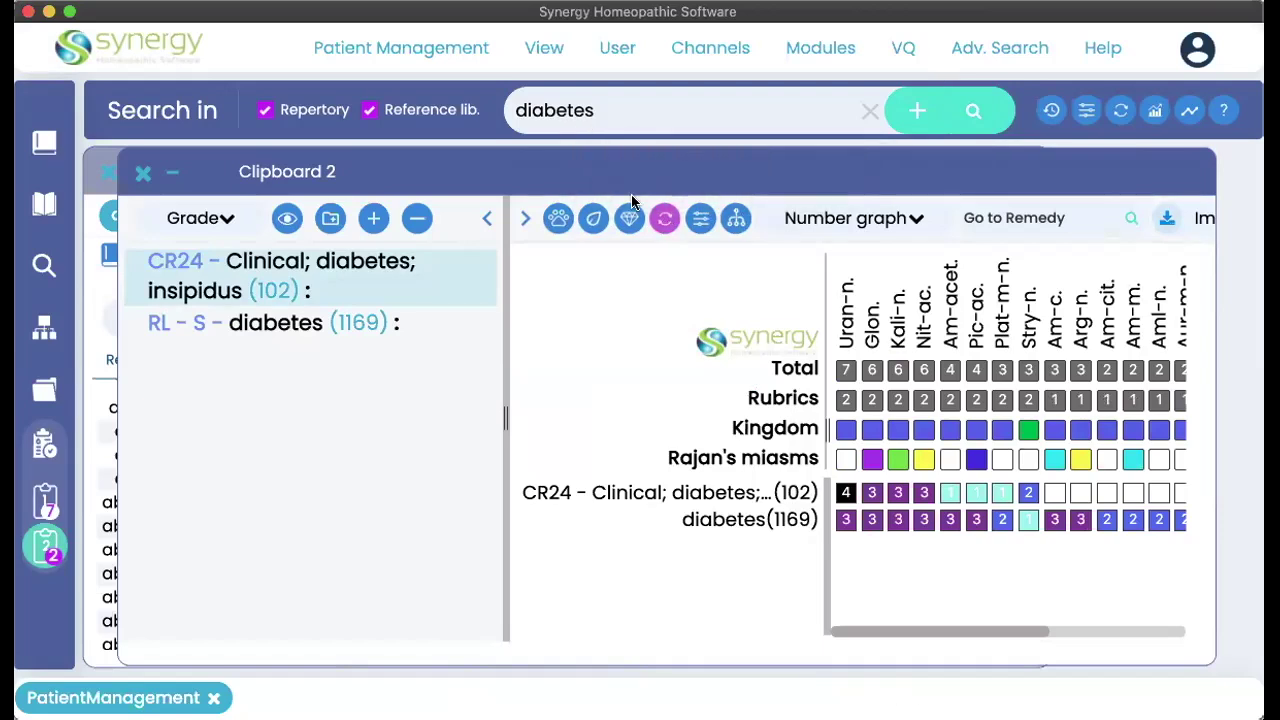
pyautogui.click(664, 220)
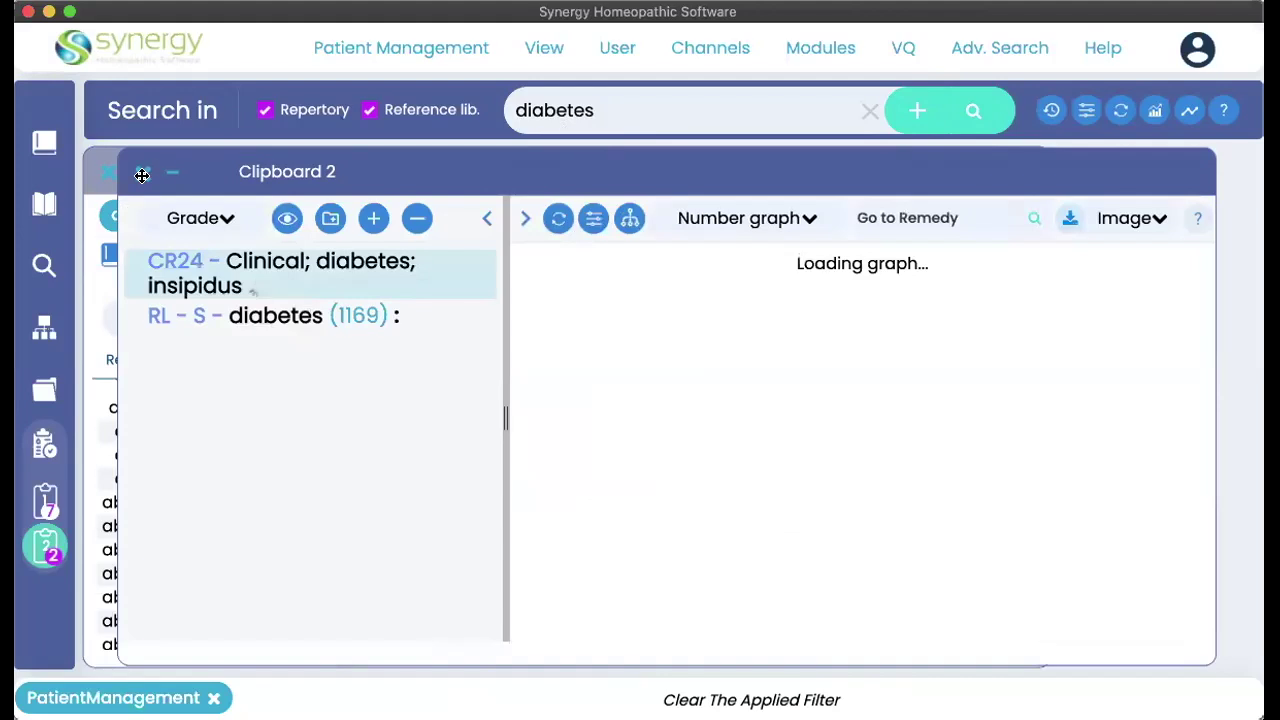
pyautogui.click(143, 172)
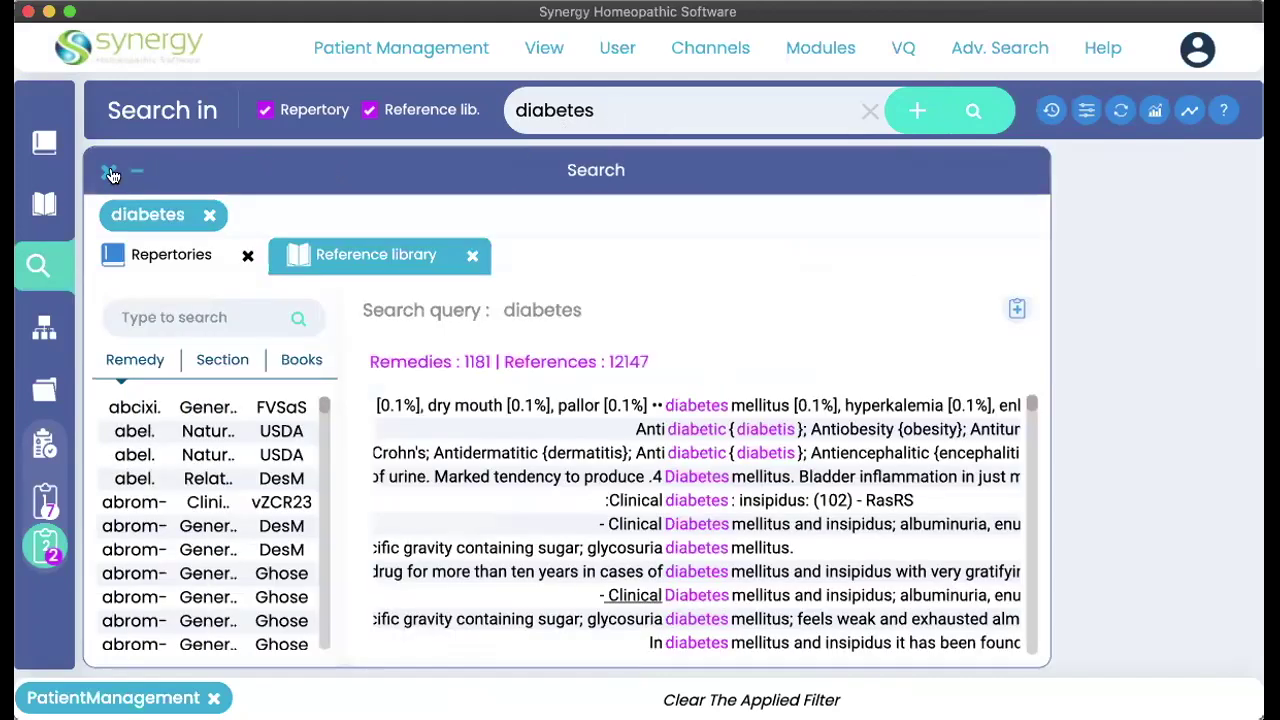
# - Add the remedy "phos." as a limit to the "diabetes" query and search both the repertories and the reference library
pyautogui.click(636, 108)
pyautogui.click(636, 108)
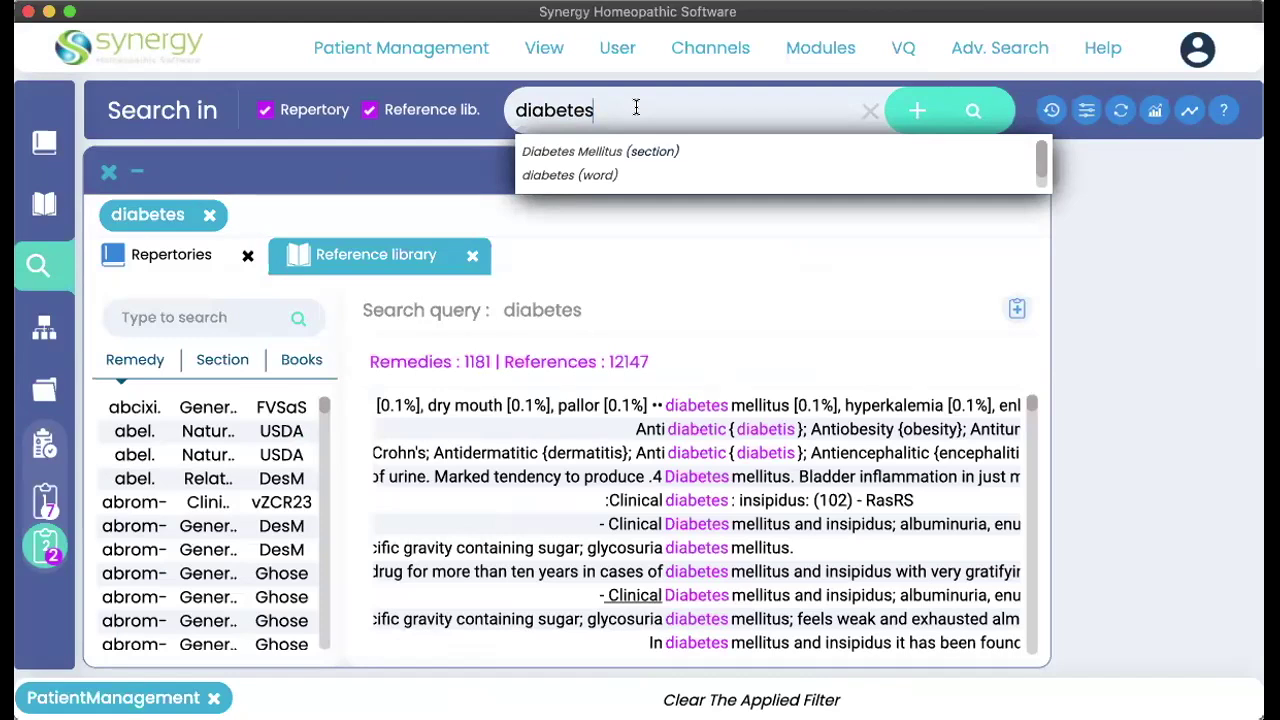
pyautogui.press('Return')
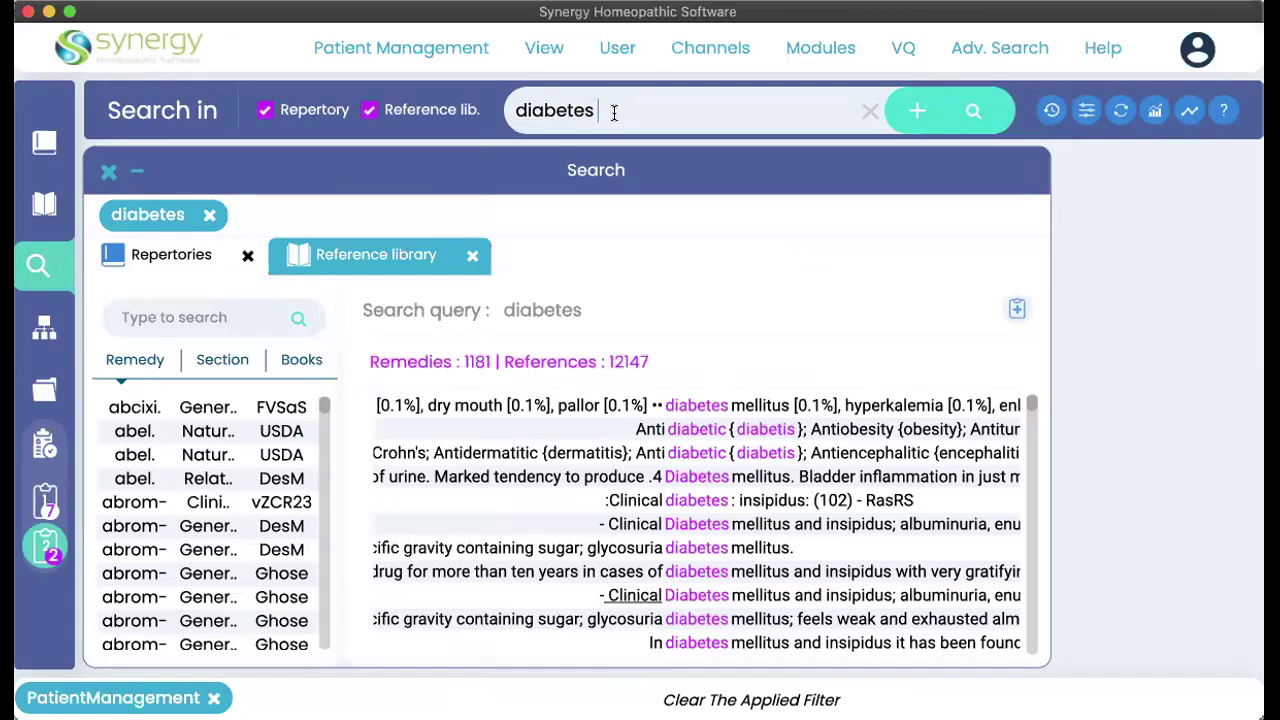
pyautogui.write('phos')
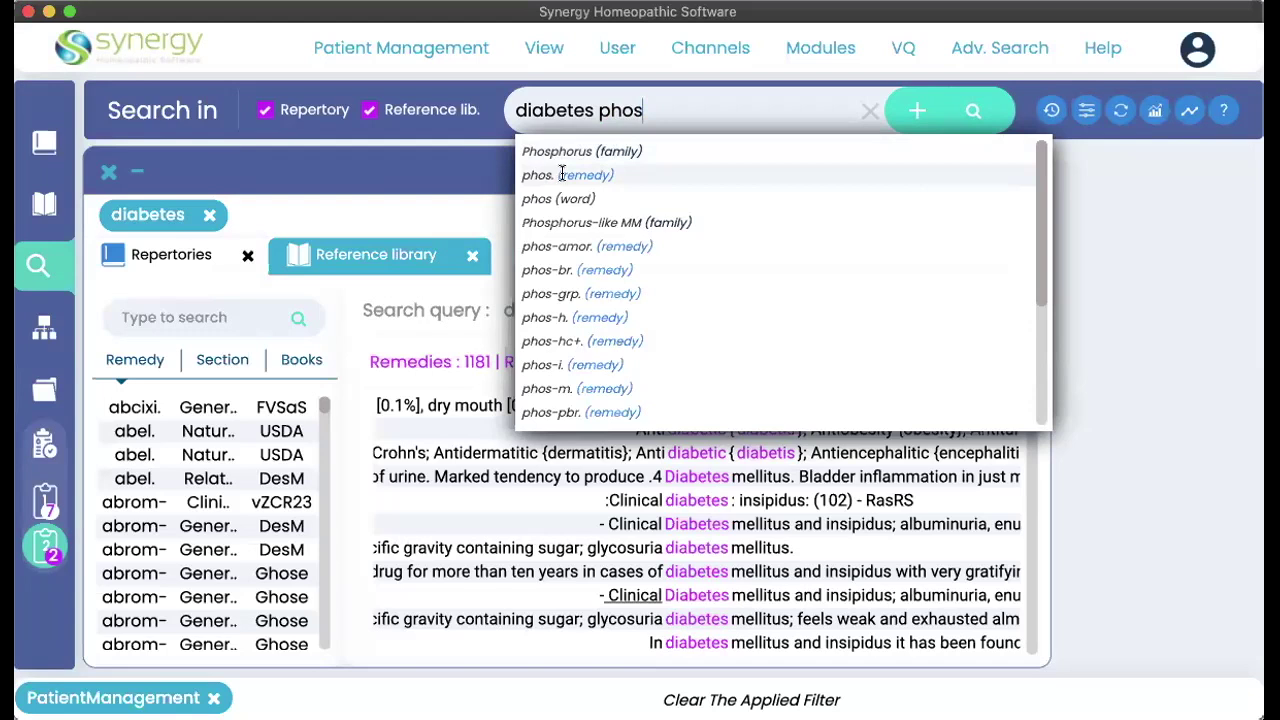
pyautogui.click(623, 175)
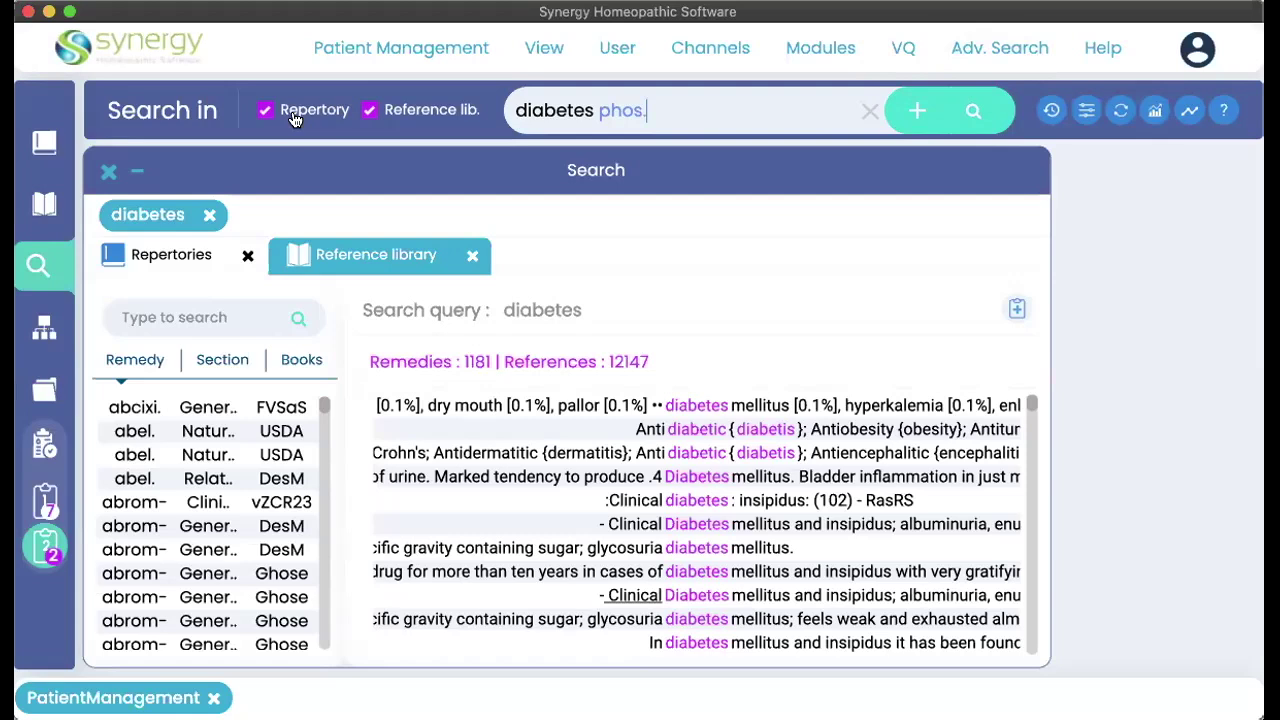
pyautogui.click(974, 110)
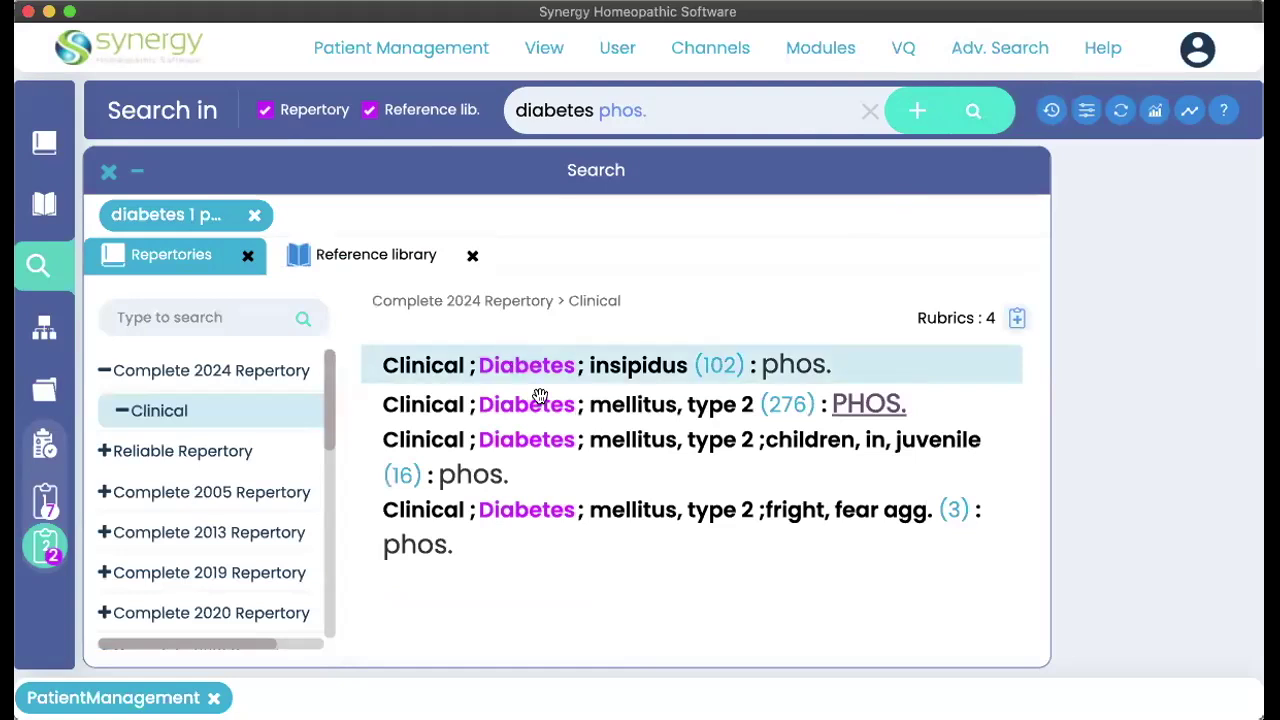
# - Examine the diabetes rubrics containing phos. in the Reliable Repertory's Stomach, Abdomen, Urine and Generalities sections and in Phatak's Repertory
pyautogui.click(214, 449)
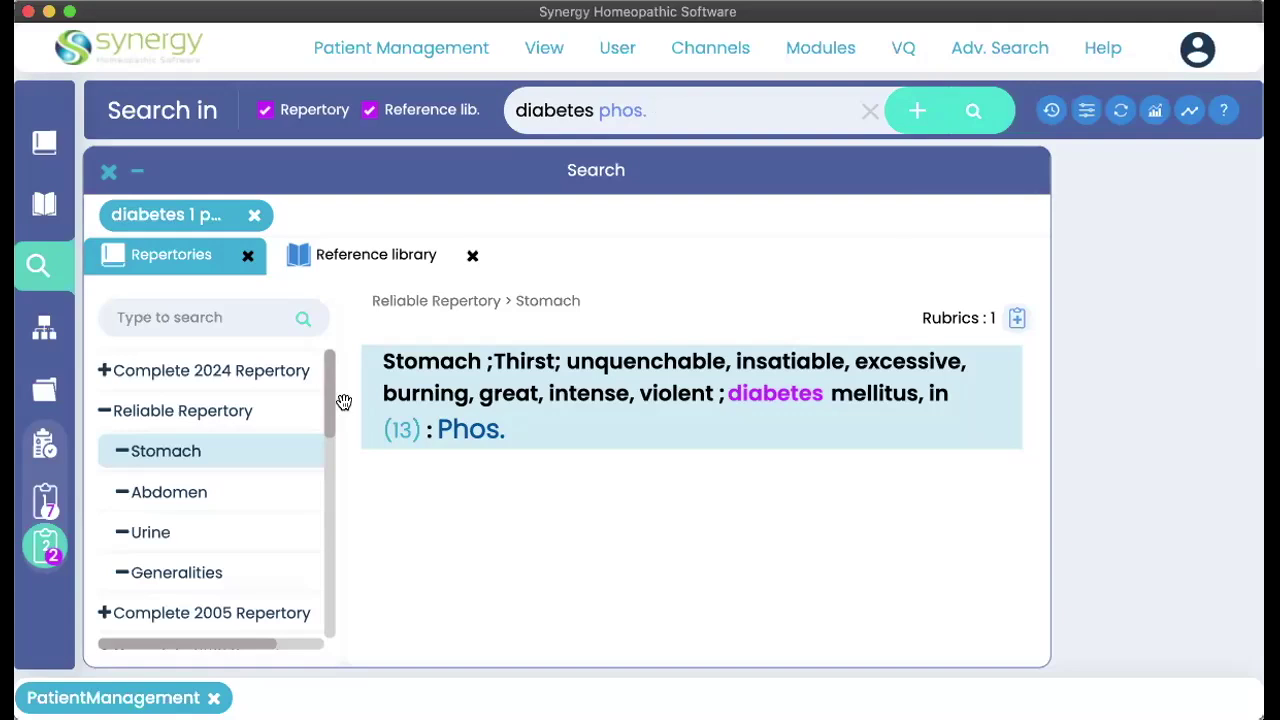
pyautogui.click(155, 503)
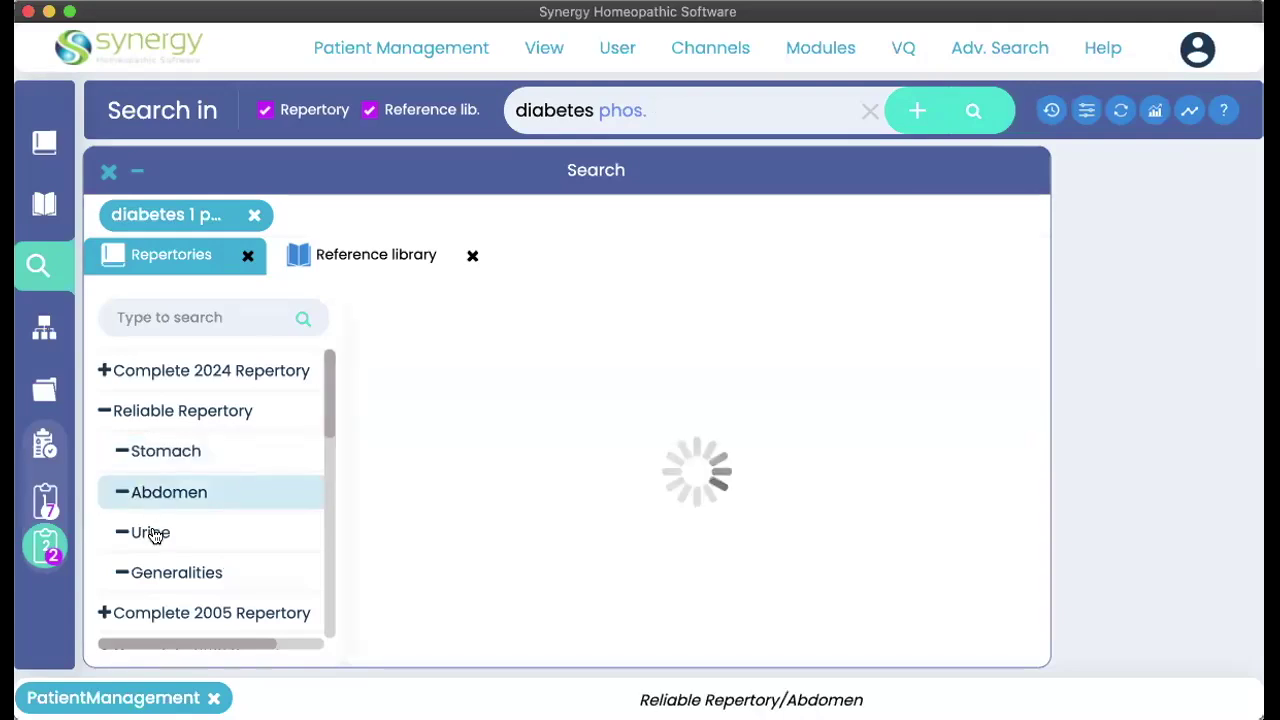
pyautogui.click(152, 534)
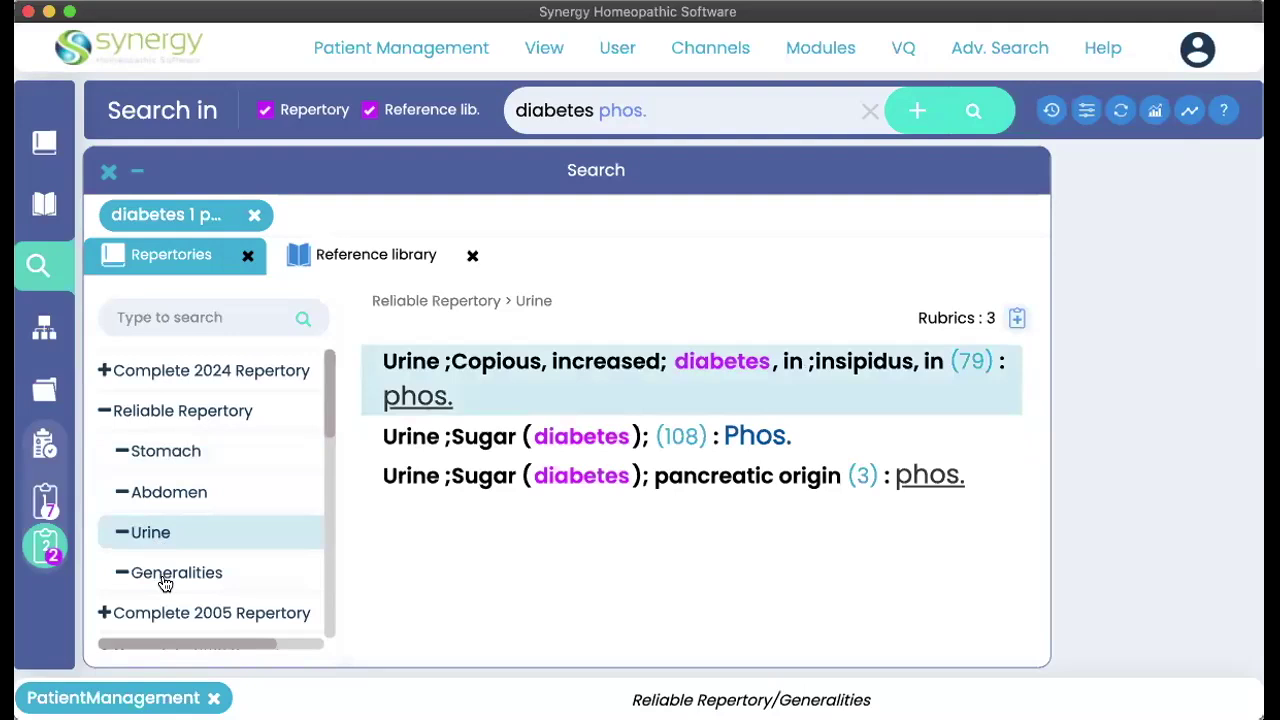
pyautogui.click(165, 575)
pyautogui.scroll(-10, 165, 583)
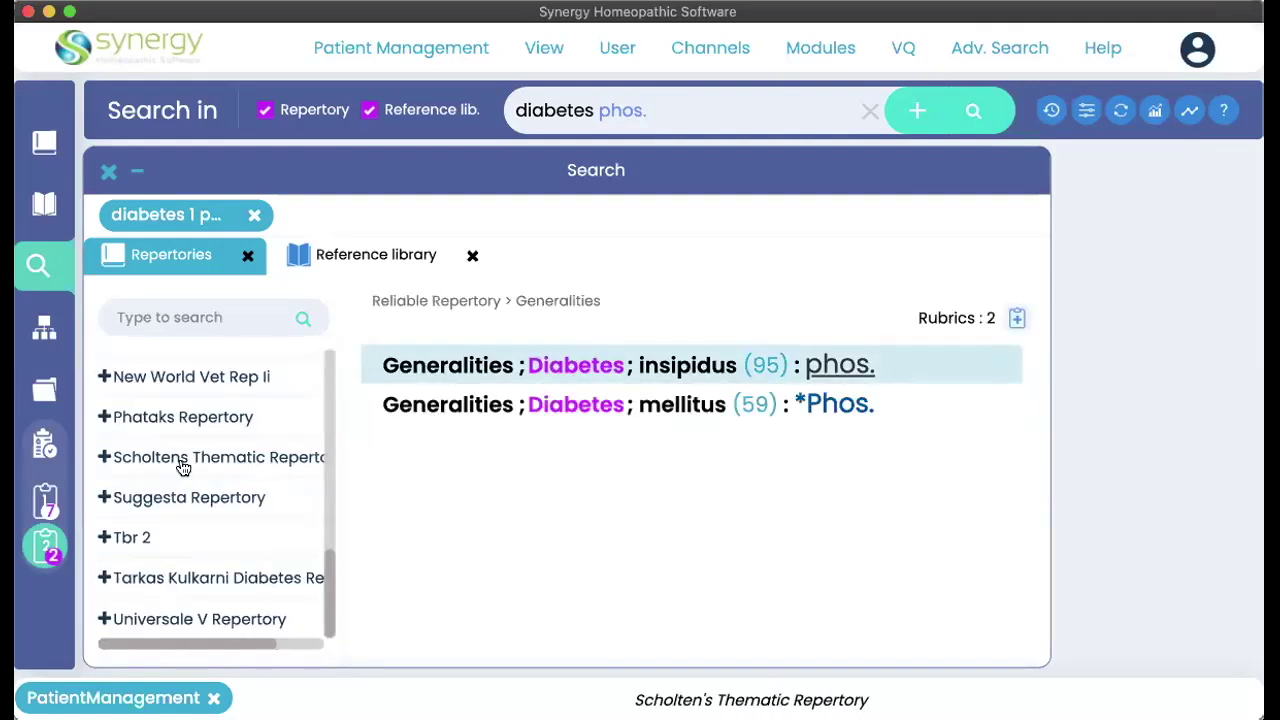
pyautogui.click(183, 418)
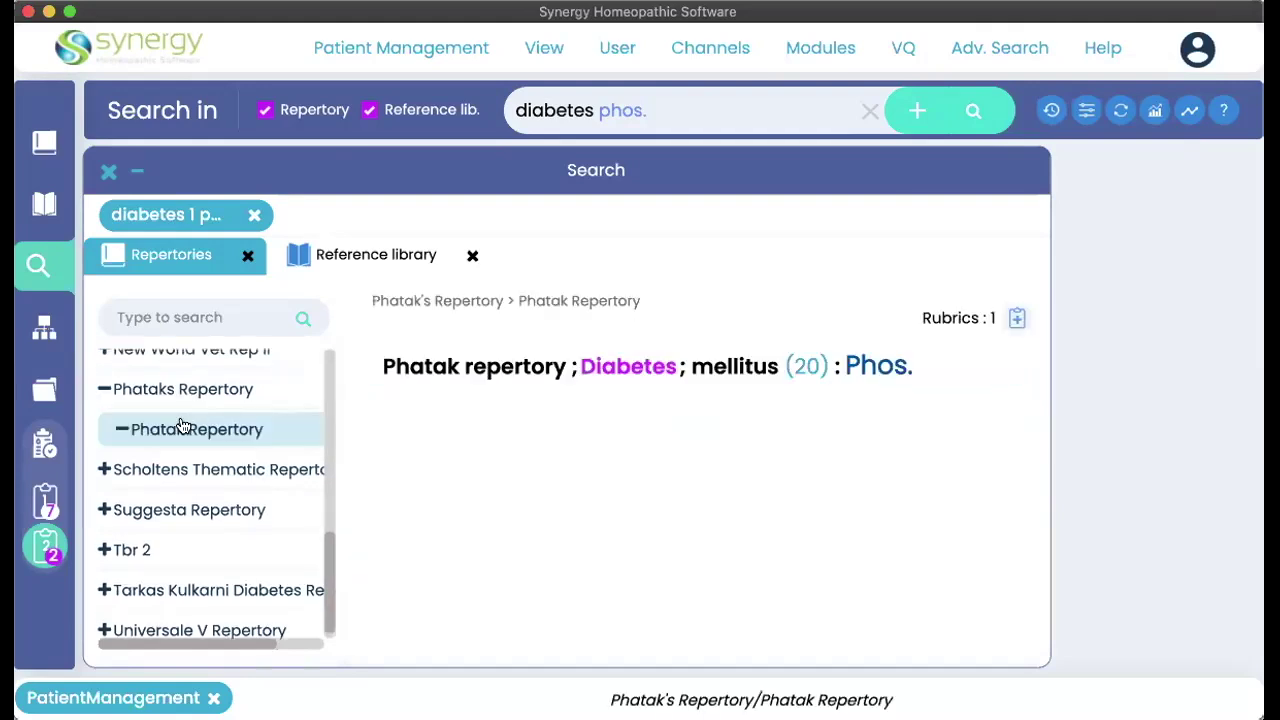
# - Examine the Reference Library's diabetes references for phos
pyautogui.click(360, 251)
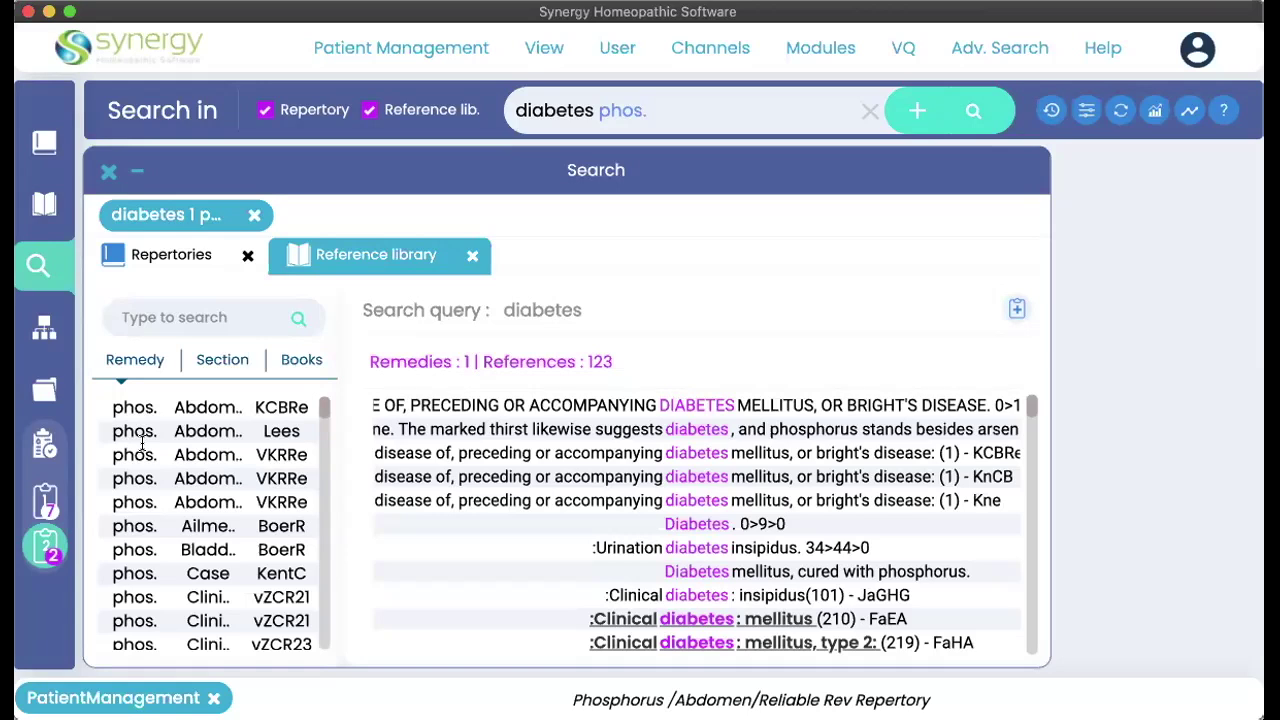
pyautogui.scroll(-1, 143, 445)
pyautogui.scroll(-5, 143, 445)
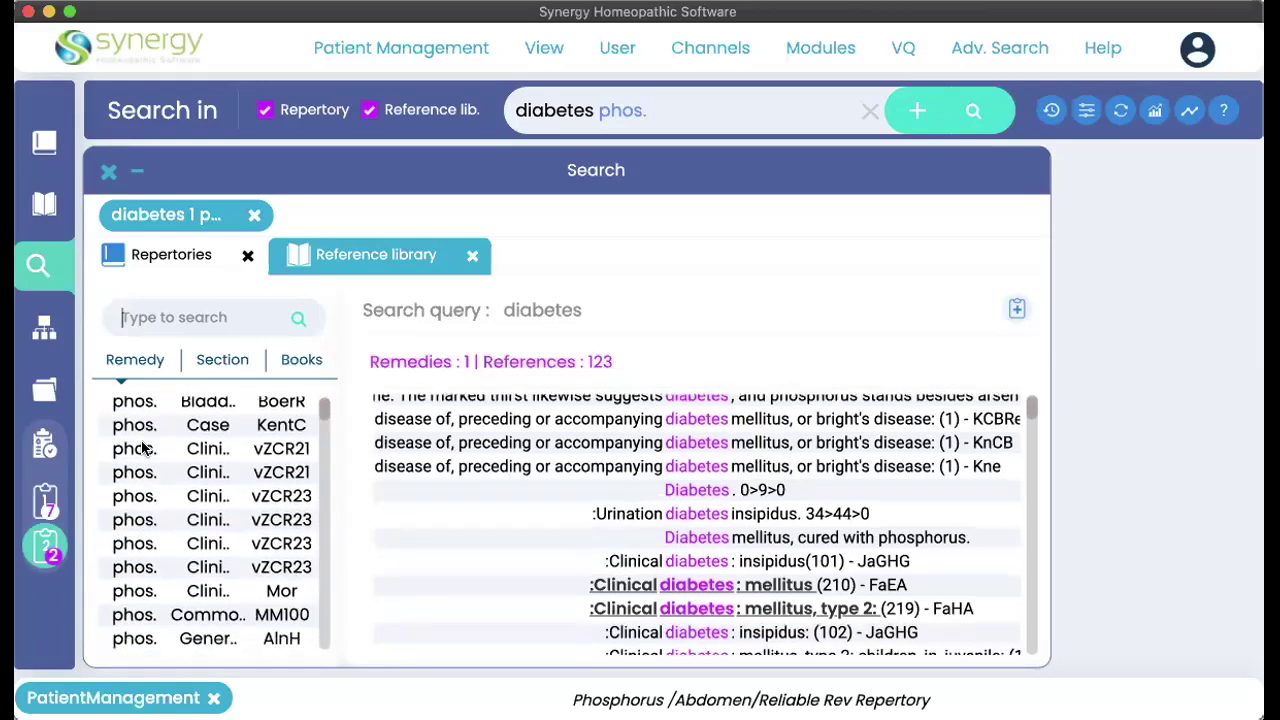
pyautogui.scroll(-10, 243, 522)
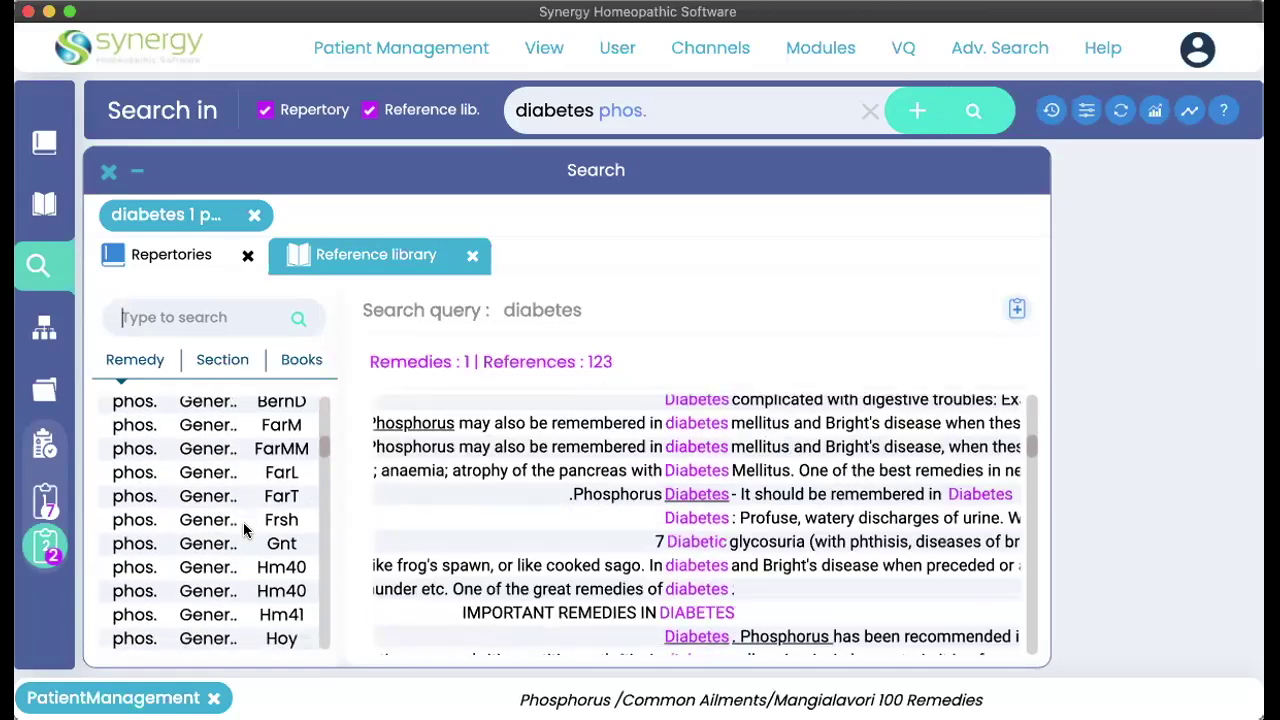
pyautogui.scroll(-8, 649, 558)
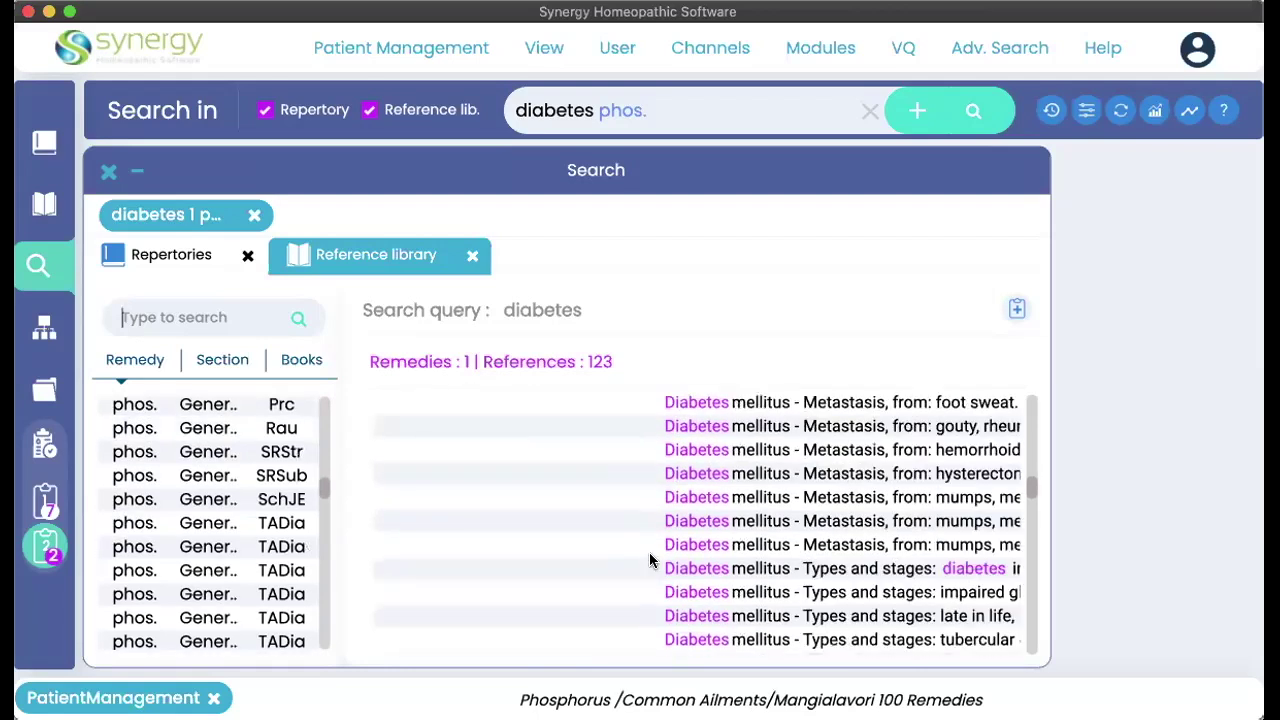
# - Look through the remaining general and clinical-condition diabetes references for phos., and close the search results
pyautogui.scroll(-10, 650, 558)
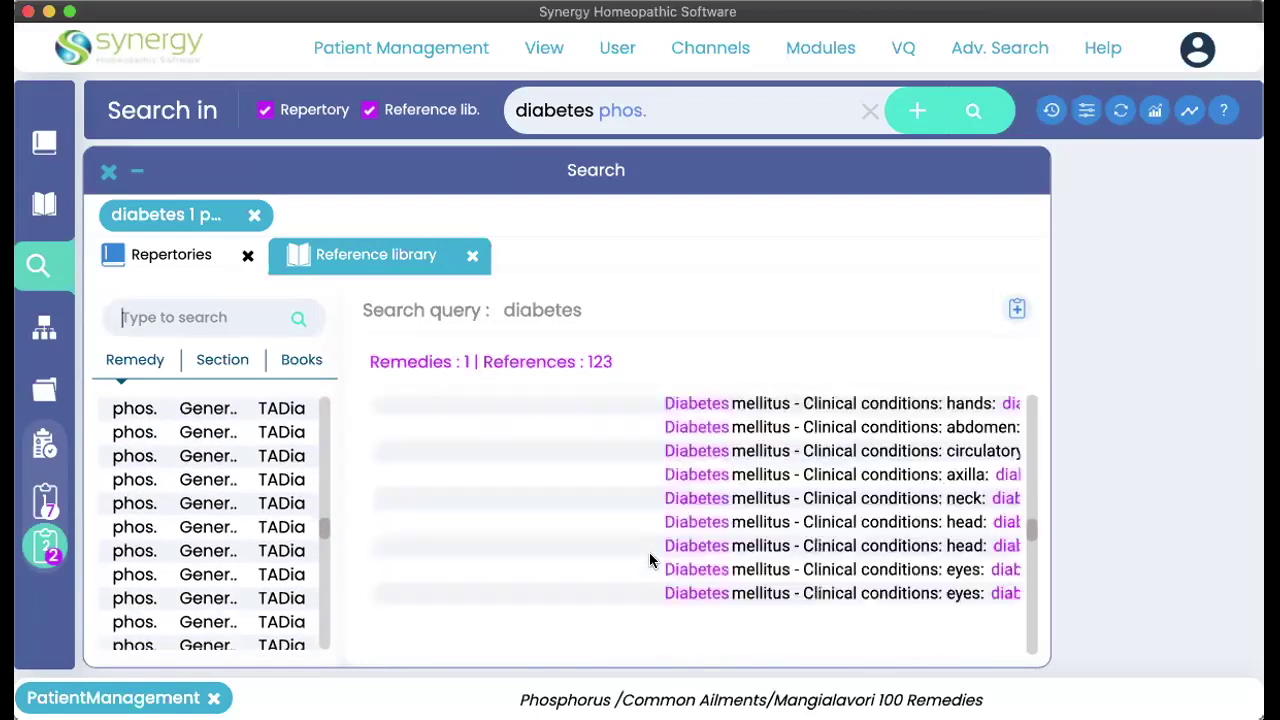
pyautogui.scroll(-5, 650, 560)
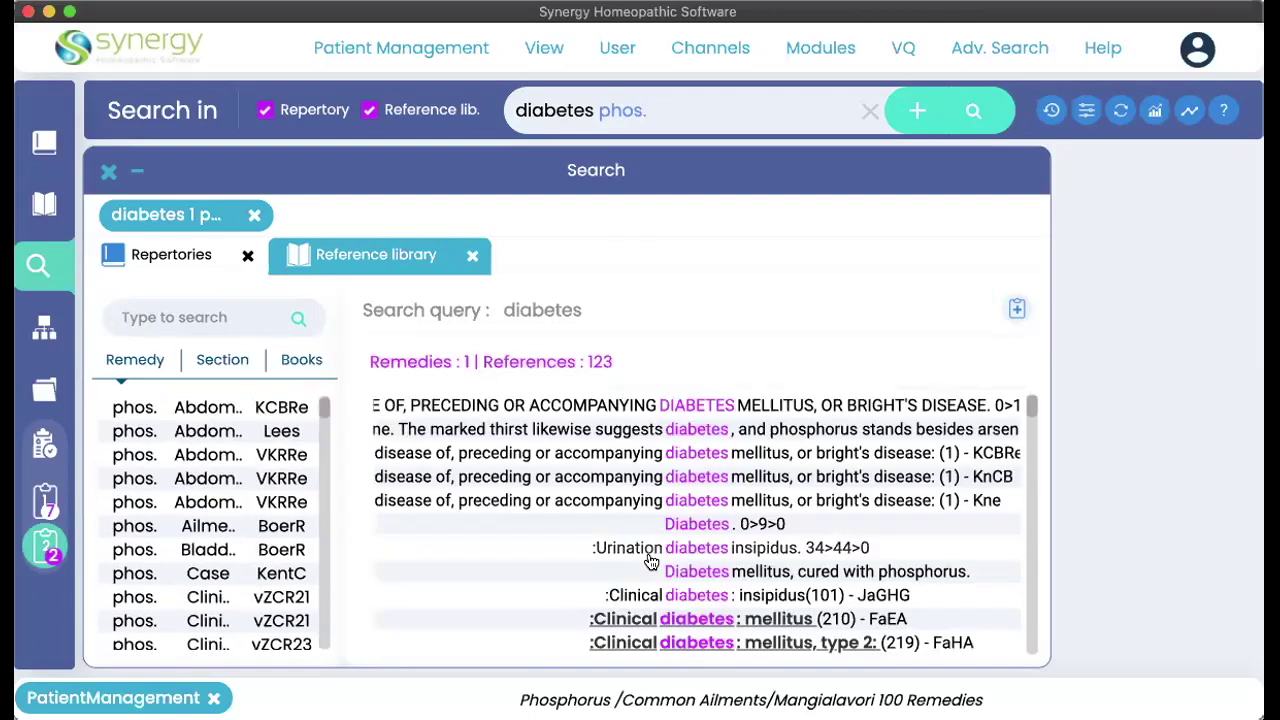
pyautogui.click(110, 174)
# - Remove the phos. limit from the query and search the repertories and reference library for "diabetes" alone
pyautogui.click(672, 110)
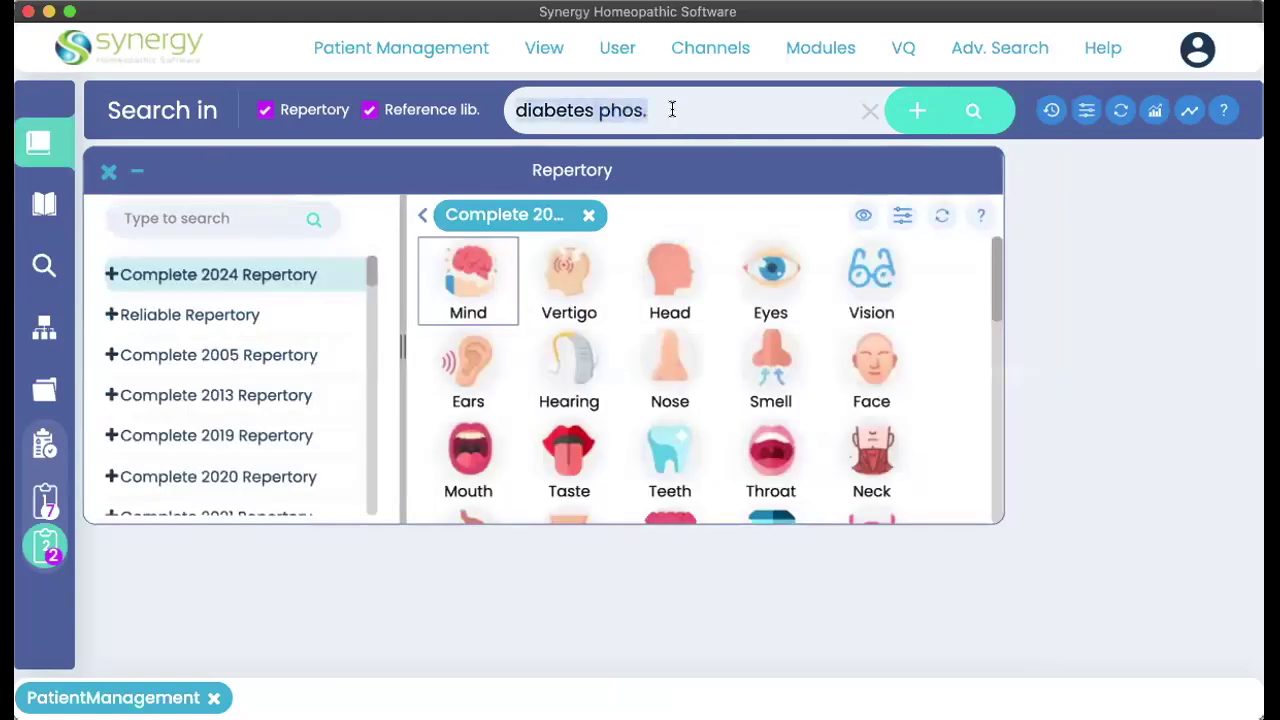
pyautogui.click(672, 110)
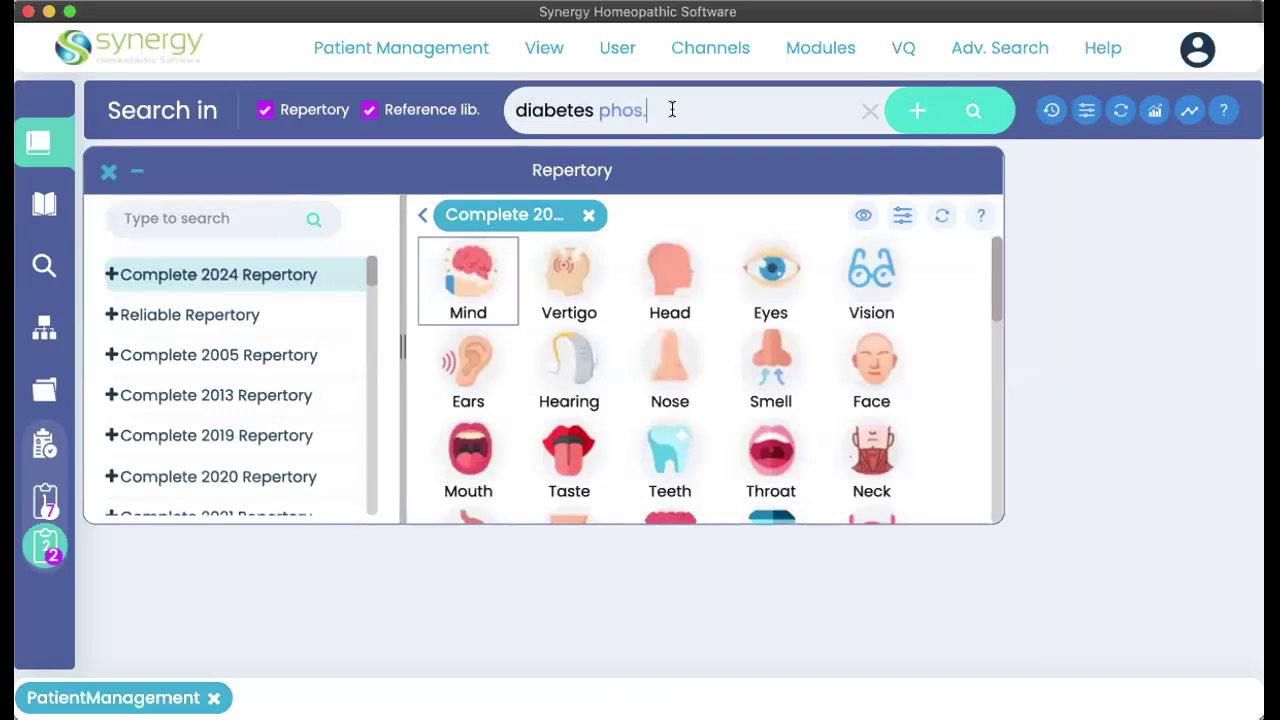
pyautogui.press('BackSpace')
pyautogui.press('BackSpace')
pyautogui.press('BackSpace')
pyautogui.press('BackSpace')
pyautogui.press('BackSpace')
pyautogui.press('BackSpace')
pyautogui.click(973, 108)
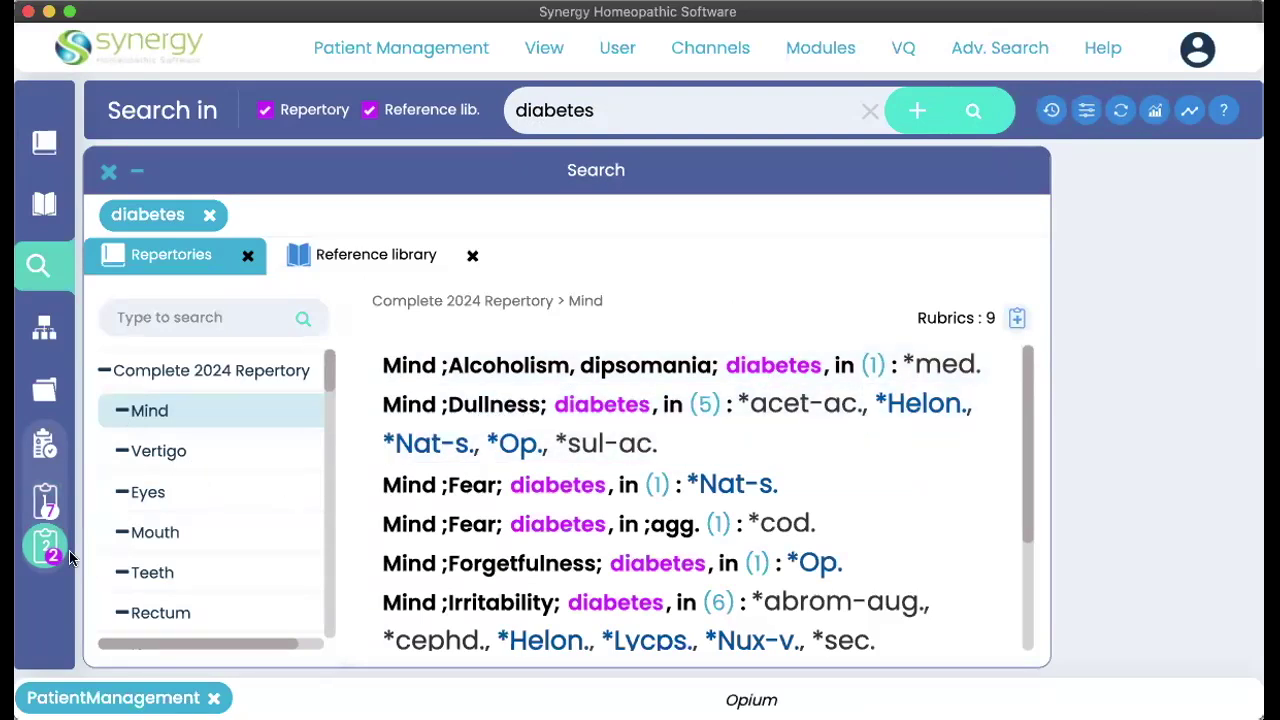
# - View the unrestricted Reference Library results for diabetes and the kingdom filter options of Clipboard 2, and close the clipboard
pyautogui.click(333, 250)
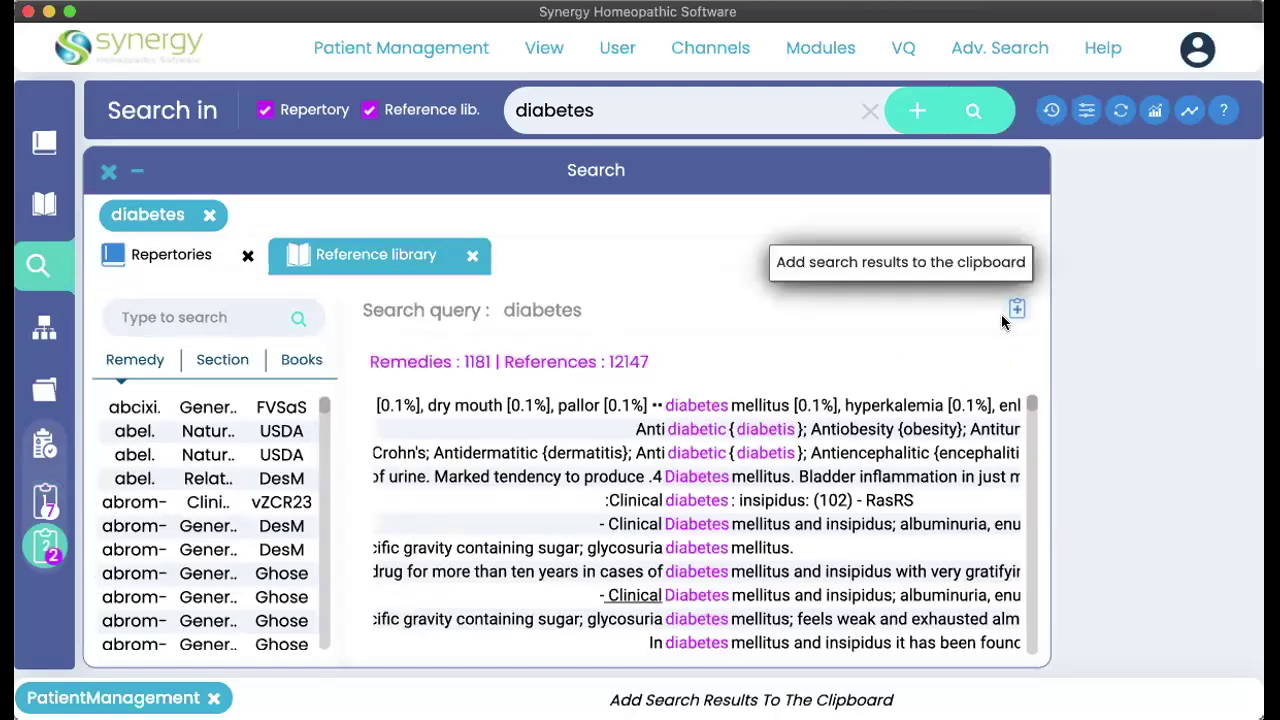
pyautogui.click(44, 545)
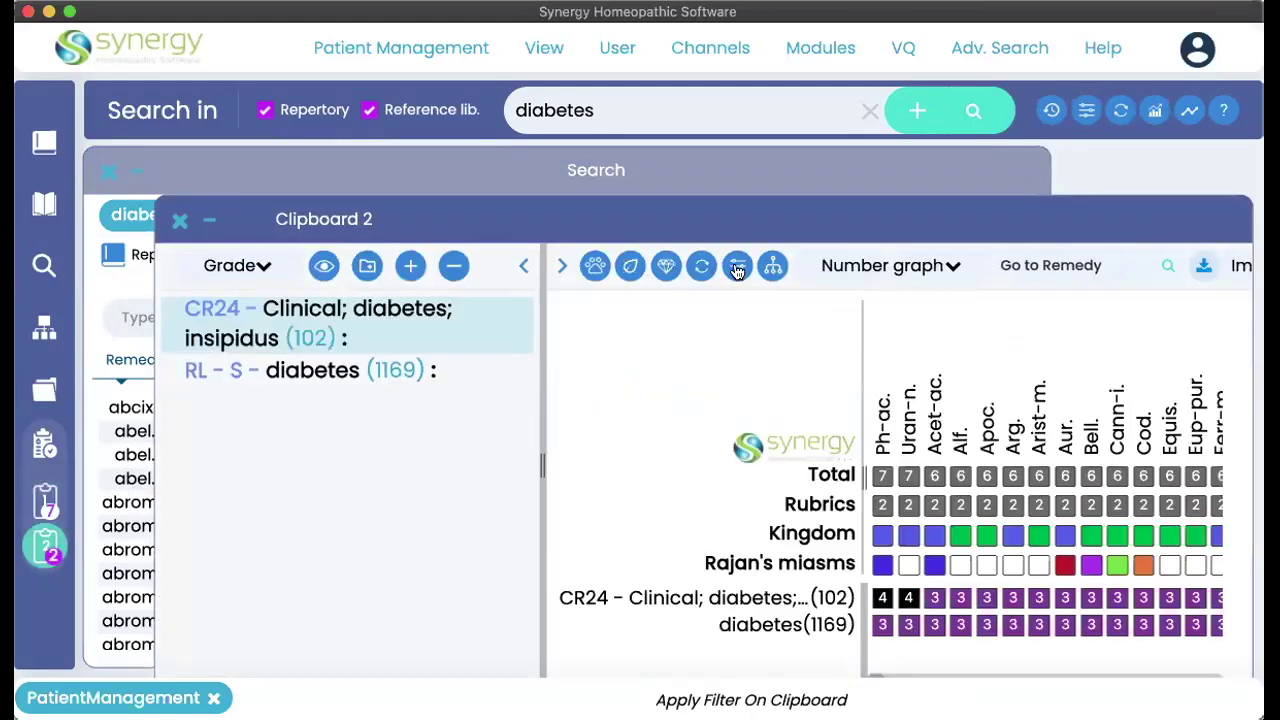
pyautogui.click(666, 265)
pyautogui.click(626, 356)
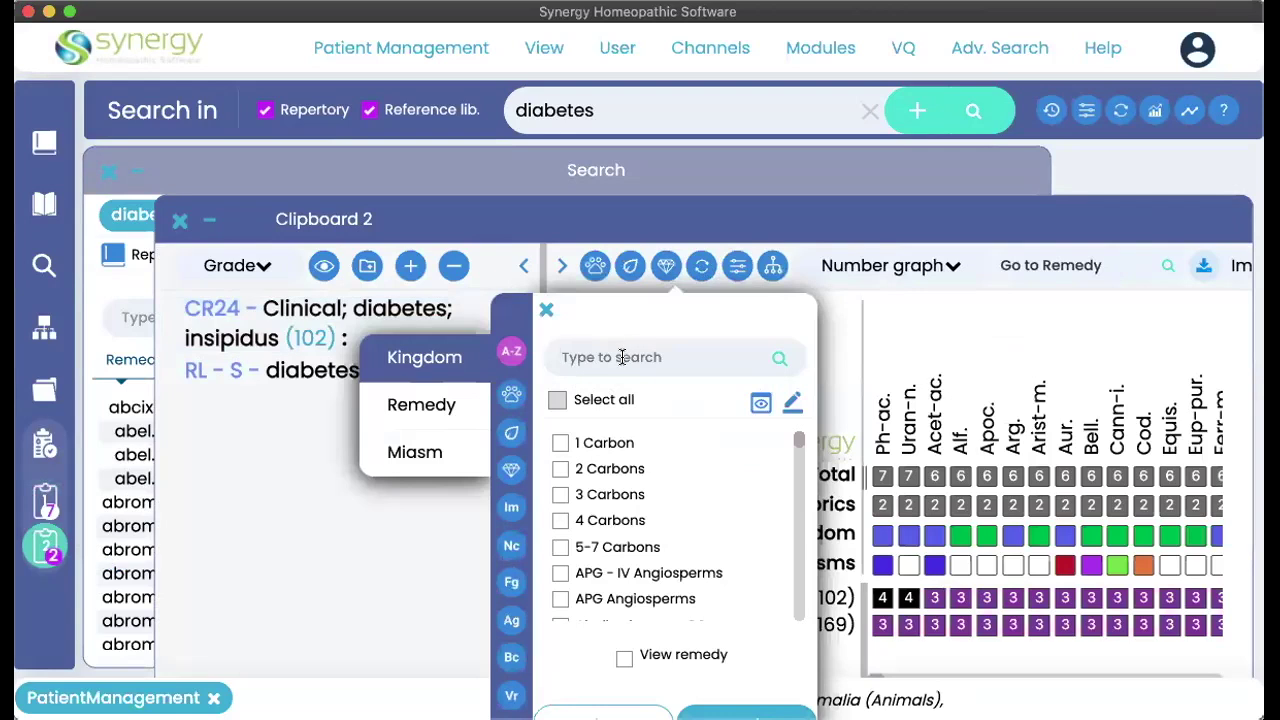
pyautogui.click(546, 309)
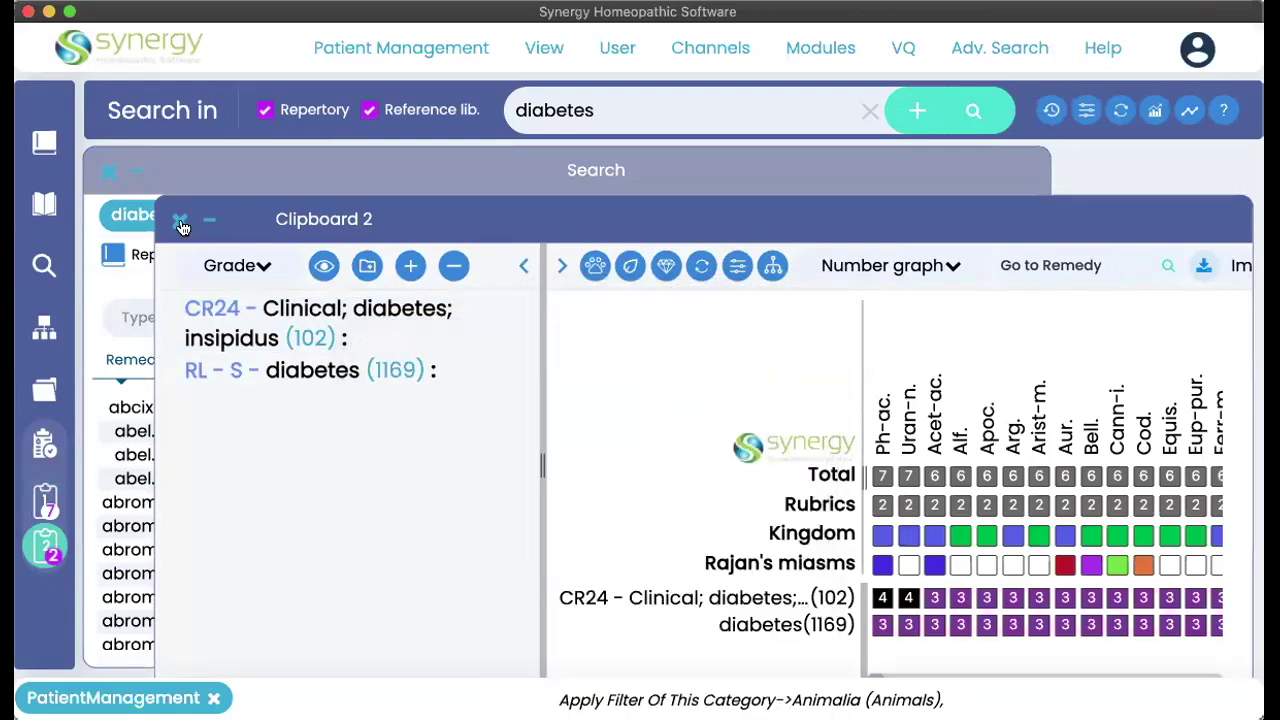
pyautogui.click(111, 177)
# - Limit the "diabetes" query to the remedy phos. again and rerun the search
pyautogui.doubleClick(630, 105)
pyautogui.click(630, 105)
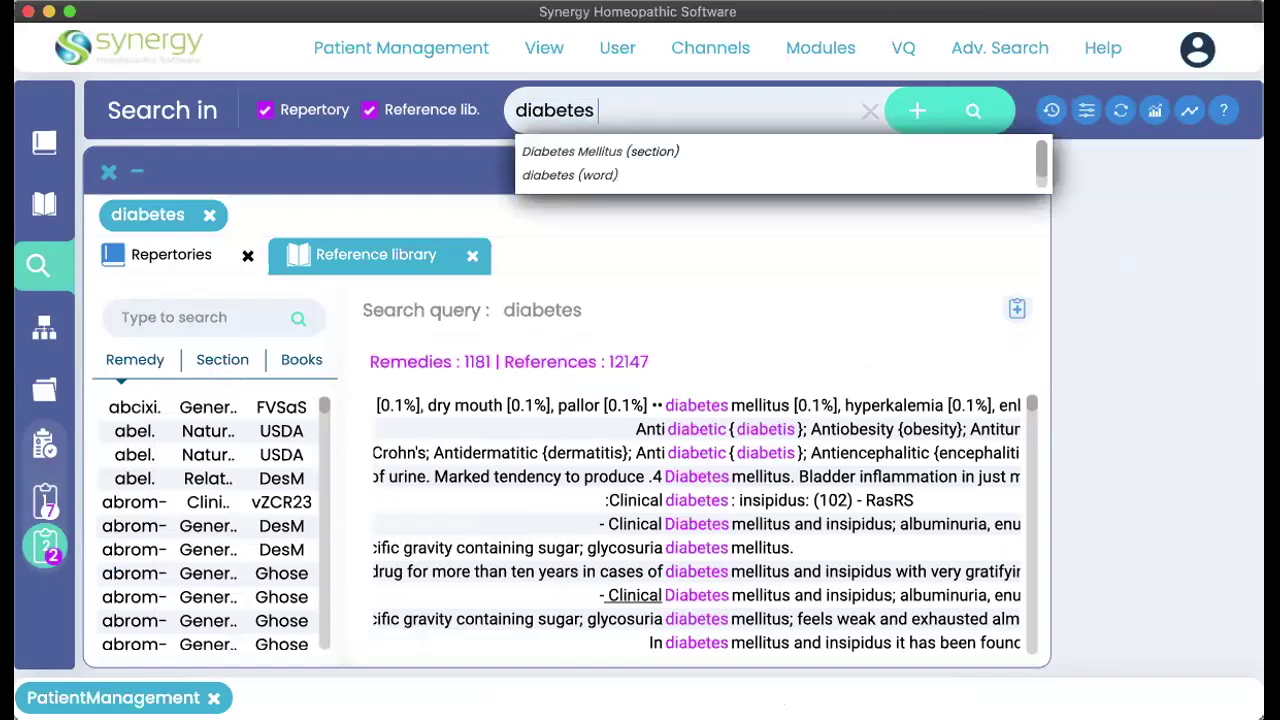
pyautogui.write('phos')
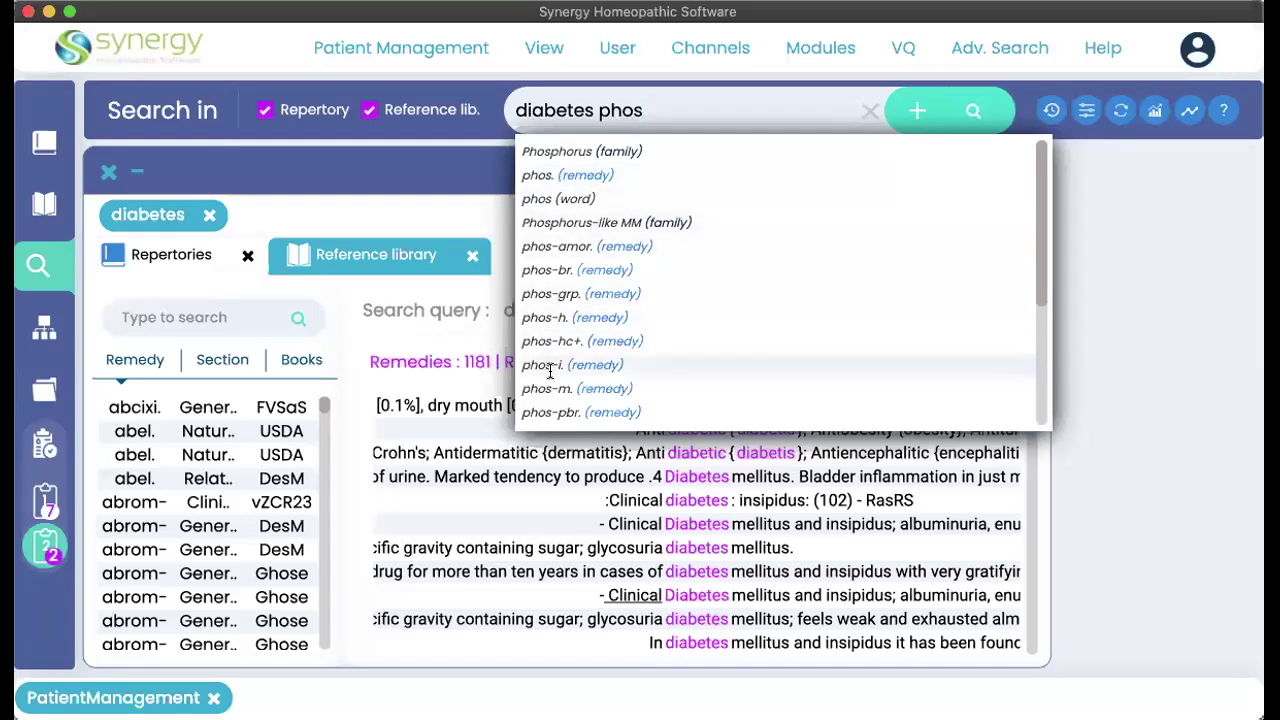
pyautogui.click(534, 174)
pyautogui.click(664, 110)
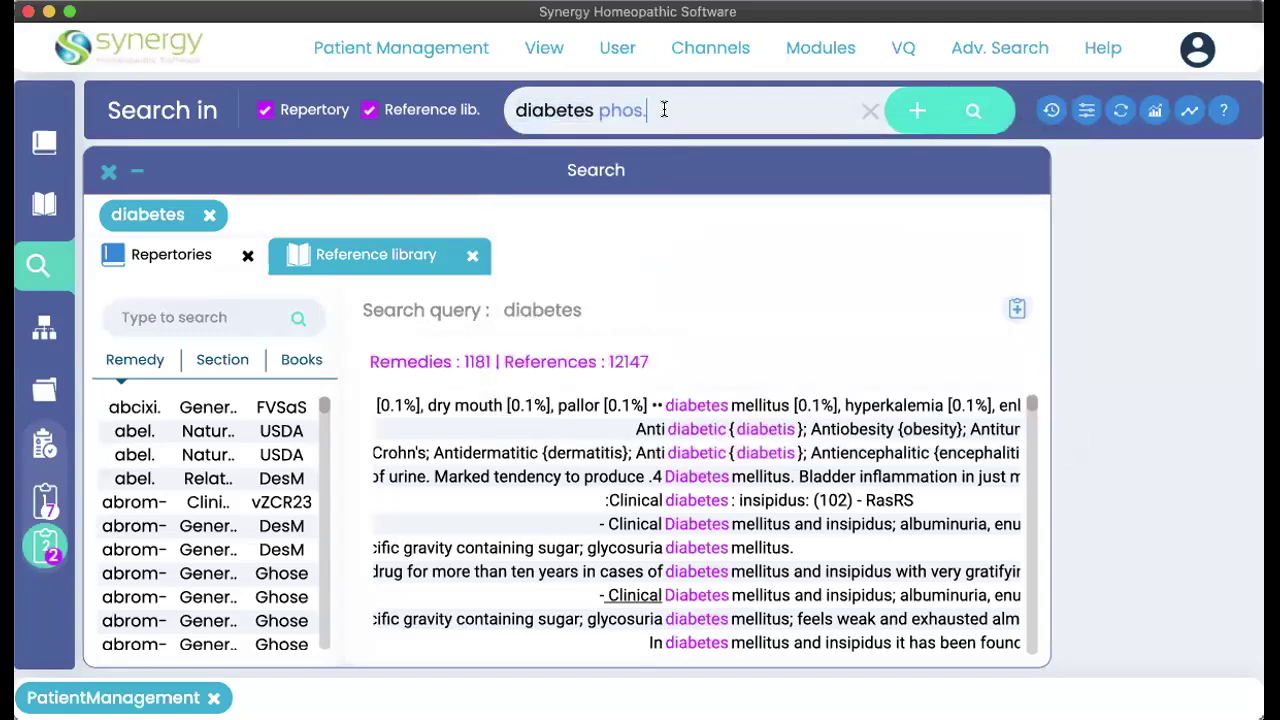
pyautogui.click(974, 114)
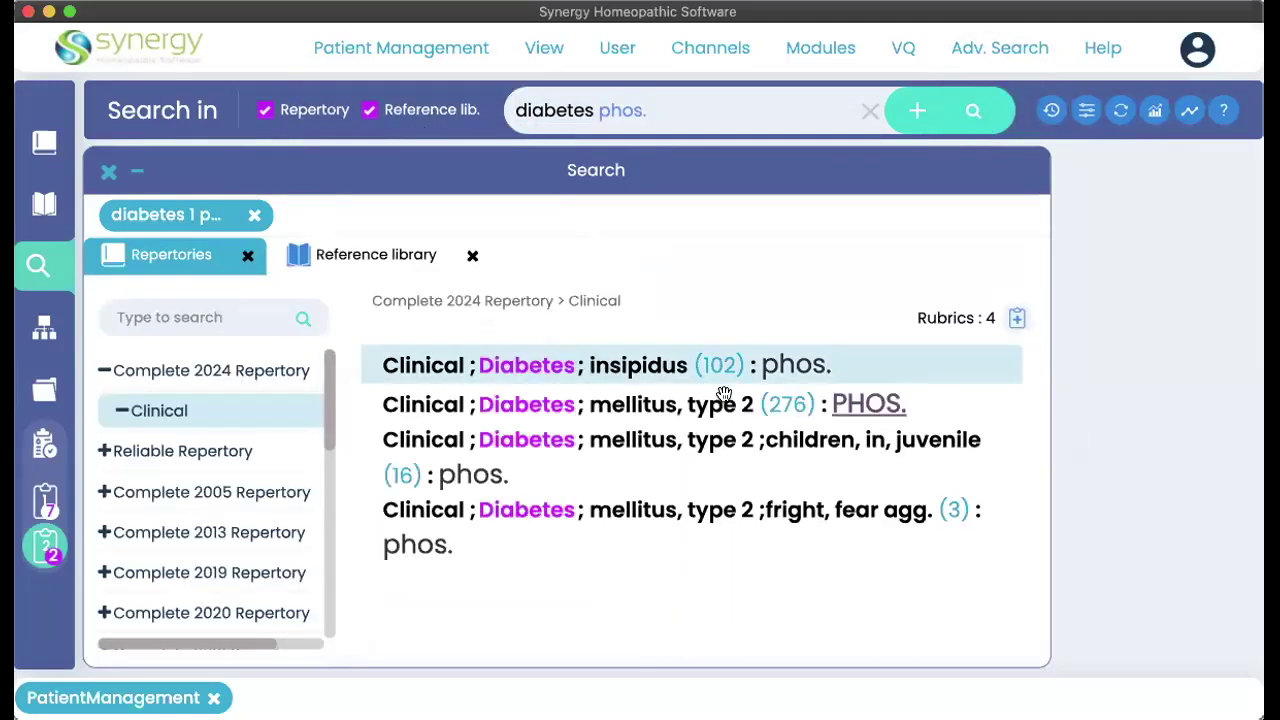
# - Review the Reference Library's phos. entries on diabetes, including those from Bernoville's Diabetes
pyautogui.click(370, 252)
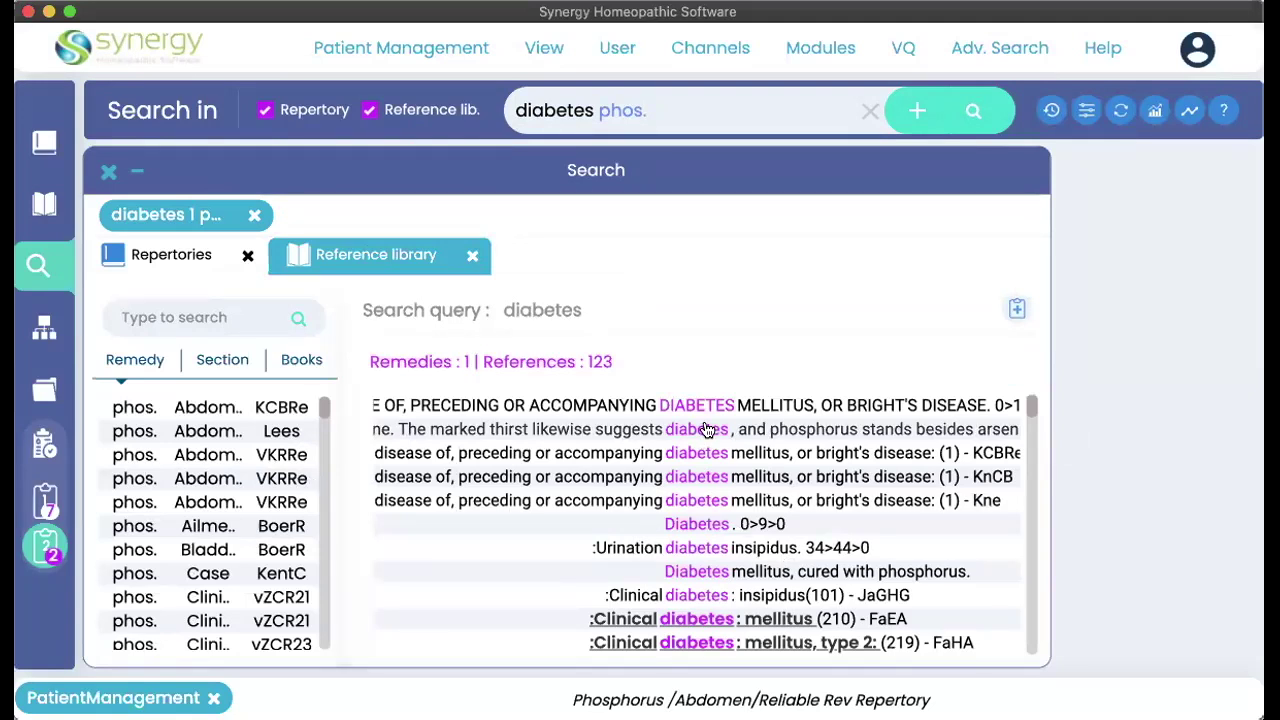
pyautogui.scroll(-5, 691, 575)
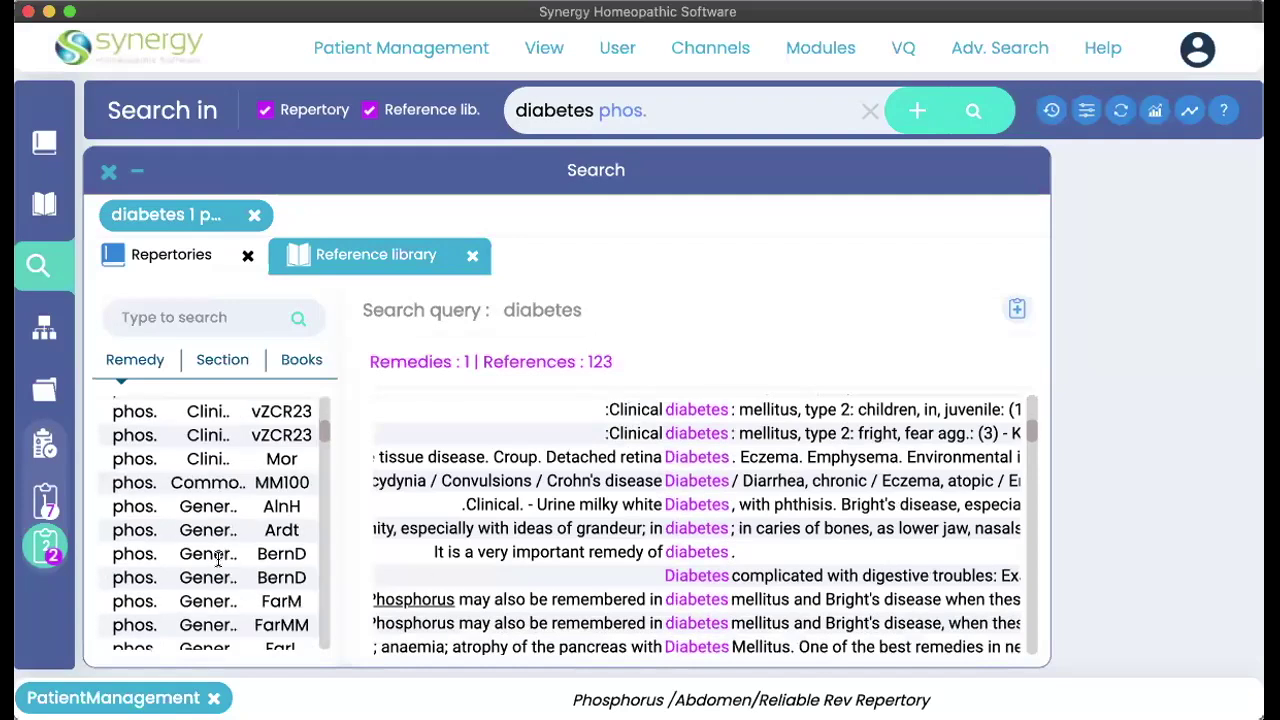
pyautogui.scroll(-4, 652, 582)
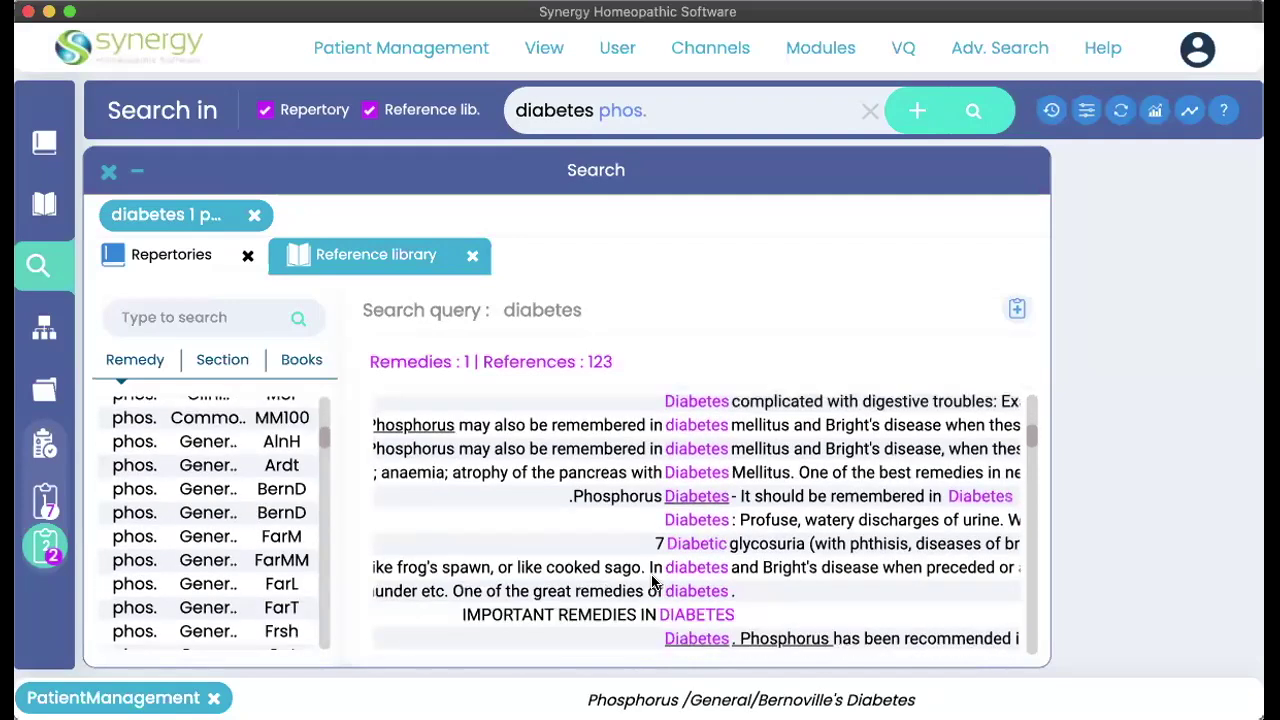
pyautogui.scroll(2, 652, 582)
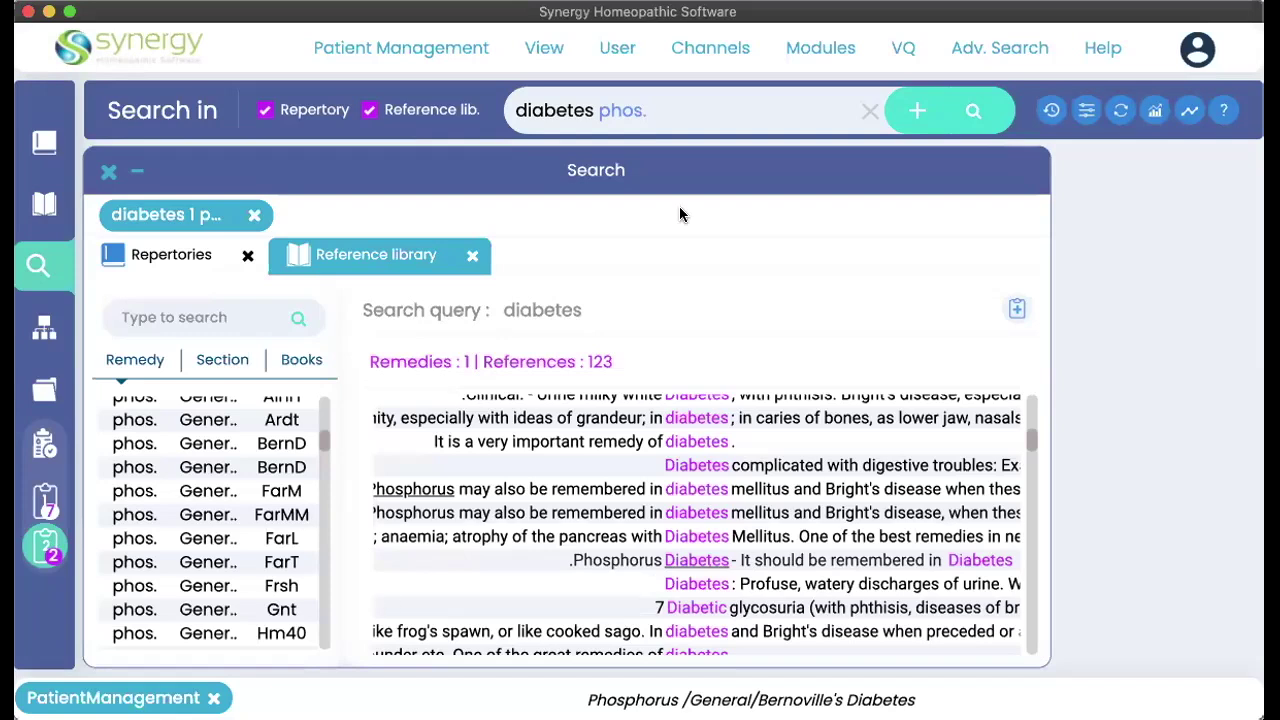
# - Replace the search query with the keyword "fear"
pyautogui.tripleClick(662, 110)
pyautogui.press('BackSpace')
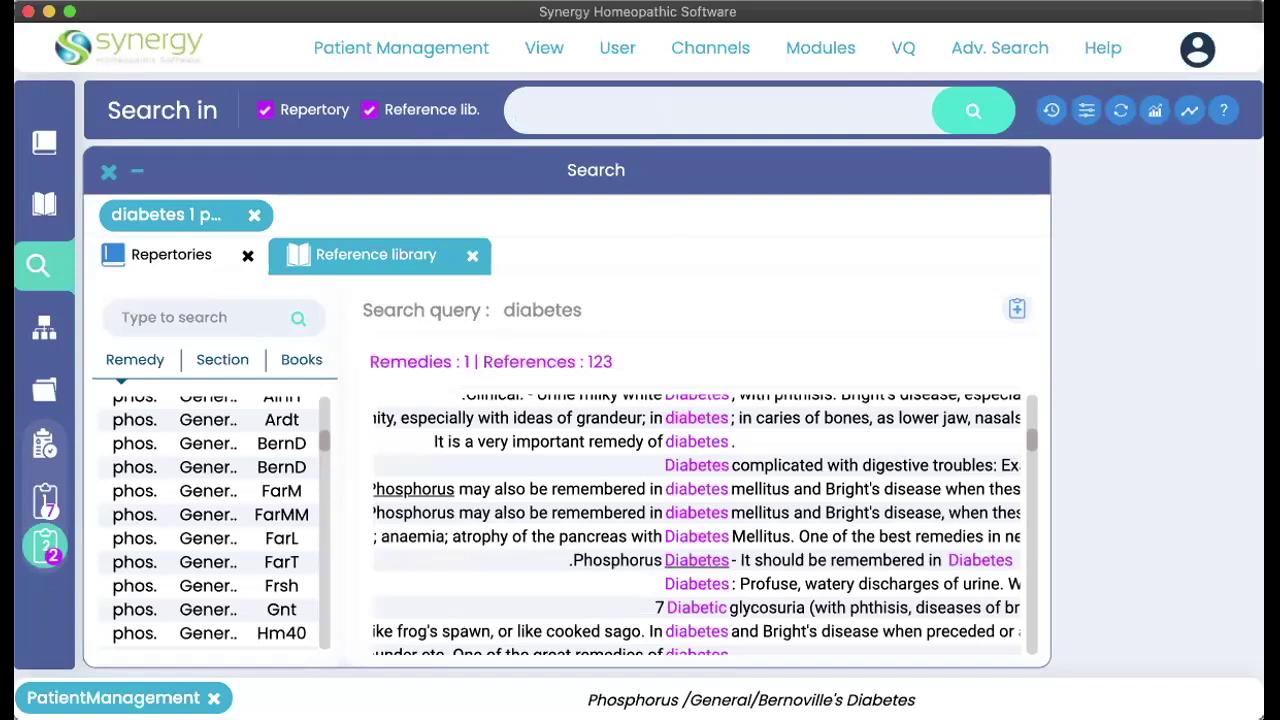
pyautogui.write('fear')
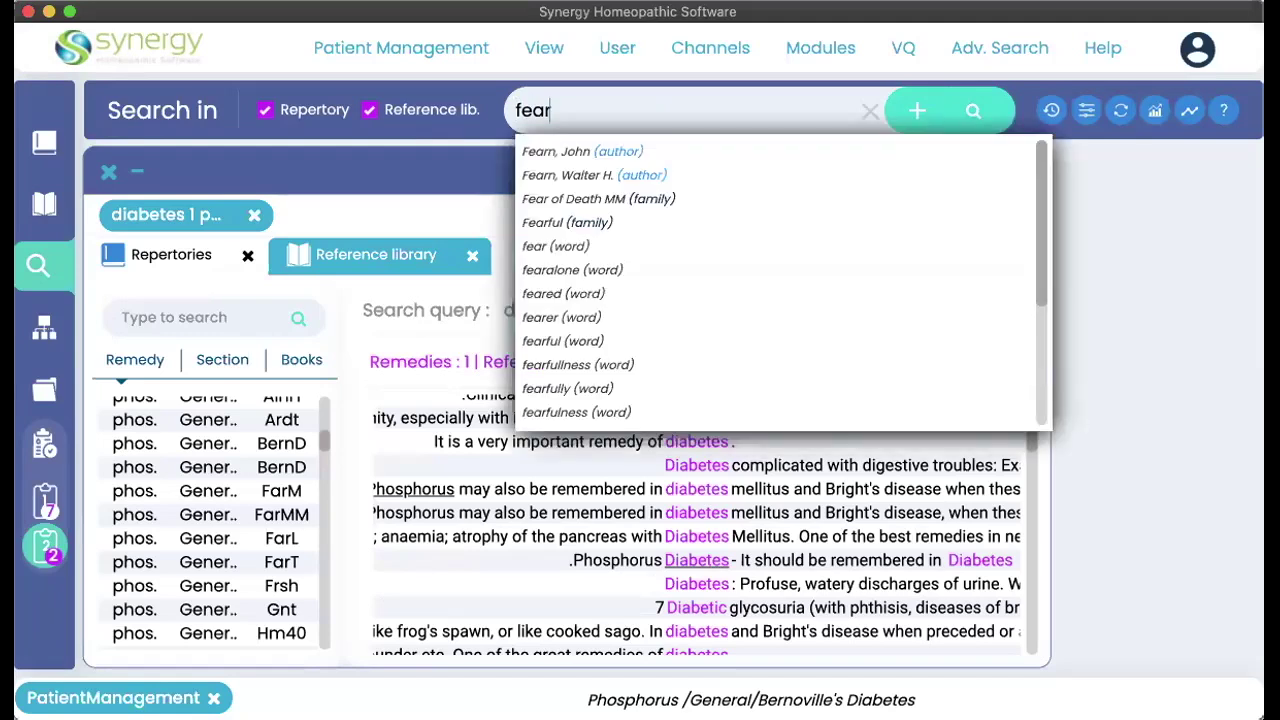
pyautogui.write(' carbon')
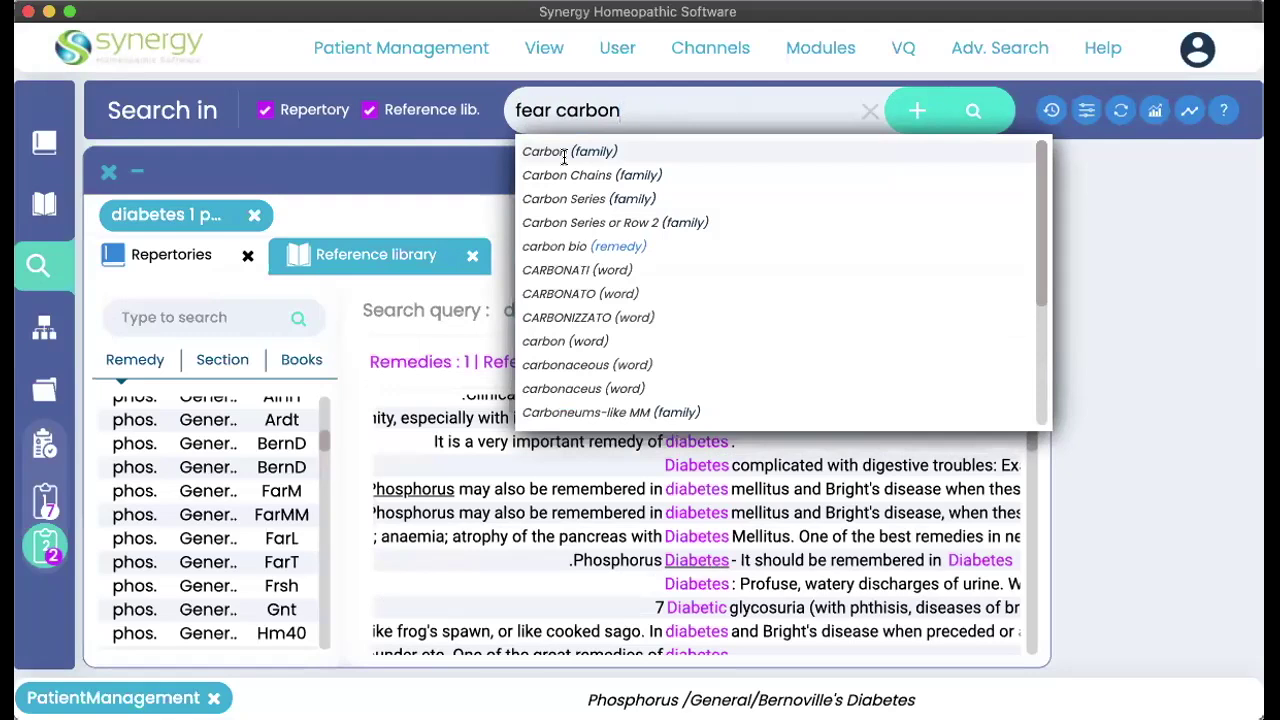
pyautogui.press('BackSpace')
pyautogui.press('BackSpace')
pyautogui.press('BackSpace')
pyautogui.press('BackSpace')
pyautogui.press('BackSpace')
pyautogui.press('BackSpace')
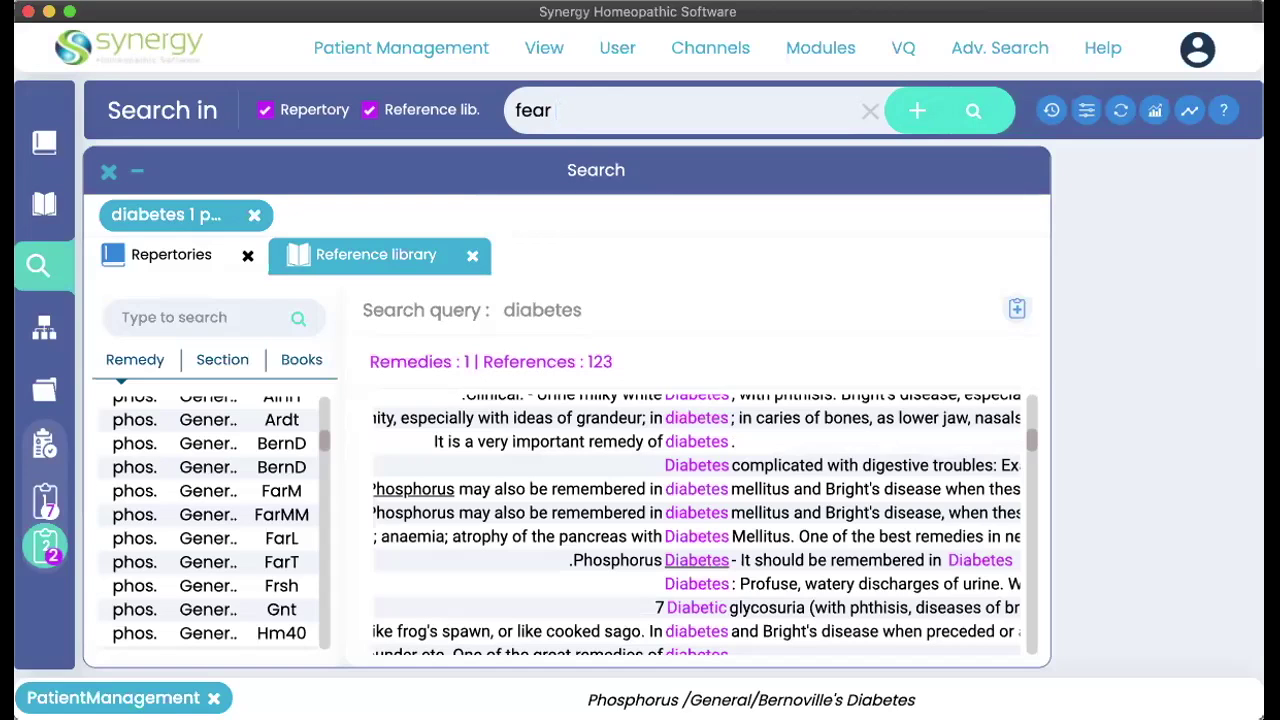
# - Try to limit the "fear" search to the Spiders family and check both the reference library and repertory results
pyautogui.write('spider')
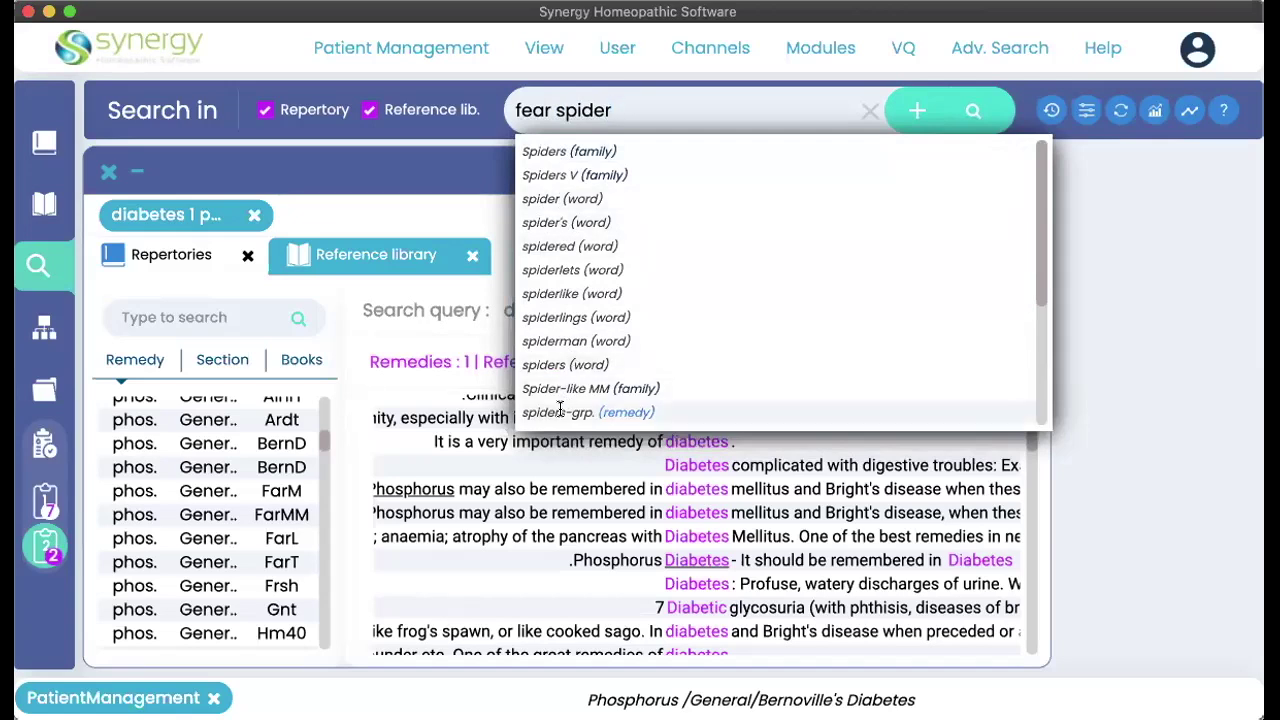
pyautogui.click(569, 151)
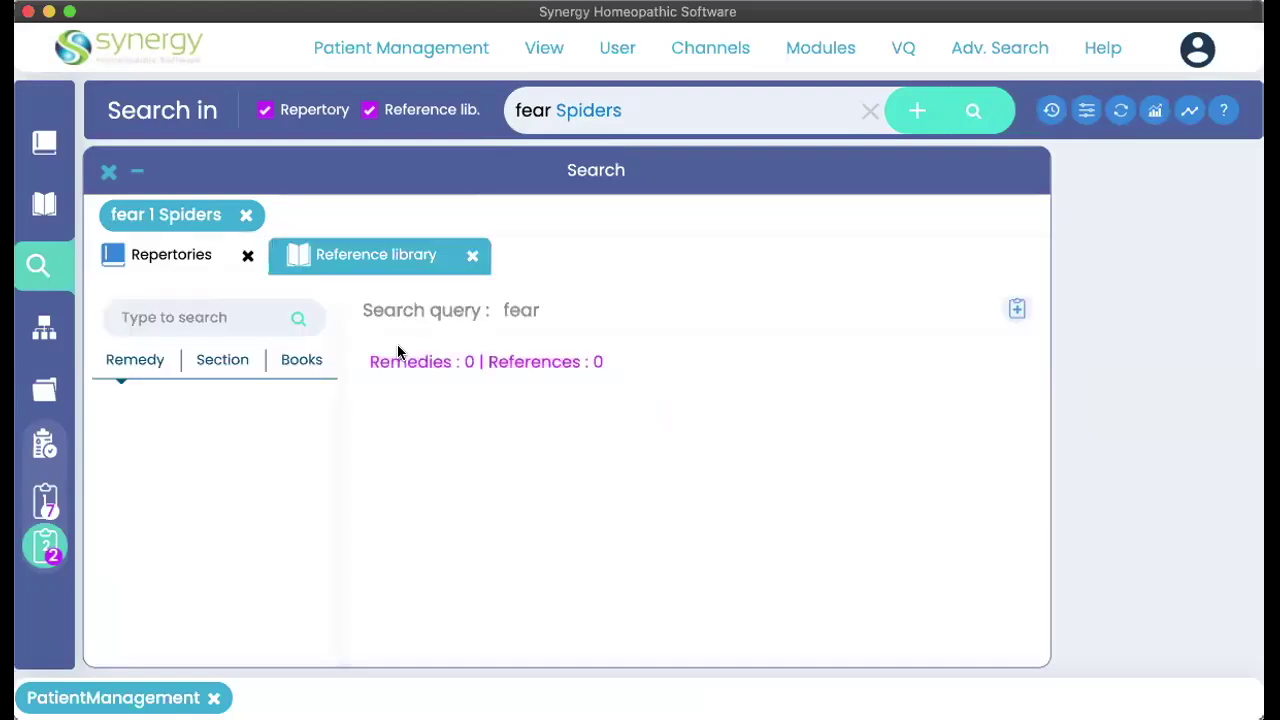
pyautogui.click(171, 254)
# - Try the "fear" search with the remedy spiders-grp. as the limit instead of the Spiders family
pyautogui.click(638, 112)
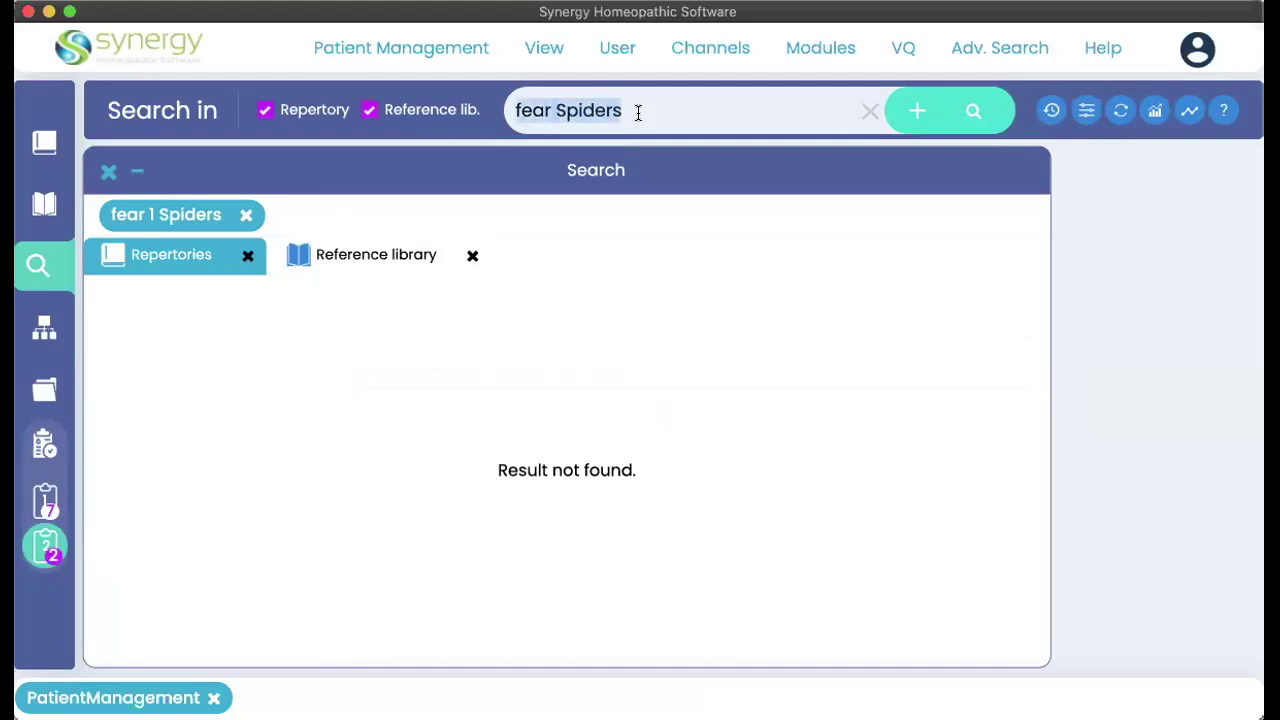
pyautogui.click(638, 112)
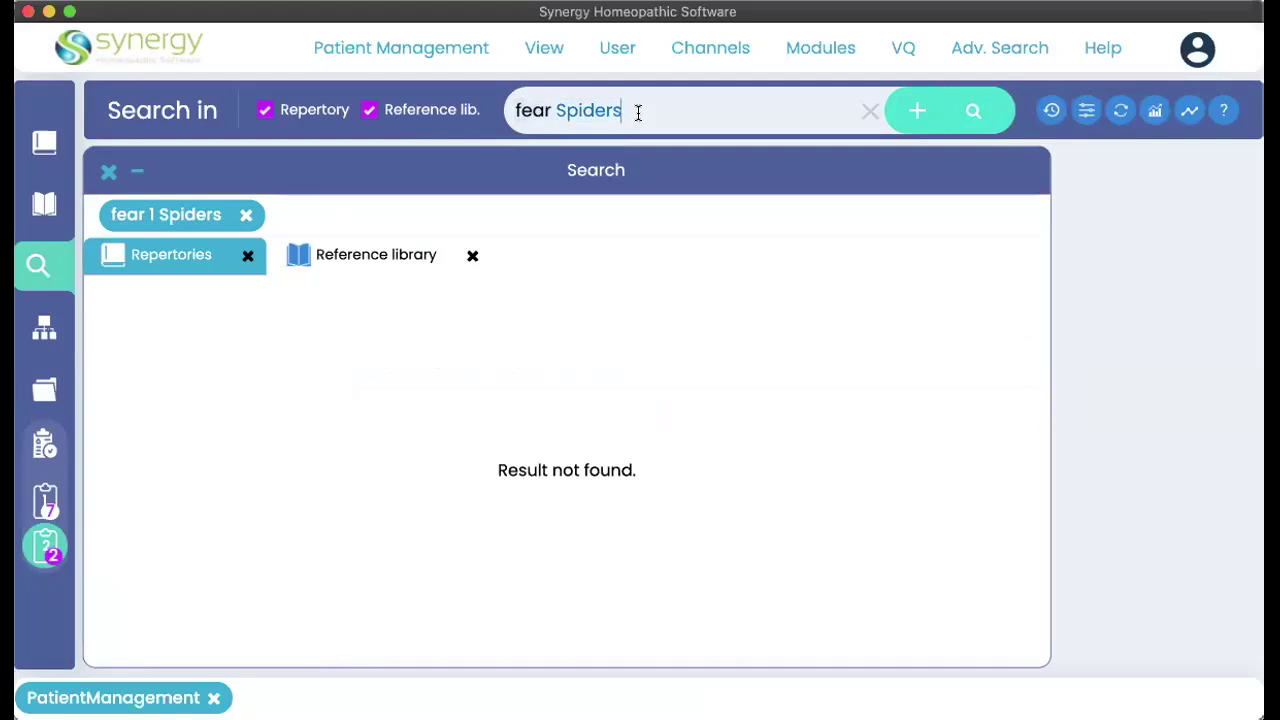
pyautogui.press('BackSpace')
pyautogui.press('BackSpace')
pyautogui.press('BackSpace')
pyautogui.press('BackSpace')
pyautogui.press('BackSpace')
pyautogui.press('BackSpace')
pyautogui.press('BackSpace')
pyautogui.write('spider')
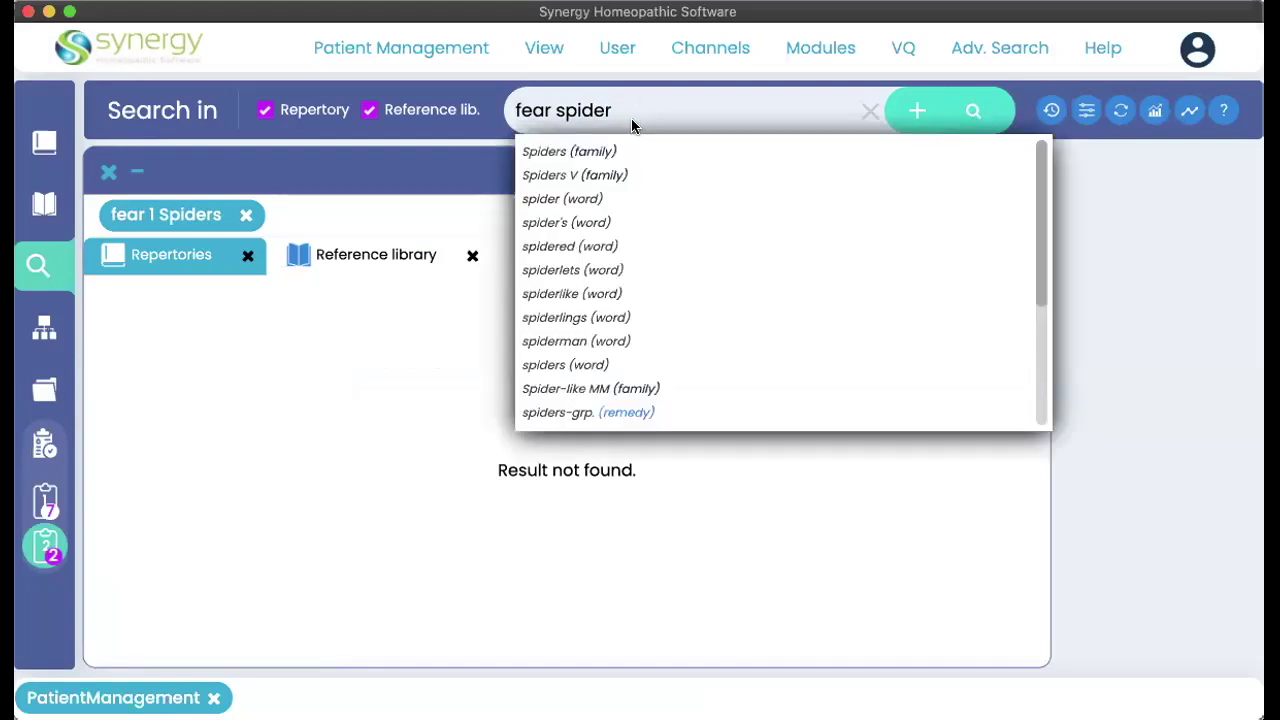
pyautogui.scroll(-1, 615, 242)
pyautogui.scroll(1, 591, 145)
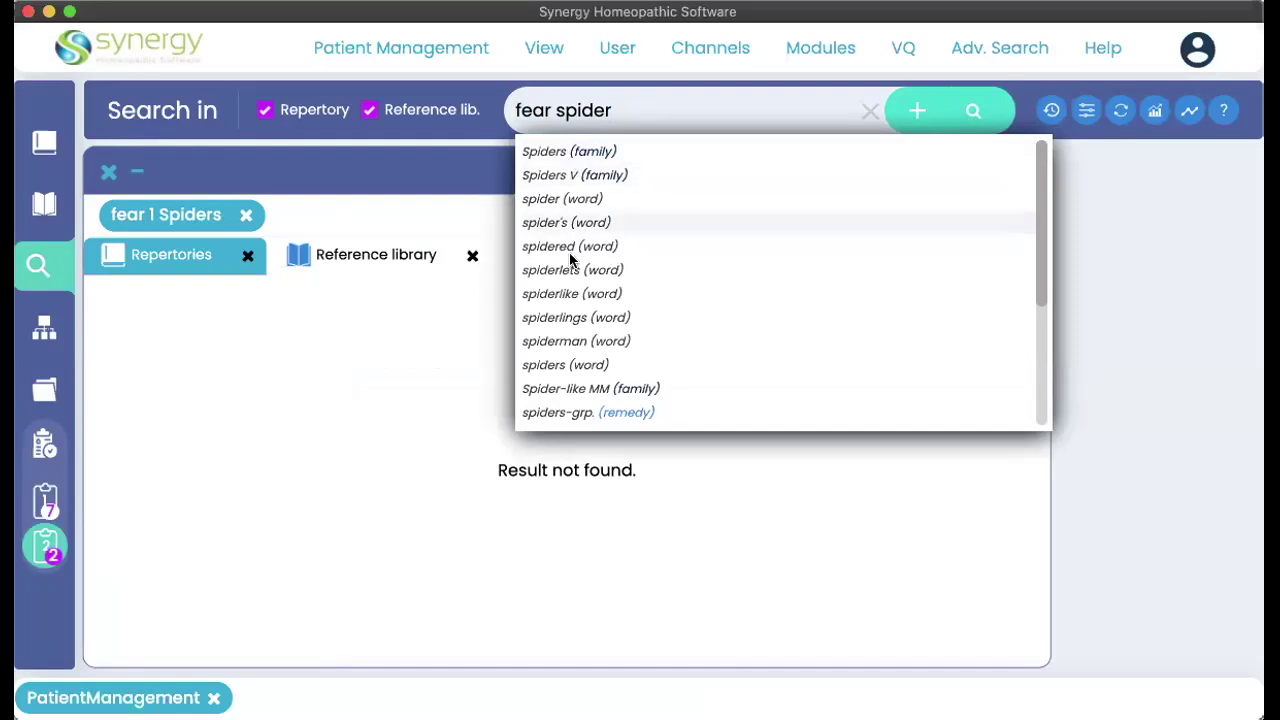
pyautogui.scroll(-3, 572, 260)
pyautogui.scroll(-5, 572, 260)
pyautogui.scroll(3, 571, 340)
pyautogui.click(562, 300)
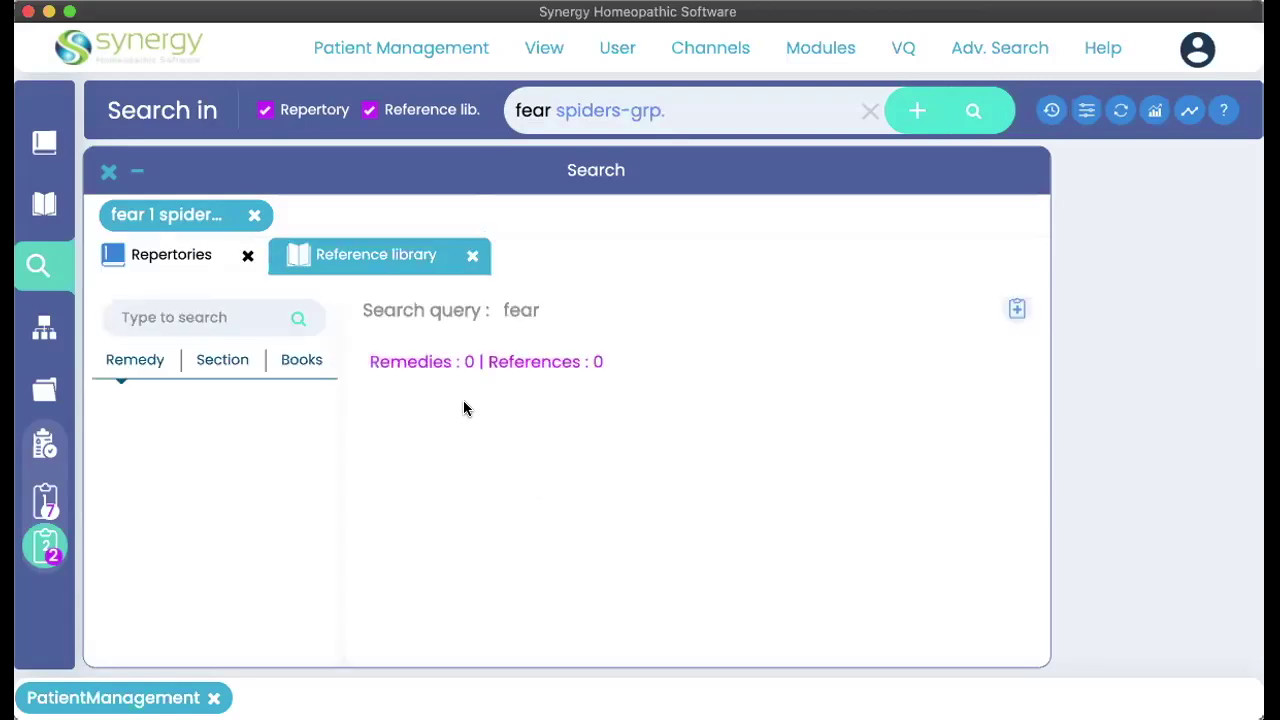
# - Remove the spiders-grp. limit and the partial entry "taren" so the query contains only "fear"
pyautogui.click(686, 114)
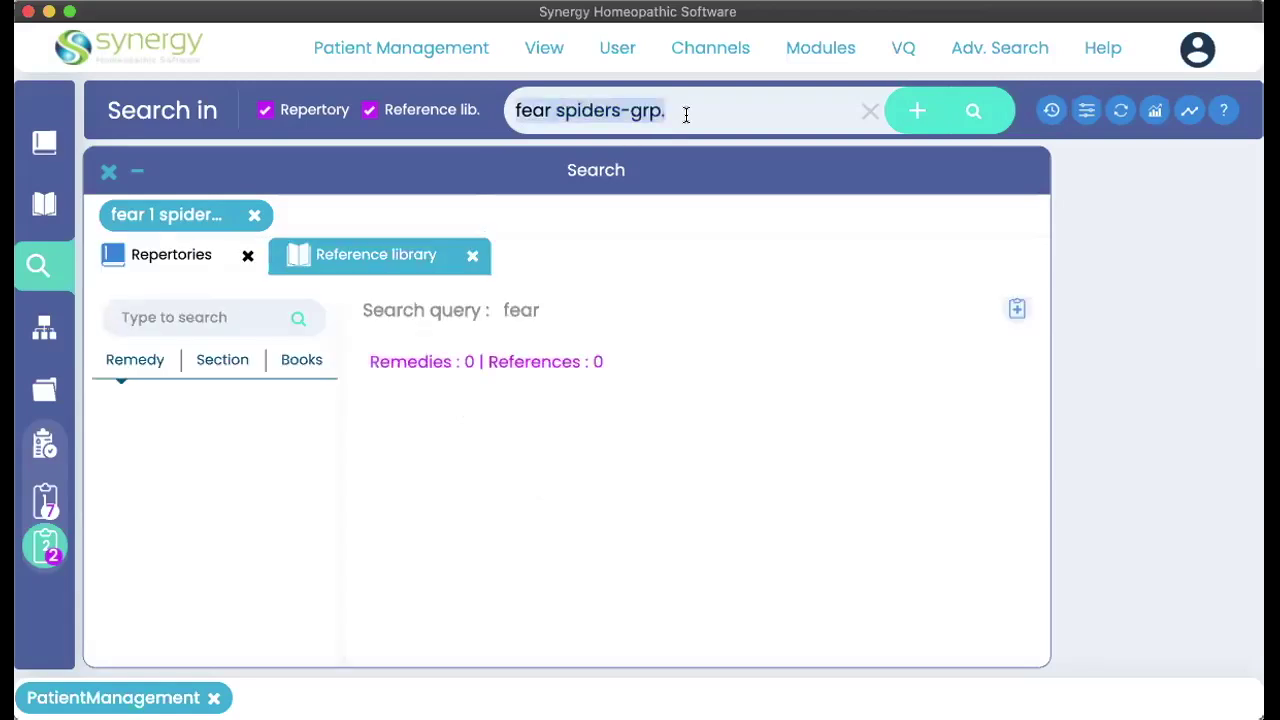
pyautogui.click(686, 114)
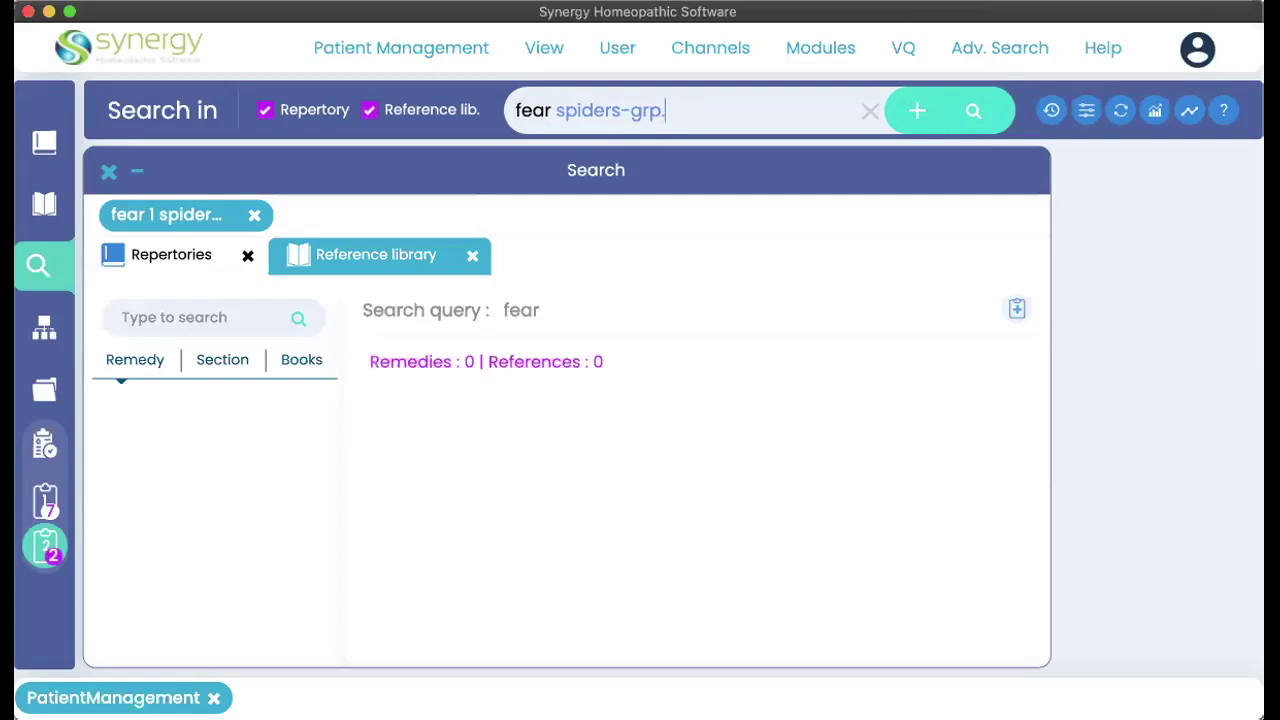
pyautogui.press('BackSpace')
pyautogui.press('BackSpace')
pyautogui.write('taren')
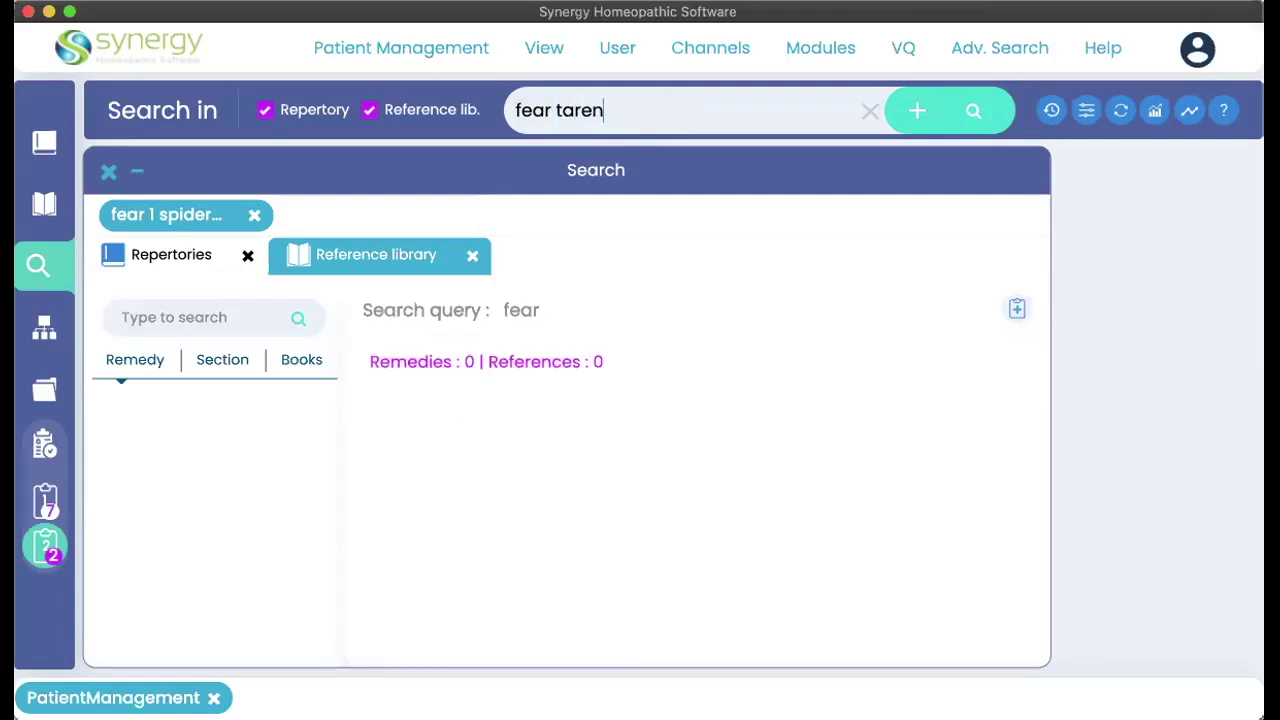
pyautogui.press('BackSpace')
pyautogui.press('BackSpace')
pyautogui.press('BackSpace')
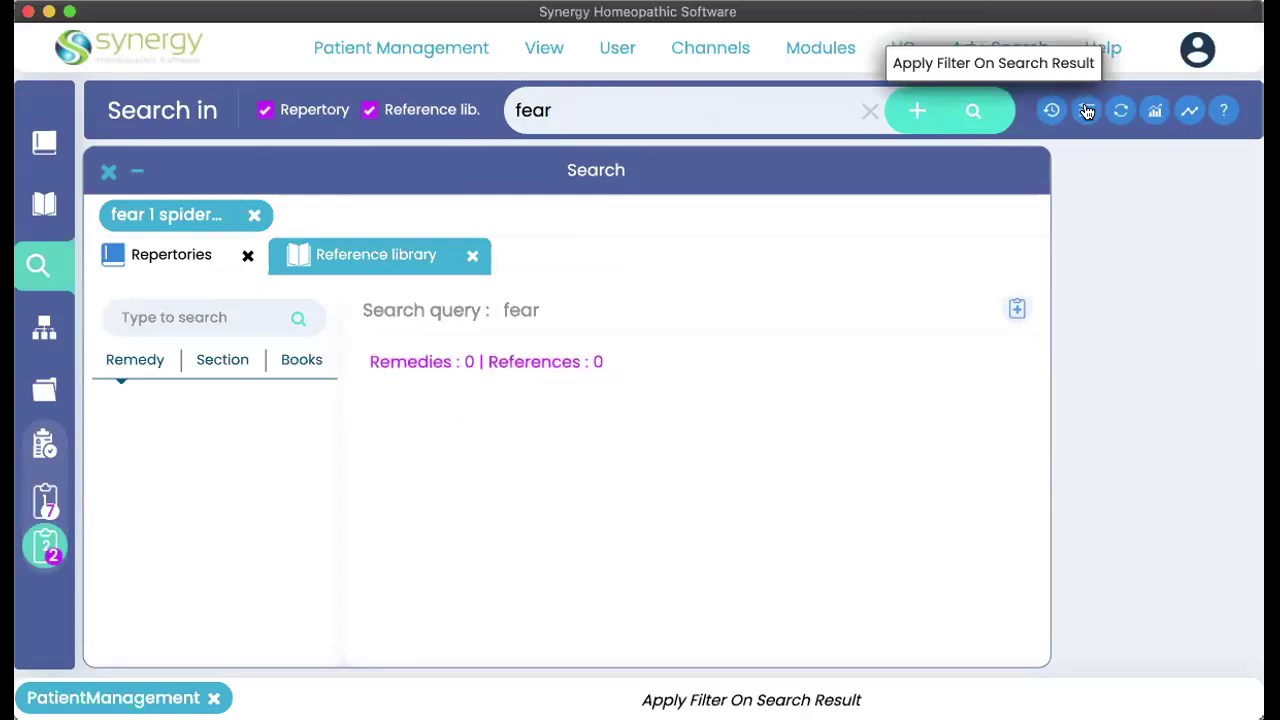
# - Exclude the repertory so "fear" is searched only in the reference library, and open the search result filter
pyautogui.click(1087, 111)
pyautogui.click(629, 103)
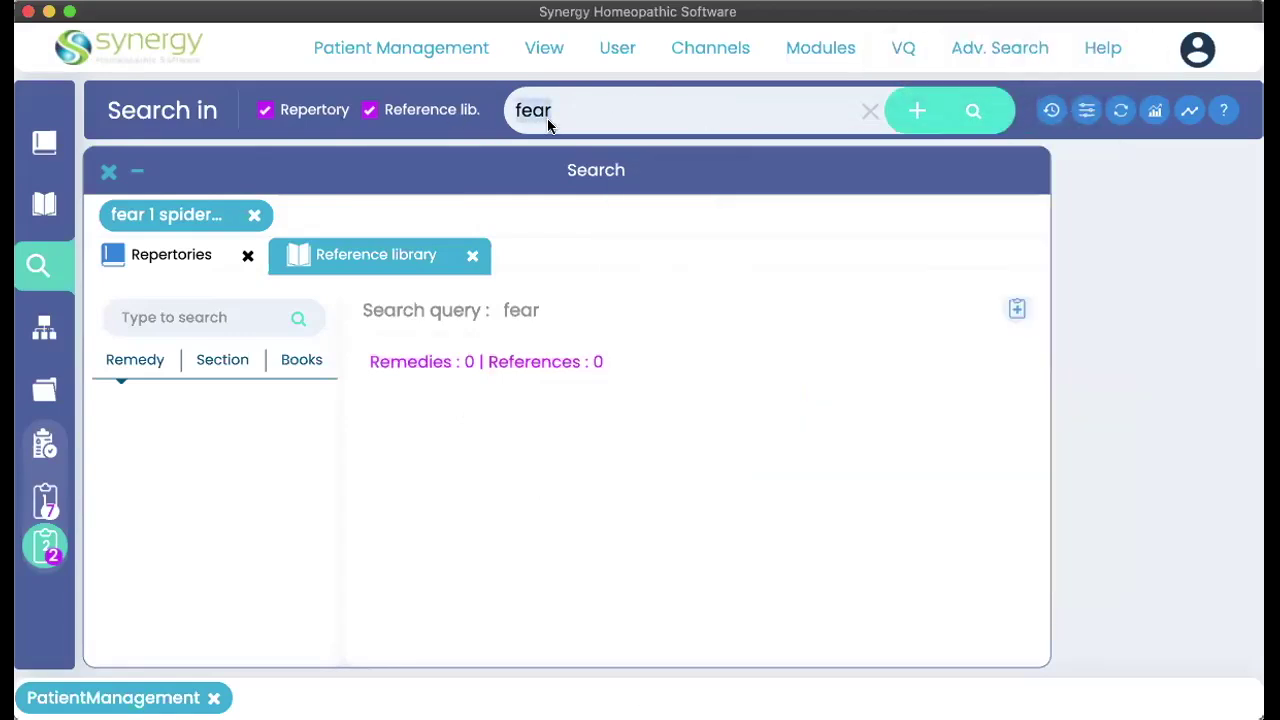
pyautogui.click(1081, 112)
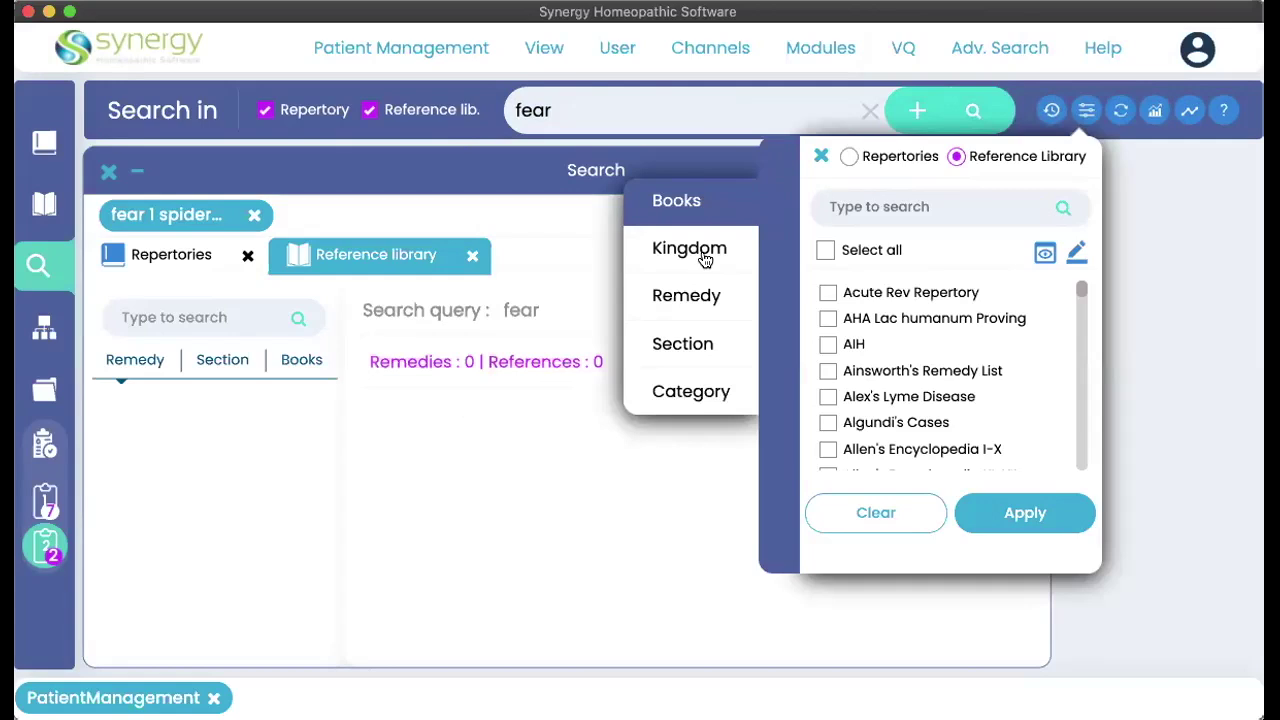
pyautogui.click(266, 110)
pyautogui.click(1085, 118)
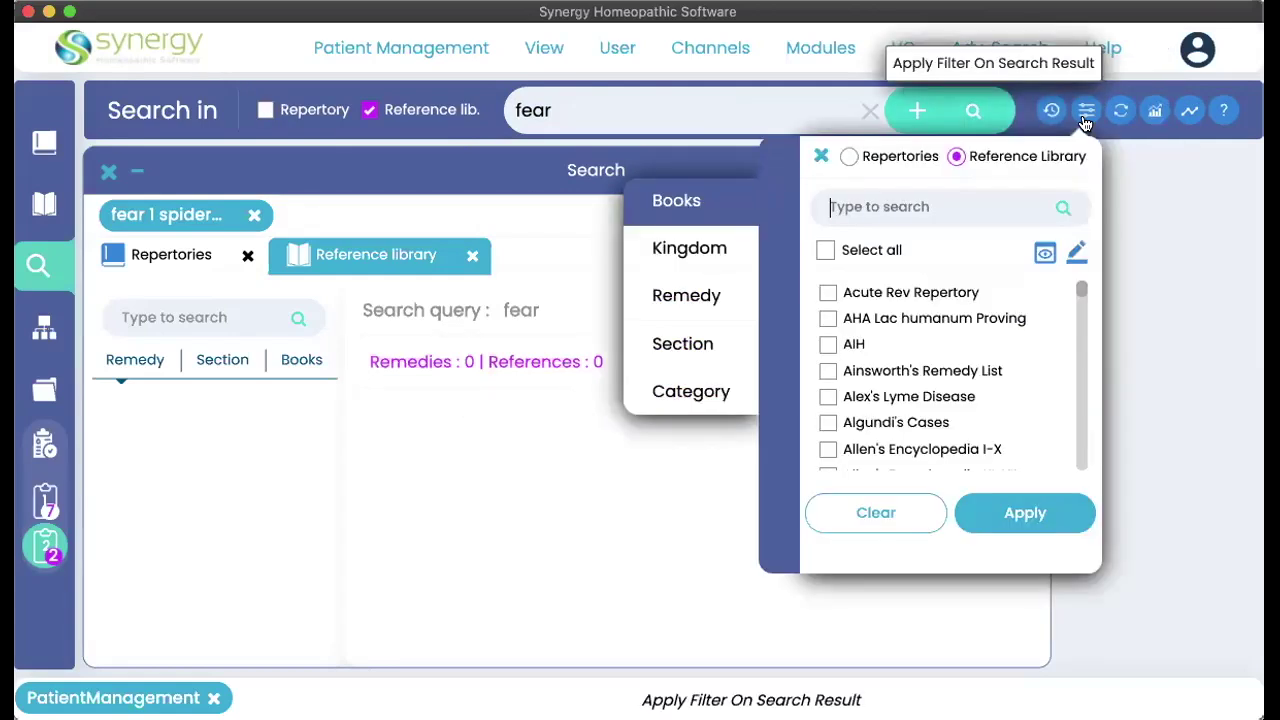
# - Filter the reference library search for "fear" by the animal kingdom group Arachnida and browse the results
pyautogui.click(688, 247)
pyautogui.click(779, 242)
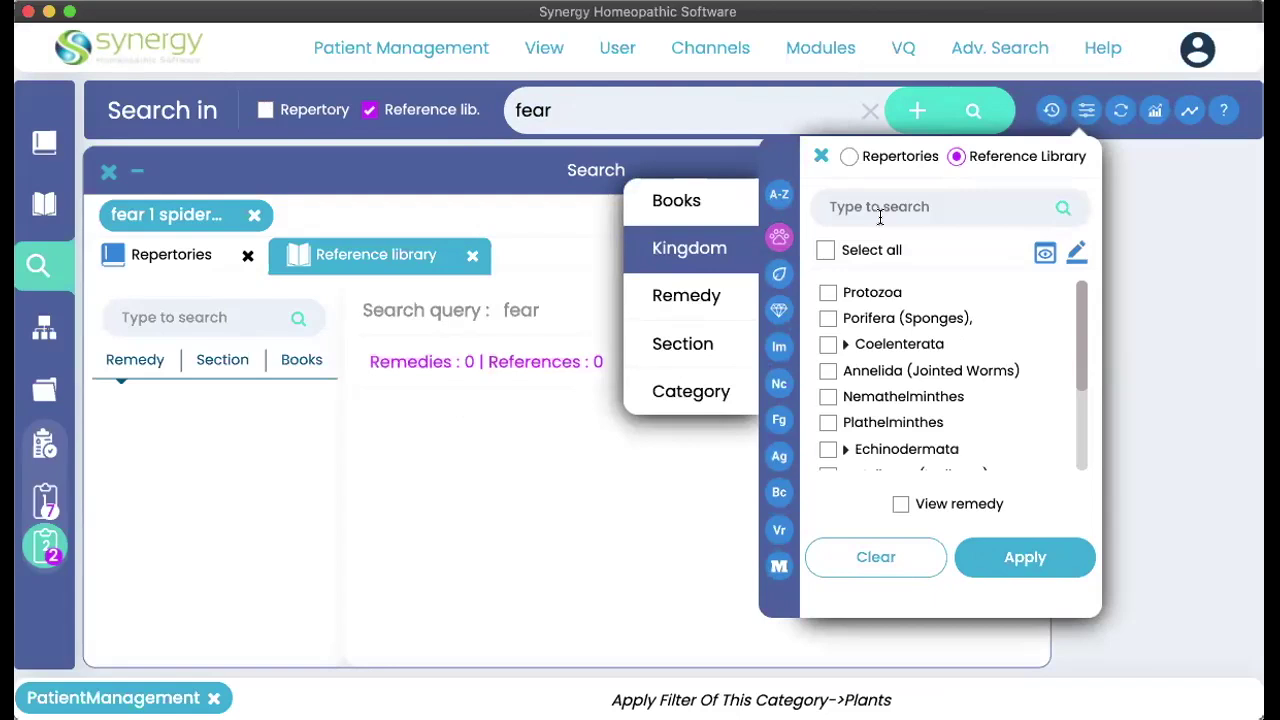
pyautogui.write('aa')
pyautogui.press('BackSpace')
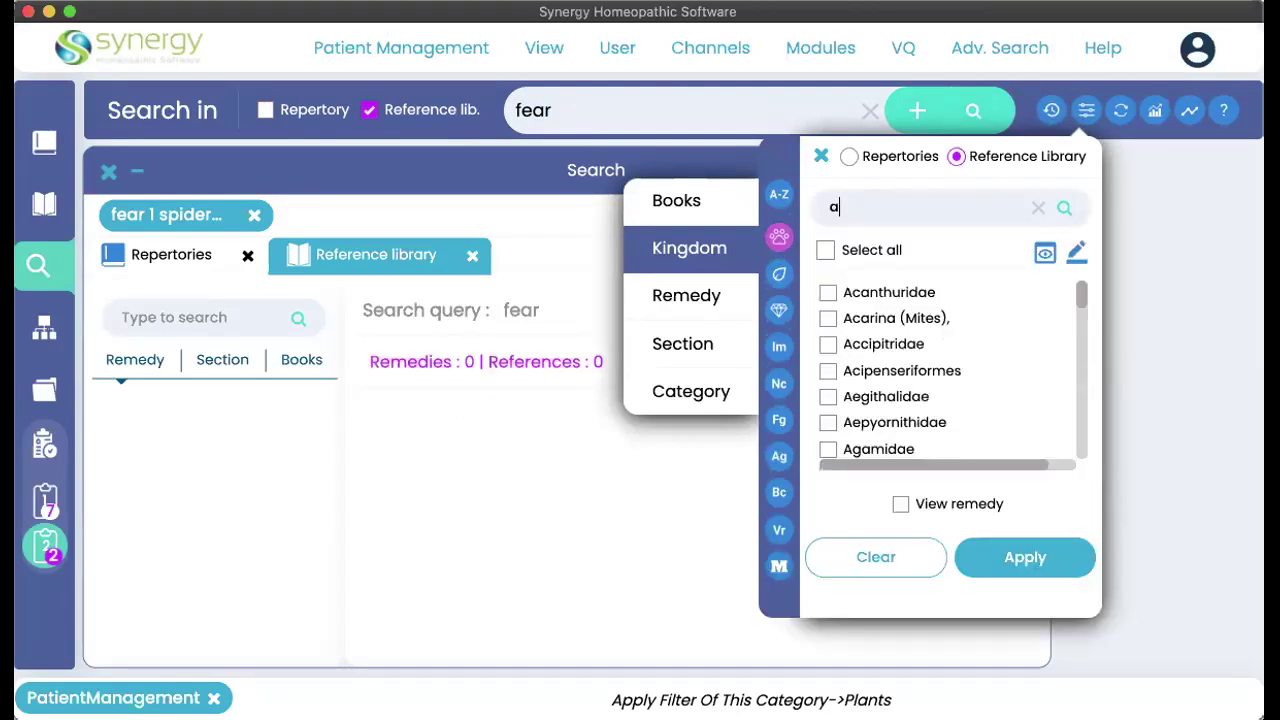
pyautogui.write('r')
pyautogui.click(827, 292)
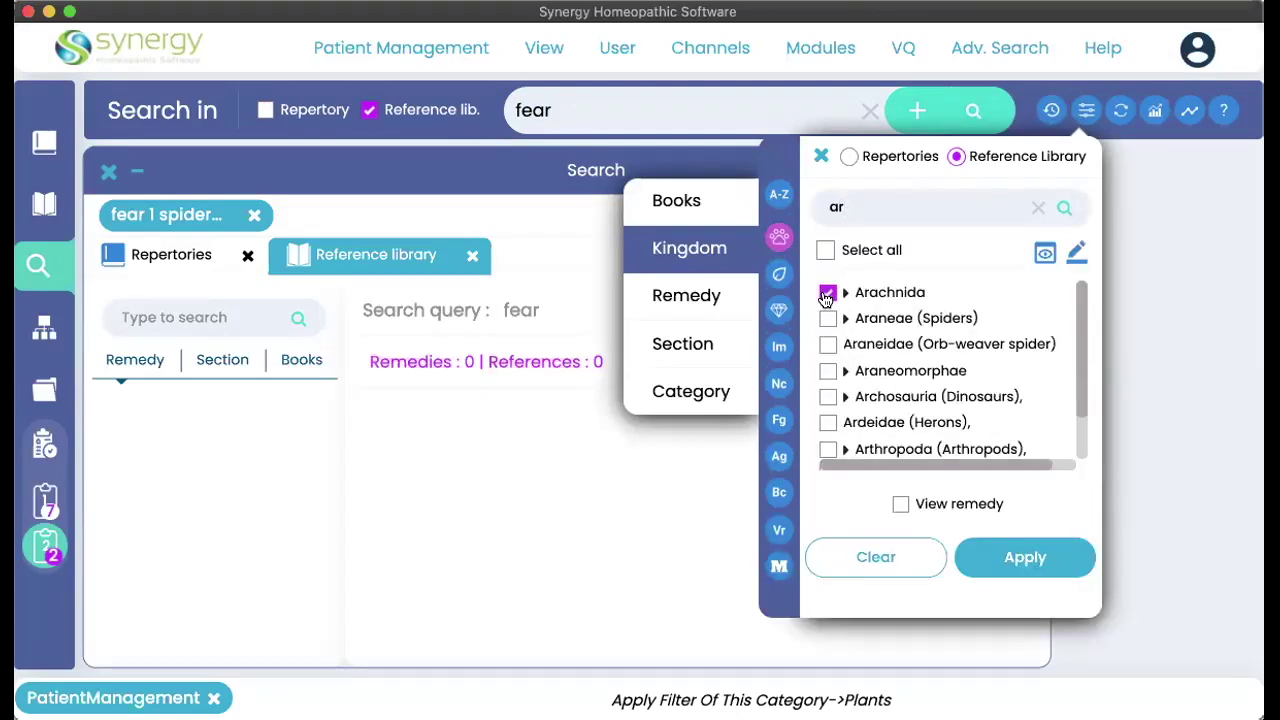
pyautogui.click(1007, 557)
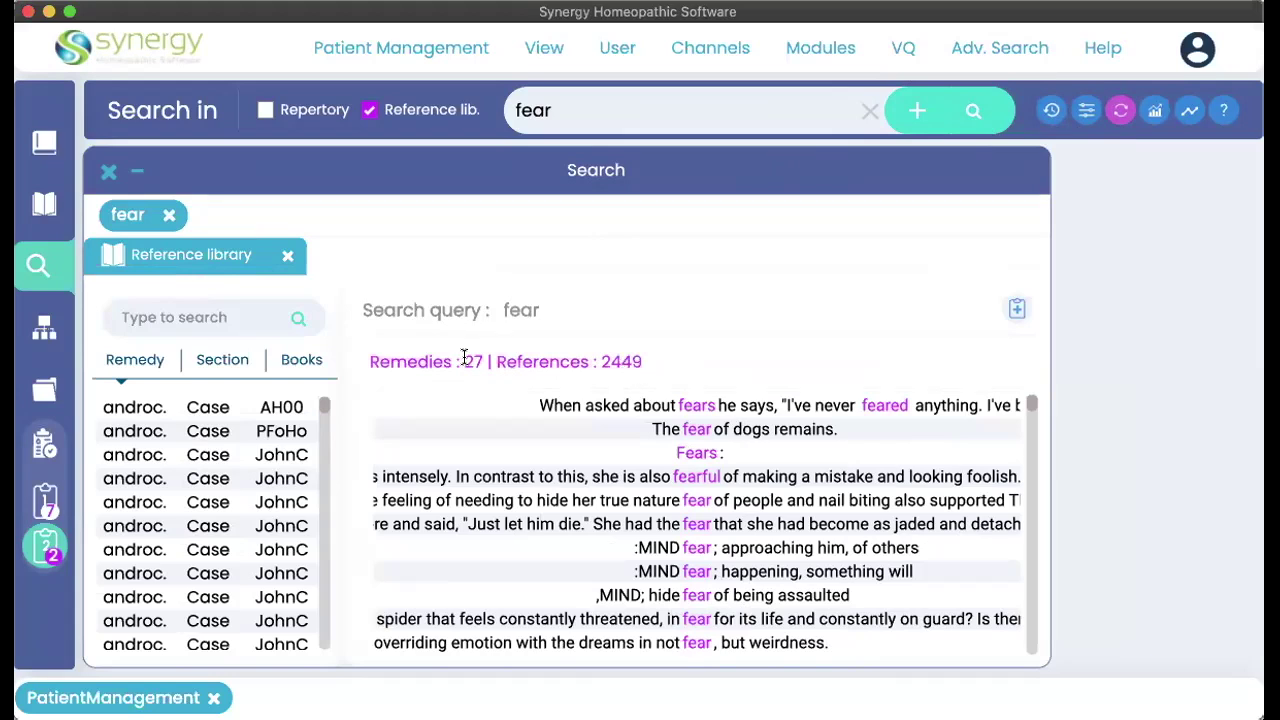
pyautogui.scroll(-5, 684, 570)
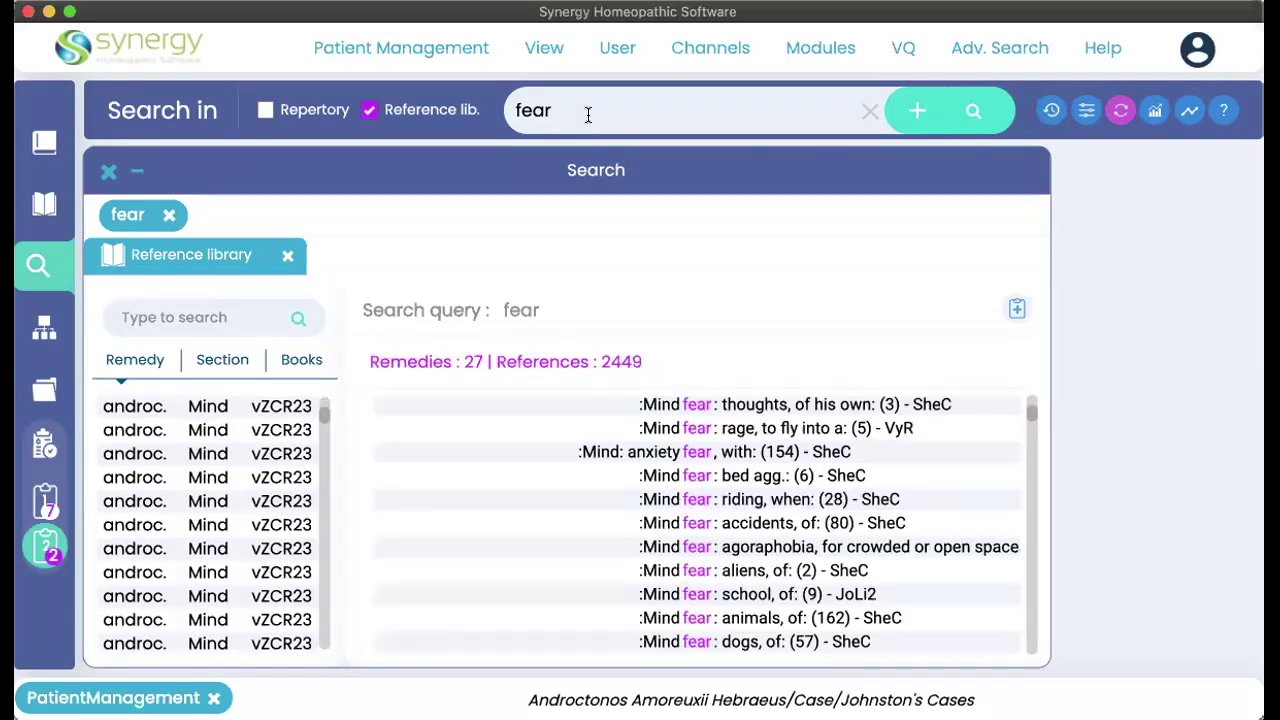
# - Clear the applied search filter and include the repertory in the search again
pyautogui.click(1120, 113)
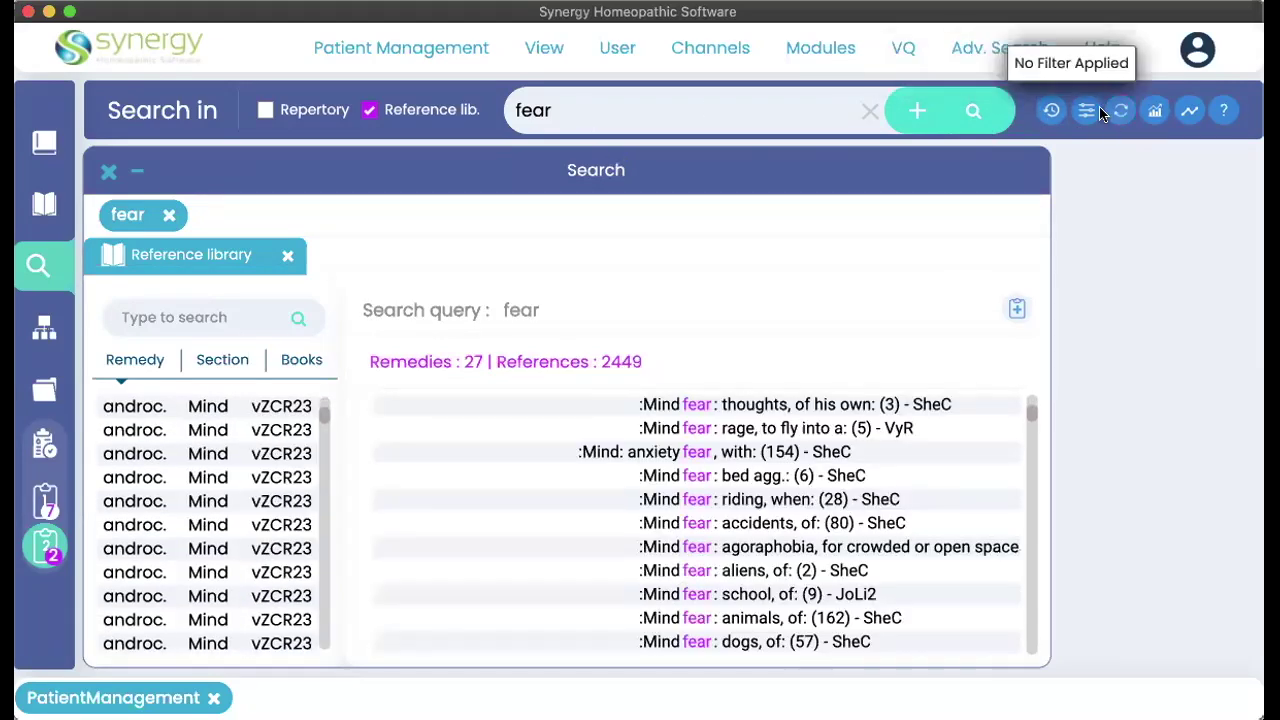
pyautogui.click(265, 110)
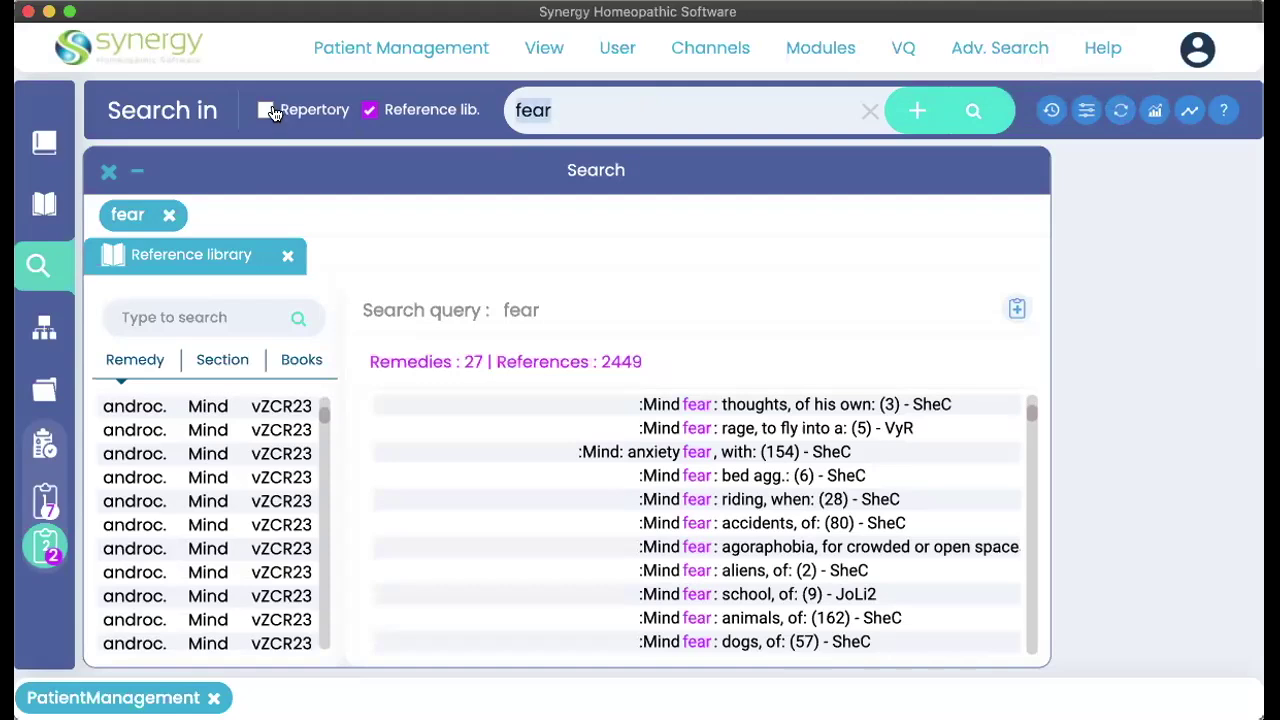
# - Search for "fear" limited to the Arachnida family through the search query itself
pyautogui.click(594, 125)
pyautogui.doubleClick(572, 103)
pyautogui.write('fear arachnida')
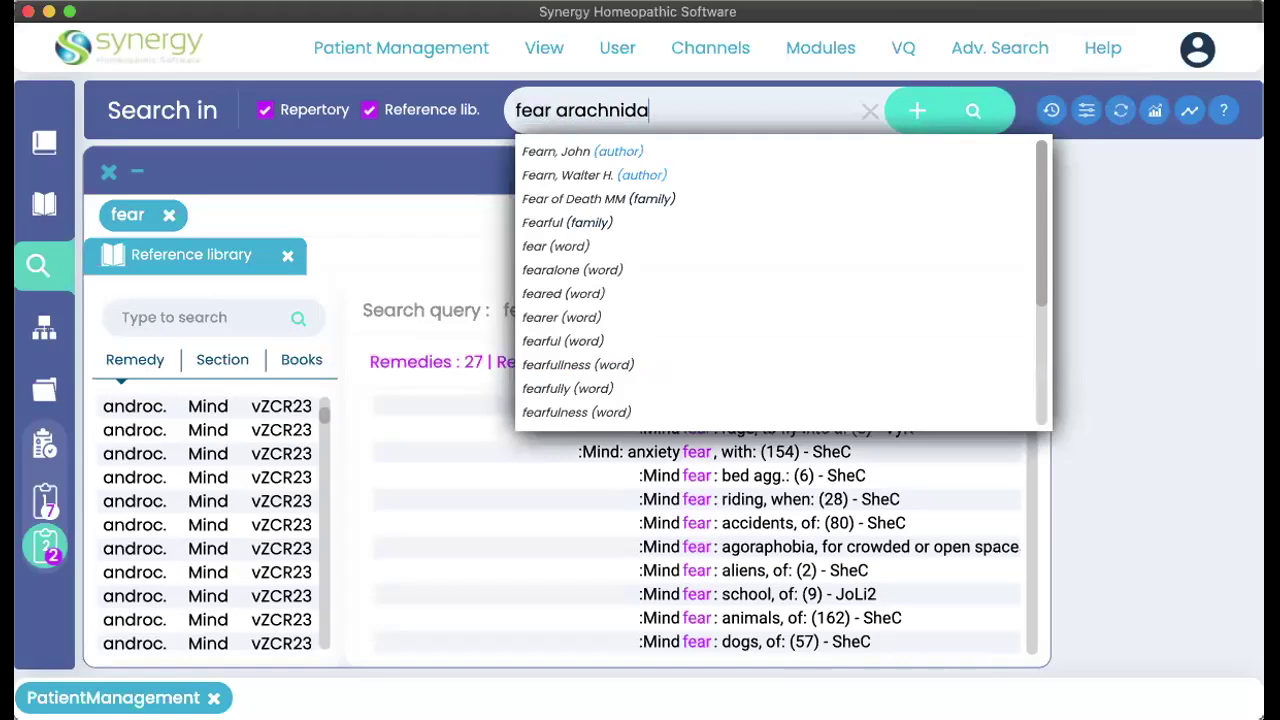
pyautogui.press('Return')
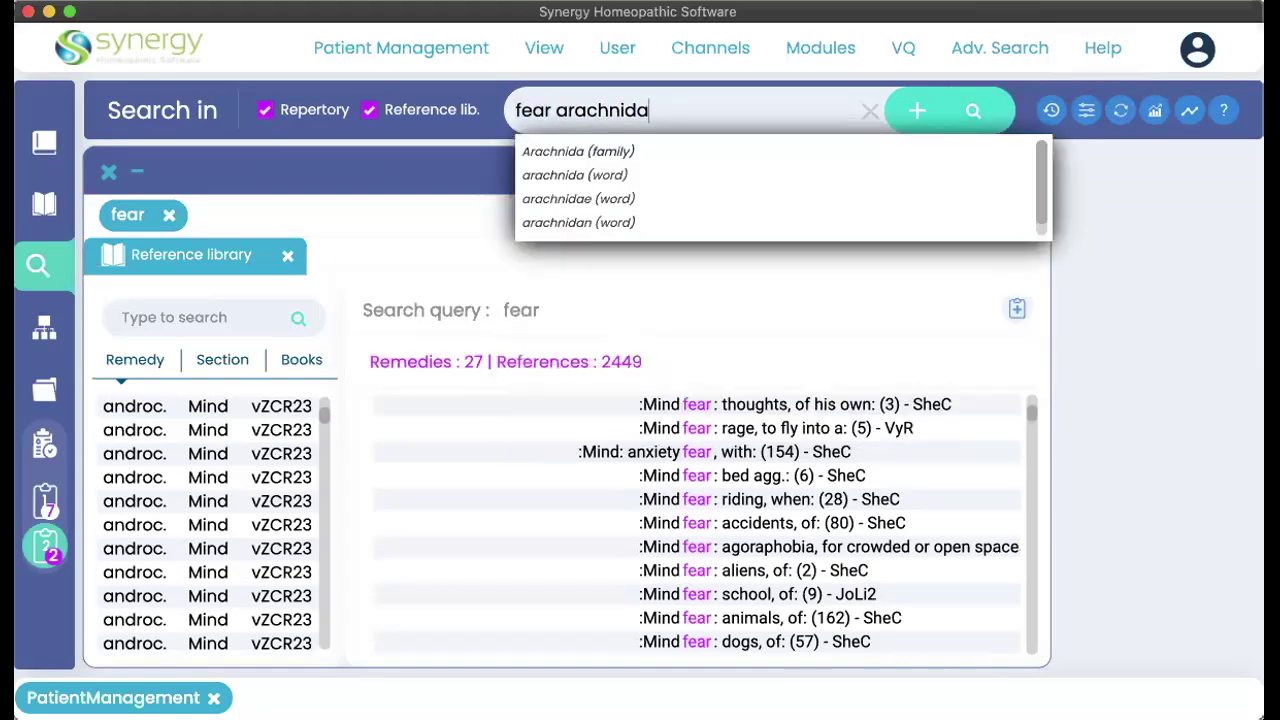
pyautogui.click(560, 150)
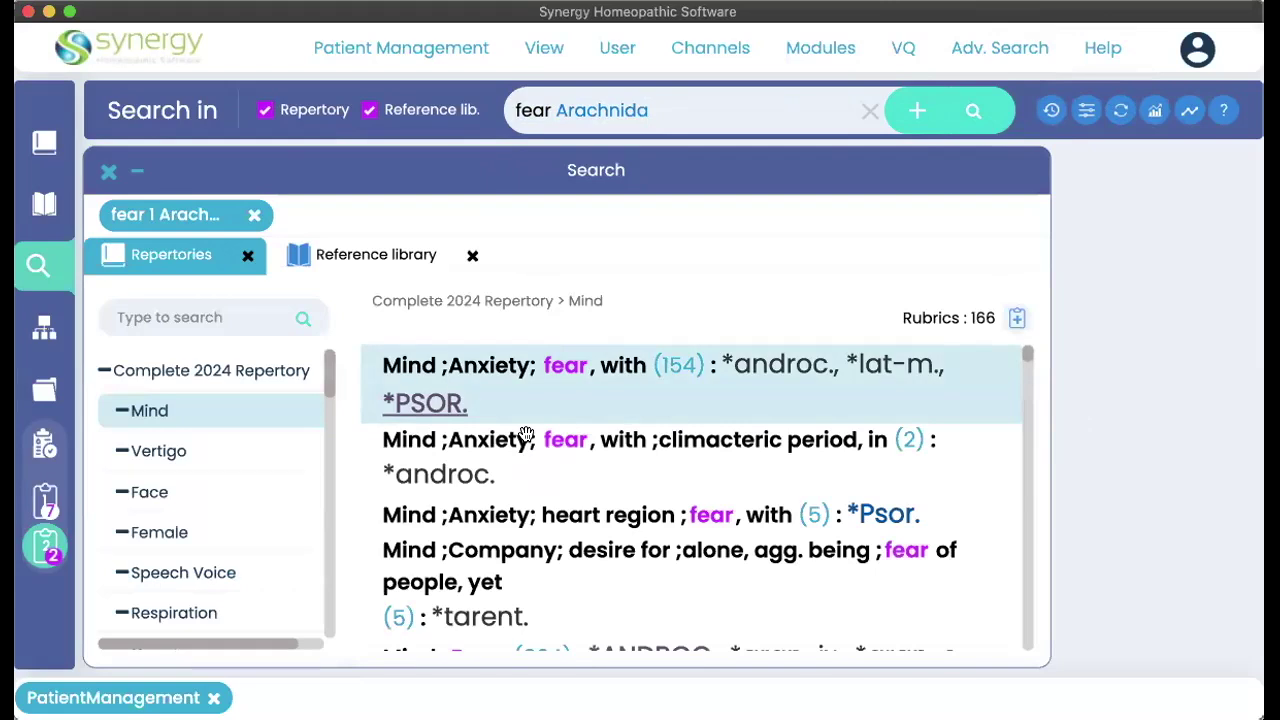
# - Examine the Arachnida "fear" results in the repertory's Mind, Face, Female and Speech Voice chapters and in the reference library
pyautogui.scroll(-5, 525, 437)
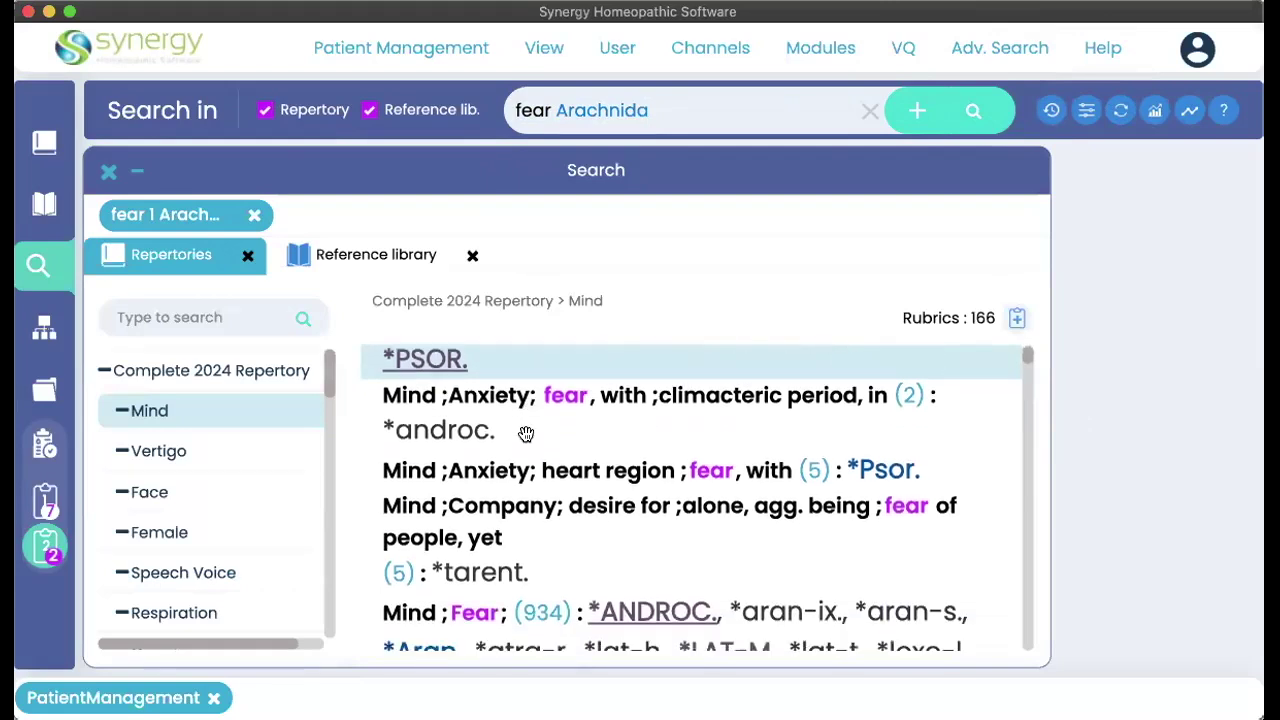
pyautogui.scroll(-1, 525, 437)
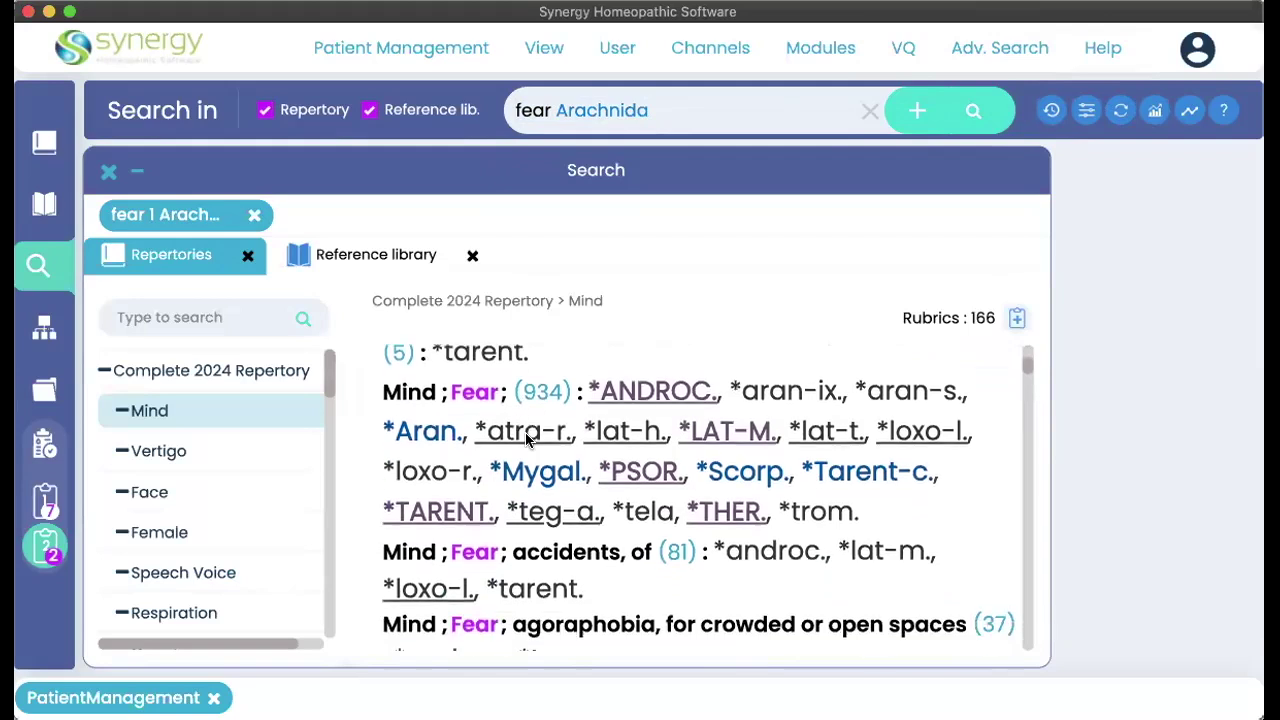
pyautogui.scroll(-1, 545, 490)
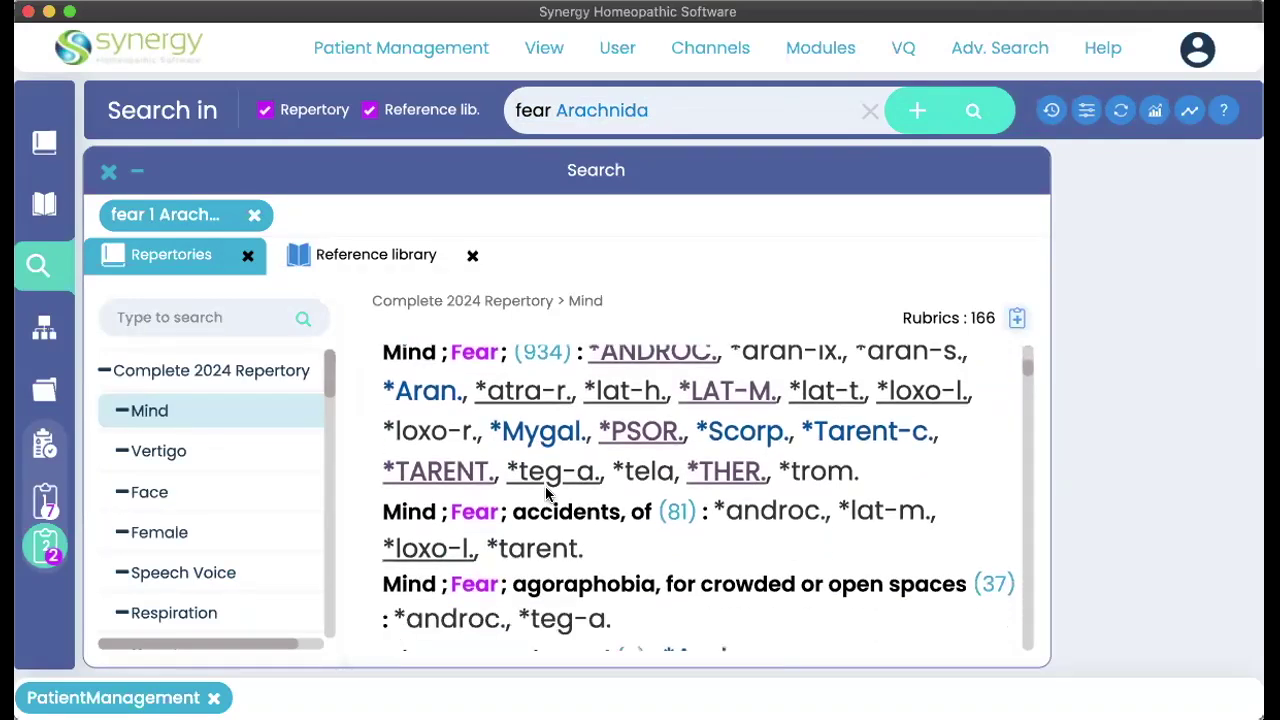
pyautogui.scroll(-8, 545, 490)
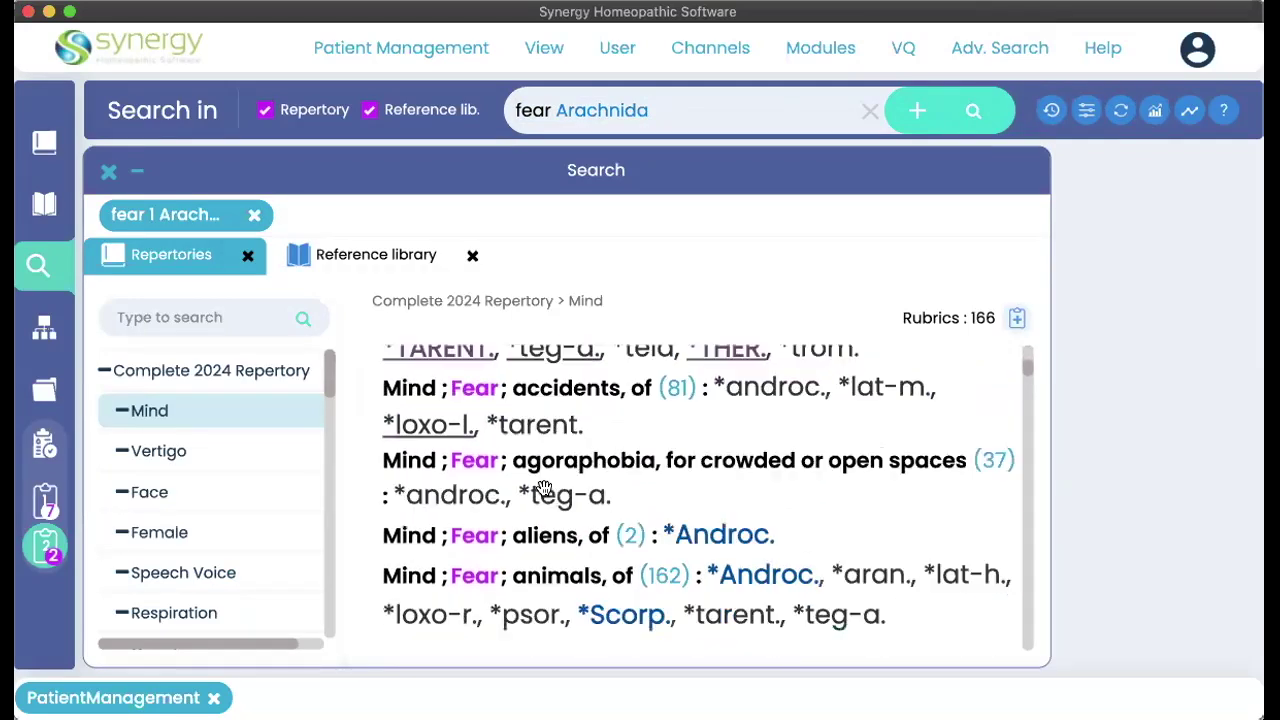
pyautogui.click(143, 497)
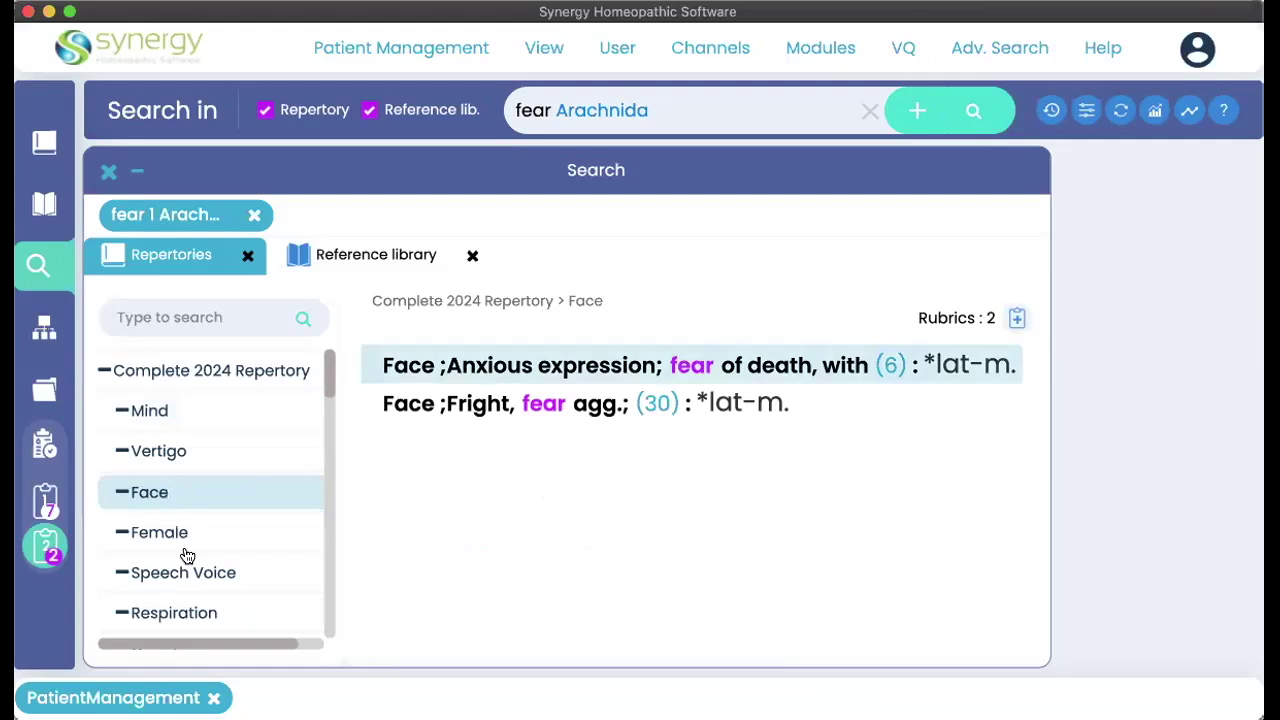
pyautogui.click(172, 537)
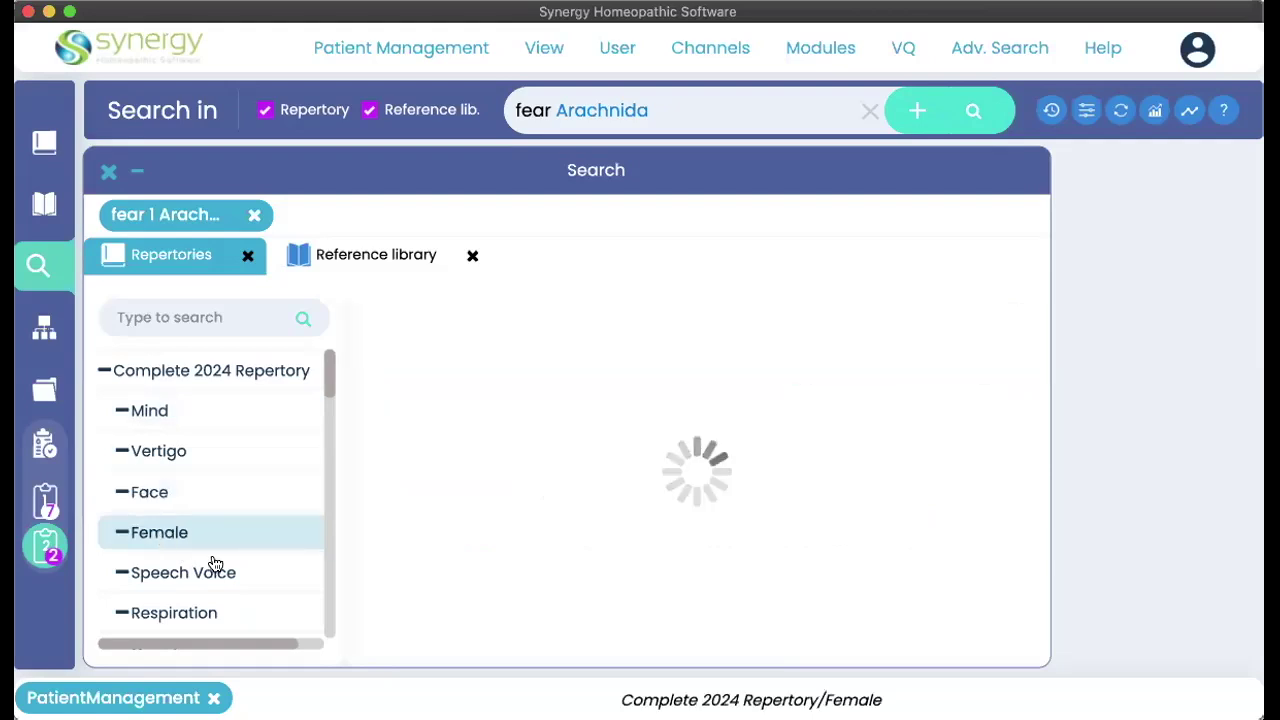
pyautogui.click(170, 575)
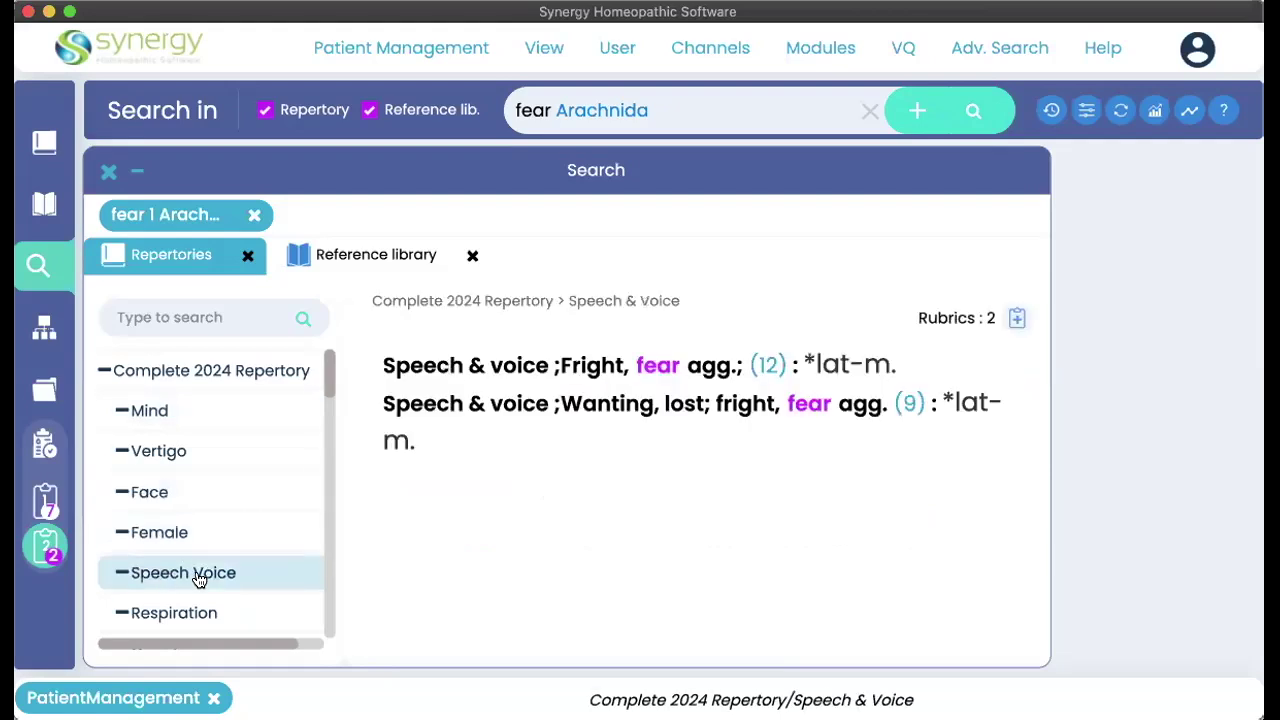
pyautogui.scroll(-3, 237, 574)
pyautogui.click(356, 254)
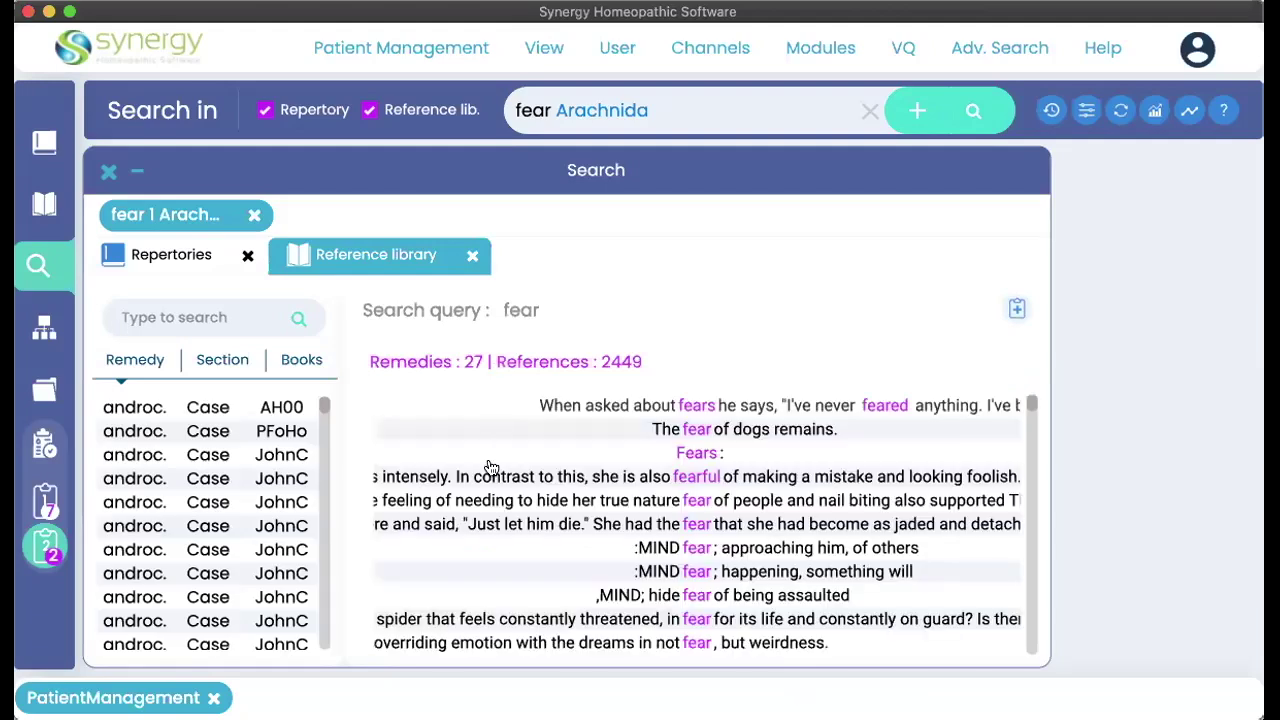
pyautogui.scroll(-2, 677, 471)
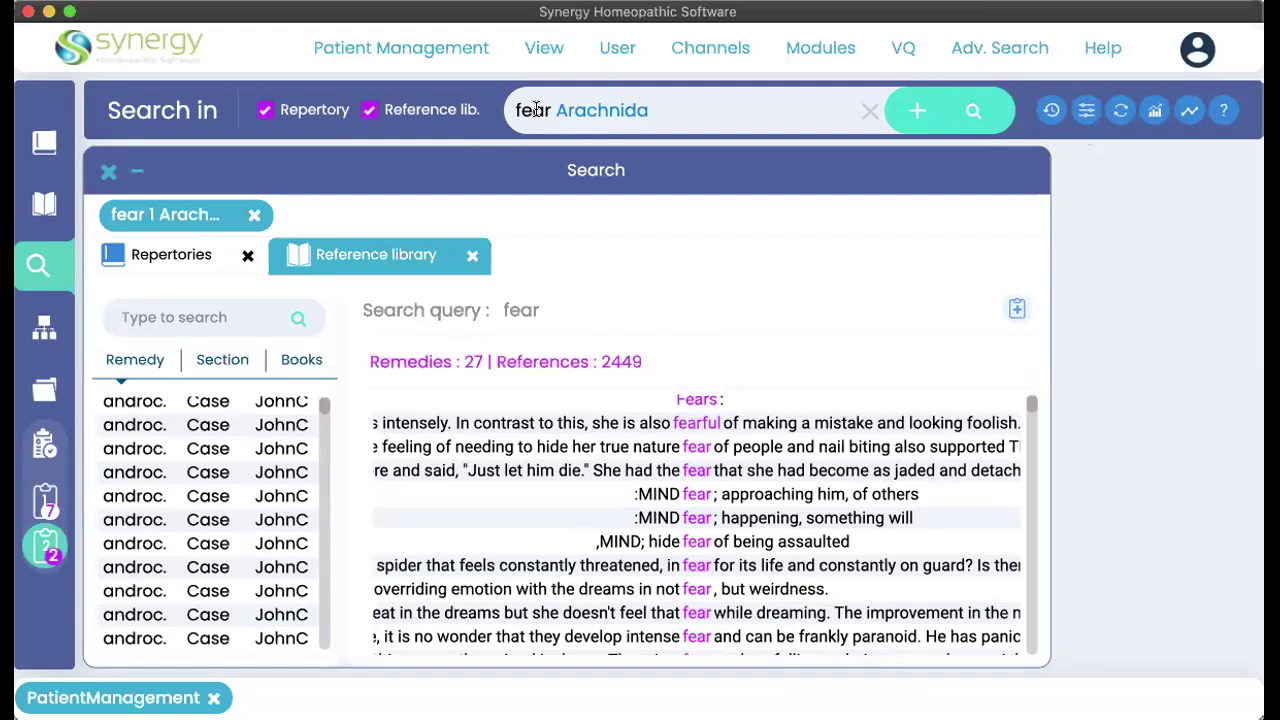
# - Re-enter the Arachnida family as the limit after "fear" in the search query
pyautogui.click(654, 106)
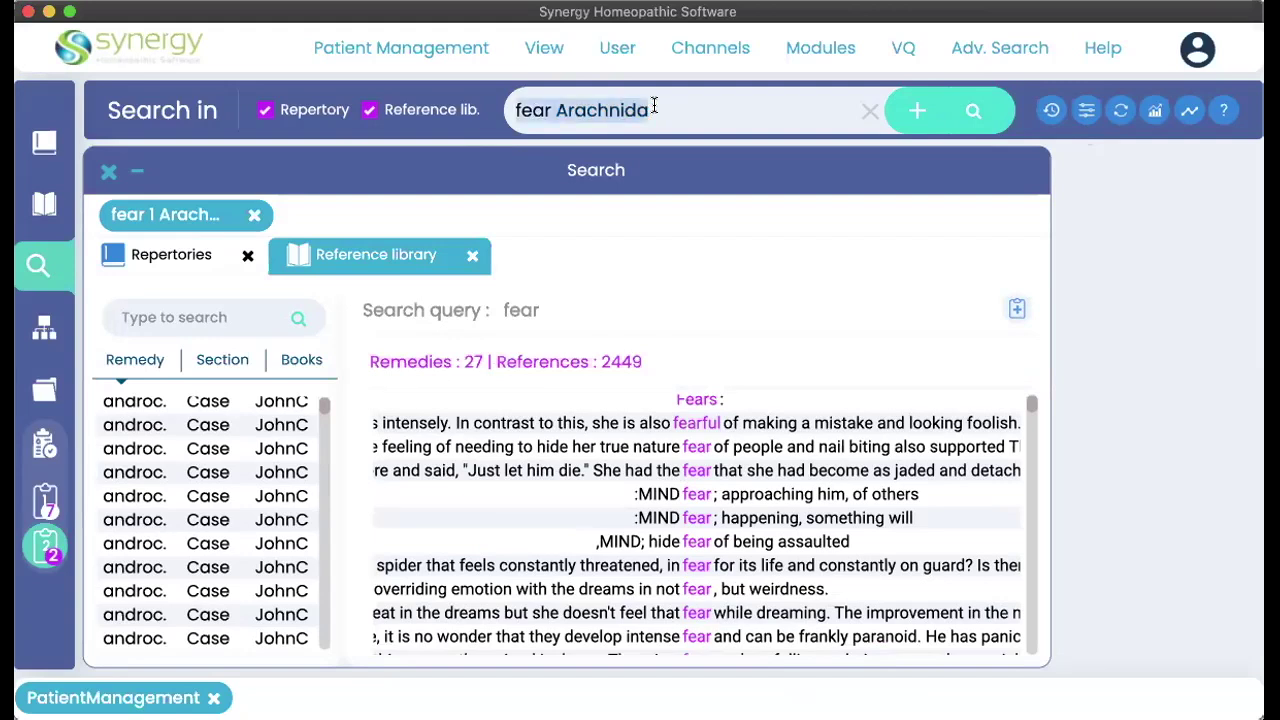
pyautogui.hotkey('alt', 'BackSpace')
pyautogui.write('arach')
pyautogui.write('nicd')
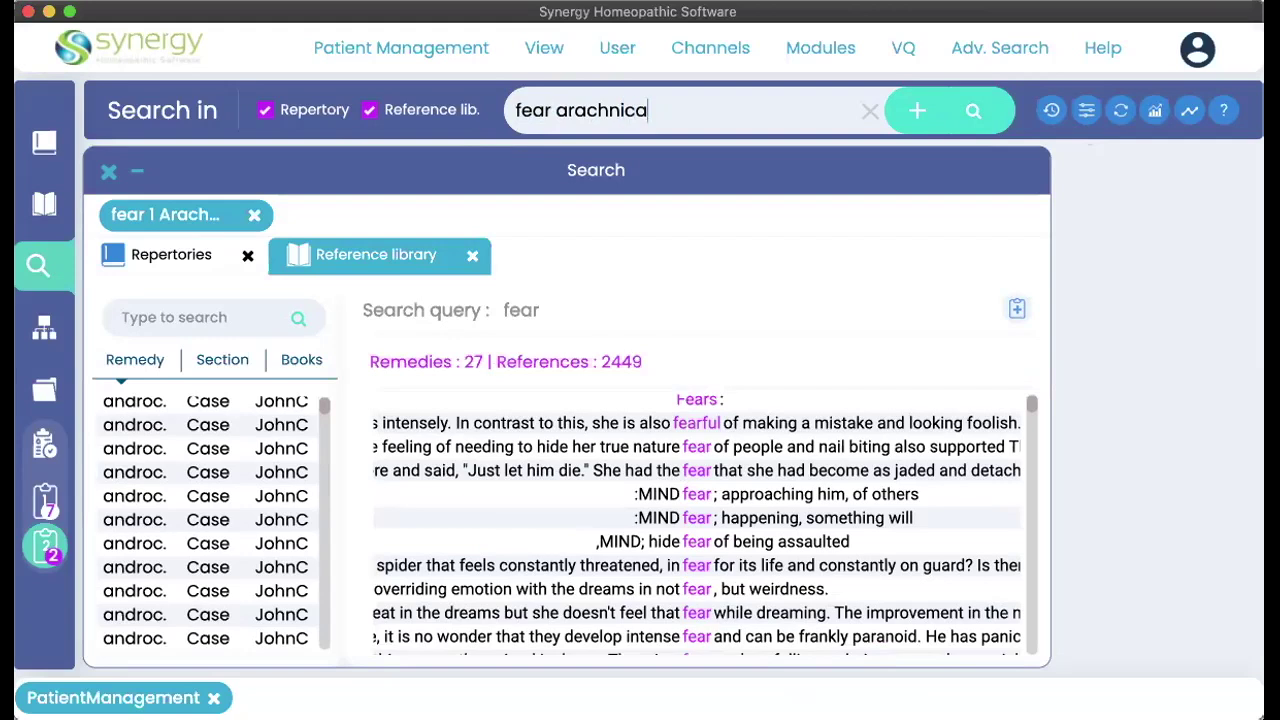
pyautogui.press('BackSpace')
pyautogui.press('BackSpace')
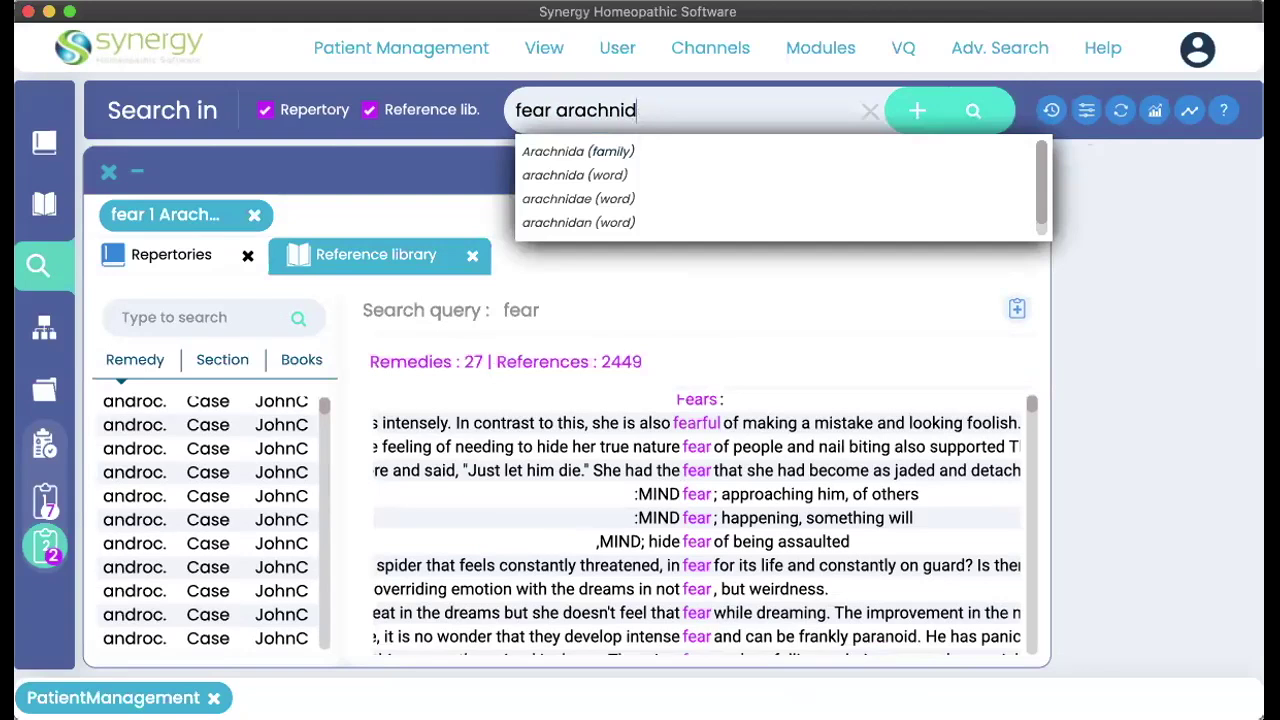
pyautogui.click(604, 143)
pyautogui.click(966, 113)
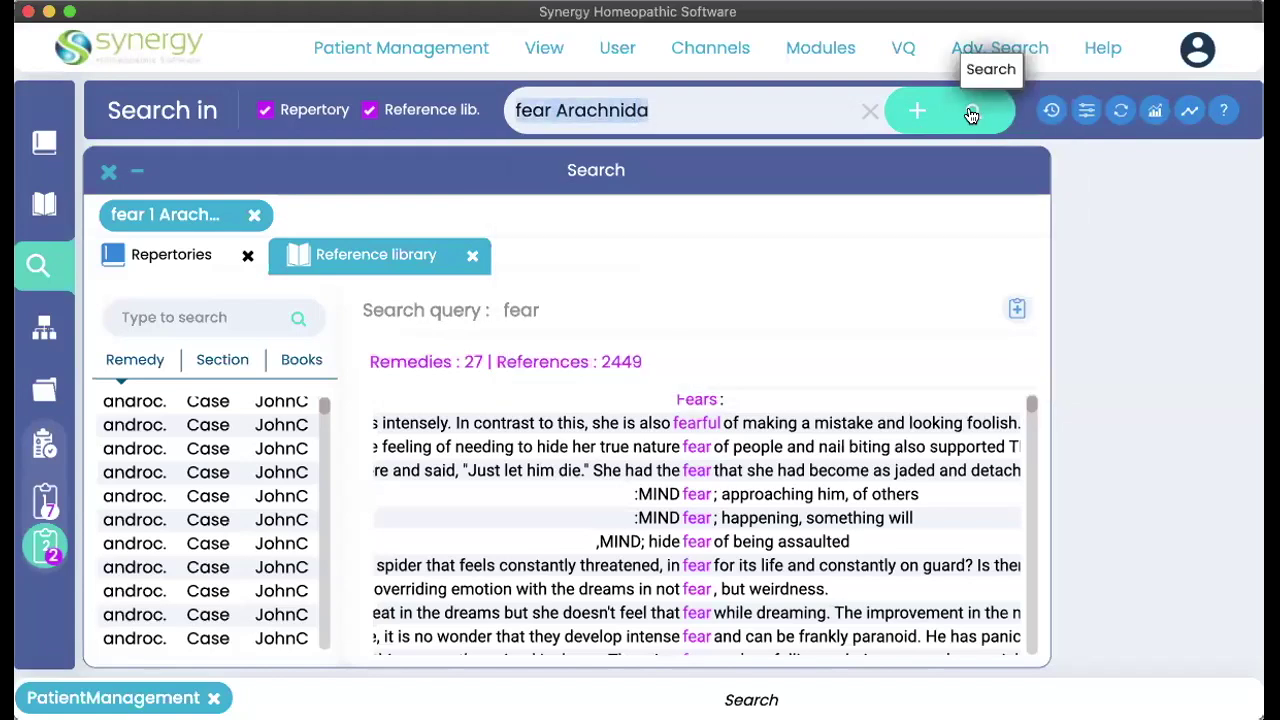
pyautogui.click(737, 99)
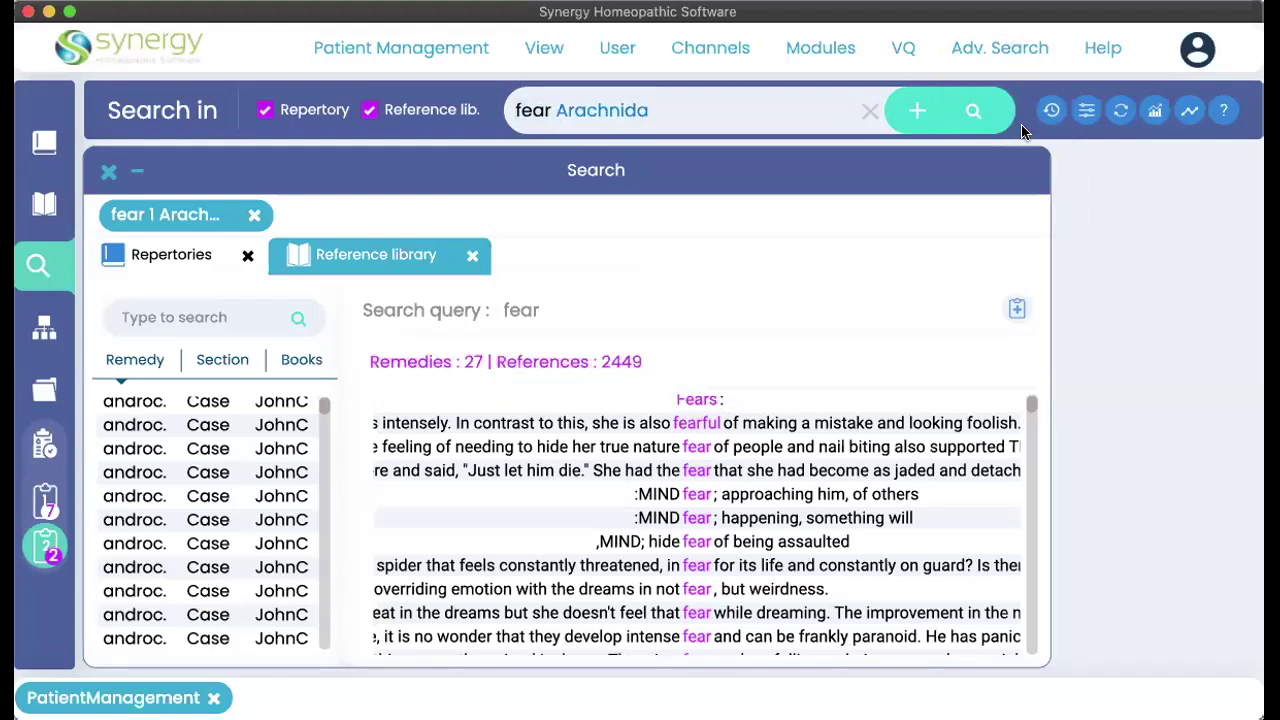
# - Replace the query with "fear" limited to the Carbon family and run the search
pyautogui.press('BackSpace')
pyautogui.press('BackSpace')
pyautogui.press('BackSpace')
pyautogui.press('BackSpace')
pyautogui.press('BackSpace')
pyautogui.press('BackSpace')
pyautogui.press('BackSpace')
pyautogui.press('BackSpace')
pyautogui.press('BackSpace')
pyautogui.press('BackSpace')
pyautogui.press('BackSpace')
pyautogui.press('BackSpace')
pyautogui.press('BackSpace')
pyautogui.press('BackSpace')
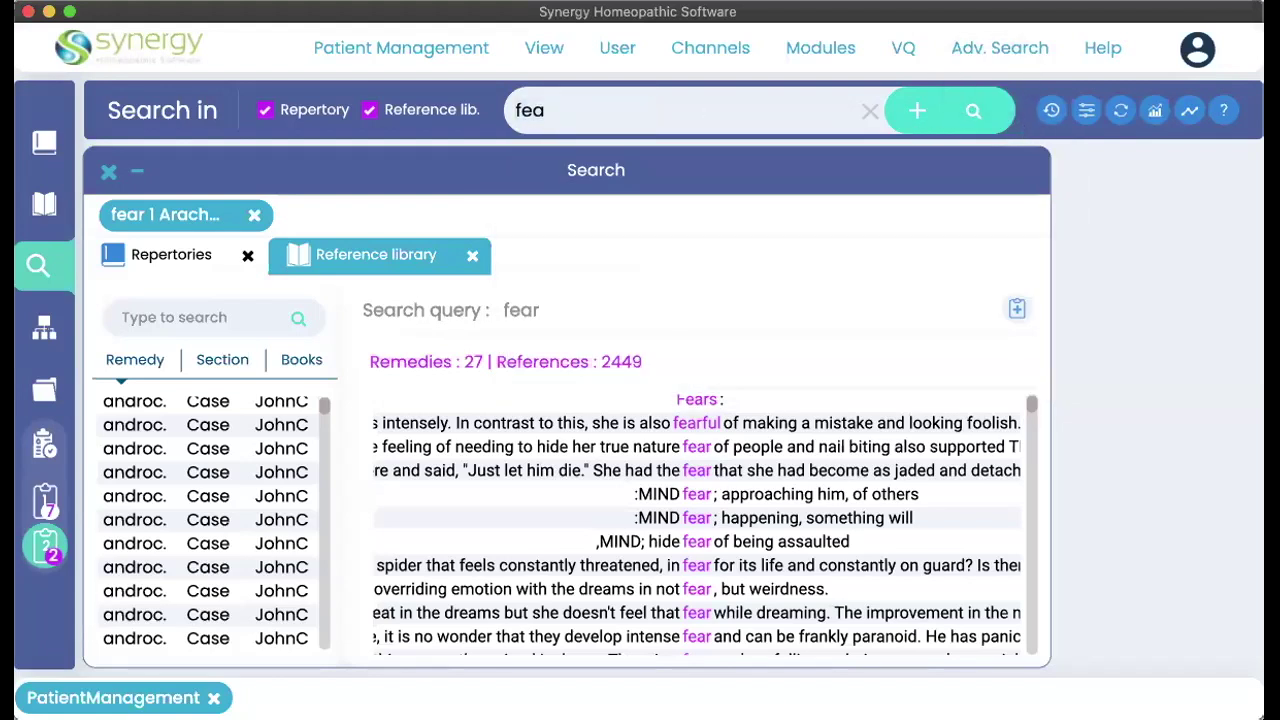
pyautogui.write('fear carbon')
pyautogui.click(635, 141)
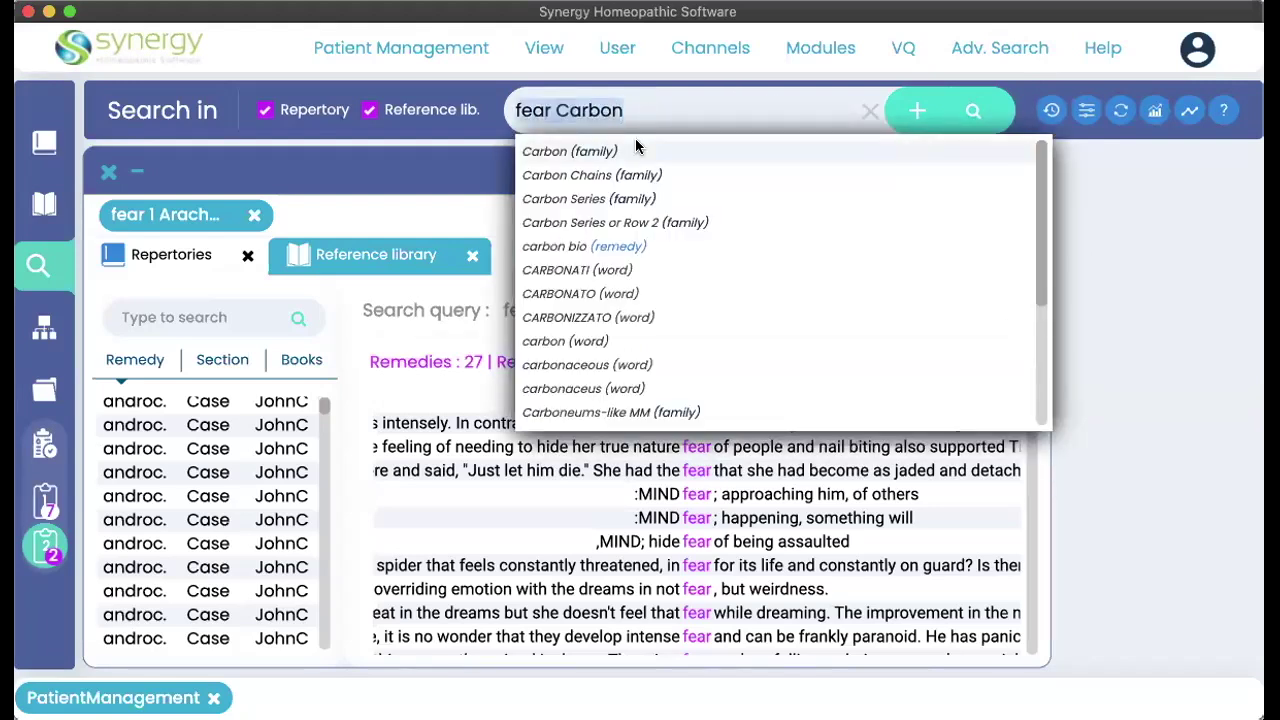
pyautogui.click(968, 109)
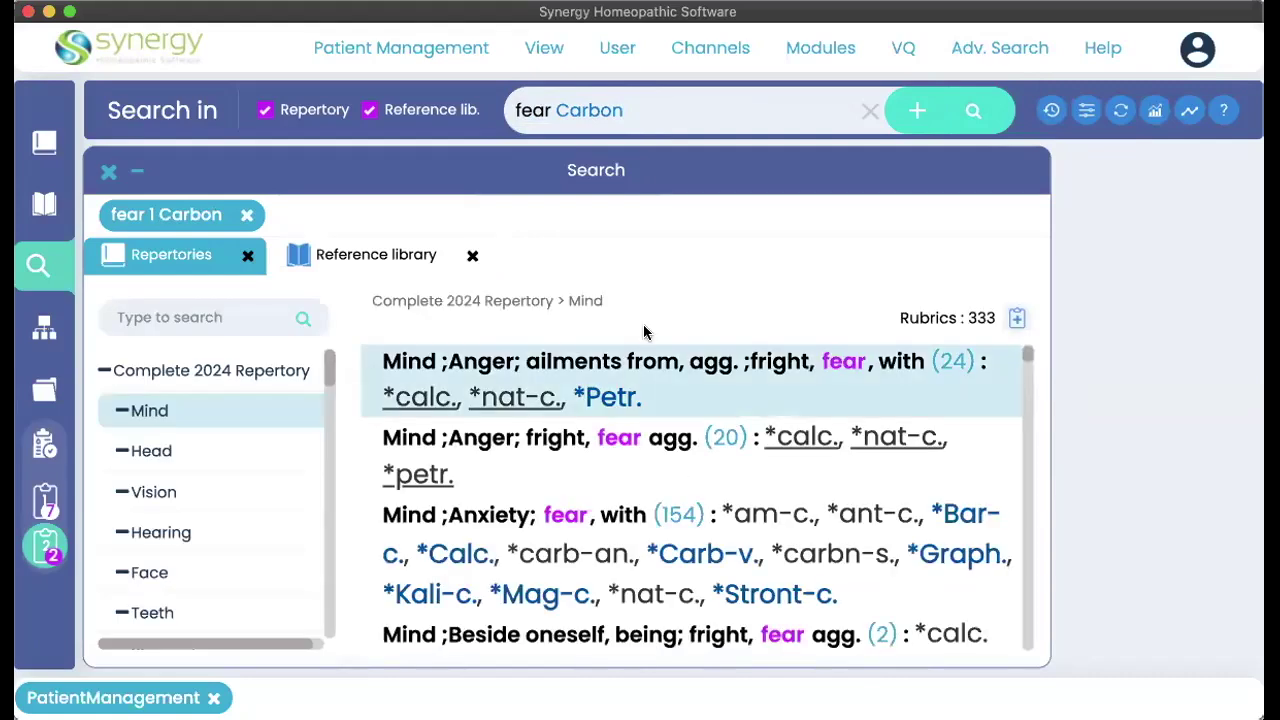
# - View the Carbon "fear" results for the repertory's Head chapter and for the reference library
pyautogui.click(150, 451)
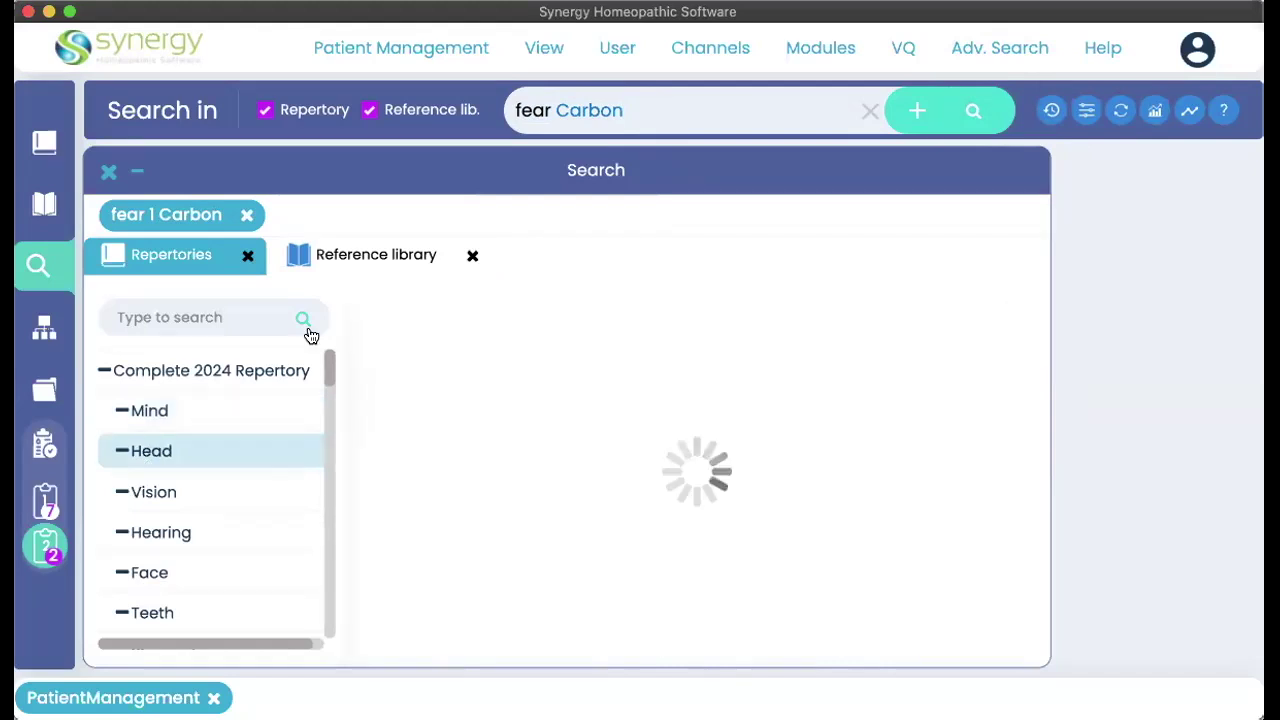
pyautogui.click(360, 250)
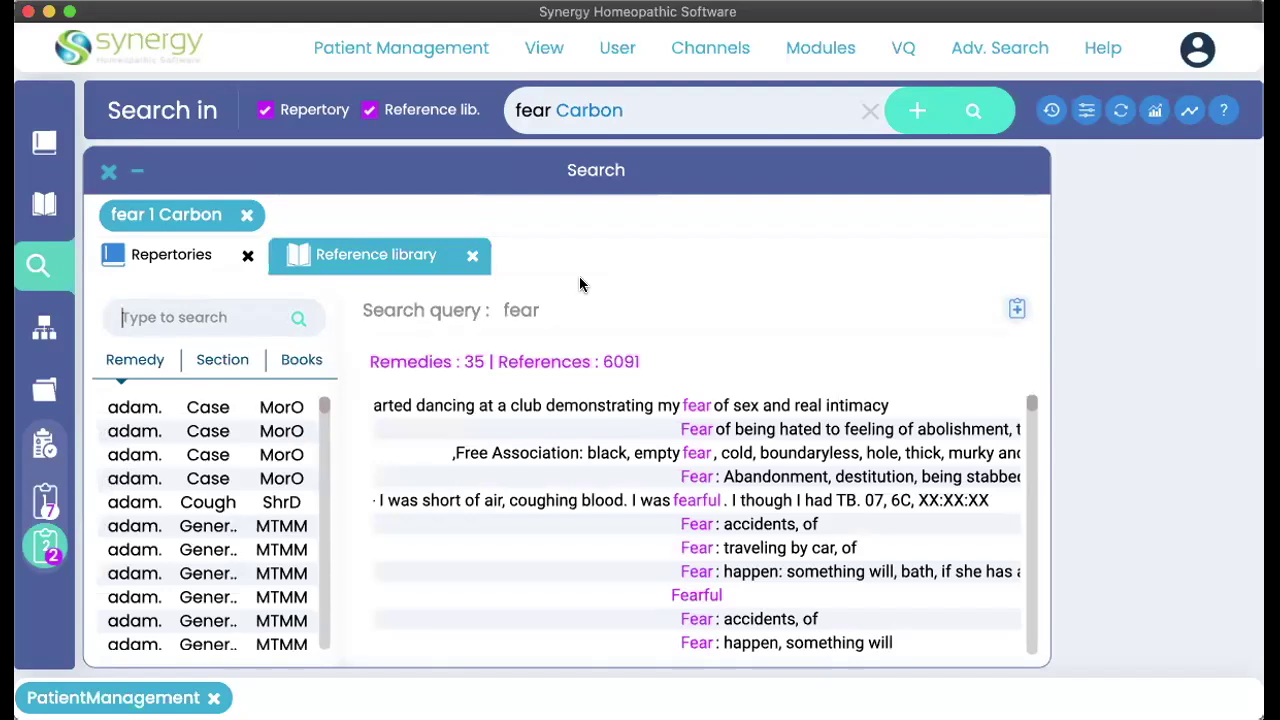
# - Close the search results and clear the search query
pyautogui.click(110, 173)
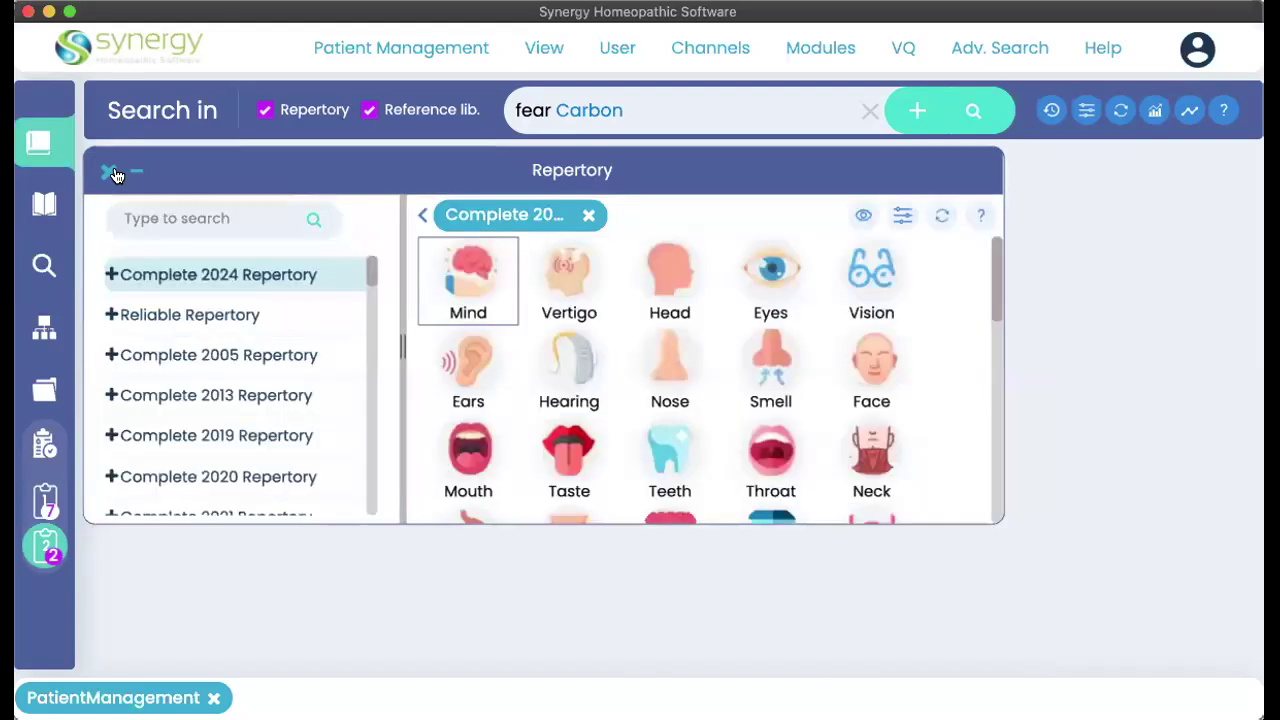
pyautogui.click(870, 113)
pyautogui.click(584, 111)
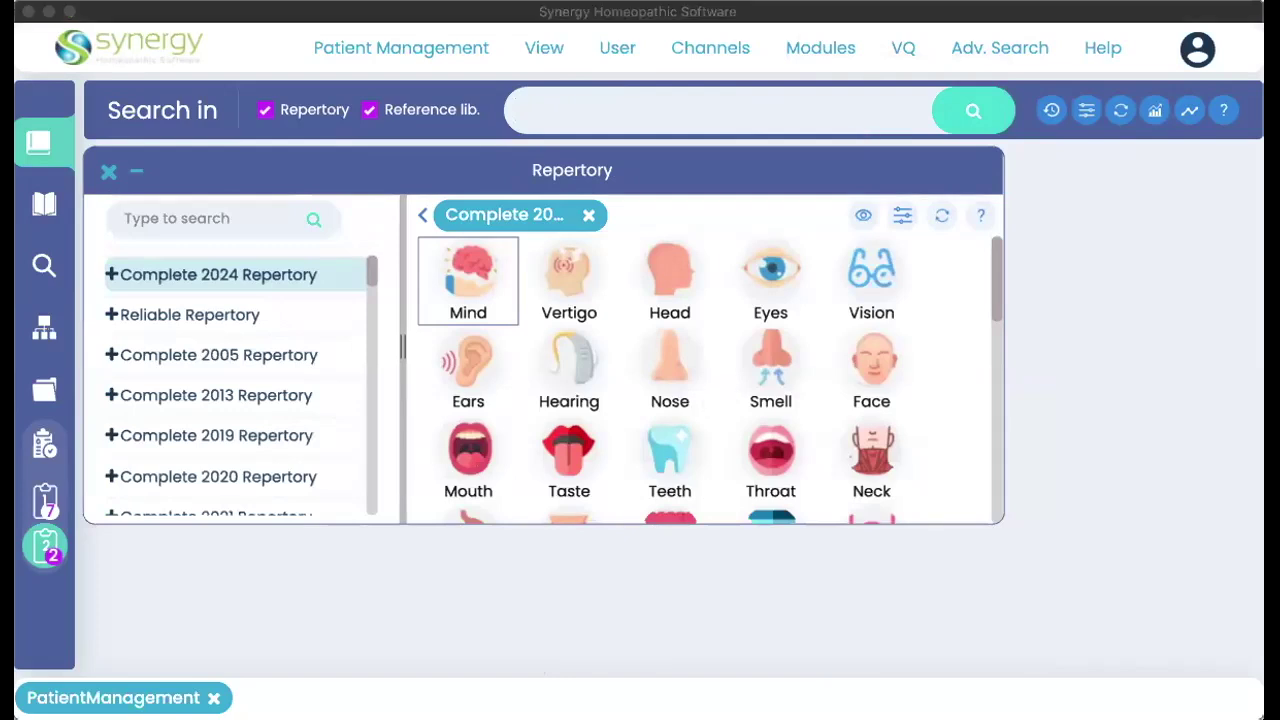
# - Switch to the Google Slides presentation and enter "USE THE KEY WORDS of the CASE + FAMILY / REMEDY" as slide 4's body text
pyautogui.press('super+Tab')
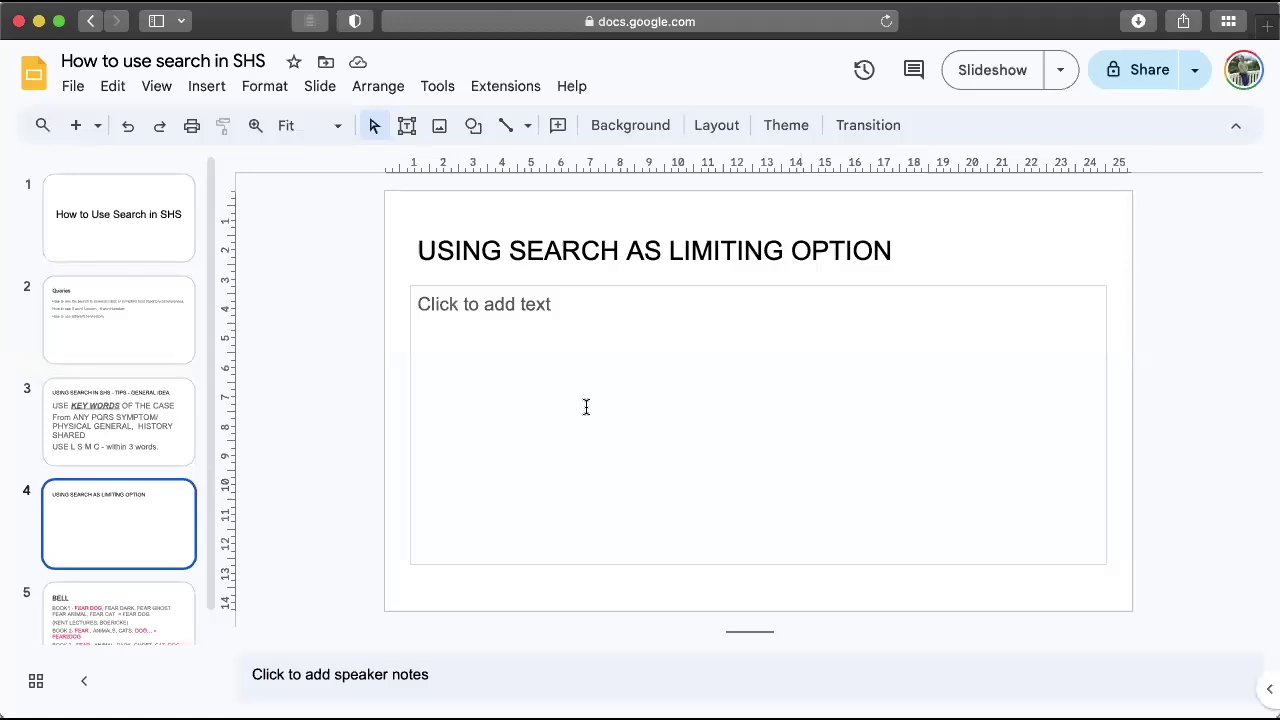
pyautogui.click(586, 407)
pyautogui.write('USE THE ')
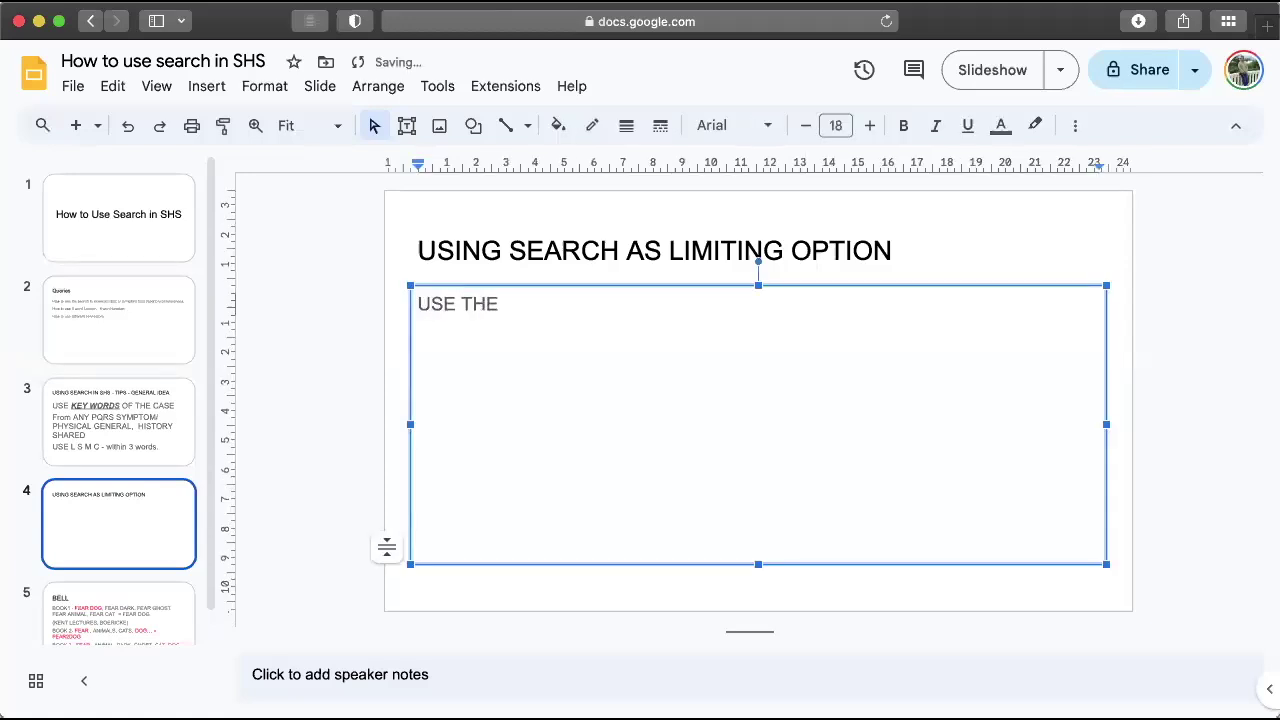
pyautogui.write('KEY WORDS of the CASE + FAMILY ')
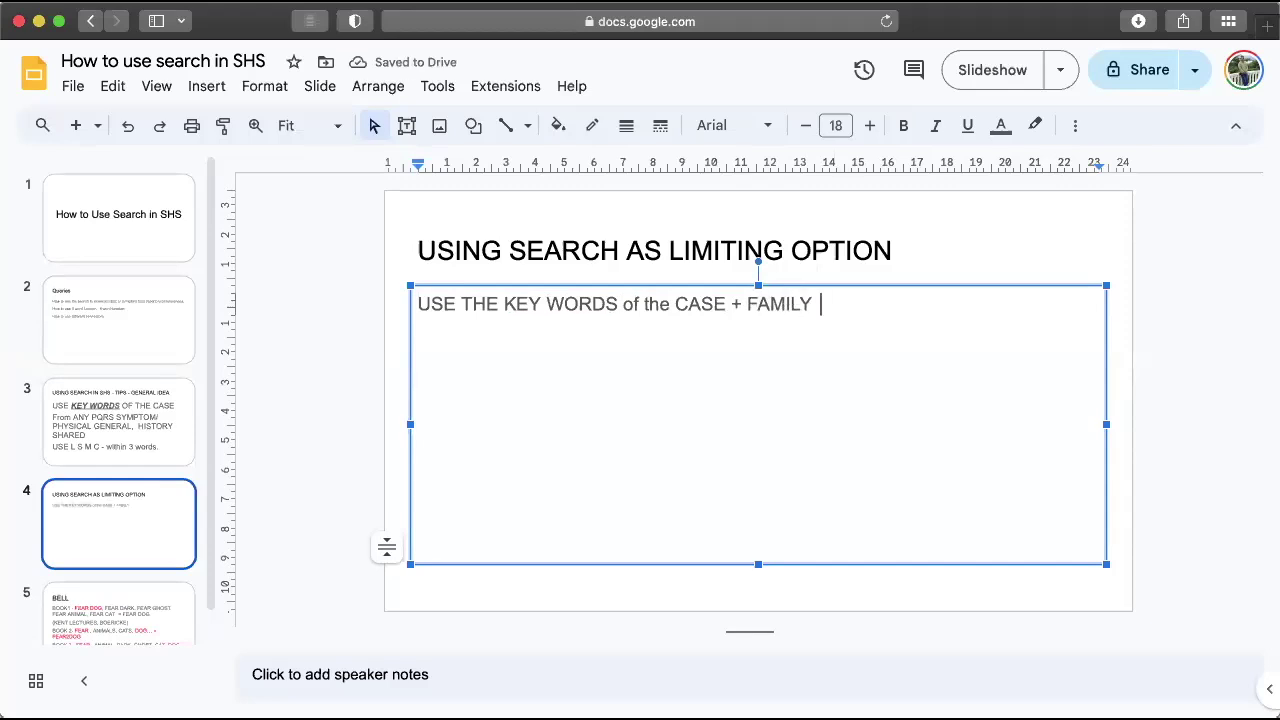
pyautogui.write('/ REMEDY')
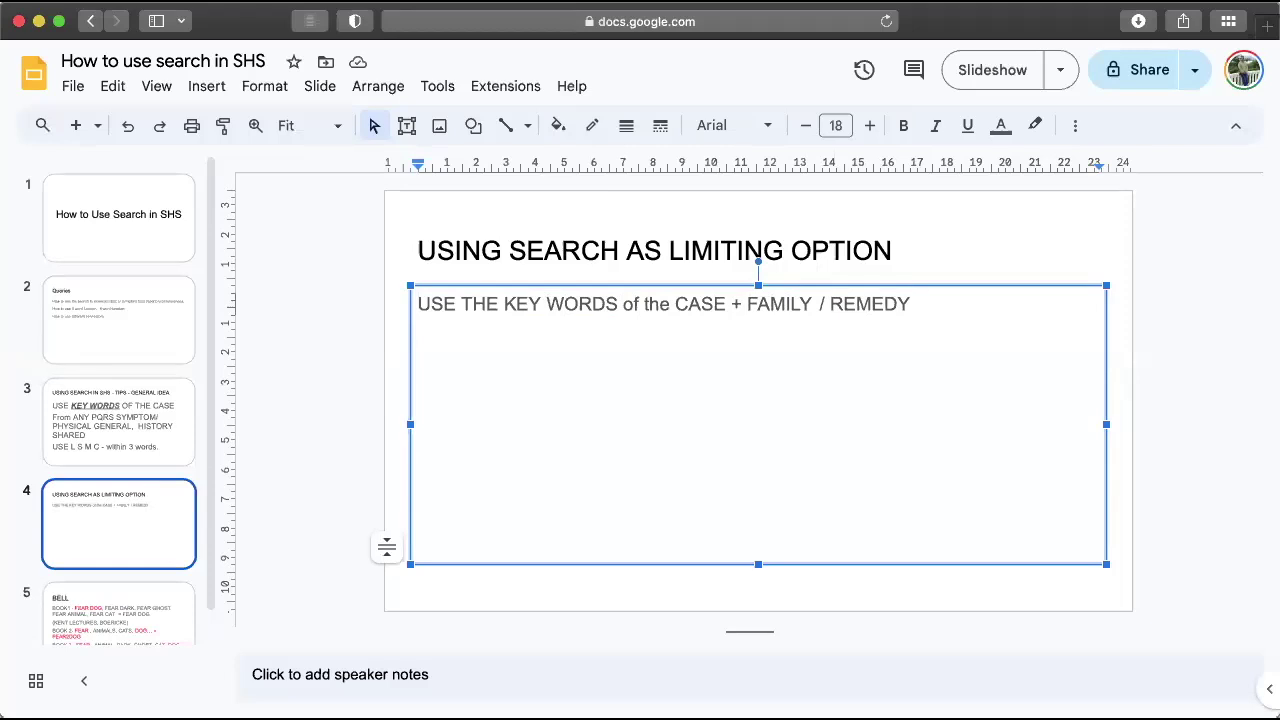
# - Enlarge slide 4's body text to size 30 and add an empty line after it
pyautogui.press('super+a')
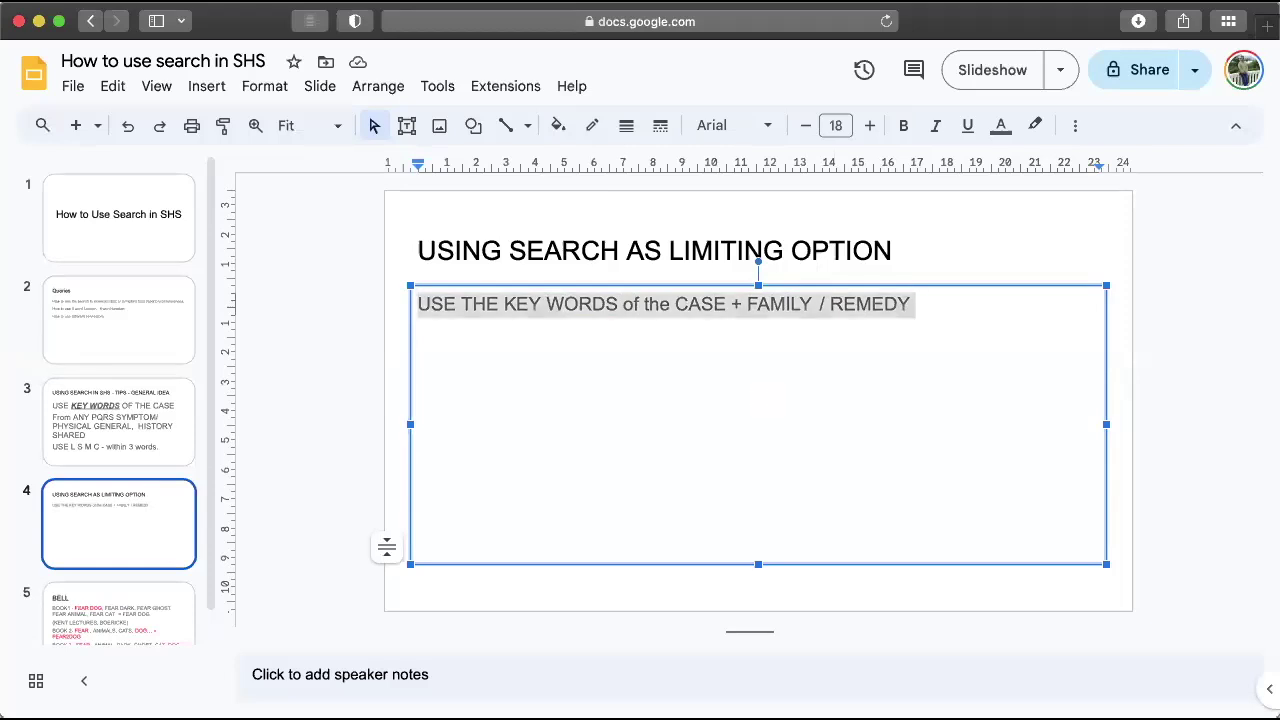
pyautogui.press('super+shift+period')
pyautogui.press('super+shift+period')
pyautogui.press('super+shift+period')
pyautogui.press('super+shift+period')
pyautogui.press('super+shift+period')
pyautogui.press('super+shift+period')
pyautogui.press('super+shift+period')
pyautogui.press('super+shift+period')
pyautogui.press('super+shift+period')
pyautogui.press('super+shift+period')
pyautogui.press('super+shift+period')
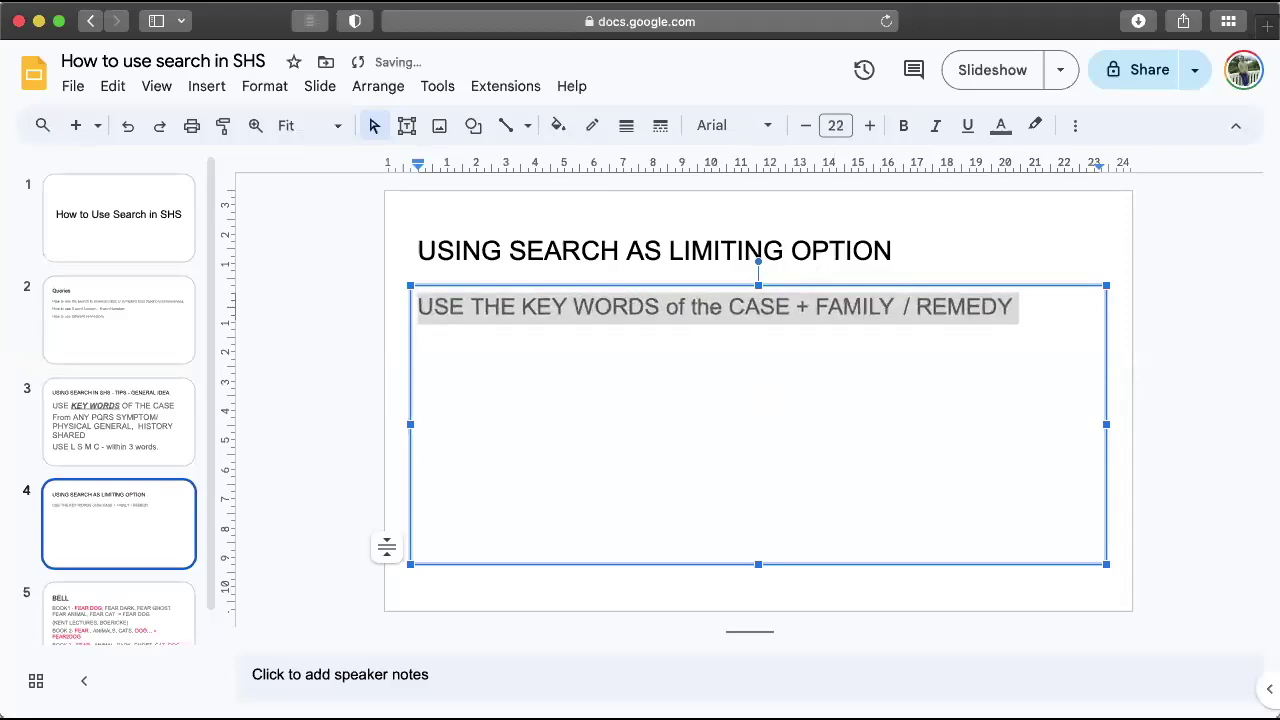
pyautogui.press('super+shift+period')
pyautogui.press('Right')
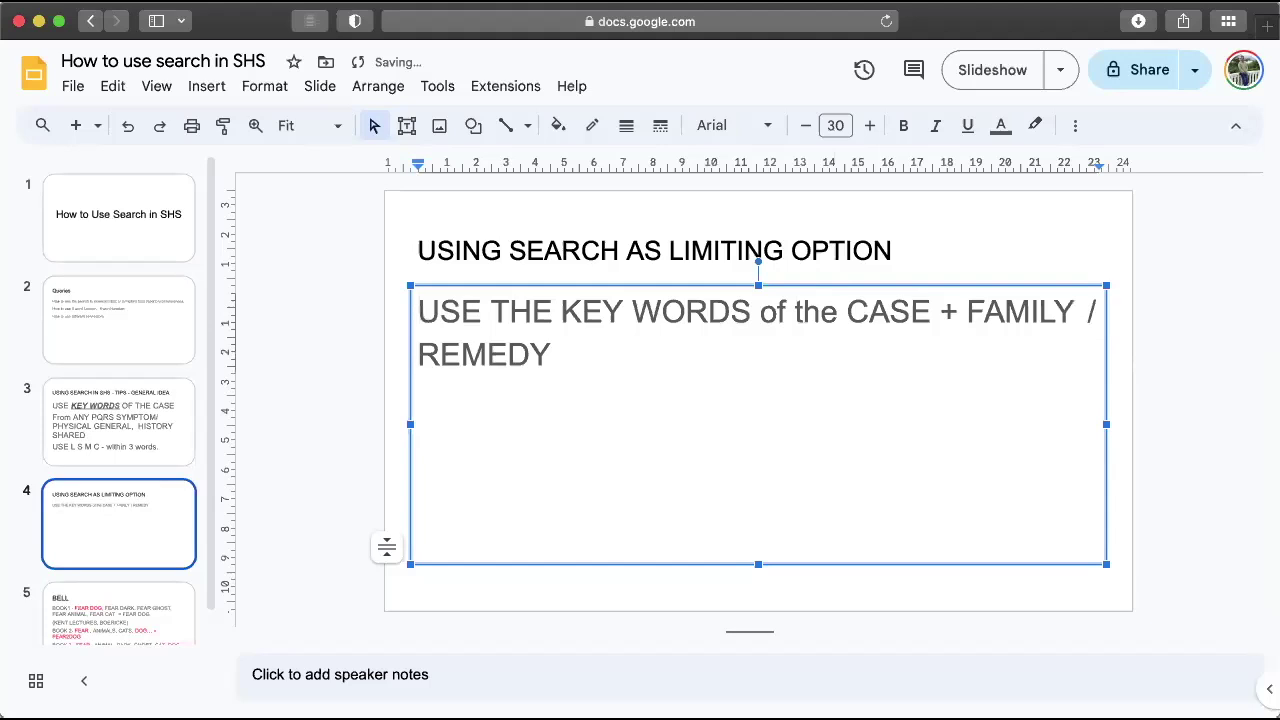
pyautogui.press('Return')
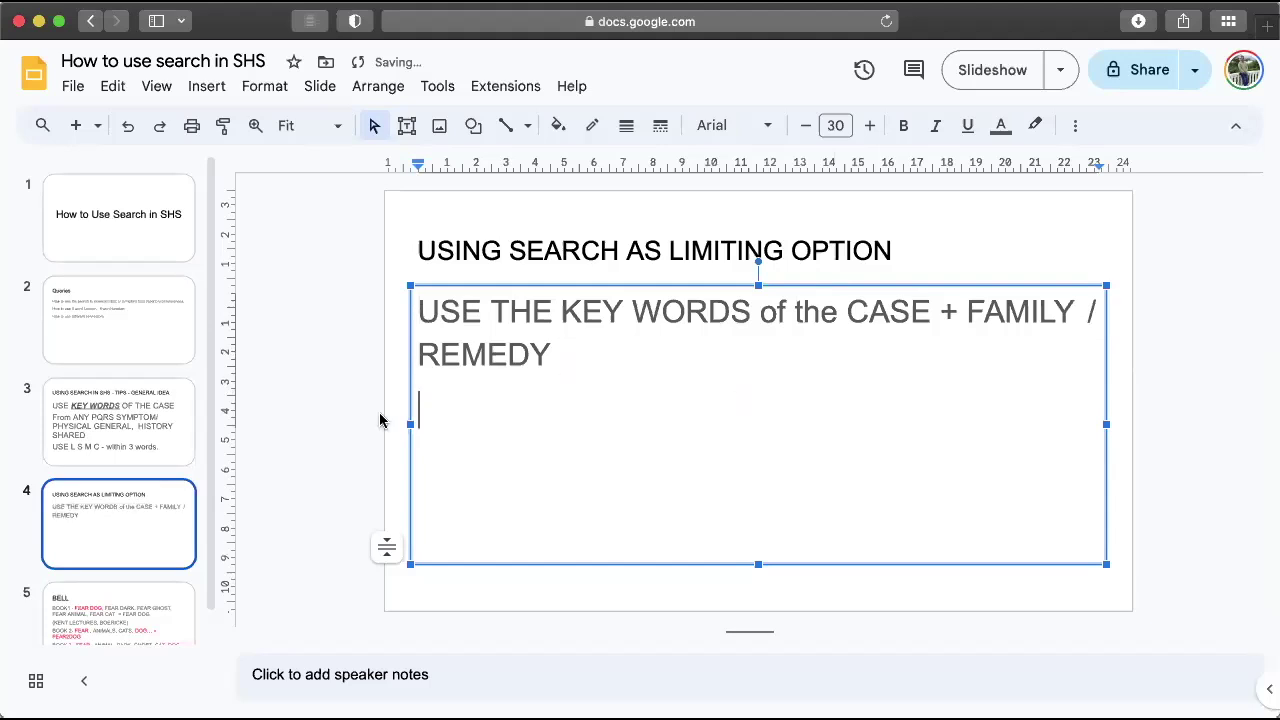
pyautogui.click(334, 420)
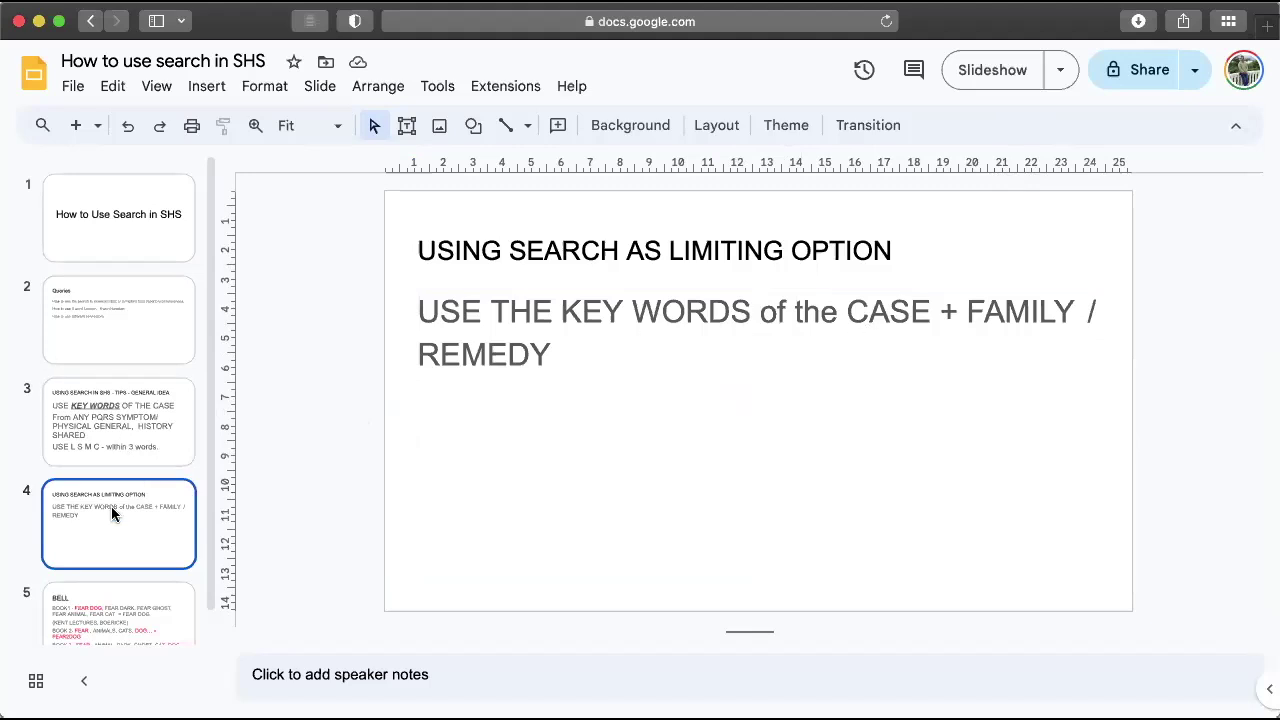
# - Add a new slide after slide 4 and title it "USING SEARCH OPTION WITH REPERTORY RUBRICS"
pyautogui.press('Return')
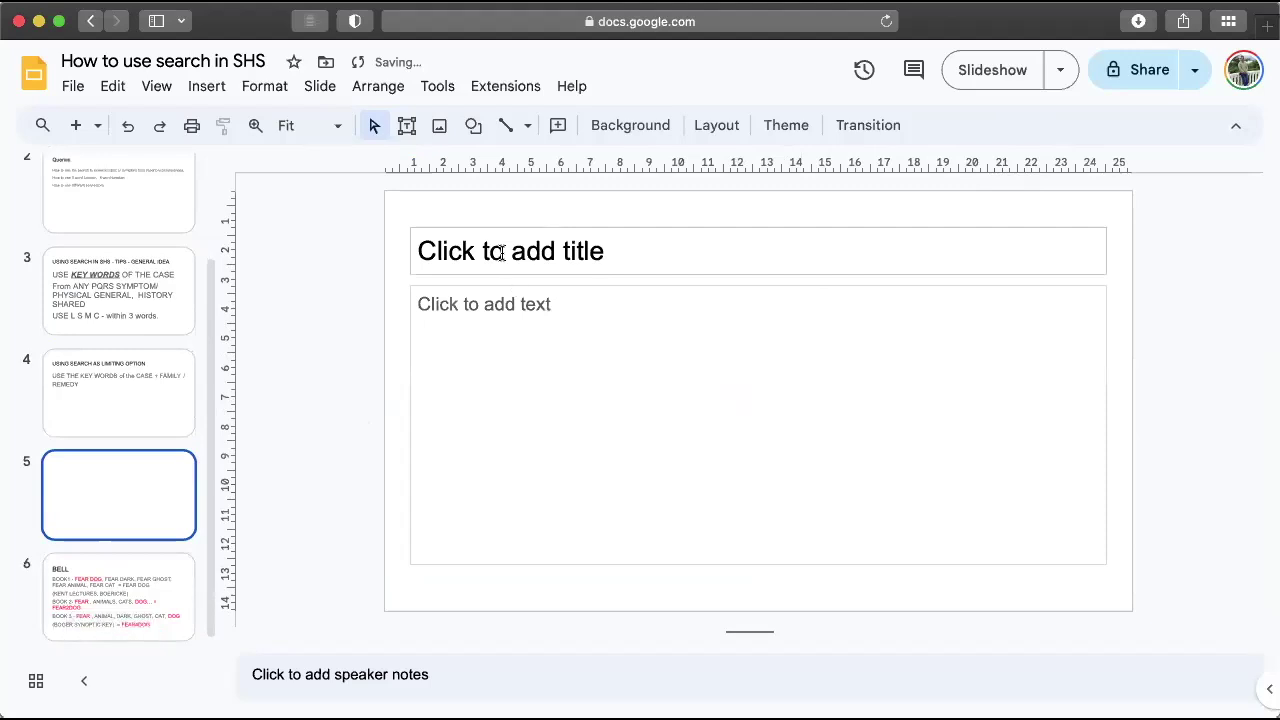
pyautogui.click(502, 252)
pyautogui.write('USING ')
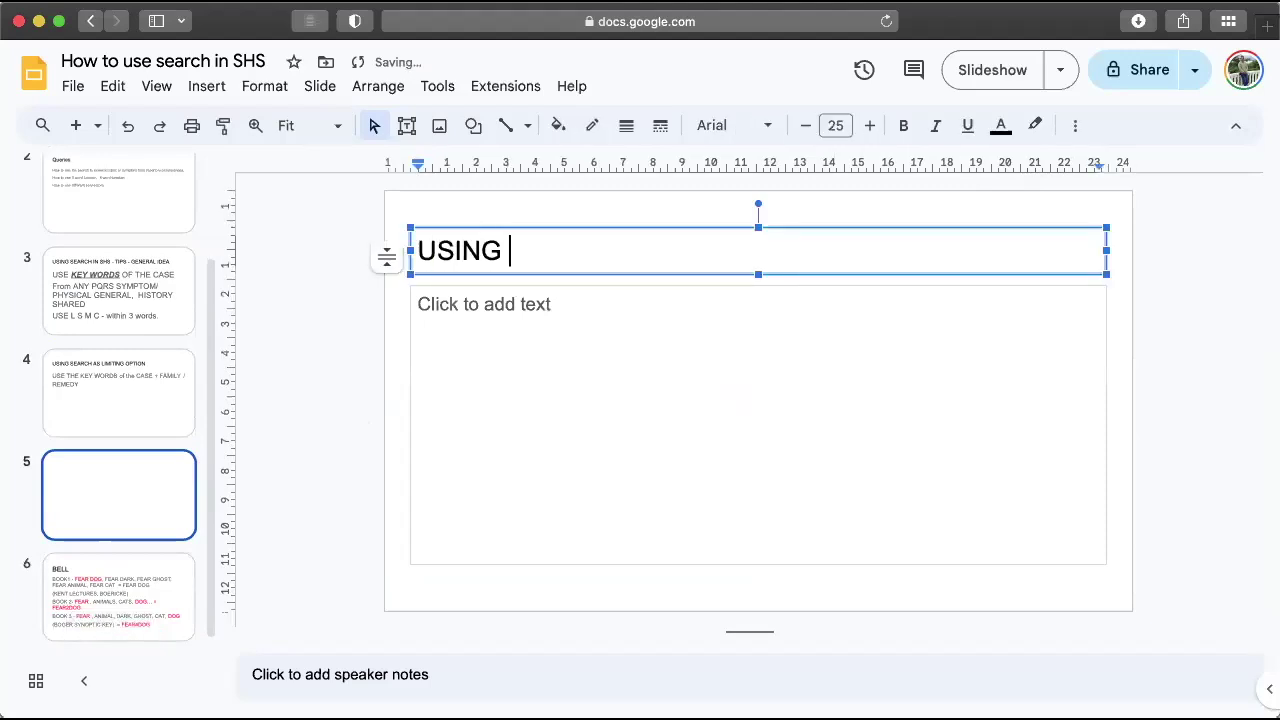
pyautogui.write('SEAR')
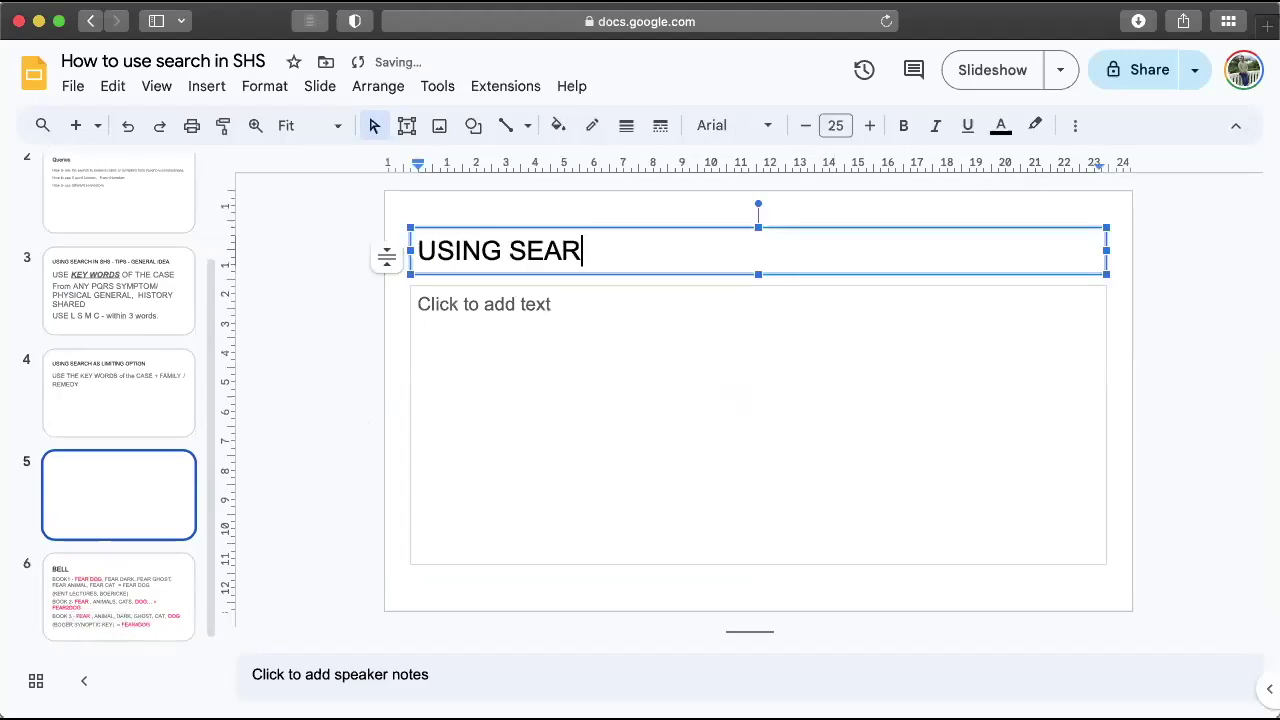
pyautogui.write('CH OPTION W')
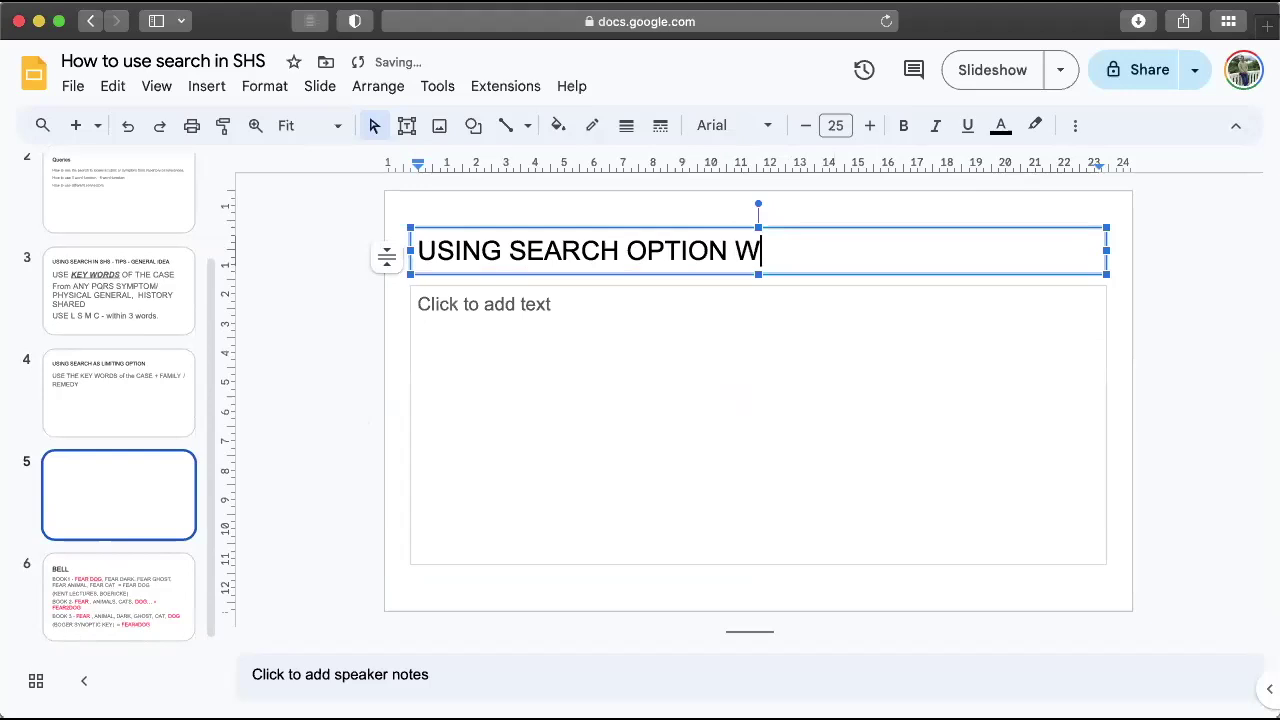
pyautogui.write('ITH REPERTORY ')
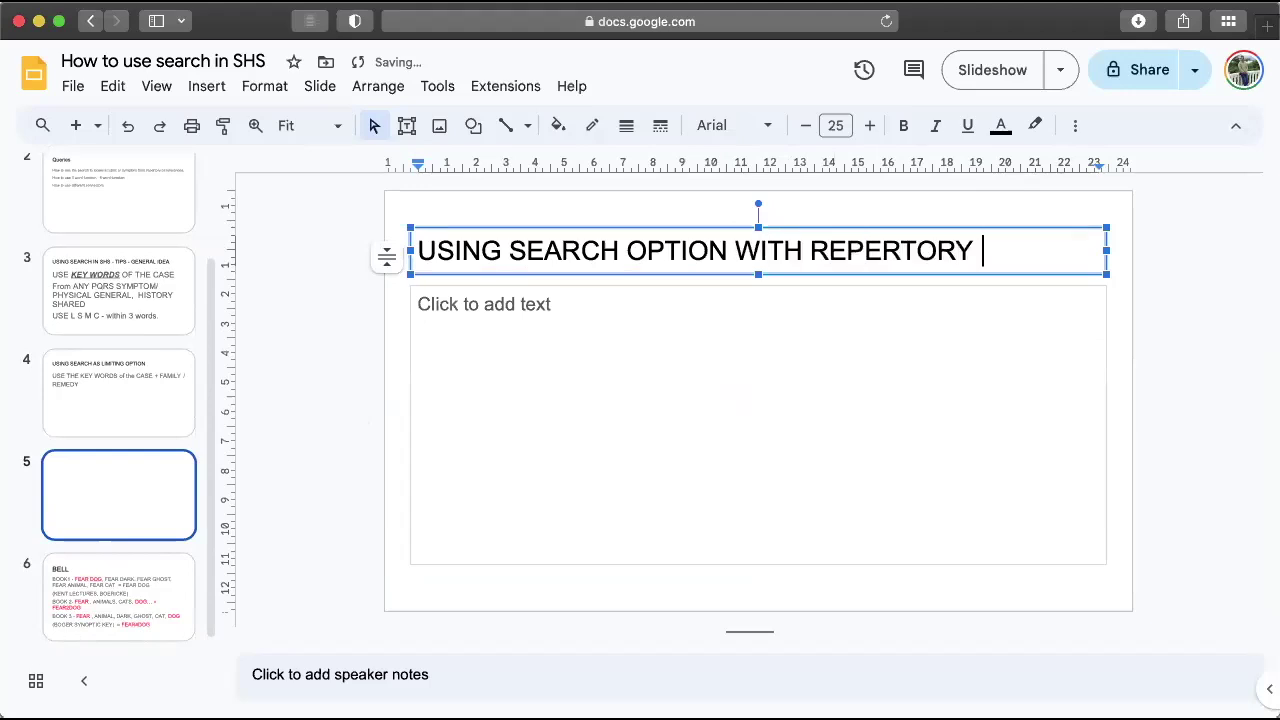
pyautogui.write('RUBRICS')
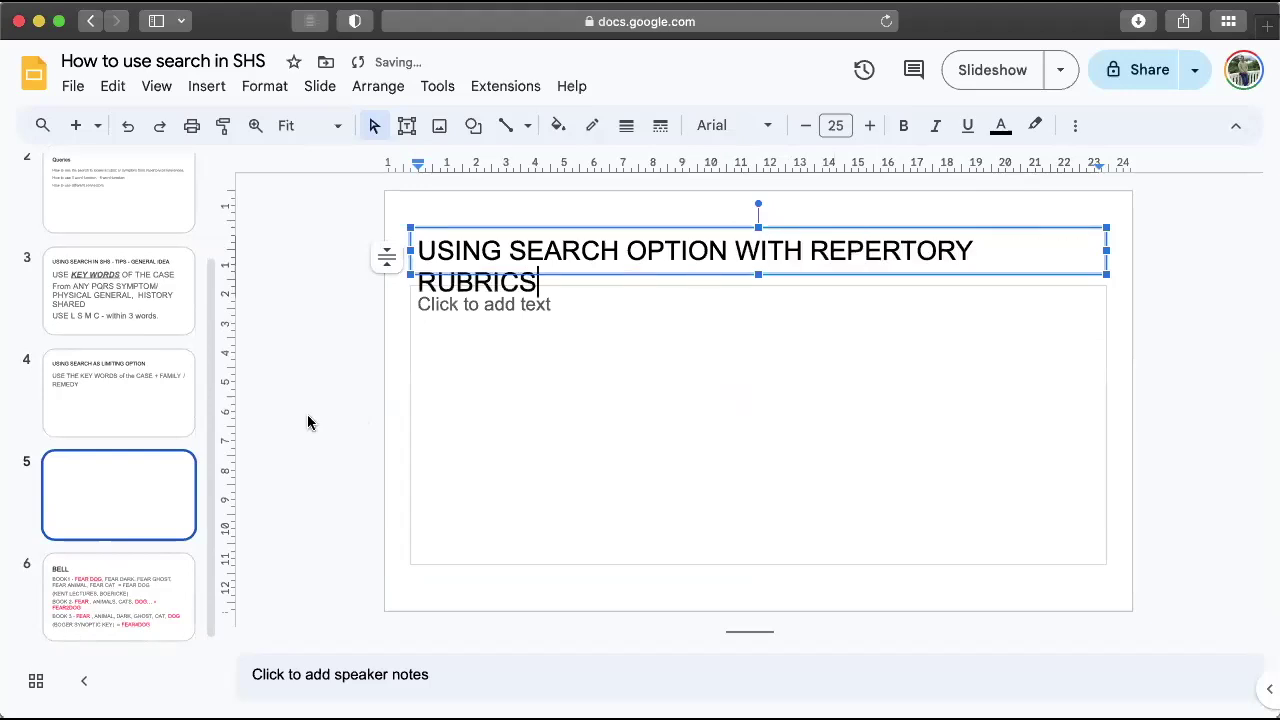
pyautogui.press('Escape')
pyautogui.press('Escape')
# - Enter body lines "8 to 10 rubrics of the case…" and "BUt there is one particular symptom - which is not fitting the bill ( repertorisation)"
pyautogui.click(477, 365)
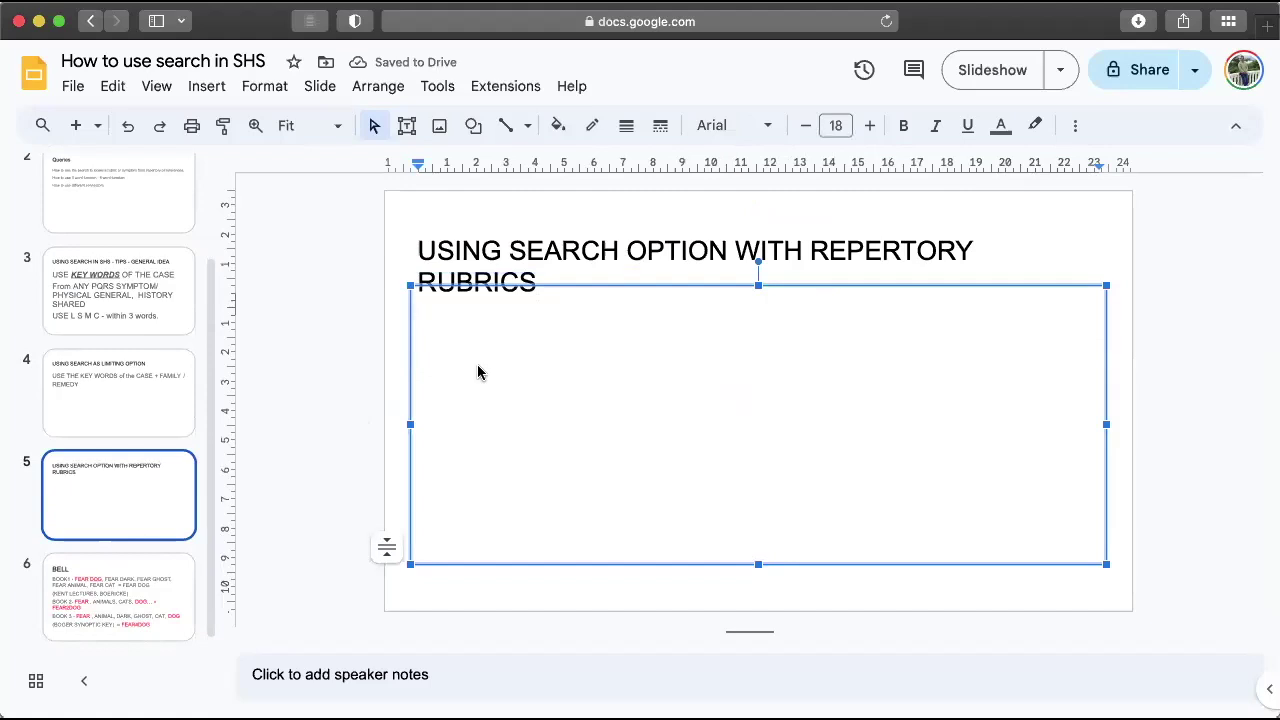
pyautogui.write('8 to 1')
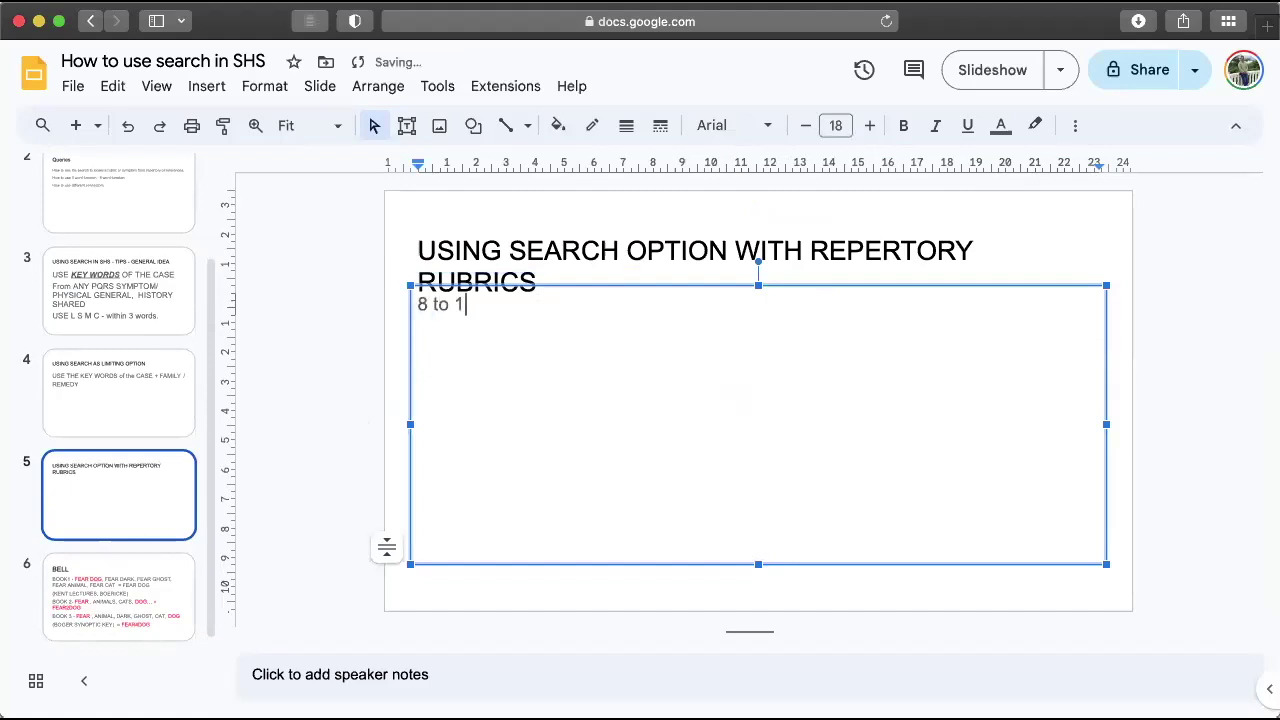
pyautogui.write('0 rubrics of the case...')
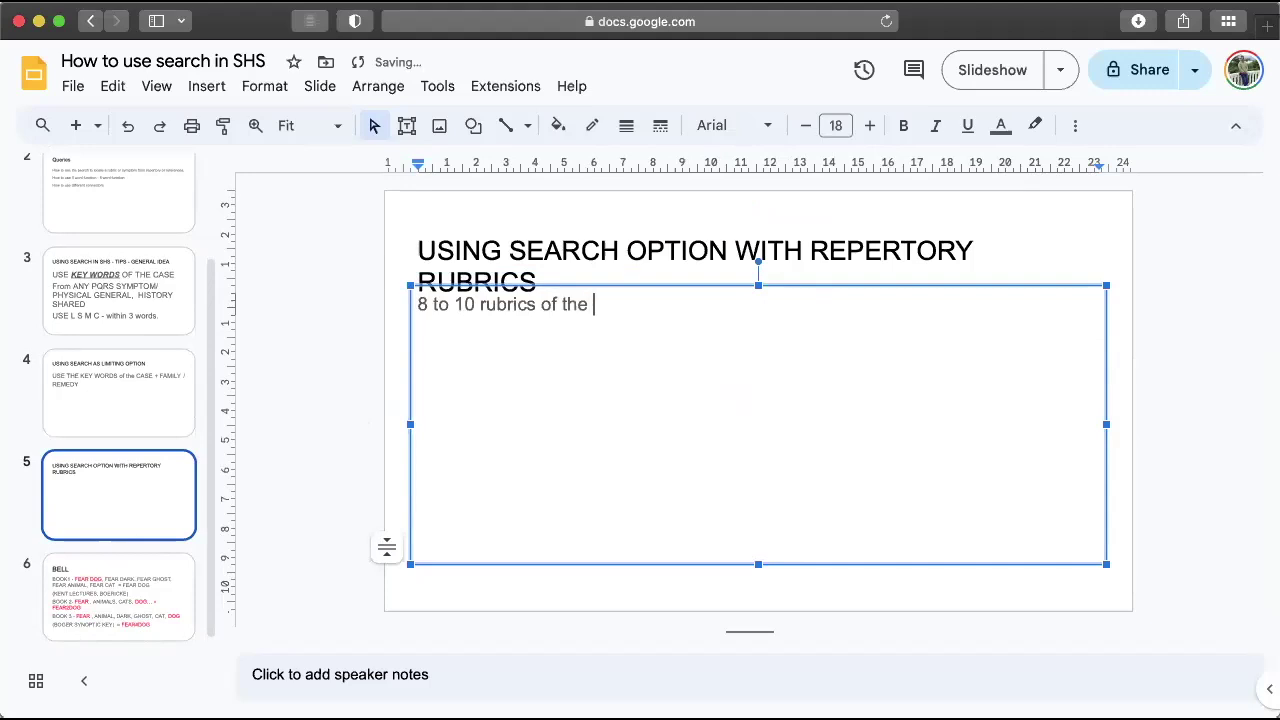
pyautogui.press('Return')
pyautogui.write('BUt ')
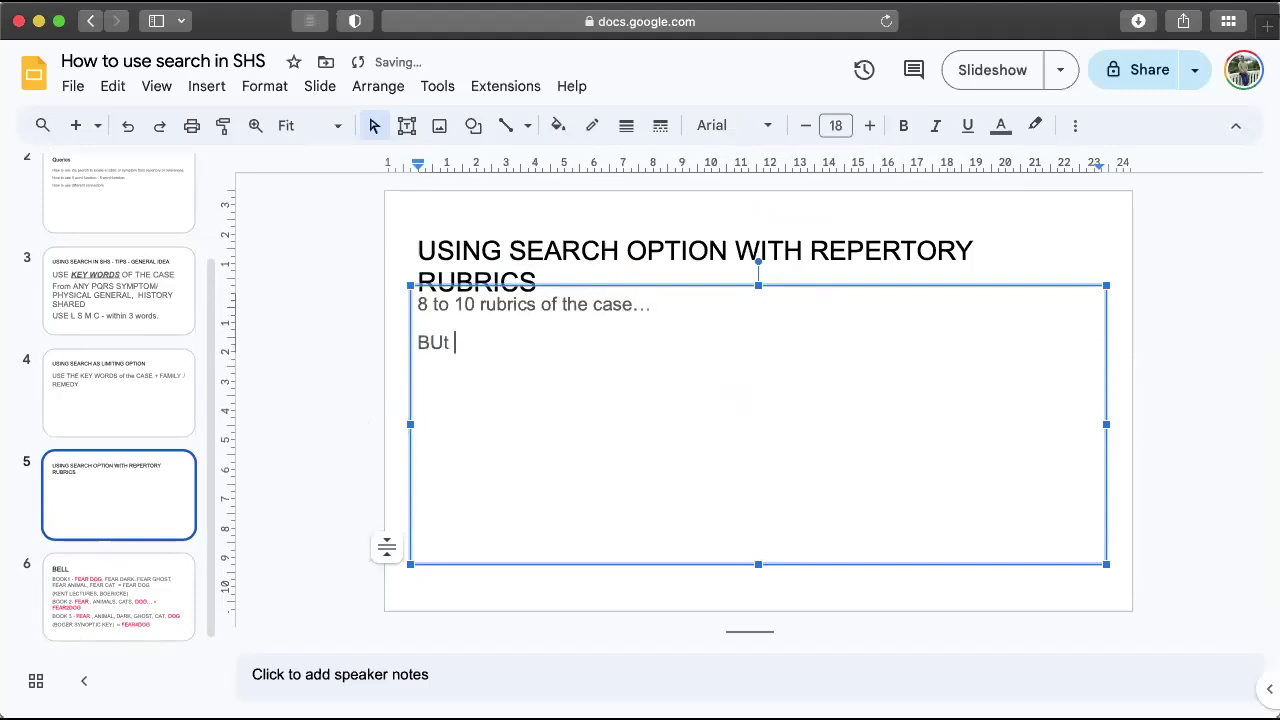
pyautogui.write('there is one pa')
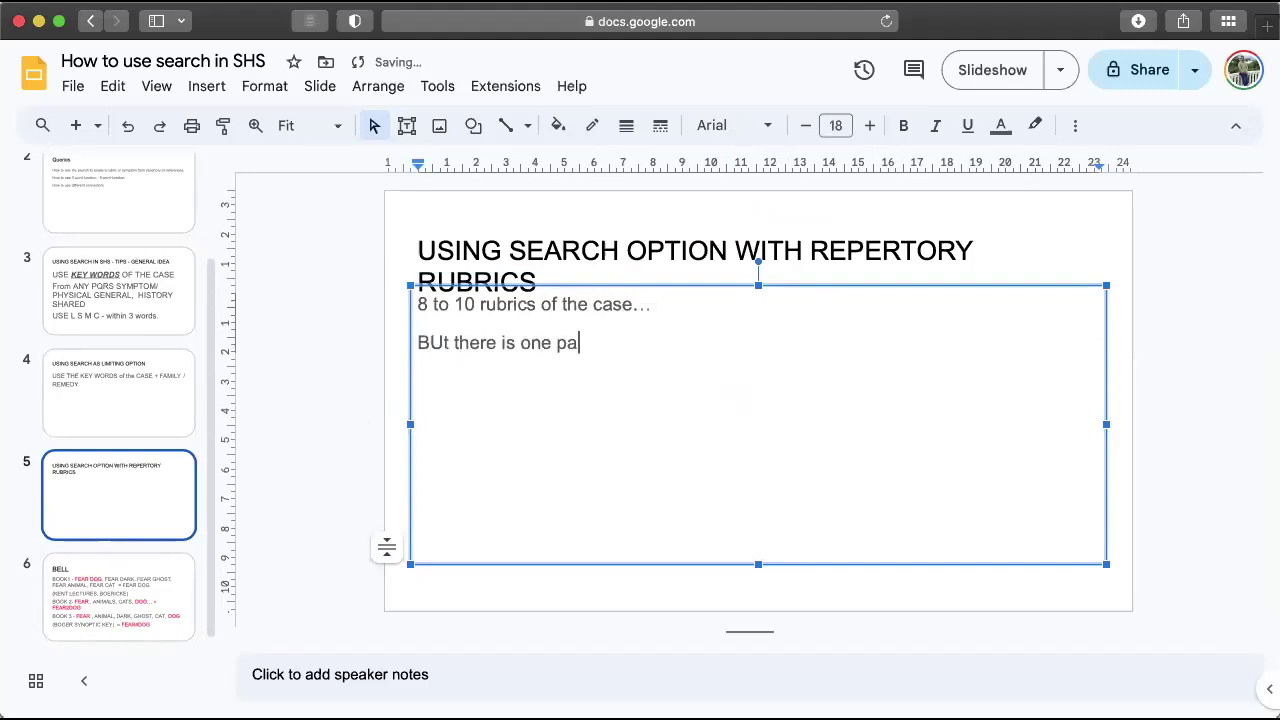
pyautogui.write('rticular symptom - w')
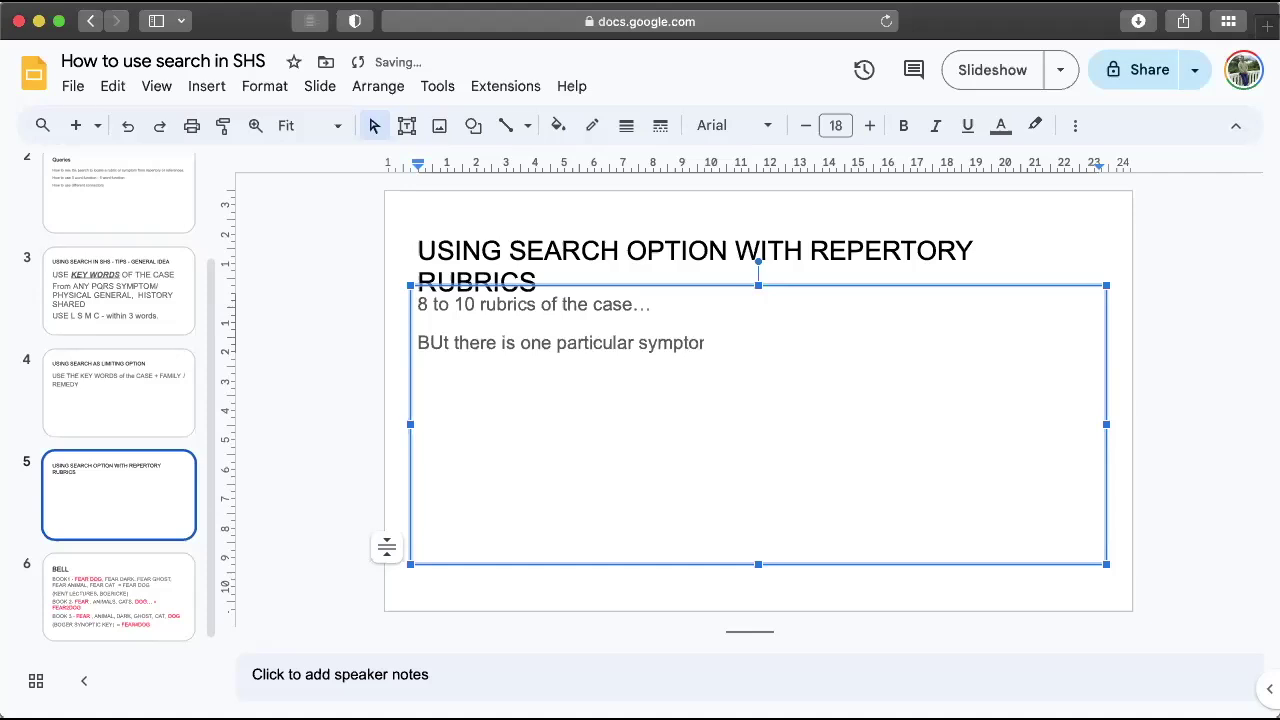
pyautogui.write('hich is n')
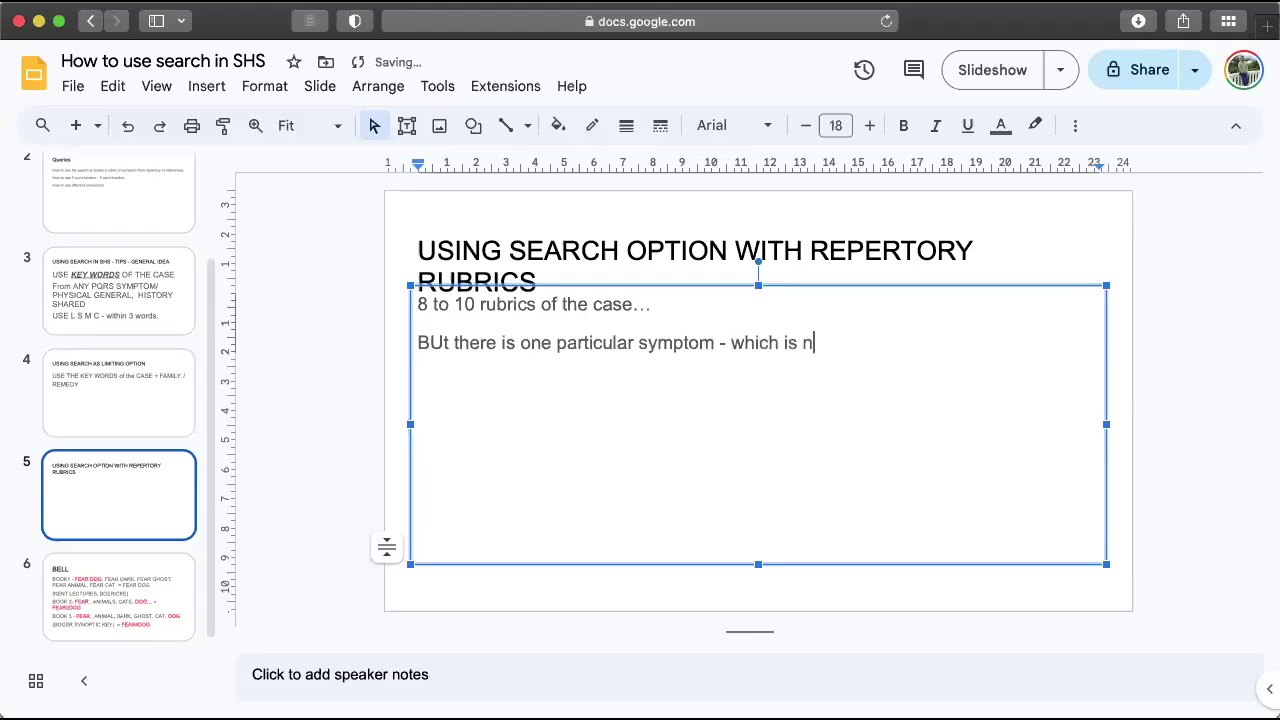
pyautogui.write('ot fitting the bill ( r')
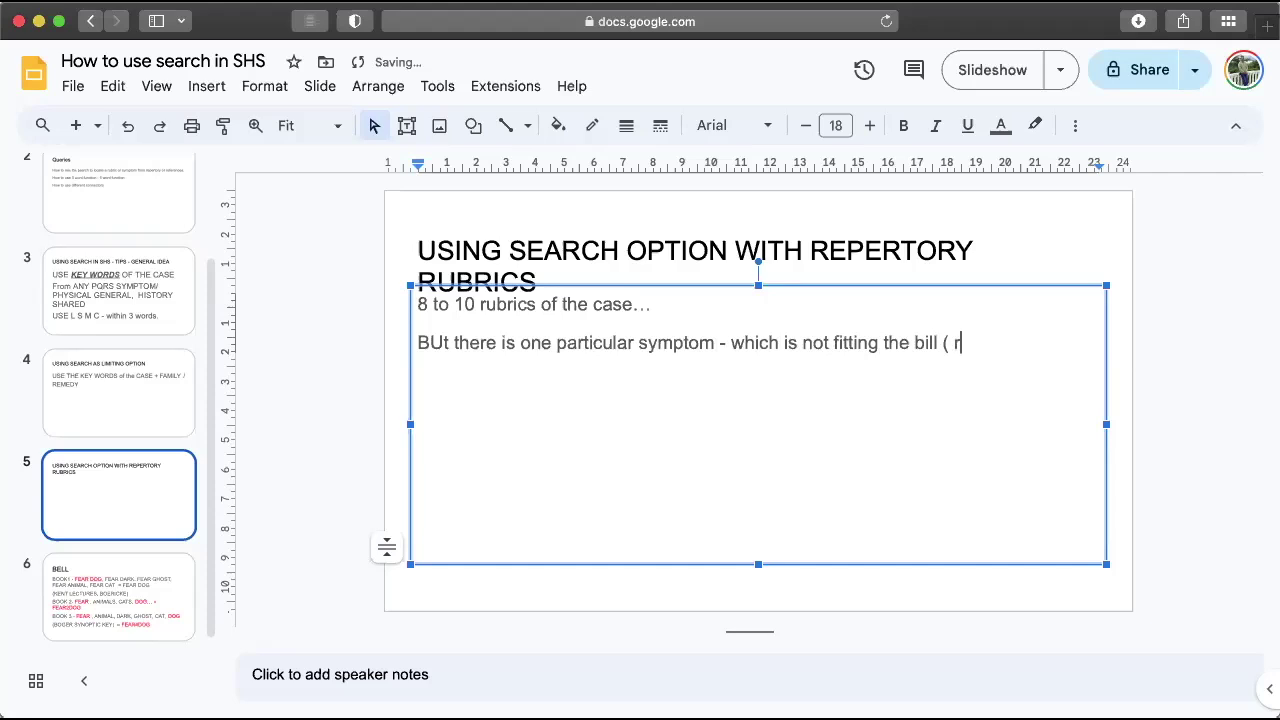
pyautogui.write('epertorisation)')
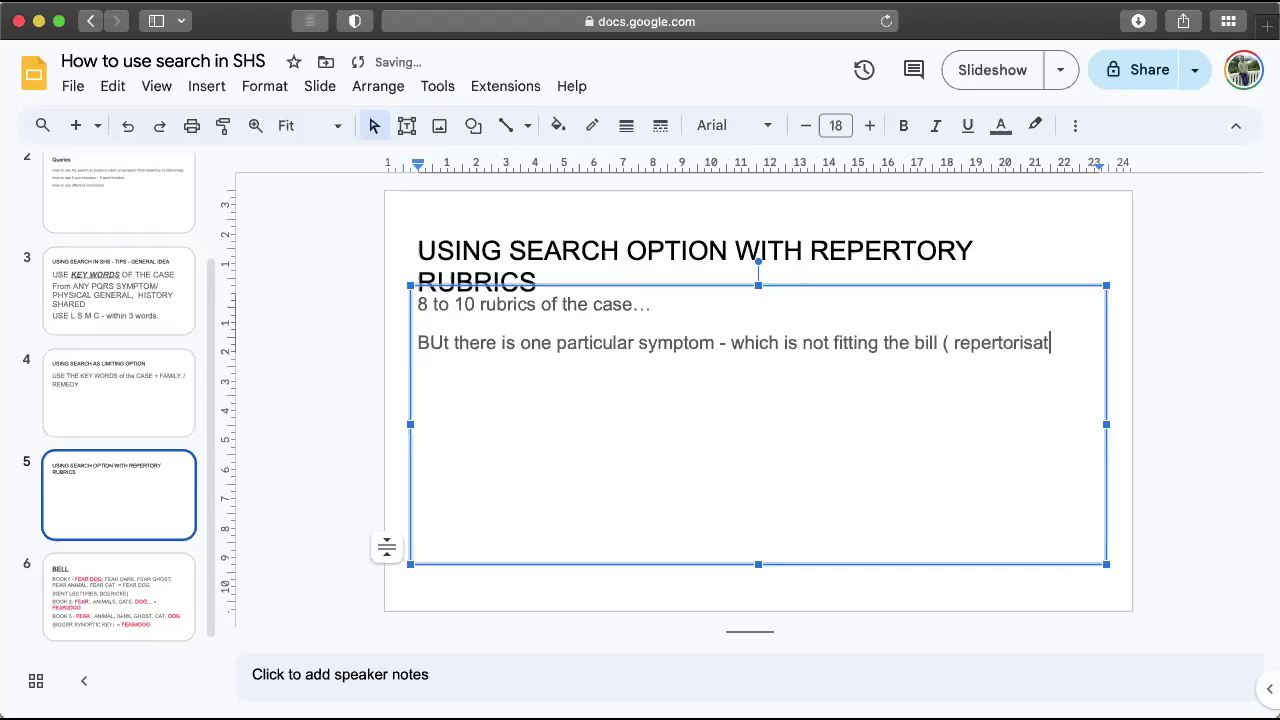
# - Leave a blank line in the body text and start a new paragraph with "In that cas"
pyautogui.press('Return')
pyautogui.press('Return')
pyautogui.write('In that cas')
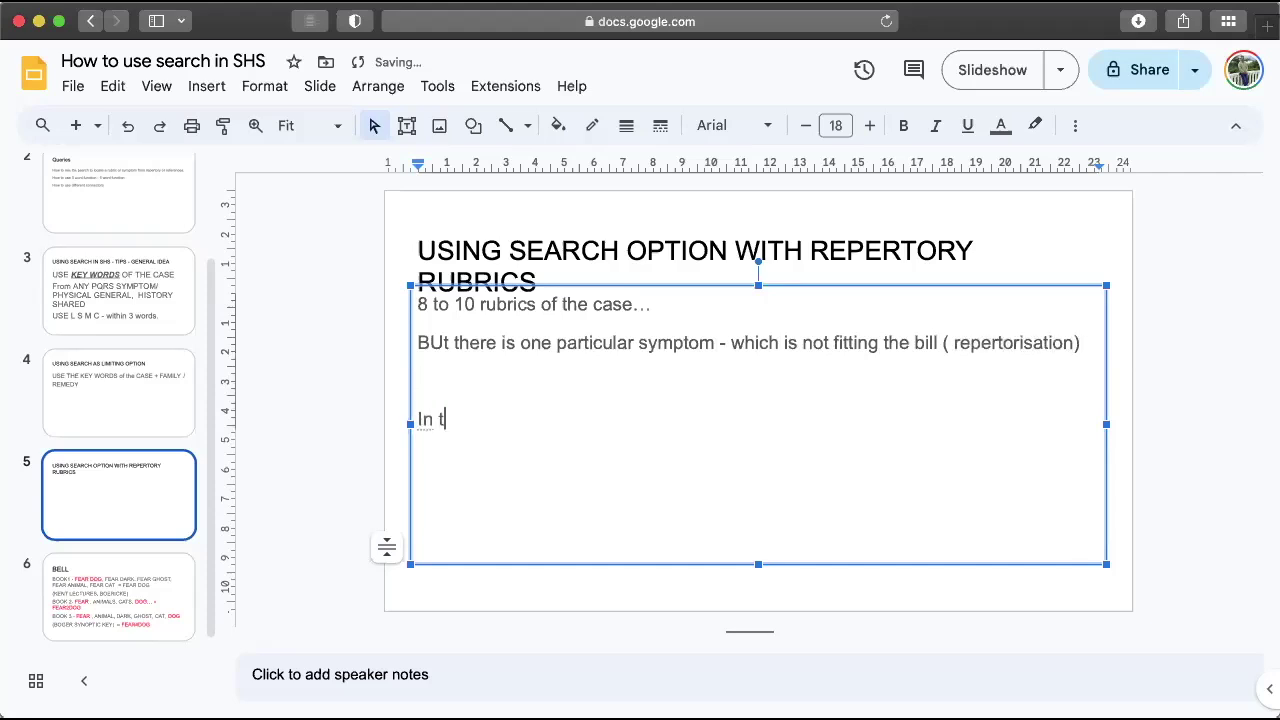
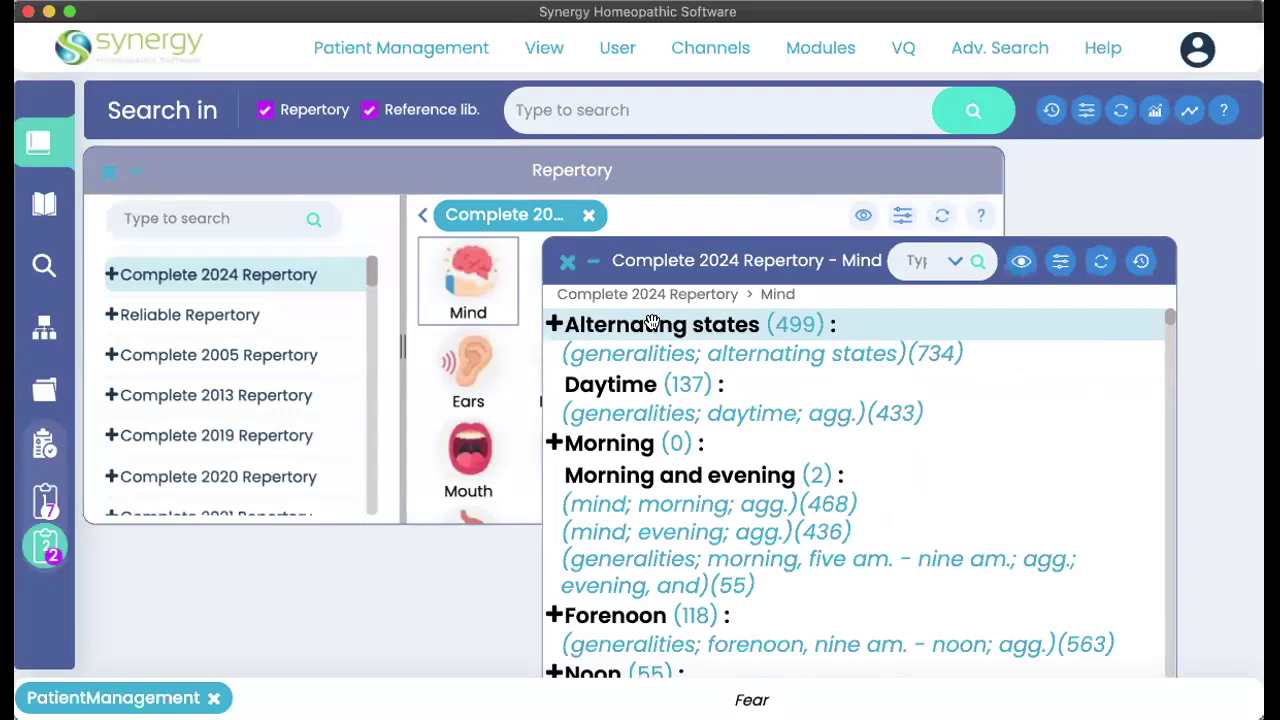
# - In Synergy's Complete 2024 Repertory Mind chapter, go into the fear rubric, find "dog" and add that rubric to the case
pyautogui.click(652, 322)
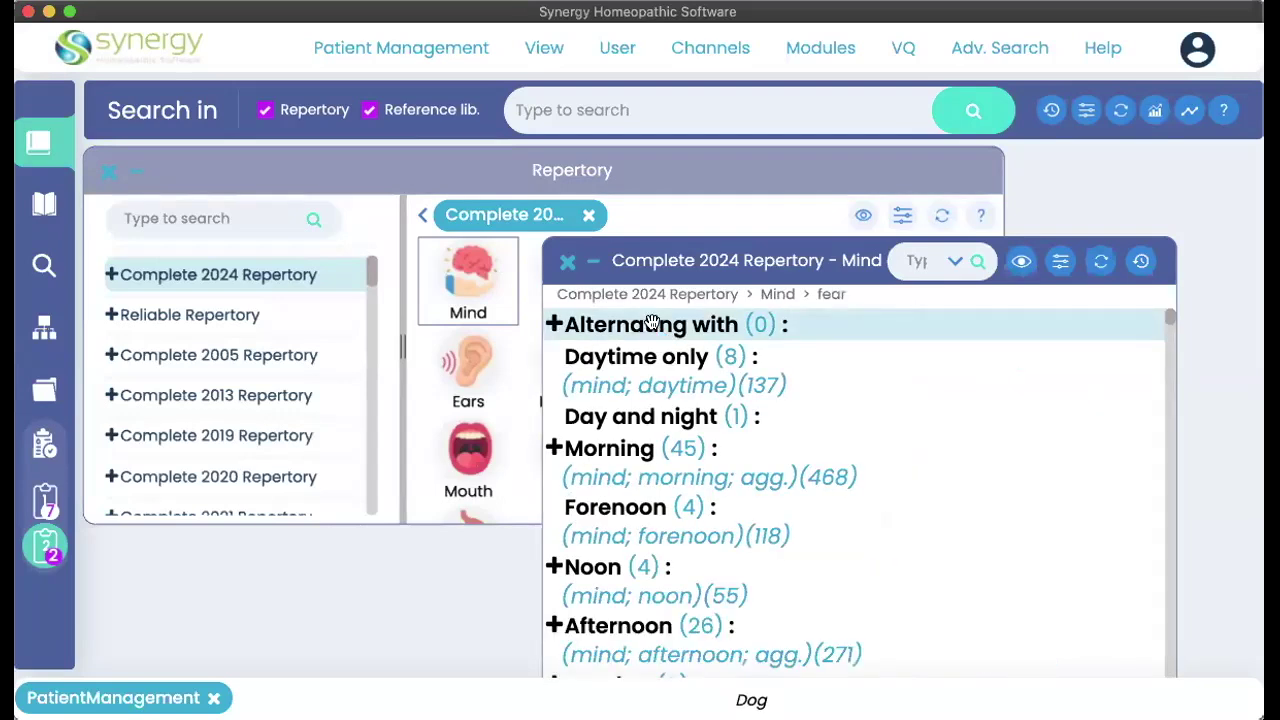
pyautogui.write('dog')
pyautogui.doubleClick(651, 322)
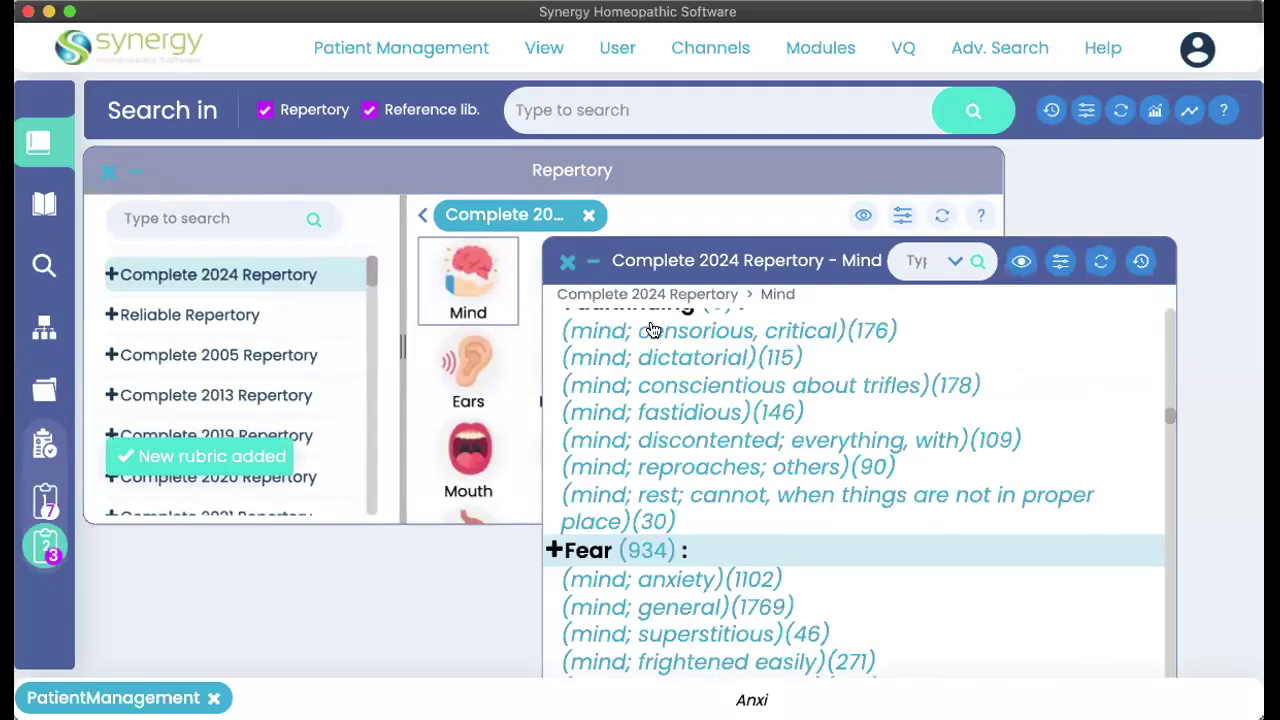
# - Go to the anxiety rubric in the Mind chapter and add its subrubric "Health, about" to the case
pyautogui.write('anx')
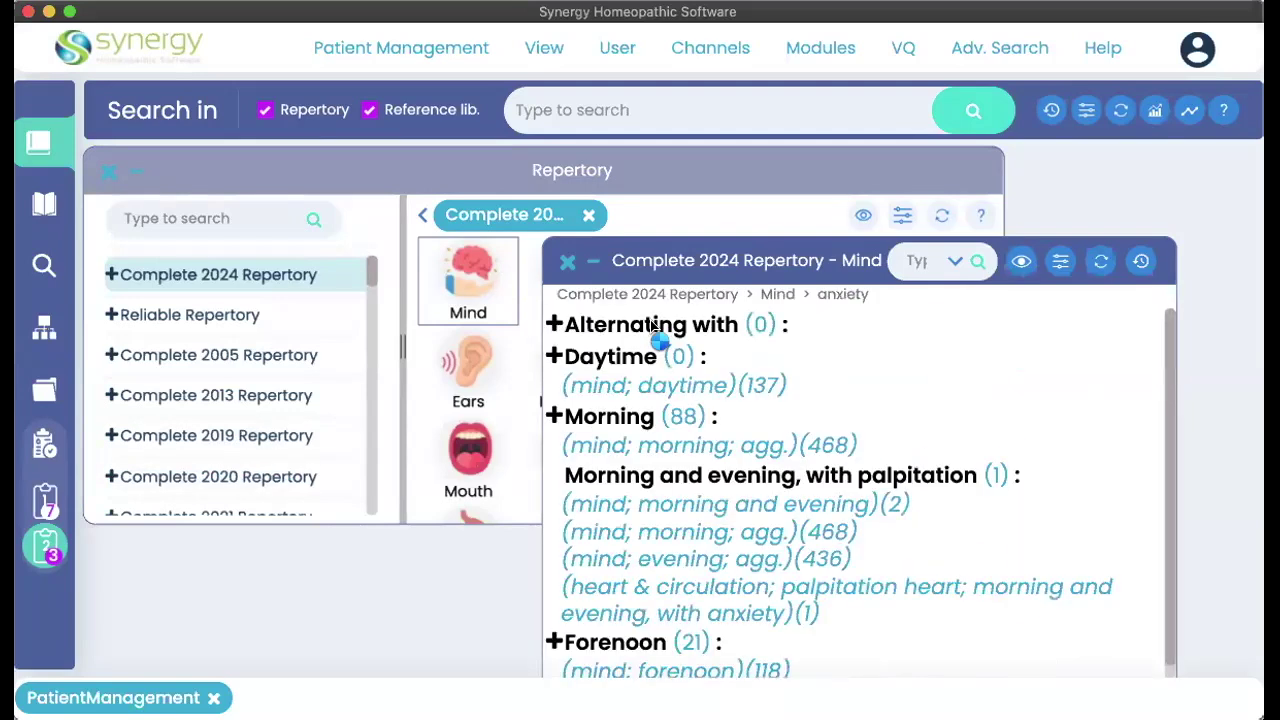
pyautogui.doubleClick(651, 322)
pyautogui.write('hea')
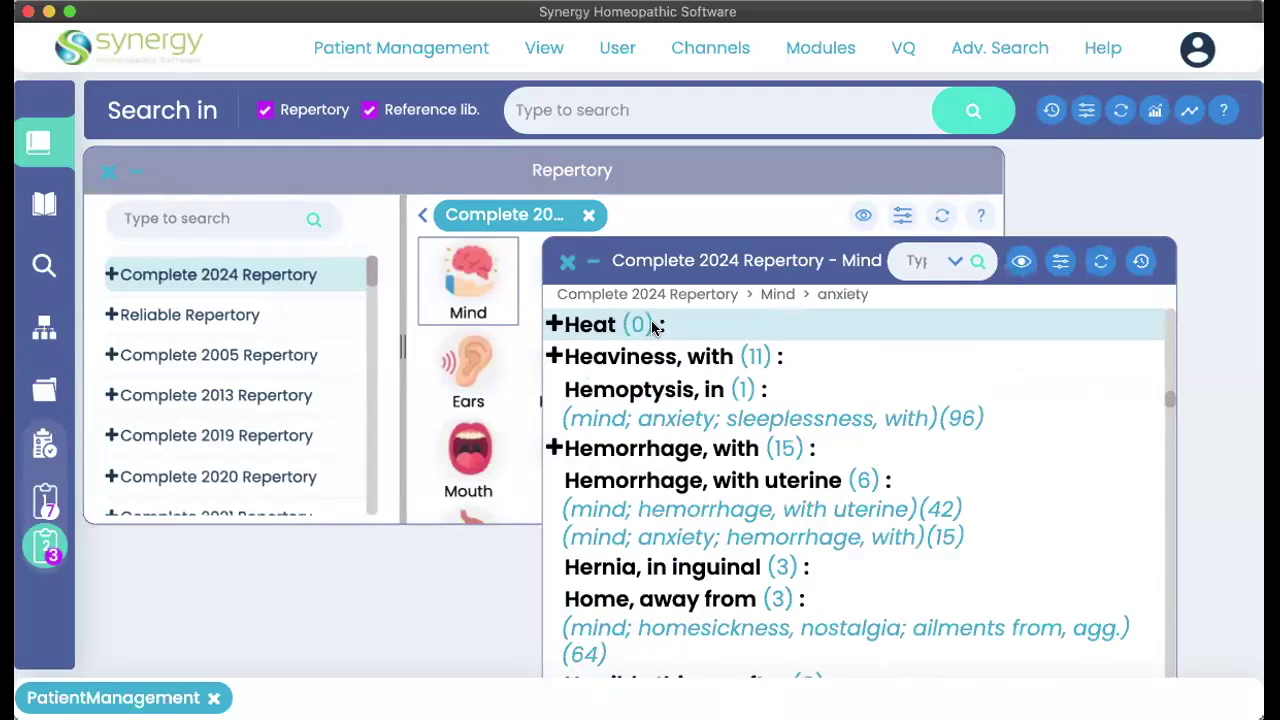
pyautogui.scroll(-1, 651, 322)
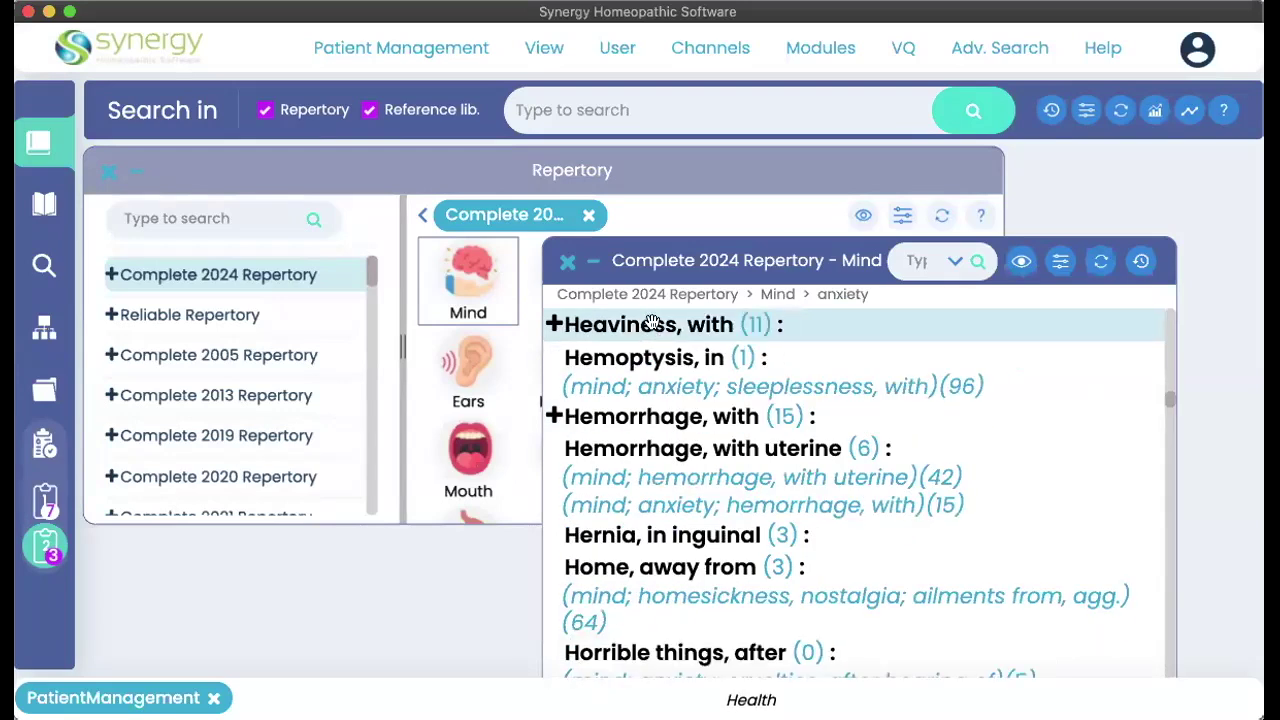
pyautogui.press('Return')
pyautogui.doubleClick(651, 325)
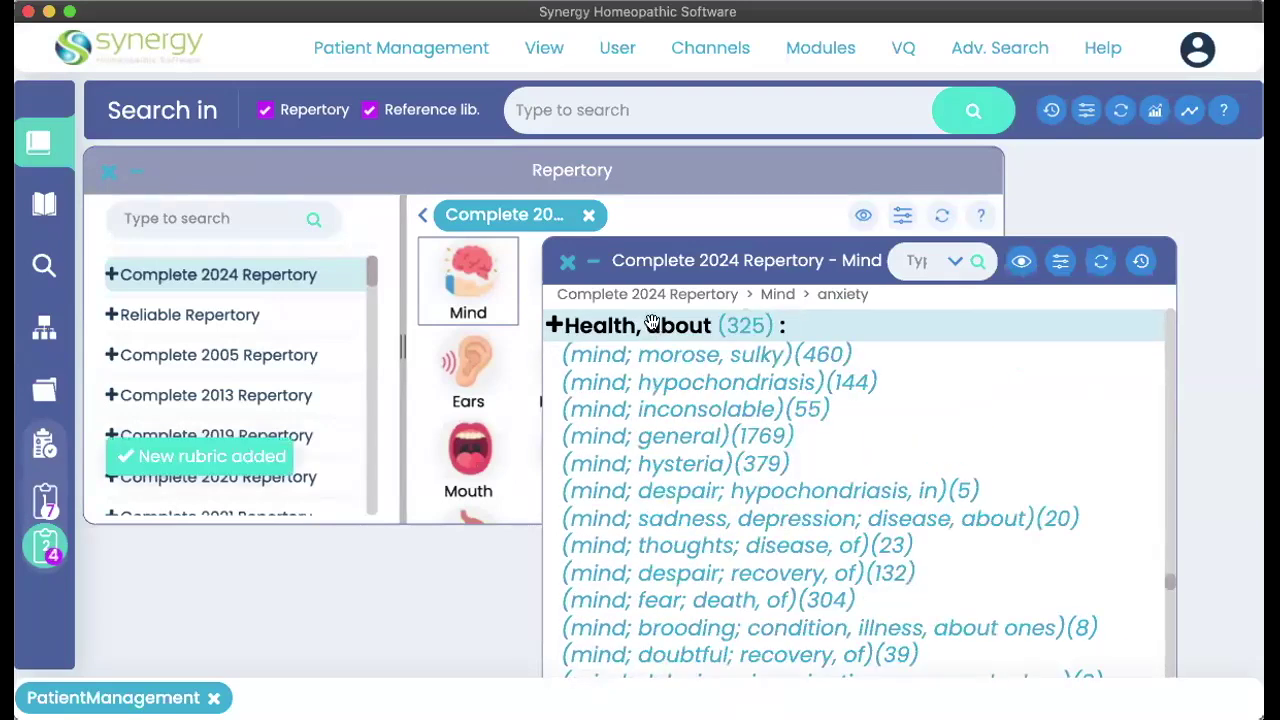
# - Close the Mind chapter and open the Generalities chapter of the Complete 2024 Repertory
pyautogui.click(568, 263)
pyautogui.scroll(-5, 670, 430)
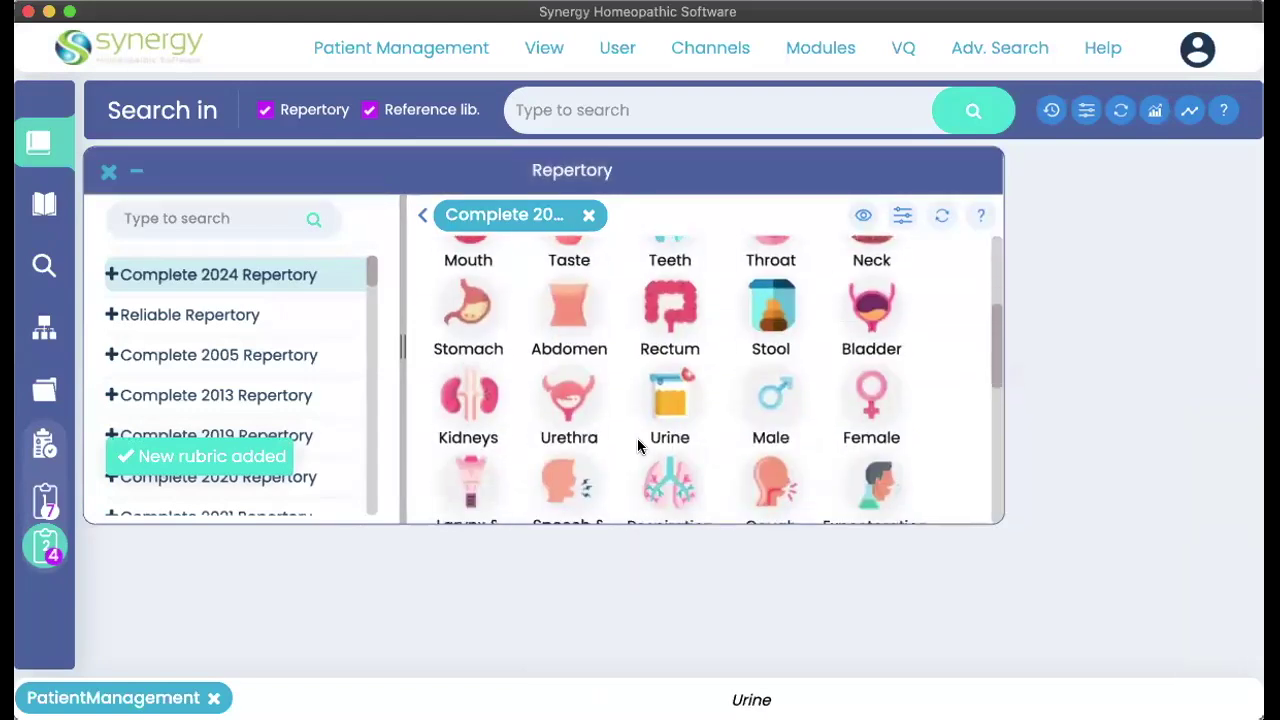
pyautogui.scroll(-4, 638, 445)
pyautogui.scroll(-3, 869, 386)
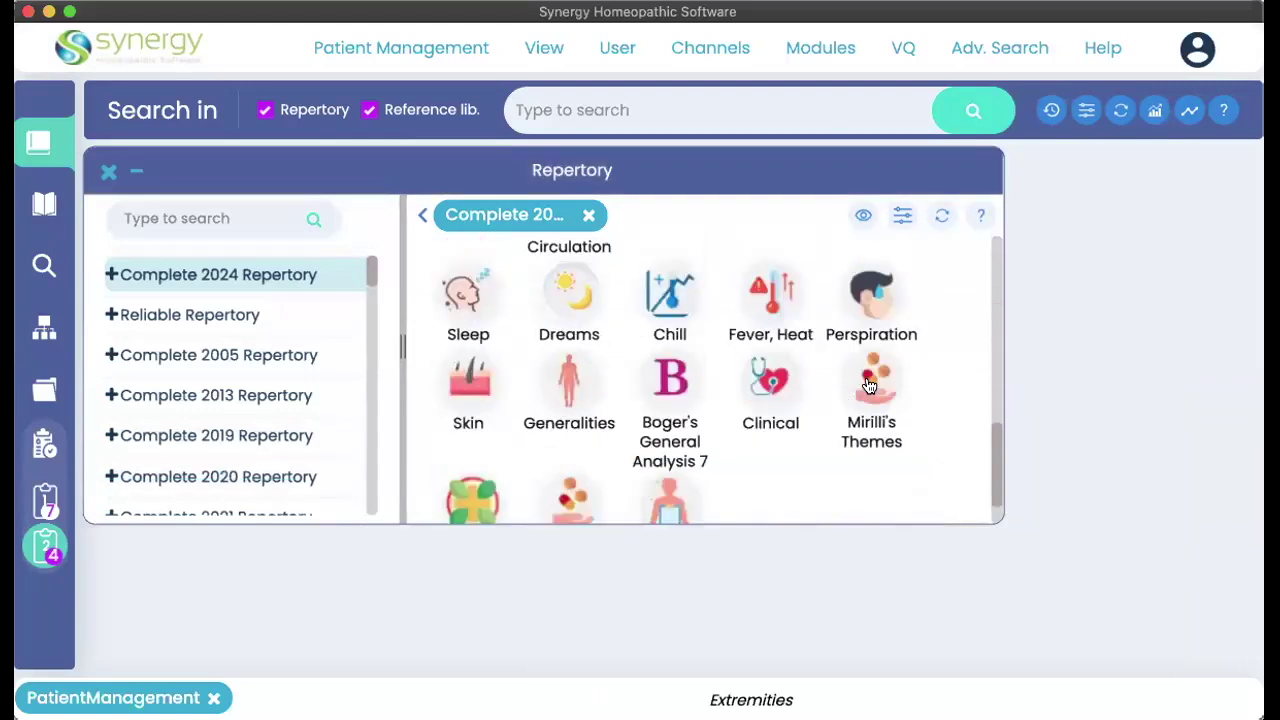
pyautogui.scroll(-1, 869, 386)
pyautogui.click(558, 345)
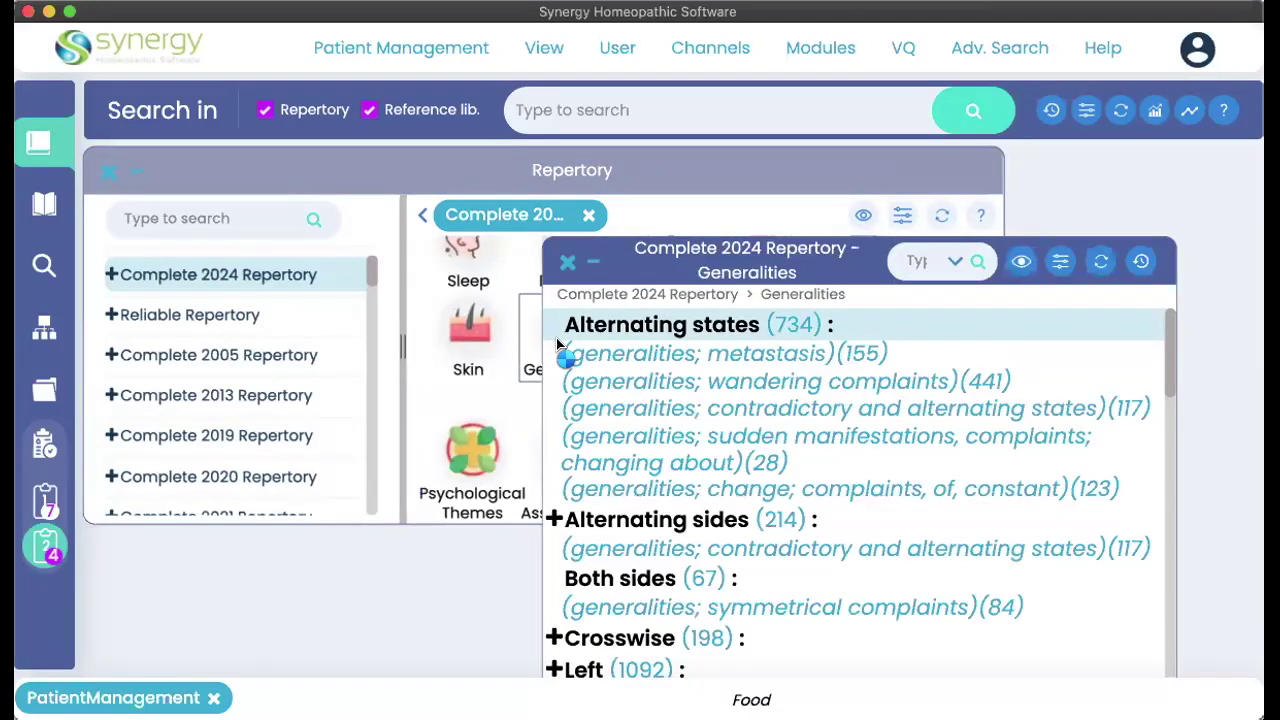
# - In the Generalities chapter, go to food and drinks, sweets, desires and add the subrubric "Agg., which" to Clipboard 2
pyautogui.write('Food')
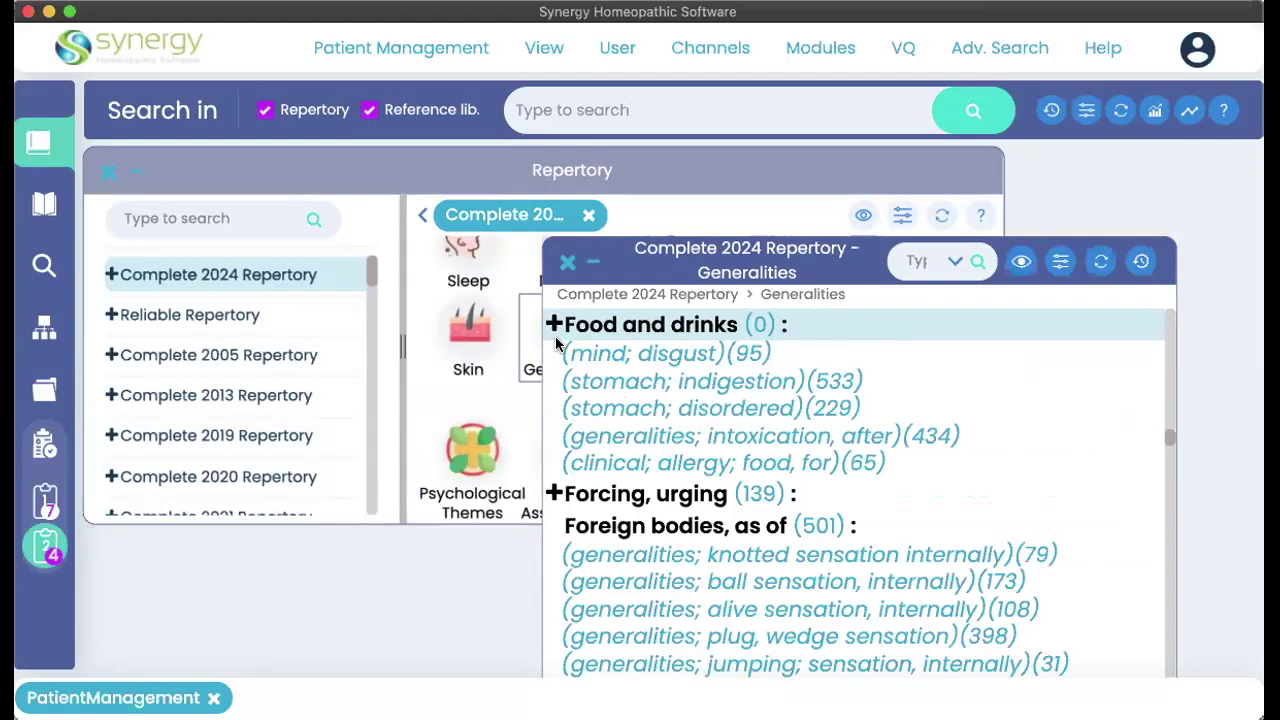
pyautogui.click(555, 336)
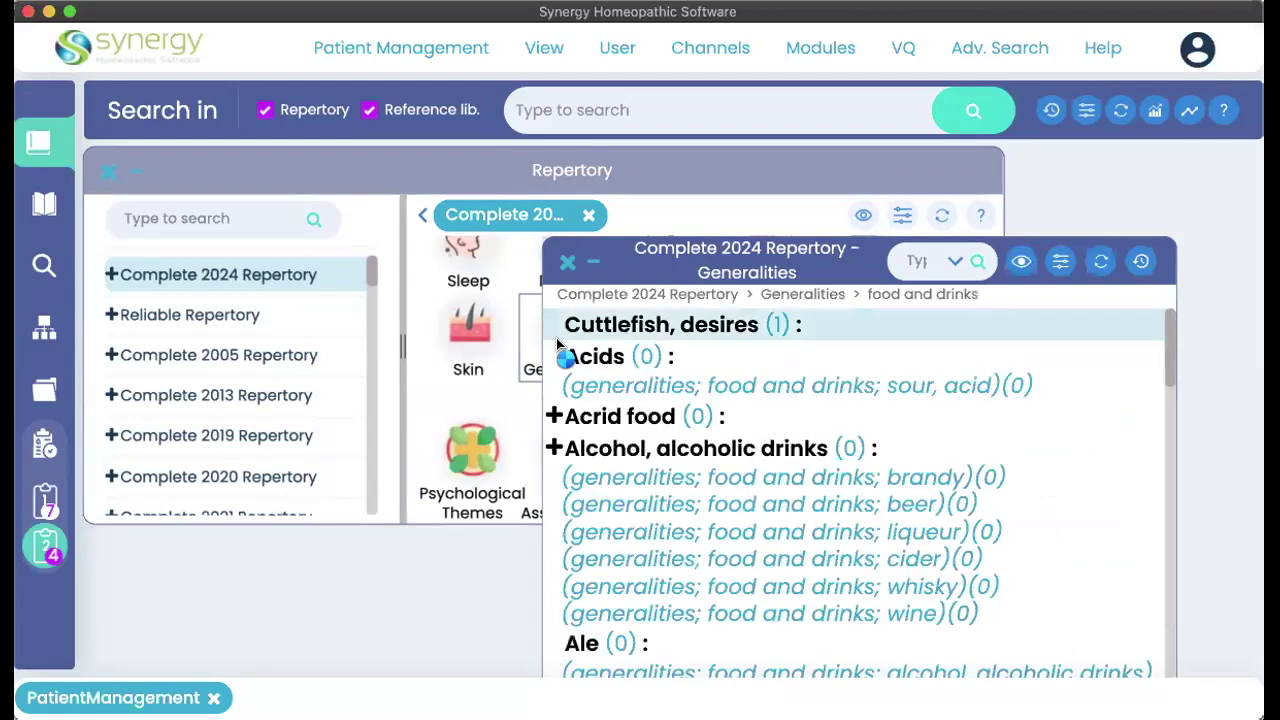
pyautogui.write('Sweets')
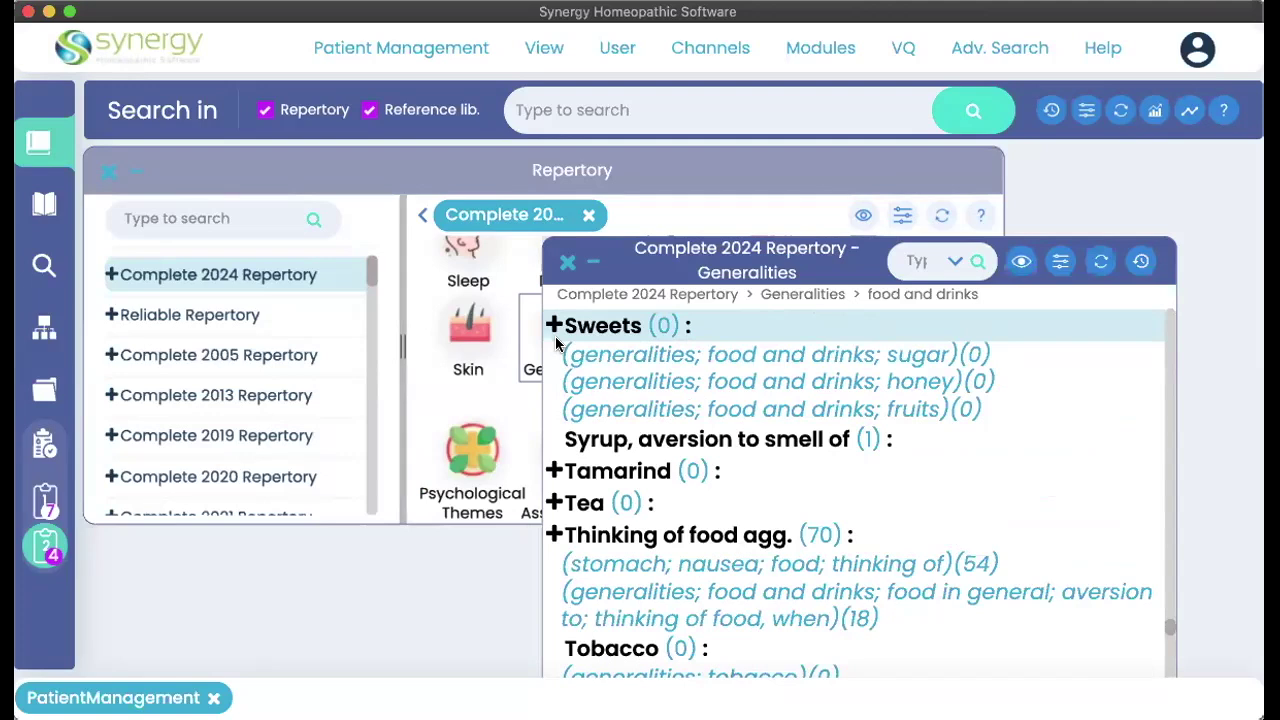
pyautogui.click(556, 338)
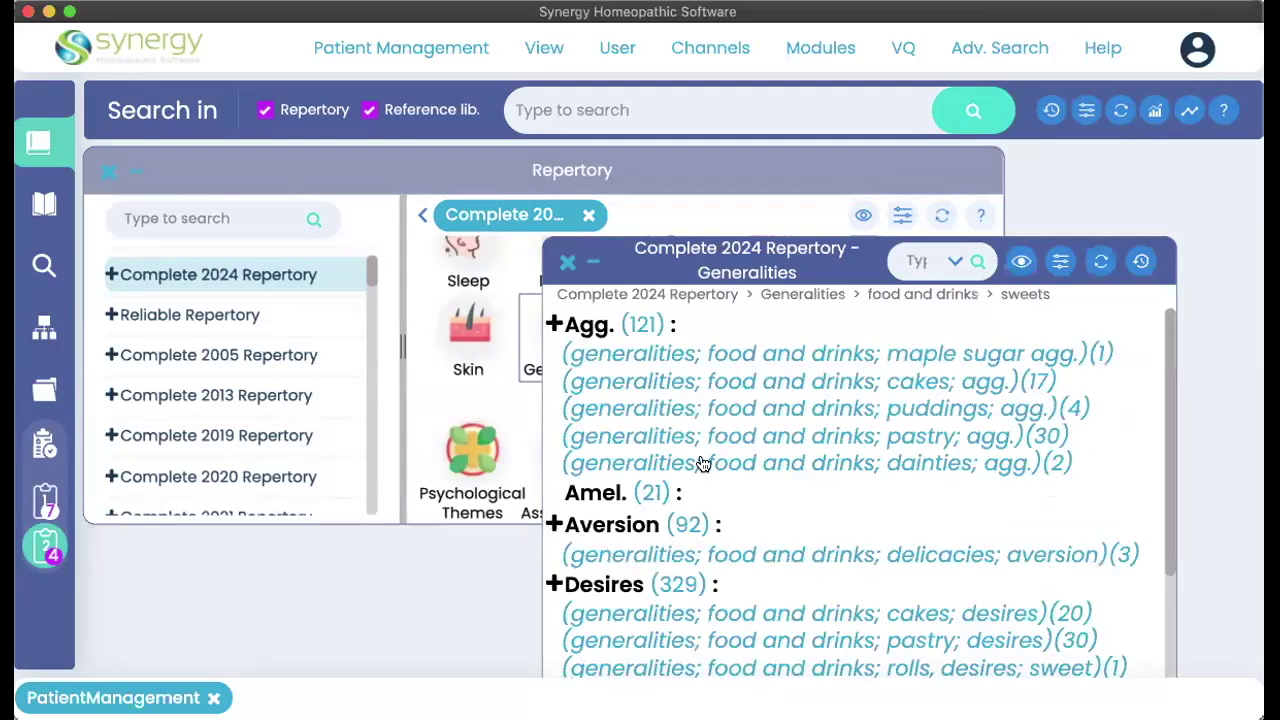
pyautogui.scroll(-3, 695, 456)
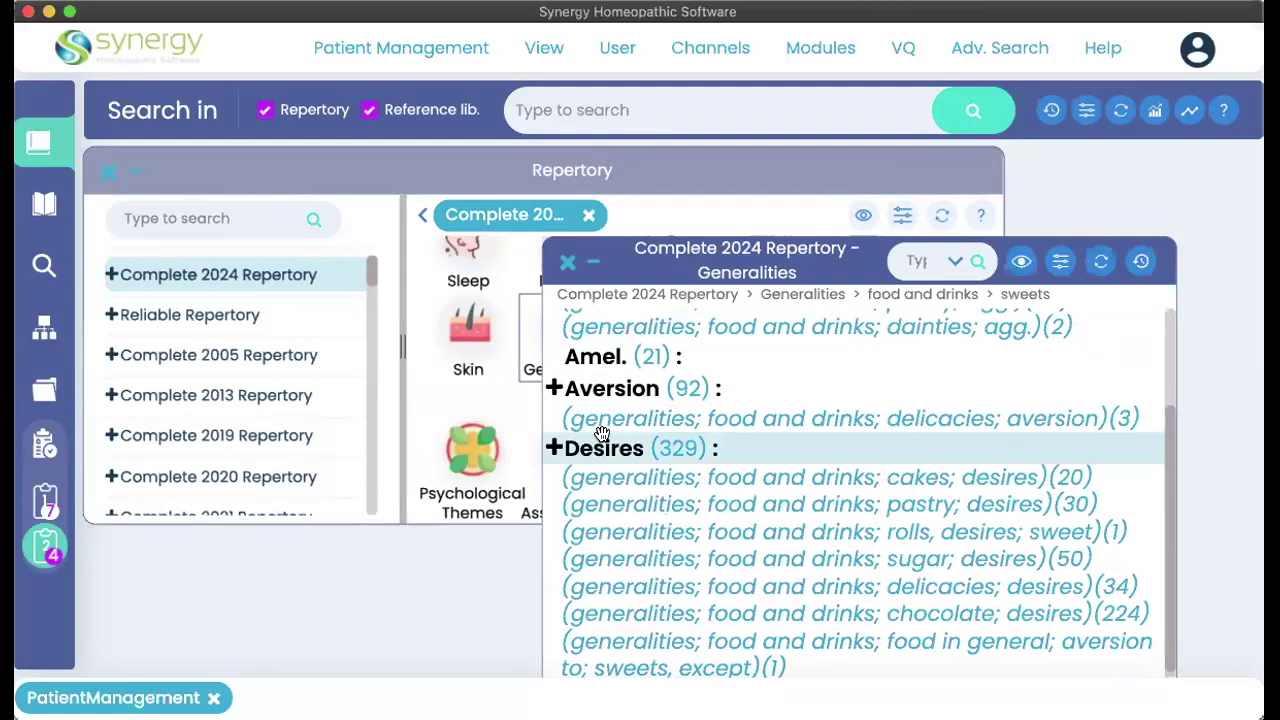
pyautogui.click(600, 435)
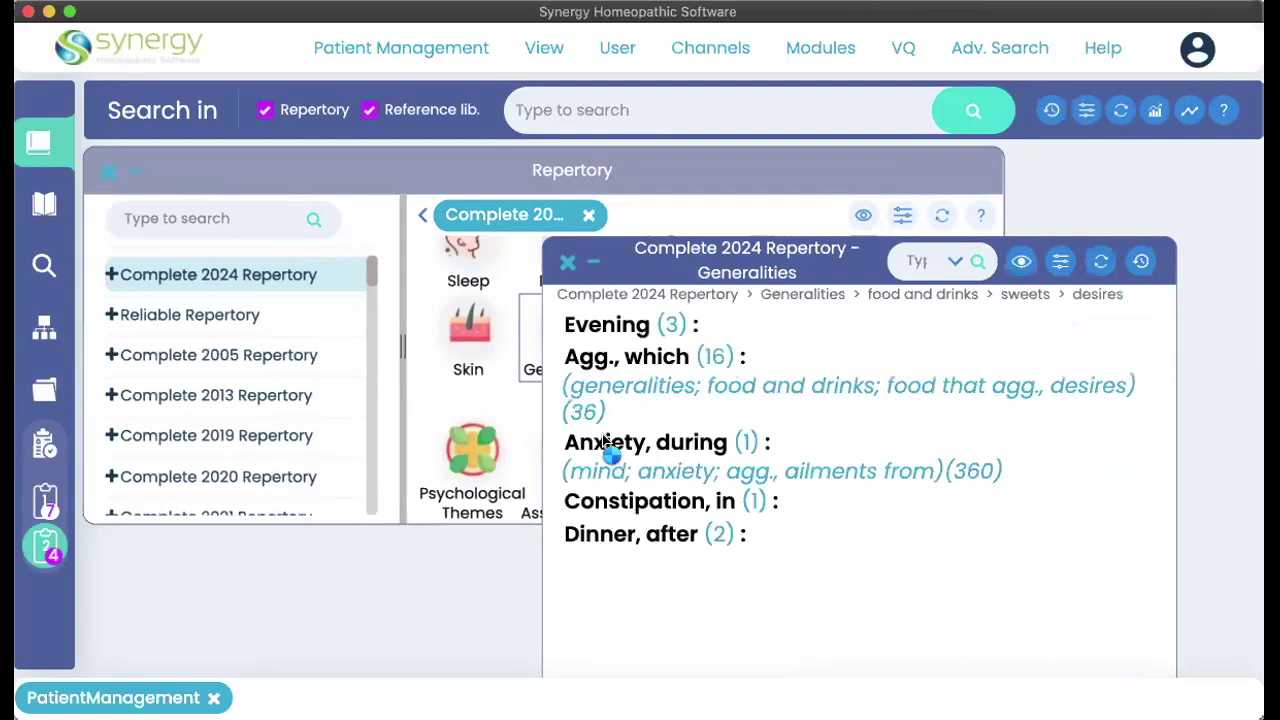
pyautogui.doubleClick(660, 356)
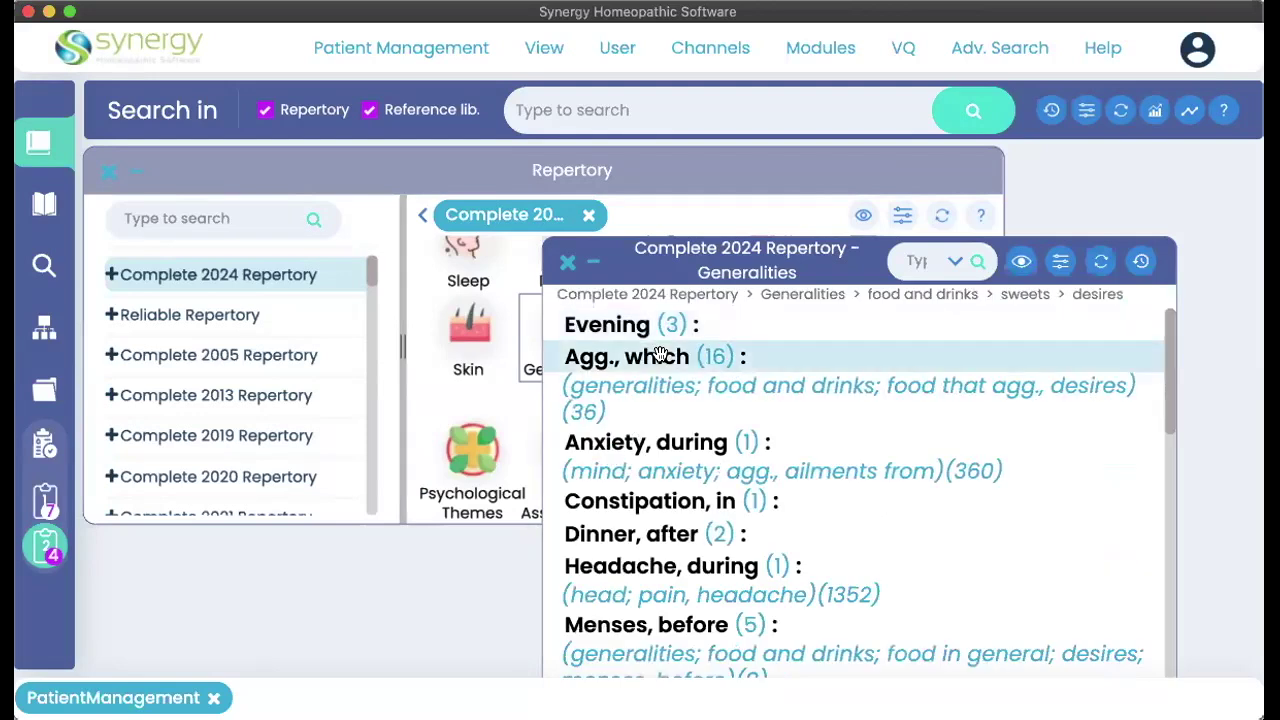
# - Remove the "diabetes" search rubric from Clipboard 2, look over the number graph and minimize the clipboard
pyautogui.click(50, 546)
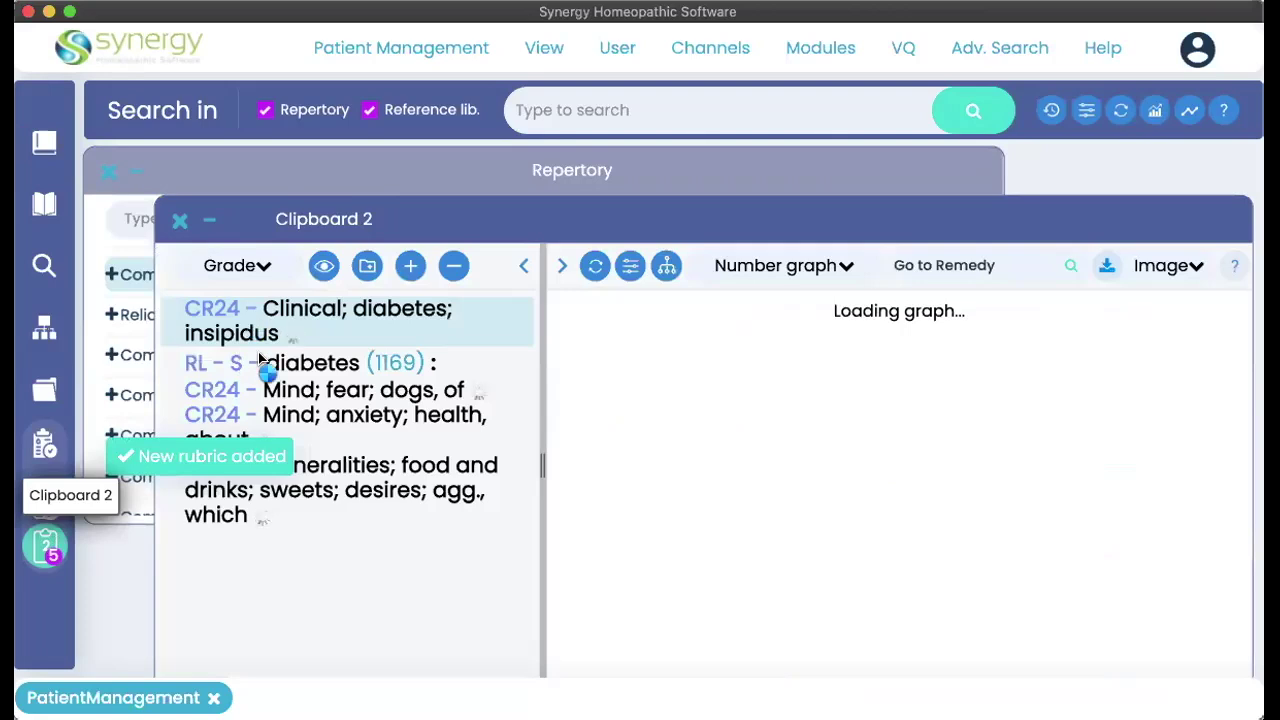
pyautogui.doubleClick(338, 364)
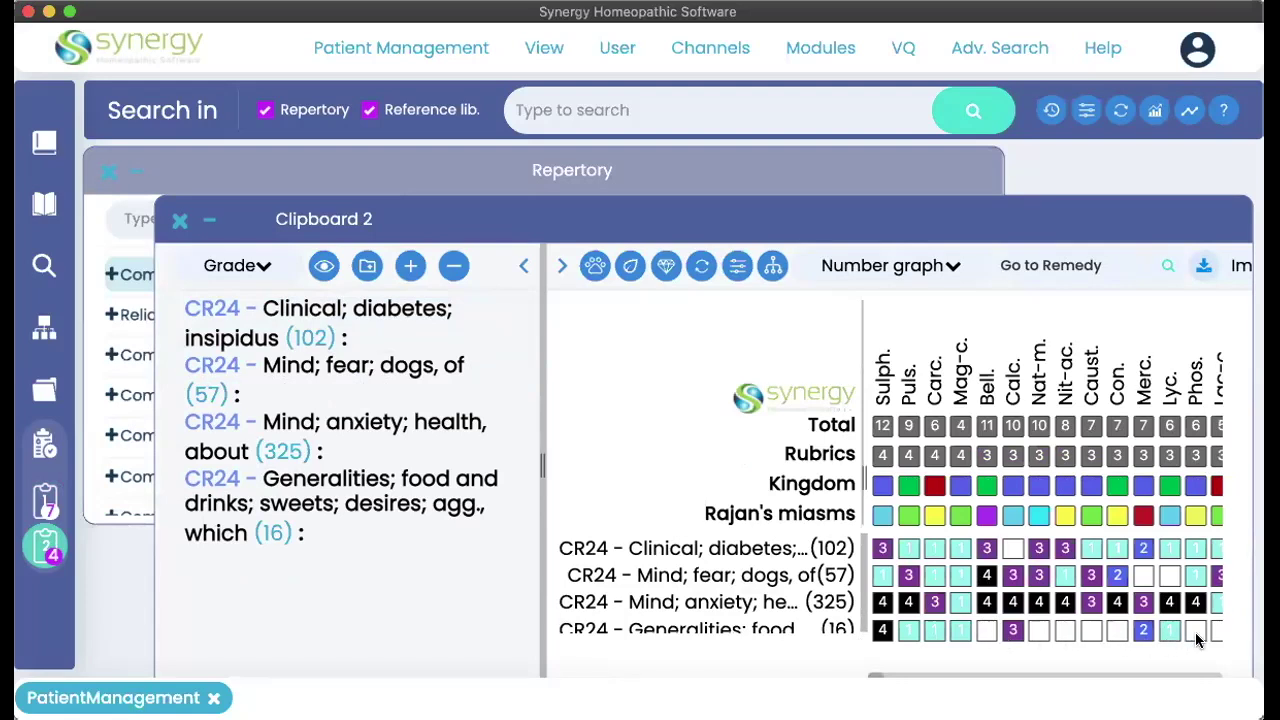
pyautogui.hscroll(3, 1195, 632)
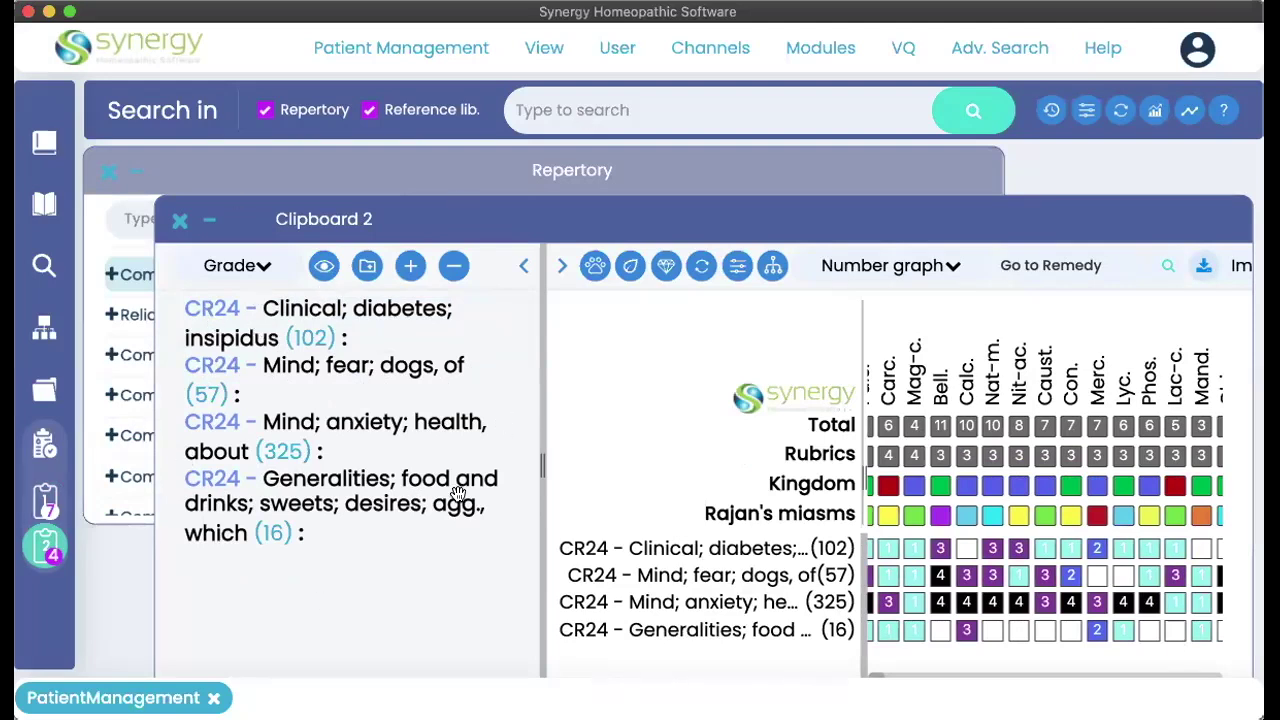
pyautogui.click(551, 110)
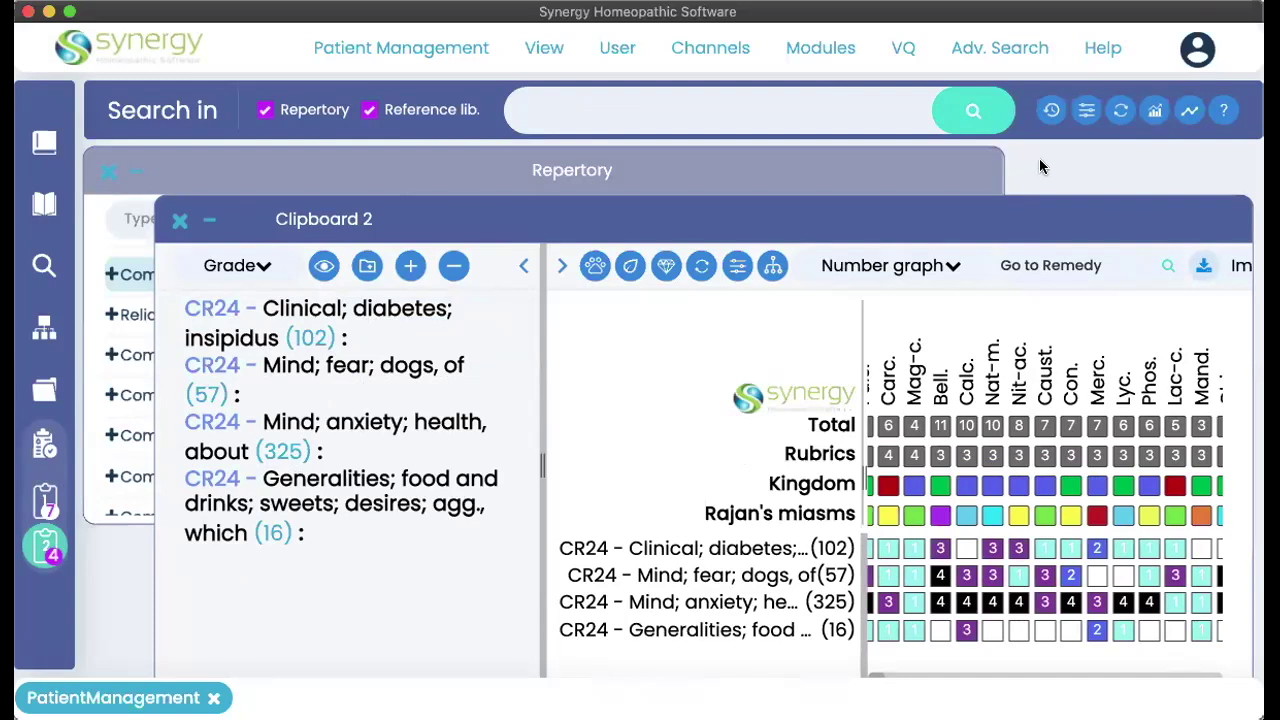
pyautogui.click(308, 423)
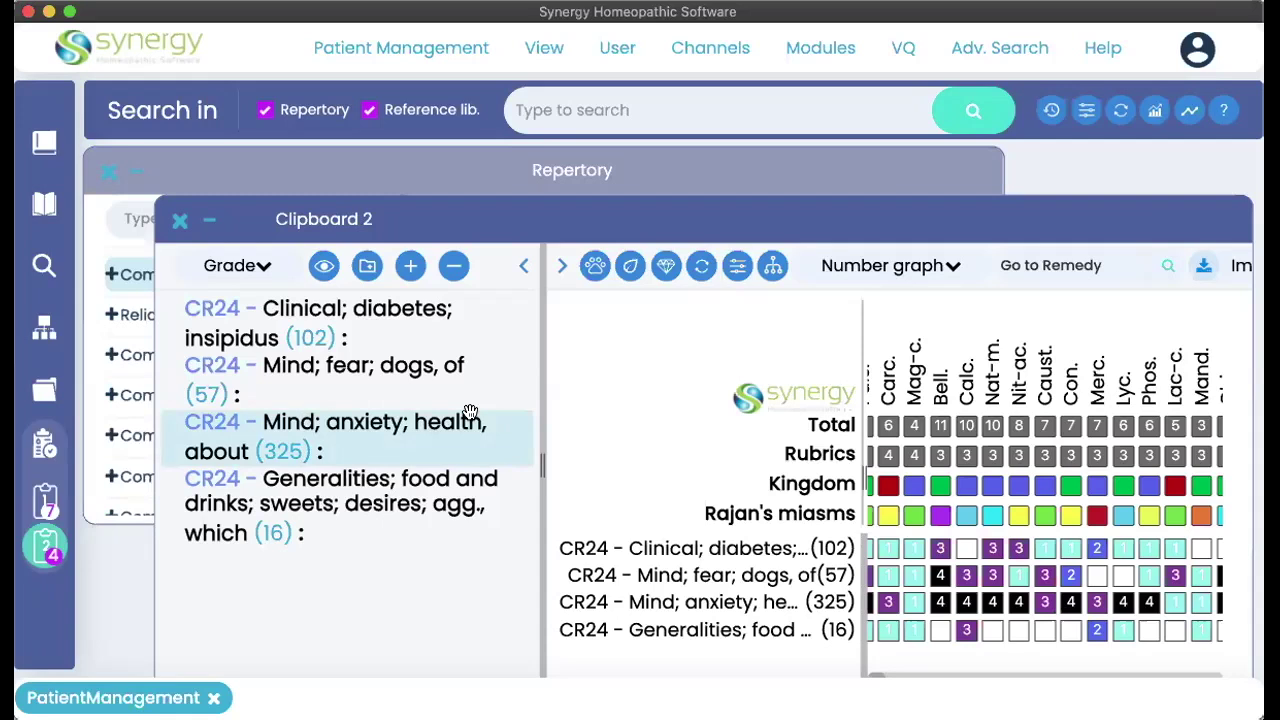
pyautogui.click(207, 221)
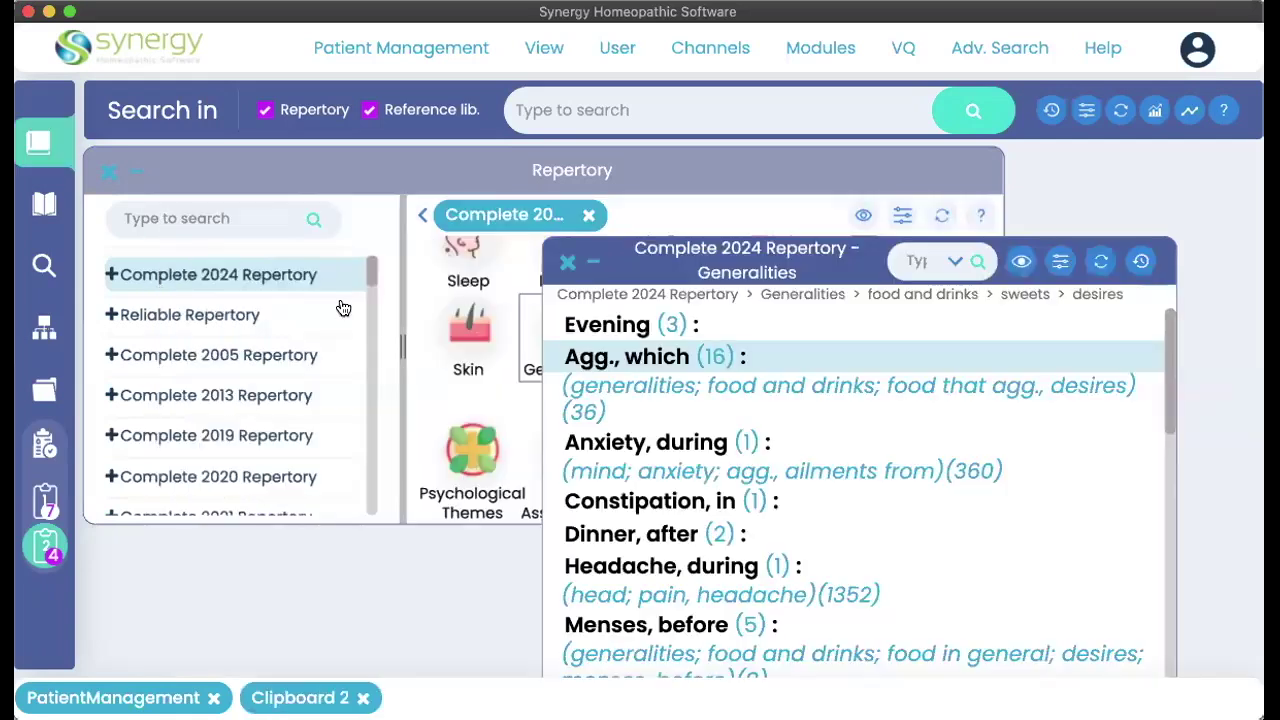
# - Leave Generalities, reopen the Mind chapter, add the anxiety subrubric "Perspiration would break out, as if" to Clipboard 2 and close the chapter
pyautogui.click(610, 293)
pyautogui.scroll(10, 580, 360)
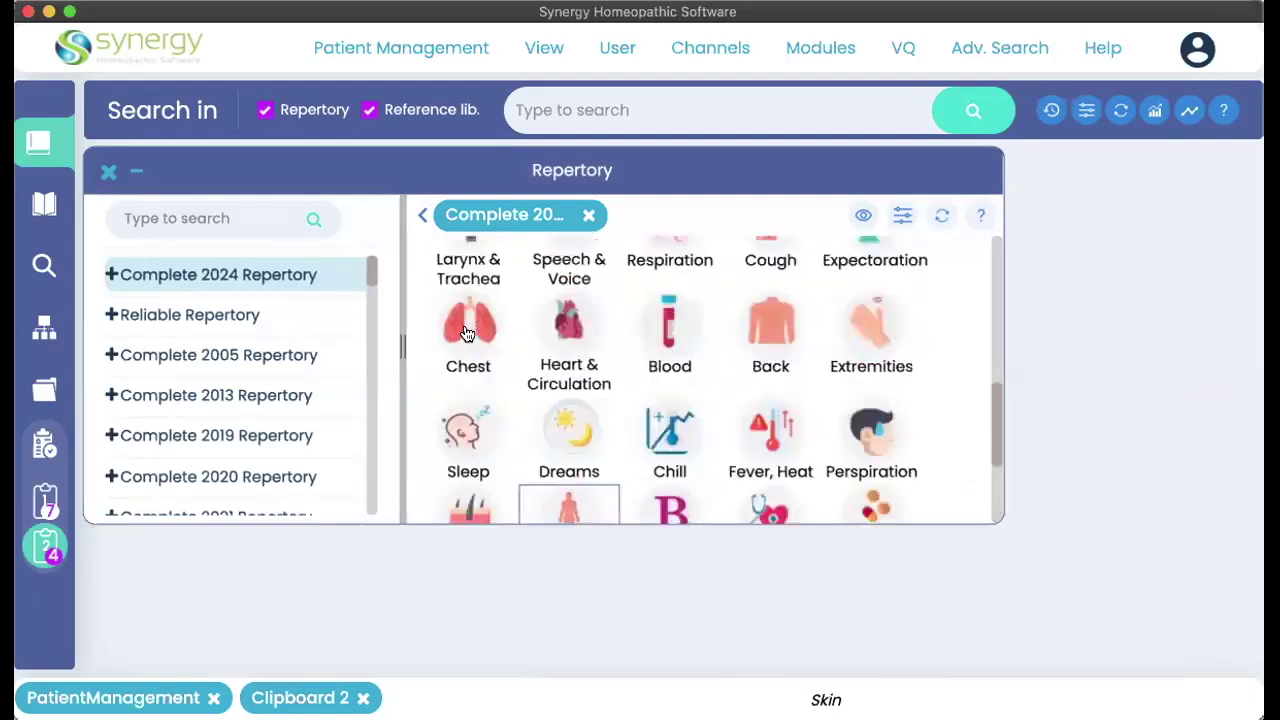
pyautogui.click(466, 276)
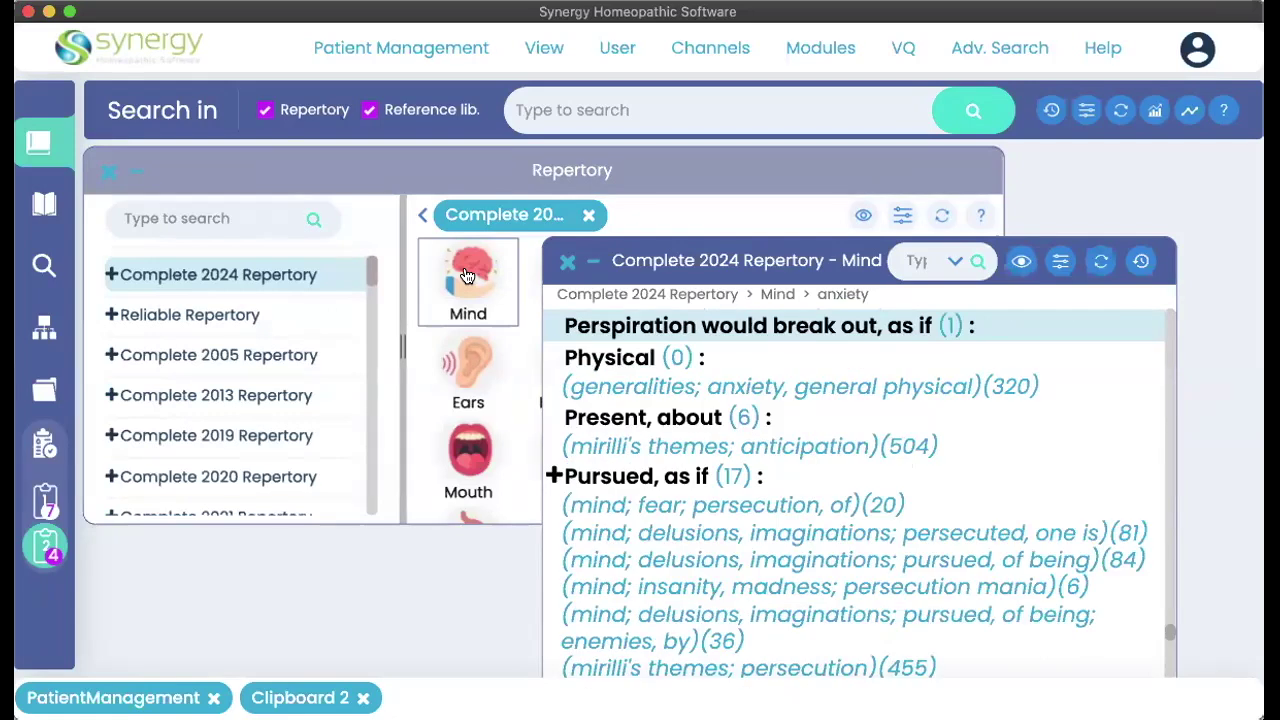
pyautogui.doubleClick(719, 328)
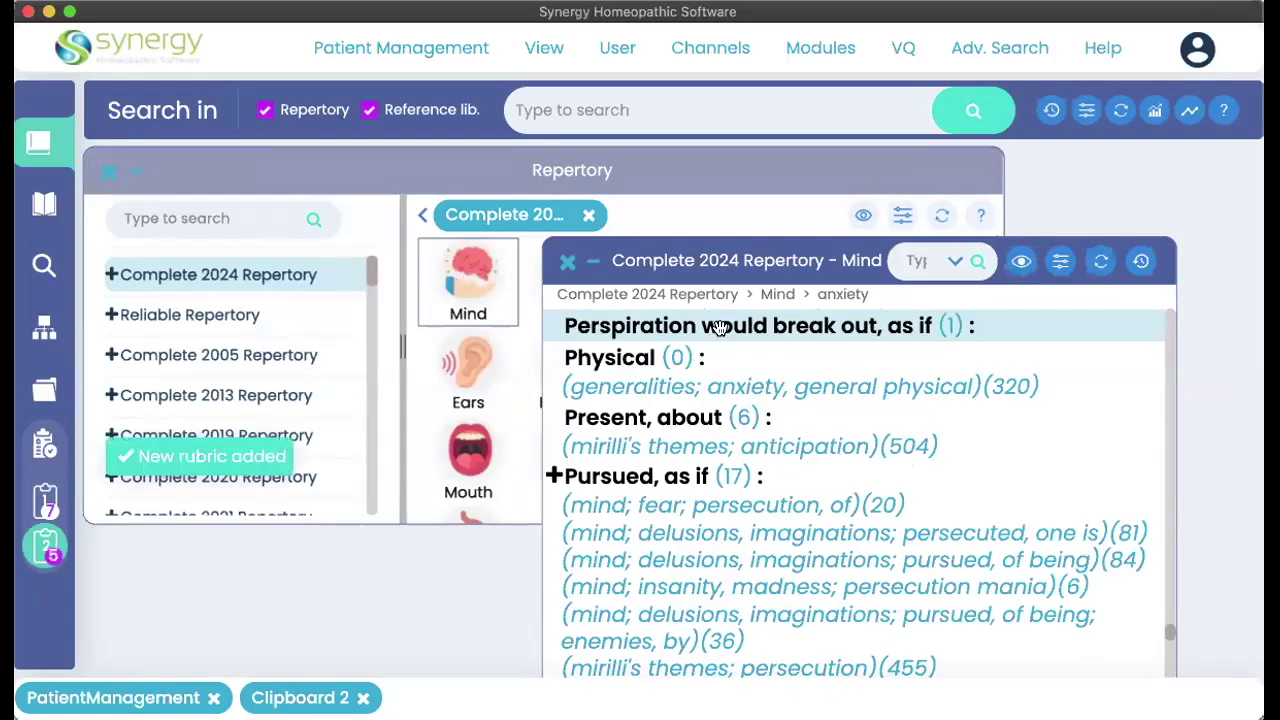
pyautogui.click(591, 298)
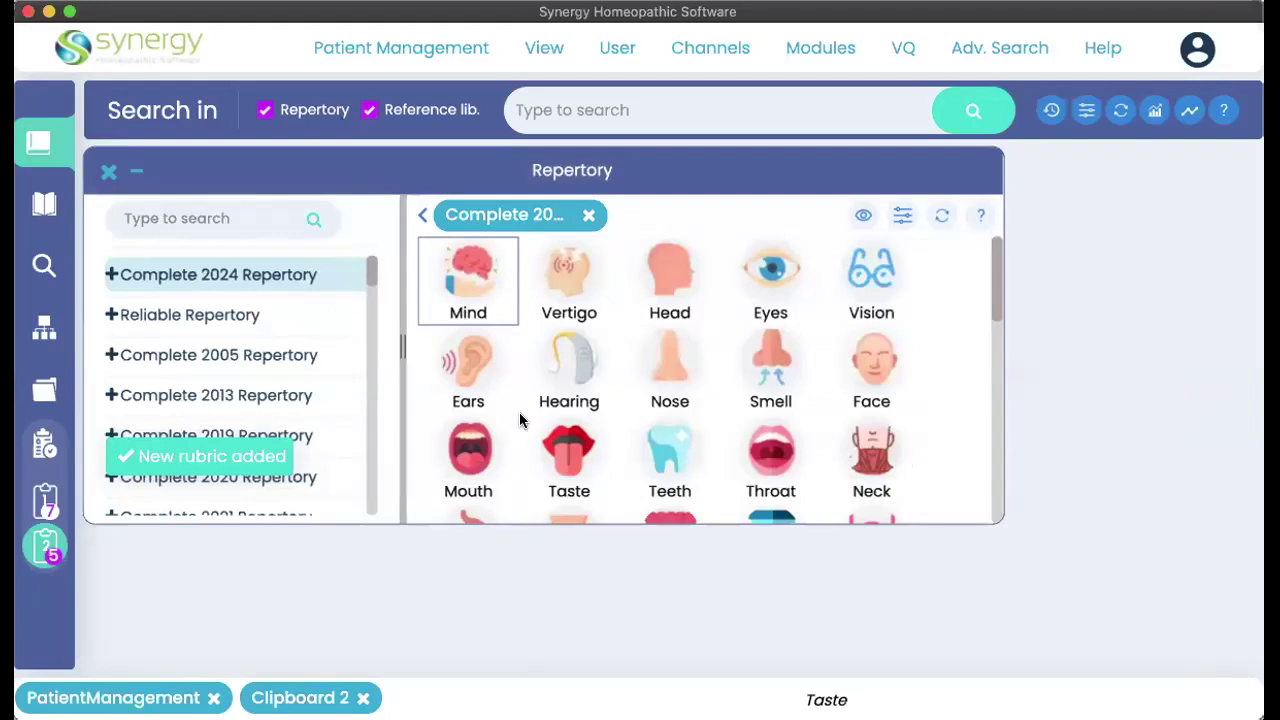
# - From the Perspiration chapter, follow the cross-reference under "Anxiety, with", add "Mind; anxiety; perspiration; with" to Clipboard 2 and look through its subrubrics
pyautogui.scroll(-5, 455, 415)
pyautogui.scroll(-3, 866, 348)
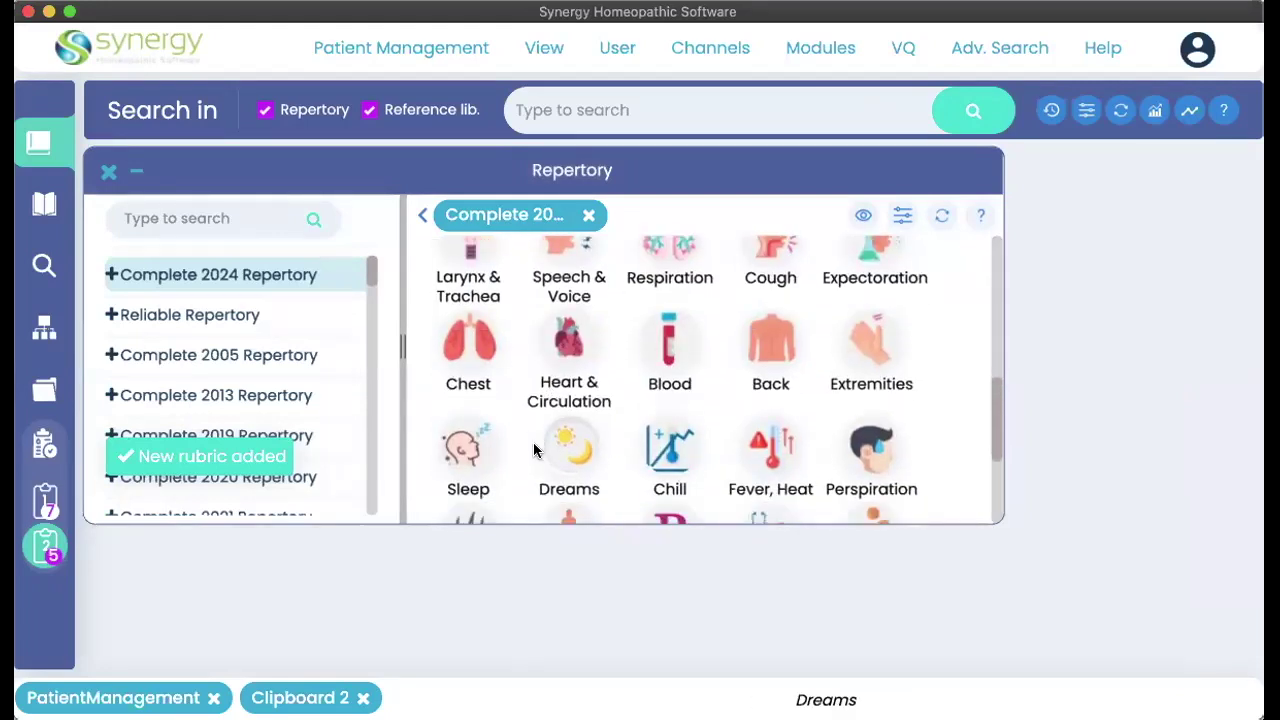
pyautogui.click(868, 332)
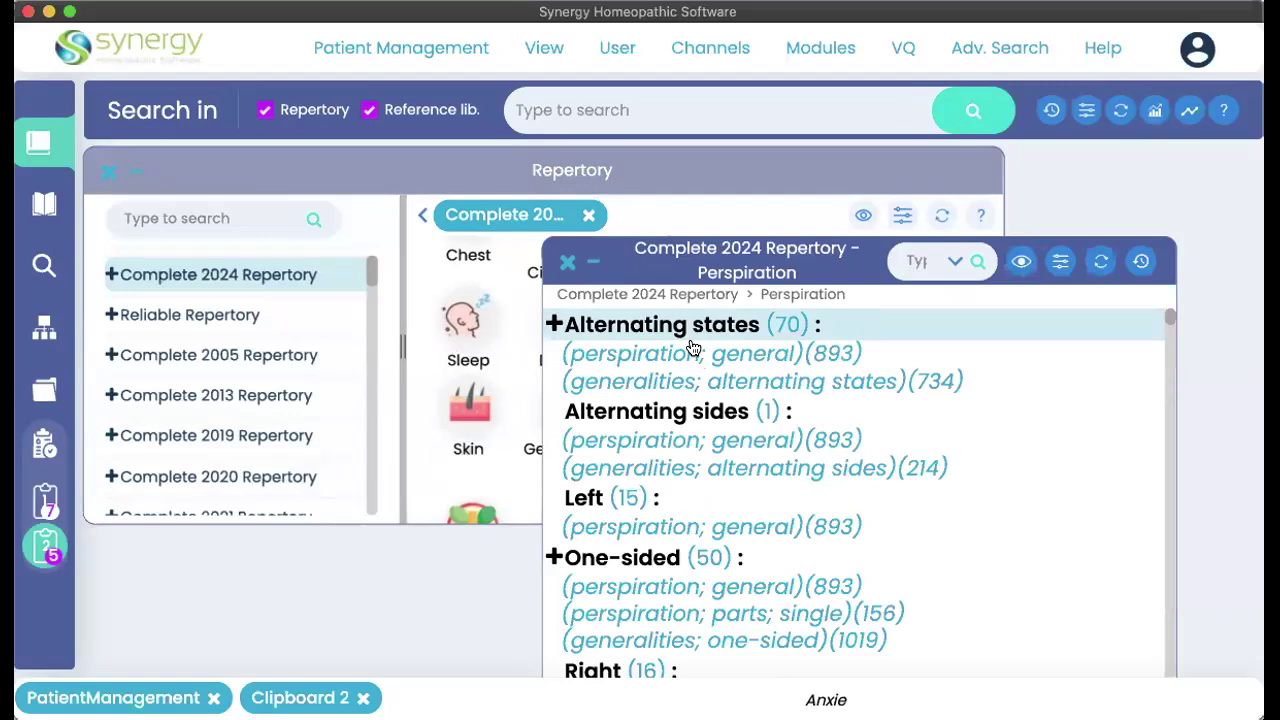
pyautogui.scroll(-3, 692, 346)
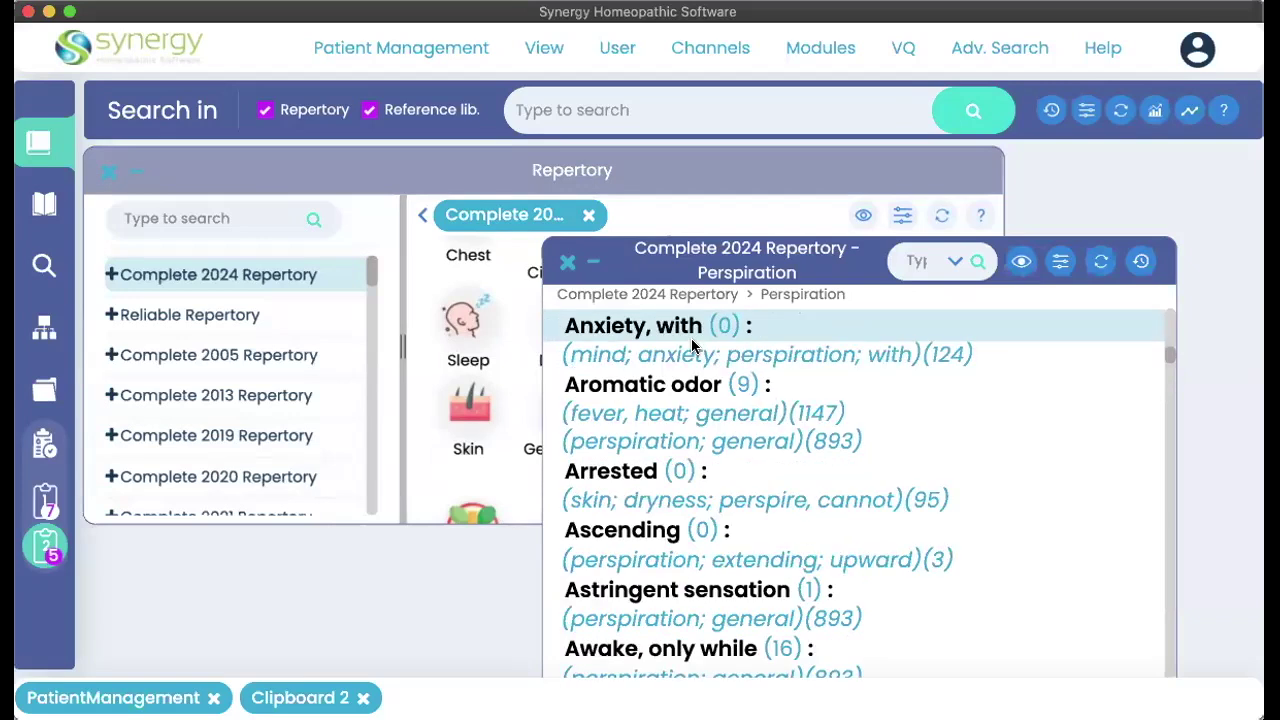
pyautogui.click(669, 363)
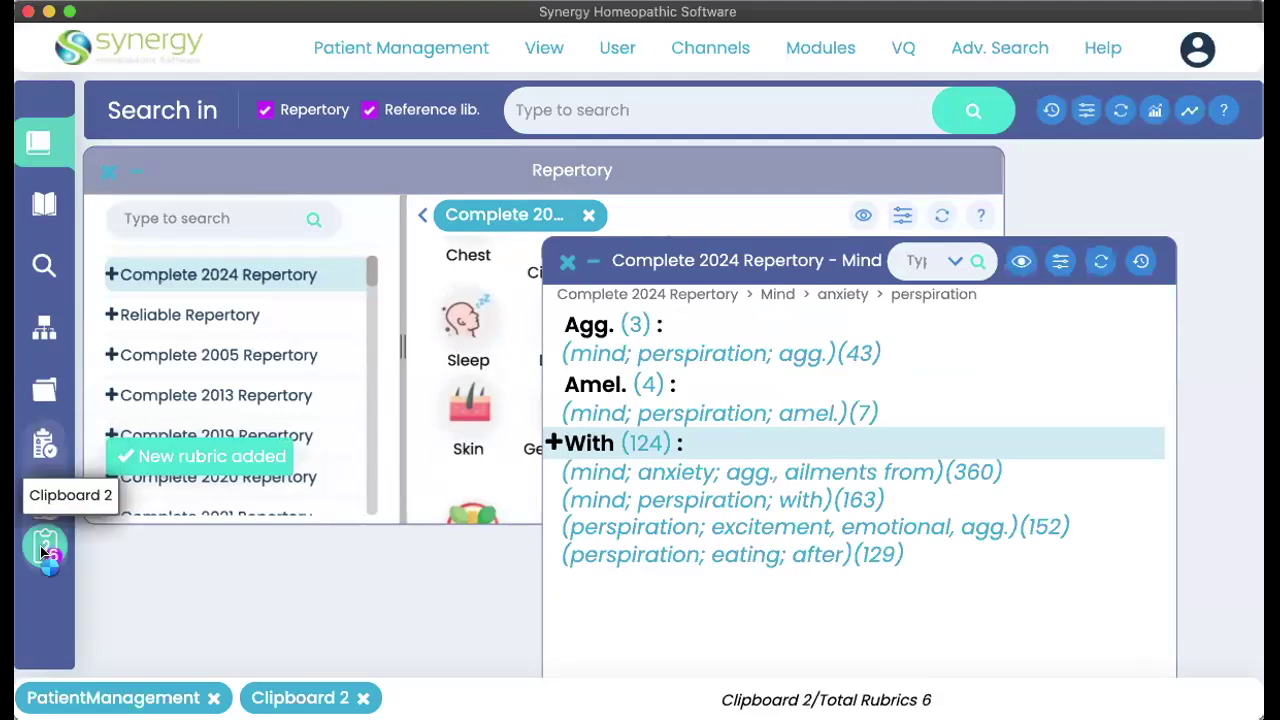
pyautogui.click(660, 443)
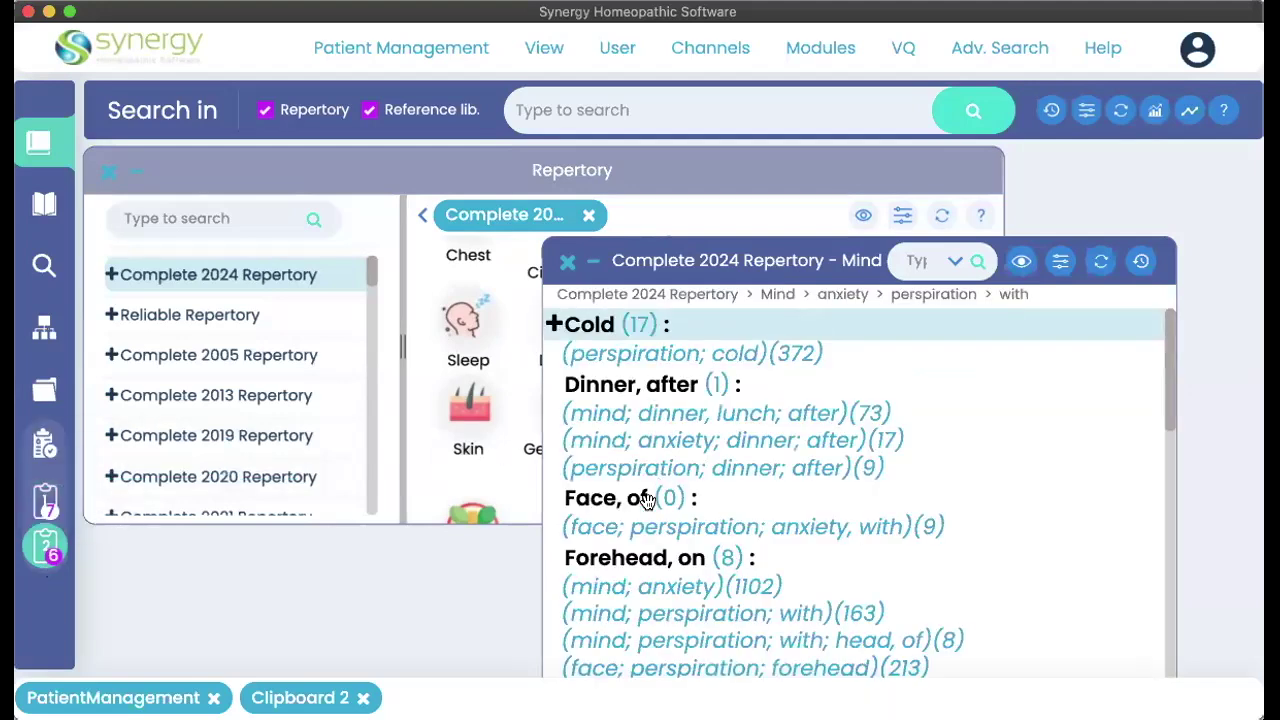
pyautogui.scroll(-5, 647, 510)
pyautogui.scroll(-8, 647, 510)
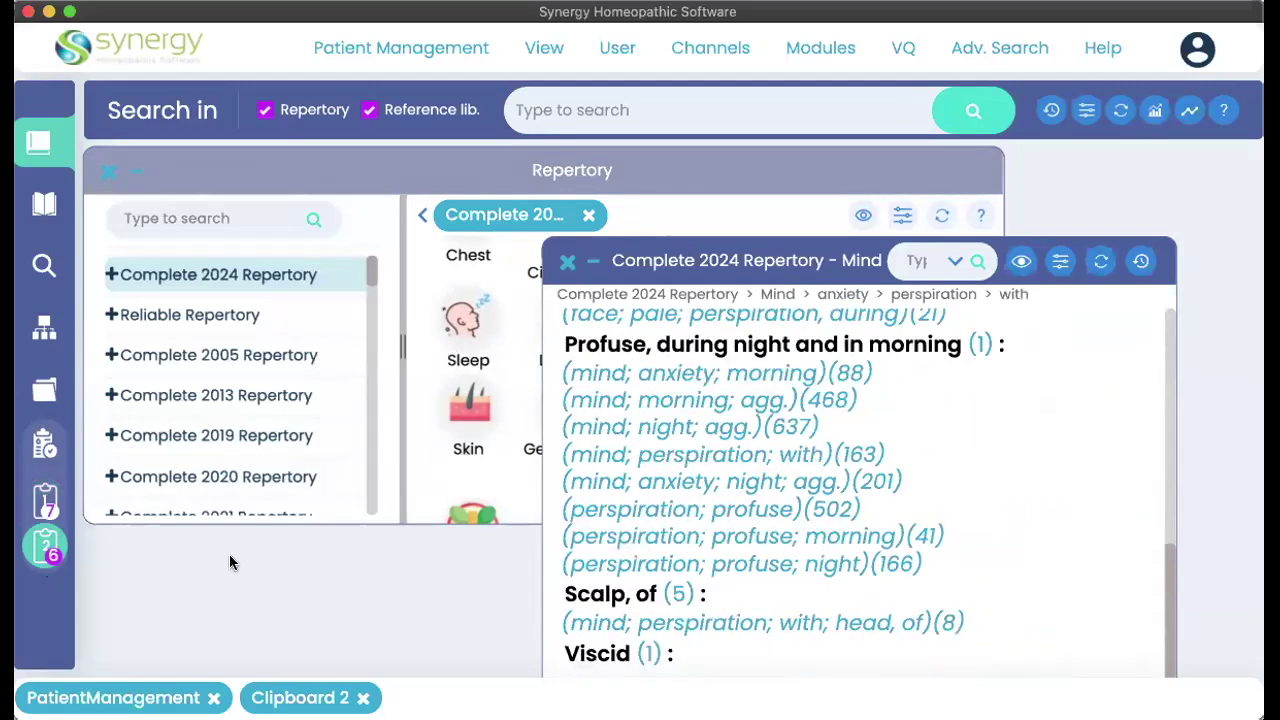
# - Delete "Mind; anxiety; perspiration would break out, as if" from Clipboard 2 and compare the remedies across the number graph
pyautogui.click(44, 500)
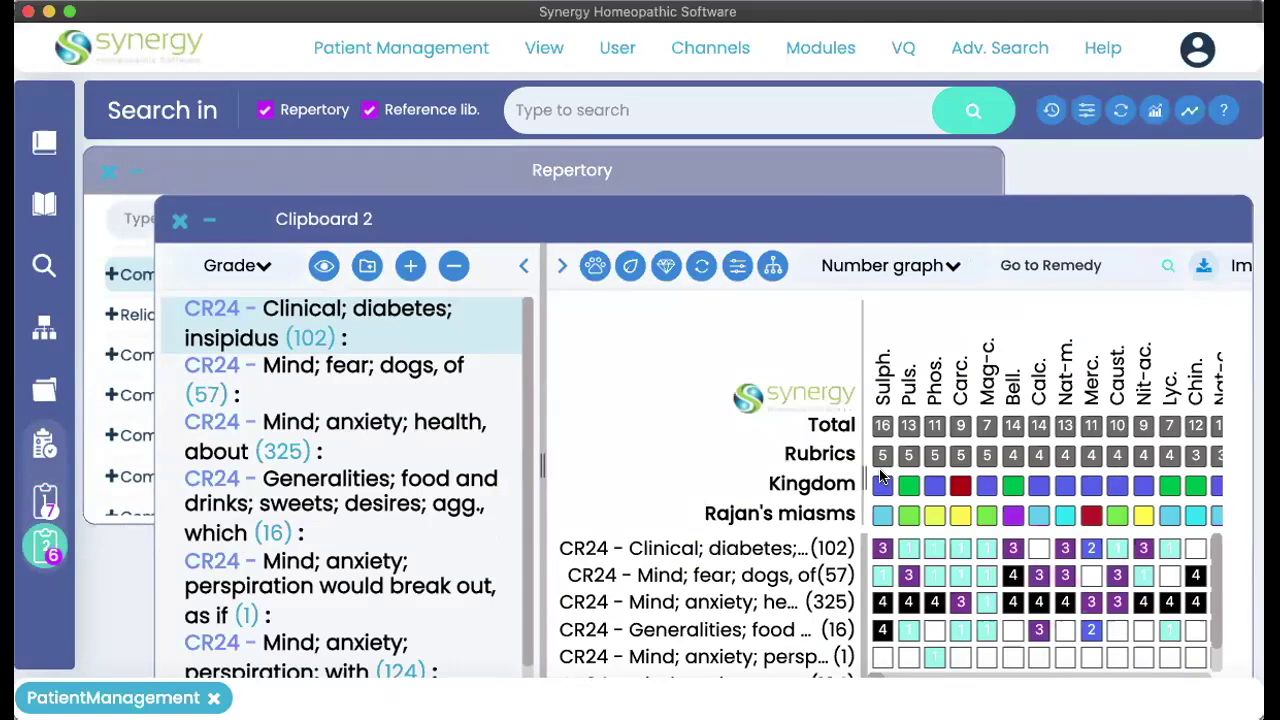
pyautogui.scroll(-1, 314, 597)
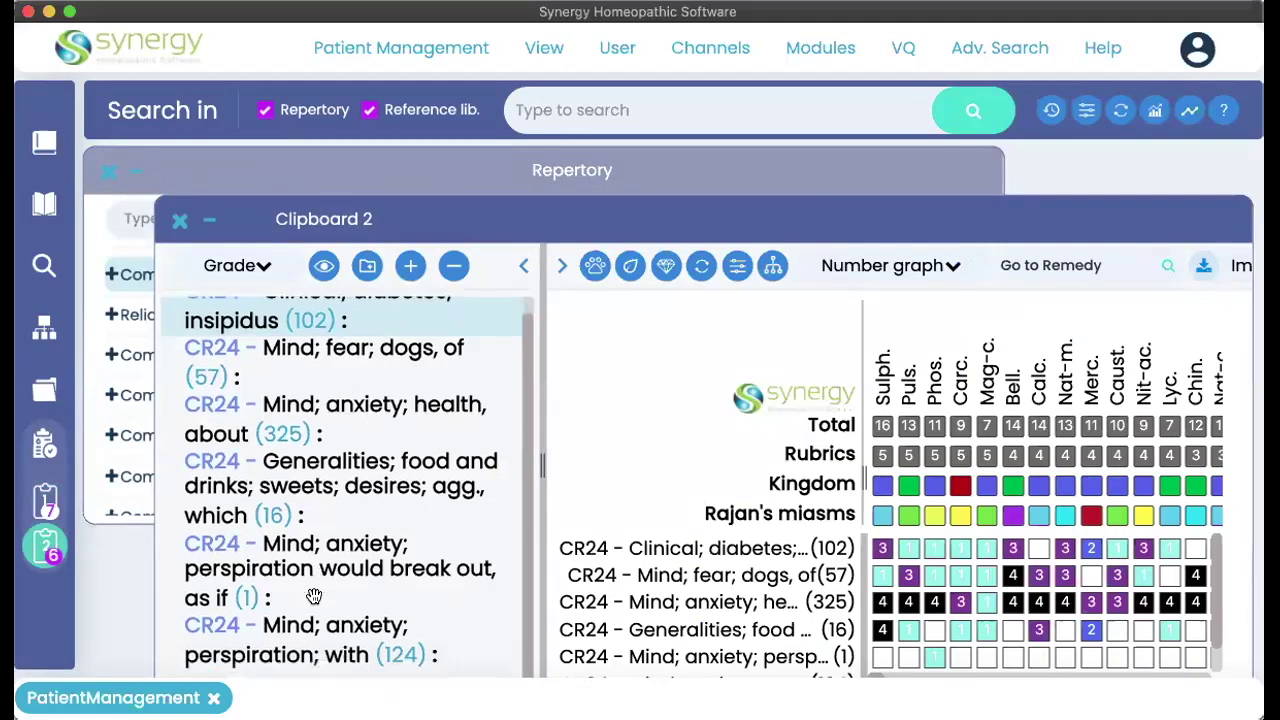
pyautogui.scroll(-1, 927, 620)
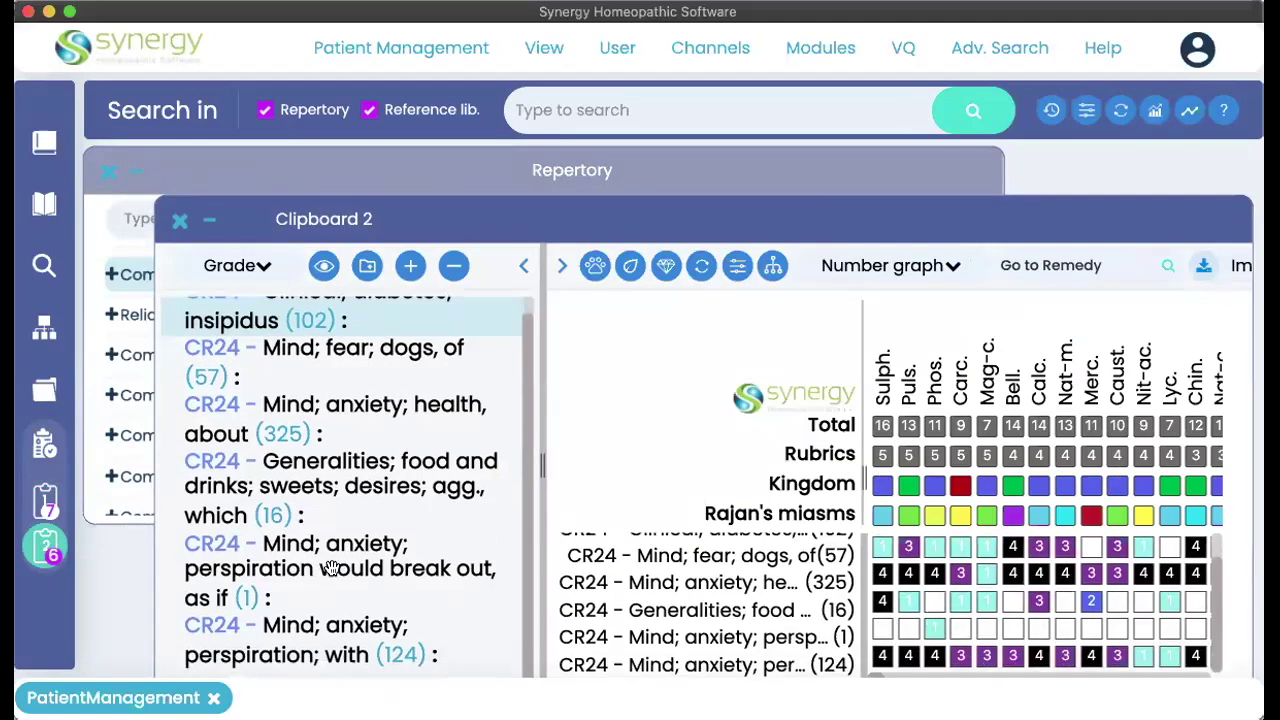
pyautogui.click(332, 567)
pyautogui.press('Delete')
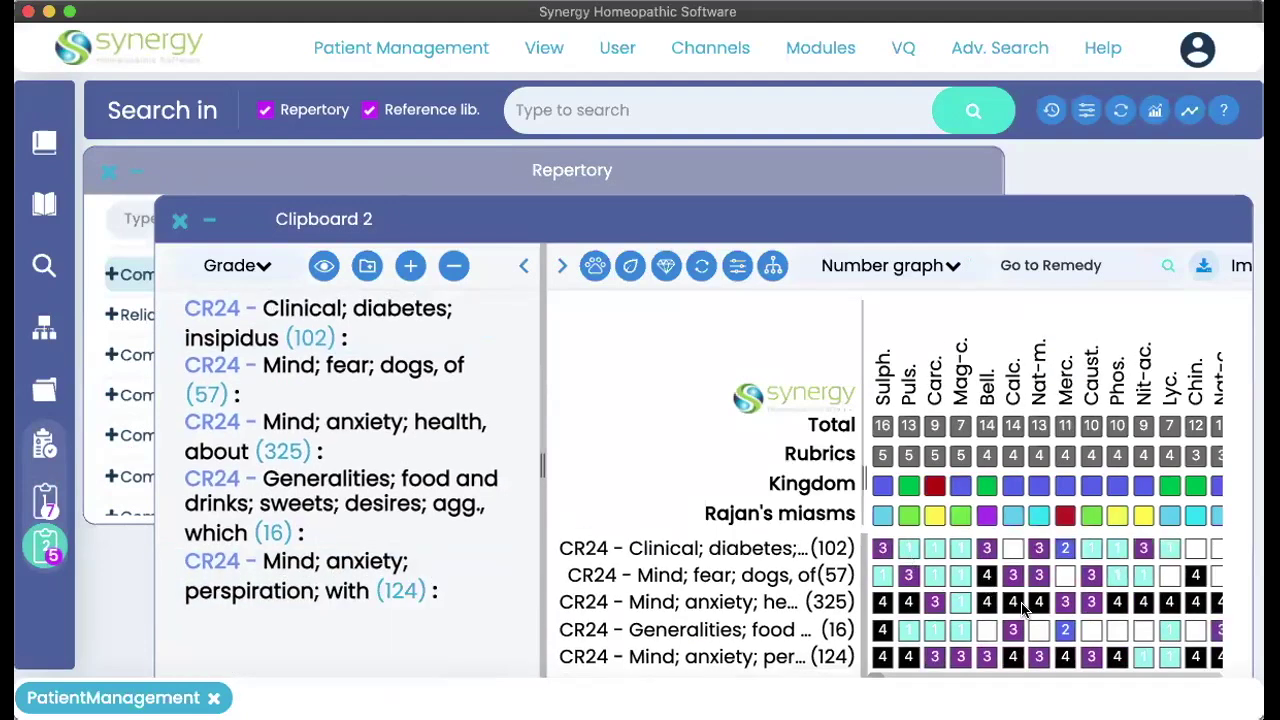
pyautogui.hscroll(1, 1022, 610)
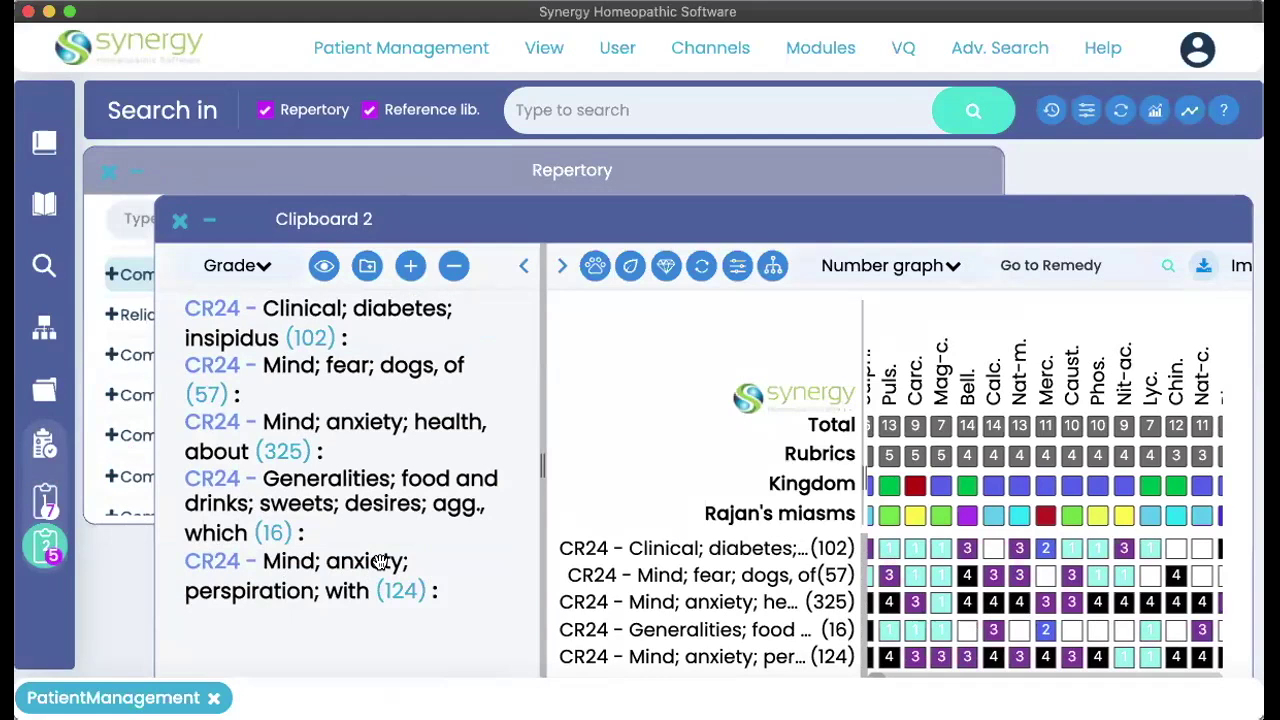
pyautogui.hscroll(5, 1045, 652)
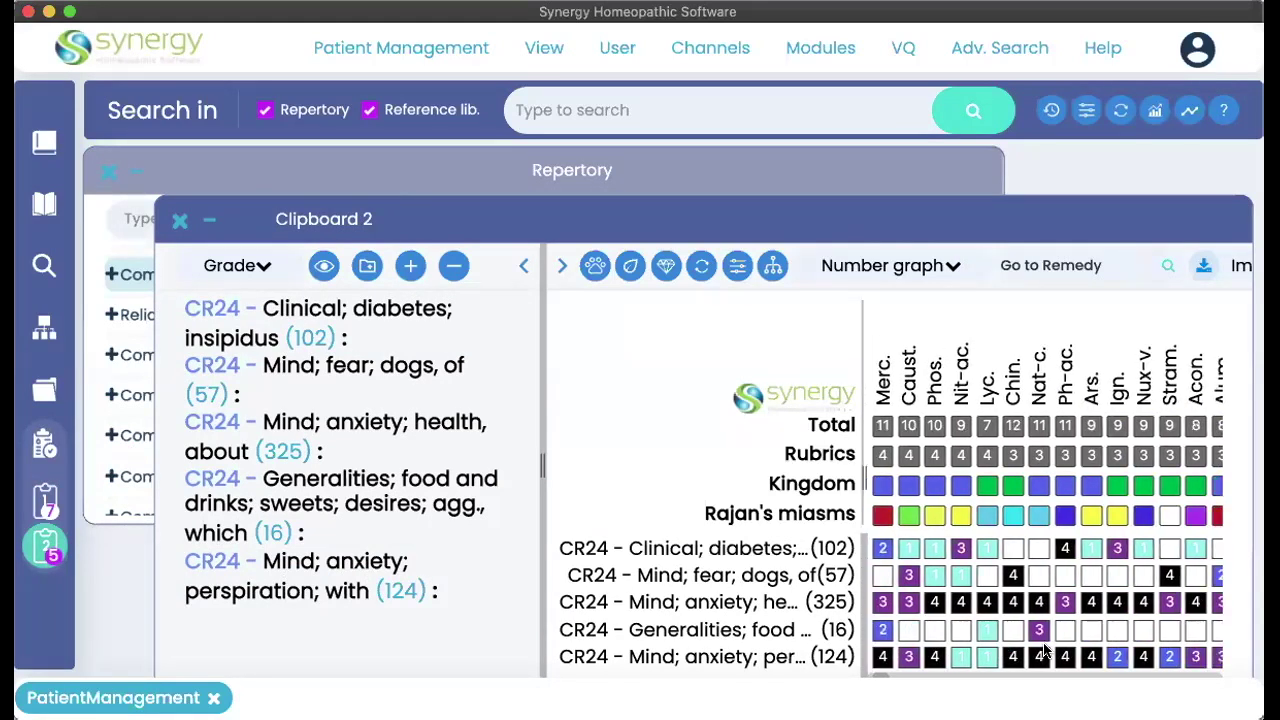
pyautogui.hscroll(-3, 1045, 652)
pyautogui.hscroll(-4, 1045, 652)
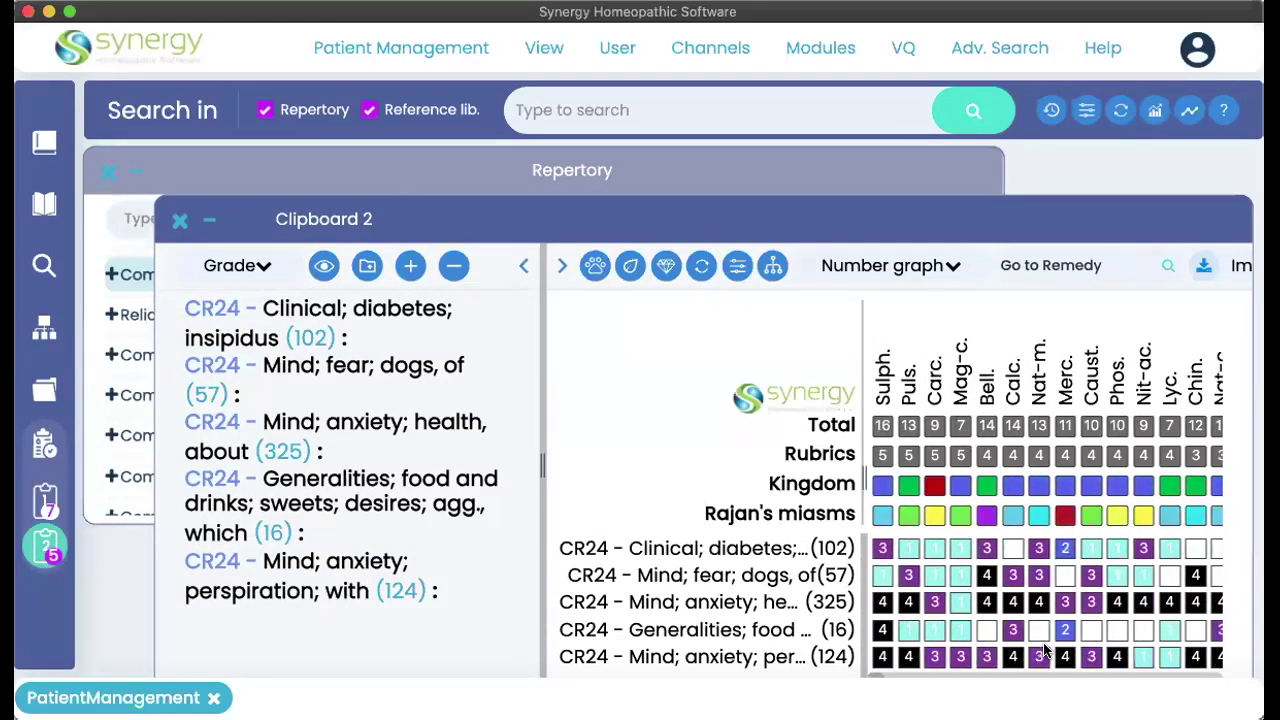
# - Search the repertories and reference library for "anxiety 3 perspiration 3 during / with" and show the reference library results
pyautogui.click(629, 114)
pyautogui.write('anxiet')
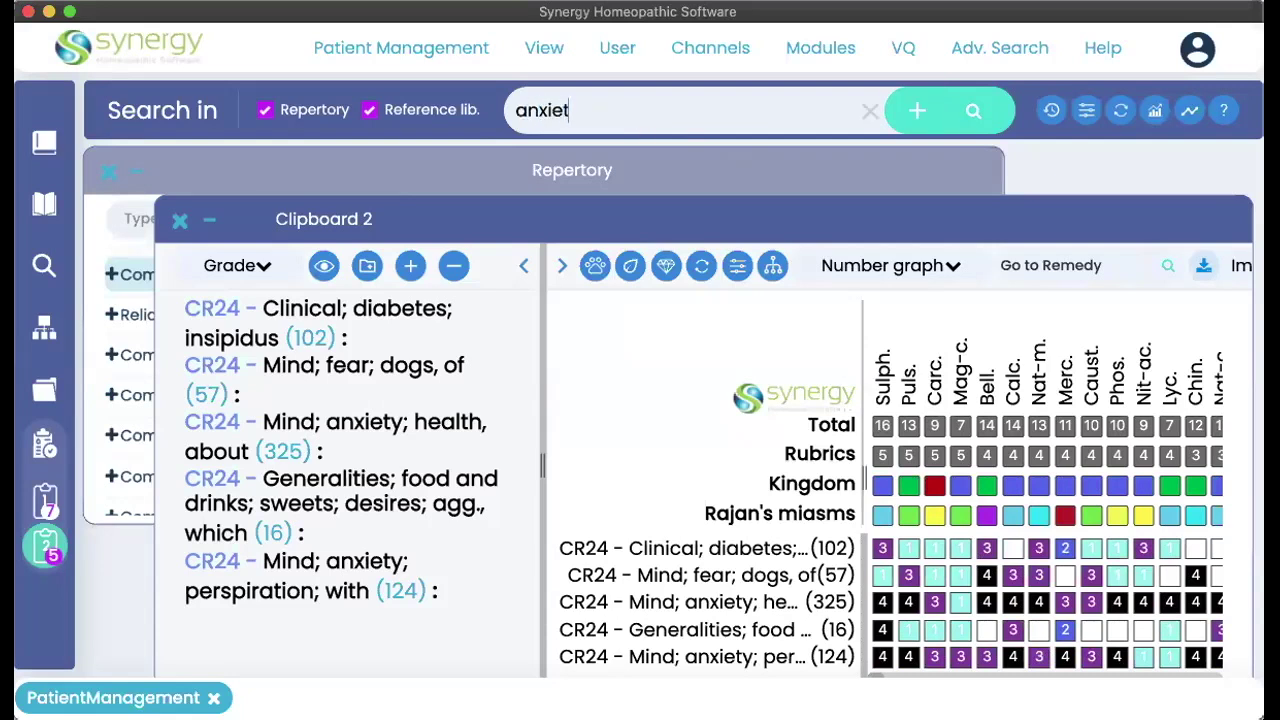
pyautogui.write('y 3 perspira')
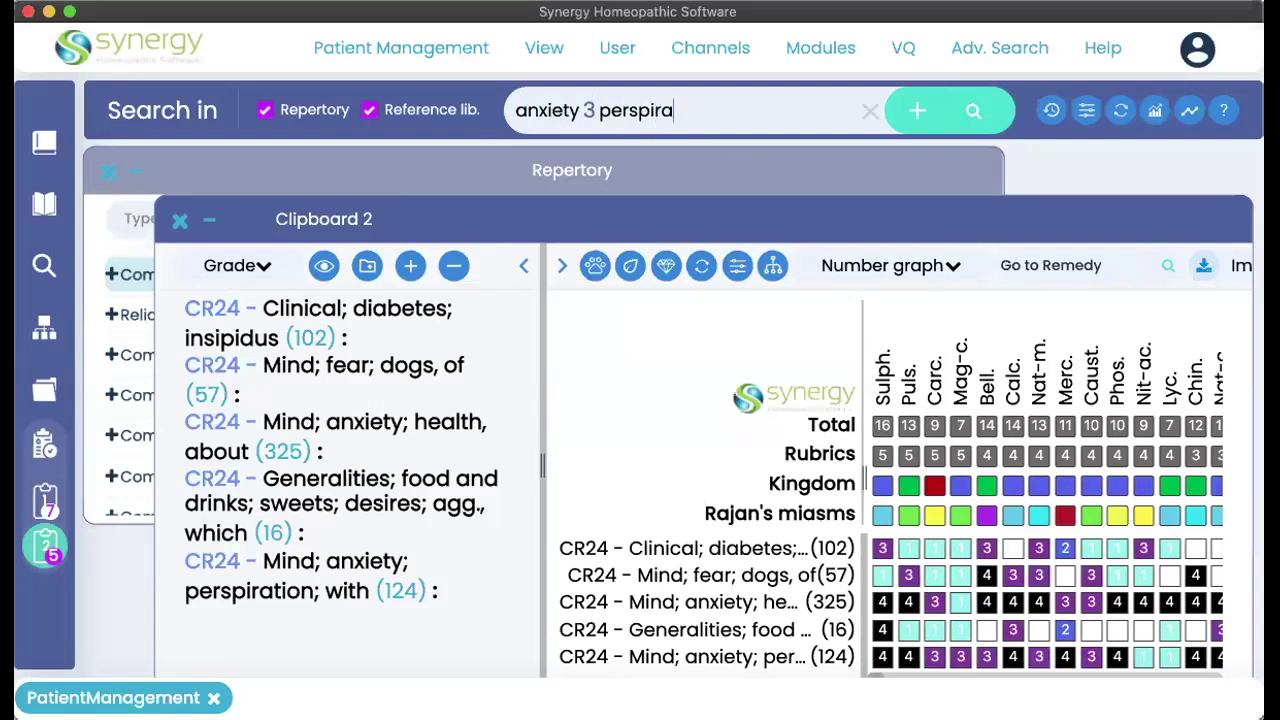
pyautogui.write('tion 3 during / with')
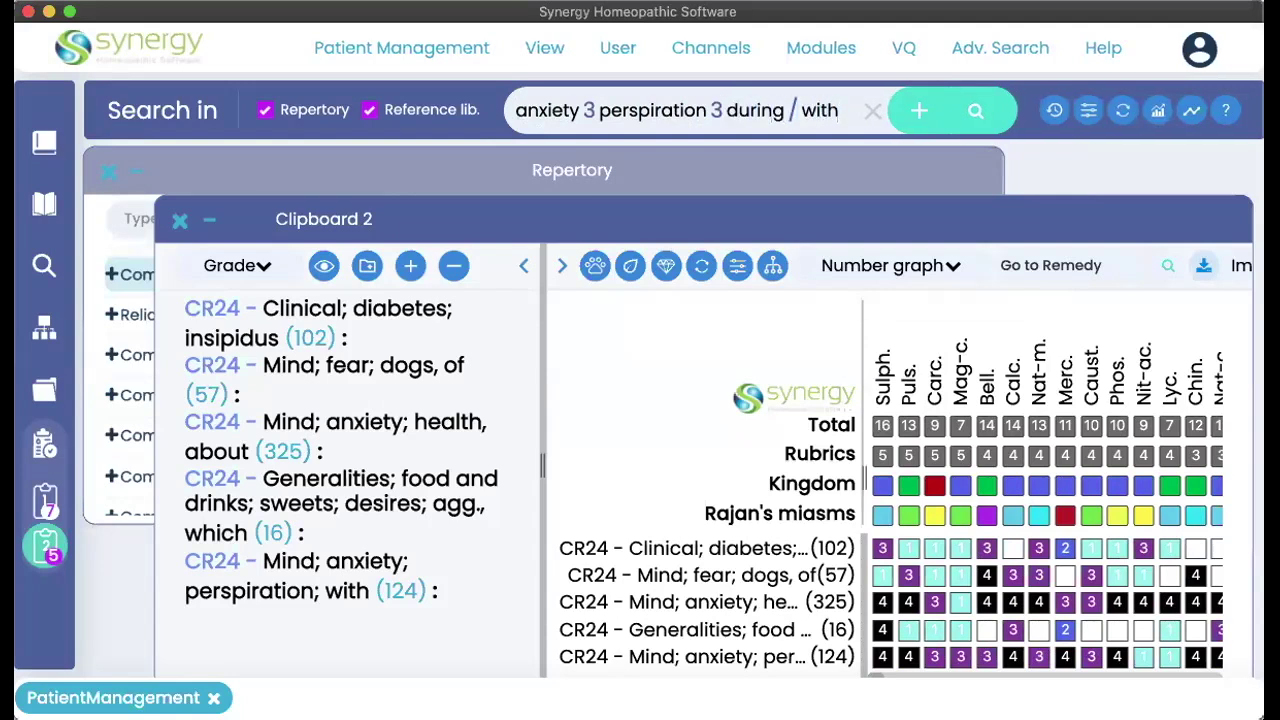
pyautogui.click(977, 116)
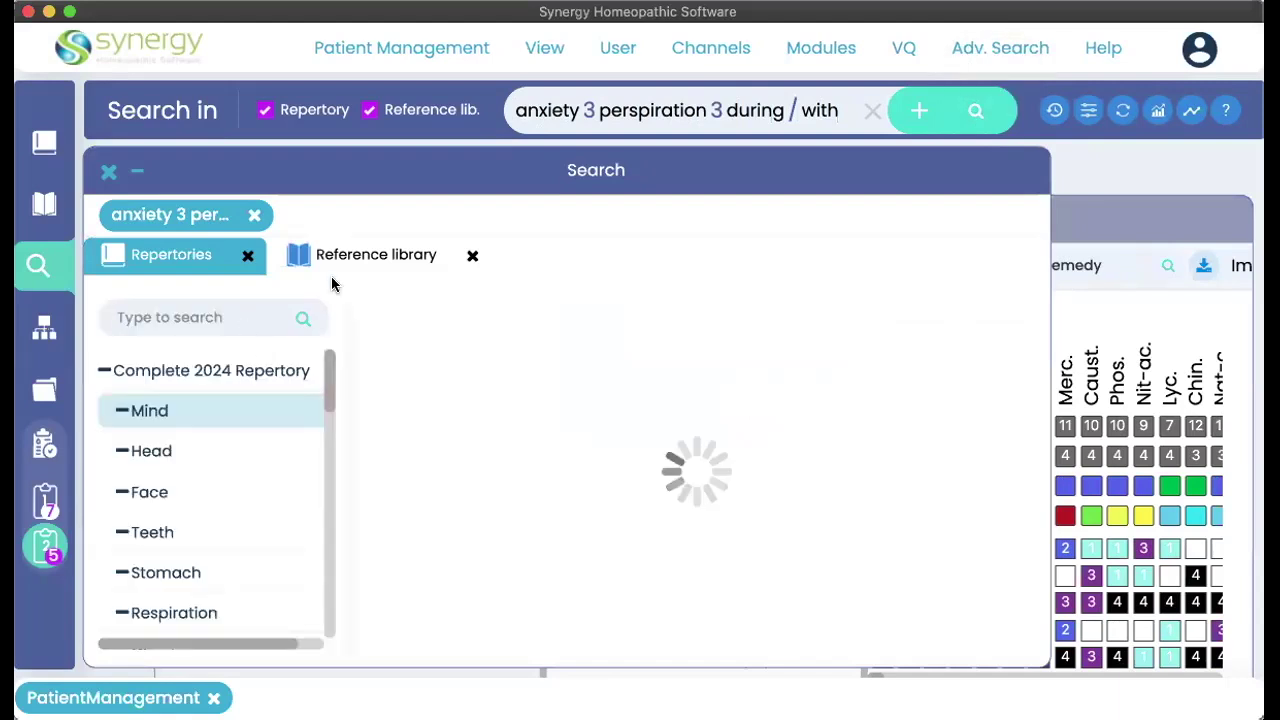
pyautogui.click(366, 250)
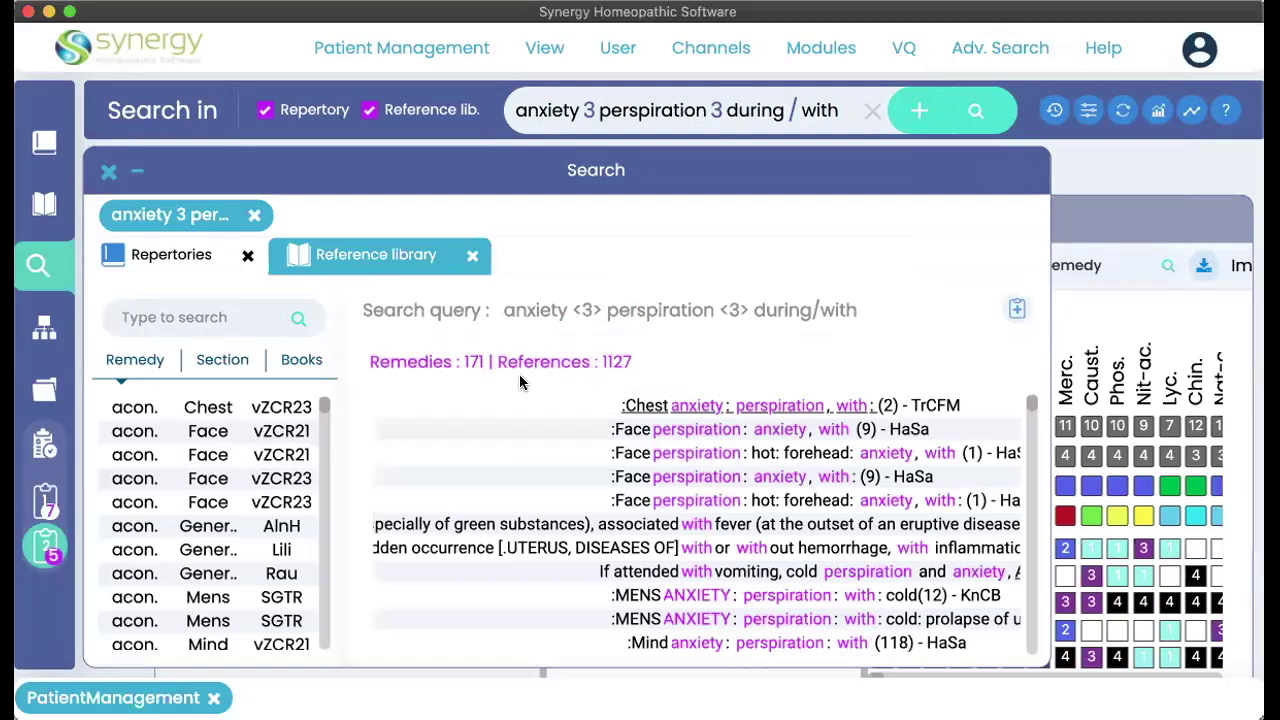
# - Add the reference library search results for the anxiety and perspiration query to Clipboard 2 and open that clipboard
pyautogui.click(1016, 310)
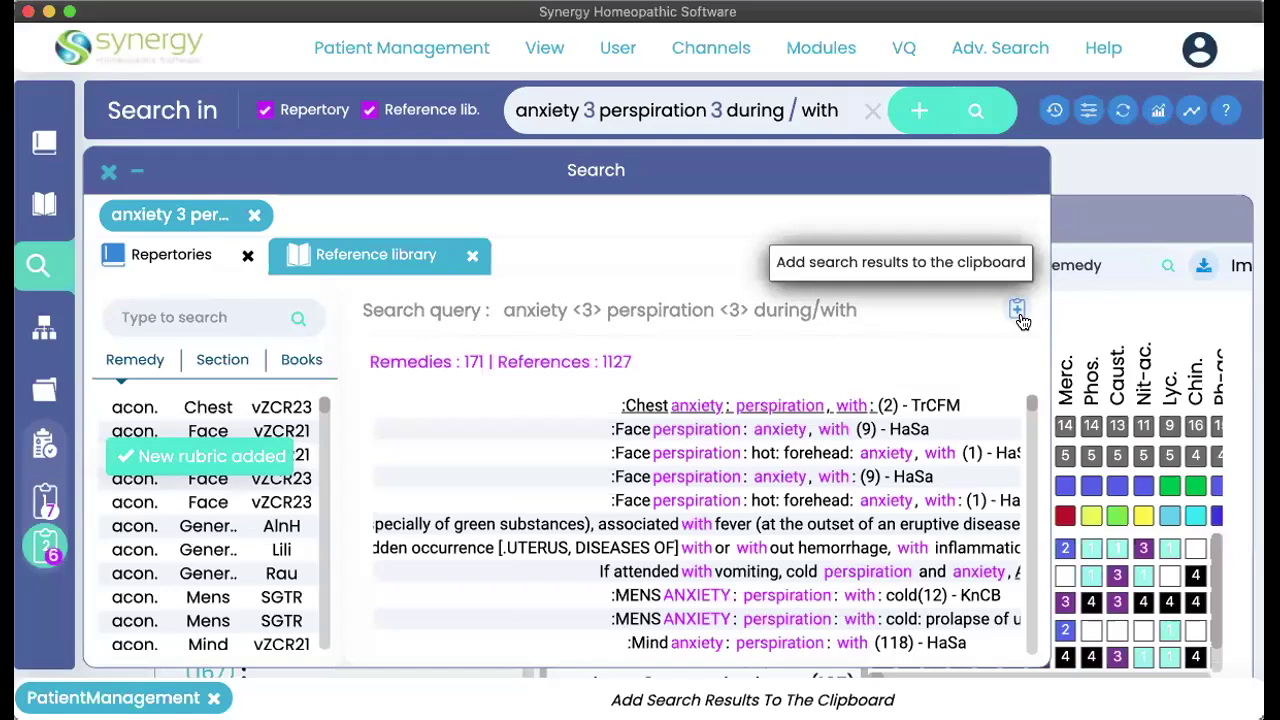
pyautogui.click(48, 548)
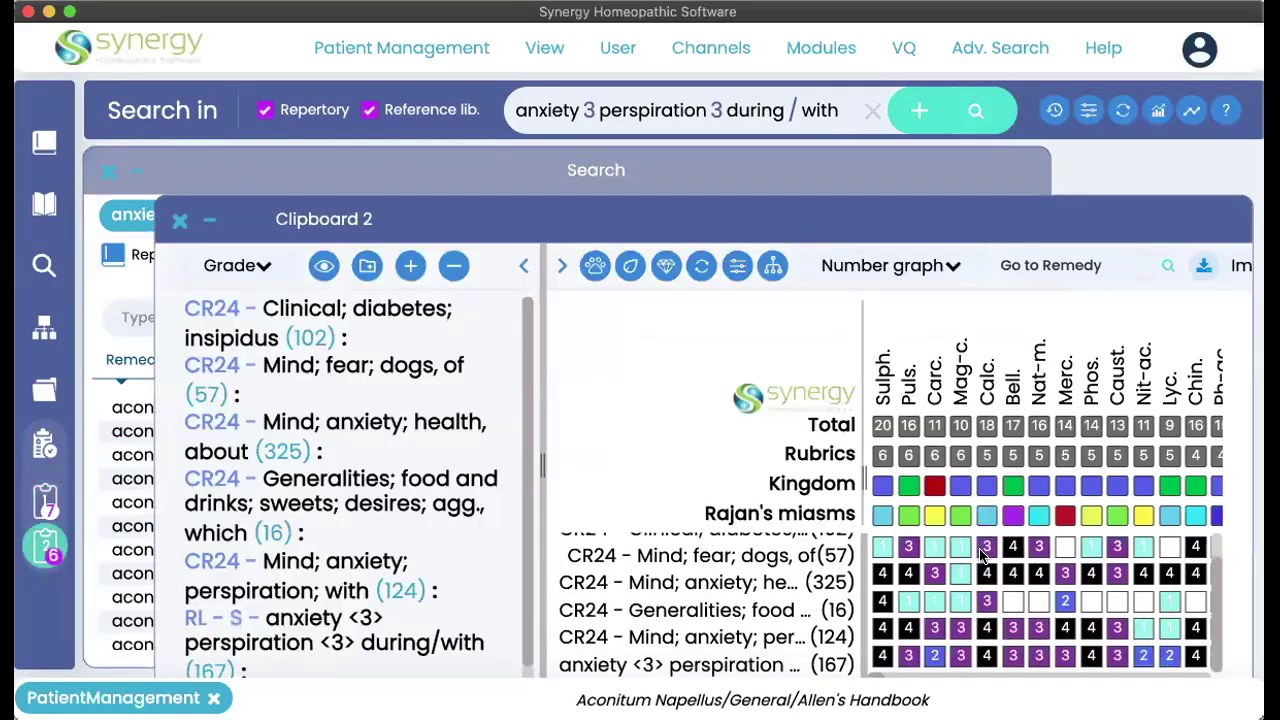
# - Compare how the remedies across the number graph score in the added search rubric and "Mind; anxiety; perspiration; with", and close Clipboard 2
pyautogui.hscroll(5, 983, 556)
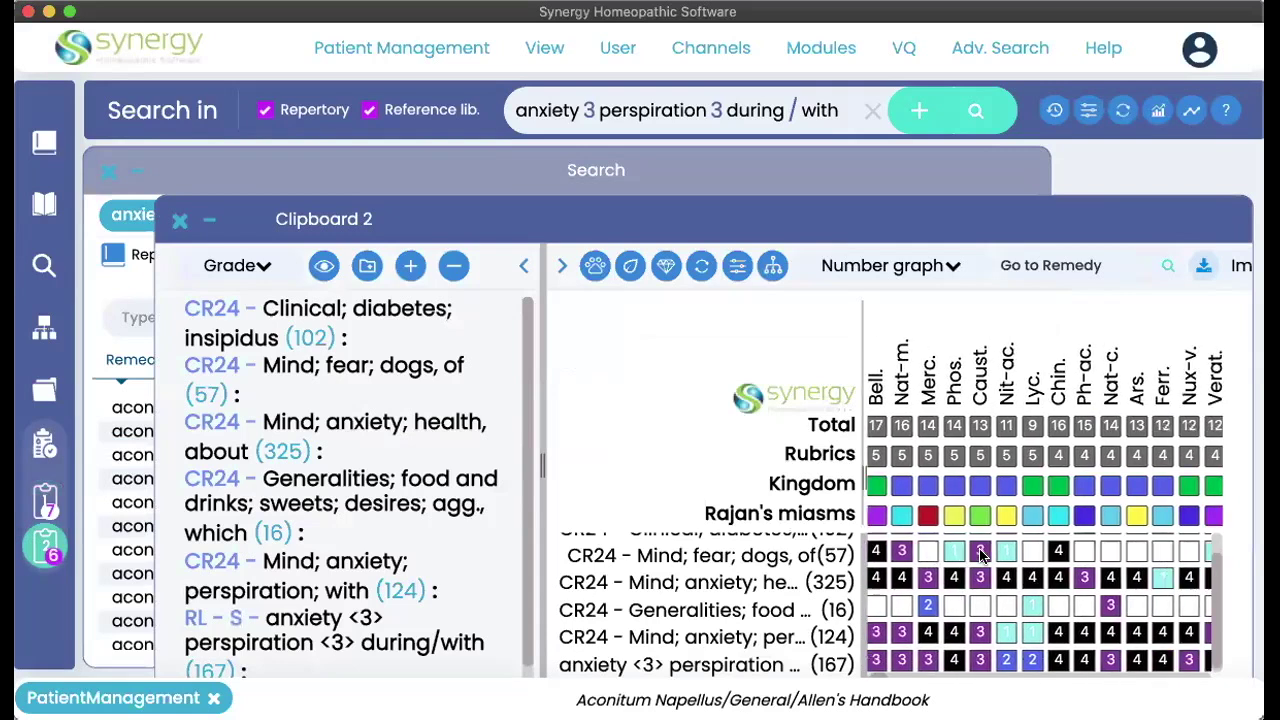
pyautogui.hscroll(5, 983, 556)
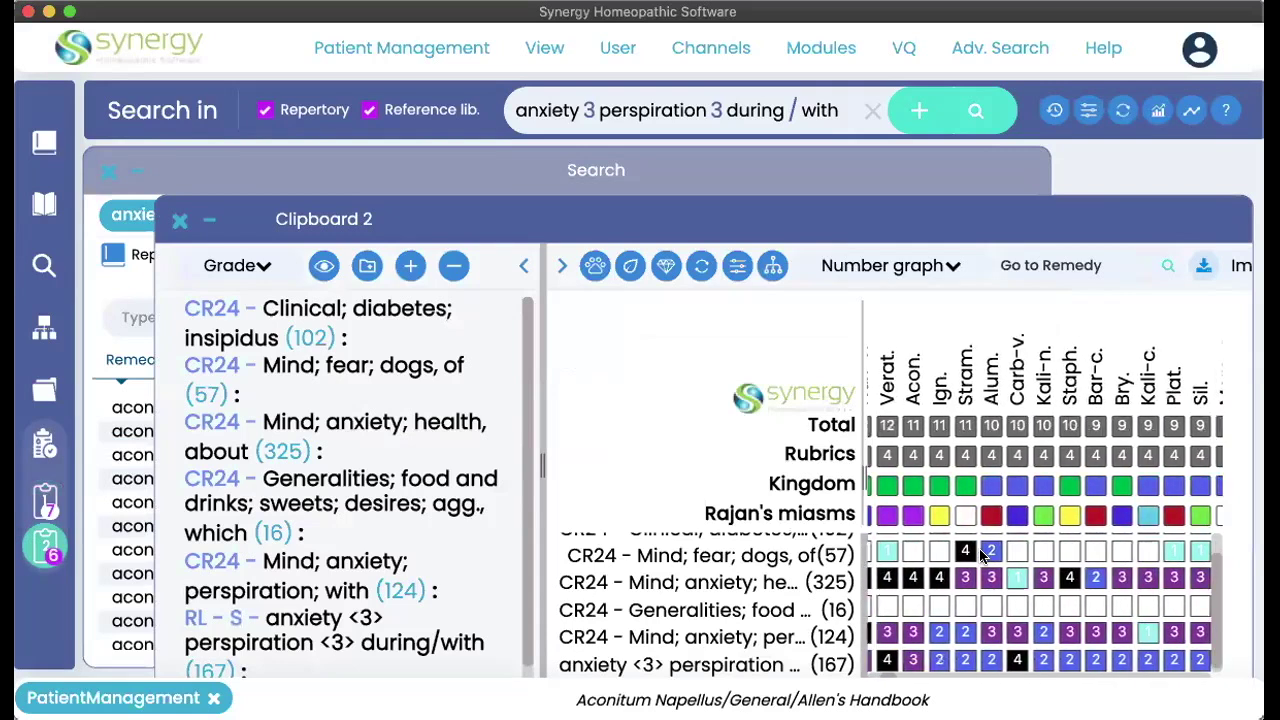
pyautogui.hscroll(5, 983, 556)
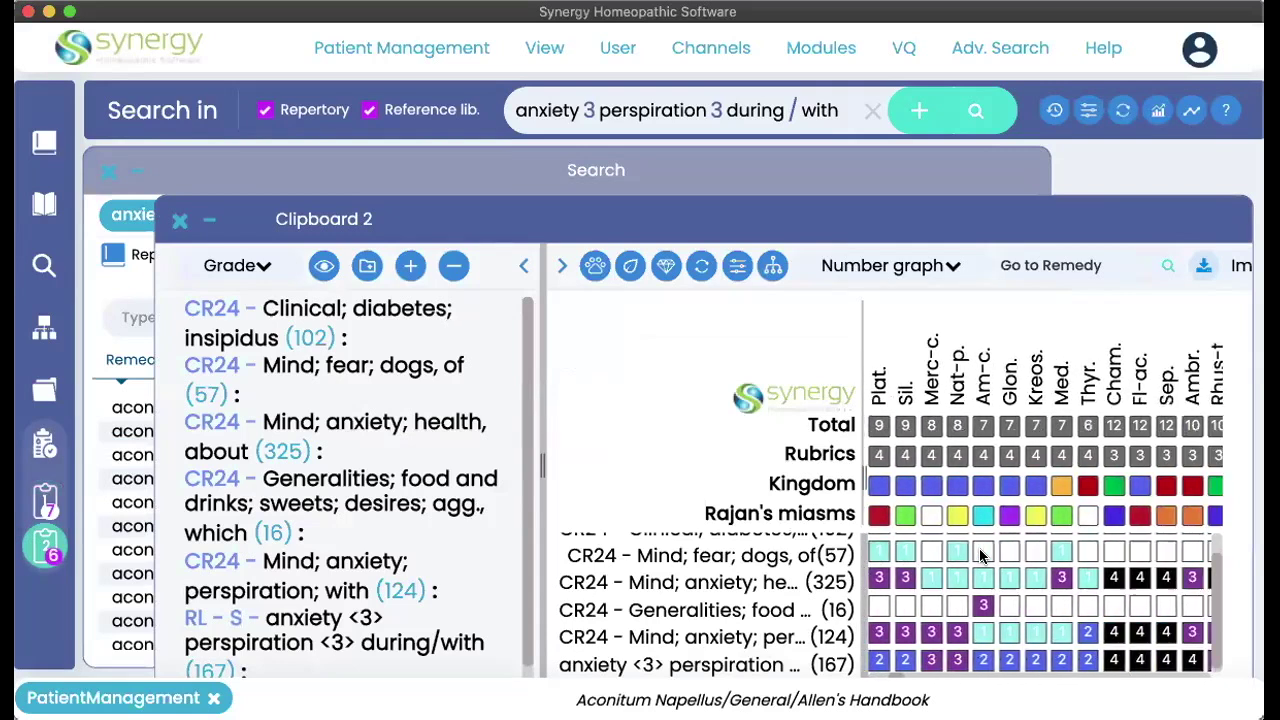
pyautogui.hscroll(5, 983, 556)
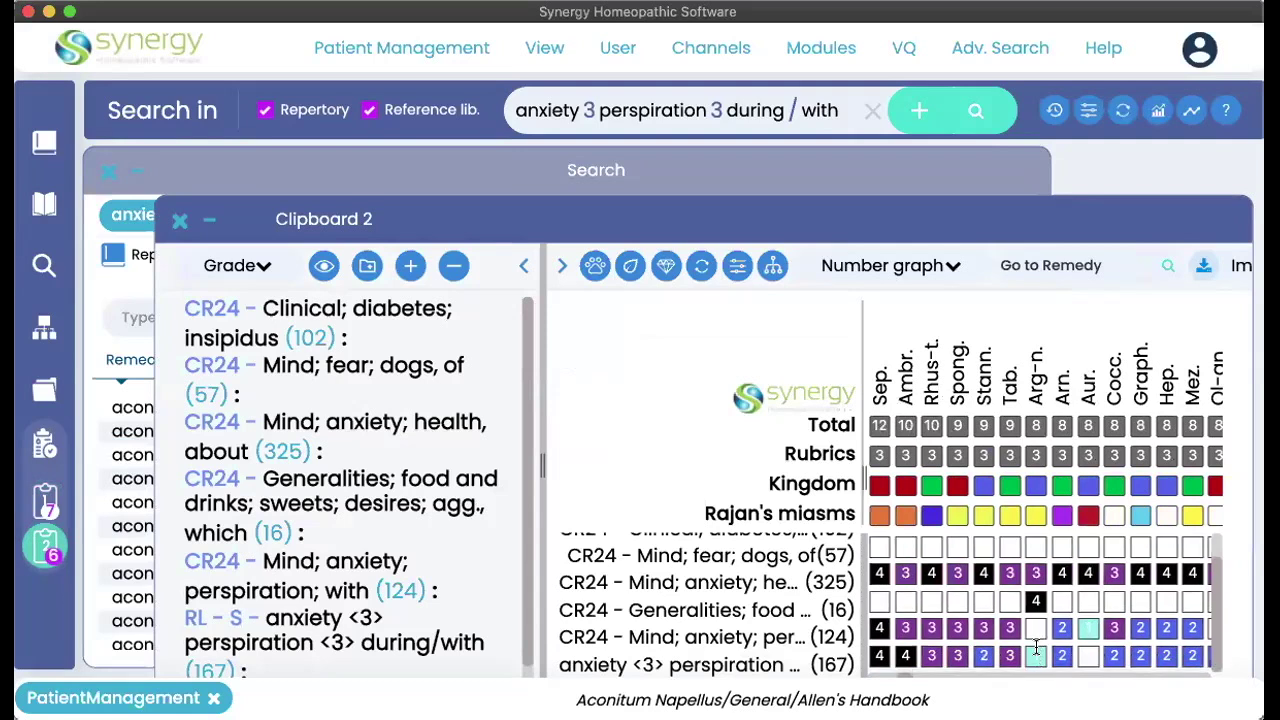
pyautogui.scroll(-1, 312, 590)
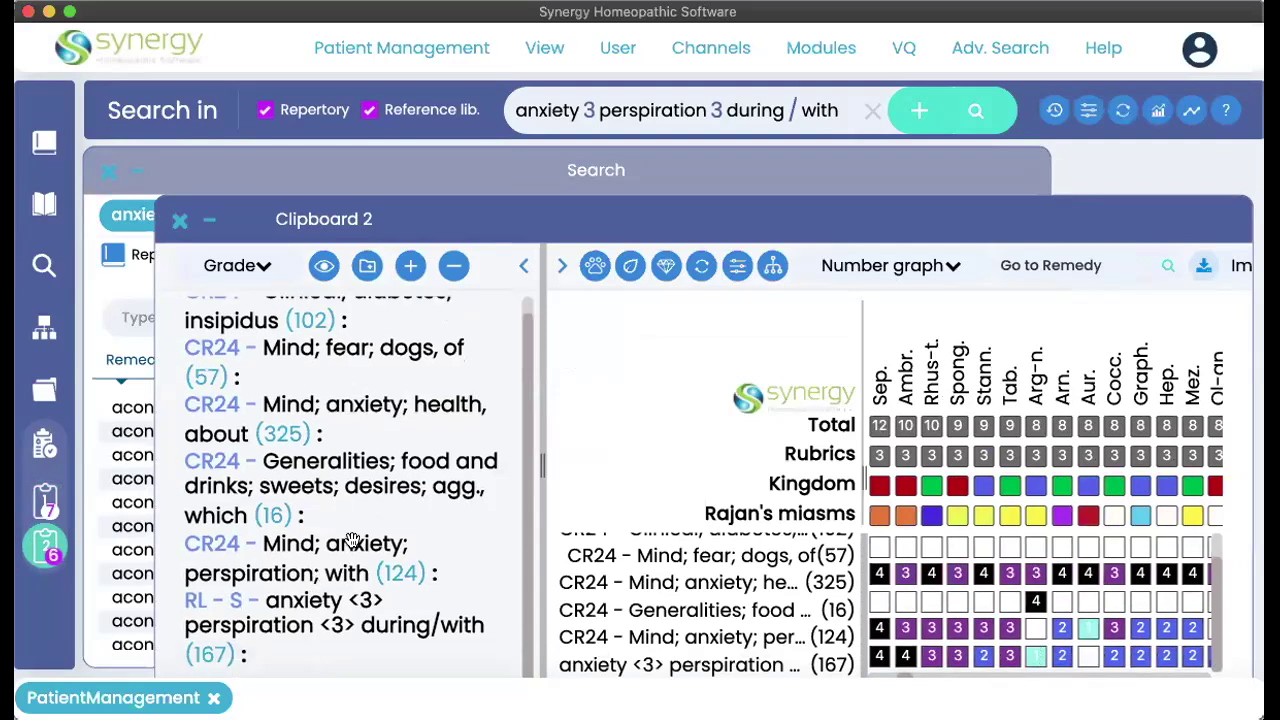
pyautogui.scroll(1, 352, 541)
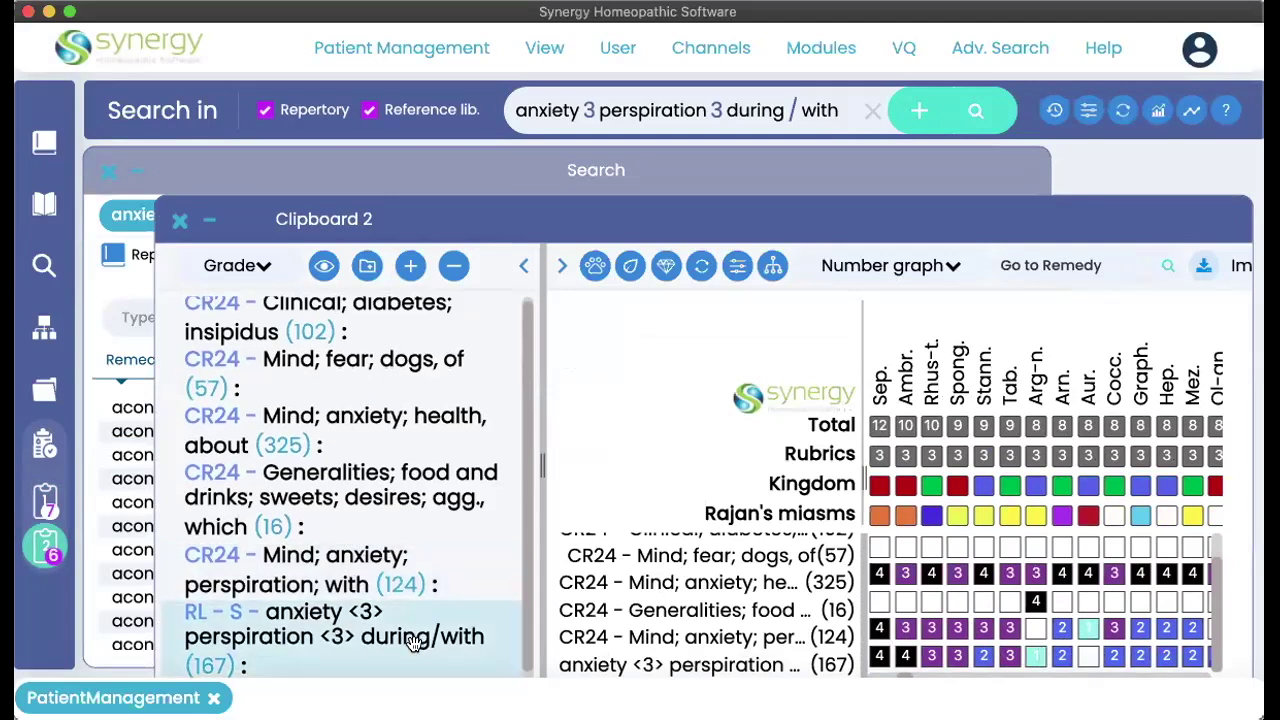
pyautogui.scroll(-1, 414, 645)
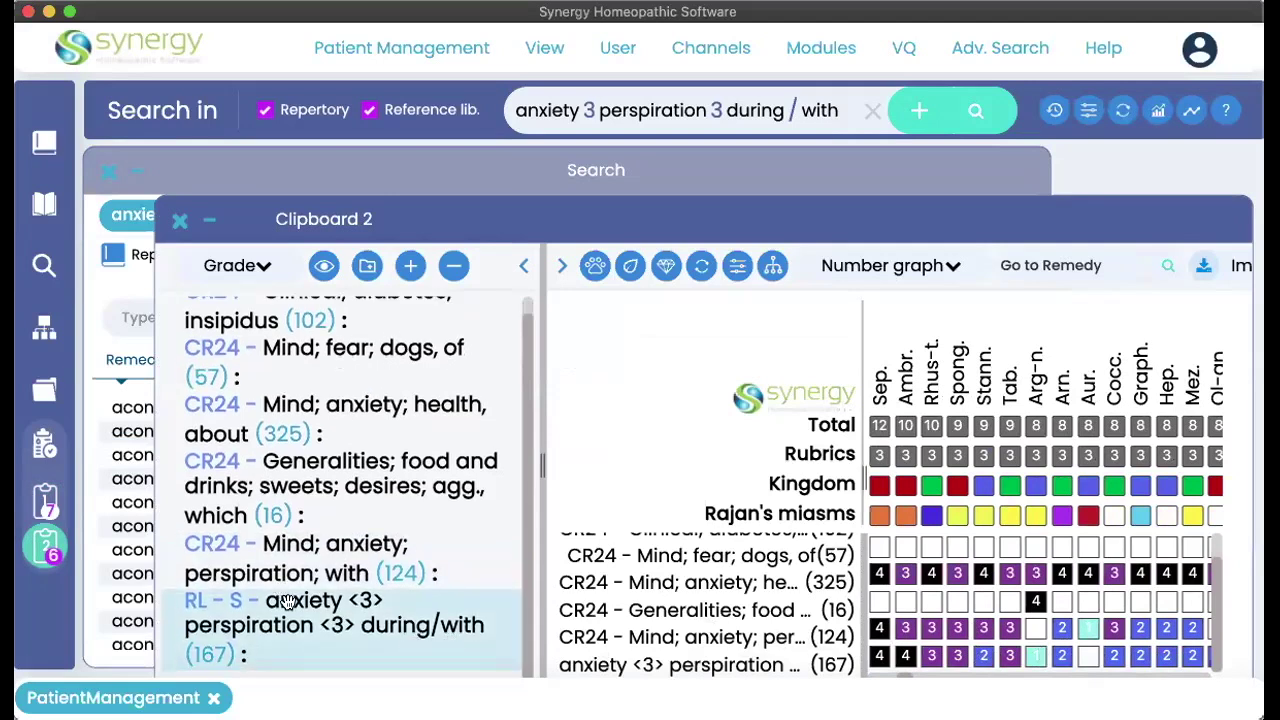
pyautogui.hscroll(4, 1078, 630)
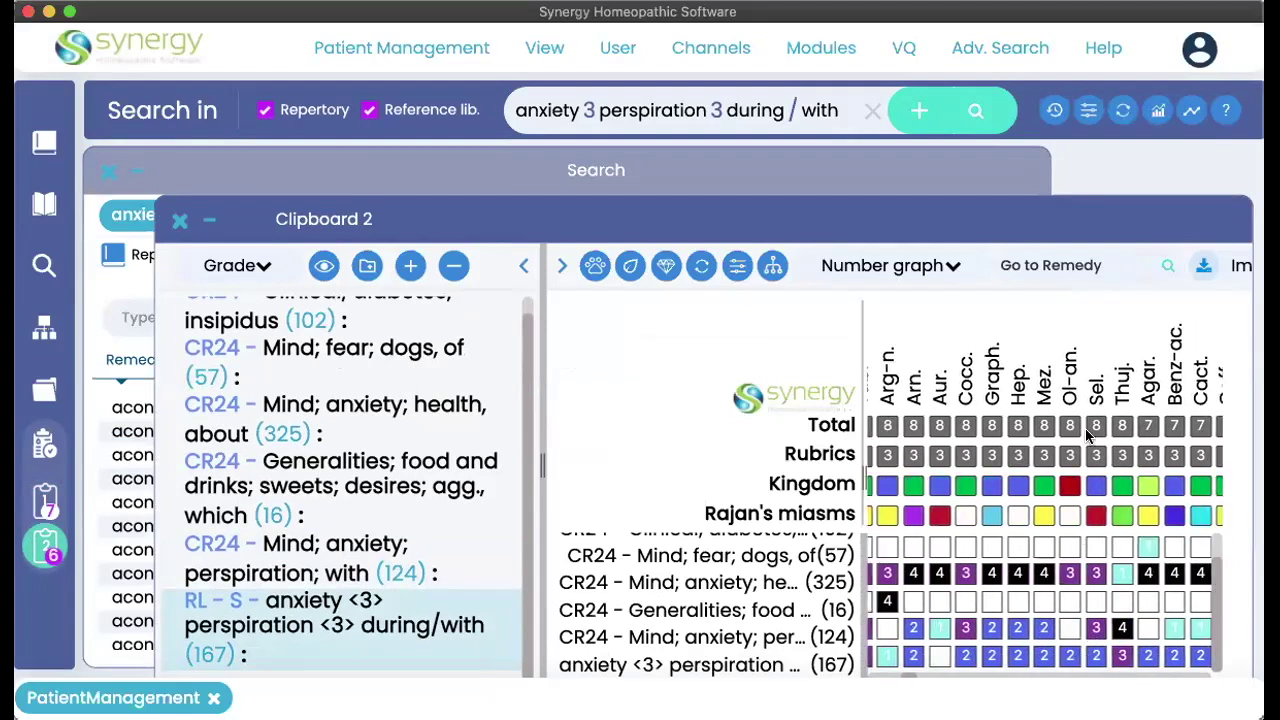
pyautogui.hscroll(2, 1072, 630)
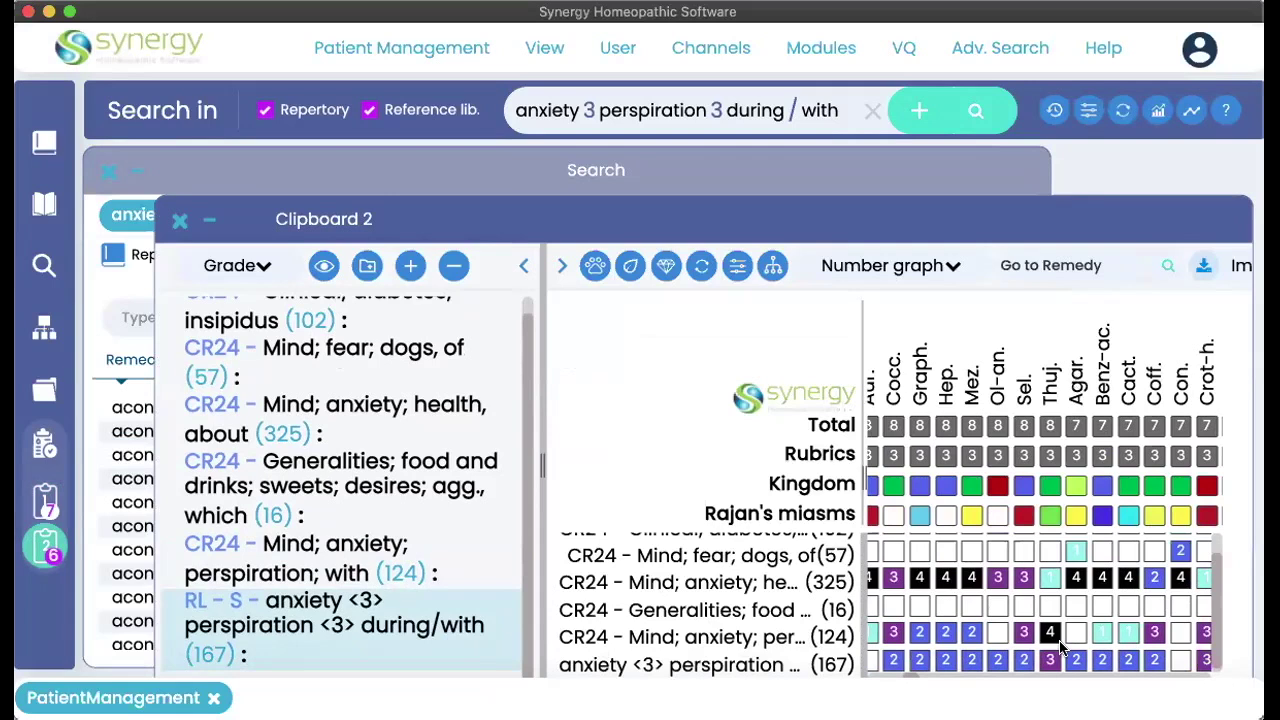
pyautogui.hscroll(3, 1063, 648)
pyautogui.hscroll(8, 1062, 648)
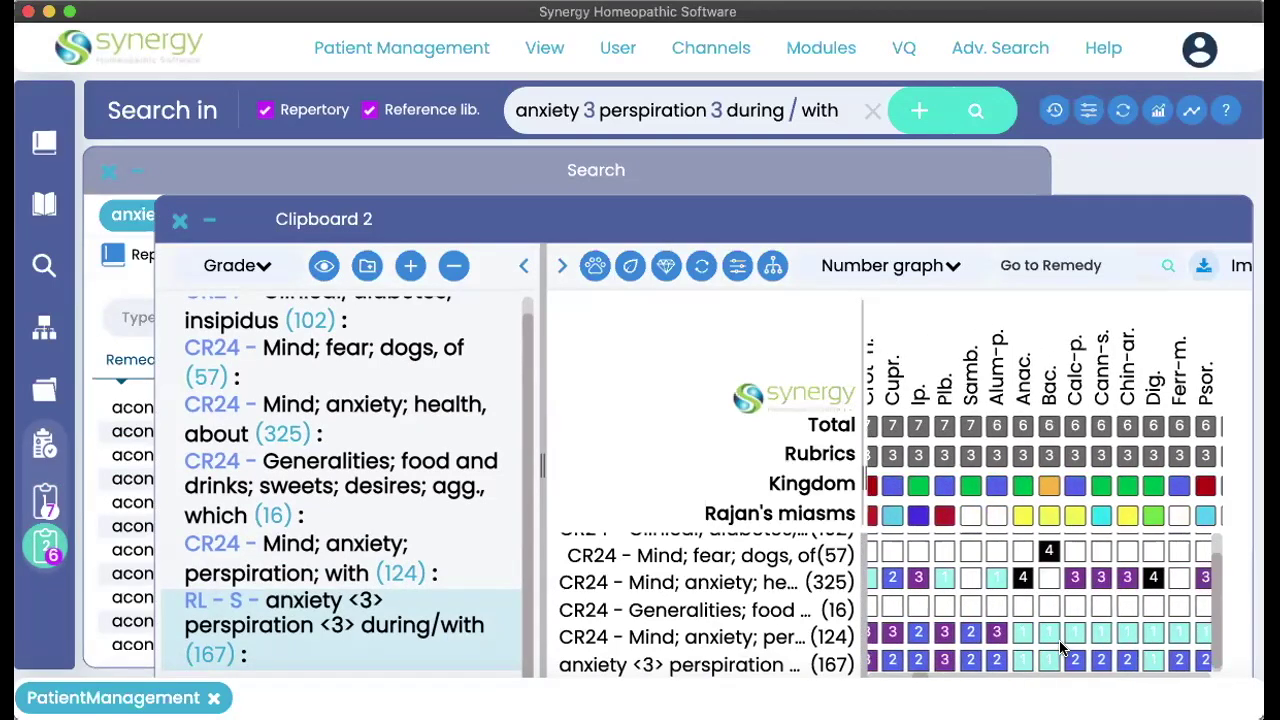
pyautogui.hscroll(8, 1059, 645)
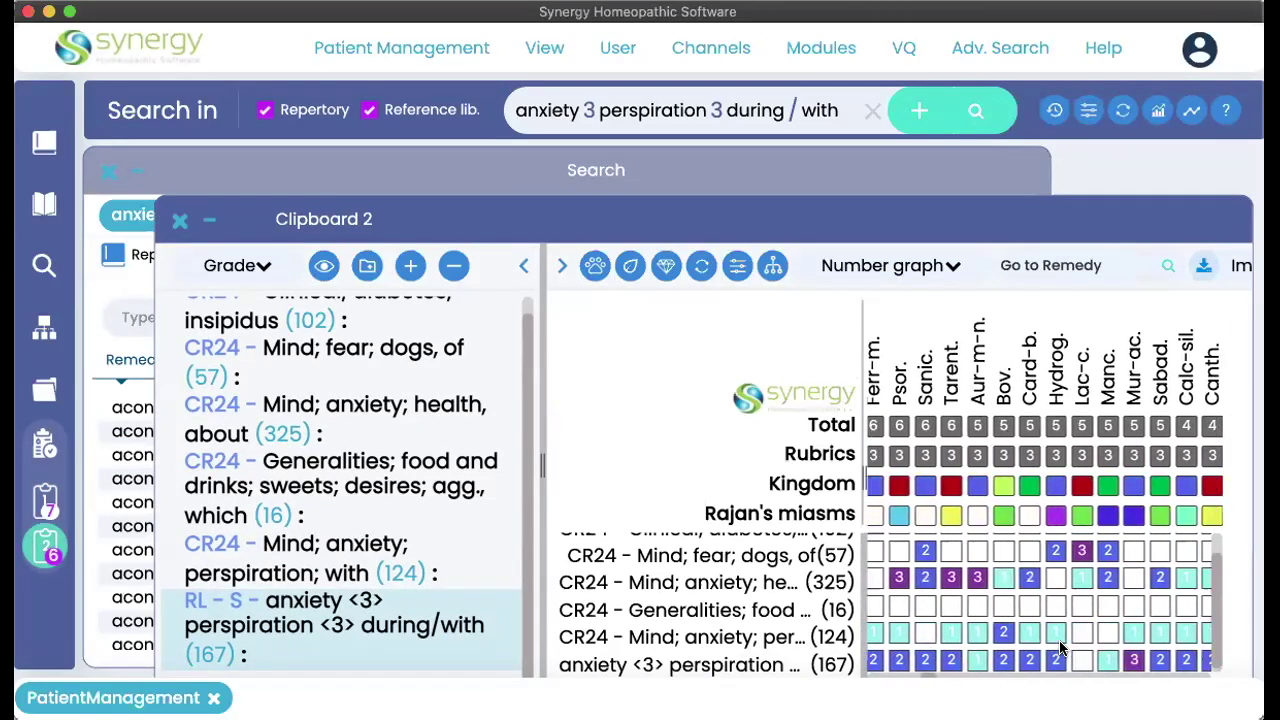
pyautogui.hscroll(3, 1063, 648)
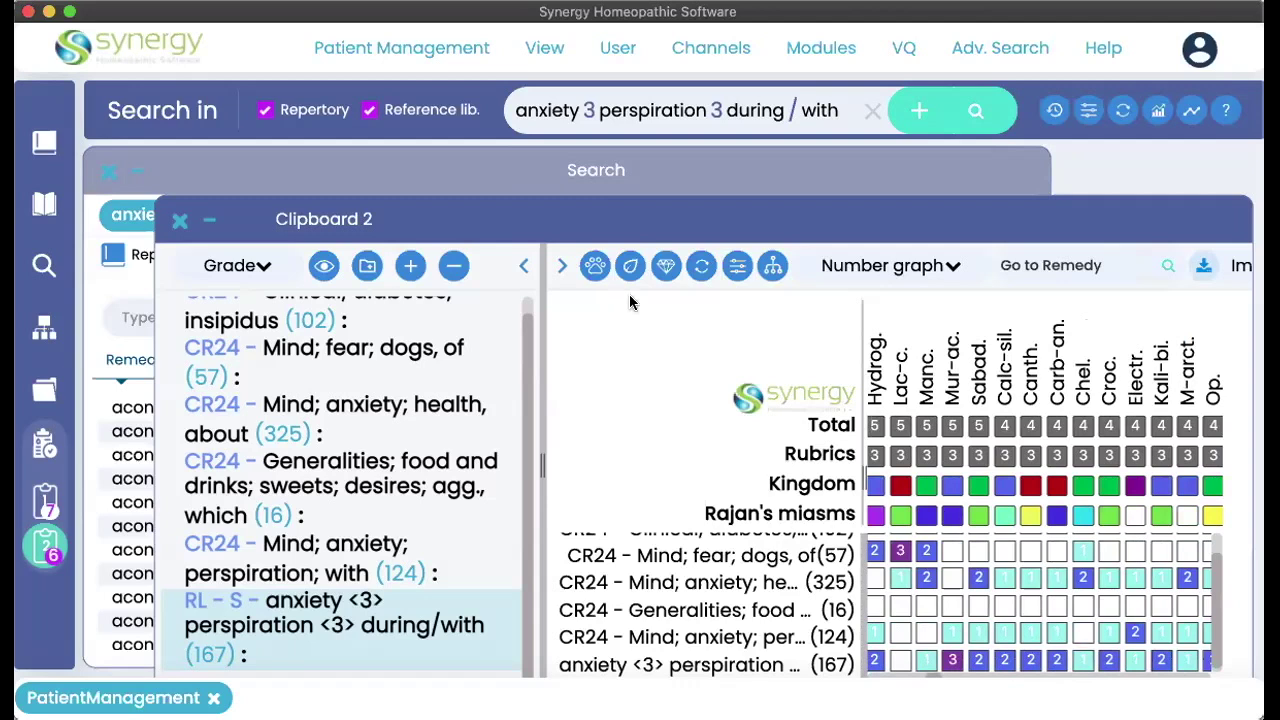
pyautogui.click(181, 224)
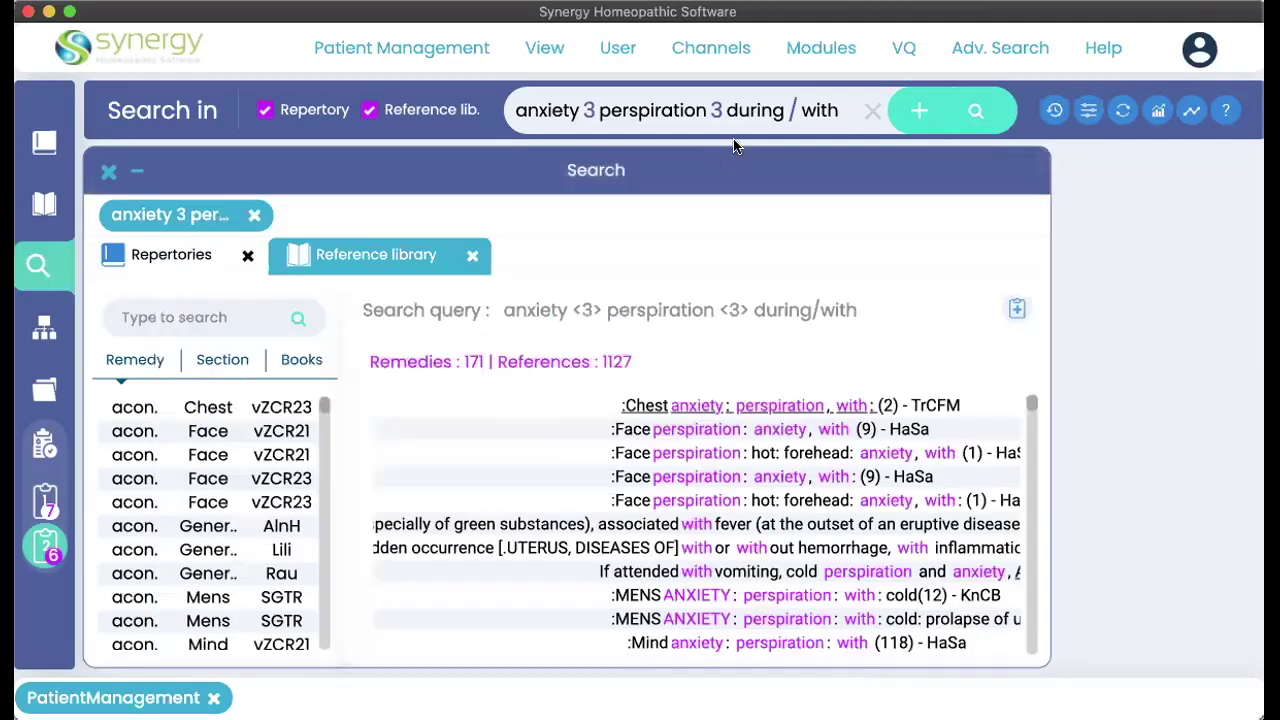
pyautogui.click(834, 108)
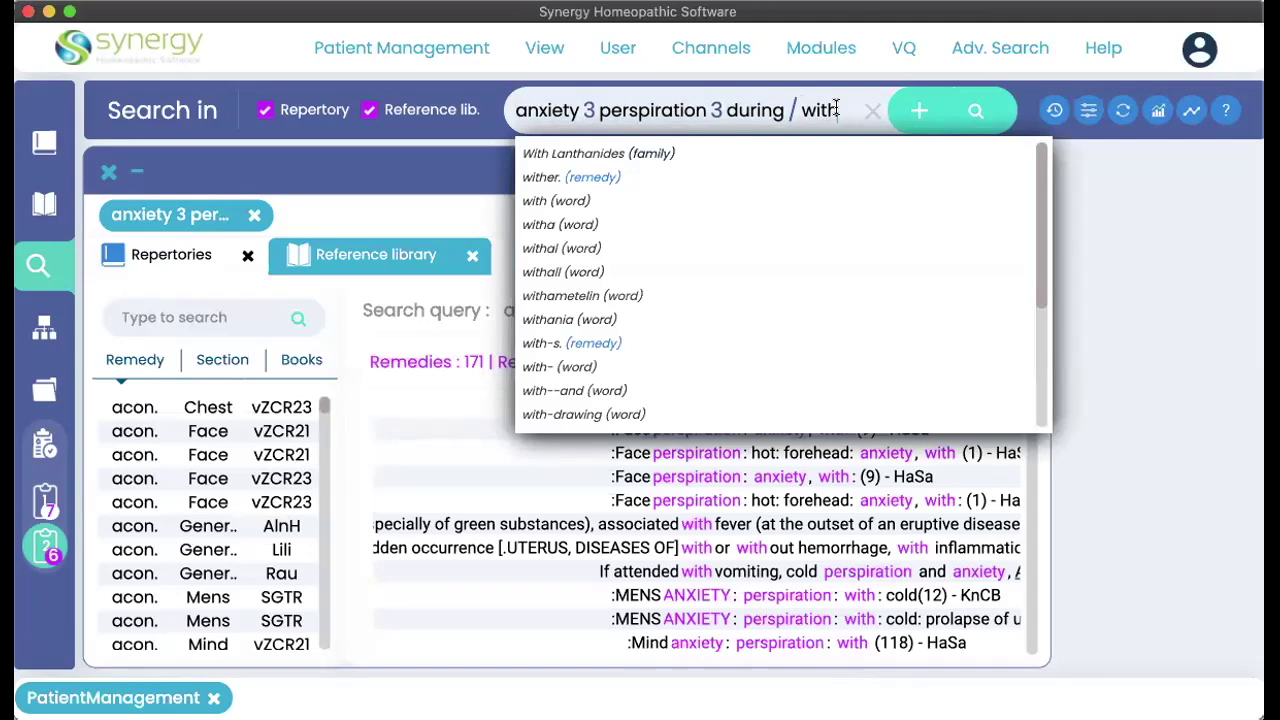
pyautogui.write('SEC')
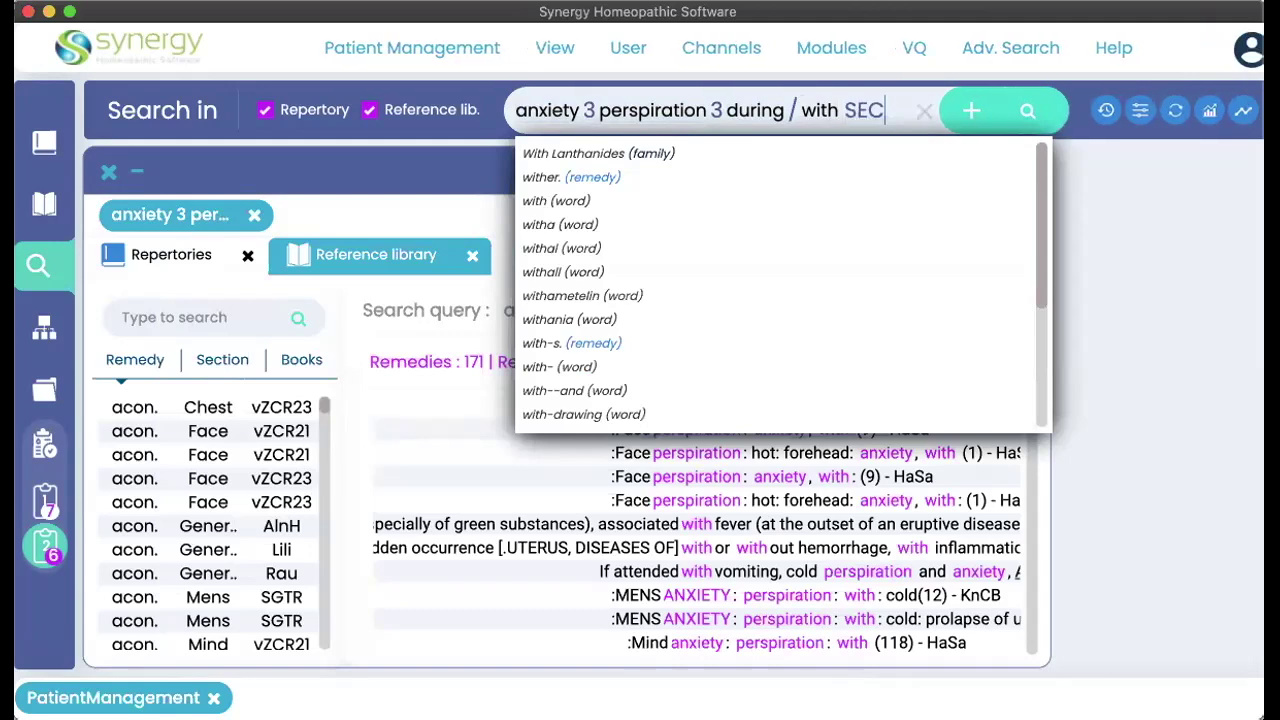
pyautogui.press('Escape')
pyautogui.press('BackSpace')
pyautogui.press('BackSpace')
pyautogui.press('BackSpace')
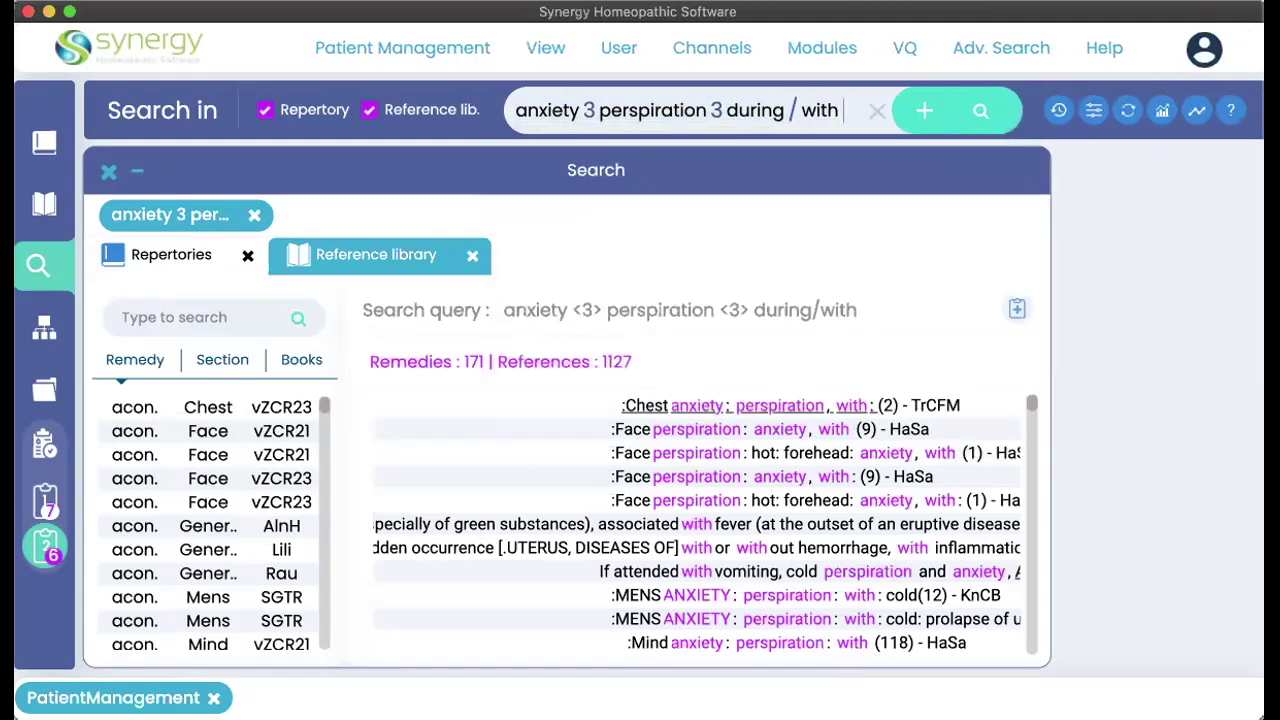
pyautogui.write('SEC')
pyautogui.press('BackSpace')
pyautogui.press('BackSpace')
pyautogui.press('BackSpace')
pyautogui.write('SEN')
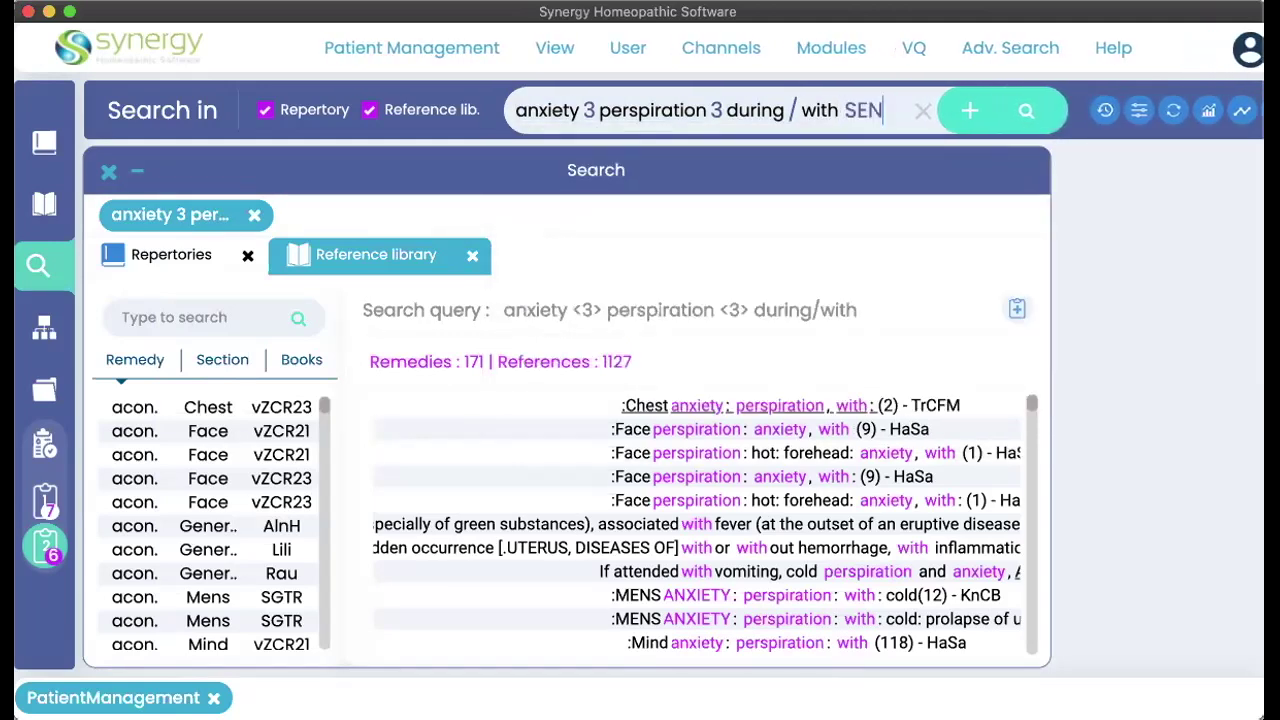
pyautogui.press('BackSpace')
pyautogui.press('BackSpace')
pyautogui.press('BackSpace')
pyautogui.press('BackSpace')
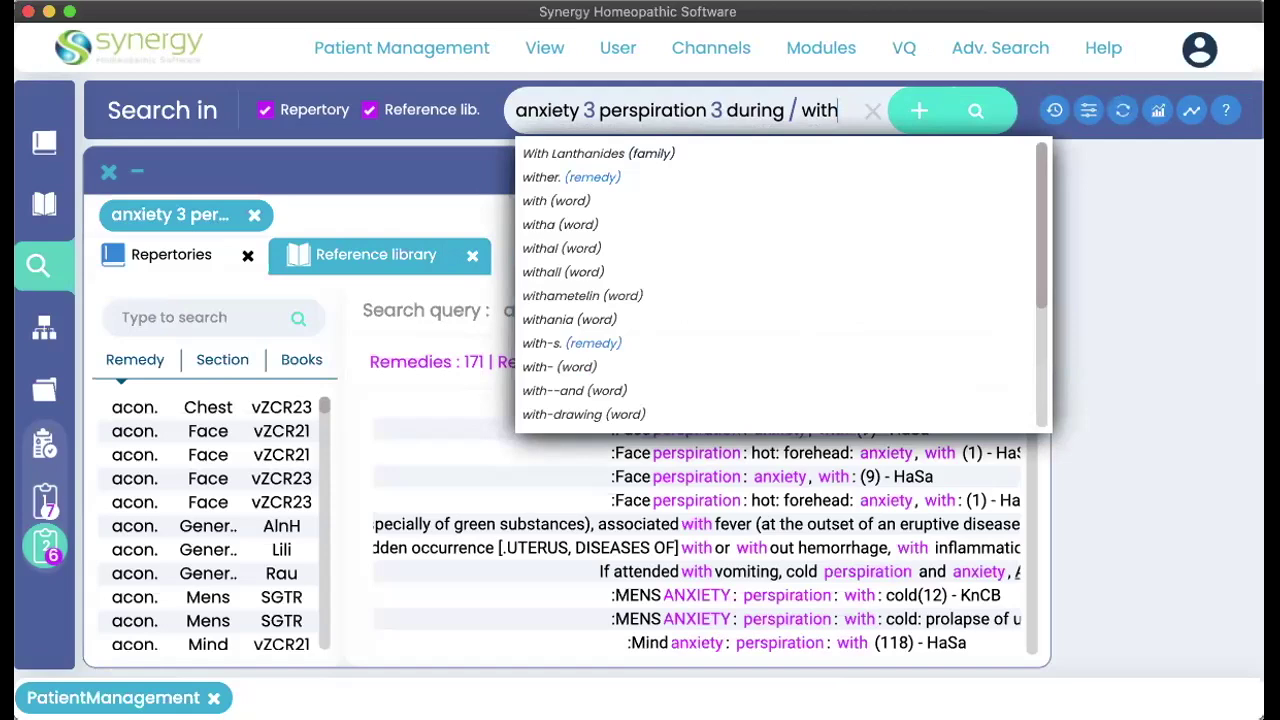
# - Append the "In same remedy" proximity to the anxiety and perspiration search query
pyautogui.click(1158, 110)
pyautogui.scroll(-1, 1071, 468)
pyautogui.scroll(-1, 1071, 468)
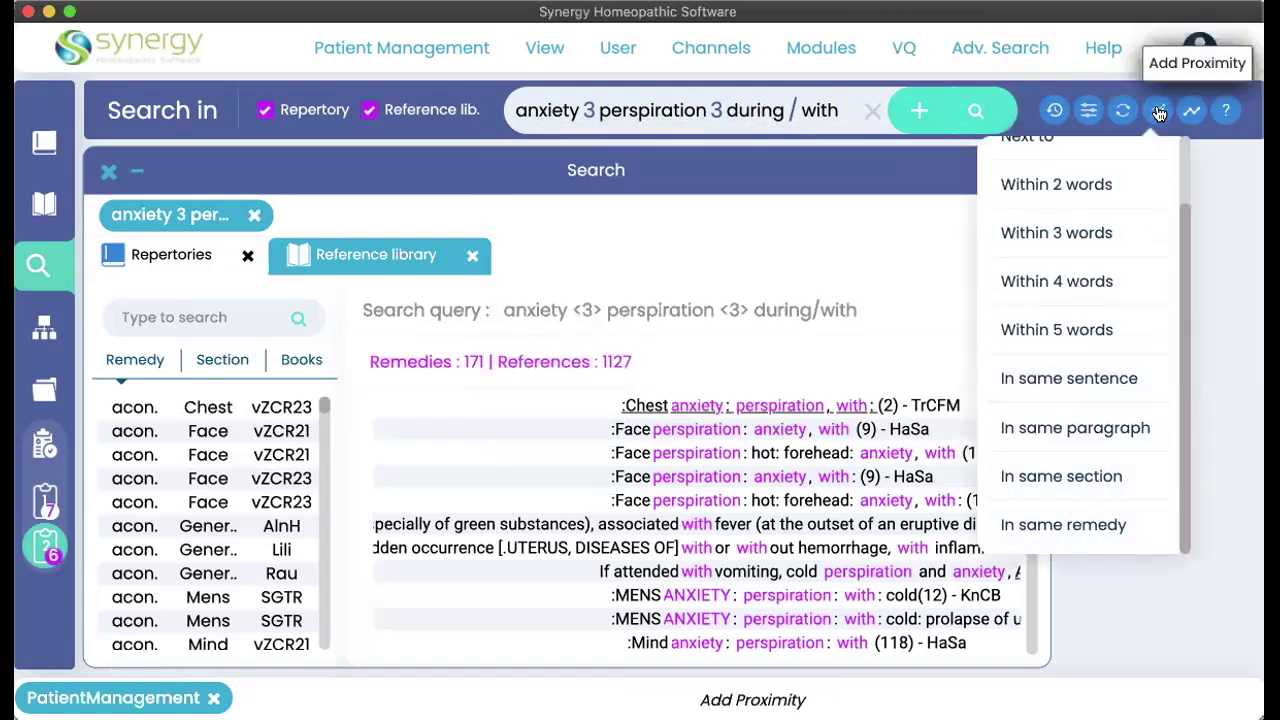
pyautogui.click(1071, 527)
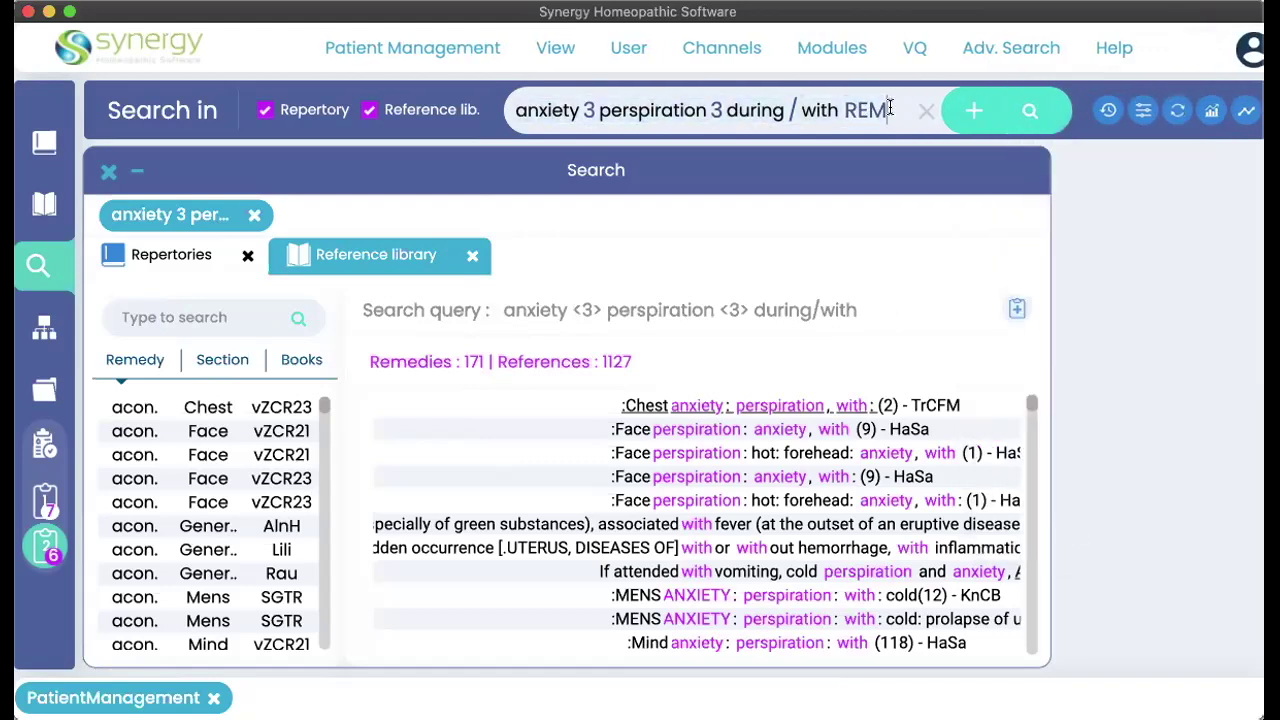
pyautogui.press('BackSpace')
pyautogui.press('BackSpace')
pyautogui.press('BackSpace')
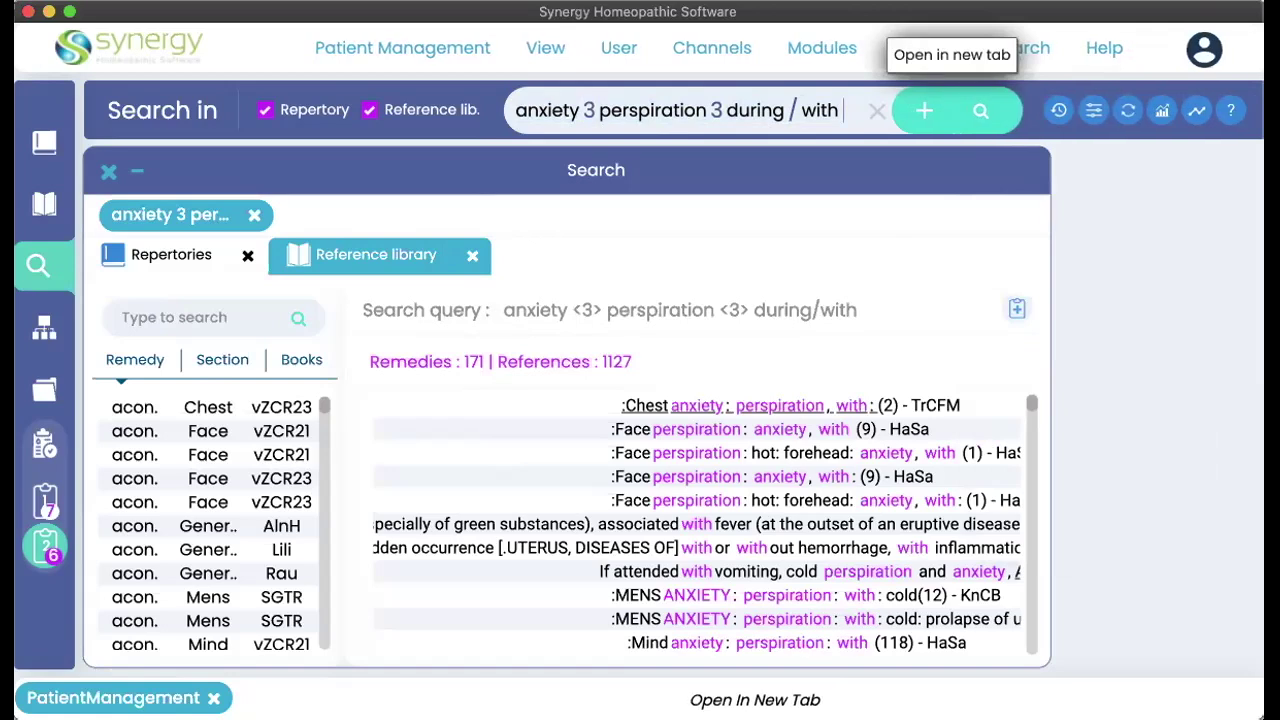
pyautogui.write('SEN')
pyautogui.press('BackSpace')
pyautogui.write('C')
pyautogui.press('BackSpace')
pyautogui.press('BackSpace')
pyautogui.press('BackSpace')
pyautogui.write('REM')
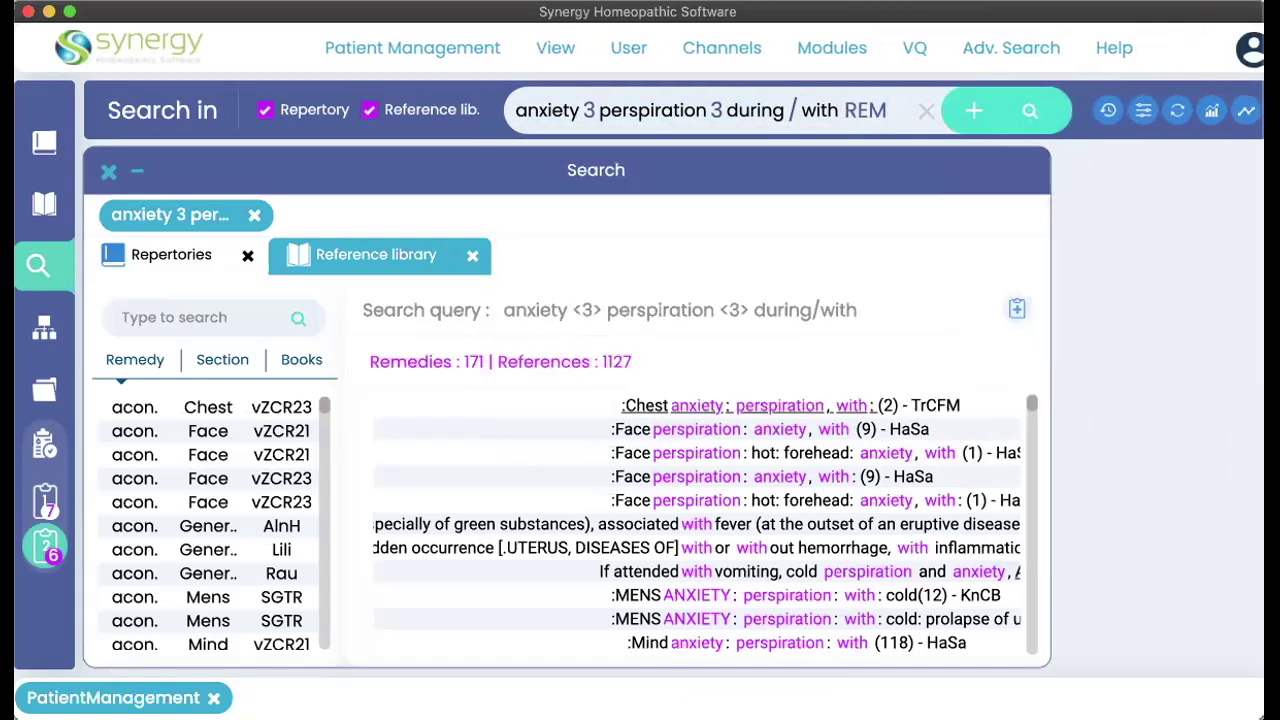
pyautogui.press('BackSpace')
pyautogui.press('BackSpace')
pyautogui.press('BackSpace')
# - Extend the search query with "REM diabetes", run it in the repertories and reference library, and show the reference library results
pyautogui.write('SEN')
pyautogui.write('d')
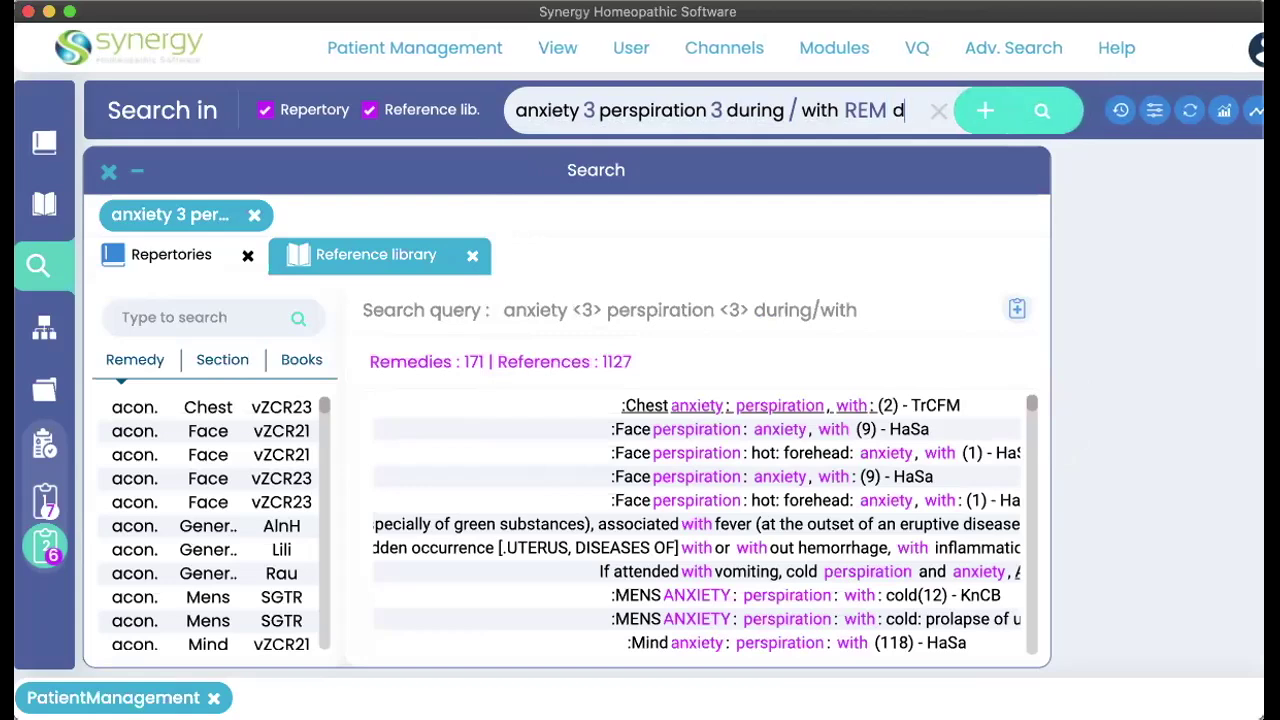
pyautogui.write('iabetes')
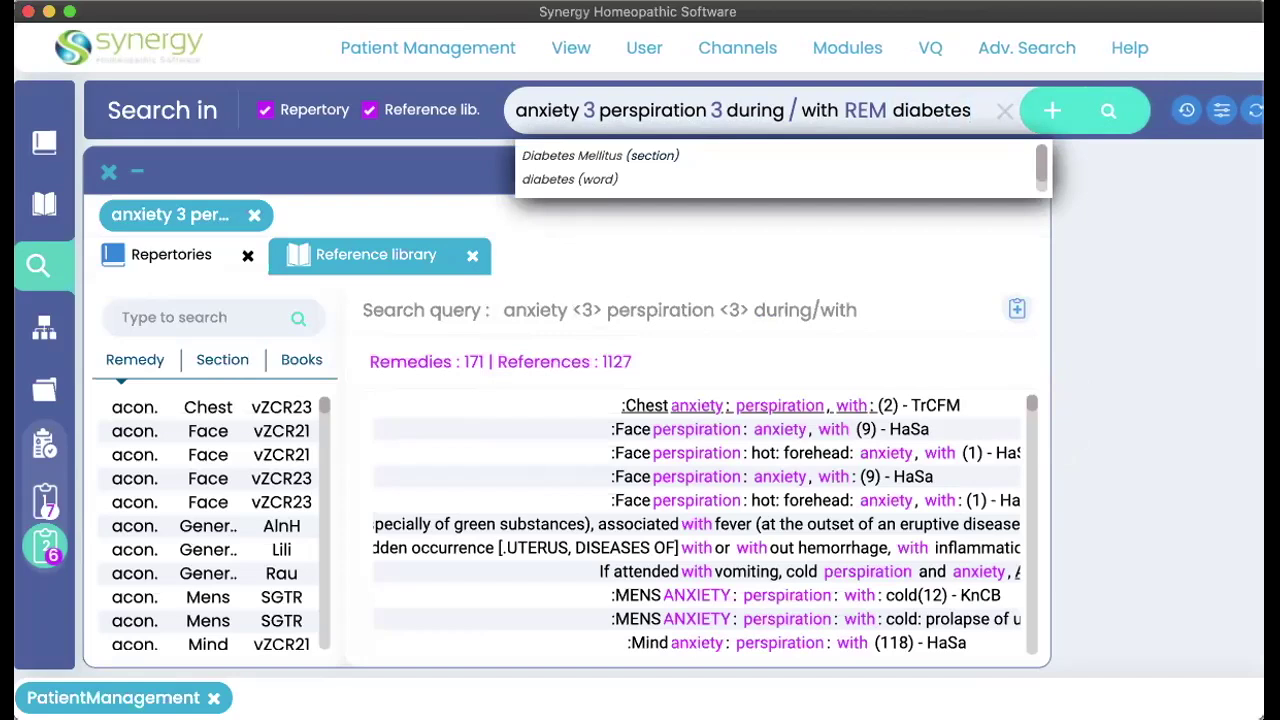
pyautogui.click(1110, 104)
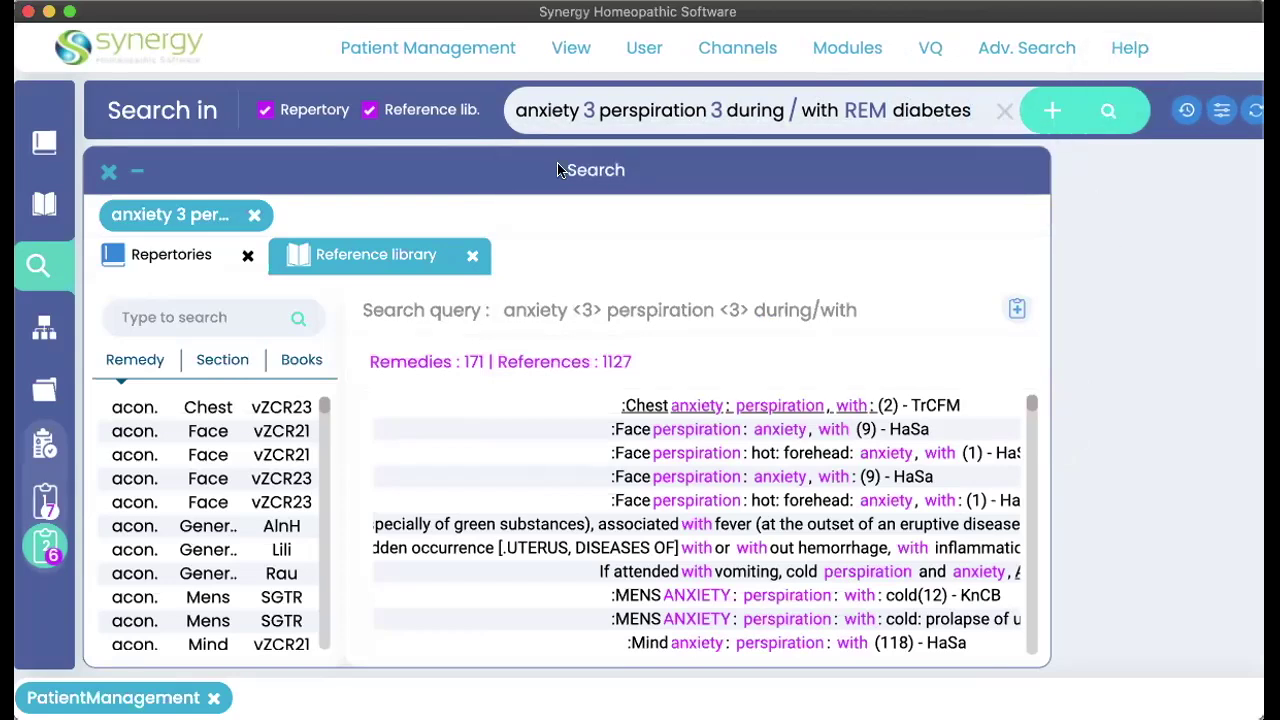
pyautogui.click(369, 112)
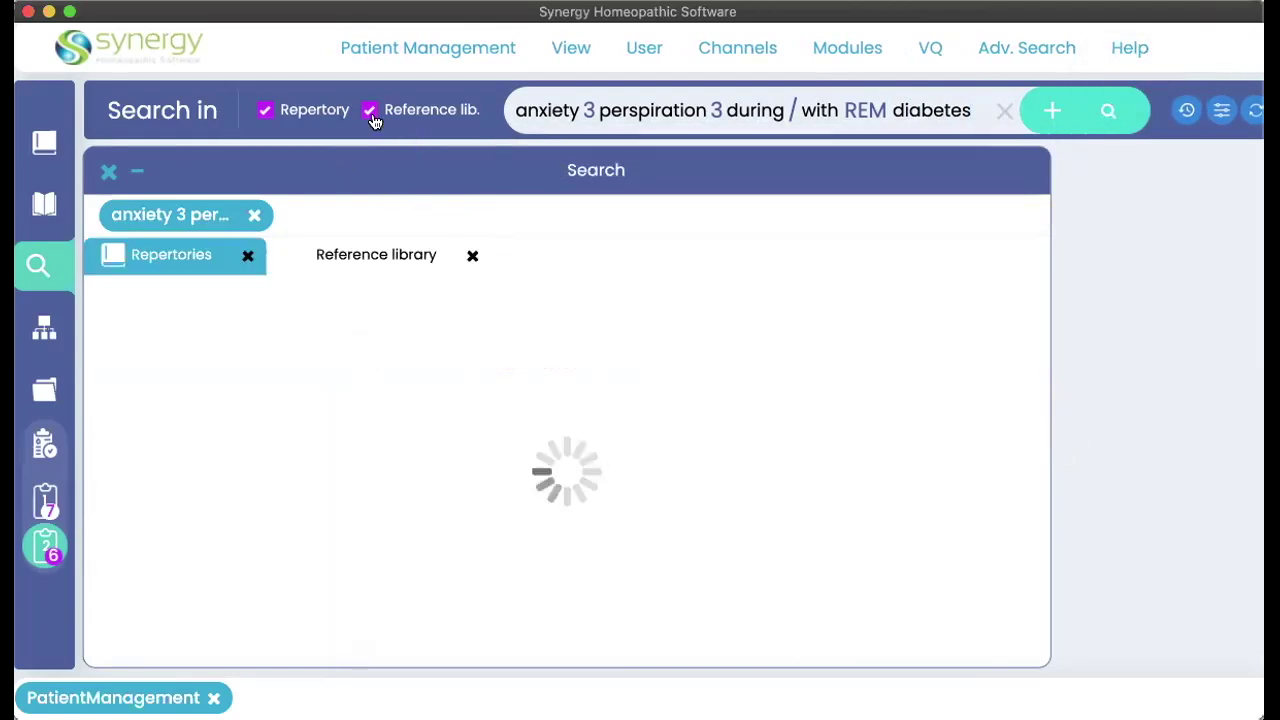
pyautogui.click(362, 254)
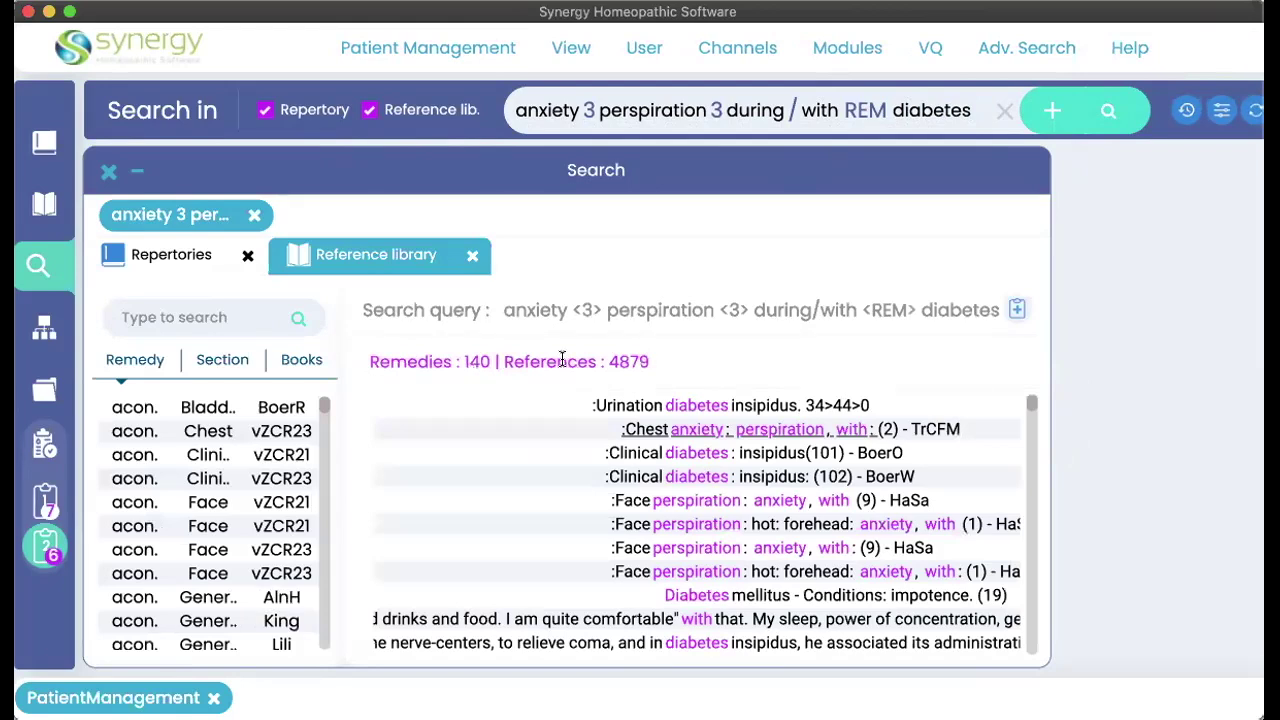
# - Add the reference library results of the diabetes query to Clipboard 2 and review the clipboard's rubric list
pyautogui.click(1017, 311)
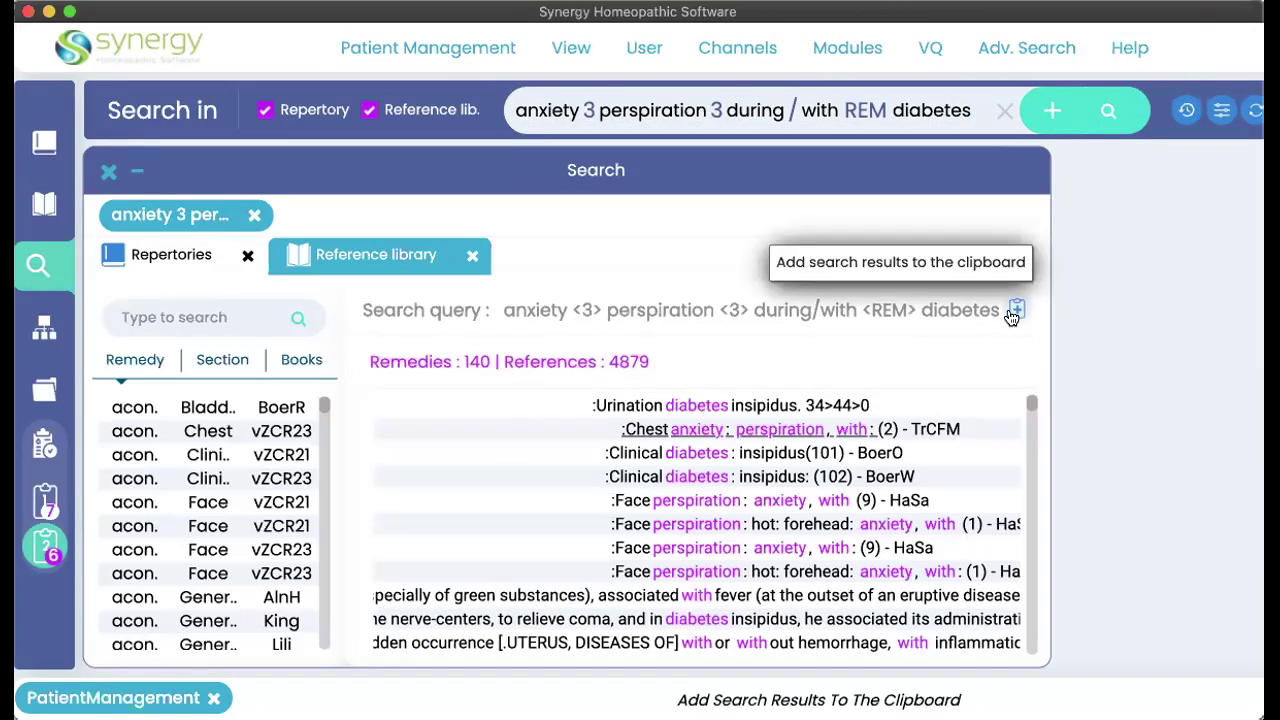
pyautogui.click(52, 548)
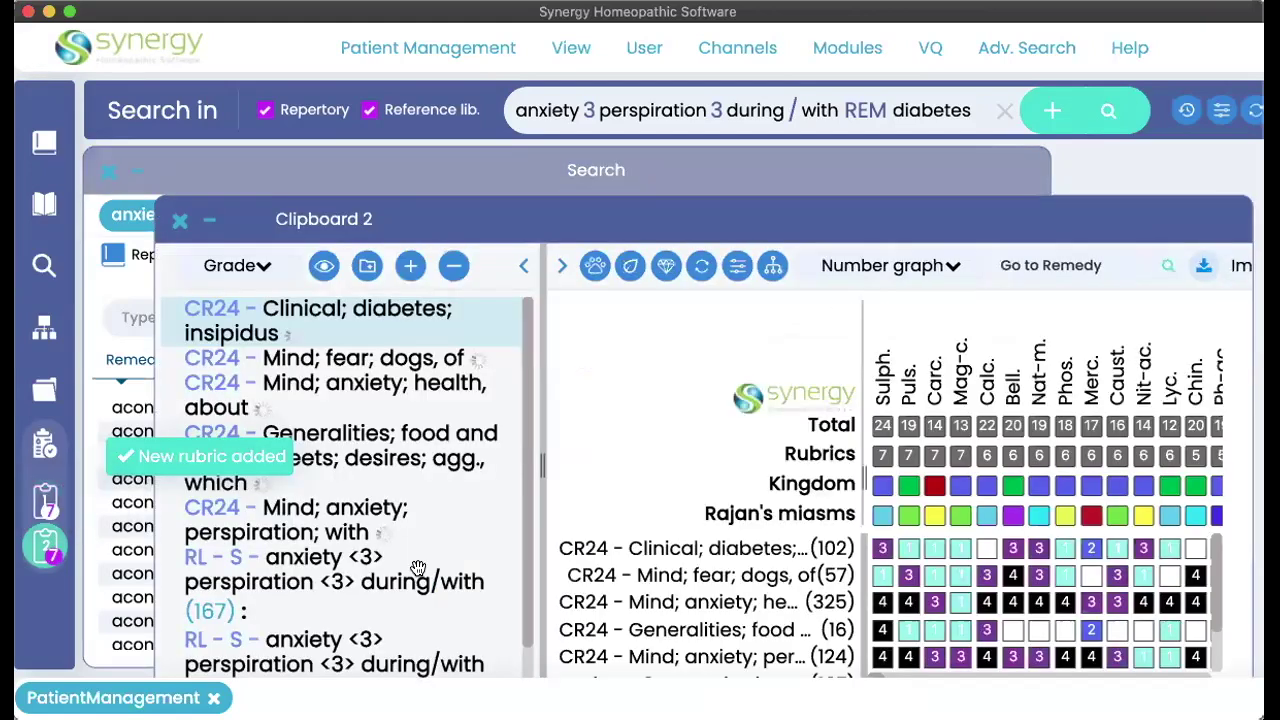
pyautogui.scroll(-1, 419, 566)
pyautogui.scroll(-1, 419, 566)
pyautogui.scroll(-2, 918, 590)
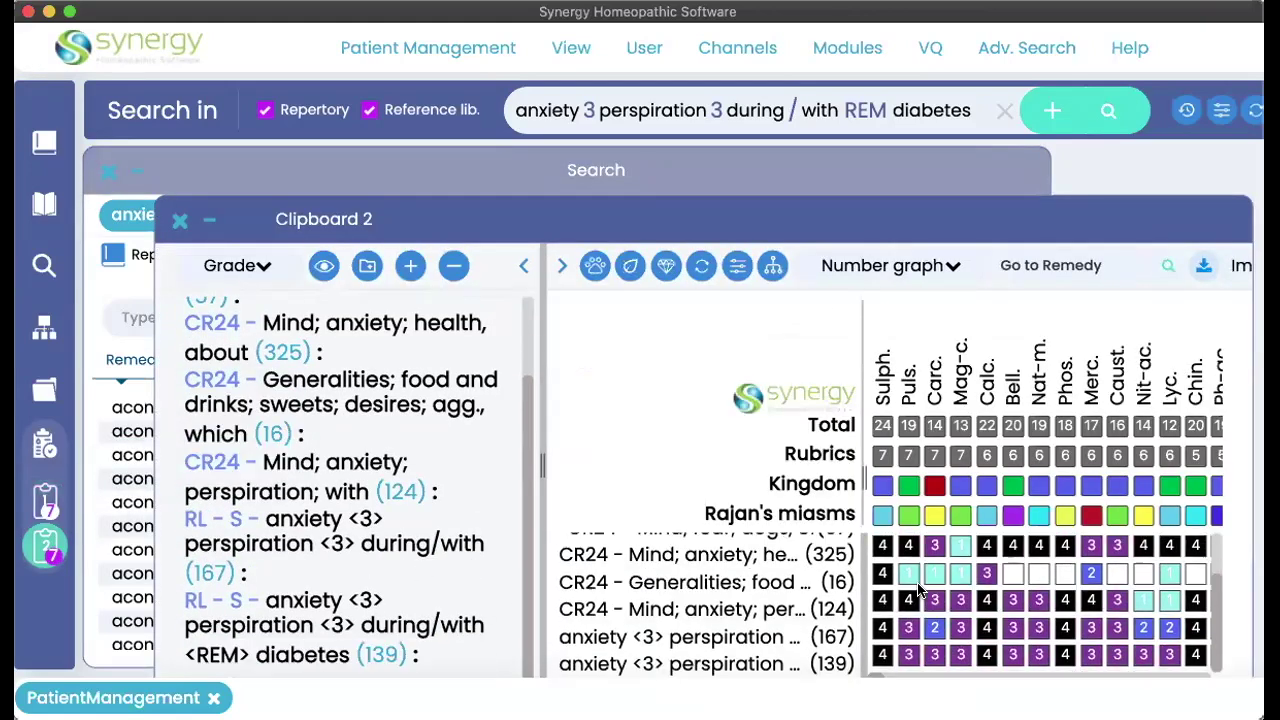
# - Compare how the remedies across the Clipboard 2 number graph score in the two reference library search rubrics
pyautogui.hscroll(4, 1062, 617)
pyautogui.hscroll(-4, 1062, 617)
pyautogui.hscroll(8, 992, 632)
pyautogui.hscroll(10, 992, 632)
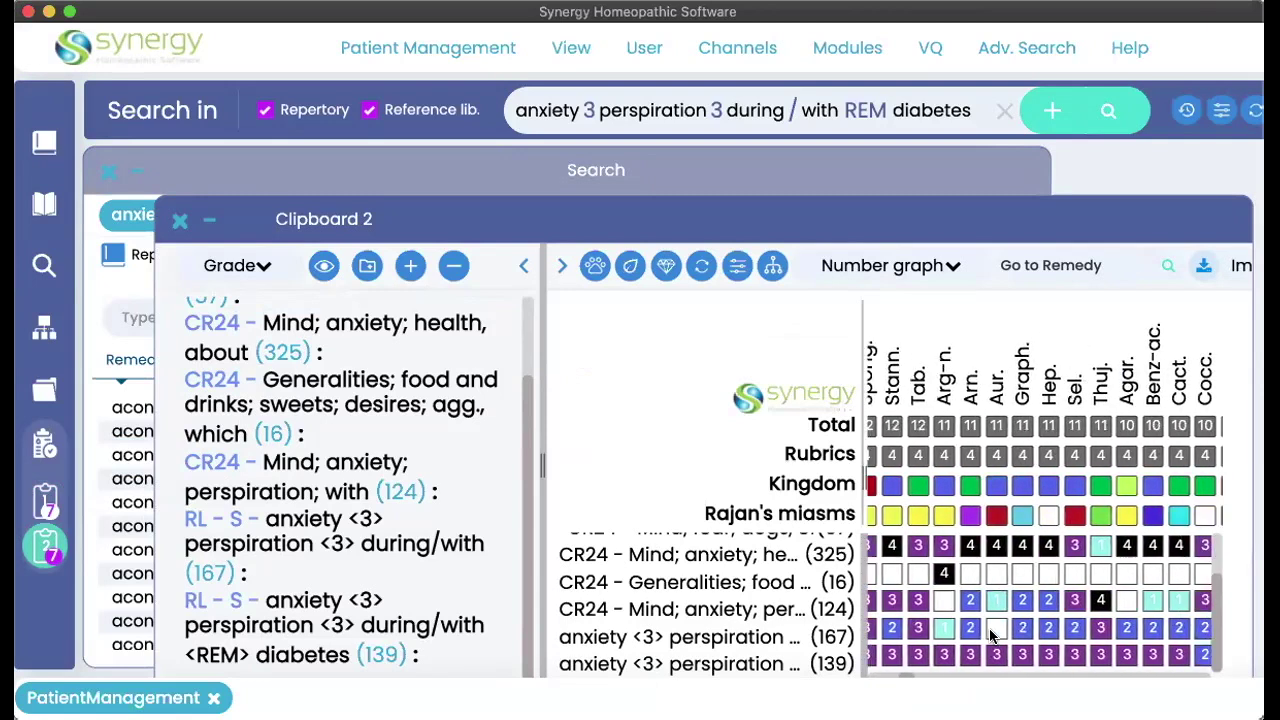
pyautogui.hscroll(2, 992, 632)
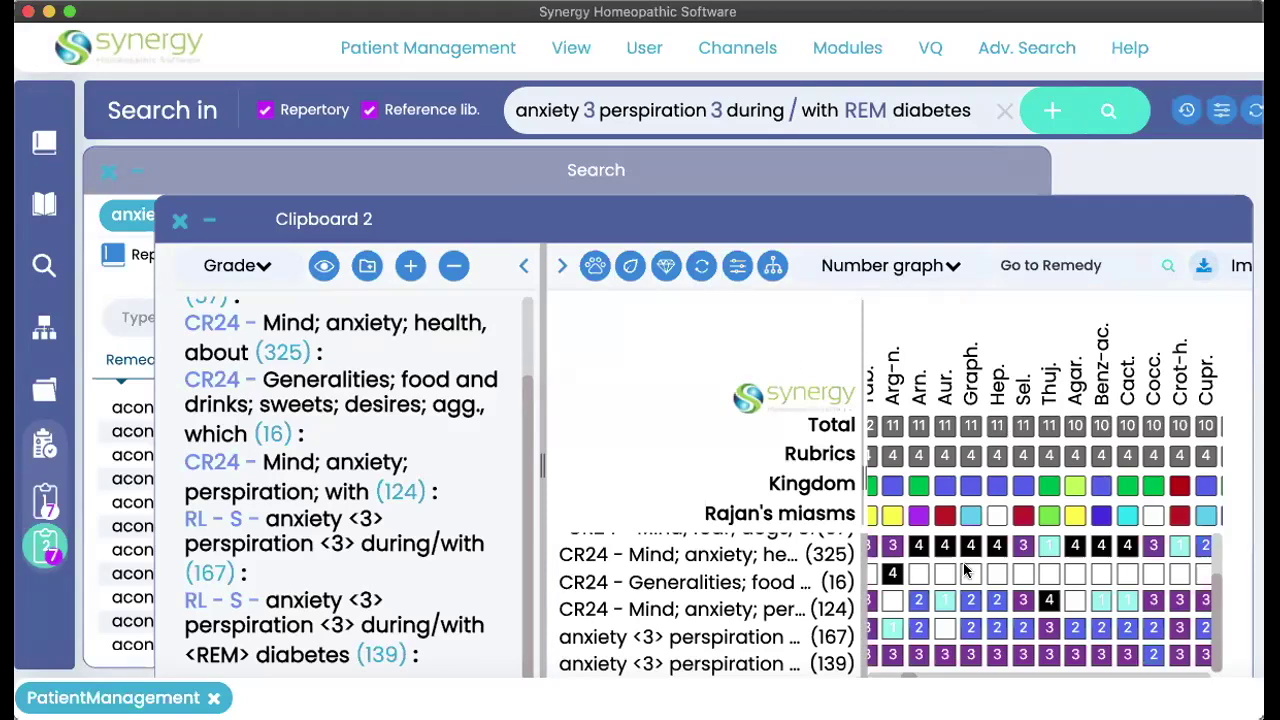
pyautogui.hscroll(-10, 966, 570)
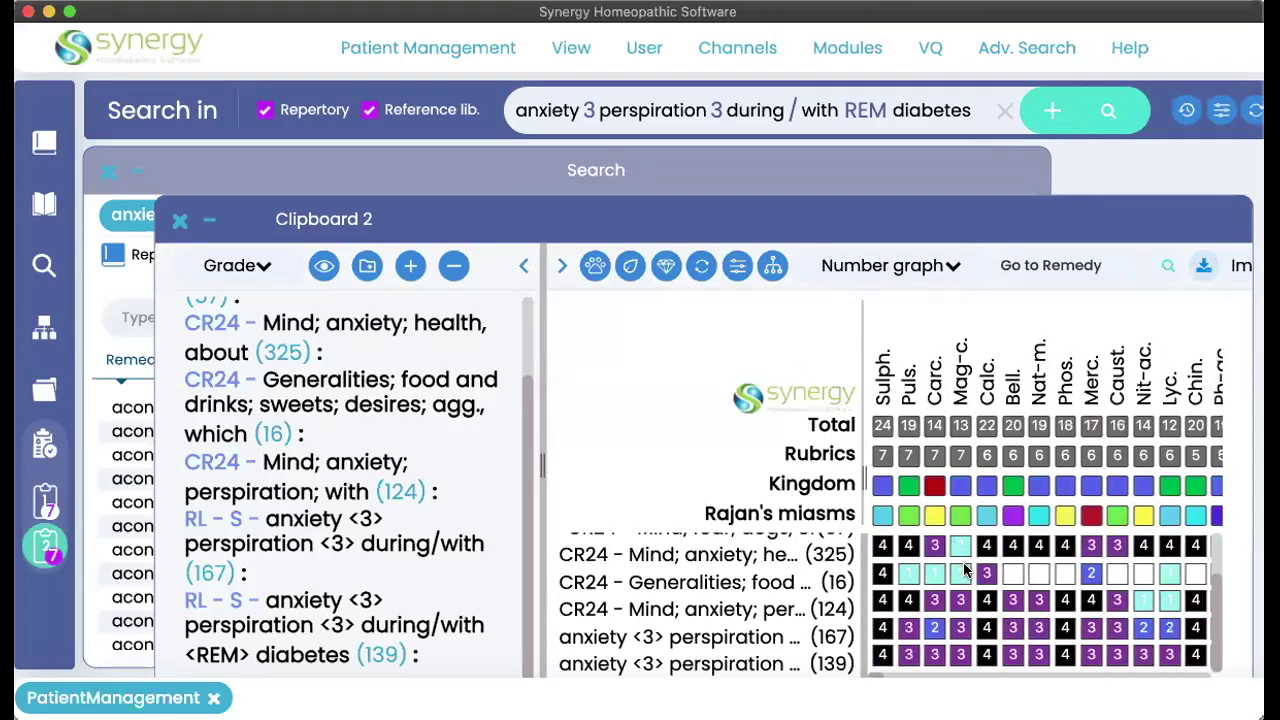